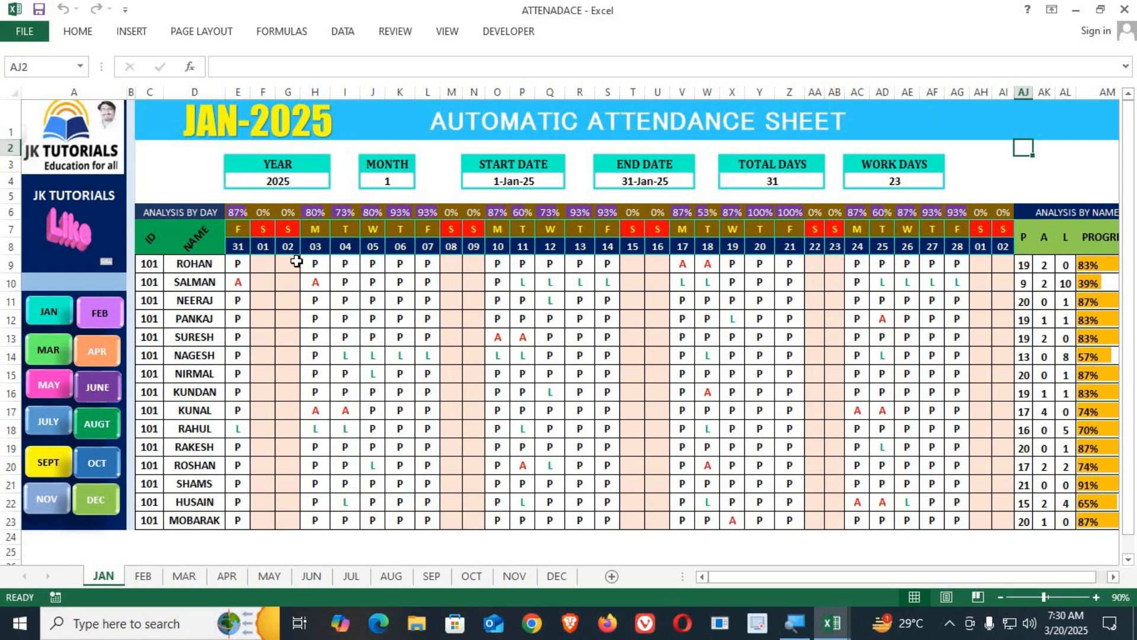
Review the year, month, start date, end date, total days and work days fields above the JAN attendance table.
{"action": "left_click", "coordinate": [277, 170]}
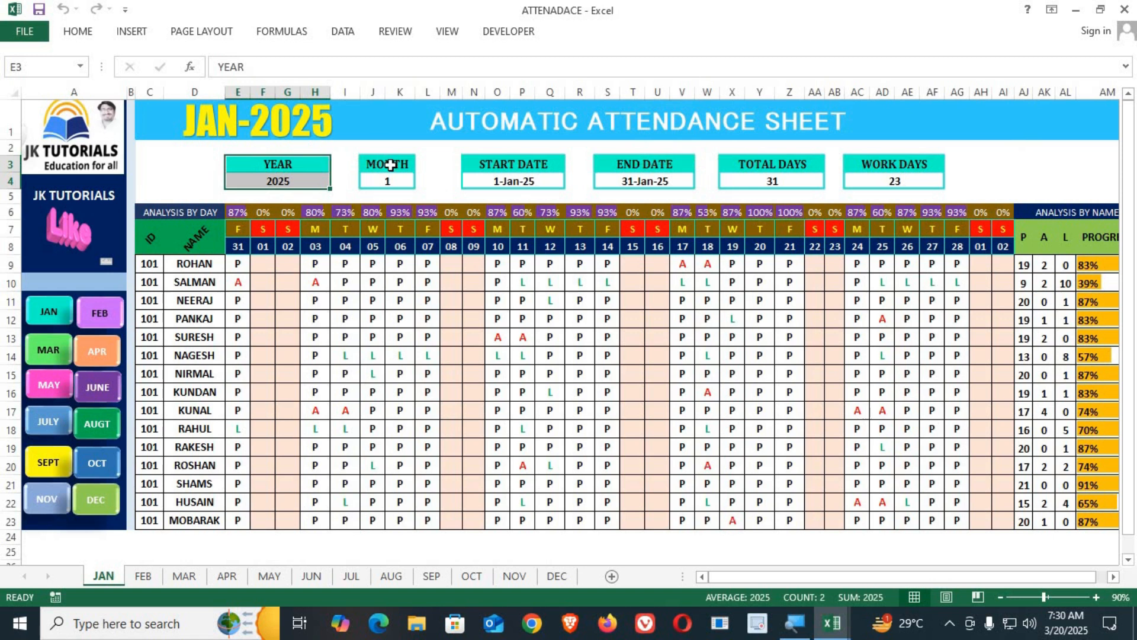
{"action": "left_click_drag", "start_coordinate": [388, 165], "coordinate": [388, 181]}
{"action": "left_click_drag", "start_coordinate": [518, 168], "coordinate": [515, 179]}
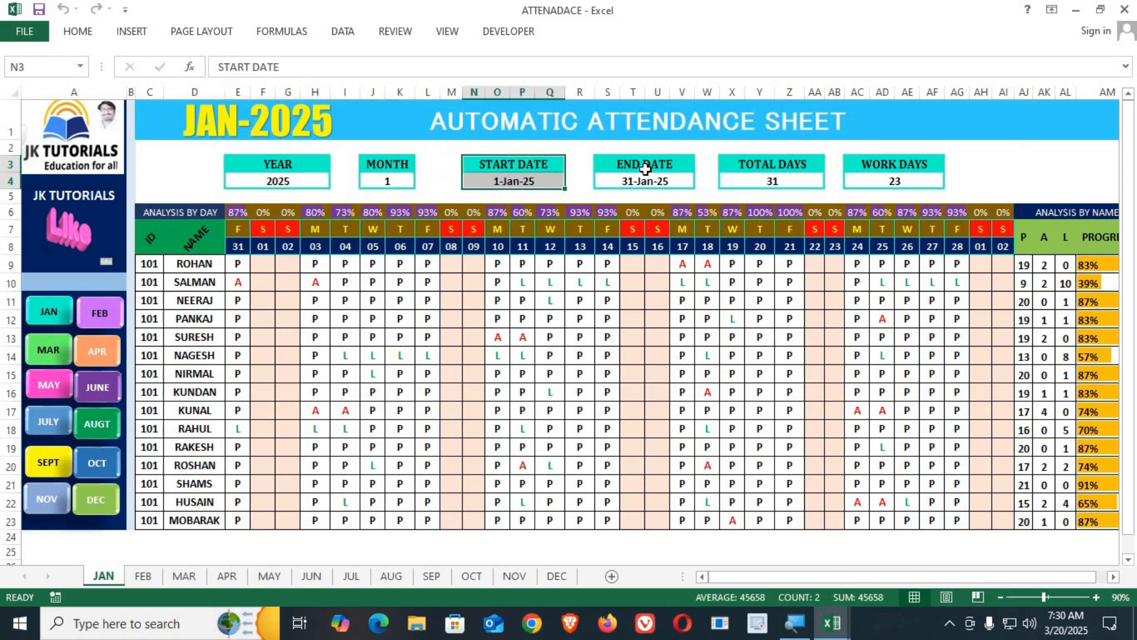
{"action": "left_click_drag", "start_coordinate": [645, 166], "coordinate": [654, 180]}
{"action": "left_click_drag", "start_coordinate": [777, 170], "coordinate": [774, 180]}
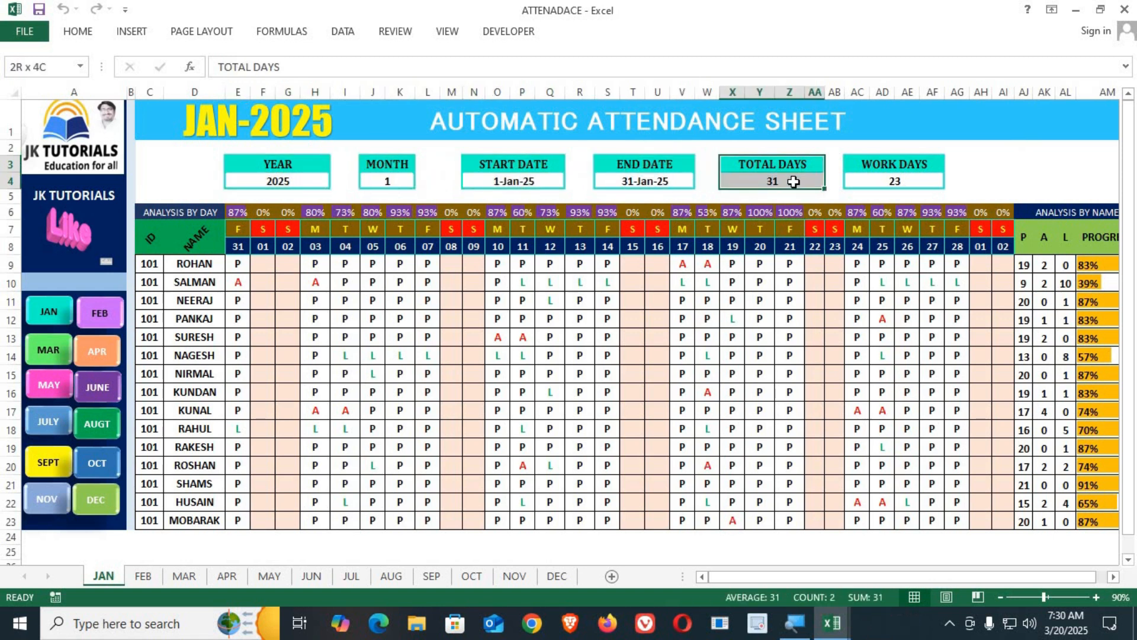
{"action": "left_click_drag", "start_coordinate": [898, 167], "coordinate": [901, 194]}
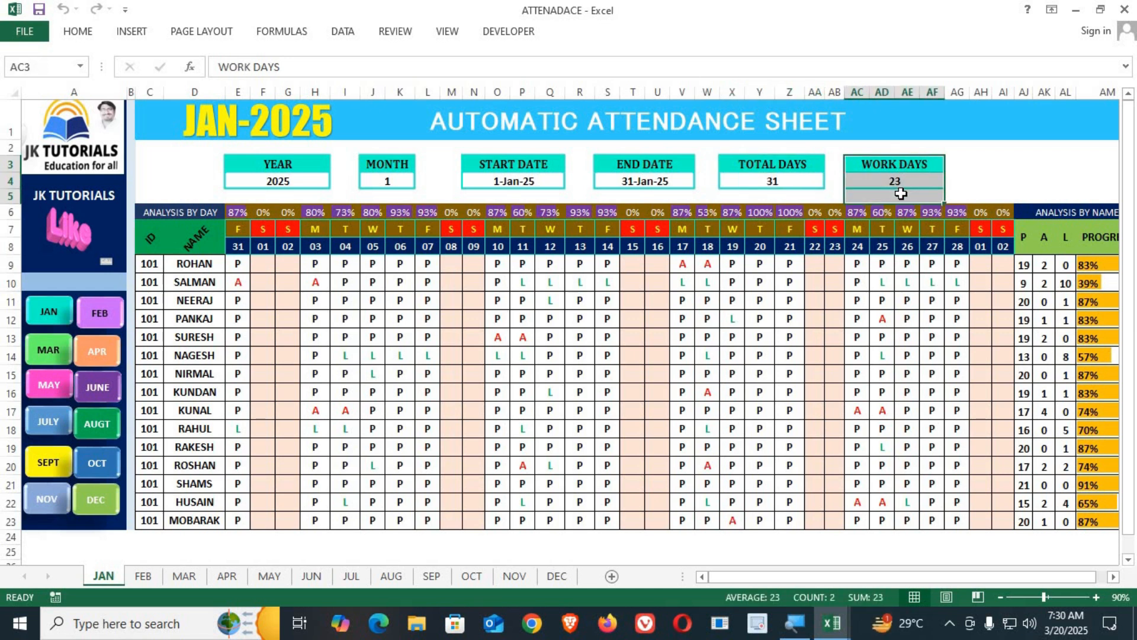
Set the month to 2 on the JAN sheet.
{"action": "left_click", "coordinate": [388, 181]}
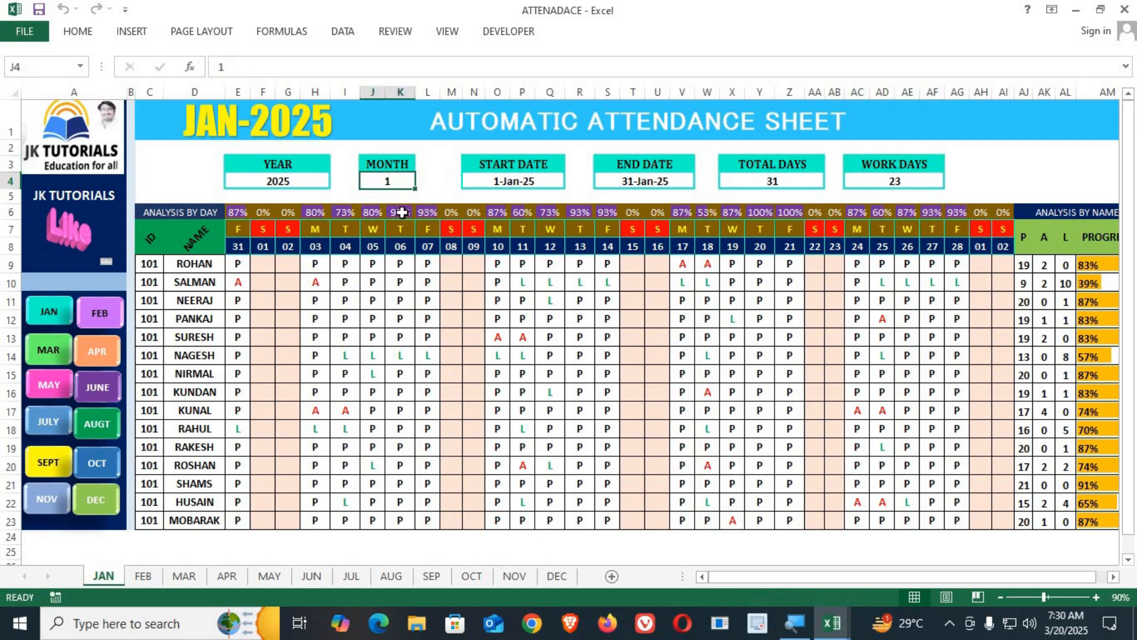
{"action": "type", "text": "2"}
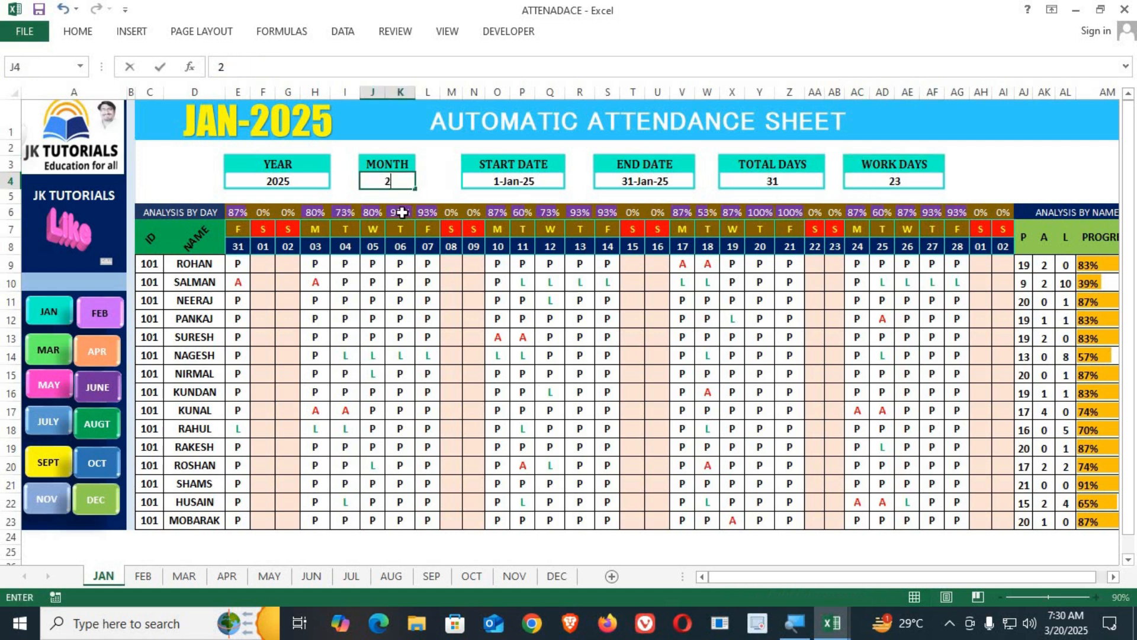
{"action": "key", "text": "Return"}
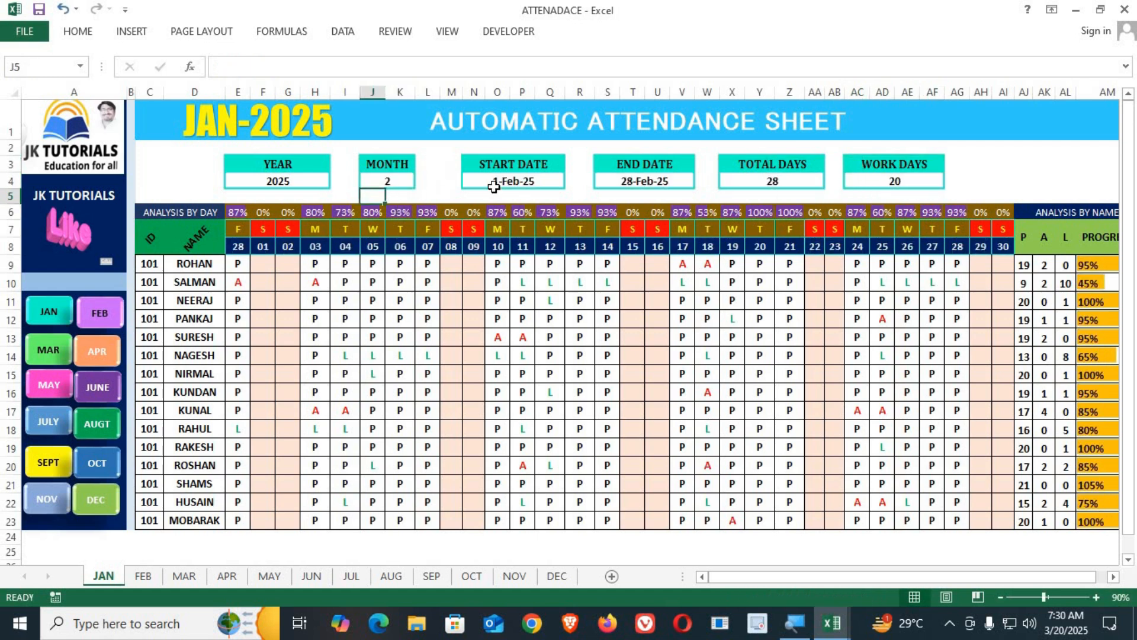
Inspect the formulas behind the start date, end date, total days and work days values.
{"action": "left_click", "coordinate": [494, 181]}
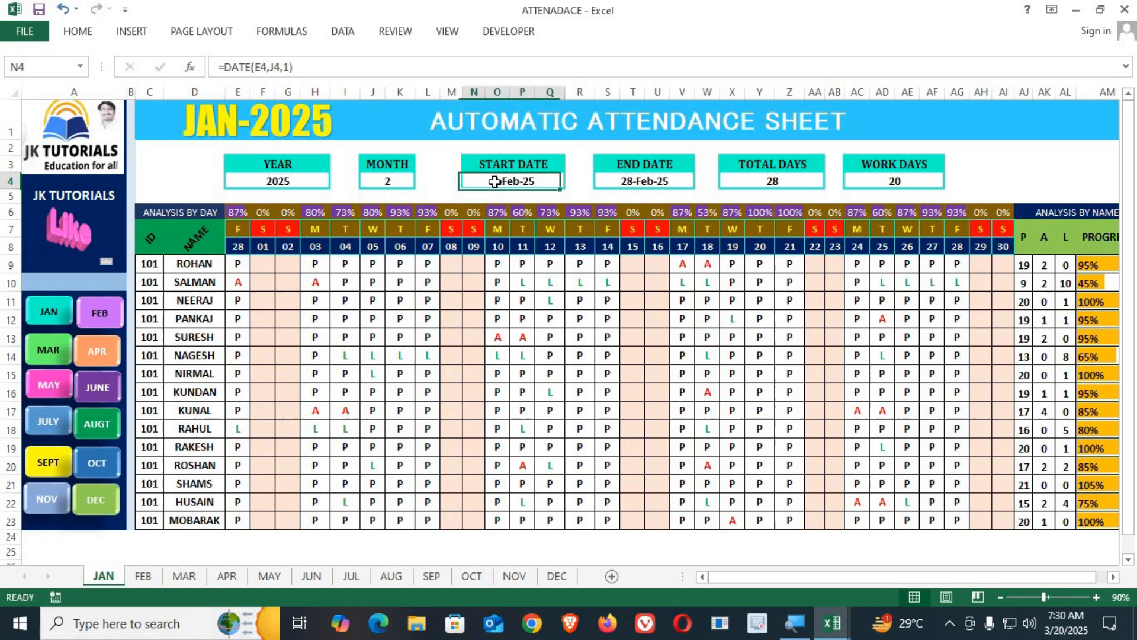
{"action": "left_click", "coordinate": [640, 182]}
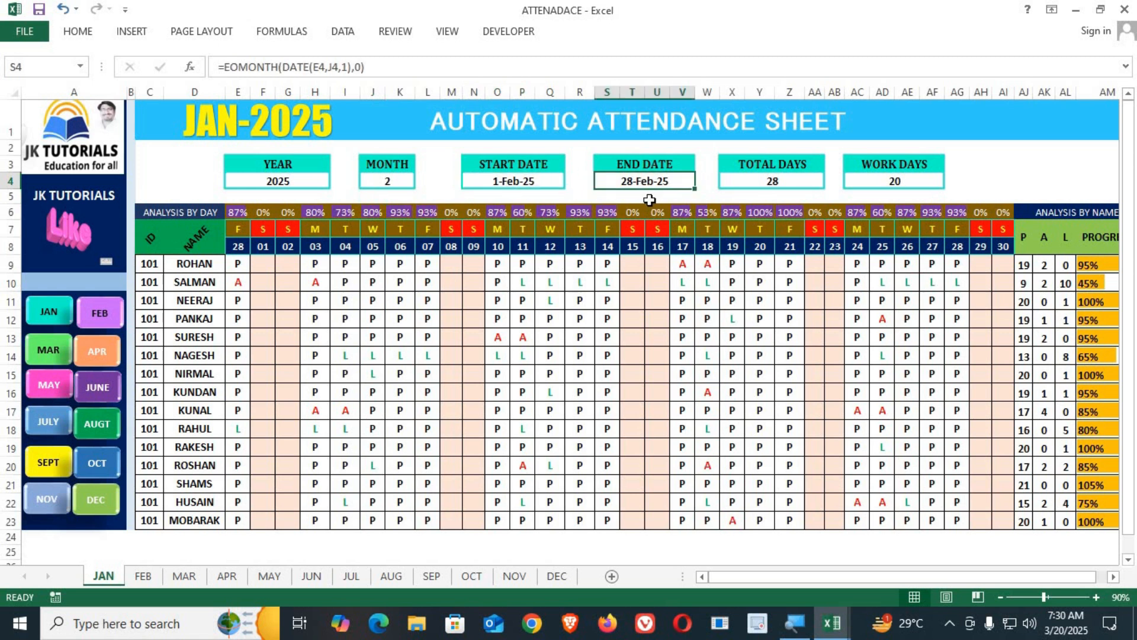
{"action": "left_click", "coordinate": [780, 182]}
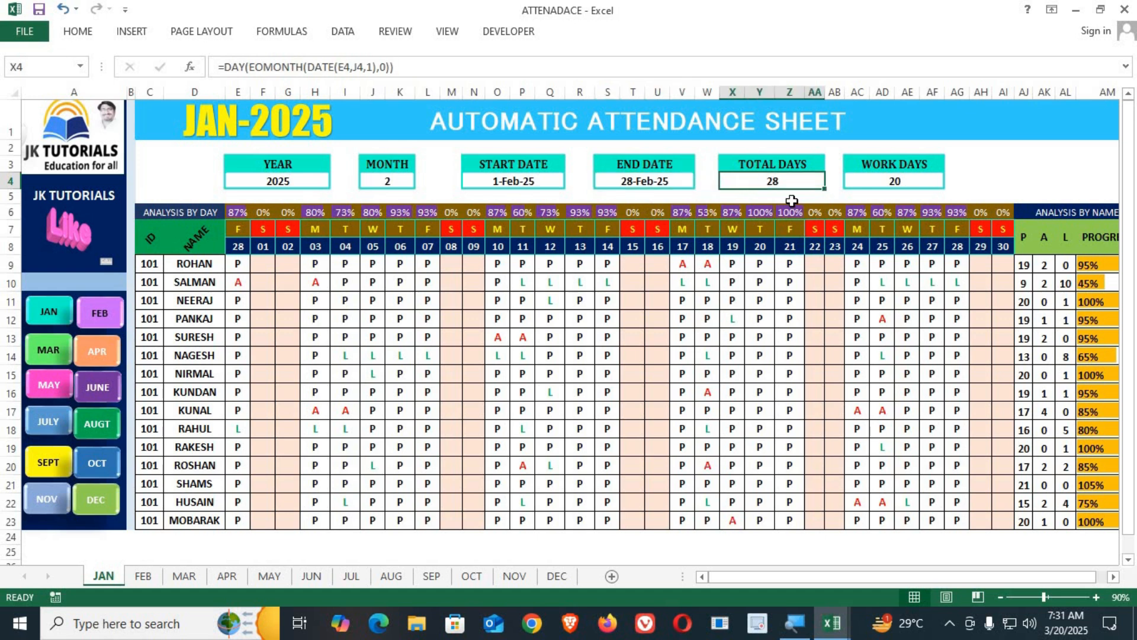
{"action": "left_click", "coordinate": [916, 184]}
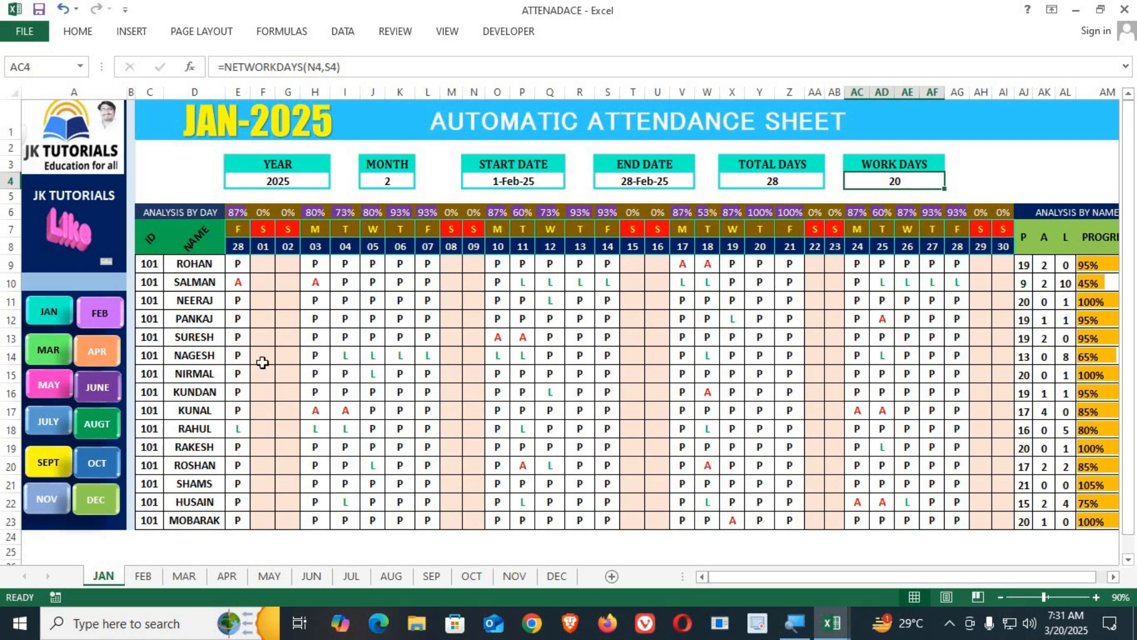
Try month 3 on the JAN sheet and return the month to 1.
{"action": "left_click", "coordinate": [389, 185]}
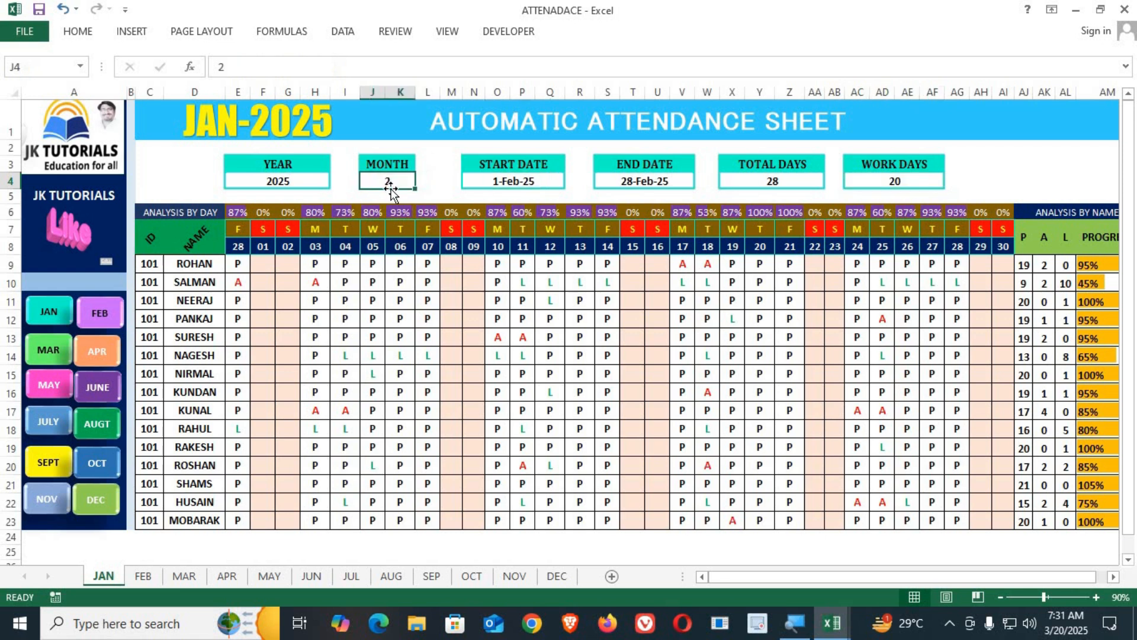
{"action": "type", "text": "3"}
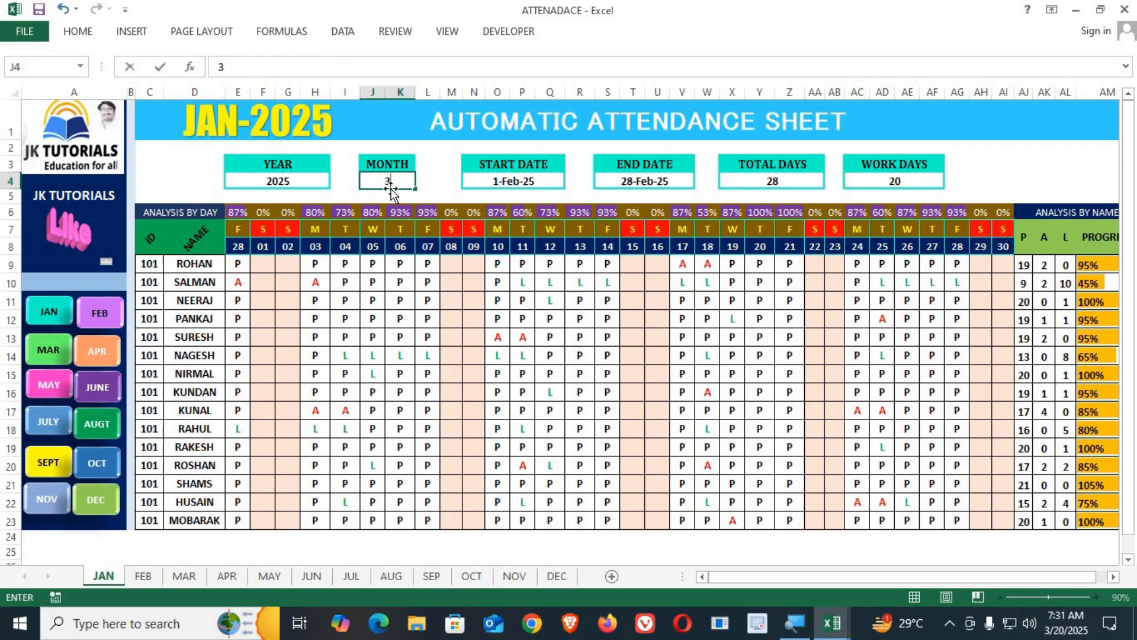
{"action": "key", "text": "Return"}
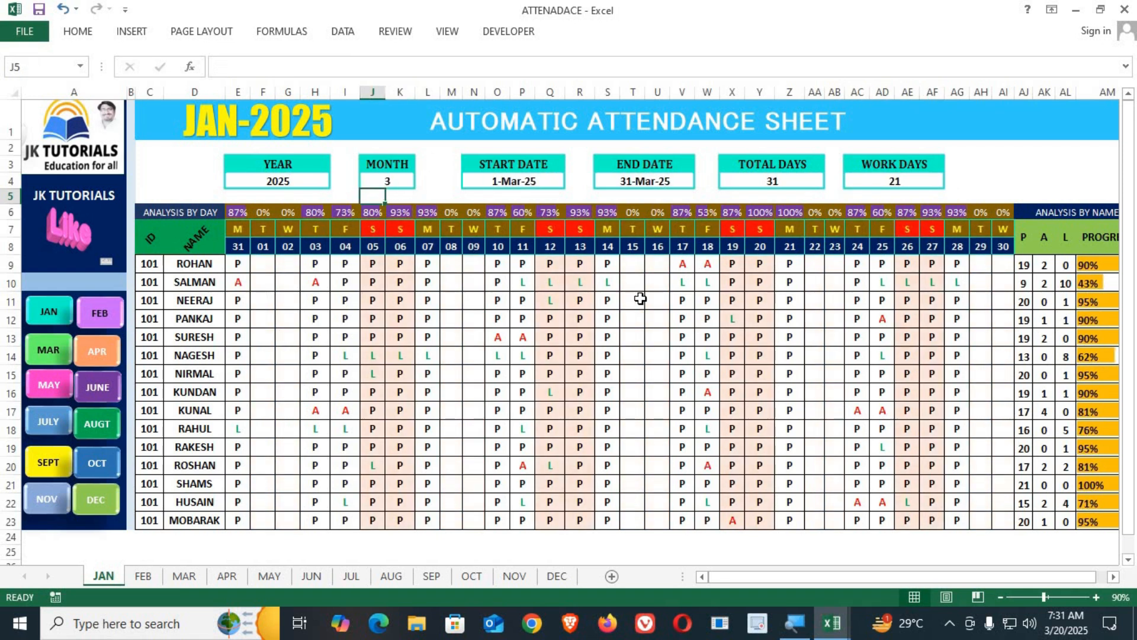
{"action": "left_click", "coordinate": [397, 180]}
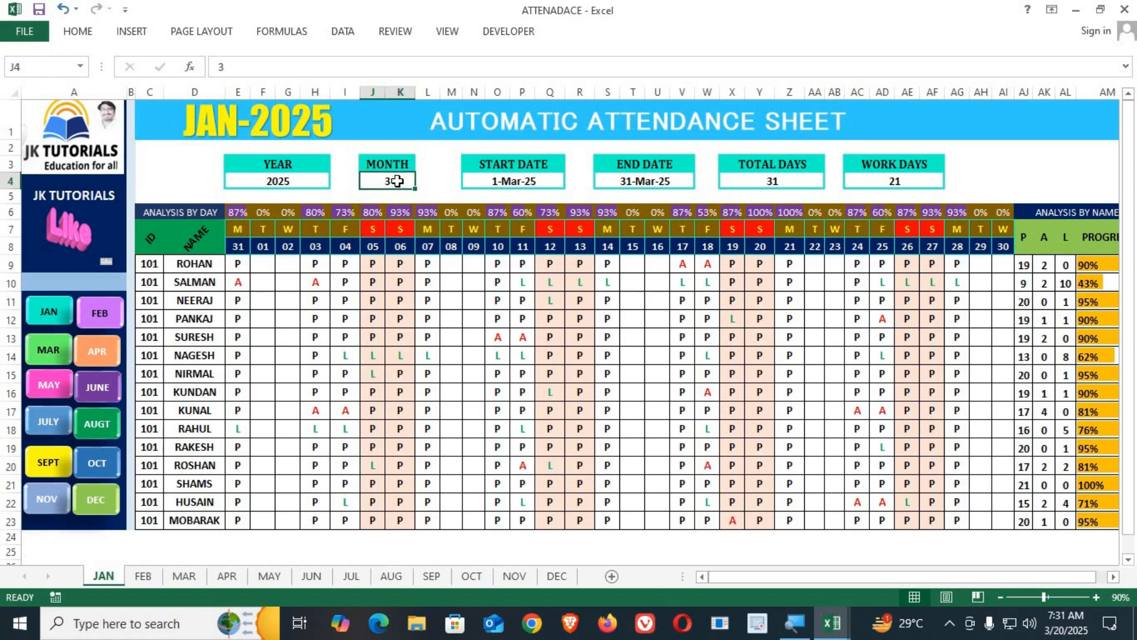
{"action": "type", "text": "1"}
{"action": "key", "text": "Return"}
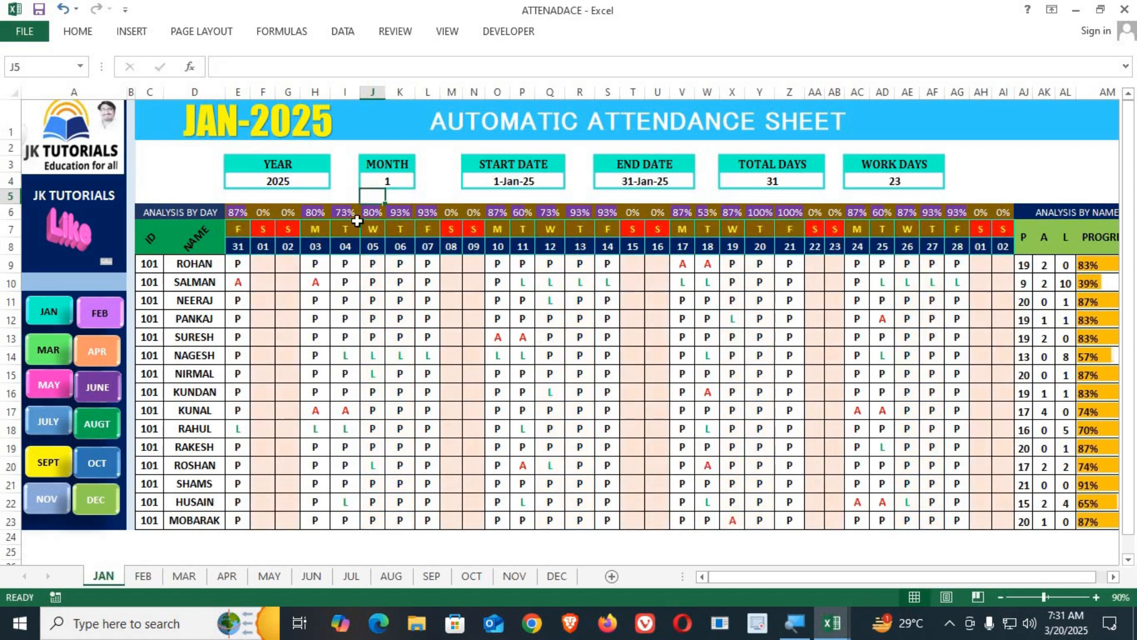
Check the weekday formula above day 01 and set the month to 2.
{"action": "left_click", "coordinate": [255, 225]}
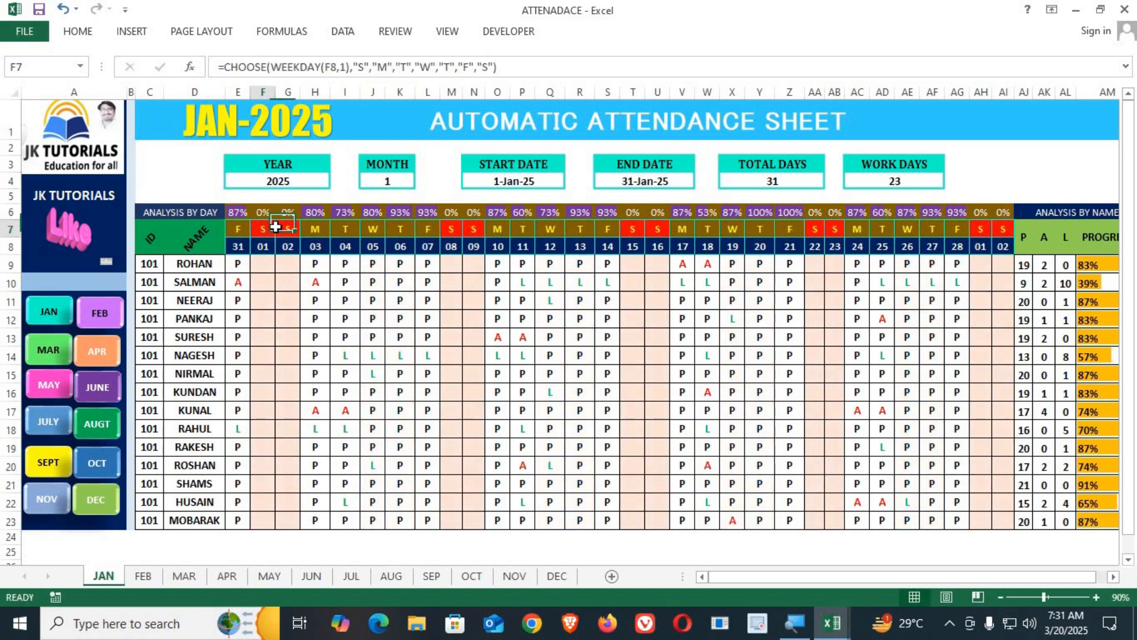
{"action": "left_click", "coordinate": [404, 182]}
{"action": "type", "text": "2"}
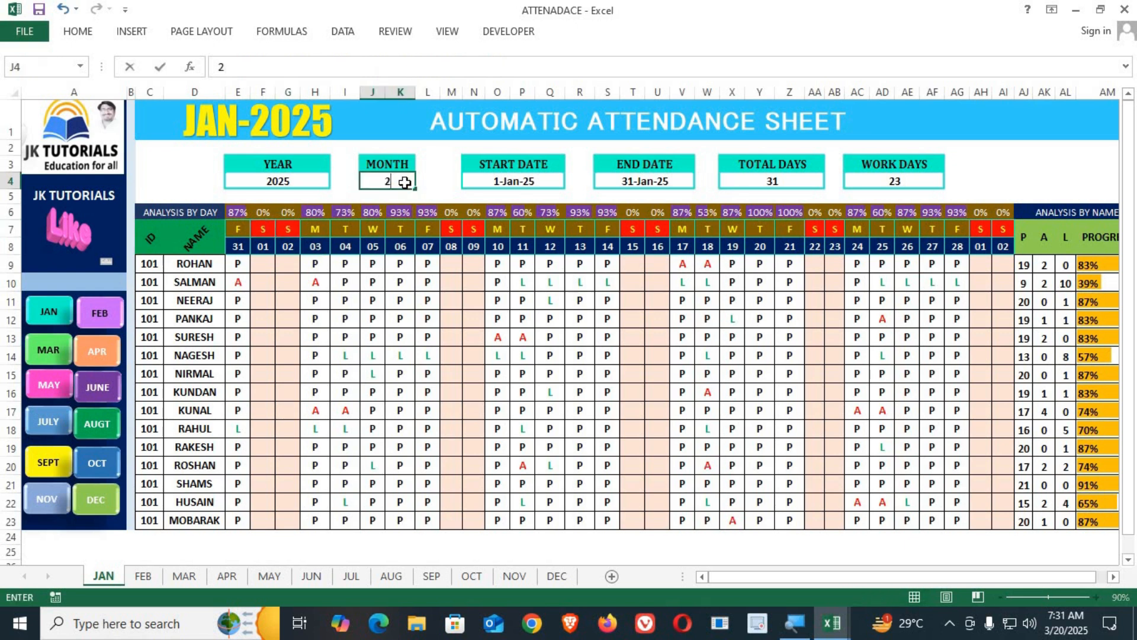
{"action": "key", "text": "Return"}
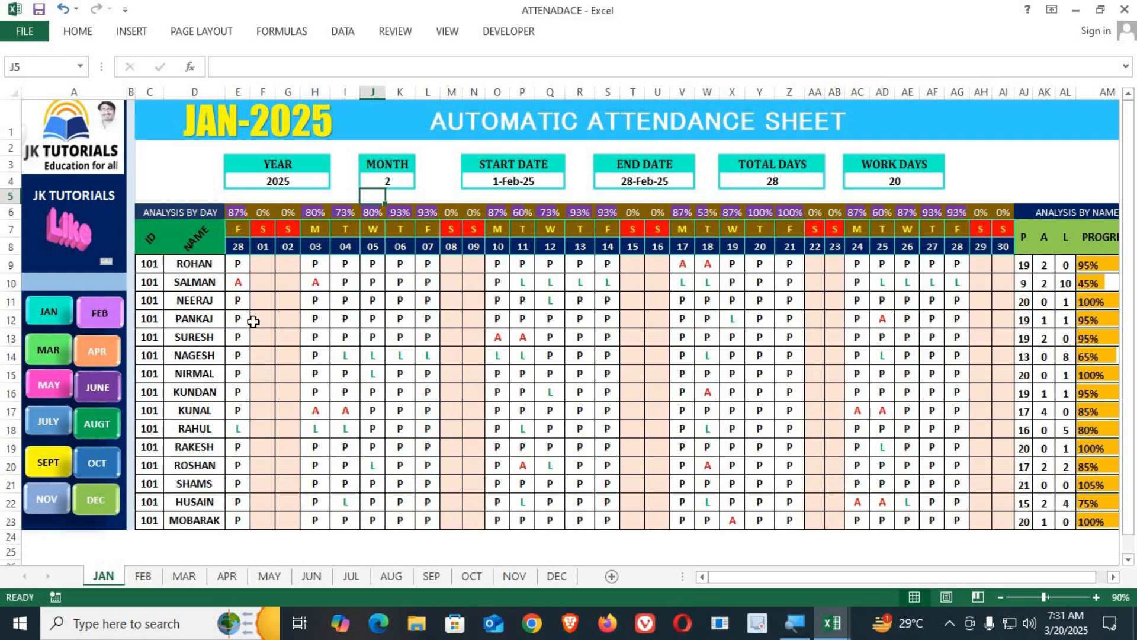
Review the analysis-by-day percentages in row 6 and the progress column of the analysis by name.
{"action": "left_click_drag", "start_coordinate": [236, 212], "coordinate": [1003, 212]}
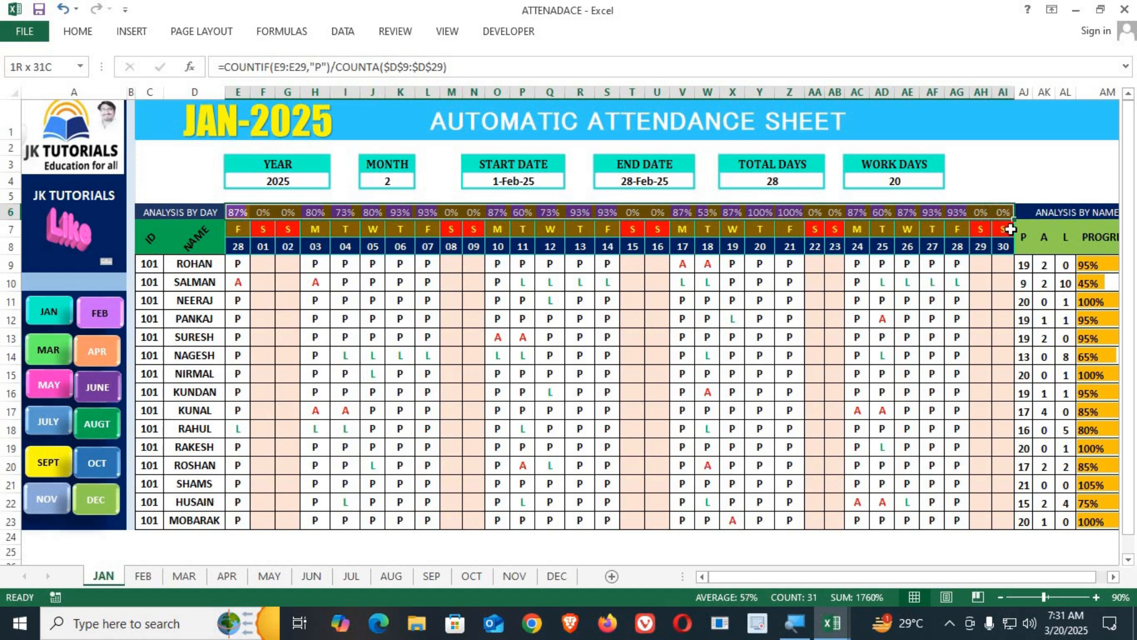
{"action": "left_click_drag", "start_coordinate": [1104, 266], "coordinate": [1015, 522]}
{"action": "left_click_drag", "start_coordinate": [890, 581], "coordinate": [880, 582]}
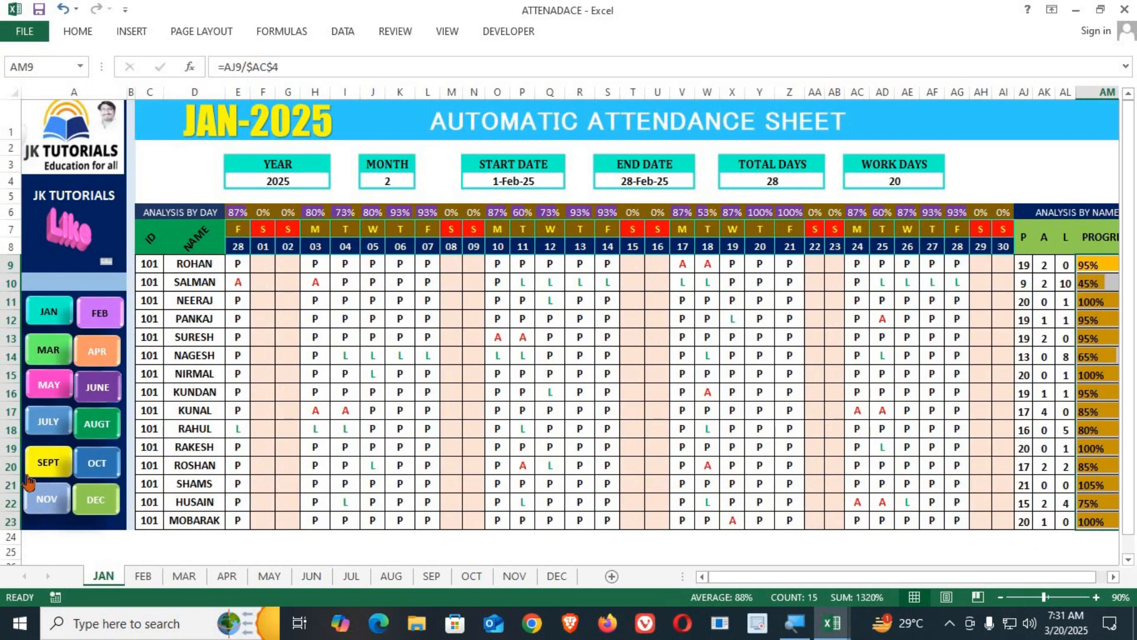
View the FEB, MAR and APR attendance sheets through the month links and return to JAN.
{"action": "left_click", "coordinate": [49, 325]}
{"action": "left_click", "coordinate": [95, 318]}
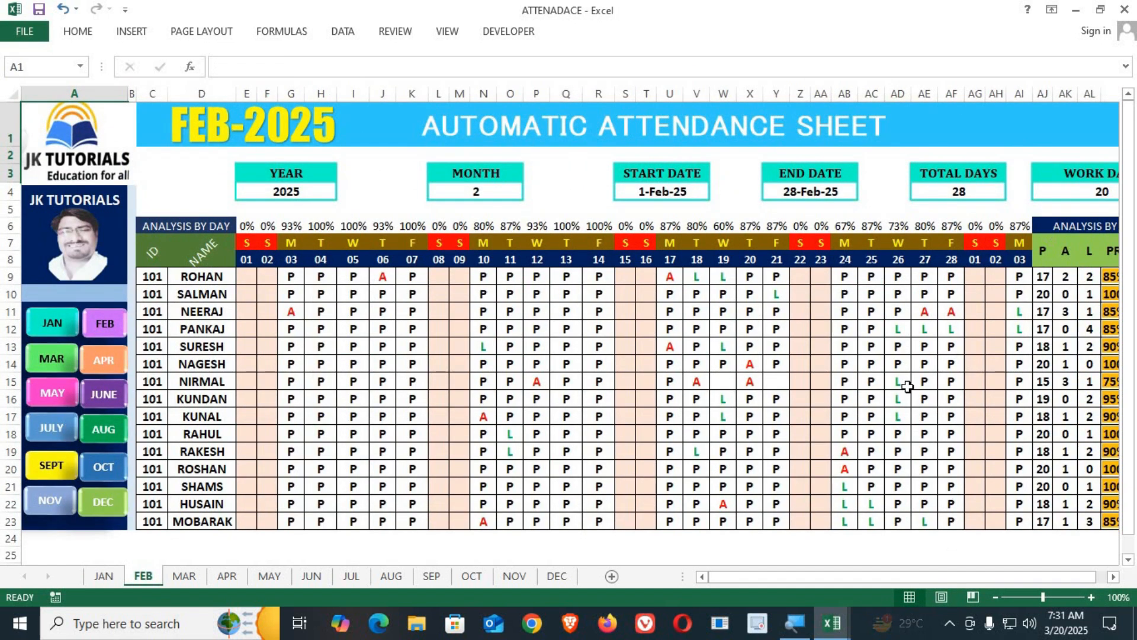
{"action": "left_click", "coordinate": [57, 361]}
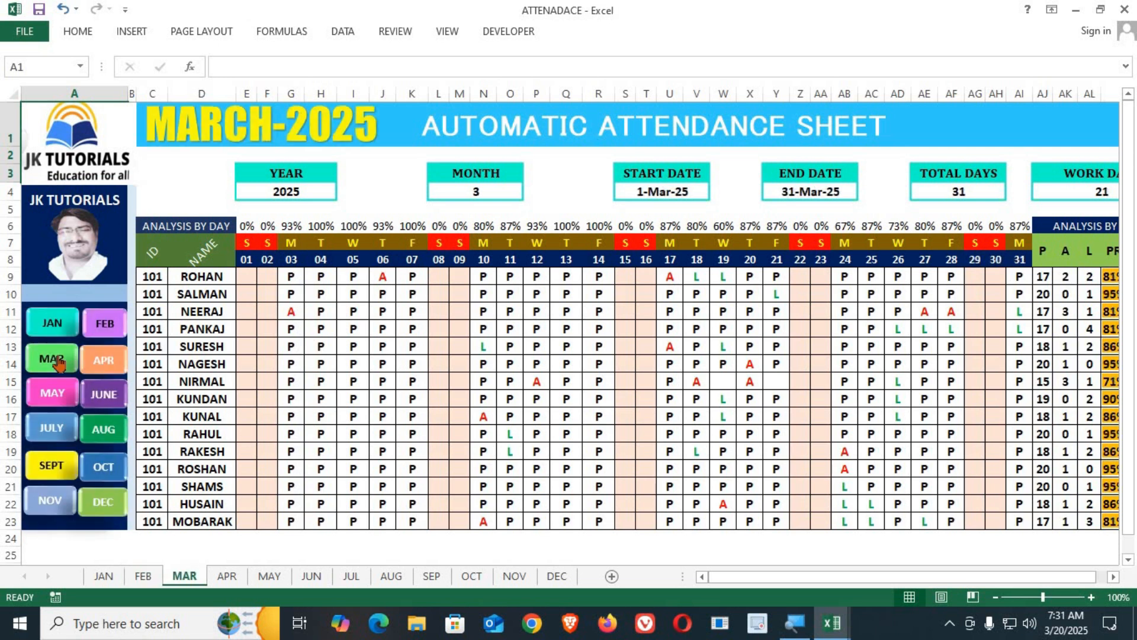
{"action": "left_click", "coordinate": [93, 370]}
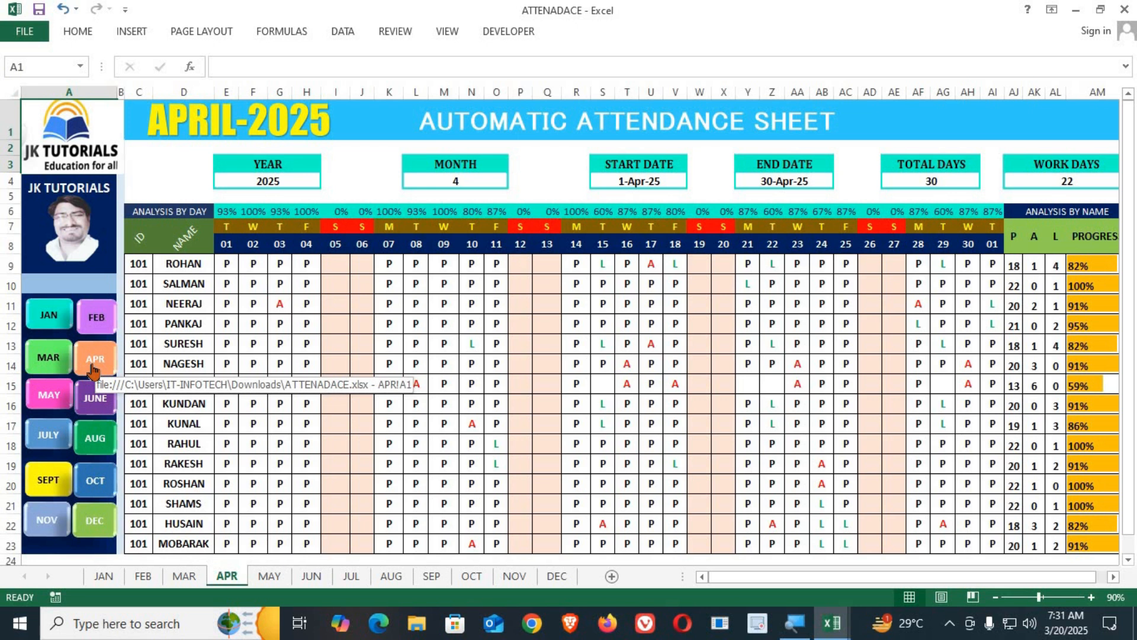
{"action": "left_click", "coordinate": [58, 326]}
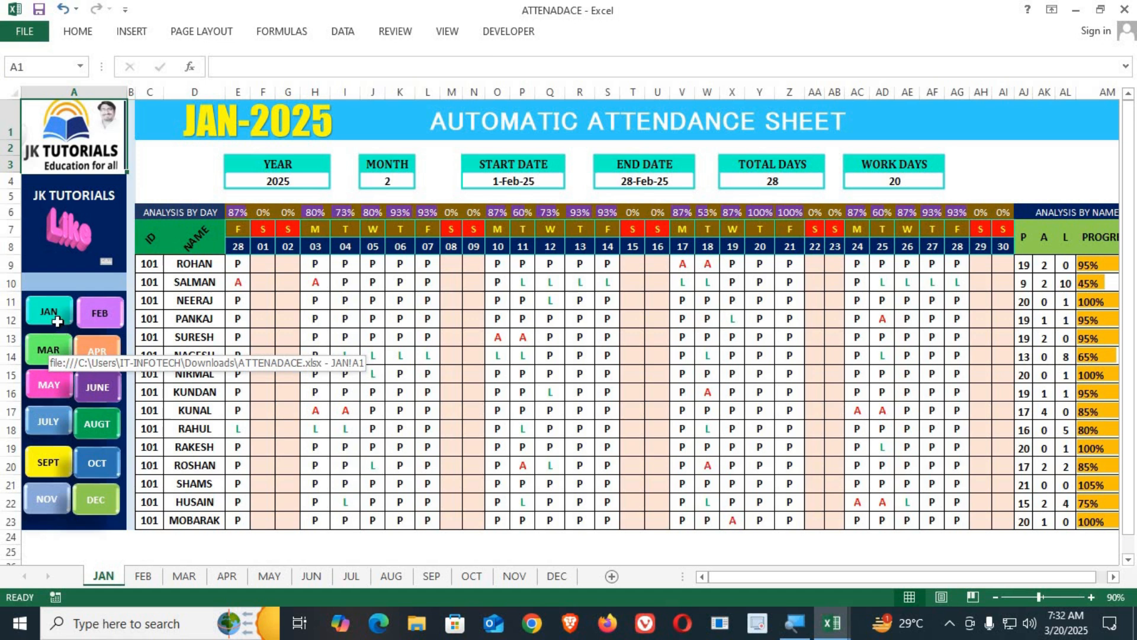
Create a new blank workbook and merge and center cells A1:W2 for the title.
{"action": "key", "text": "ctrl+n"}
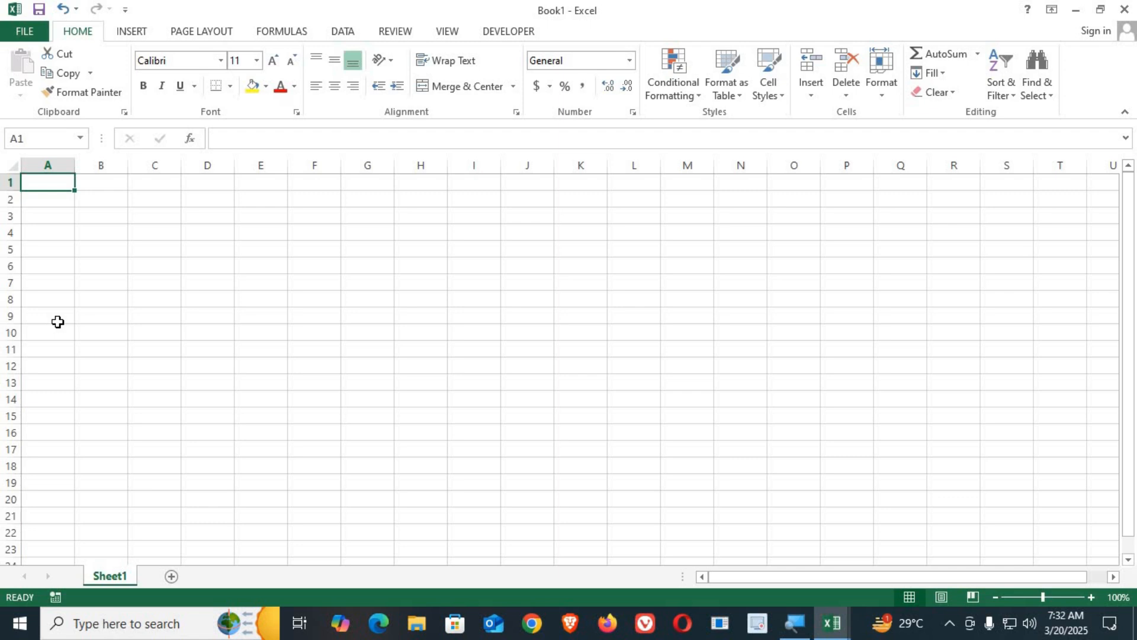
{"action": "left_click_drag", "start_coordinate": [51, 181], "coordinate": [1056, 202]}
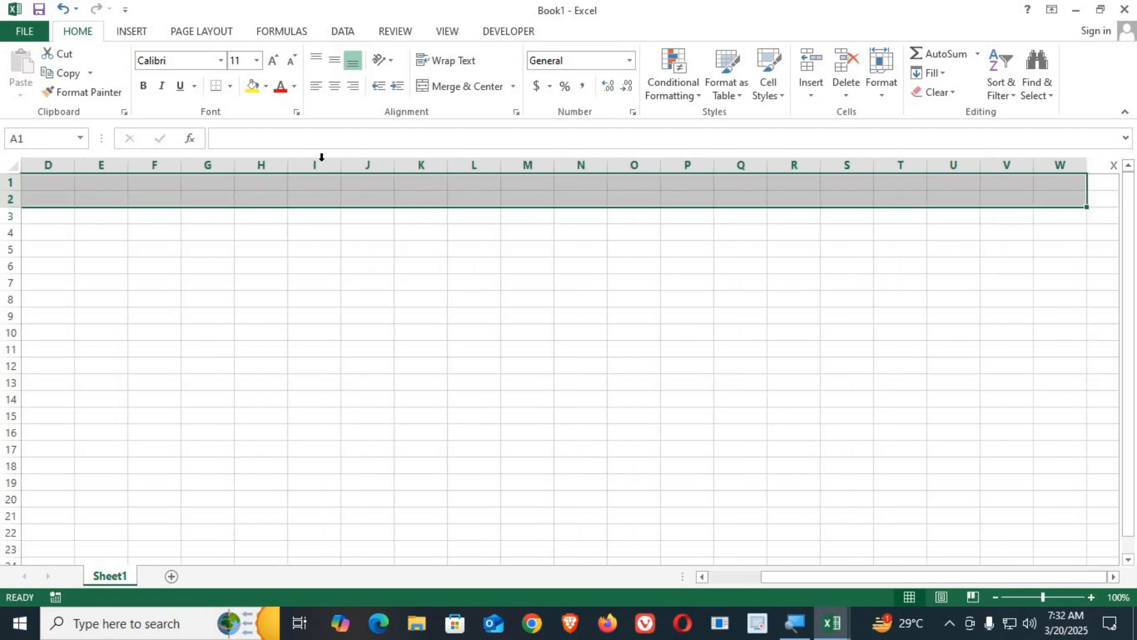
{"action": "left_click", "coordinate": [465, 87]}
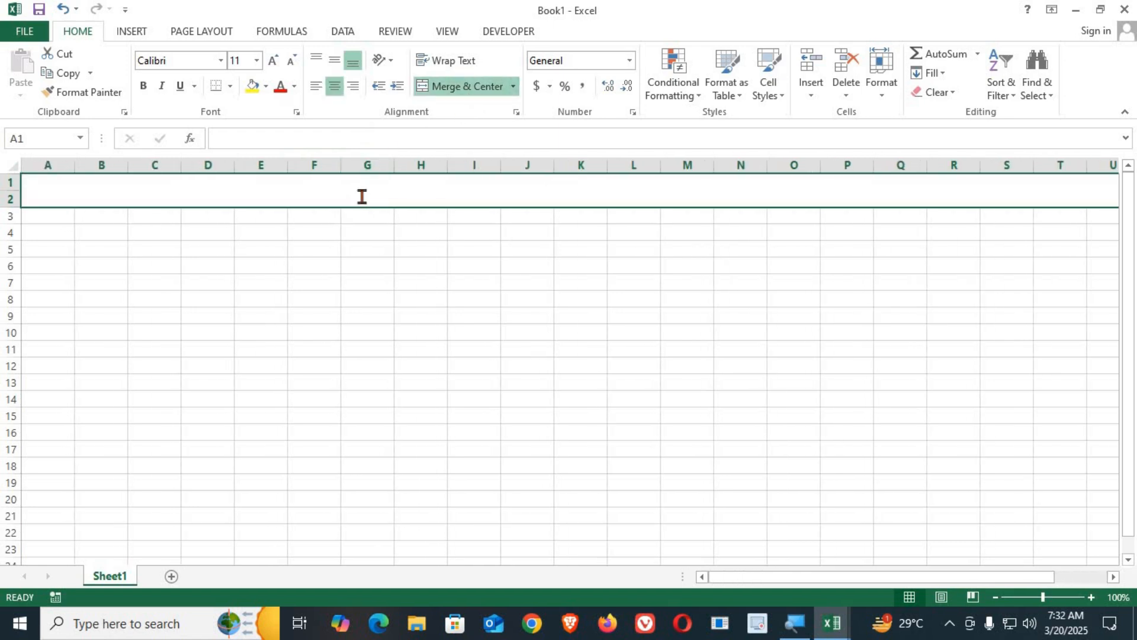
Enter the title AUTOMATIC EMPLOYEE ATTENDANCE TRACTOR in the merged cell A1.
{"action": "type", "text": "AUTOMA"}
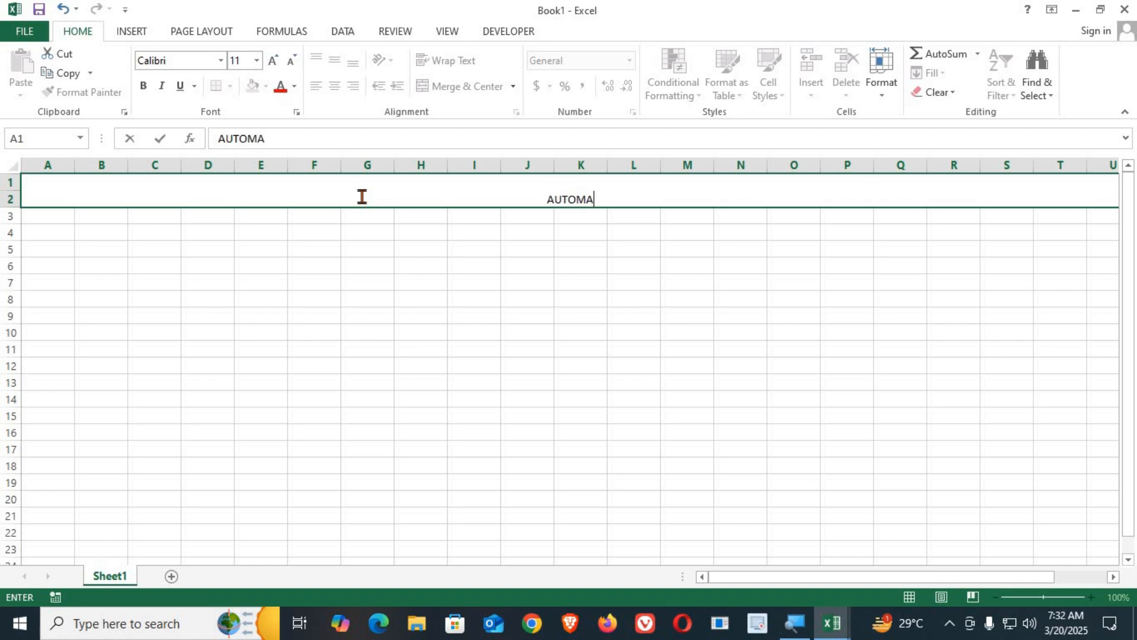
{"action": "type", "text": "TIC EMPLOYE"}
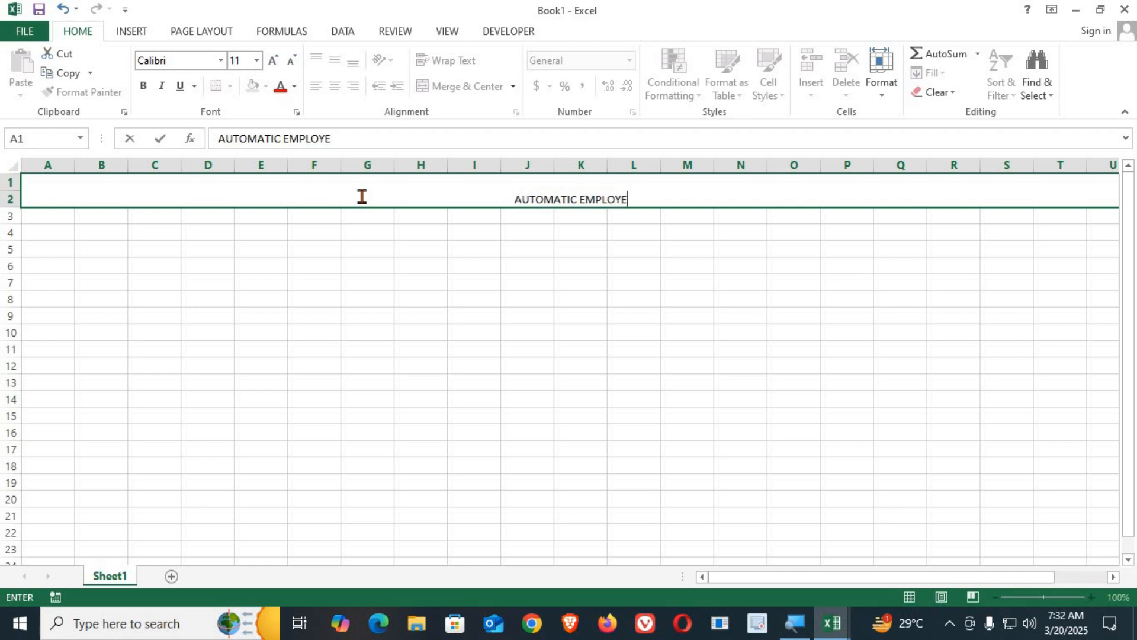
{"action": "type", "text": "E ATTENDA"}
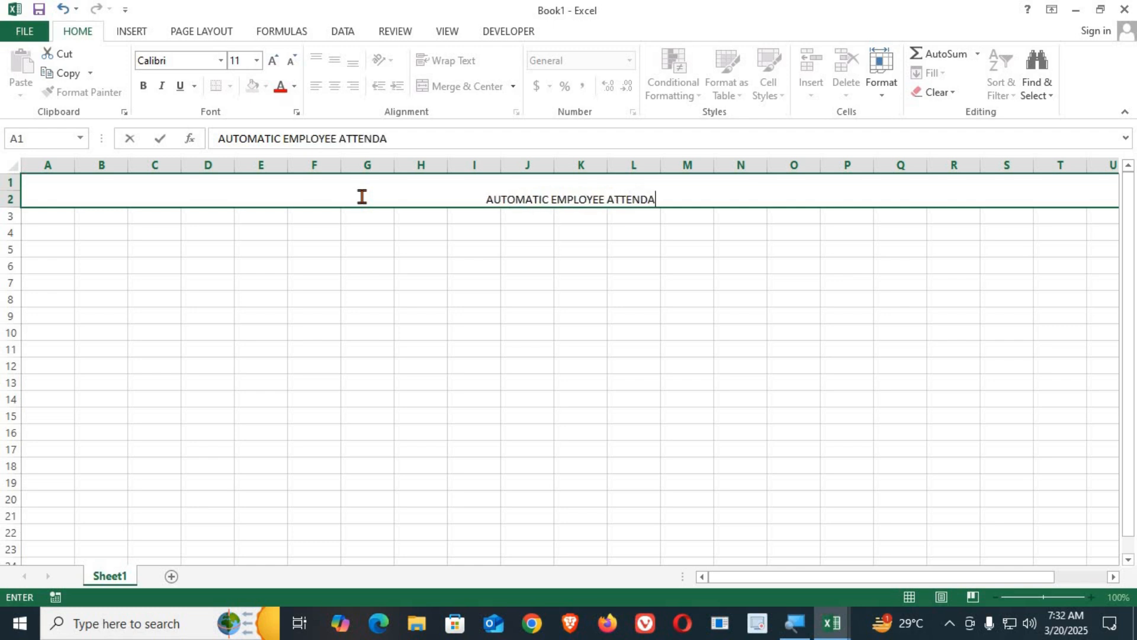
{"action": "type", "text": "NCE TRACTOR"}
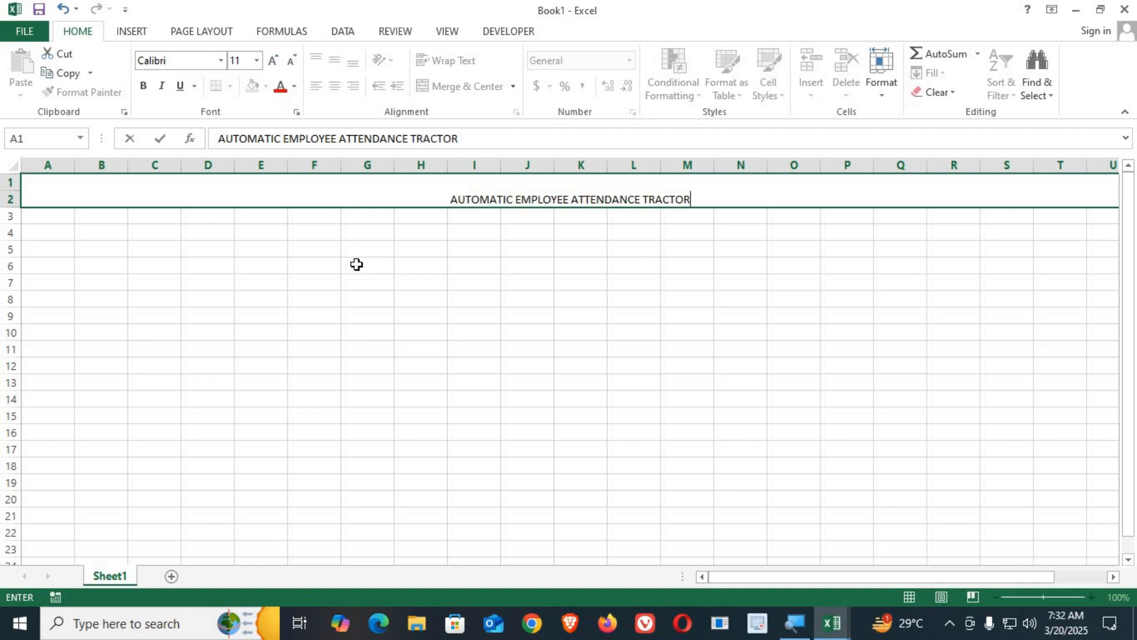
{"action": "left_click", "coordinate": [356, 264]}
Make the title in the merged cell bold and set its font size to 20.
{"action": "left_click", "coordinate": [335, 190]}
{"action": "left_click", "coordinate": [144, 87]}
{"action": "left_click", "coordinate": [256, 60]}
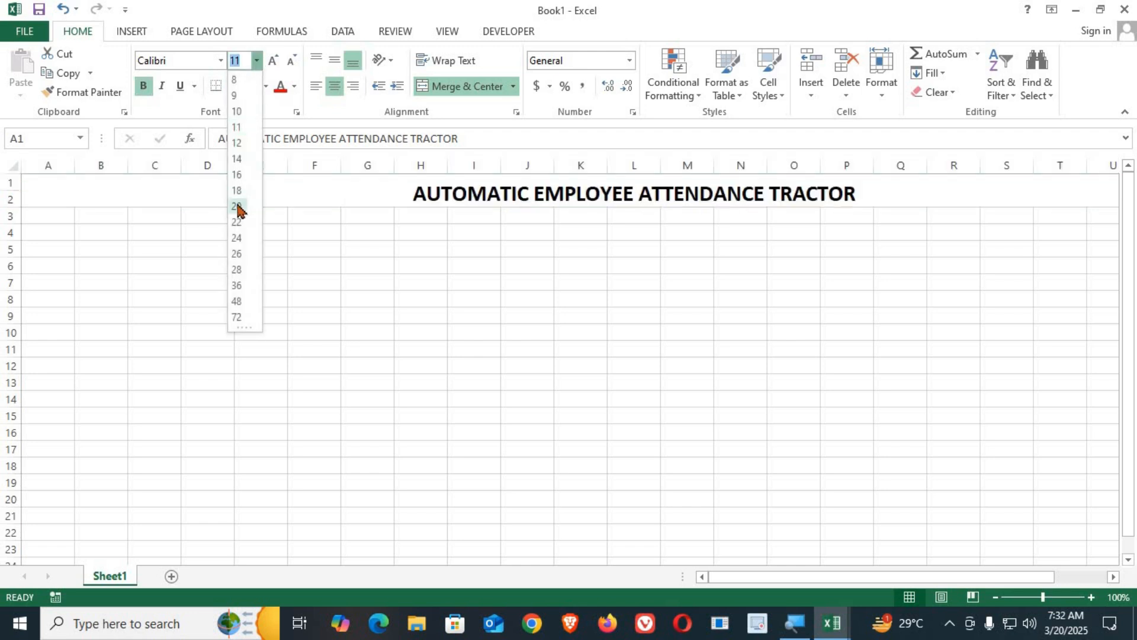
{"action": "left_click", "coordinate": [239, 207]}
Give the merged title cell a light blue fill and yellow text.
{"action": "left_click", "coordinate": [266, 87]}
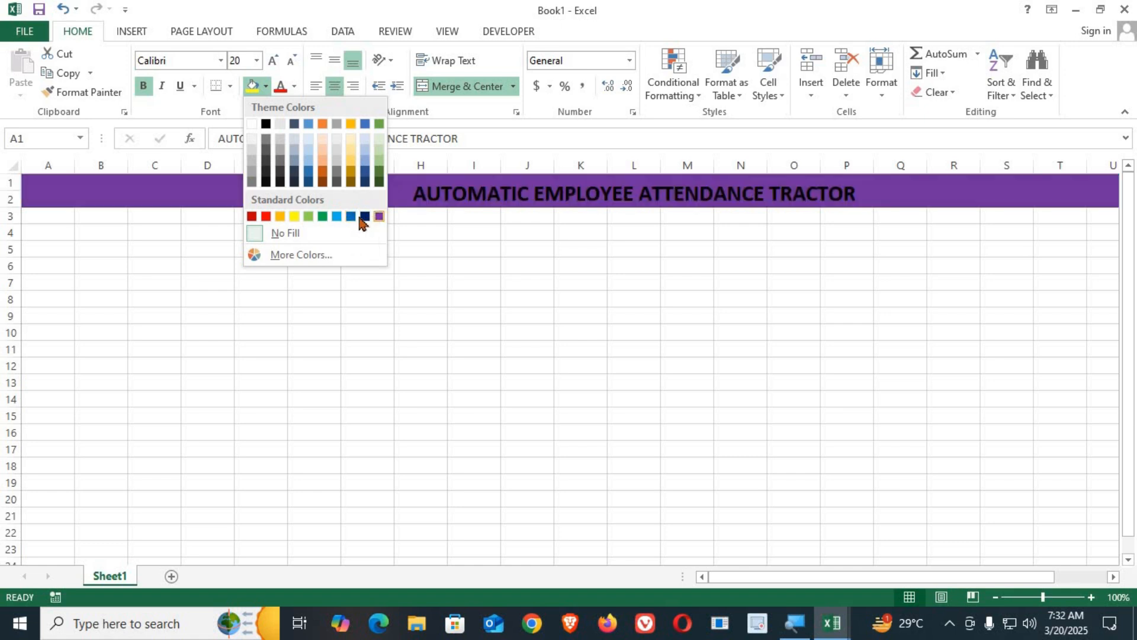
{"action": "left_click", "coordinate": [337, 216]}
{"action": "left_click", "coordinate": [295, 87]}
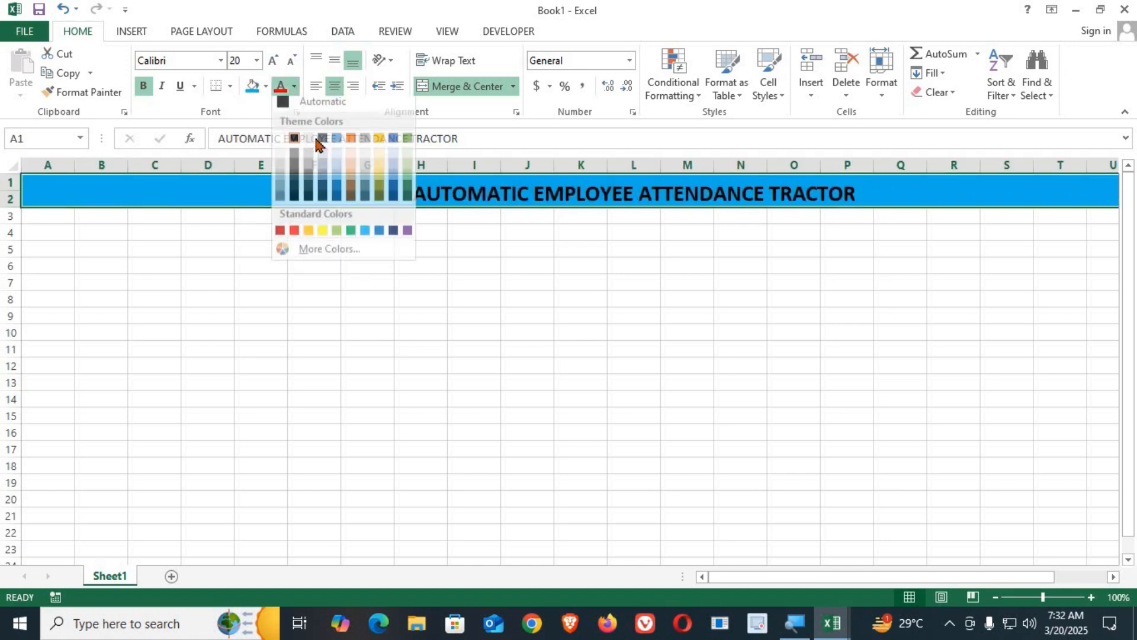
{"action": "left_click", "coordinate": [323, 237]}
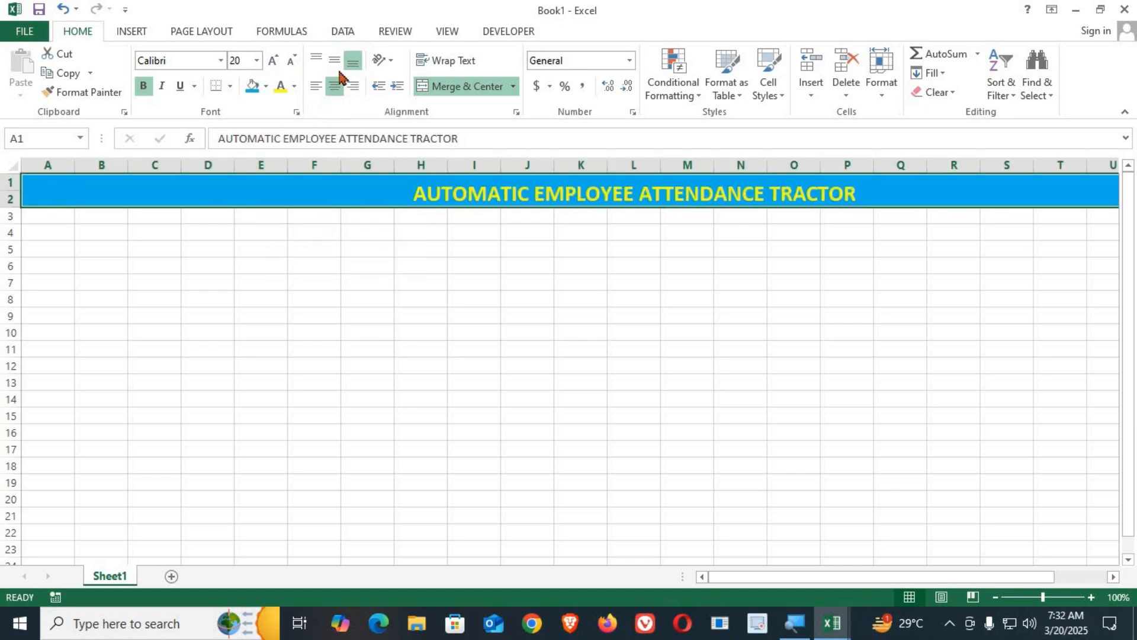
Middle-align the title vertically in its merged cell and enlarge its font by one size.
{"action": "left_click", "coordinate": [334, 60]}
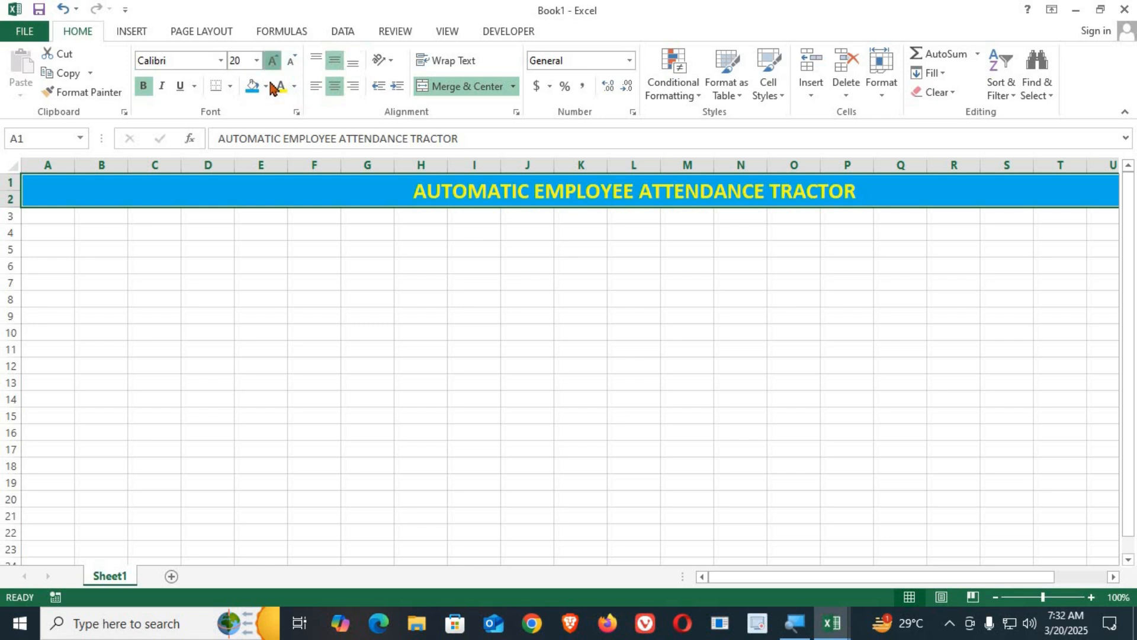
{"action": "left_click", "coordinate": [273, 60]}
{"action": "left_click", "coordinate": [275, 286]}
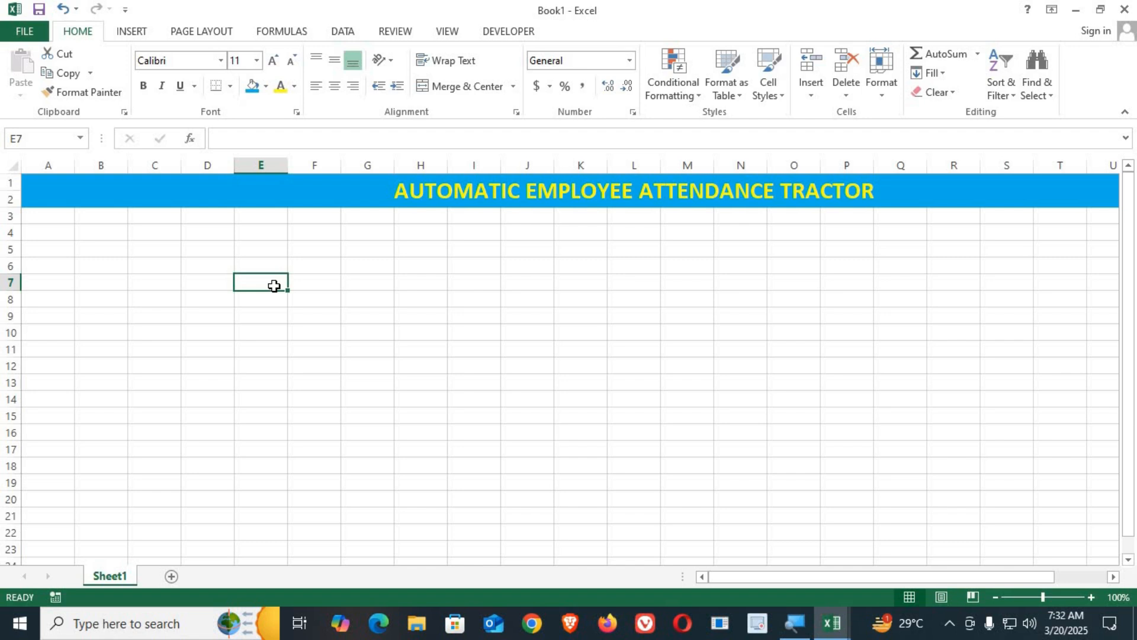
Widen column A slightly.
{"action": "left_click", "coordinate": [55, 283]}
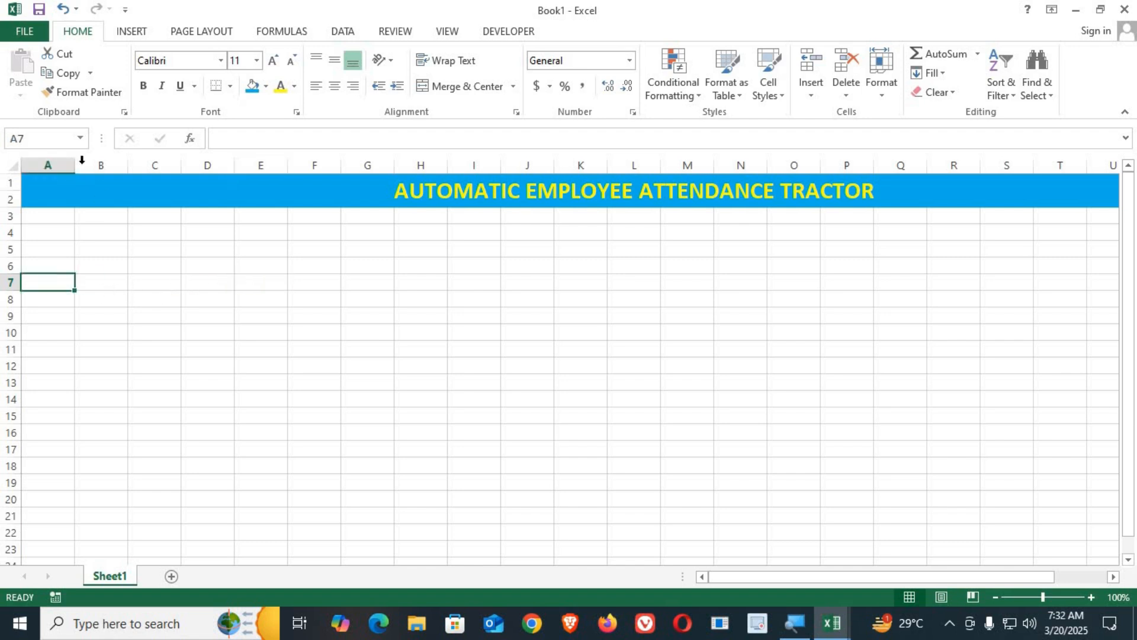
{"action": "left_click_drag", "start_coordinate": [70, 170], "coordinate": [84, 171]}
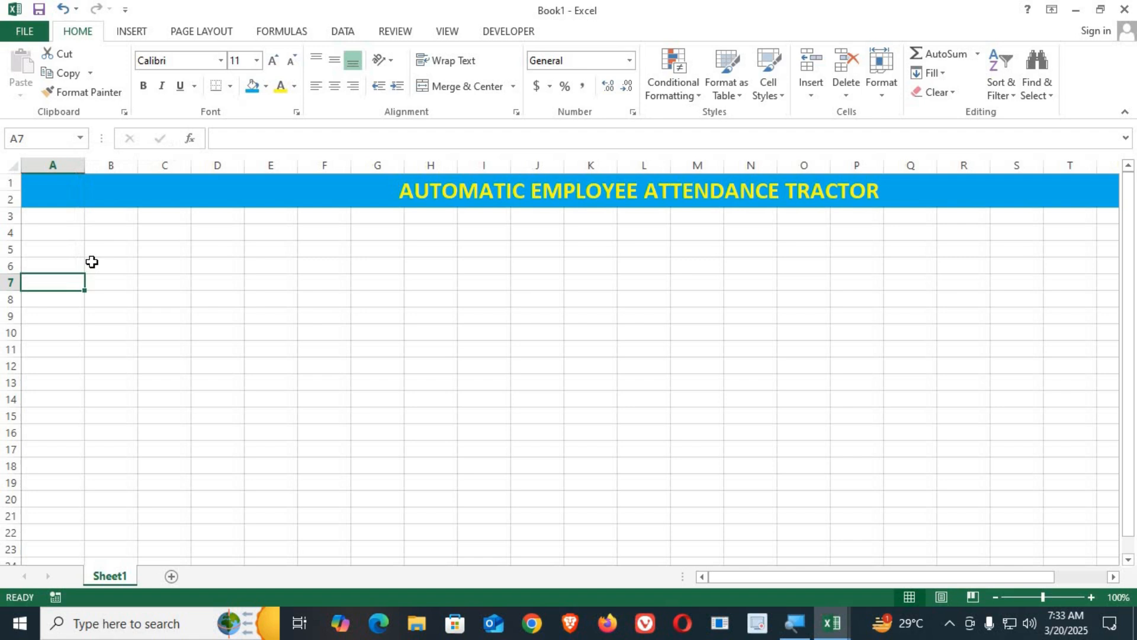
{"action": "left_click", "coordinate": [121, 283]}
{"action": "left_click", "coordinate": [159, 283]}
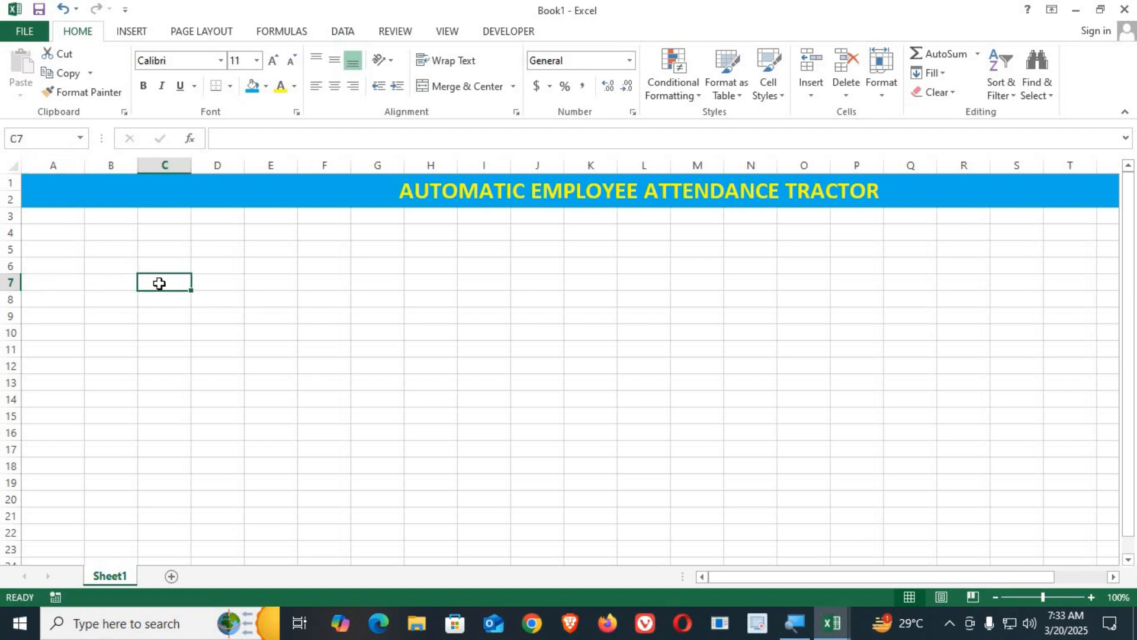
Enter the headers ID in cell B10 and NAME in cell C10.
{"action": "left_click", "coordinate": [72, 333]}
{"action": "left_click", "coordinate": [161, 334]}
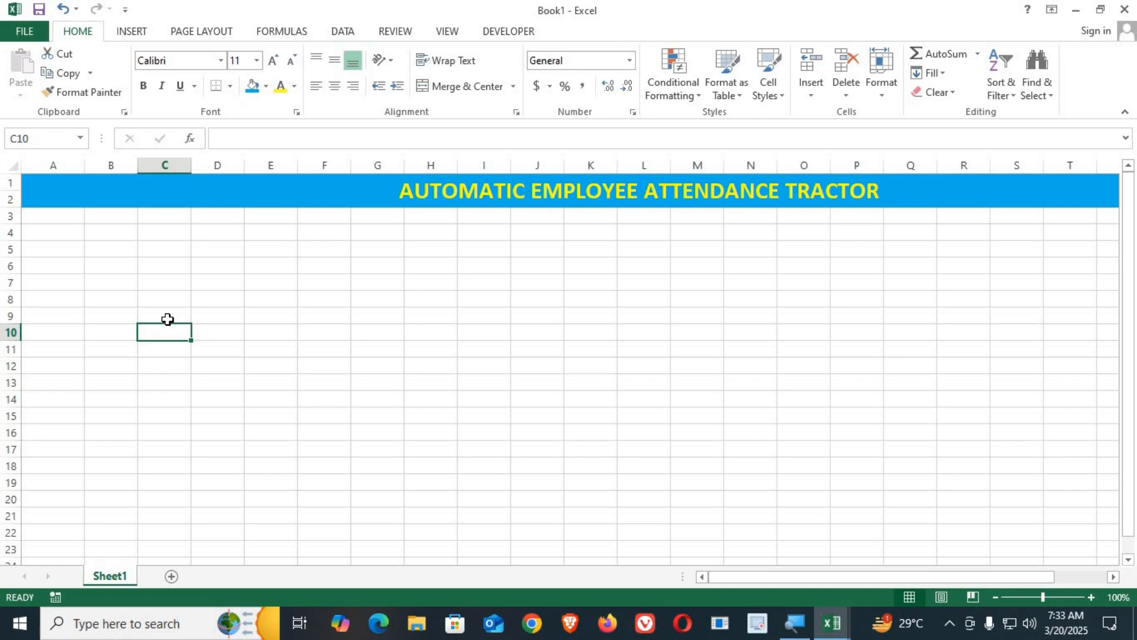
{"action": "key", "text": "Left"}
{"action": "type", "text": "ID"}
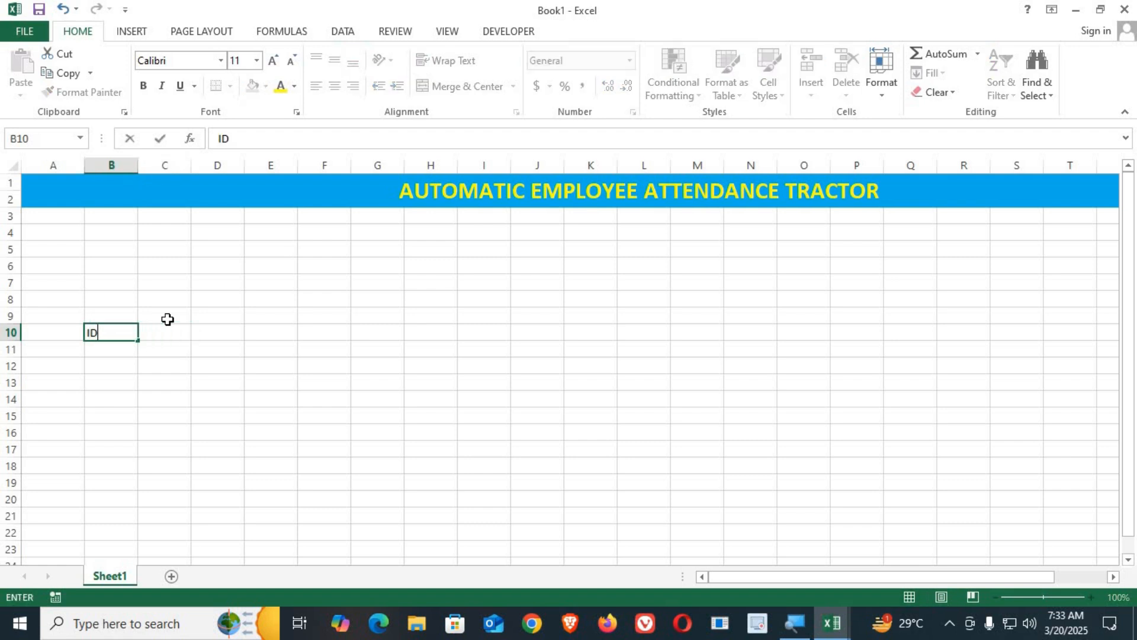
{"action": "key", "text": "Tab"}
{"action": "type", "text": "NAME"}
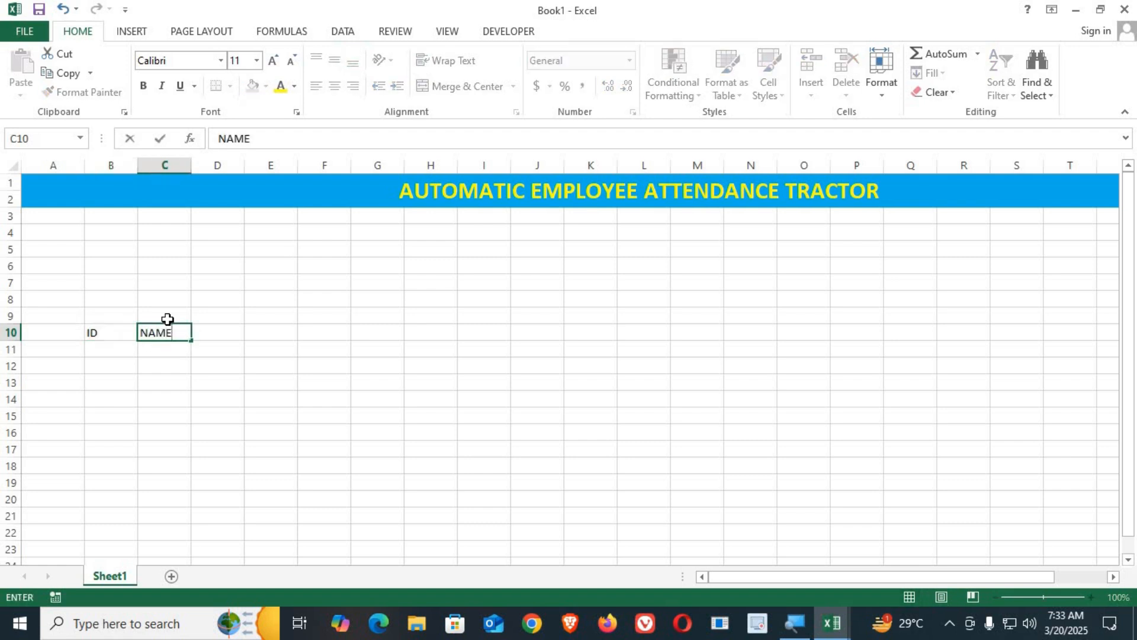
{"action": "key", "text": "Return"}
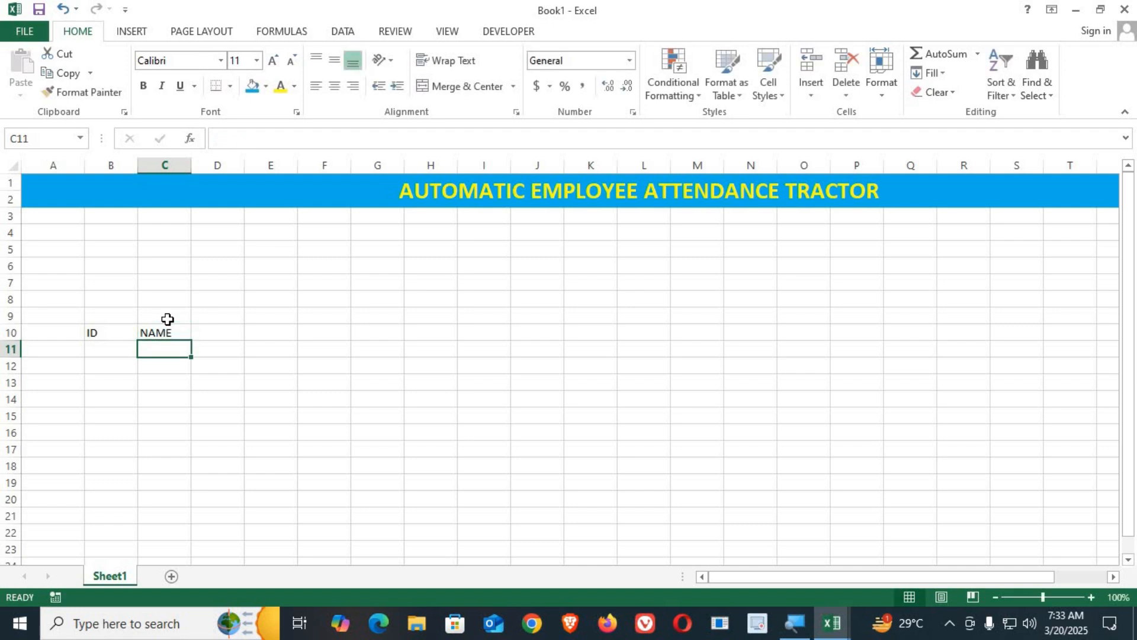
Enter 1 in D11 and 2 in E11, and fill the day numbers across row 11 up to 31 in AH11.
{"action": "key", "text": "Right"}
{"action": "key", "text": "Left"}
{"action": "key", "text": "Right"}
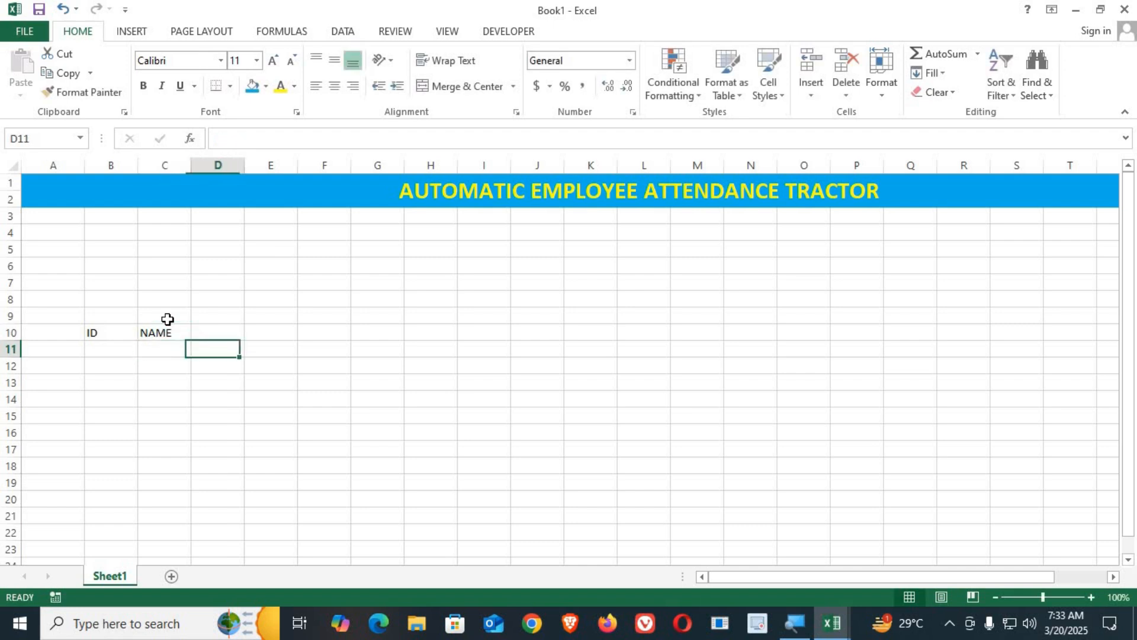
{"action": "type", "text": "1"}
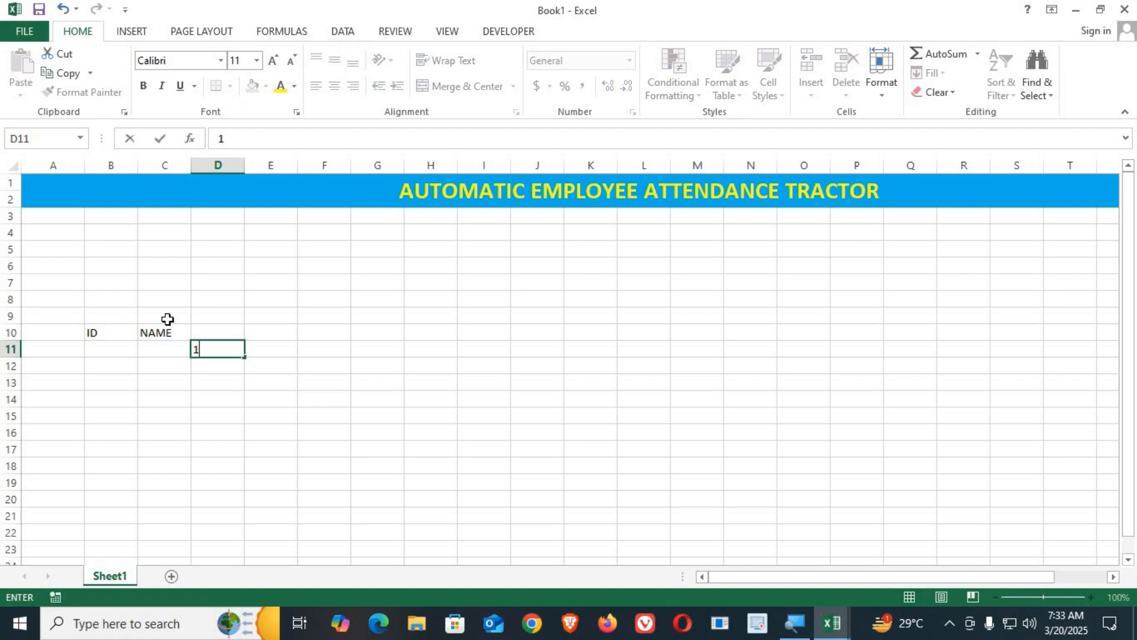
{"action": "key", "text": "Right"}
{"action": "type", "text": "2"}
{"action": "key", "text": "Right"}
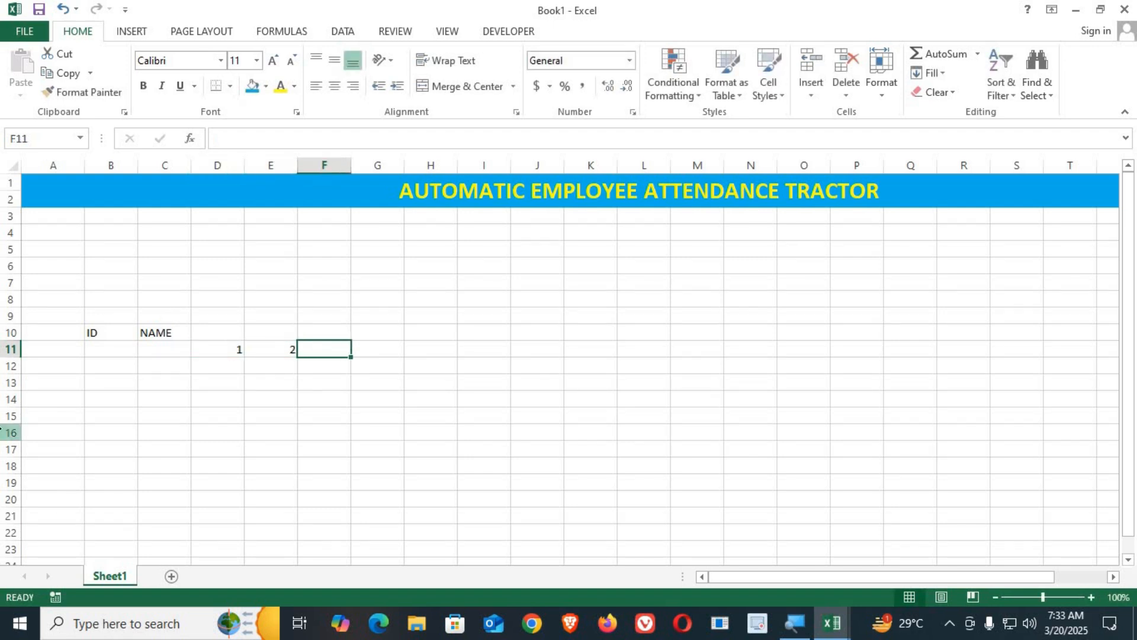
{"action": "left_click_drag", "start_coordinate": [222, 349], "coordinate": [299, 361]}
{"action": "left_click_drag", "start_coordinate": [577, 360], "coordinate": [711, 358]}
AutoFit the day columns D through AH to their numbers.
{"action": "left_click_drag", "start_coordinate": [933, 583], "coordinate": [717, 584]}
{"action": "left_click", "coordinate": [717, 580]}
{"action": "left_click_drag", "start_coordinate": [212, 156], "coordinate": [964, 160]}
{"action": "double_click", "coordinate": [884, 165]}
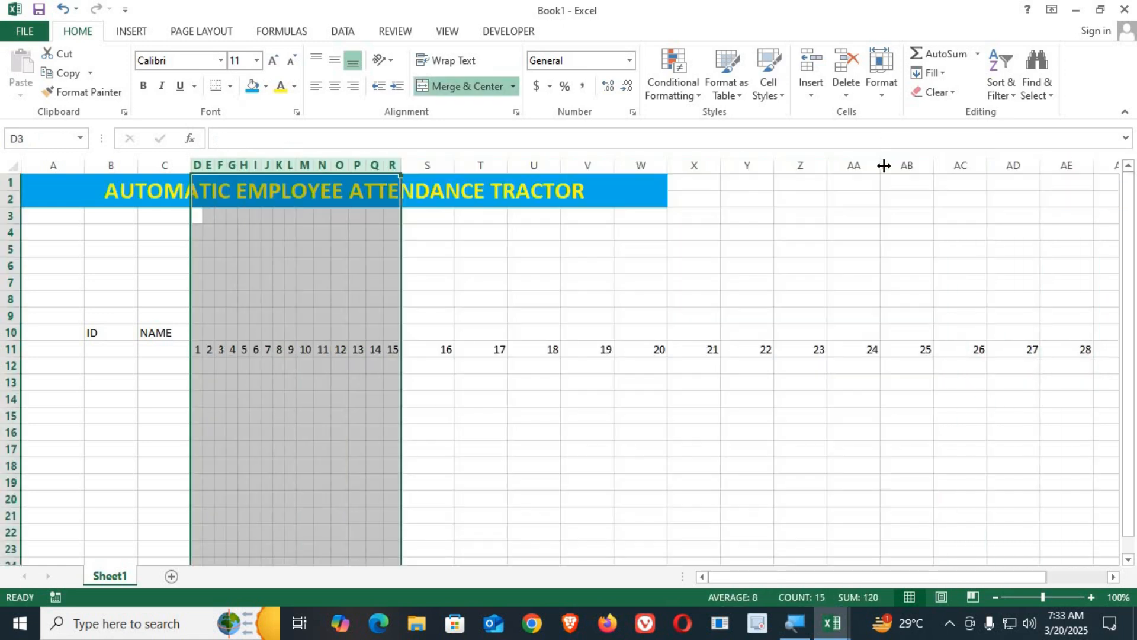
{"action": "mouse_move", "coordinate": [420, 163]}
{"action": "left_mouse_down"}
{"action": "mouse_move", "coordinate": [1060, 165]}
{"action": "mouse_move", "coordinate": [934, 168]}
{"action": "left_mouse_up"}
{"action": "double_click", "coordinate": [933, 168]}
{"action": "left_click_drag", "start_coordinate": [655, 161], "coordinate": [787, 173]}
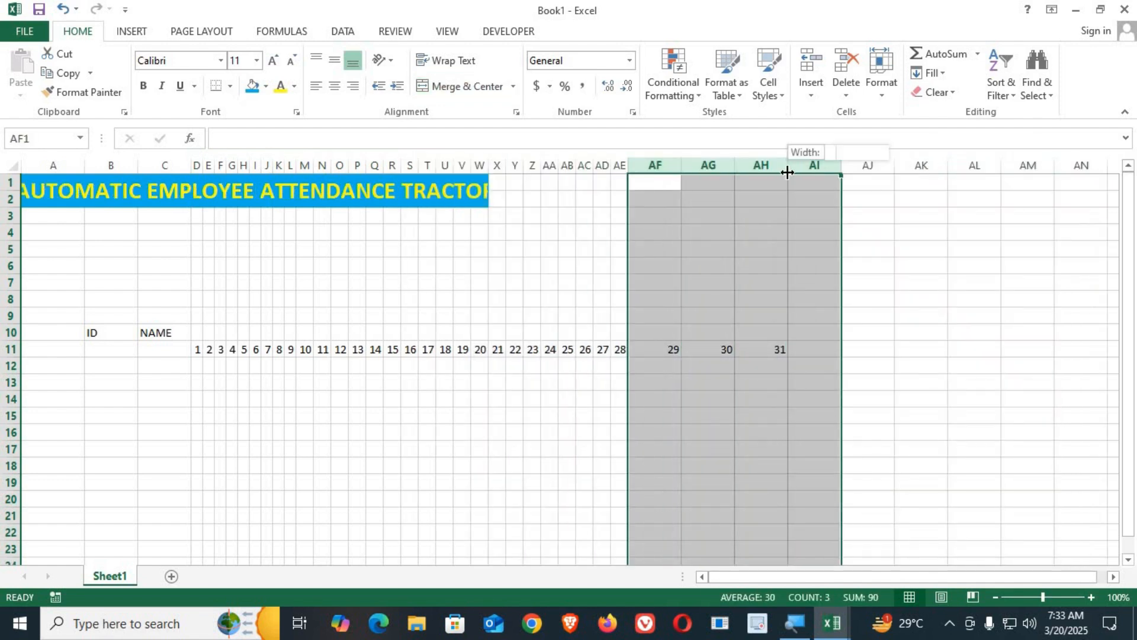
{"action": "double_click", "coordinate": [787, 172]}
{"action": "left_click", "coordinate": [546, 428]}
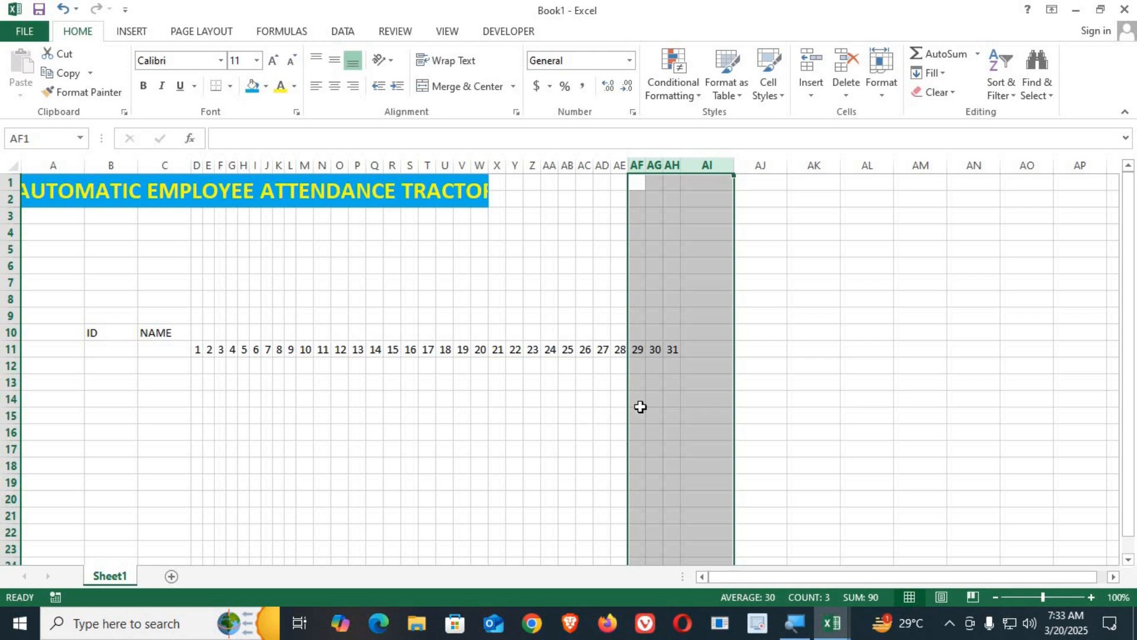
Enter the headers P, A, L and PROGRESS in cells AI11 to AL11.
{"action": "left_click", "coordinate": [702, 351]}
{"action": "type", "text": "P"}
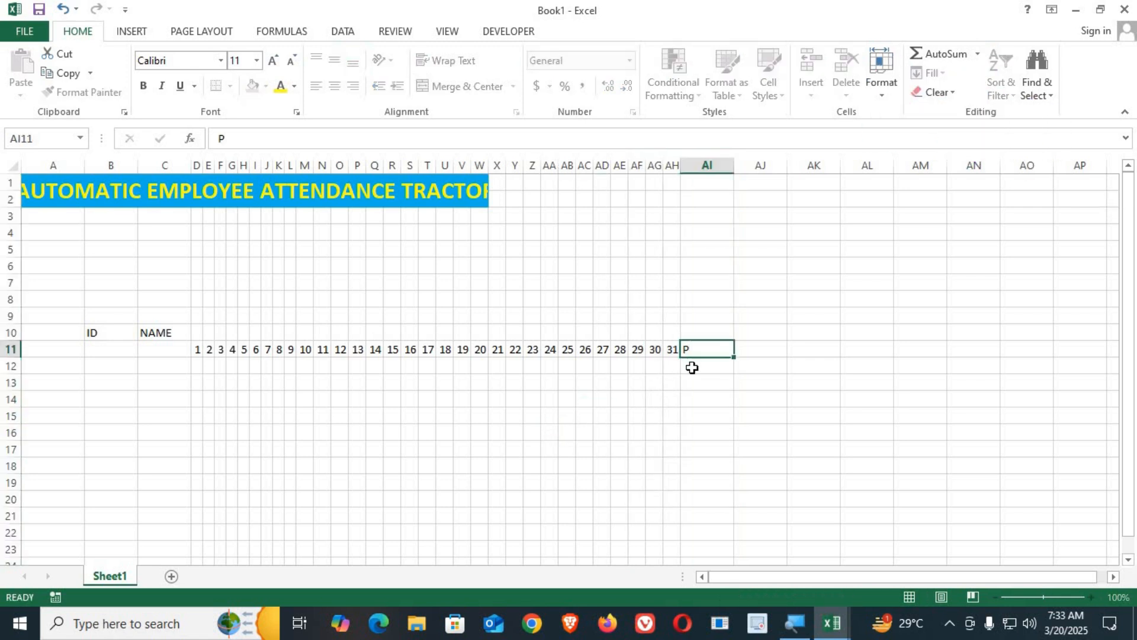
{"action": "key", "text": "Tab"}
{"action": "type", "text": "L"}
{"action": "key", "text": "Tab"}
{"action": "type", "text": "P"}
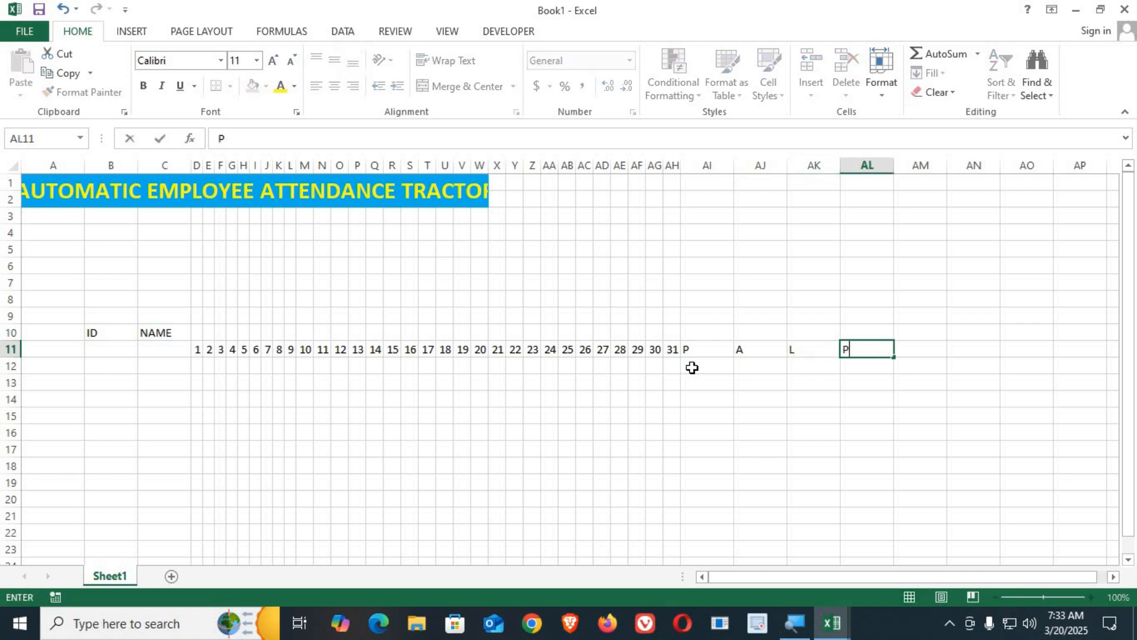
{"action": "type", "text": "ROGRESS"}
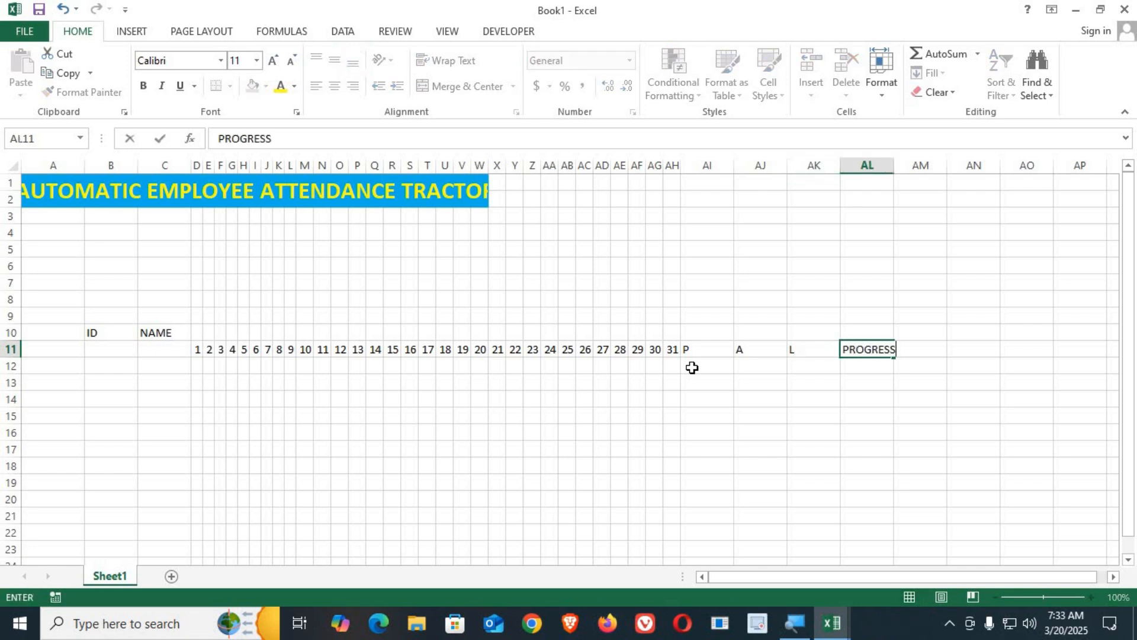
Narrow the P, A and L columns AI to AK to fit their letters.
{"action": "left_click_drag", "start_coordinate": [706, 160], "coordinate": [745, 161]}
{"action": "left_click", "coordinate": [603, 443]}
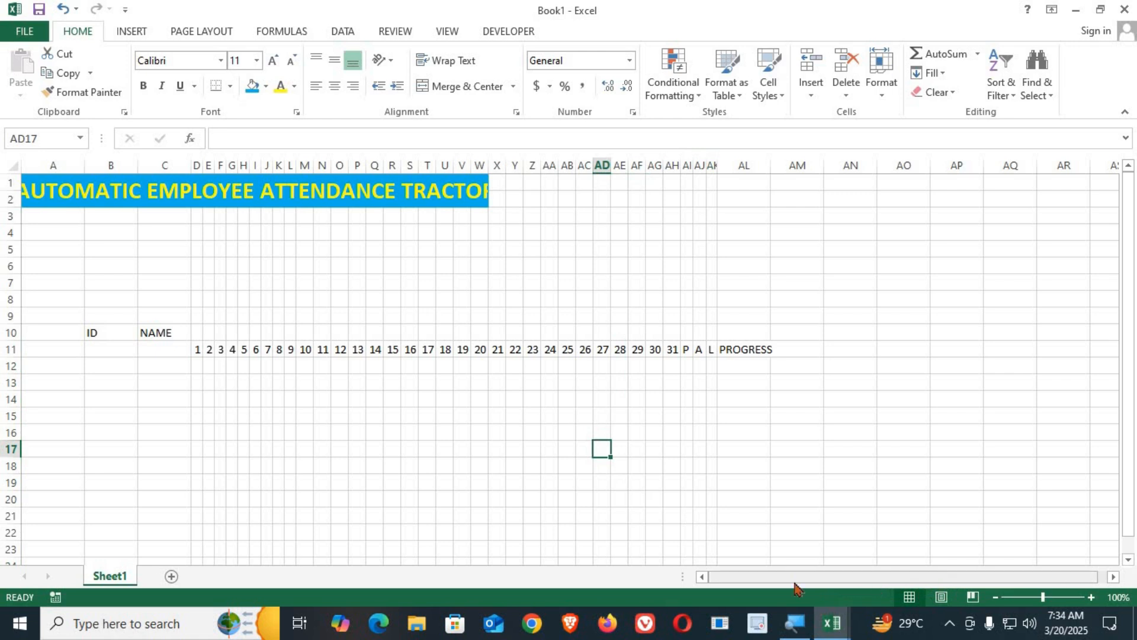
{"action": "left_click_drag", "start_coordinate": [204, 349], "coordinate": [666, 345]}
{"action": "left_click", "coordinate": [689, 349]}
{"action": "left_click", "coordinate": [705, 349]}
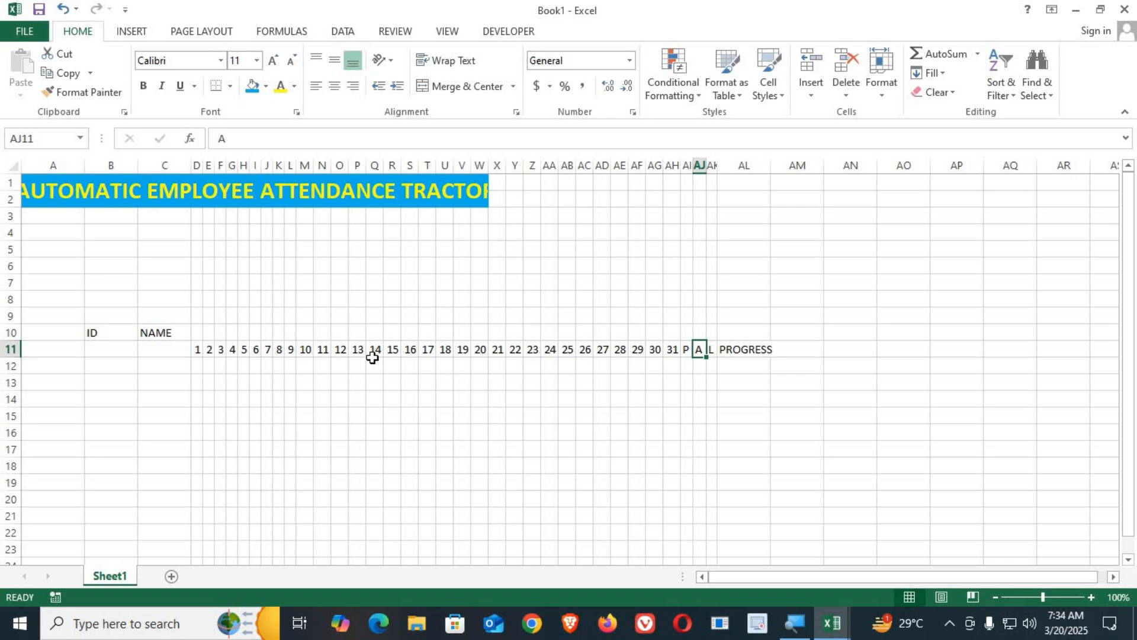
Widen columns D through AK to one equal width, slightly wider than the day numbers need.
{"action": "left_click_drag", "start_coordinate": [197, 159], "coordinate": [656, 181]}
{"action": "left_click_drag", "start_coordinate": [384, 166], "coordinate": [425, 167]}
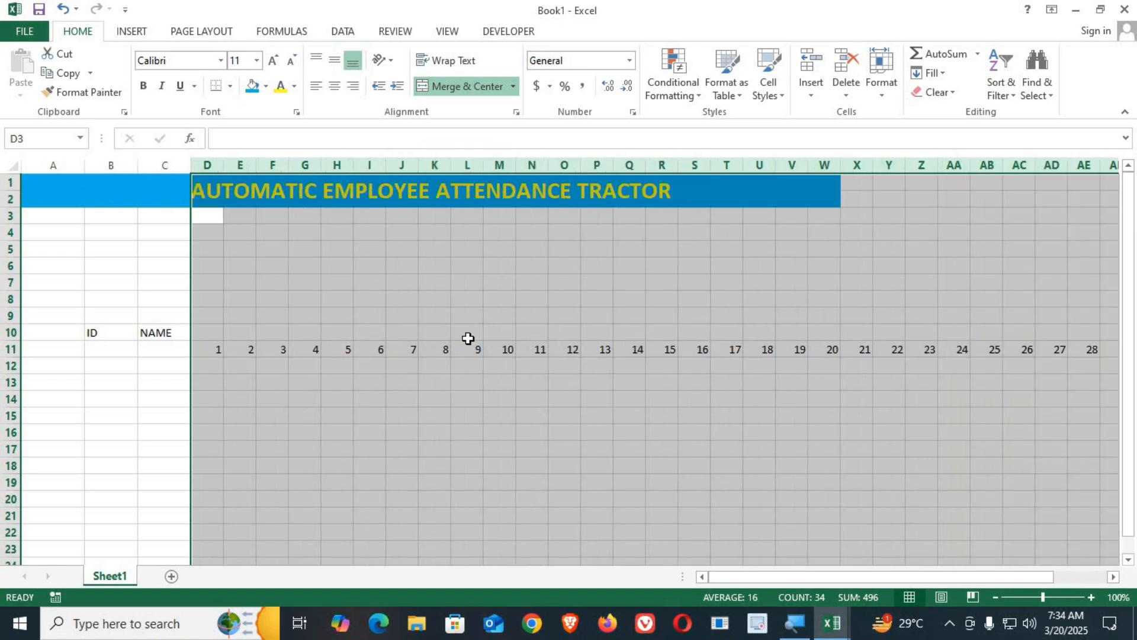
{"action": "left_click", "coordinate": [433, 365]}
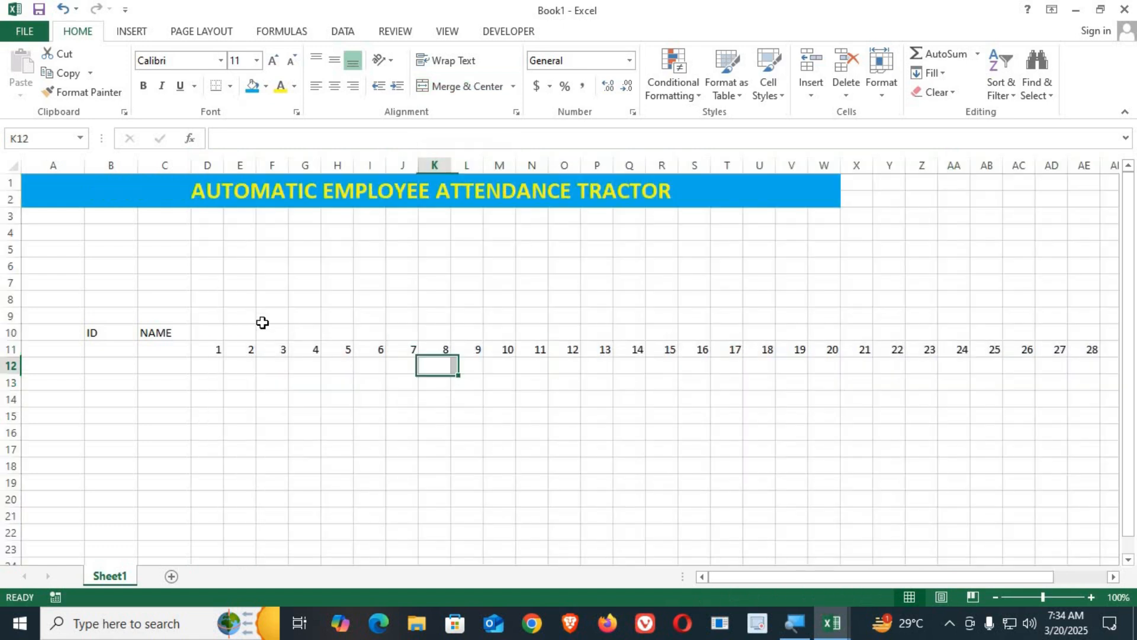
Enter the label YEAR in cell D5.
{"action": "left_click", "coordinate": [207, 335]}
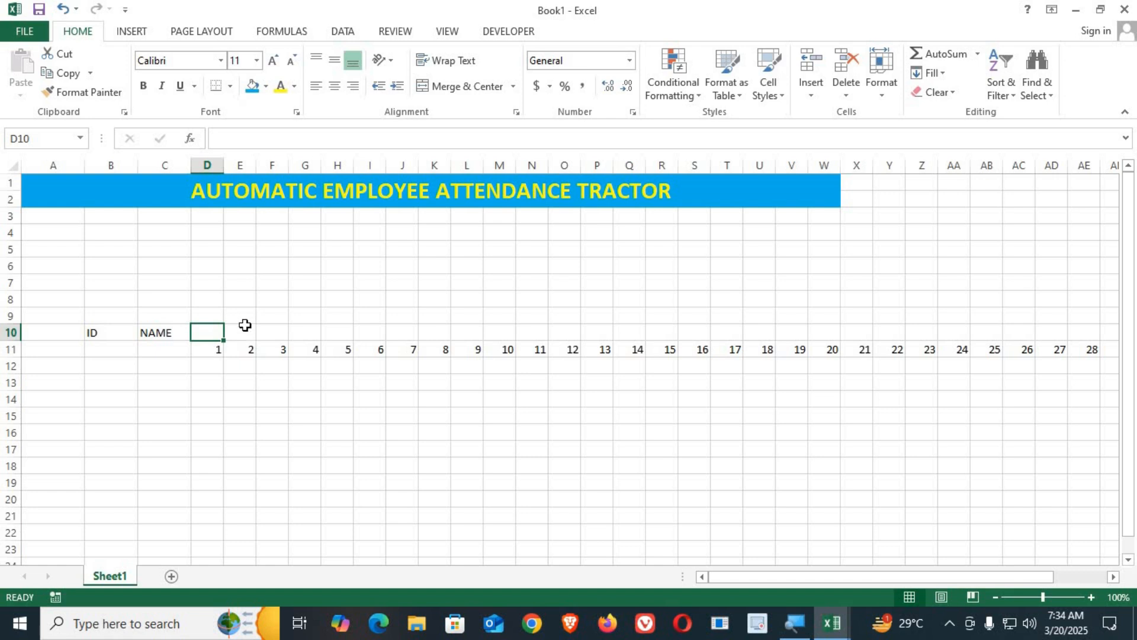
{"action": "left_click", "coordinate": [206, 250]}
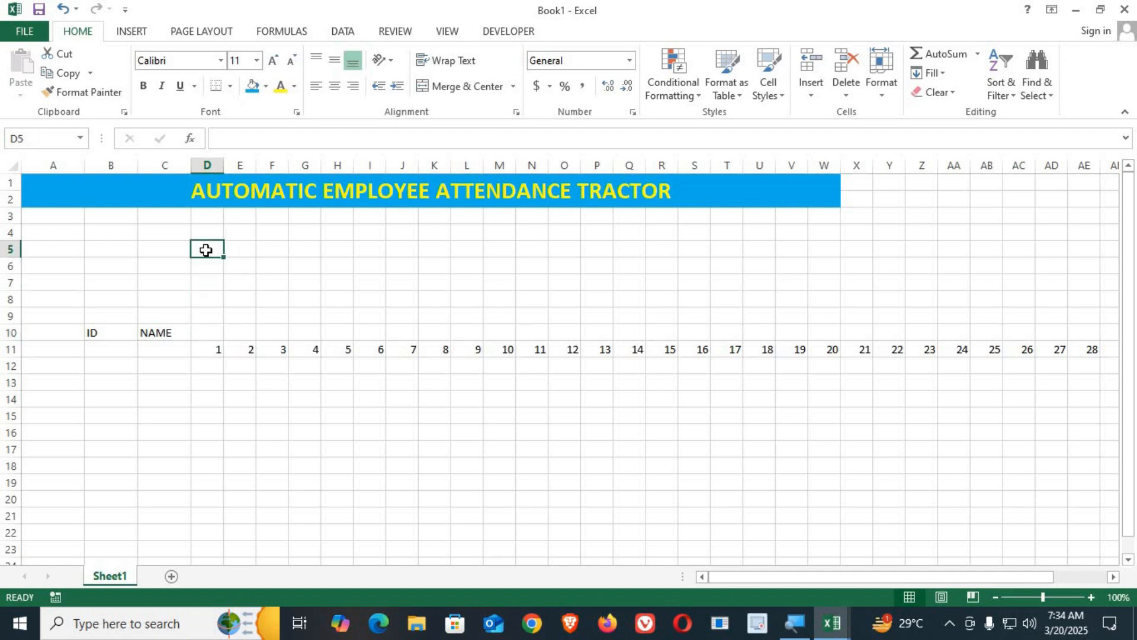
{"action": "type", "text": "YE"}
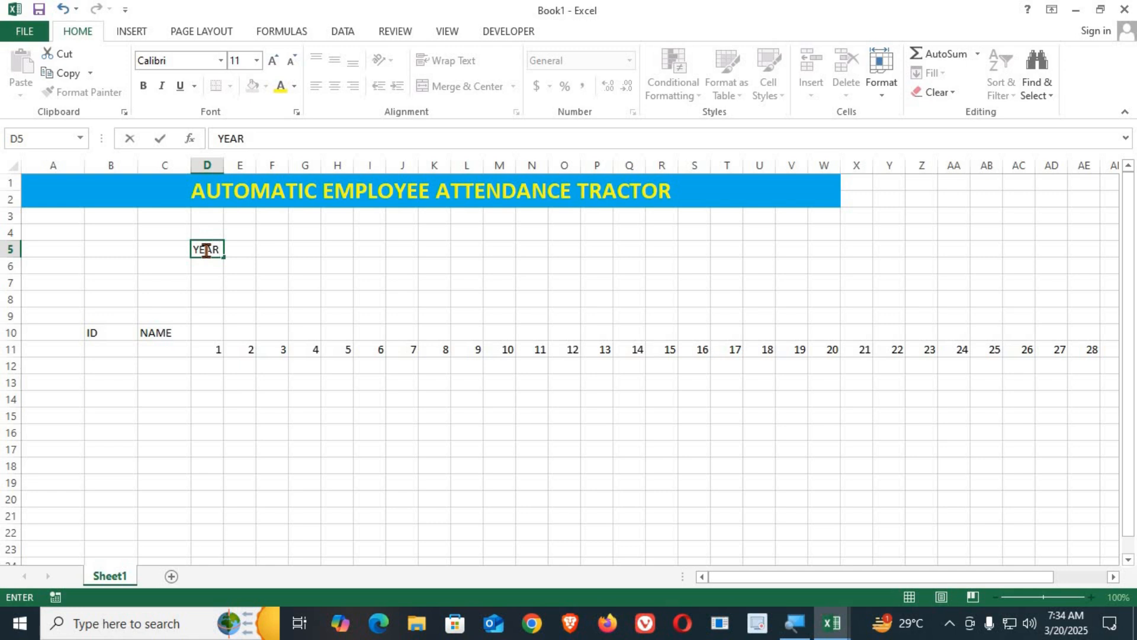
{"action": "type", "text": "AR"}
Merge D5:F5 and D6:F6 as two separate centered cells and apply all borders to them.
{"action": "left_click_drag", "start_coordinate": [202, 249], "coordinate": [241, 265]}
{"action": "left_click", "coordinate": [468, 86]}
{"action": "left_click", "coordinate": [468, 86]}
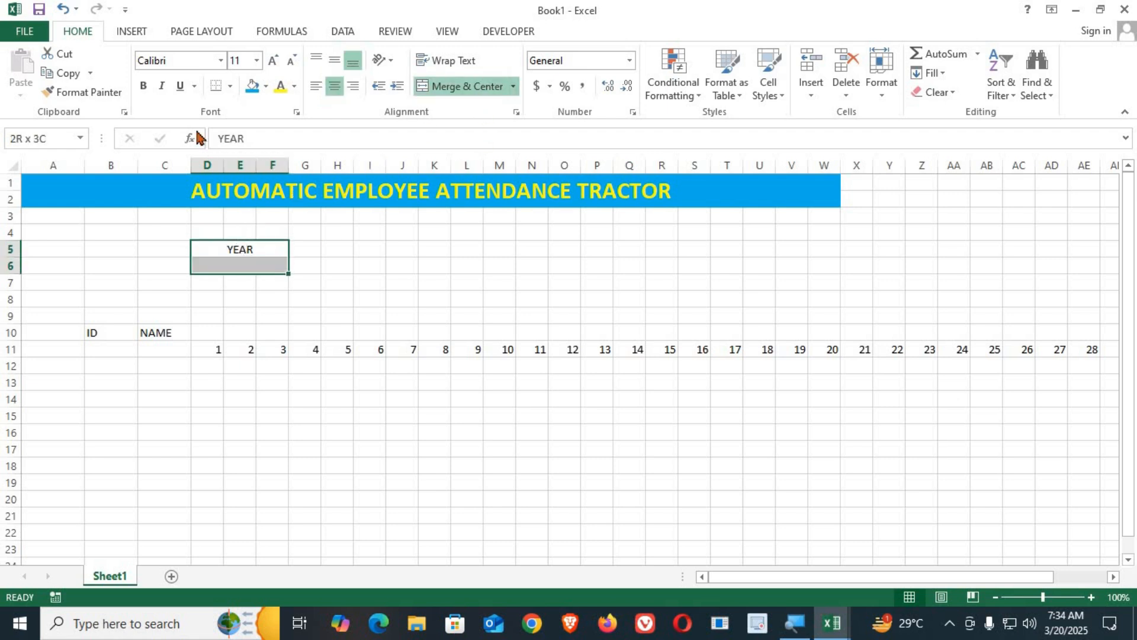
{"action": "left_click", "coordinate": [231, 87]}
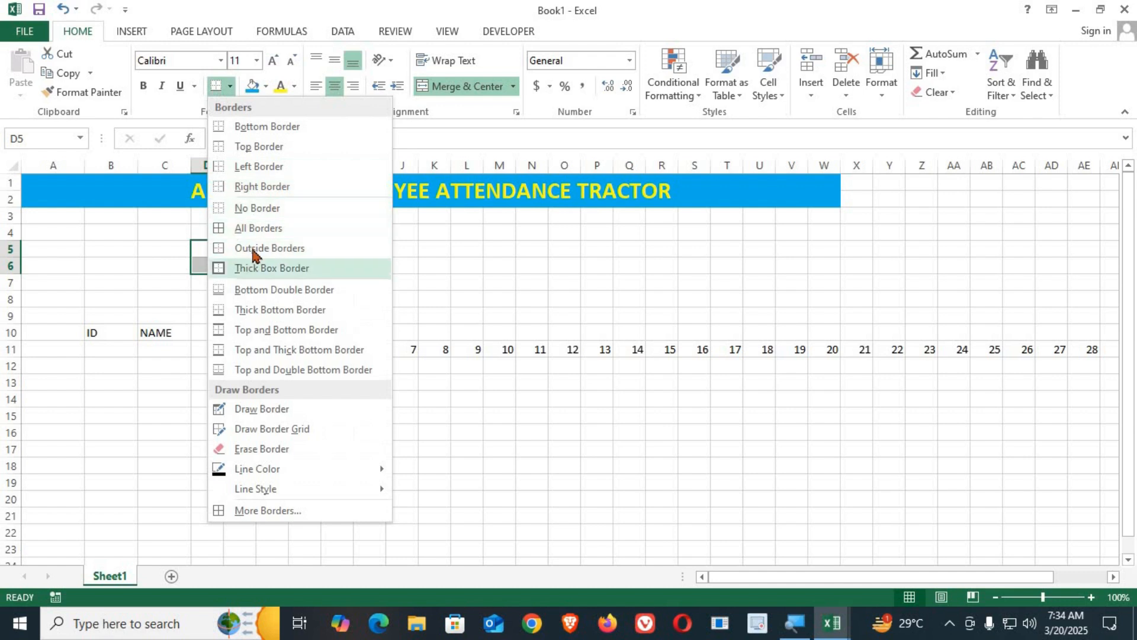
{"action": "left_click", "coordinate": [254, 227]}
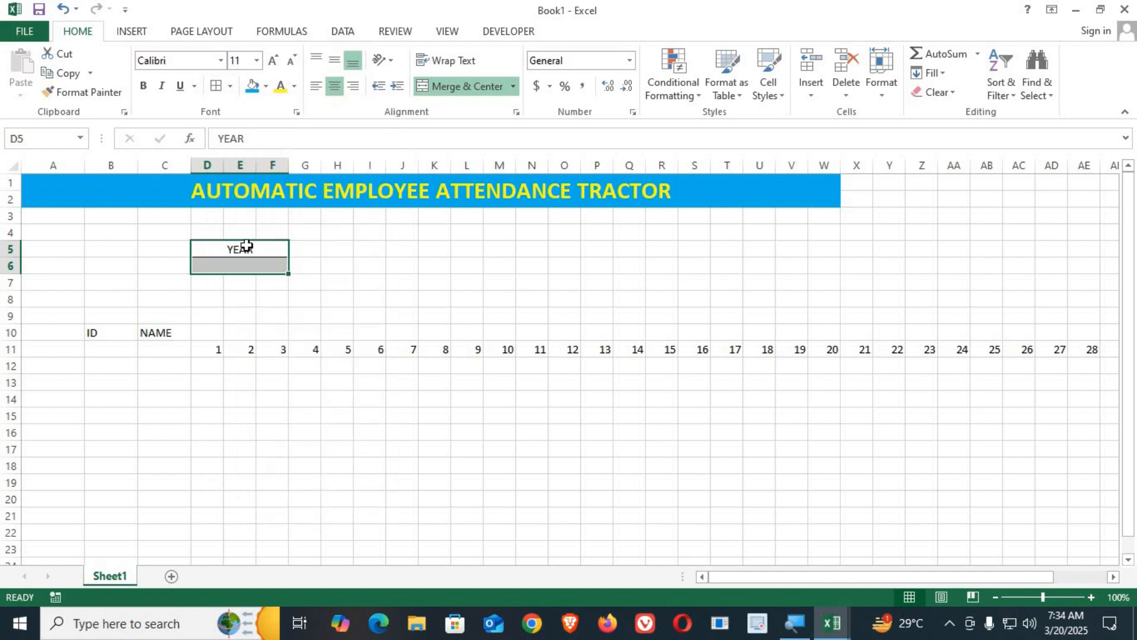
Fill the YEAR label cell with a custom bright green and make its text bold.
{"action": "left_click", "coordinate": [247, 245]}
{"action": "left_click", "coordinate": [266, 87]}
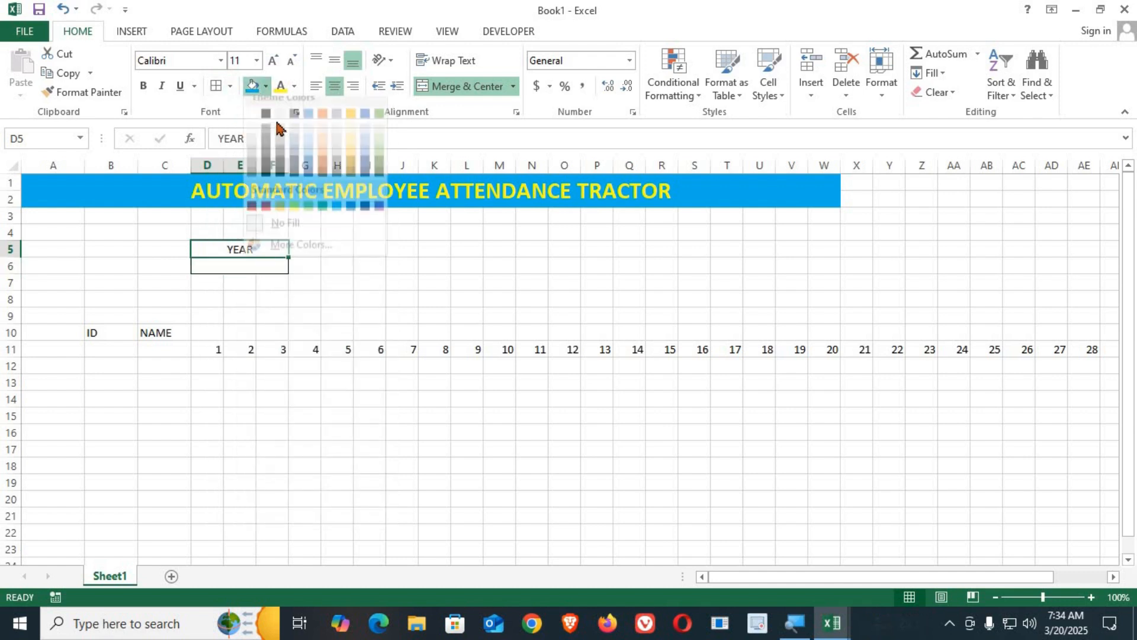
{"action": "left_click", "coordinate": [299, 257]}
{"action": "double_click", "coordinate": [424, 341]}
{"action": "left_click", "coordinate": [143, 85]}
Try a custom pink fill on the YEAR block D5:F6 and undo it.
{"action": "left_click_drag", "start_coordinate": [235, 247], "coordinate": [242, 264]}
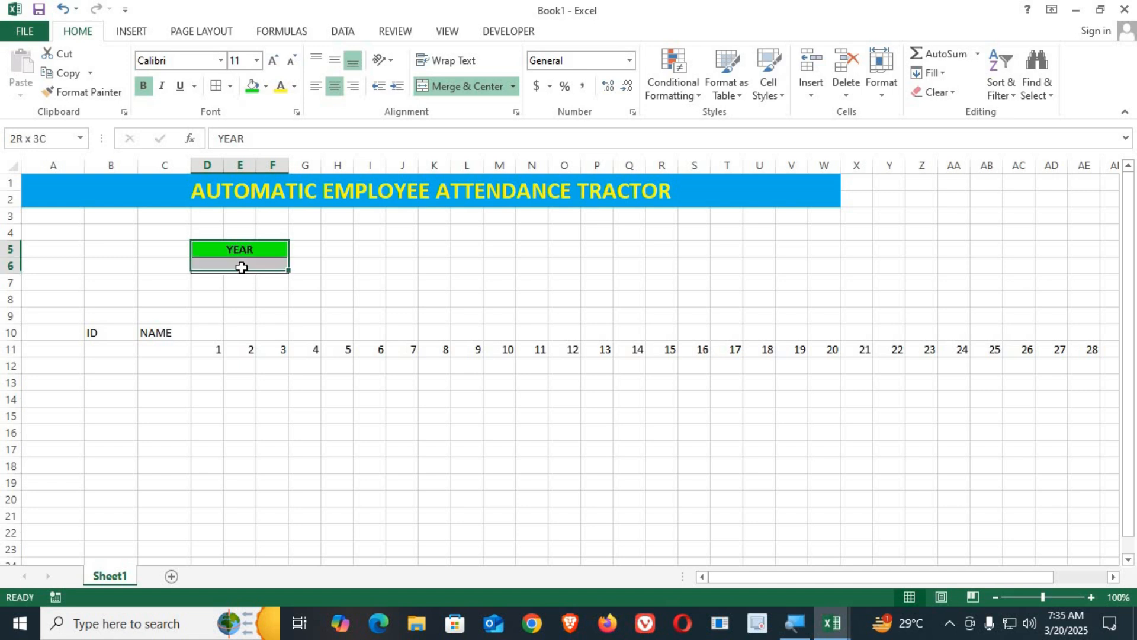
{"action": "left_click", "coordinate": [266, 86]}
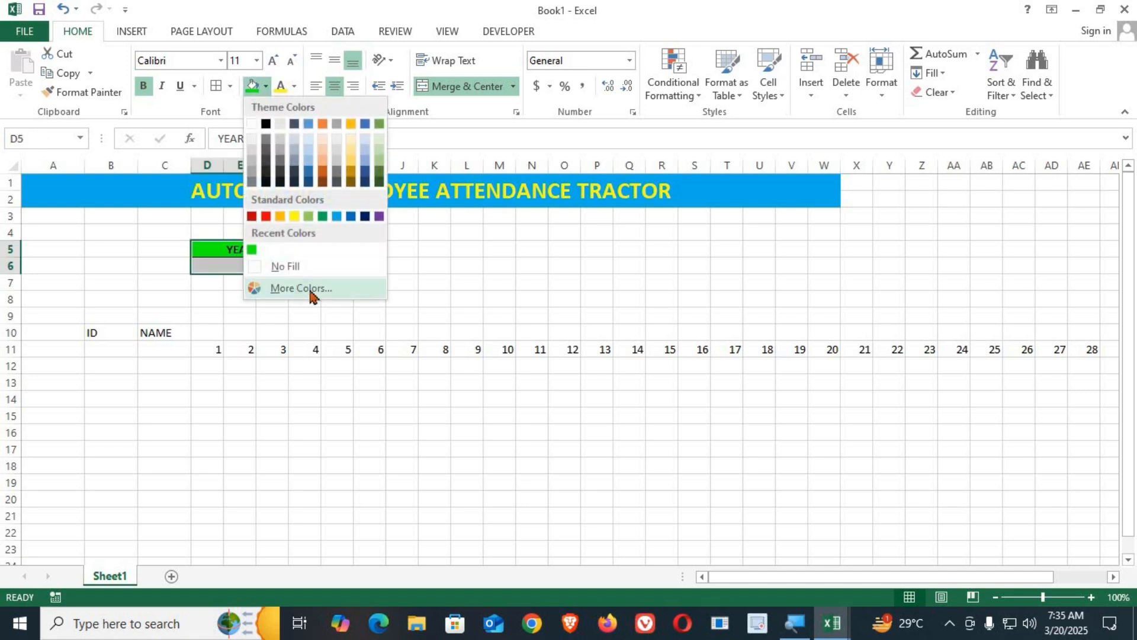
{"action": "left_click", "coordinate": [312, 291]}
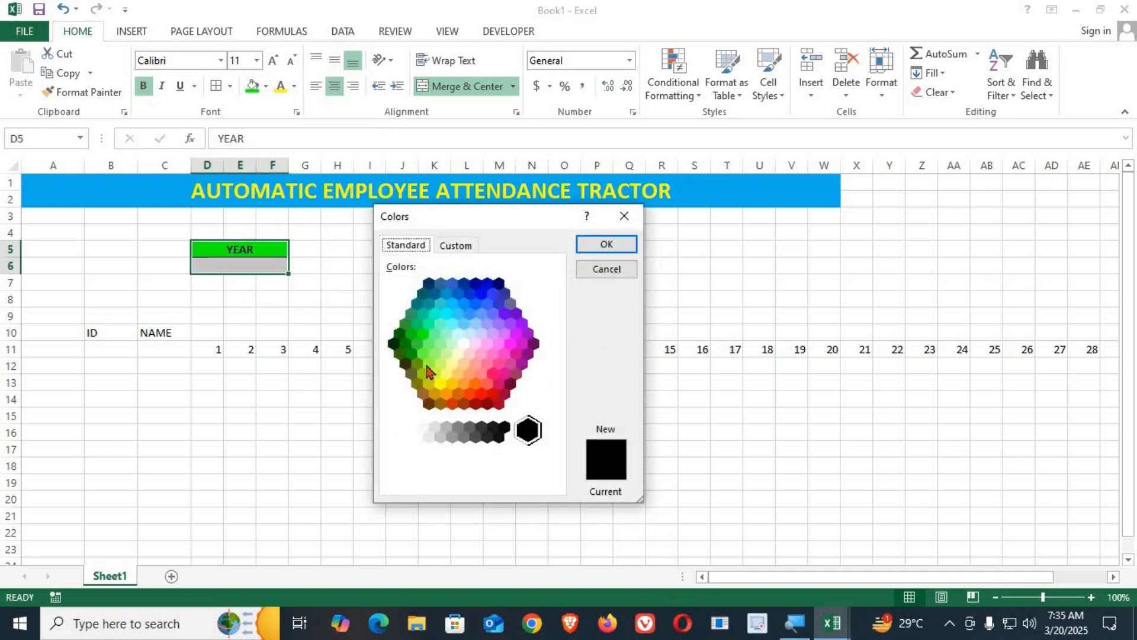
{"action": "left_click", "coordinate": [488, 364]}
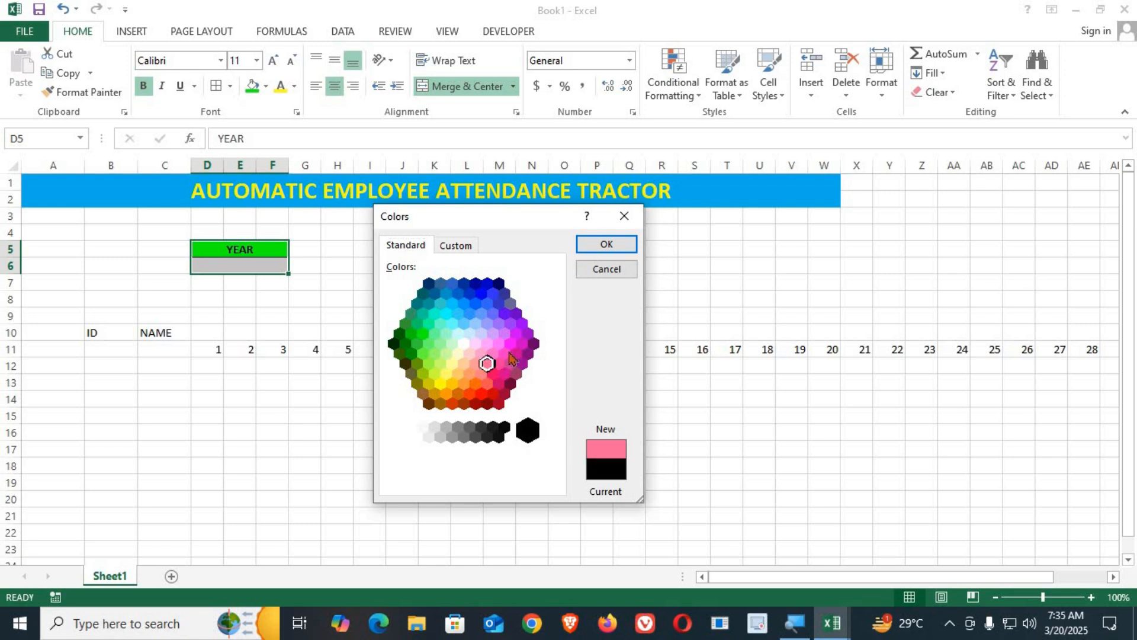
{"action": "left_click", "coordinate": [505, 355]}
{"action": "left_click", "coordinate": [616, 248]}
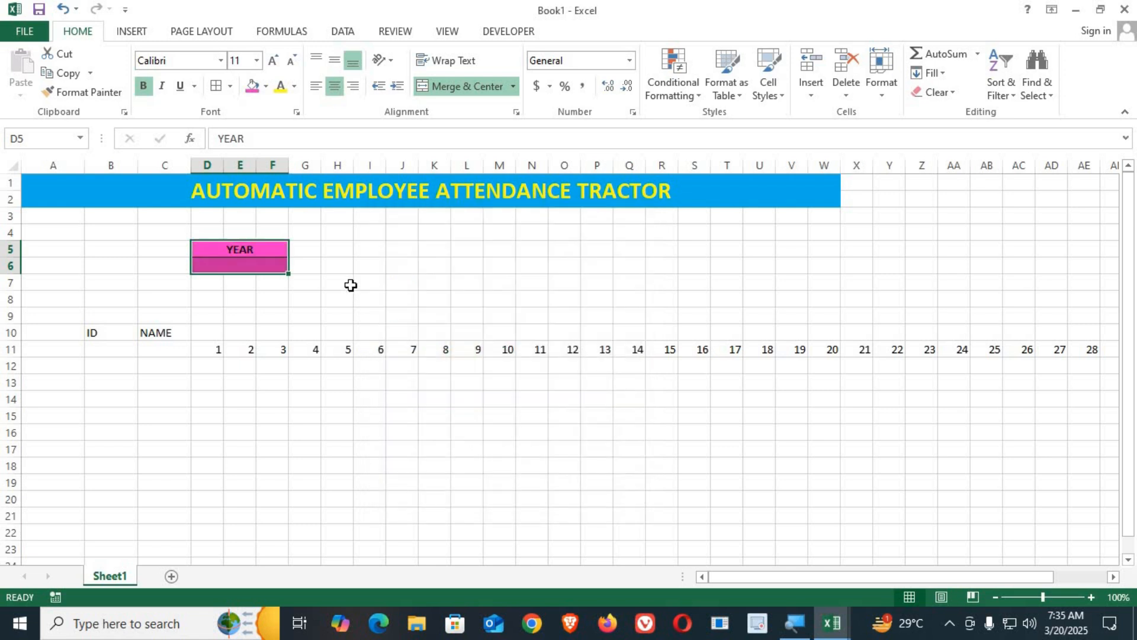
{"action": "key", "text": "ctrl+z"}
Set the border line color to the recently used pink and apply borders in it to the YEAR block D5:F6.
{"action": "left_click", "coordinate": [257, 265]}
{"action": "left_click", "coordinate": [230, 86]}
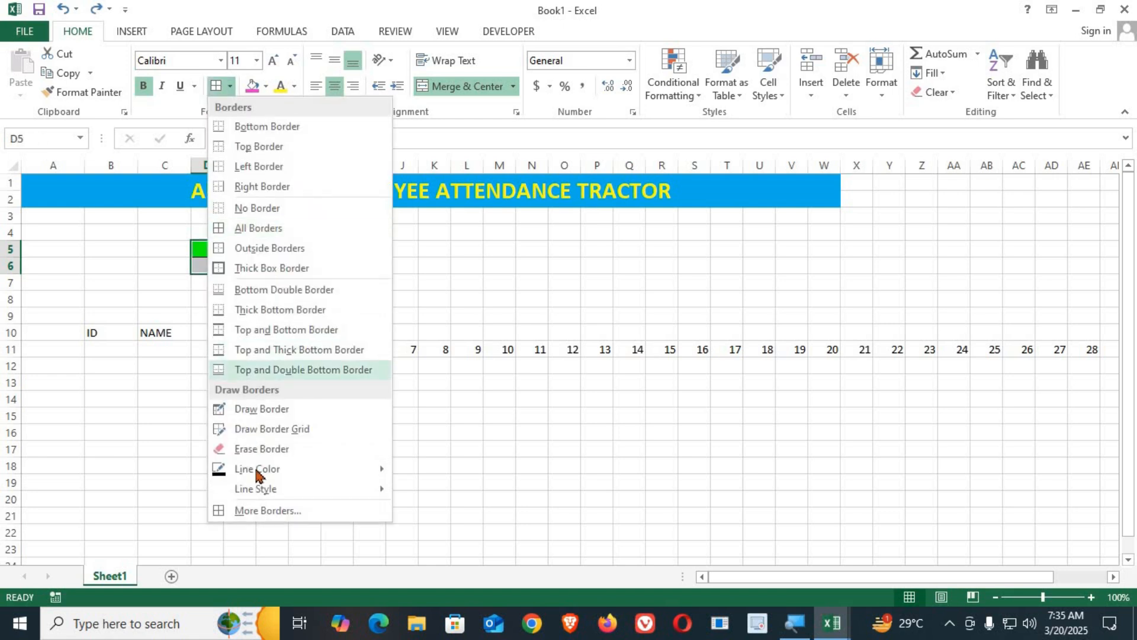
{"action": "mouse_move", "coordinate": [298, 477]}
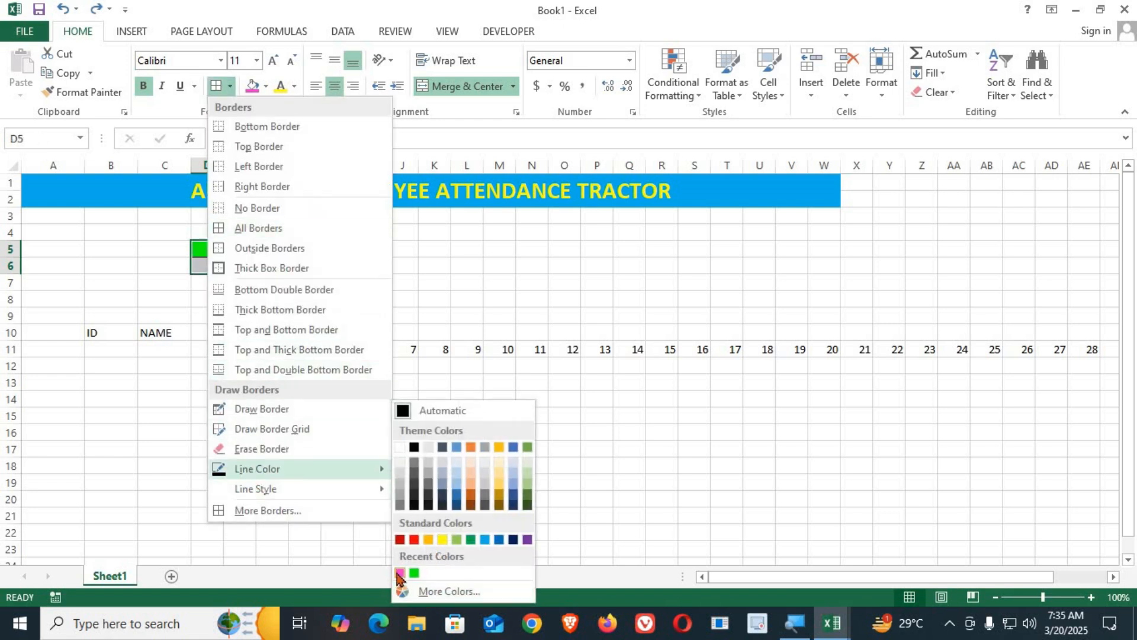
{"action": "left_click", "coordinate": [400, 541]}
{"action": "left_click", "coordinate": [216, 87]}
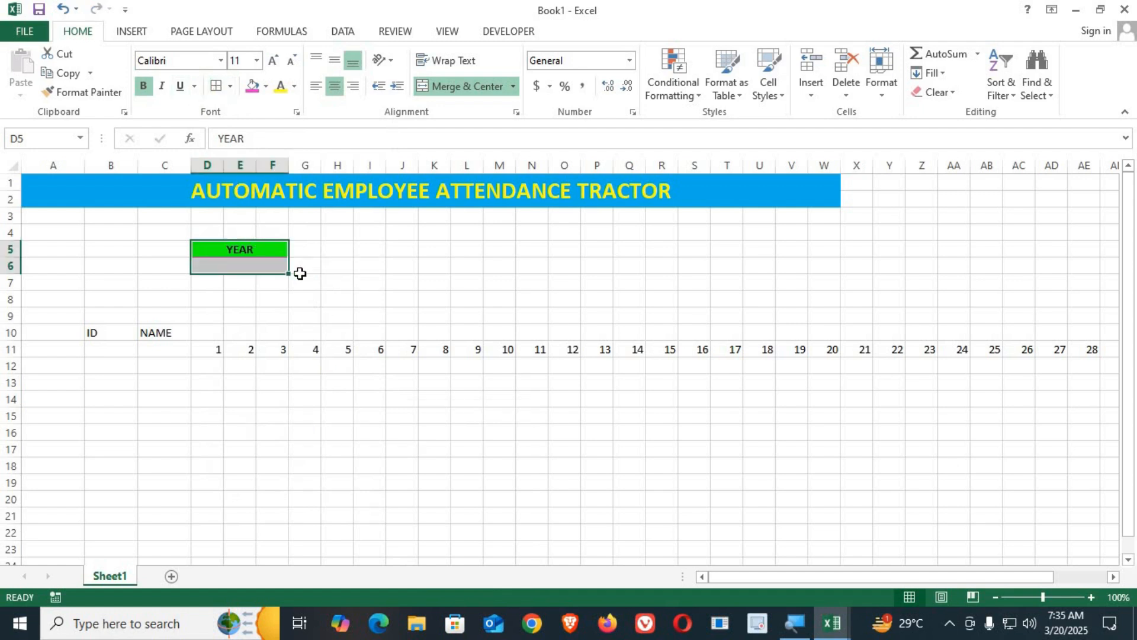
{"action": "left_click", "coordinate": [335, 270]}
{"action": "left_click", "coordinate": [254, 271]}
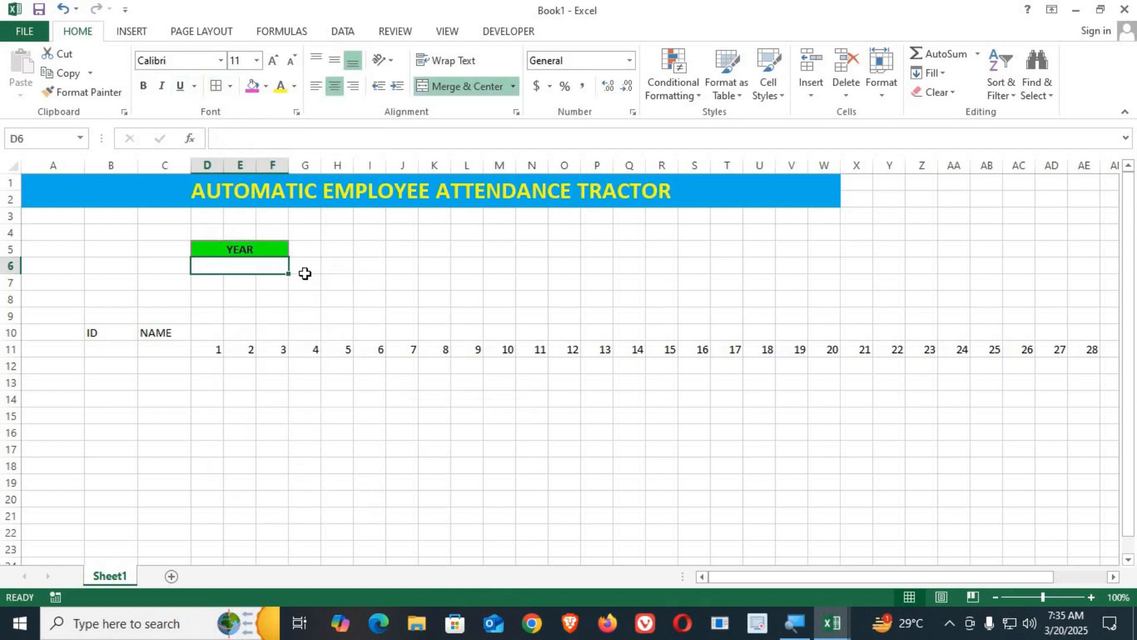
{"action": "left_click", "coordinate": [399, 248]}
Choose a thicker line style and reapply all borders to the YEAR block D5:F6.
{"action": "left_click_drag", "start_coordinate": [245, 250], "coordinate": [245, 265]}
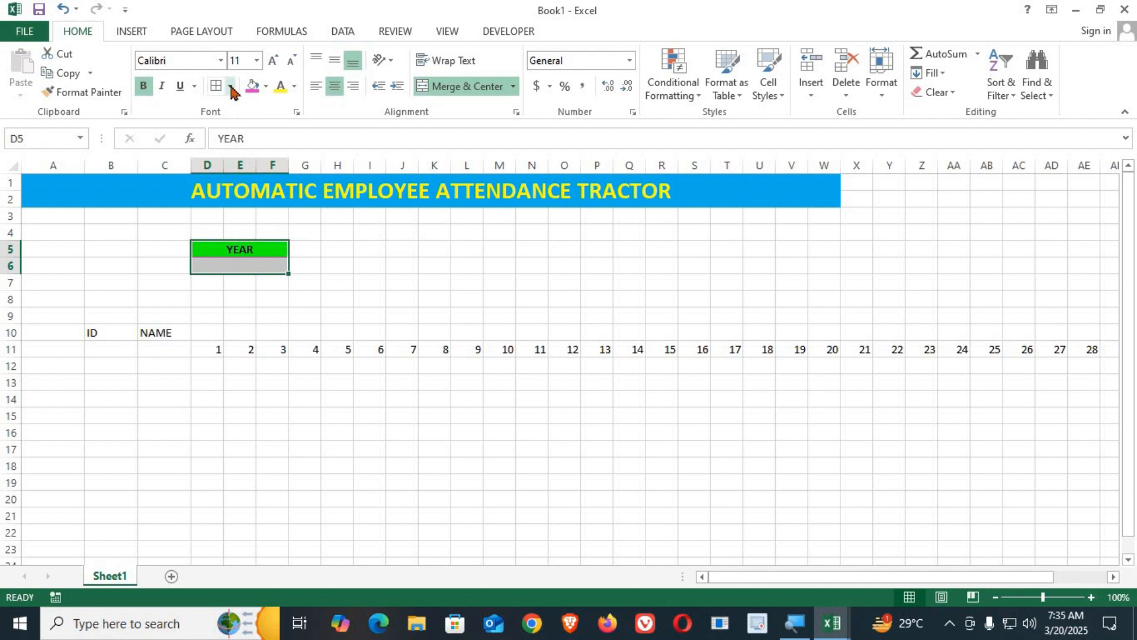
{"action": "left_click", "coordinate": [230, 87]}
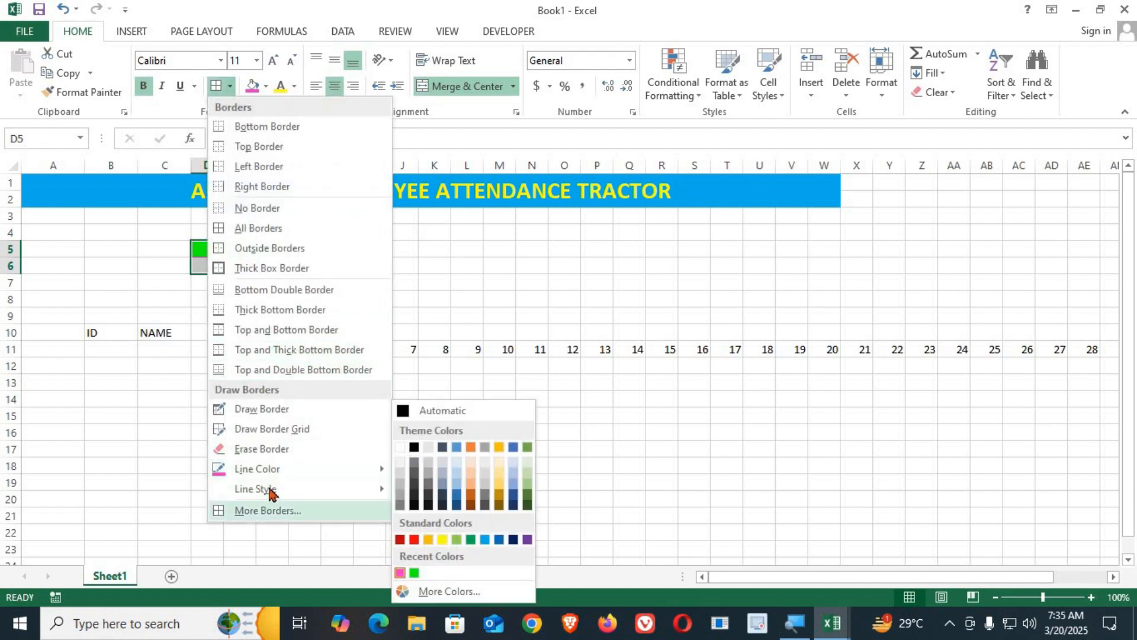
{"action": "mouse_move", "coordinate": [362, 492]}
{"action": "left_click", "coordinate": [456, 490]}
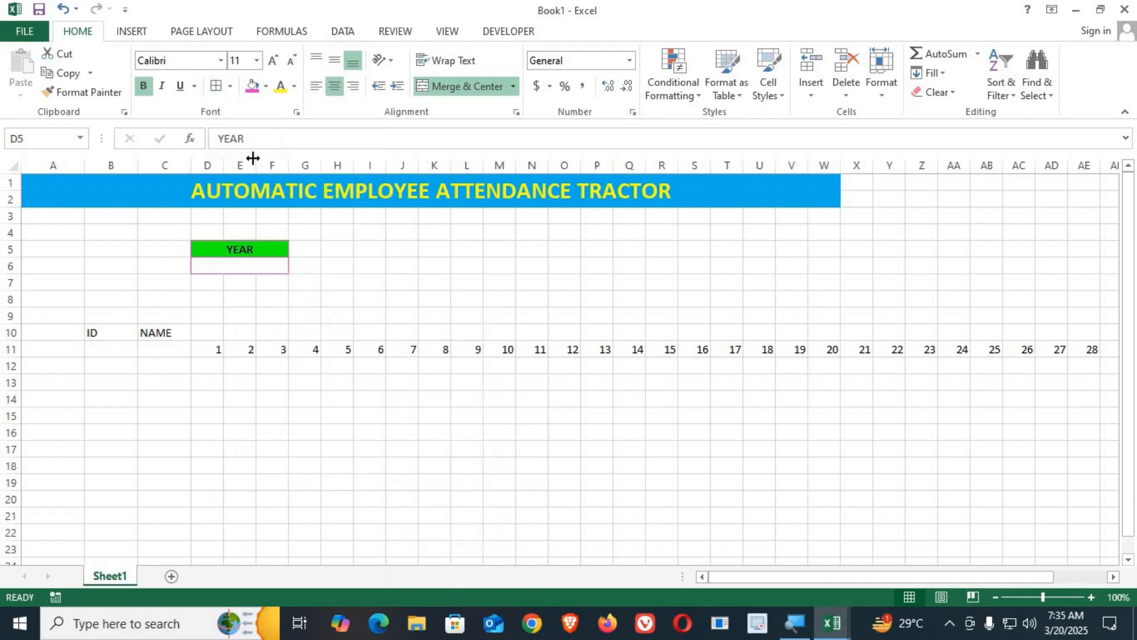
{"action": "left_click", "coordinate": [215, 87]}
{"action": "left_click", "coordinate": [336, 267]}
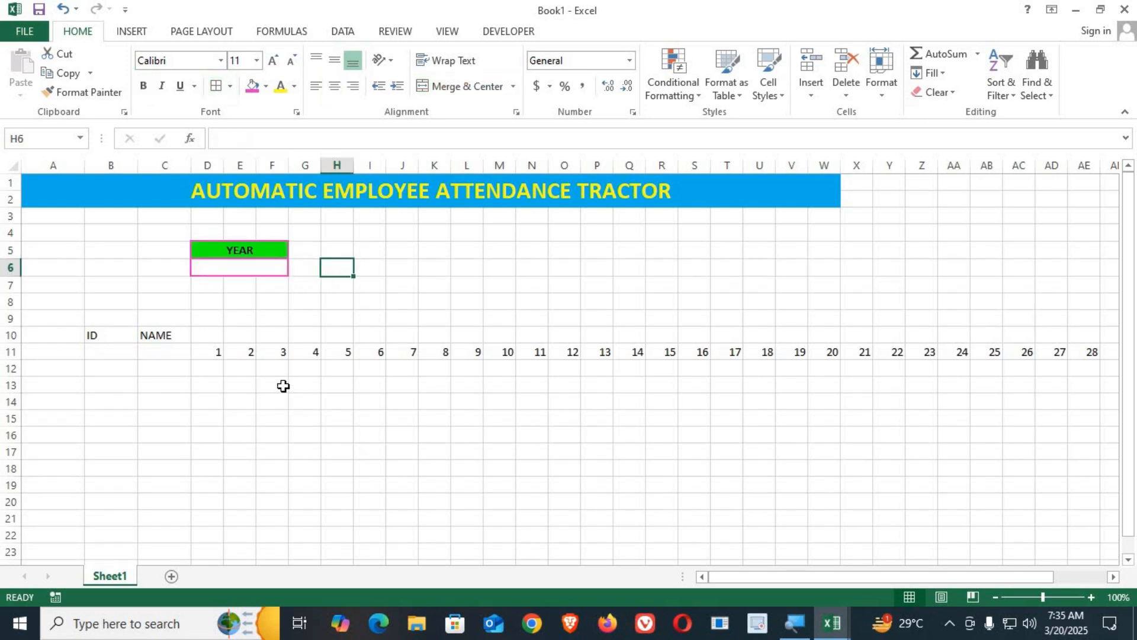
{"action": "left_click_drag", "start_coordinate": [262, 251], "coordinate": [261, 264]}
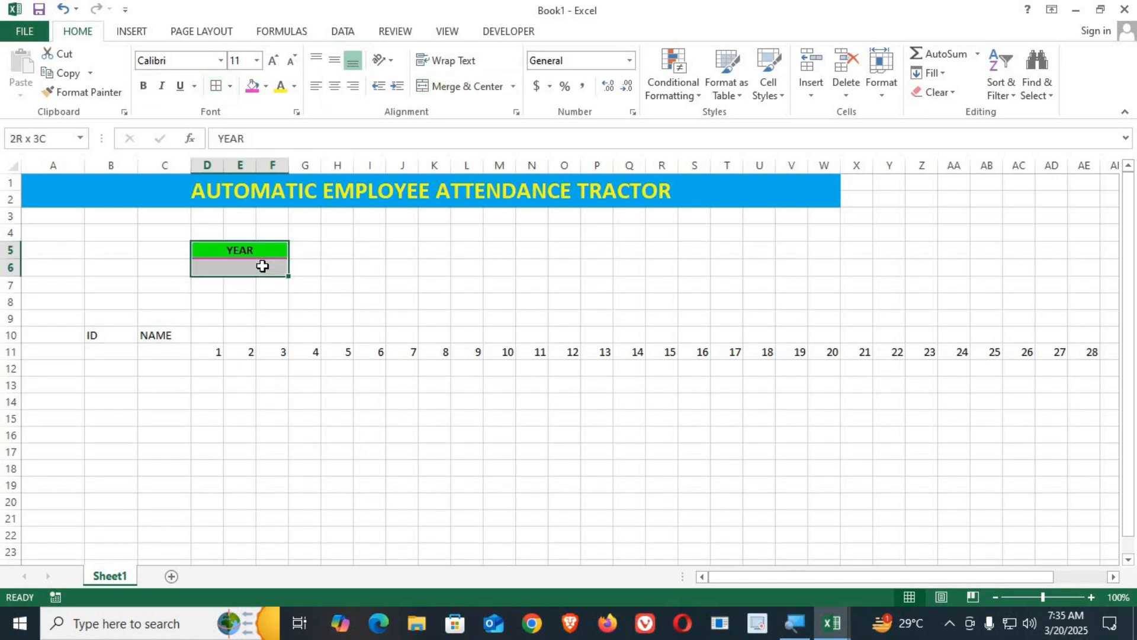
Merge and center H5:K5 with the label MONTH, and merge and center H6:K6 below it.
{"action": "left_click_drag", "start_coordinate": [341, 251], "coordinate": [422, 251]}
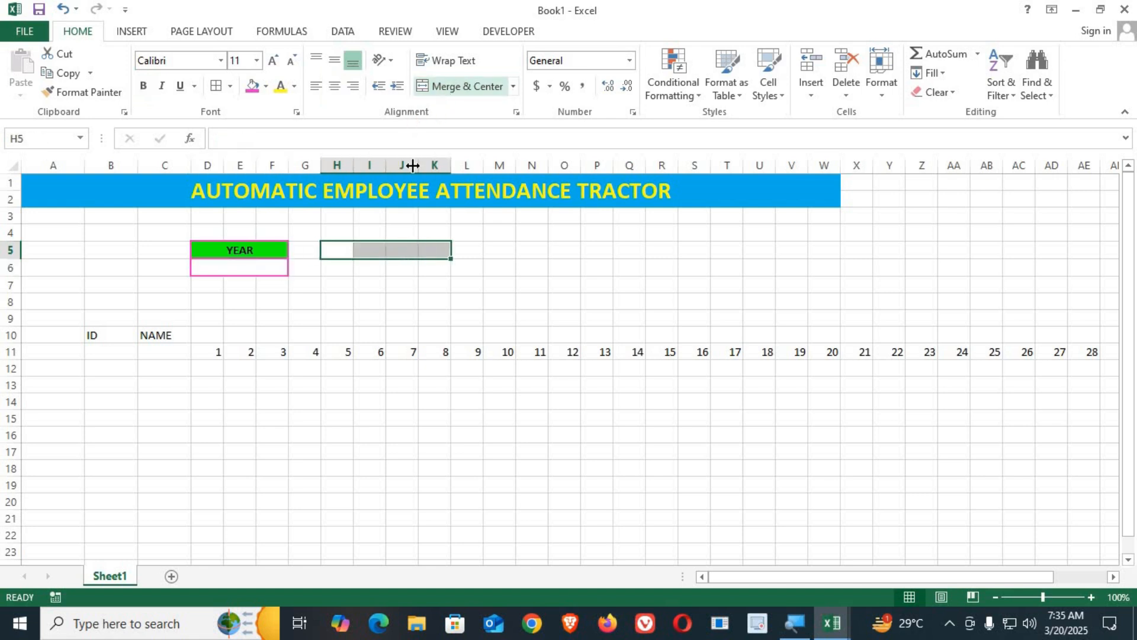
{"action": "left_click", "coordinate": [459, 86]}
{"action": "type", "text": "MONTH"}
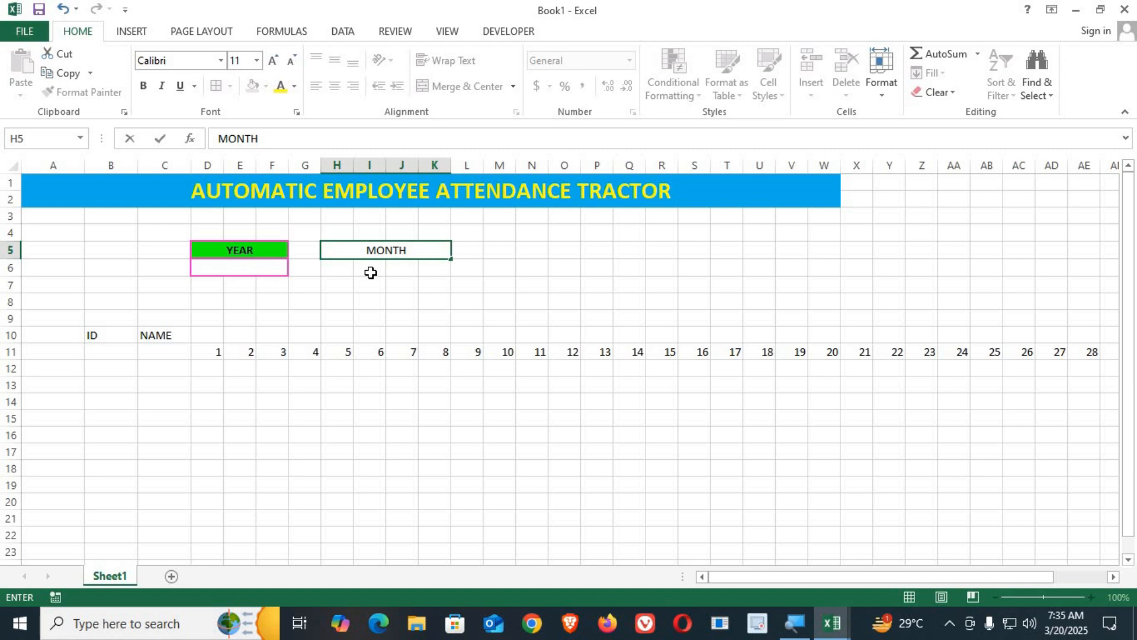
{"action": "key", "text": "Return"}
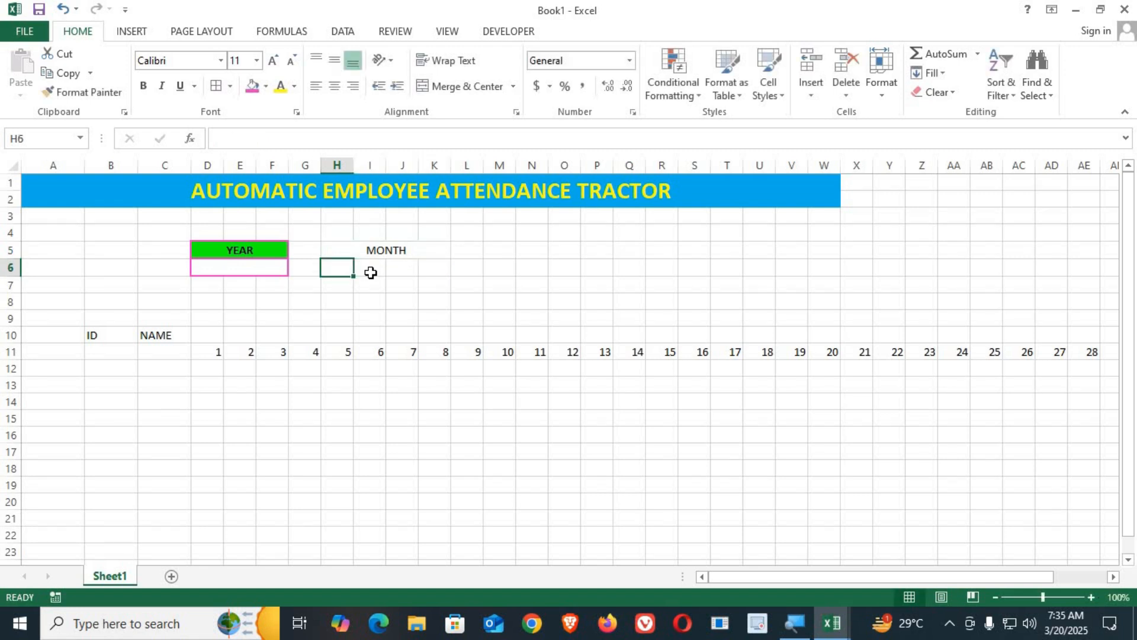
{"action": "left_click_drag", "start_coordinate": [347, 270], "coordinate": [438, 267]}
{"action": "left_click", "coordinate": [477, 92]}
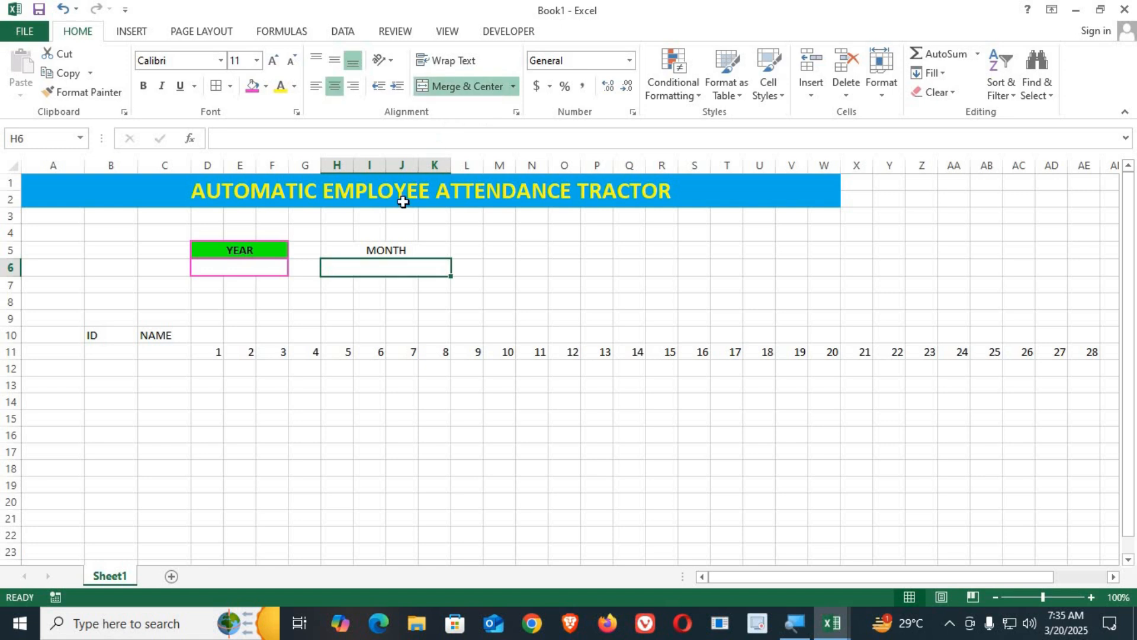
Copy the formatting of the YEAR block D5:F6 onto the MONTH block starting at H5 with Format Painter.
{"action": "left_click", "coordinate": [277, 250]}
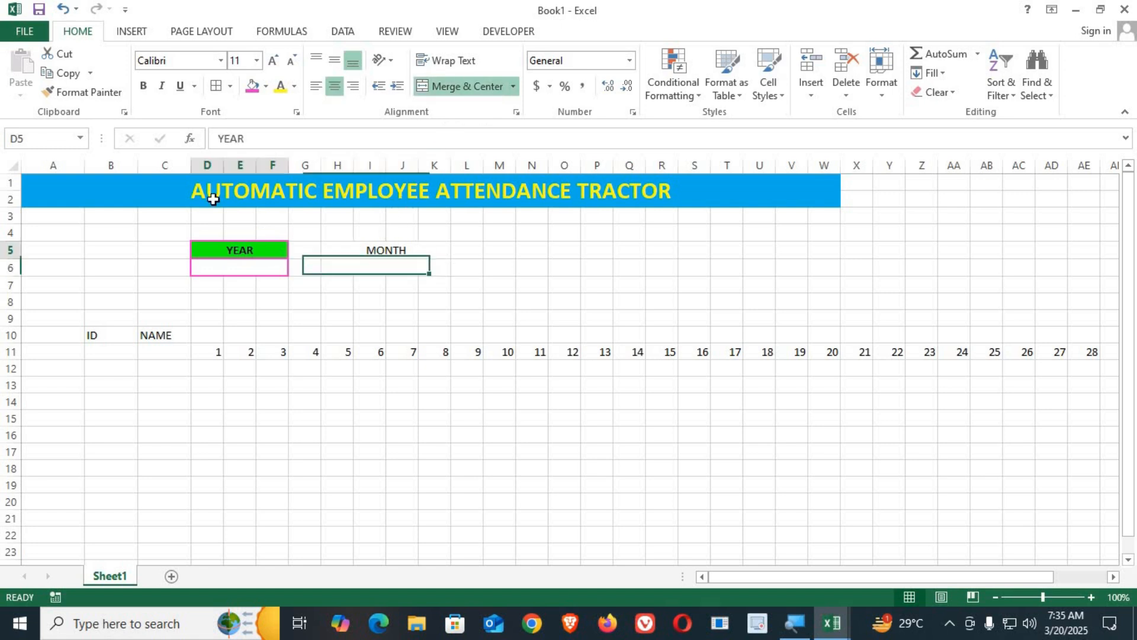
{"action": "left_click", "coordinate": [88, 92]}
{"action": "left_click", "coordinate": [391, 249]}
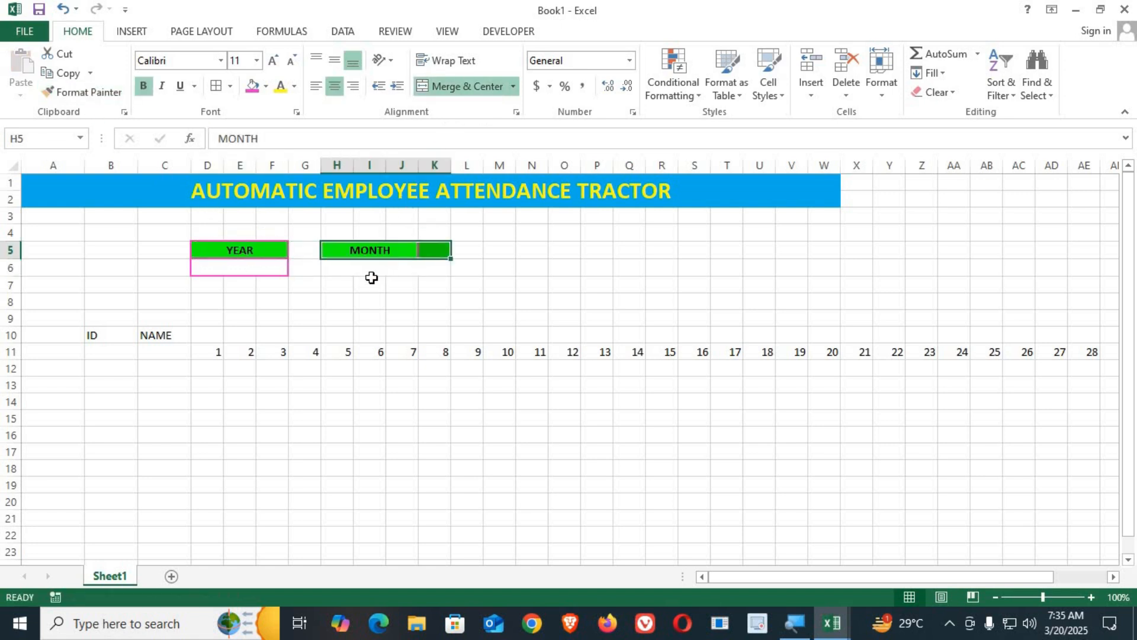
{"action": "left_click_drag", "start_coordinate": [254, 250], "coordinate": [255, 265]}
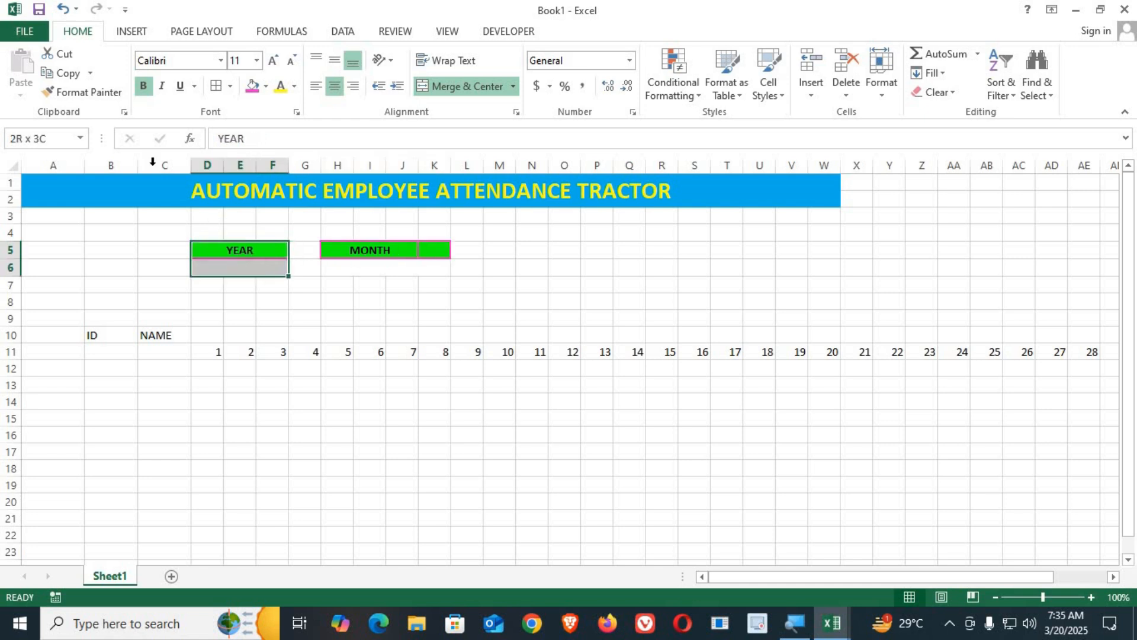
{"action": "left_click", "coordinate": [89, 92]}
{"action": "mouse_move", "coordinate": [375, 254]}
{"action": "left_mouse_down"}
{"action": "mouse_move", "coordinate": [376, 264]}
{"action": "mouse_move", "coordinate": [439, 264]}
{"action": "left_mouse_up"}
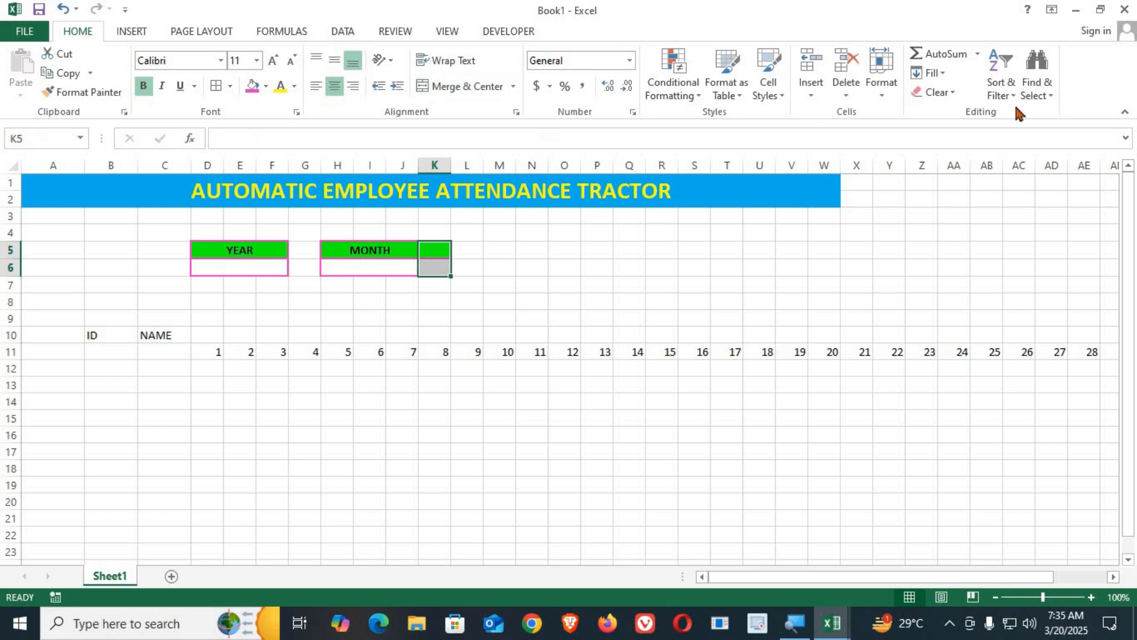
Clear the leftover green fill and borders from cells K5:K6 beside the MONTH block.
{"action": "left_click", "coordinate": [945, 93]}
{"action": "left_click", "coordinate": [953, 122]}
{"action": "left_click", "coordinate": [703, 271]}
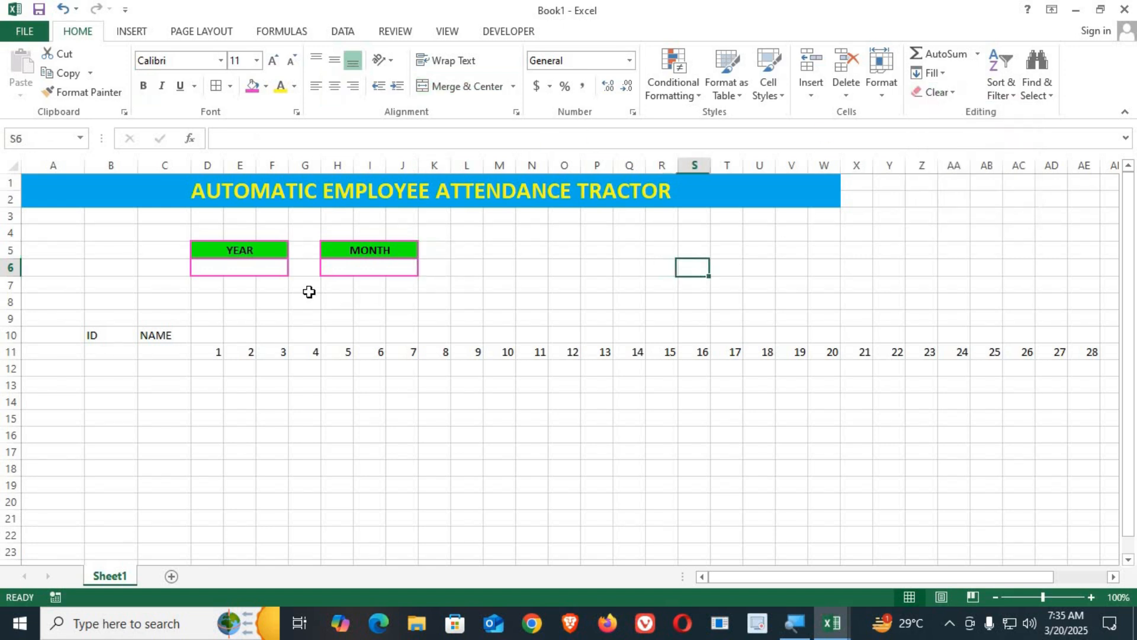
{"action": "left_click", "coordinate": [270, 252]}
{"action": "left_click", "coordinate": [271, 273]}
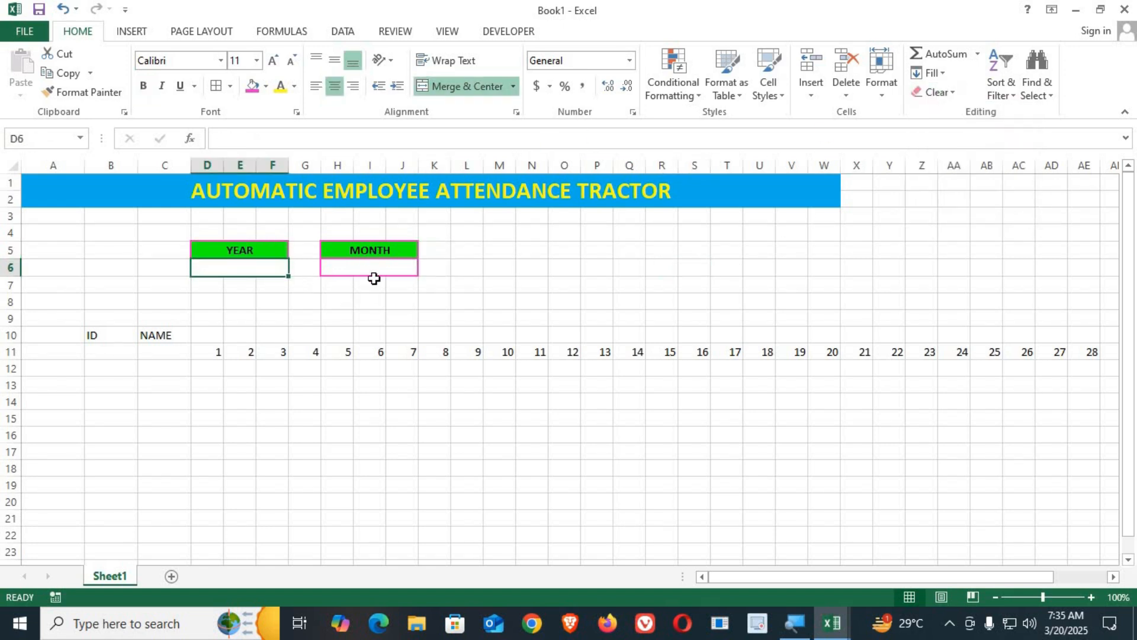
{"action": "left_click", "coordinate": [373, 279]}
Copy the MONTH block H5:J6 to L5 and change the copy's label to START DATE.
{"action": "left_click_drag", "start_coordinate": [384, 253], "coordinate": [385, 269]}
{"action": "key", "text": "ctrl+c"}
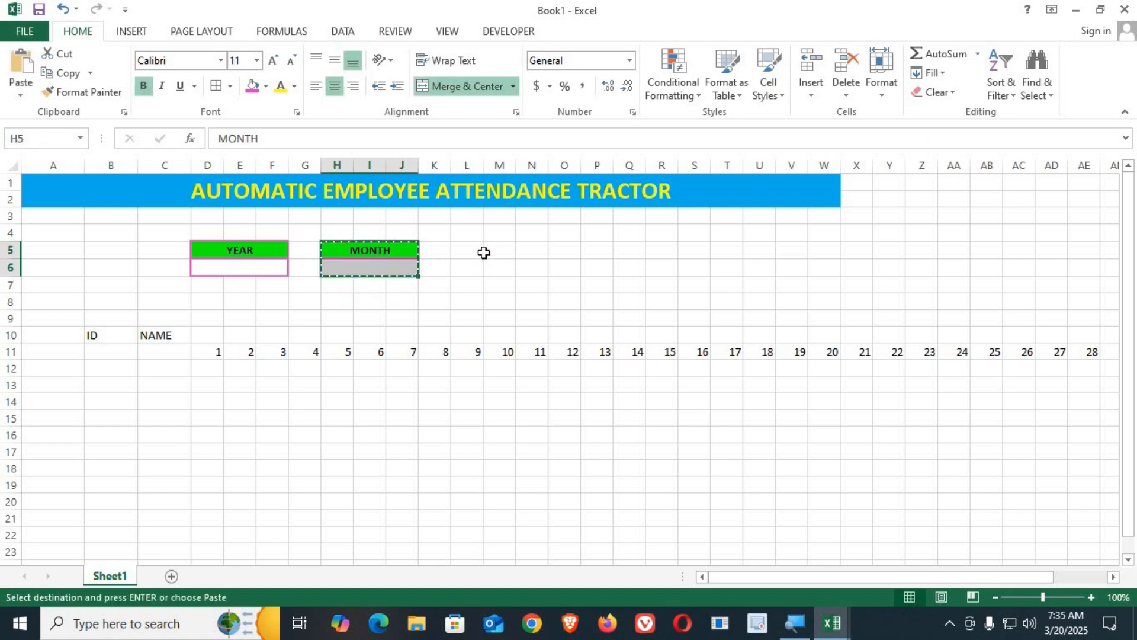
{"action": "left_click", "coordinate": [474, 254]}
{"action": "key", "text": "ctrl+v"}
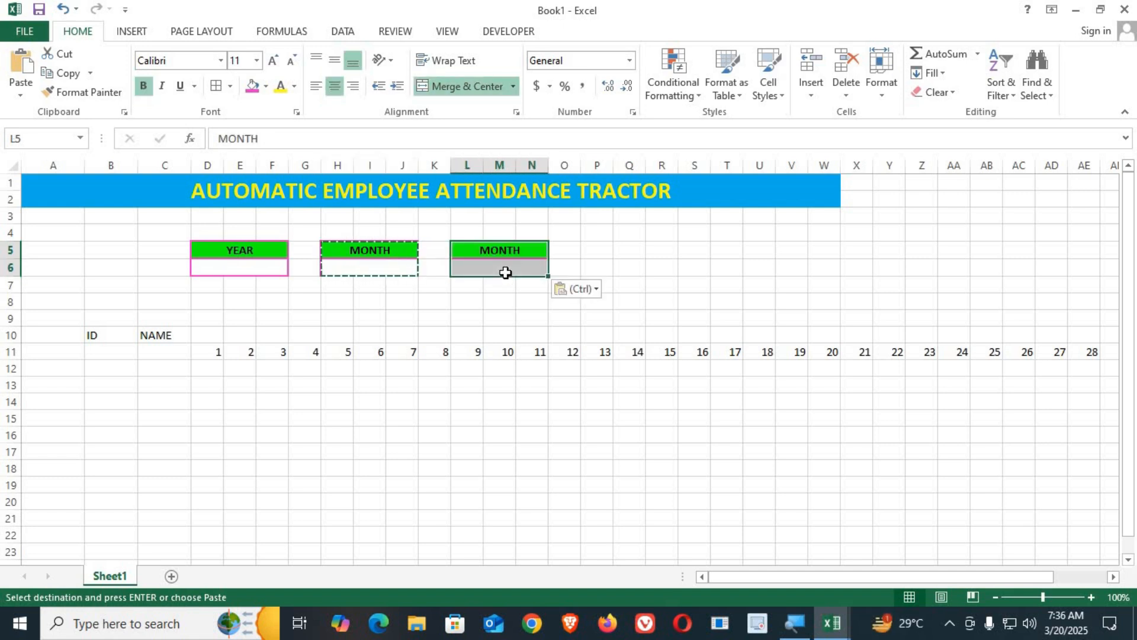
{"action": "left_click", "coordinate": [501, 249]}
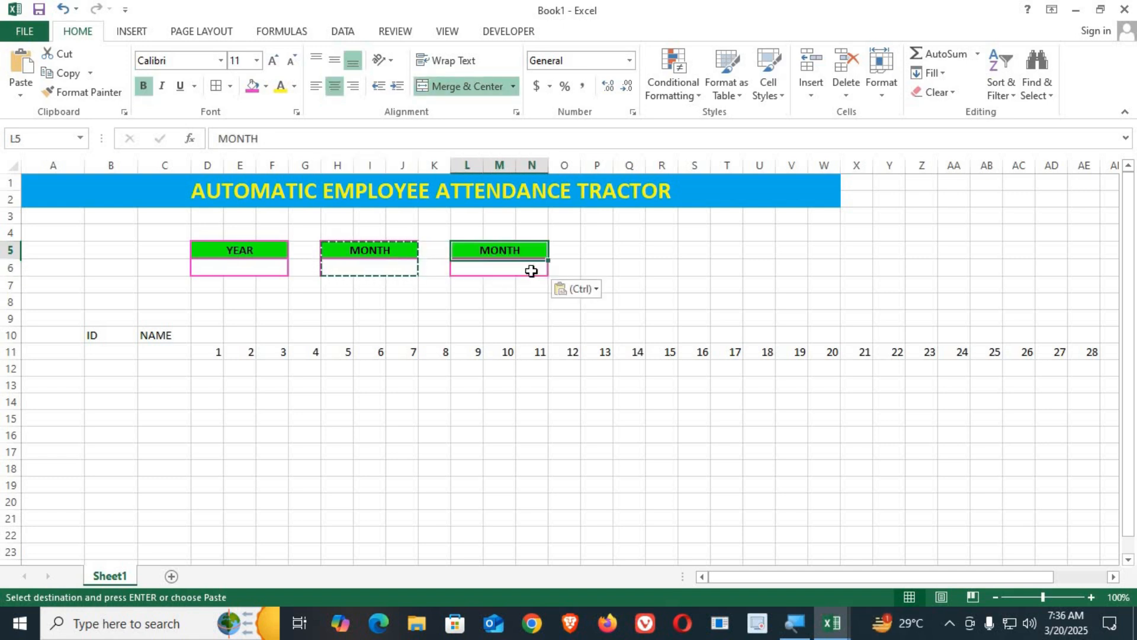
{"action": "type", "text": "START DATE"}
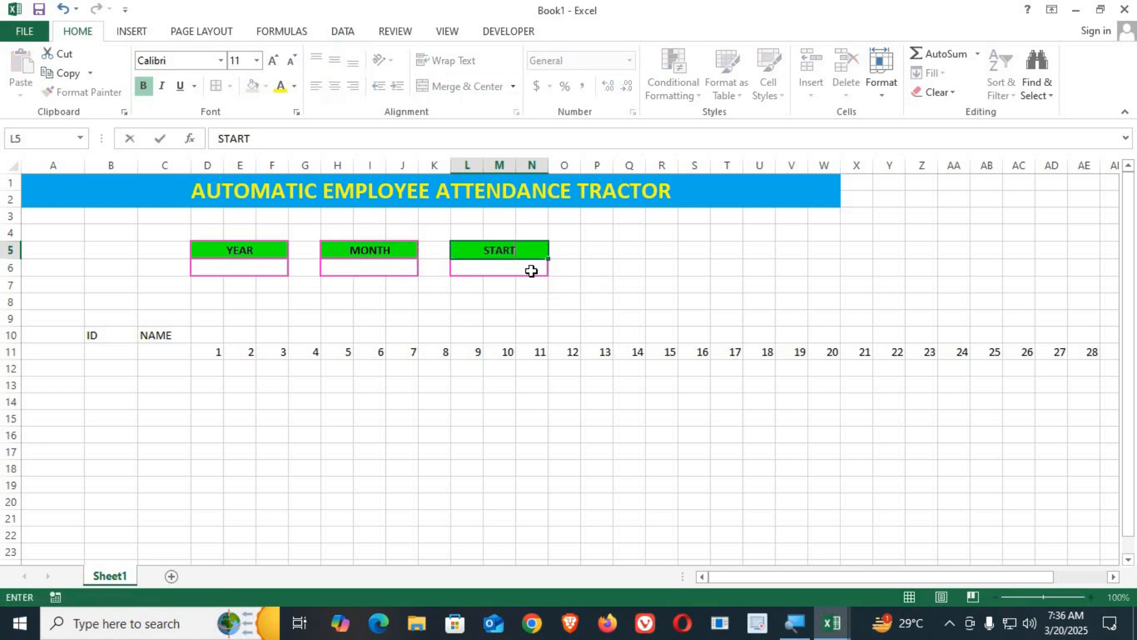
{"action": "left_click", "coordinate": [599, 249]}
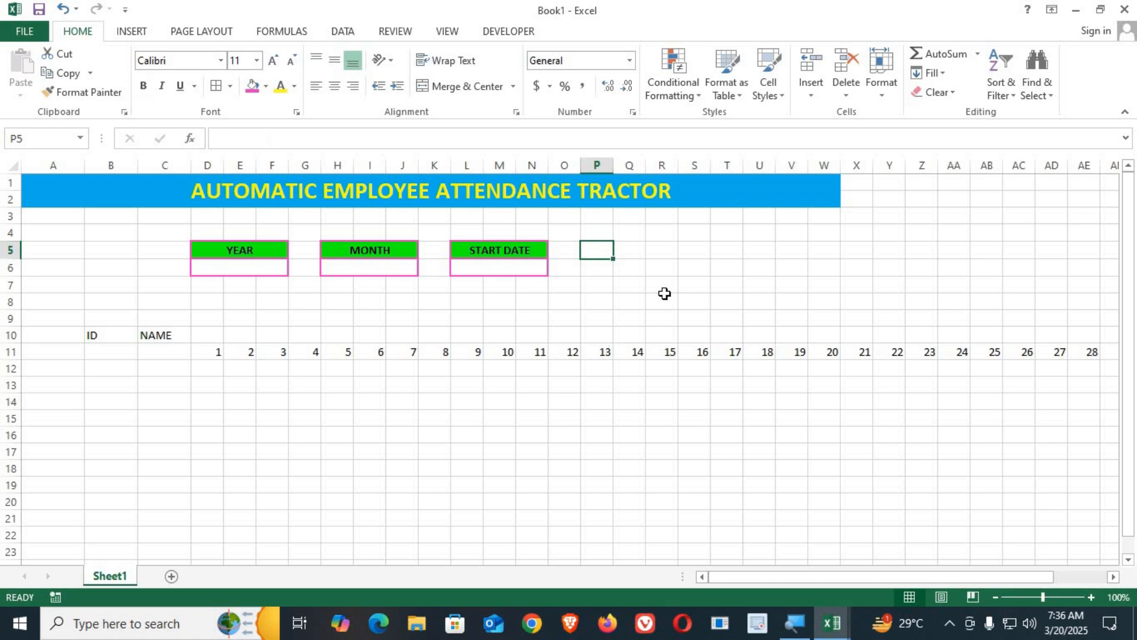
Copy the START DATE block L5:N6 to P5 and change the copy's label to END DATE.
{"action": "left_click_drag", "start_coordinate": [485, 253], "coordinate": [483, 263]}
{"action": "key", "text": "ctrl+c"}
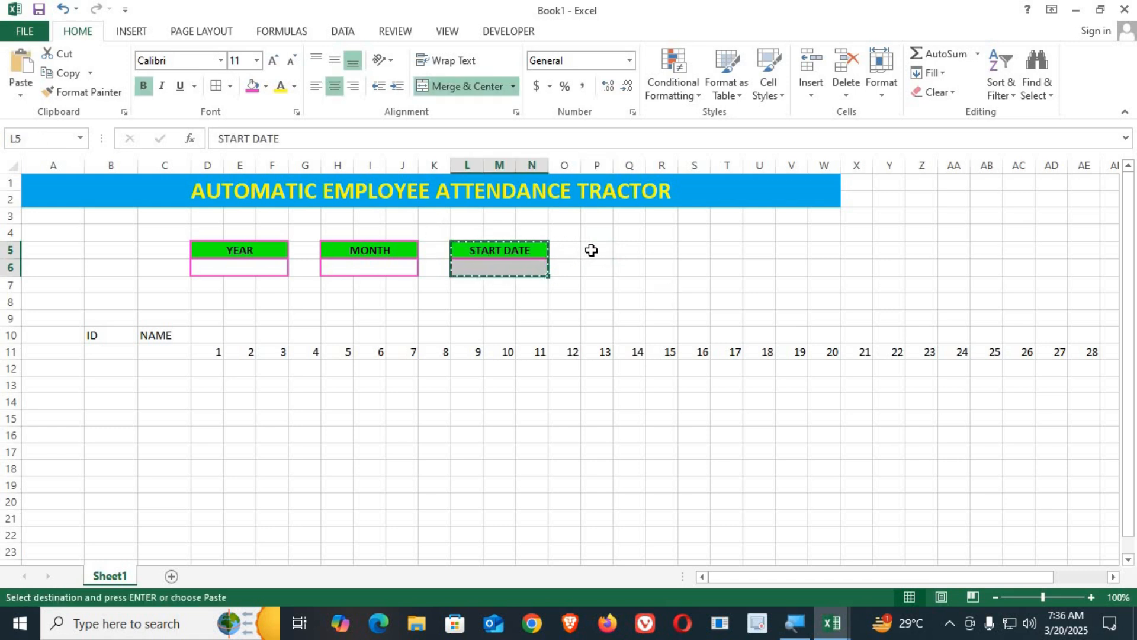
{"action": "left_click", "coordinate": [593, 250]}
{"action": "key", "text": "ctrl+v"}
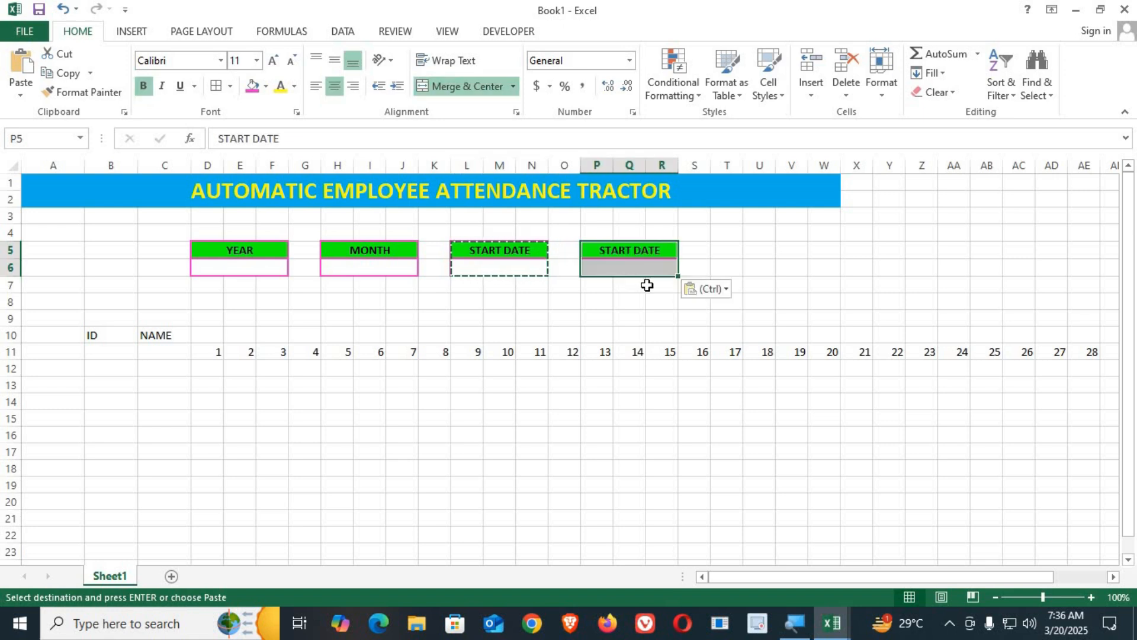
{"action": "double_click", "coordinate": [628, 252]}
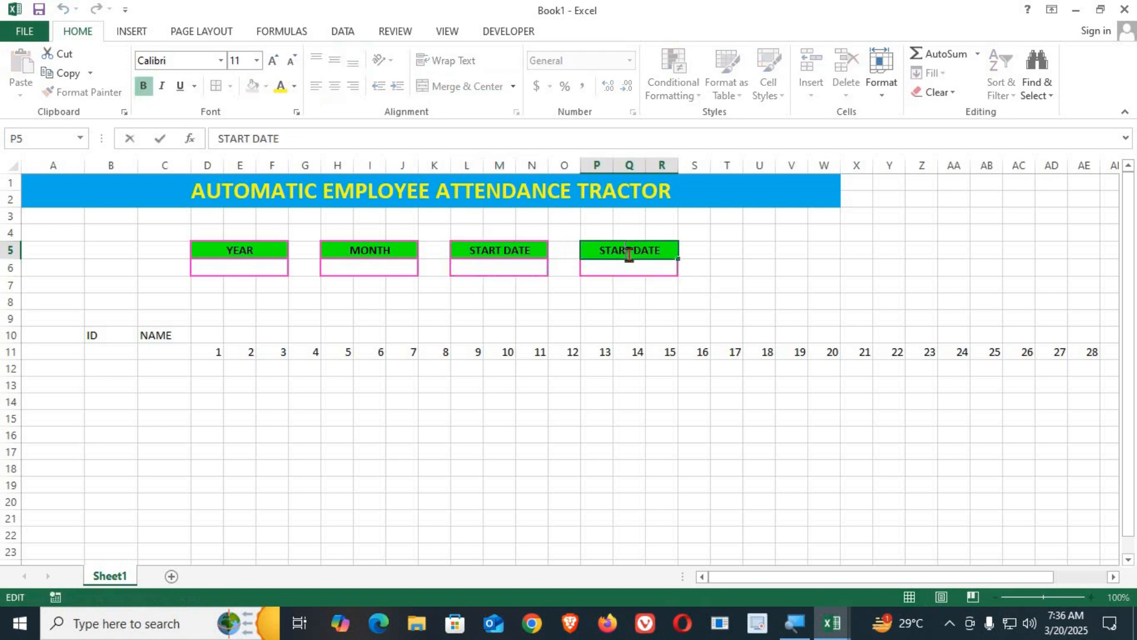
{"action": "left_click_drag", "start_coordinate": [631, 251], "coordinate": [597, 249]}
{"action": "type", "text": "END"}
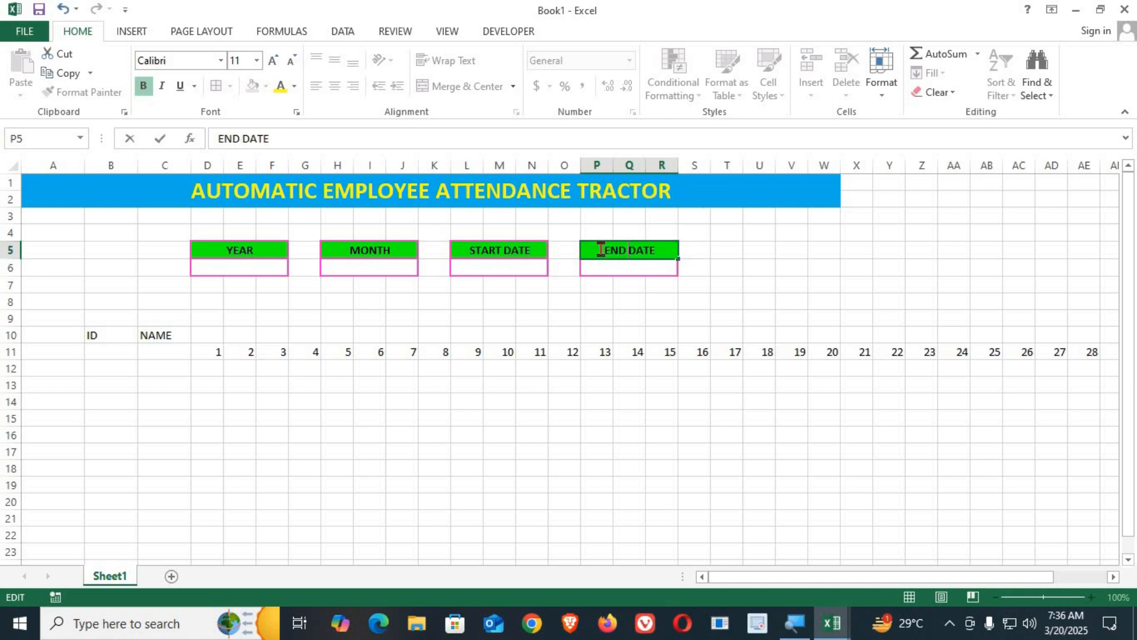
{"action": "left_click", "coordinate": [747, 318]}
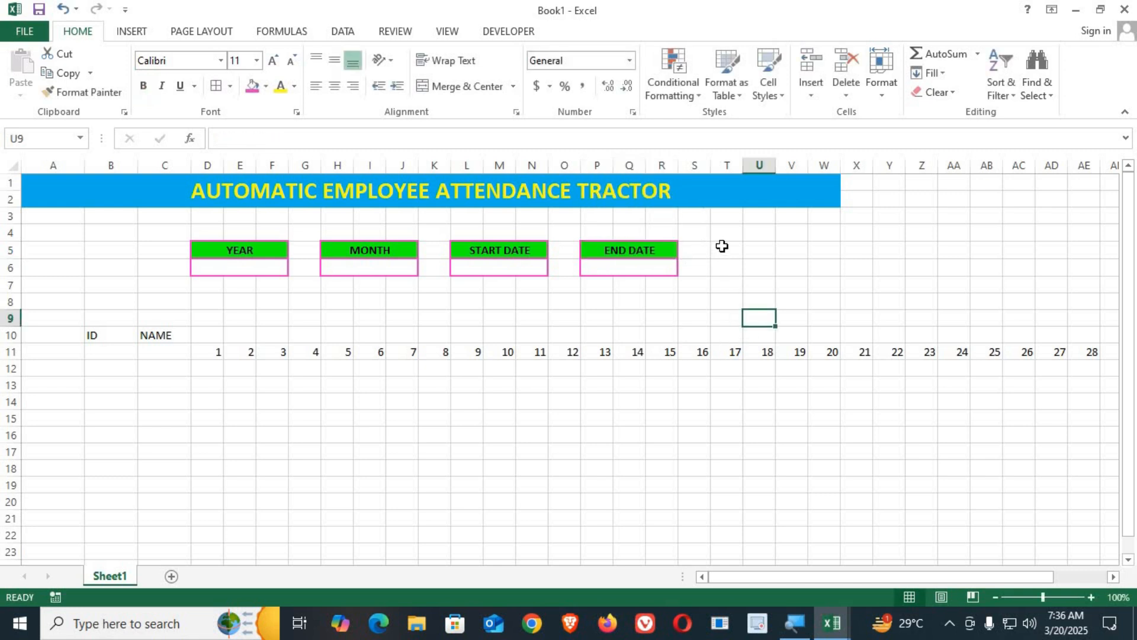
Copy the END DATE block P5:R6 to T5 and change the copy's label to TOTAL DAYS.
{"action": "left_click_drag", "start_coordinate": [652, 248], "coordinate": [652, 279]}
{"action": "key", "text": "ctrl+c"}
{"action": "left_click", "coordinate": [734, 251]}
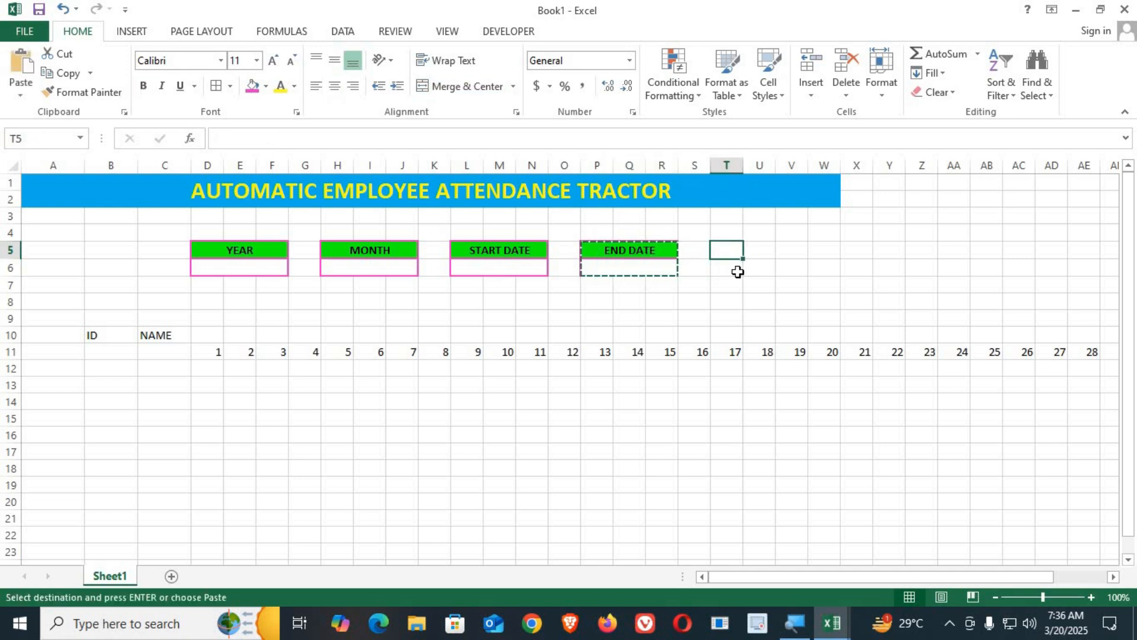
{"action": "key", "text": "ctrl+v"}
{"action": "double_click", "coordinate": [757, 251]}
{"action": "left_click_drag", "start_coordinate": [786, 250], "coordinate": [735, 253]}
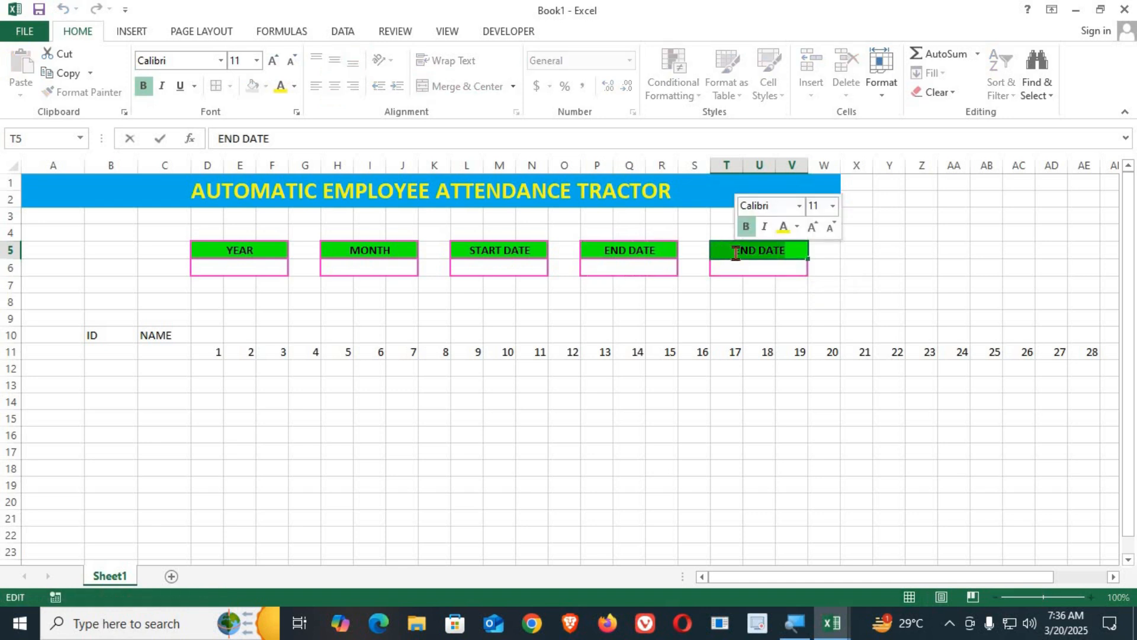
{"action": "type", "text": "TOTAL DAYS"}
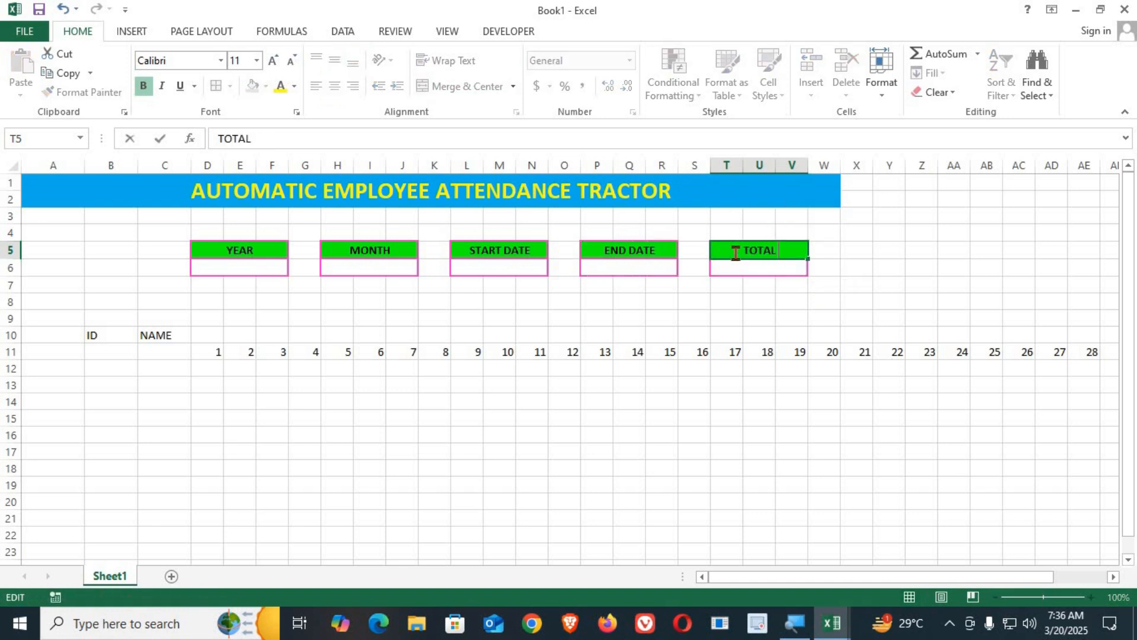
{"action": "left_click", "coordinate": [820, 298]}
Copy the TOTAL DAYS block T5:V6 to X5 and change the copy's label to WORKING DAYS.
{"action": "left_click_drag", "start_coordinate": [760, 251], "coordinate": [762, 268]}
{"action": "key", "text": "ctrl+c"}
{"action": "left_click", "coordinate": [853, 252]}
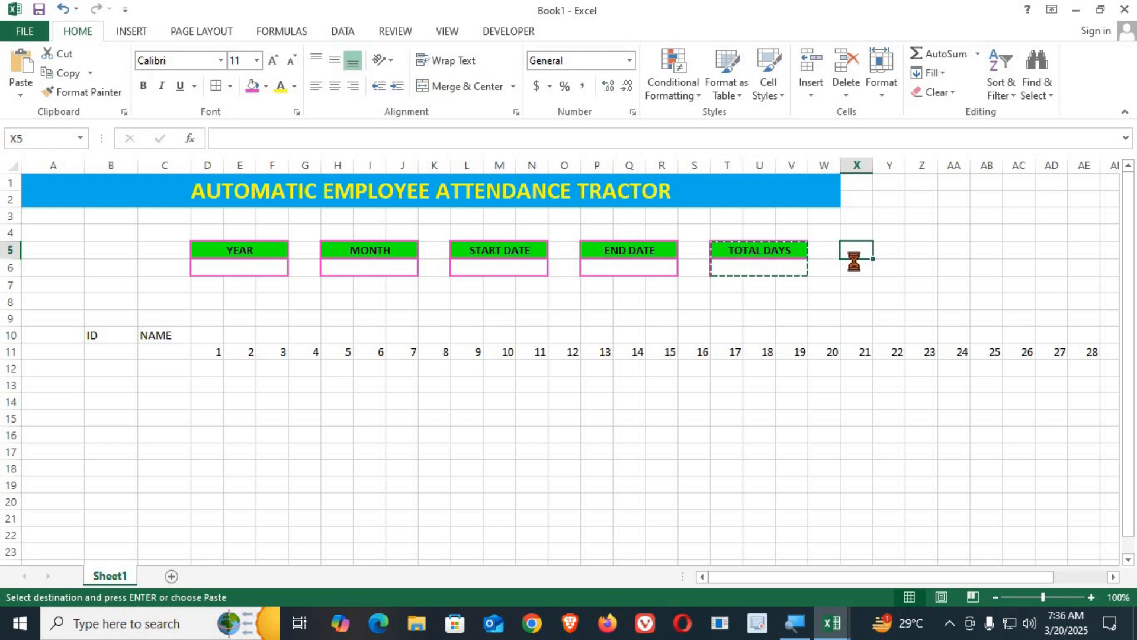
{"action": "key", "text": "ctrl+v"}
{"action": "double_click", "coordinate": [860, 250]}
{"action": "left_click_drag", "start_coordinate": [906, 255], "coordinate": [889, 253]}
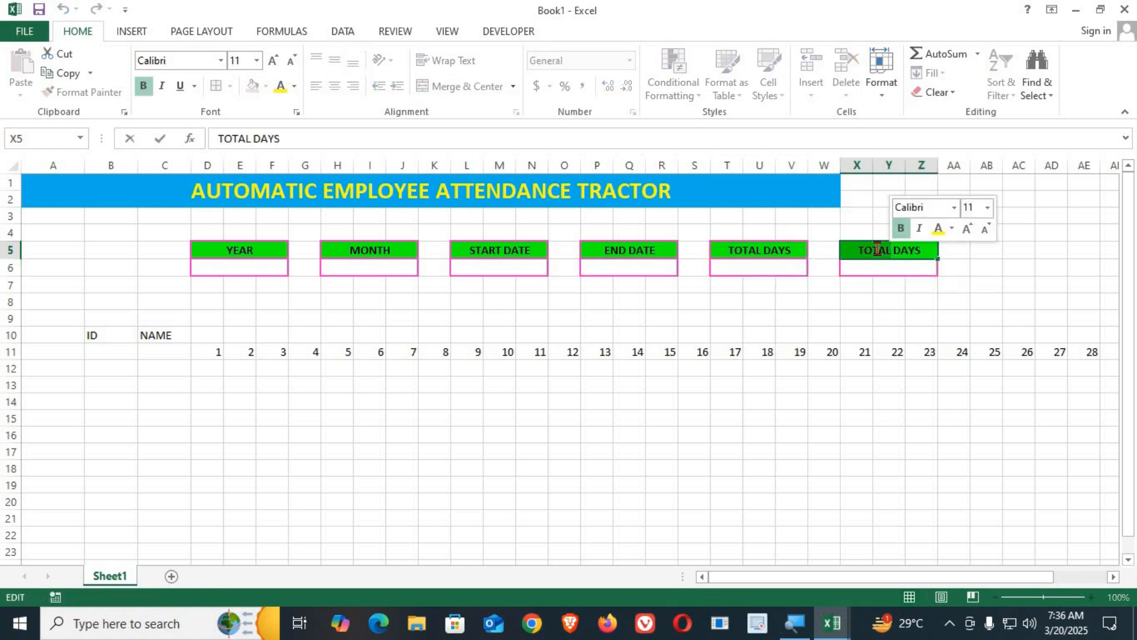
{"action": "type", "text": "WORKING"}
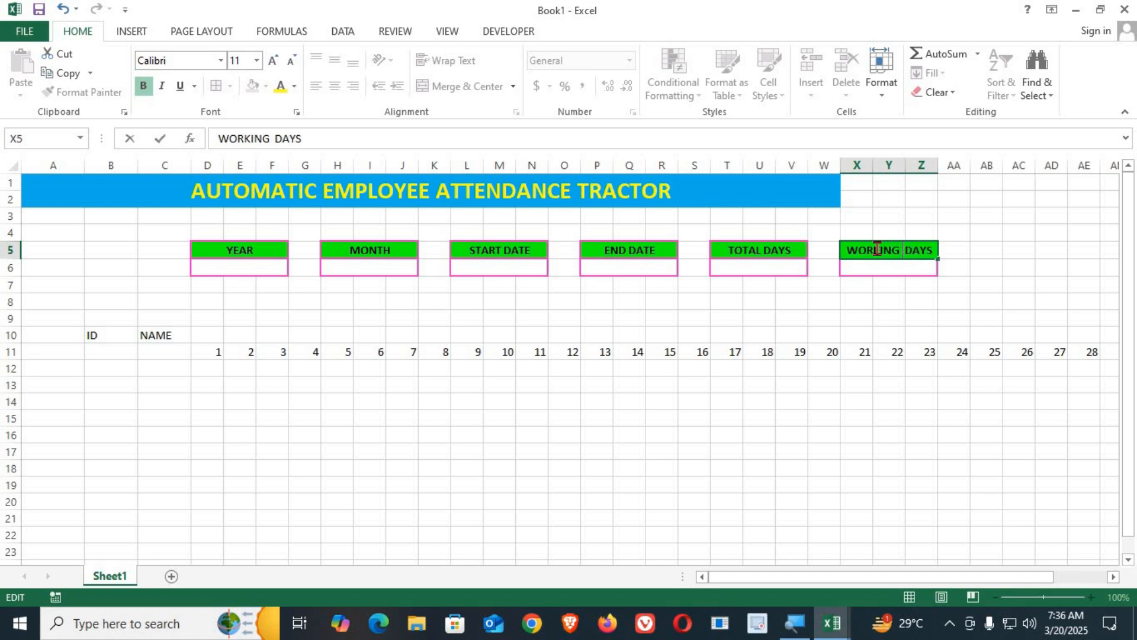
{"action": "left_click", "coordinate": [660, 353]}
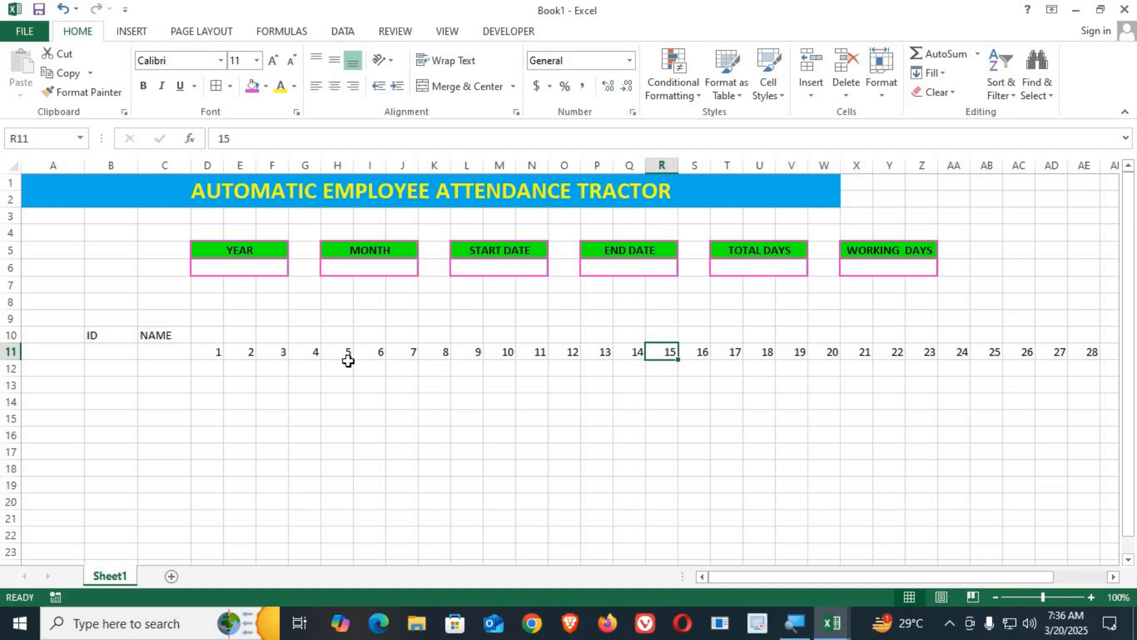
Extend the merged and centered title in rows 1 and 2 across columns A to AL.
{"action": "left_click_drag", "start_coordinate": [825, 185], "coordinate": [1072, 204]}
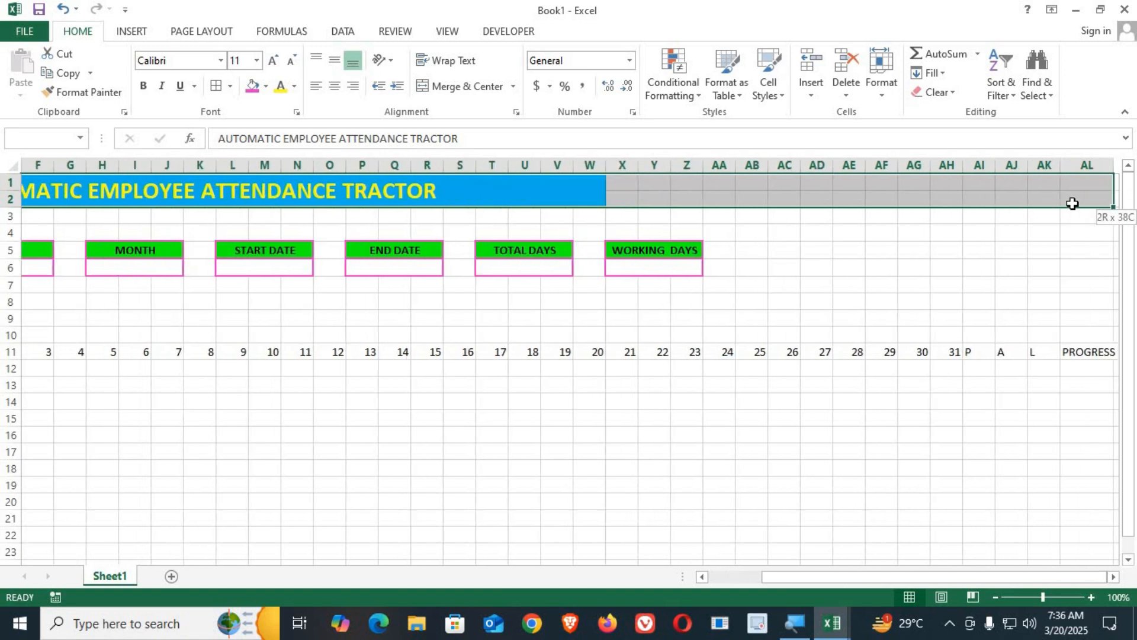
{"action": "left_click", "coordinate": [486, 88]}
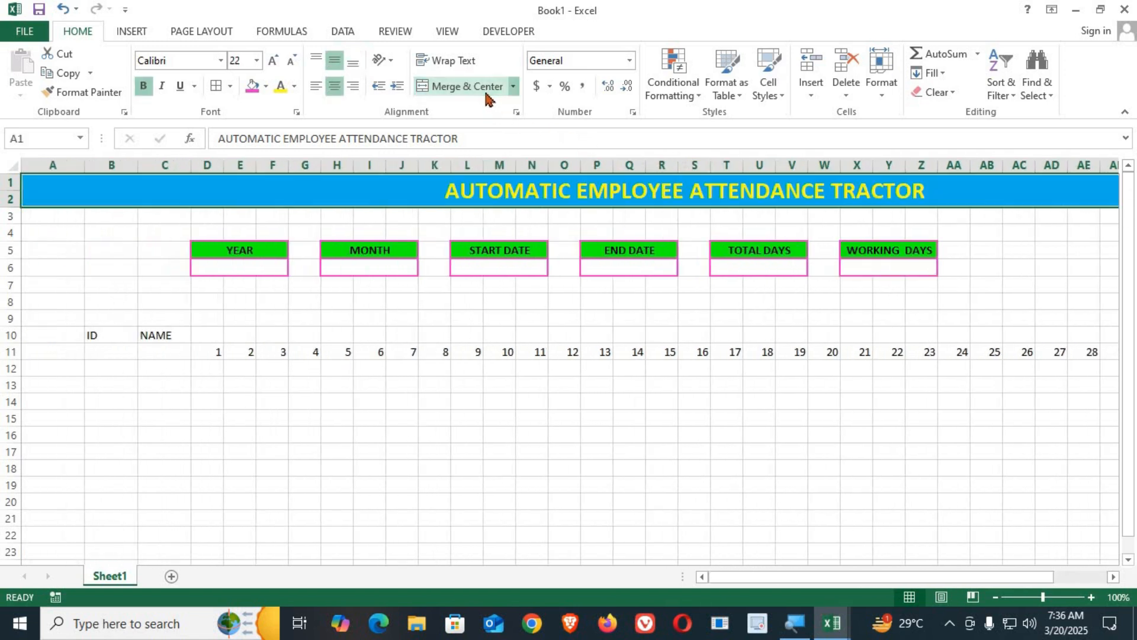
{"action": "left_click", "coordinate": [510, 395]}
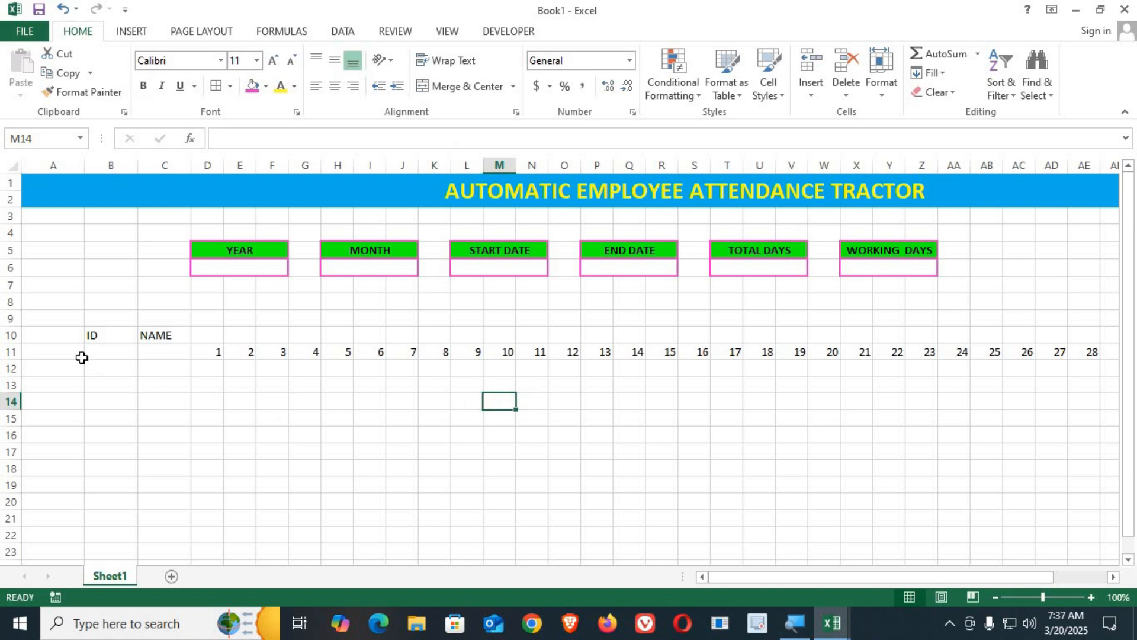
Enter 2025 in the cell D6 under the YEAR header.
{"action": "left_click", "coordinate": [207, 335]}
{"action": "left_click", "coordinate": [255, 264]}
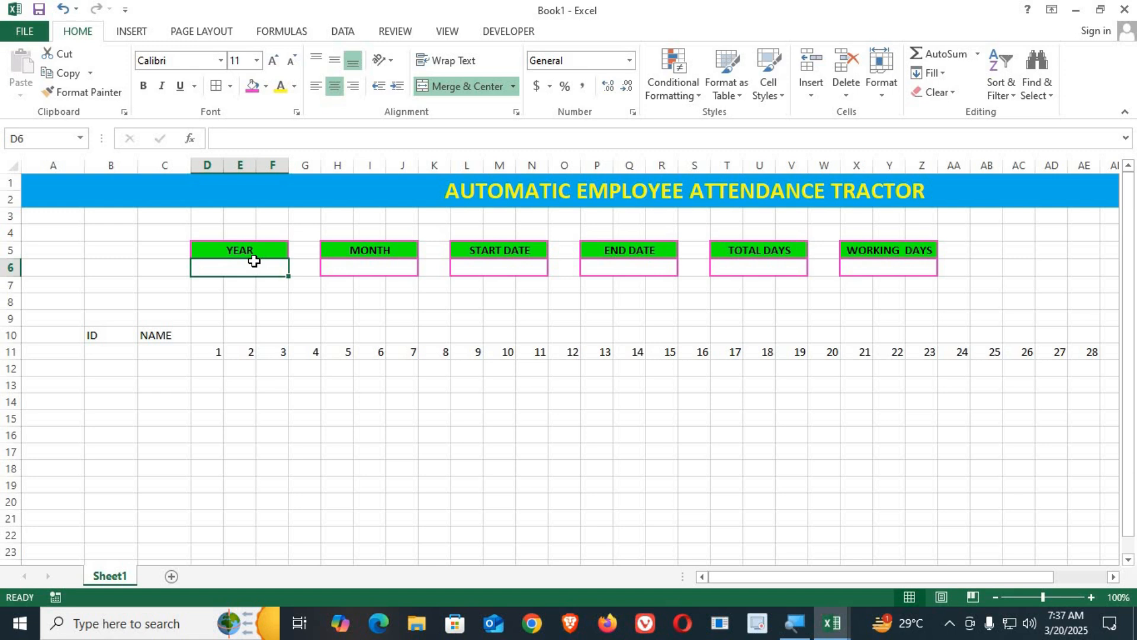
{"action": "type", "text": "2025"}
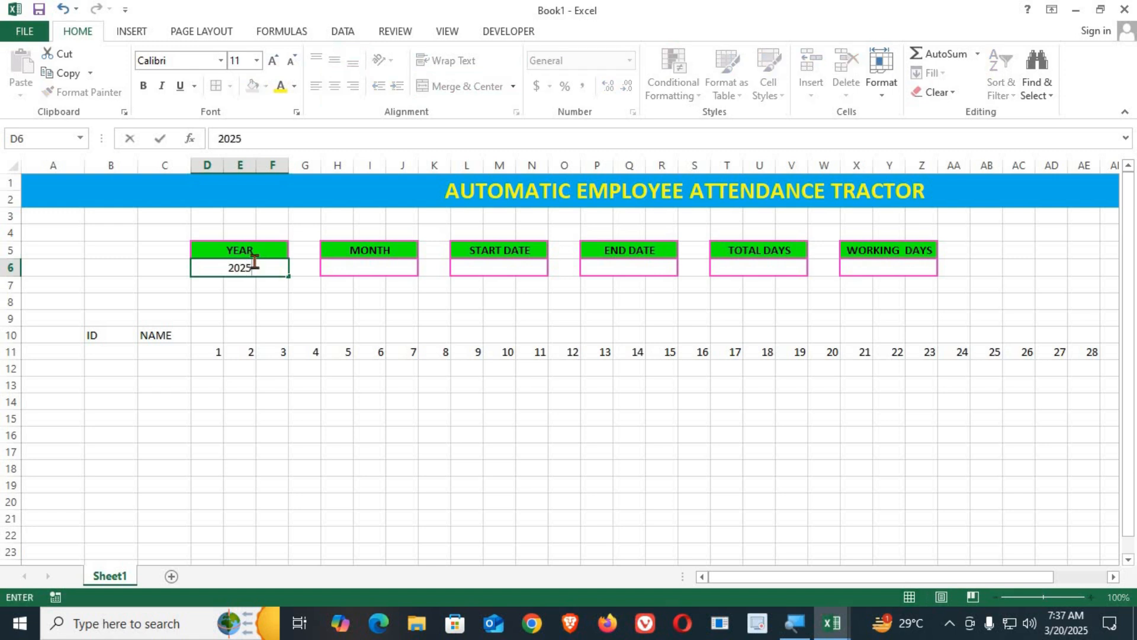
{"action": "left_click", "coordinate": [307, 337]}
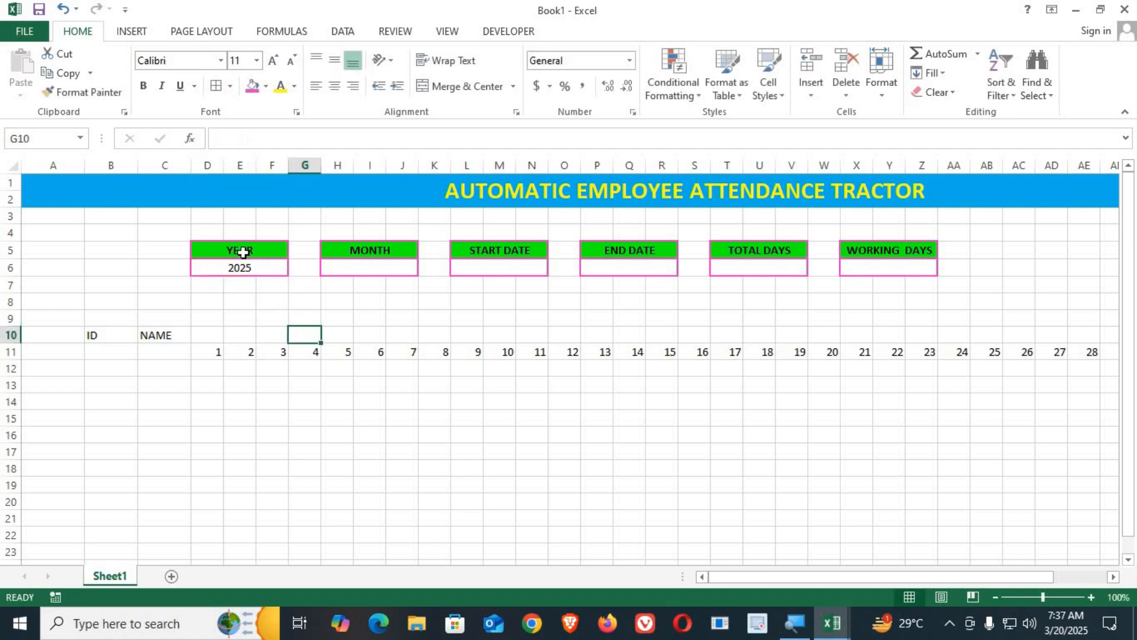
Increase the font size of all six header blocks in rows 5 and 6, from YEAR to WORKING DAYS, to 14.
{"action": "left_click_drag", "start_coordinate": [244, 249], "coordinate": [243, 267]}
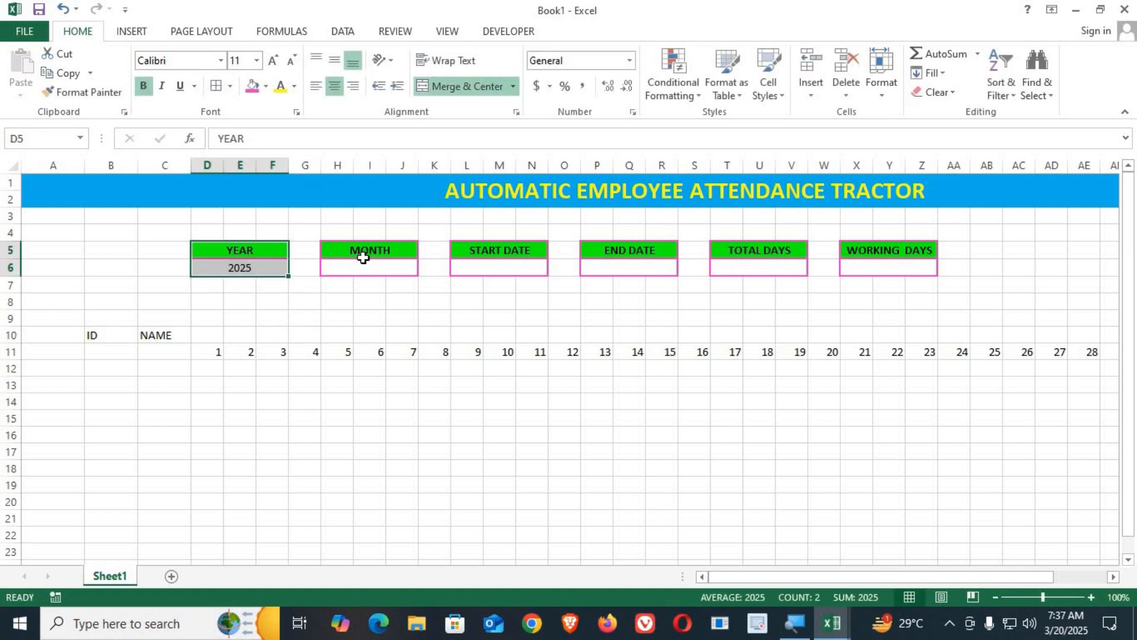
{"action": "left_click_drag", "start_coordinate": [363, 257], "coordinate": [363, 268]}
{"action": "left_click_drag", "start_coordinate": [526, 252], "coordinate": [526, 268]}
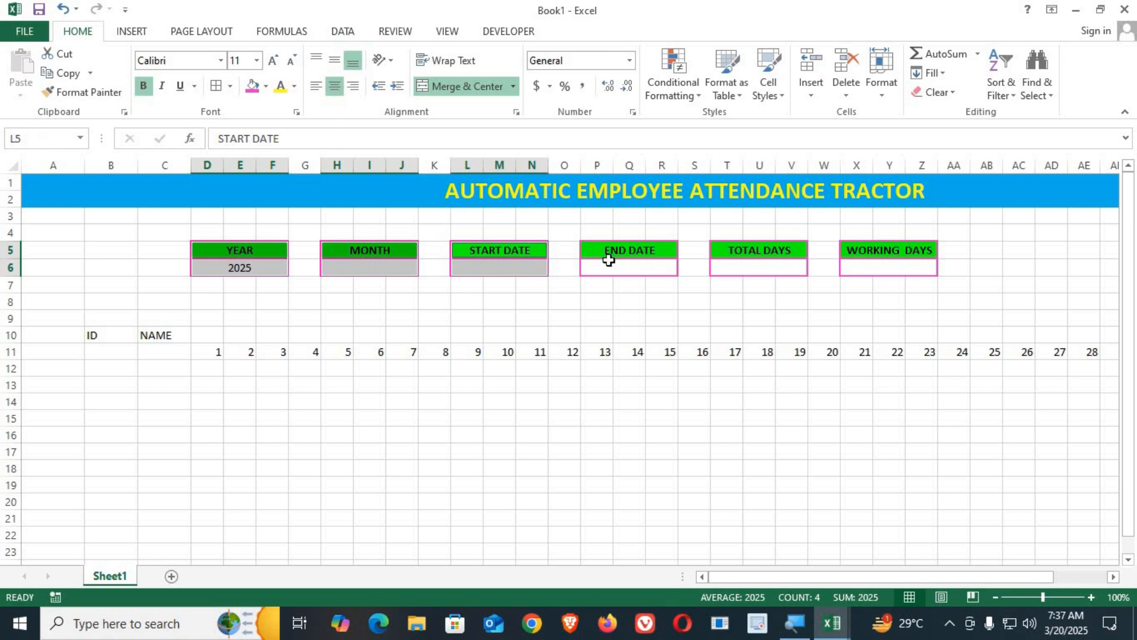
{"action": "left_click_drag", "start_coordinate": [608, 260], "coordinate": [608, 268]}
{"action": "left_click_drag", "start_coordinate": [756, 255], "coordinate": [756, 268]}
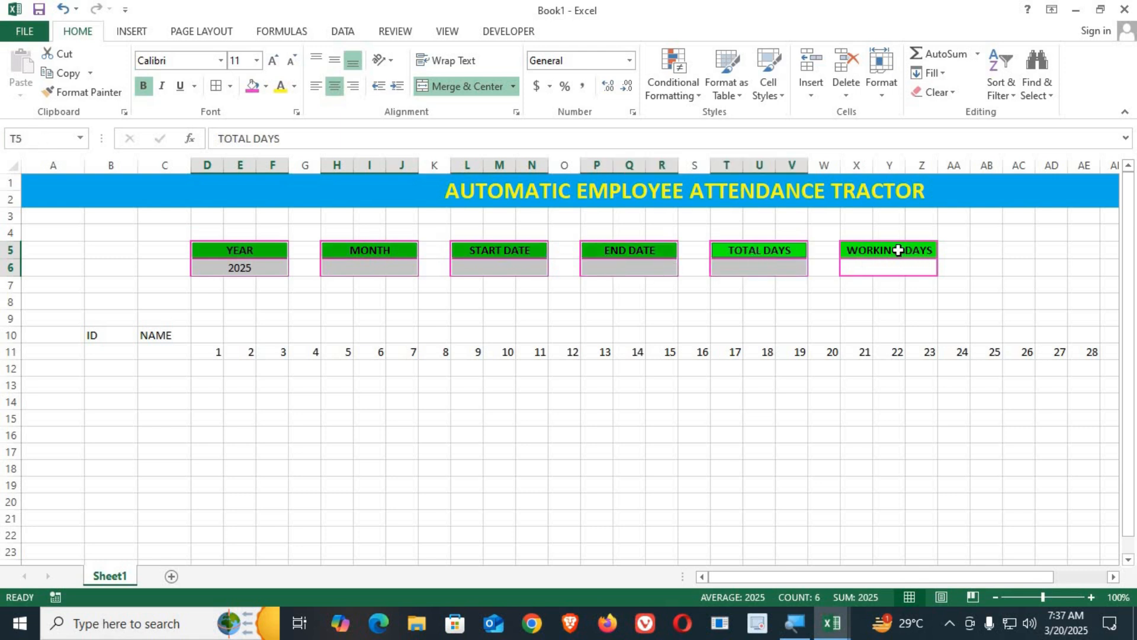
{"action": "left_click_drag", "start_coordinate": [896, 248], "coordinate": [899, 264]}
{"action": "left_click", "coordinate": [273, 60]}
{"action": "left_click", "coordinate": [273, 60]}
{"action": "left_click", "coordinate": [300, 295]}
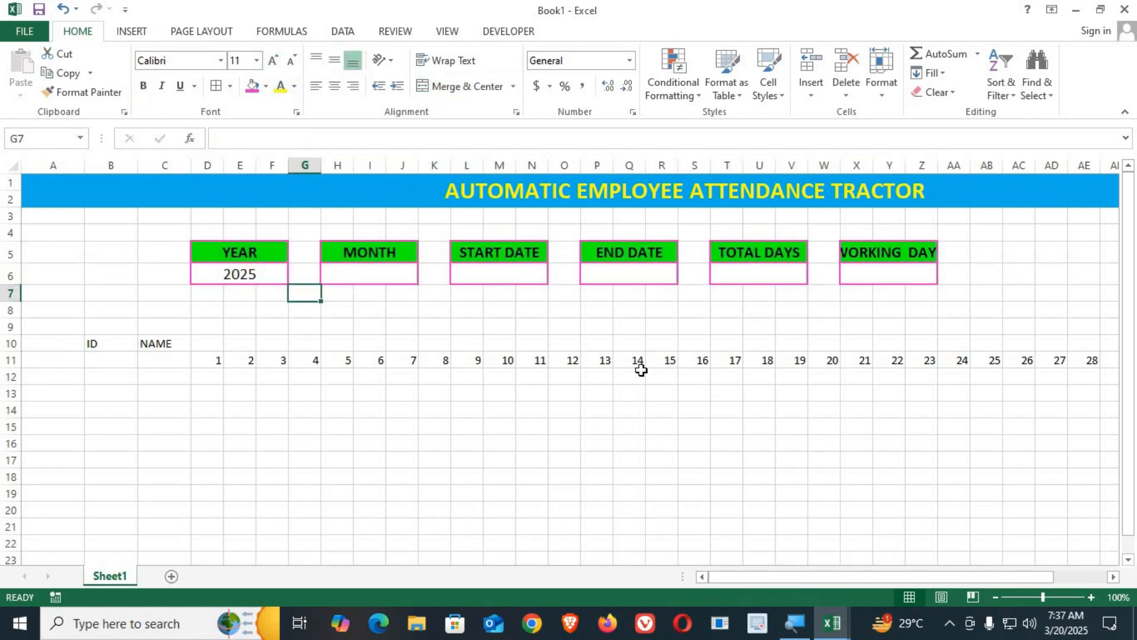
Widen column Z to 5.43 and reduce the font of the five headers from MONTH to WORKING DAYS by one size.
{"action": "left_click_drag", "start_coordinate": [936, 168], "coordinate": [940, 168]}
{"action": "left_click", "coordinate": [937, 168]}
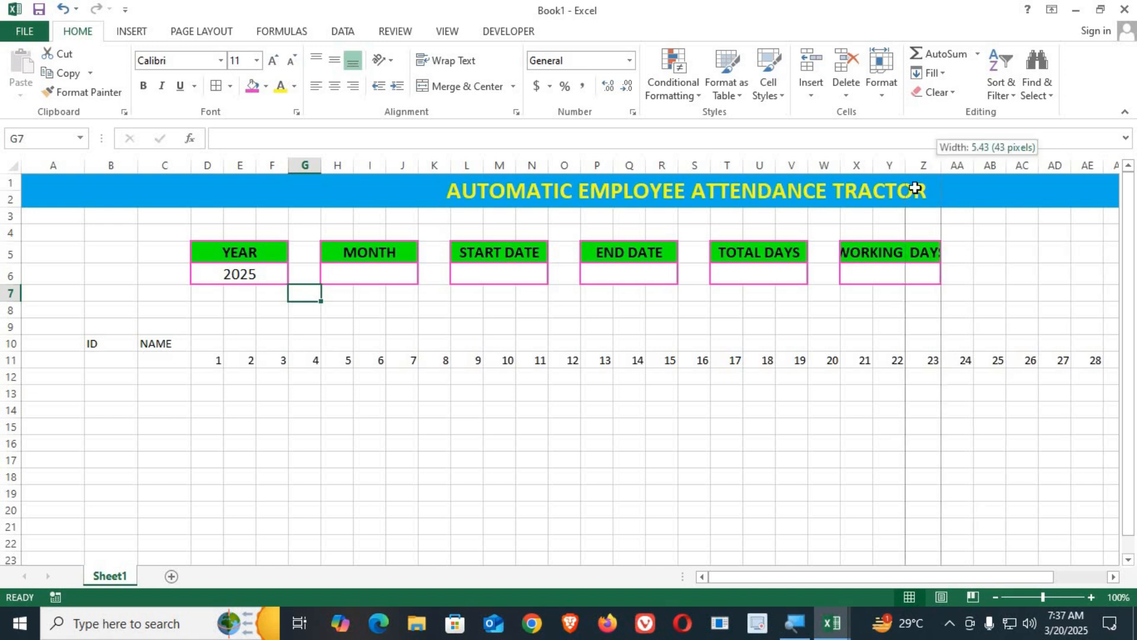
{"action": "left_click", "coordinate": [866, 250]}
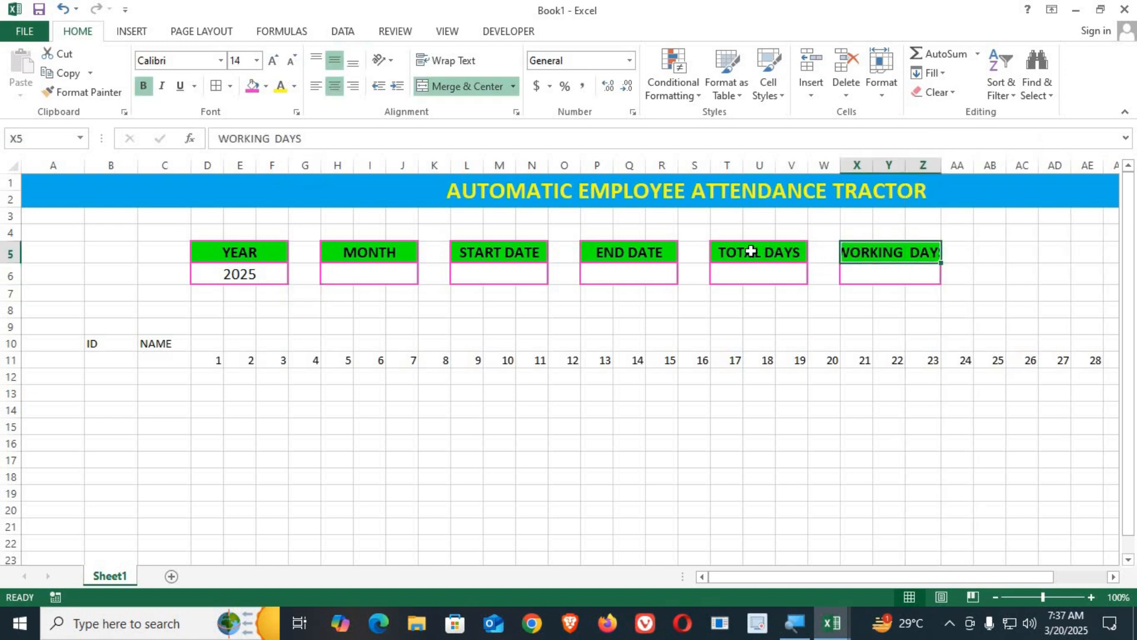
{"action": "left_click", "coordinate": [749, 251], "text": "ctrl"}
{"action": "left_click", "coordinate": [626, 251], "text": "ctrl"}
{"action": "left_click", "coordinate": [507, 253], "text": "ctrl"}
{"action": "left_click", "coordinate": [384, 254], "text": "ctrl"}
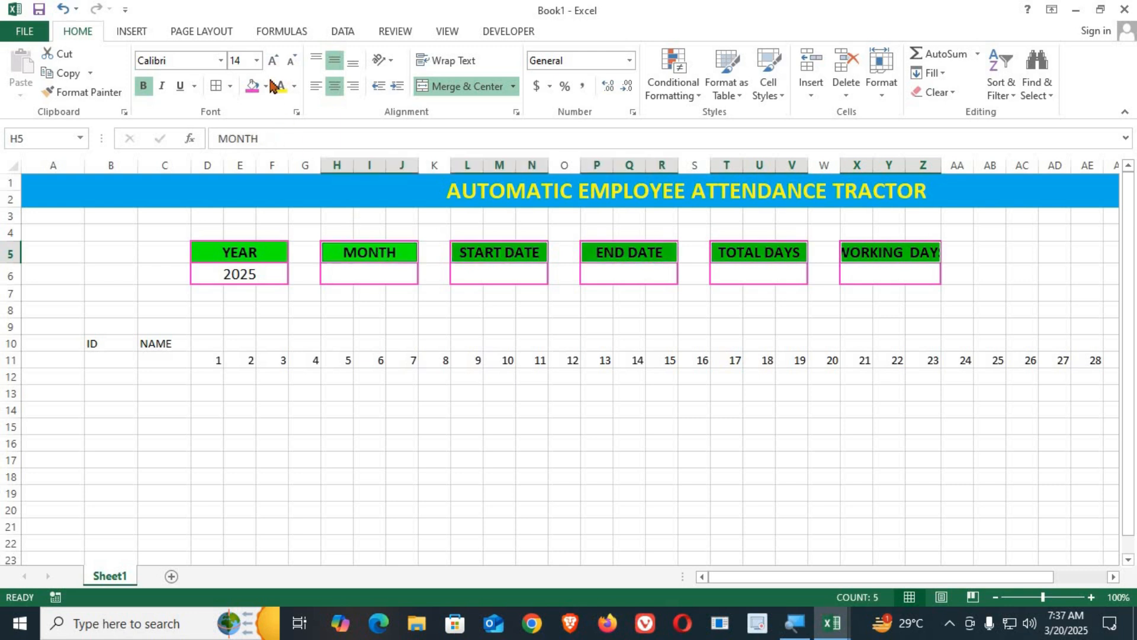
{"action": "left_click", "coordinate": [291, 60]}
{"action": "left_click", "coordinate": [358, 325]}
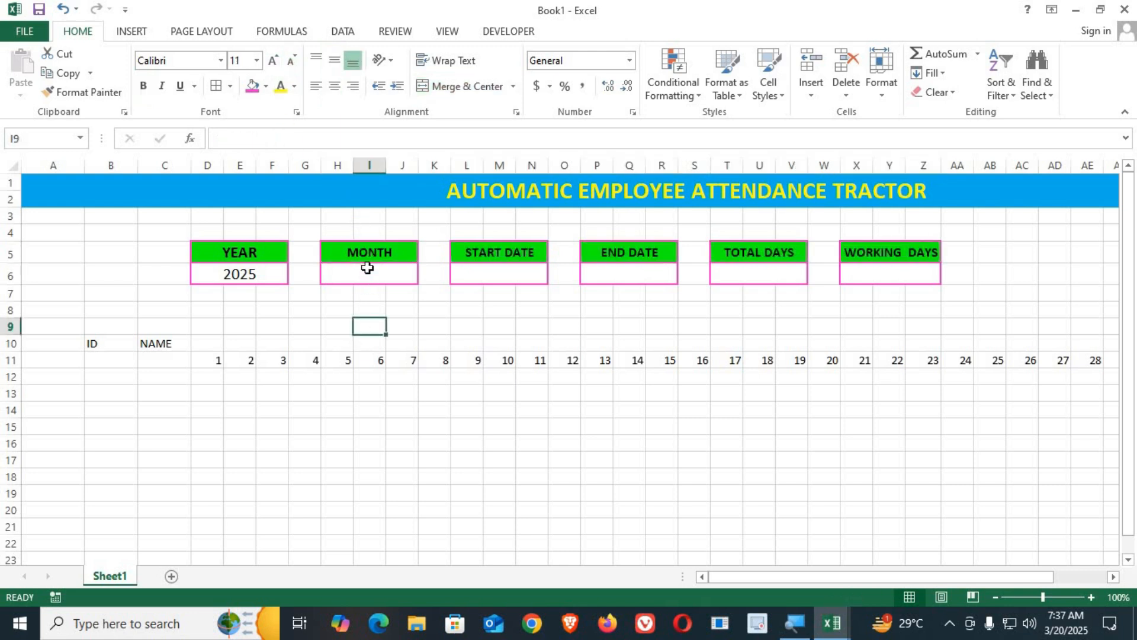
Enter 1 in the cell H6 under the MONTH header.
{"action": "left_click", "coordinate": [366, 279]}
{"action": "type", "text": "1"}
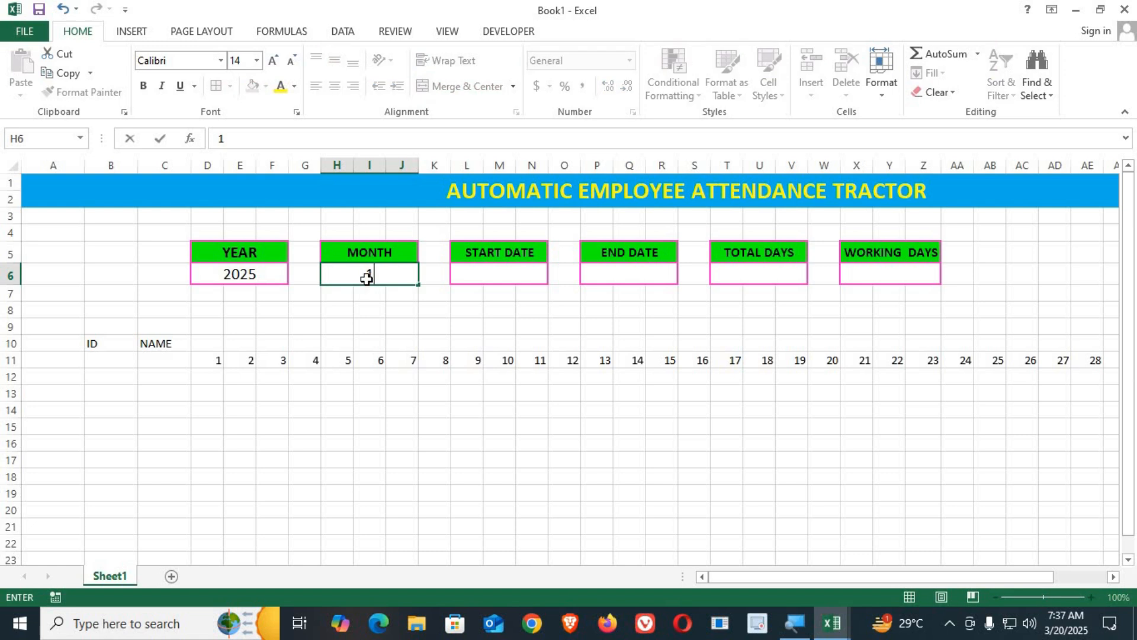
{"action": "key", "text": "Tab"}
Enter the formula =DATE(D6,H6,1) in the START DATE cell L6.
{"action": "key", "text": "Tab"}
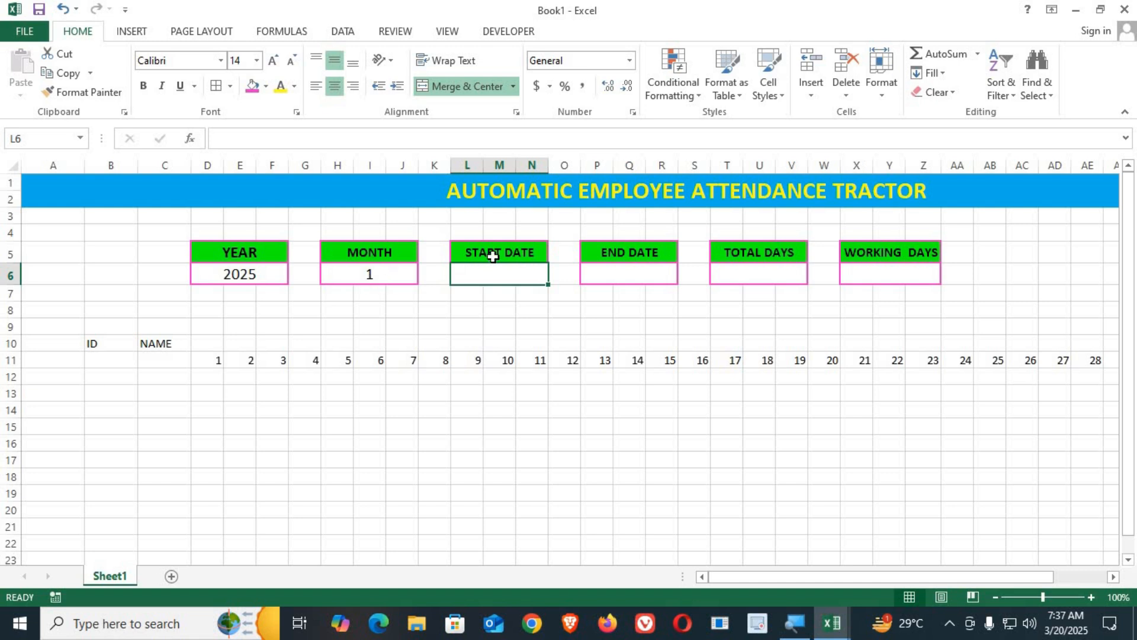
{"action": "type", "text": "="}
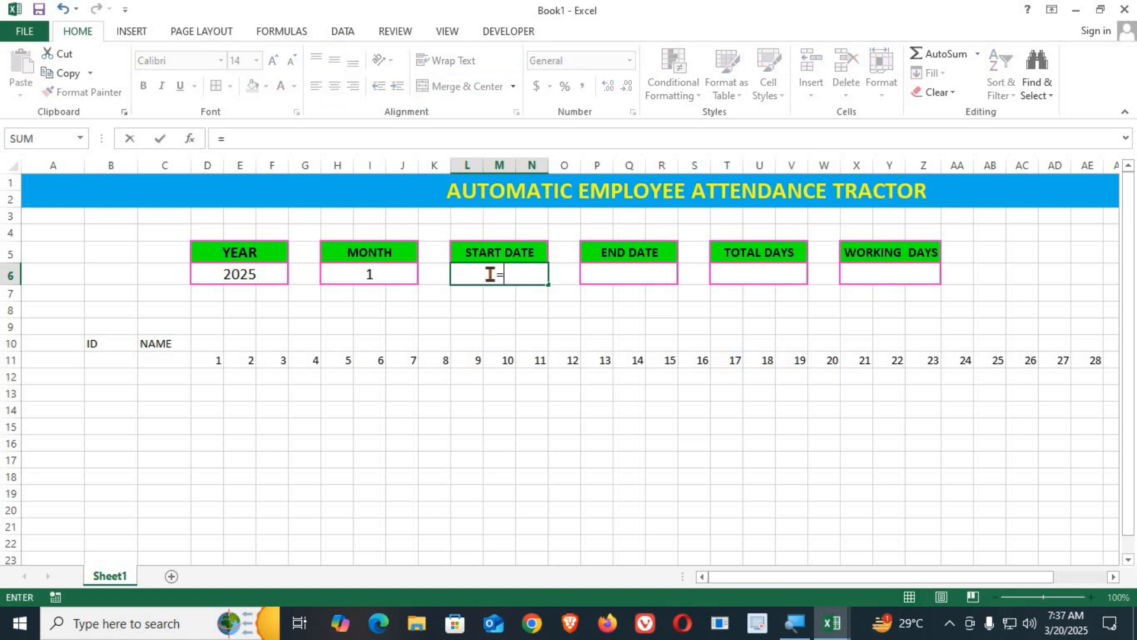
{"action": "type", "text": "DATE"}
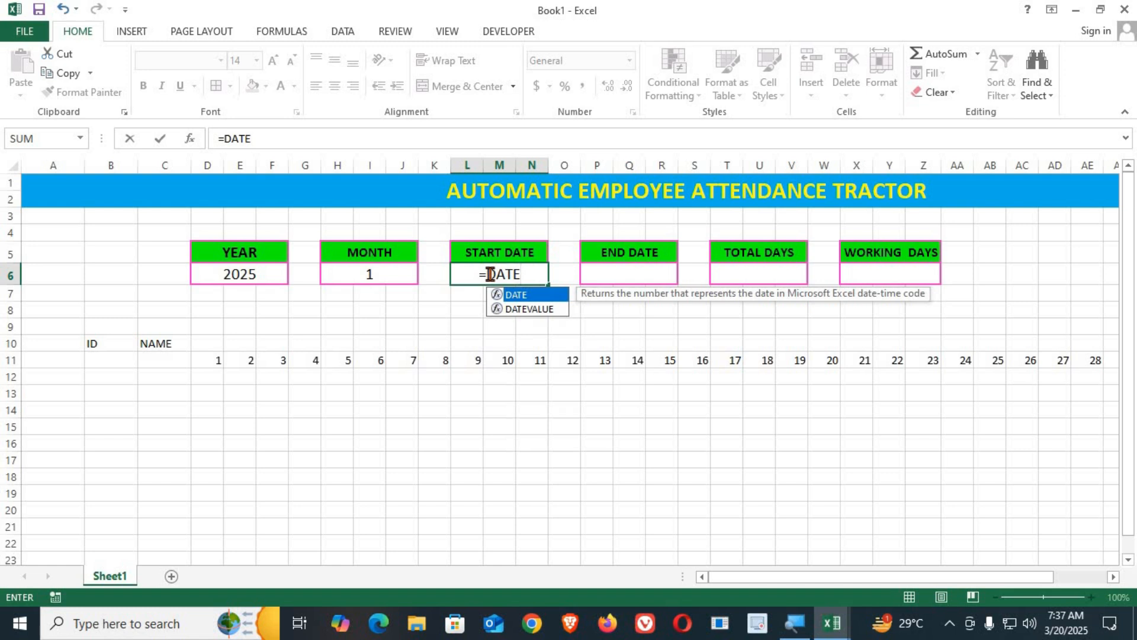
{"action": "type", "text": "("}
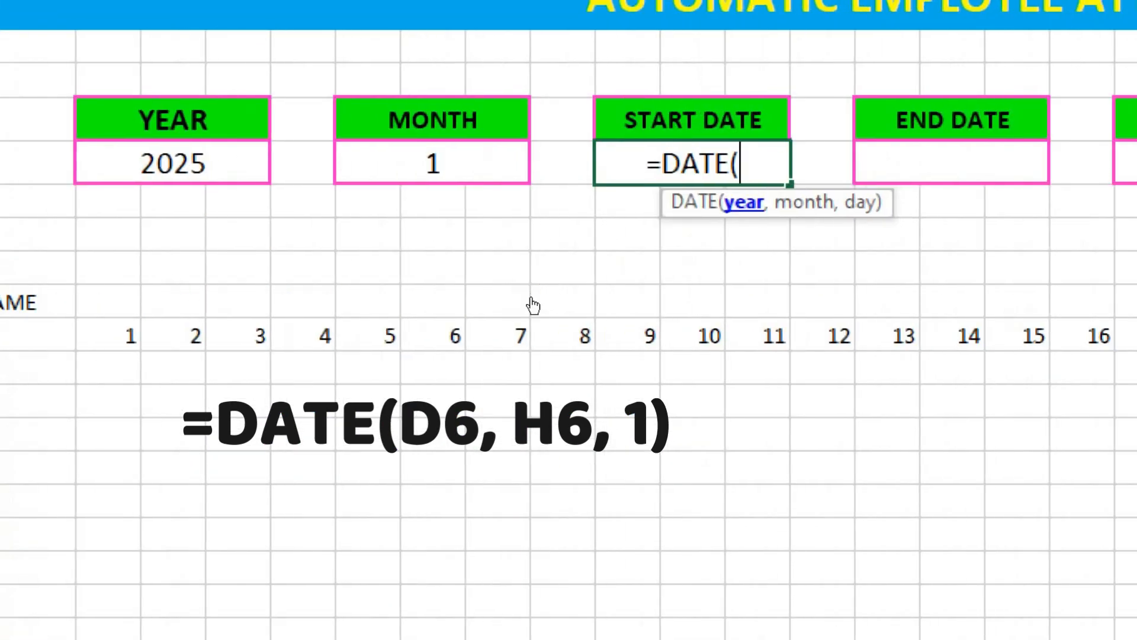
{"action": "left_click", "coordinate": [224, 169]}
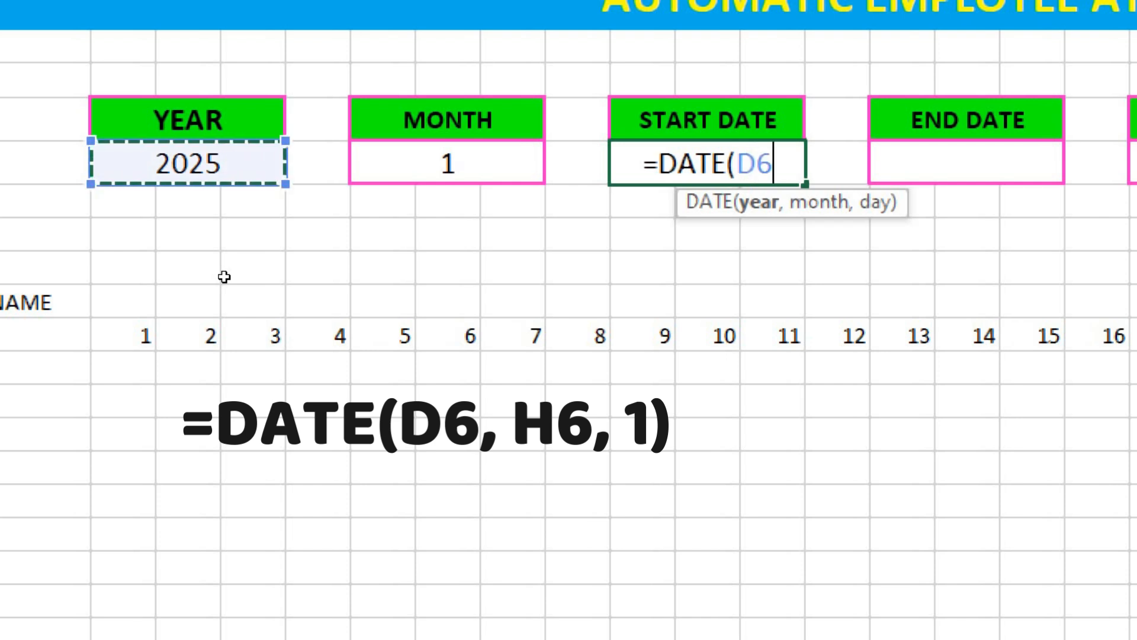
{"action": "type", "text": ","}
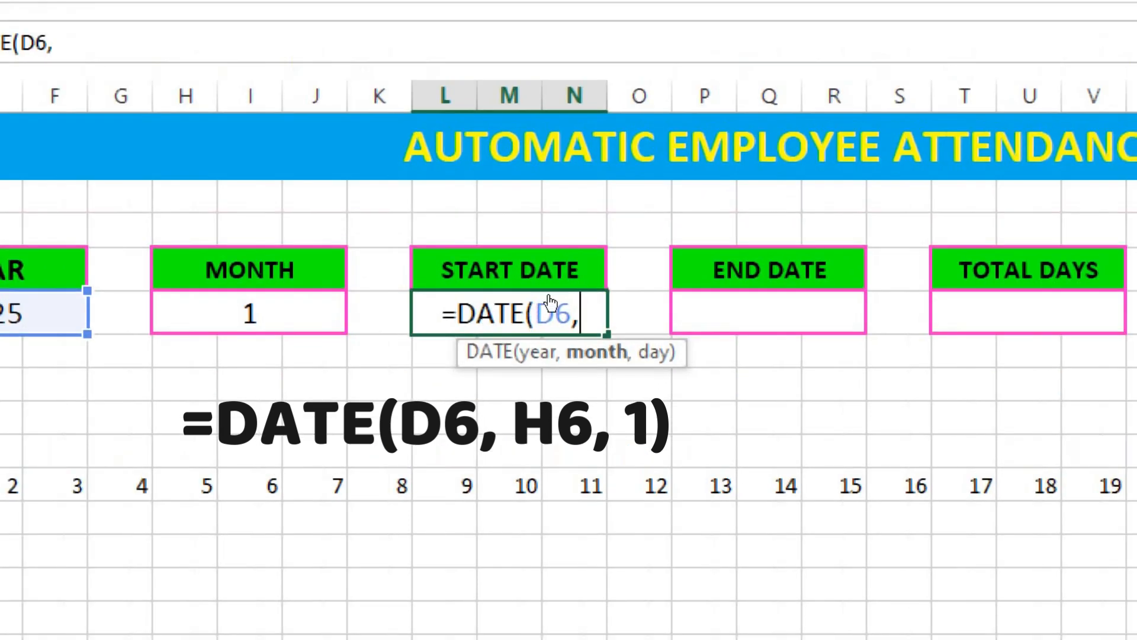
{"action": "key", "text": "Left"}
{"action": "key", "text": "Left"}
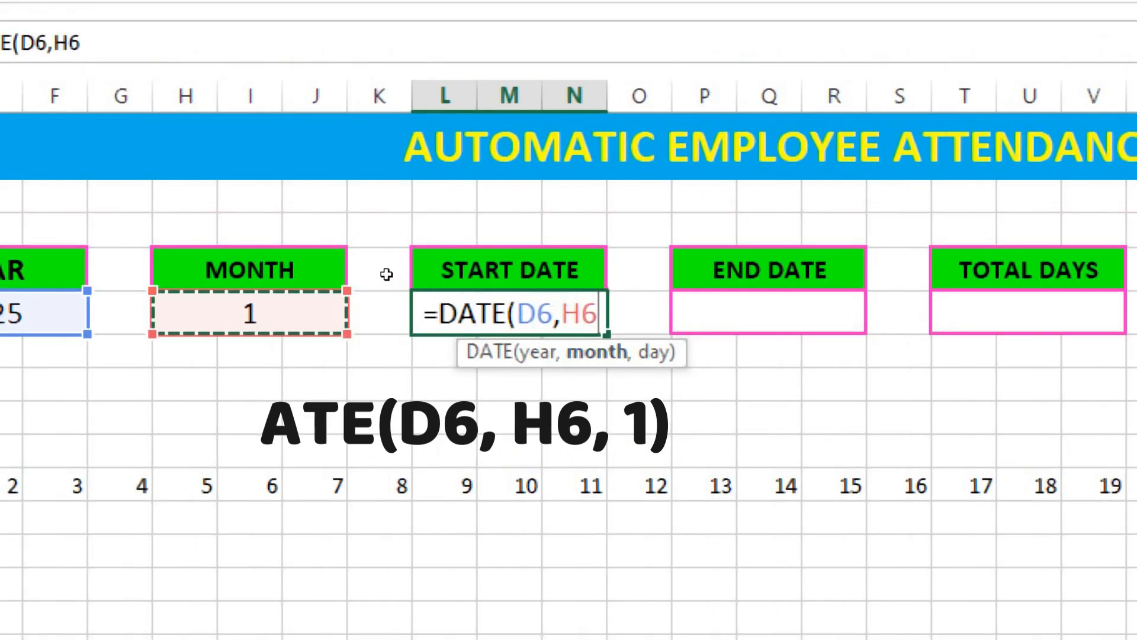
{"action": "type", "text": ","}
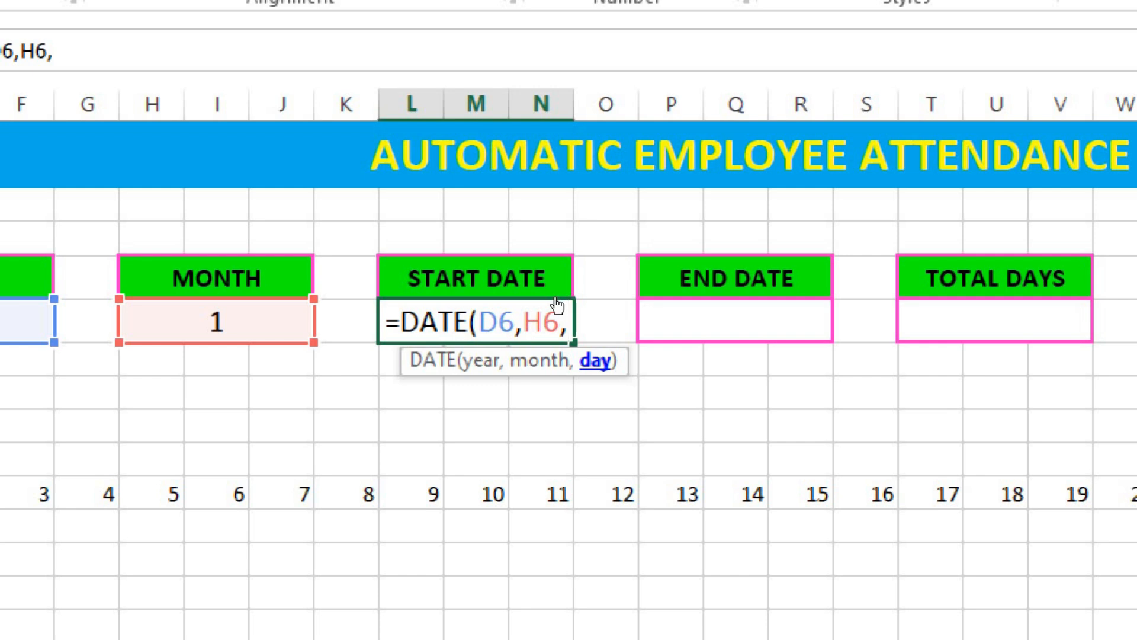
{"action": "type", "text": "1"}
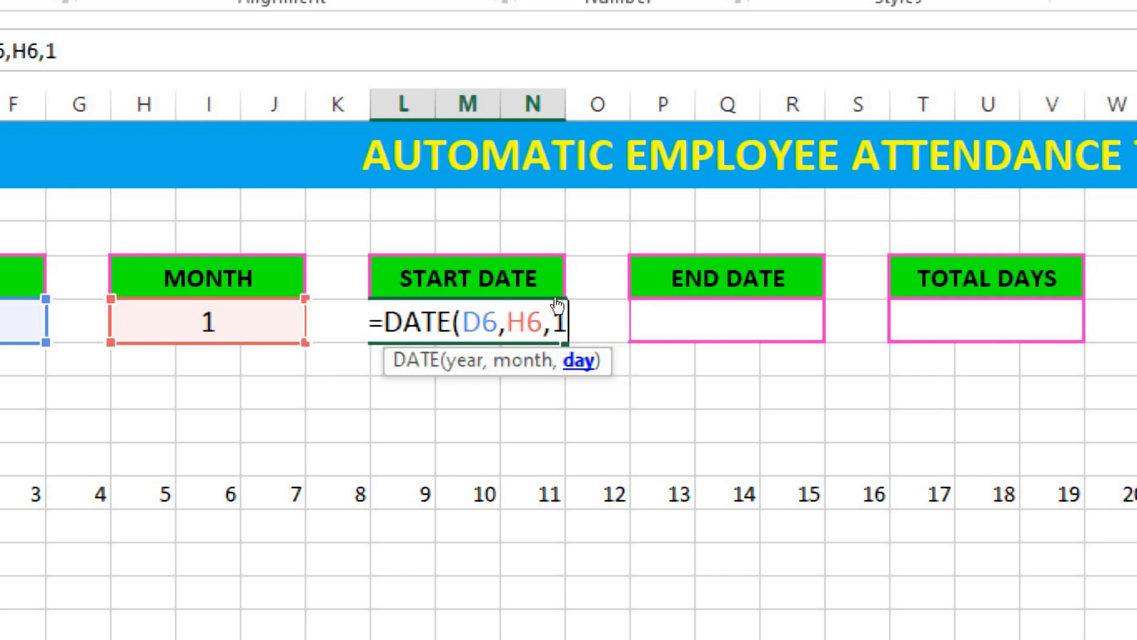
{"action": "type", "text": ")"}
{"action": "key", "text": "Return"}
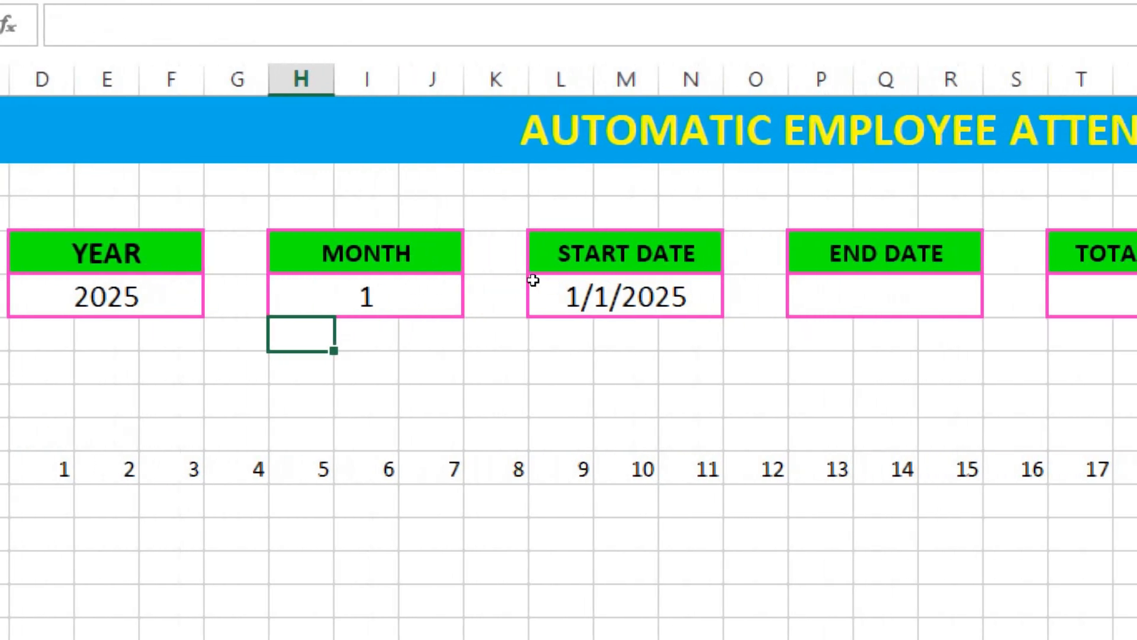
Enter the formula =EOMONTH(DATE(D6,H6,1),0) in the END DATE cell P6.
{"action": "left_click", "coordinate": [633, 282]}
{"action": "left_click", "coordinate": [802, 285]}
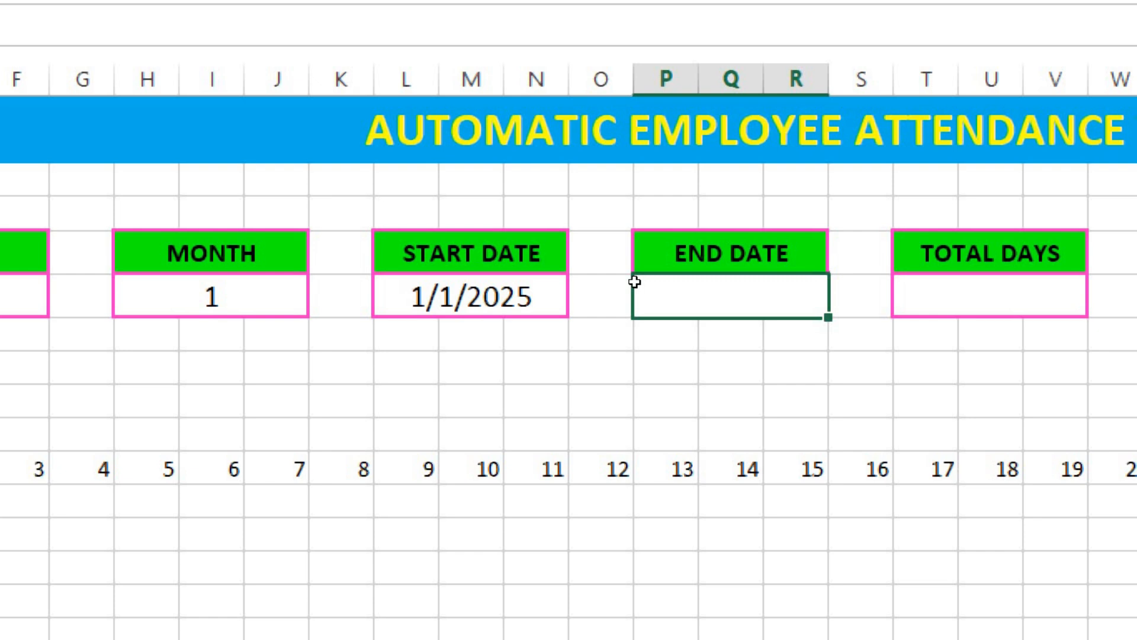
{"action": "type", "text": "="}
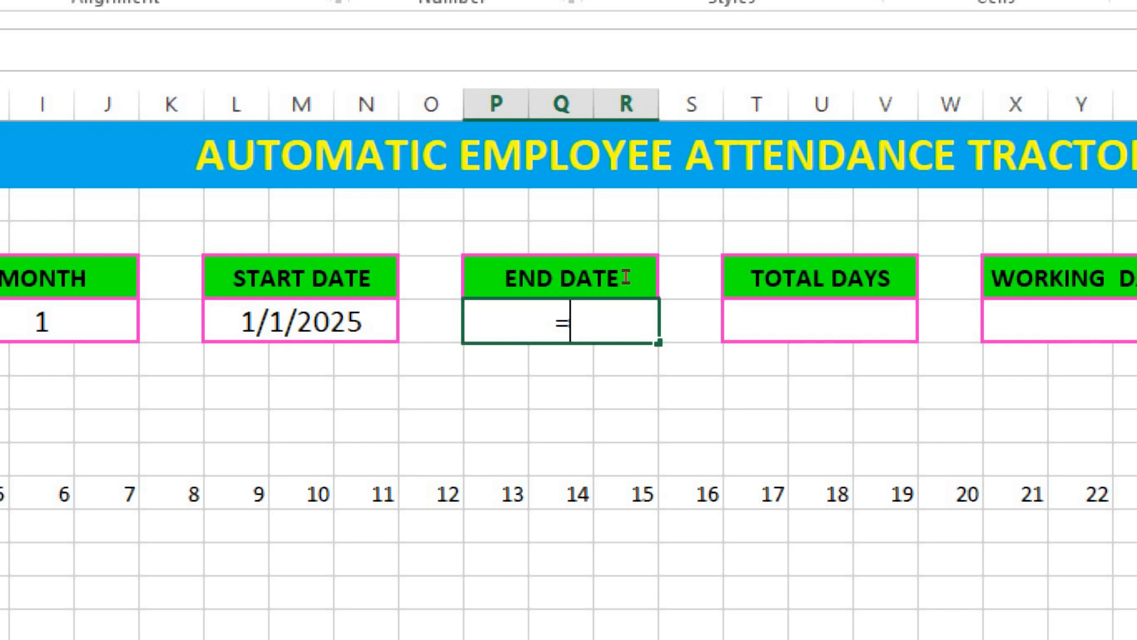
{"action": "type", "text": "EO"}
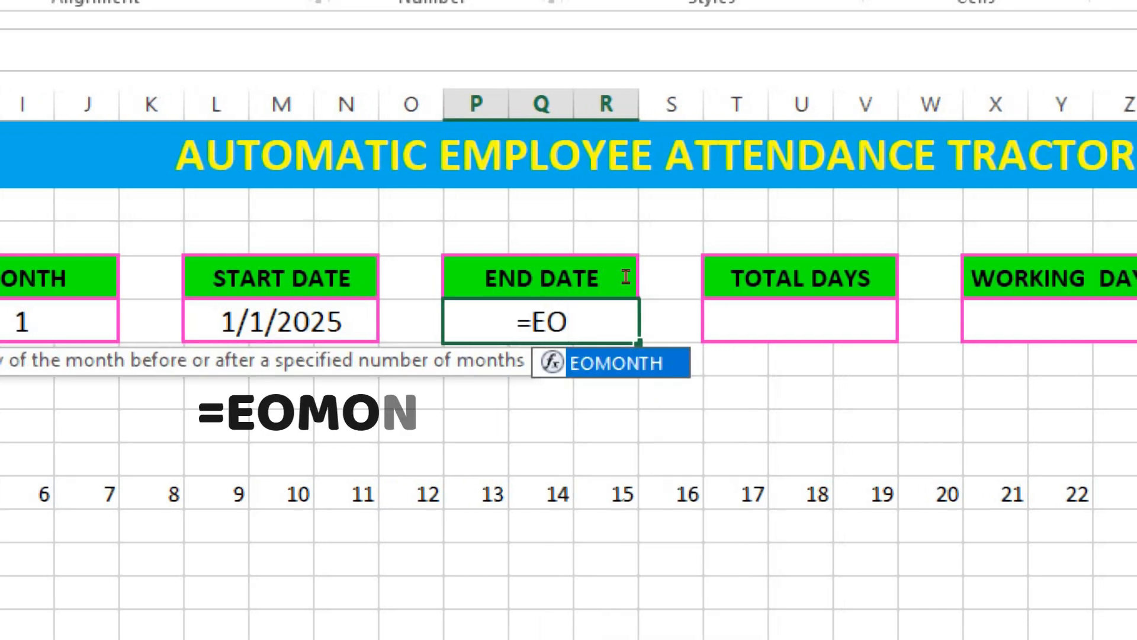
{"action": "key", "text": "Tab"}
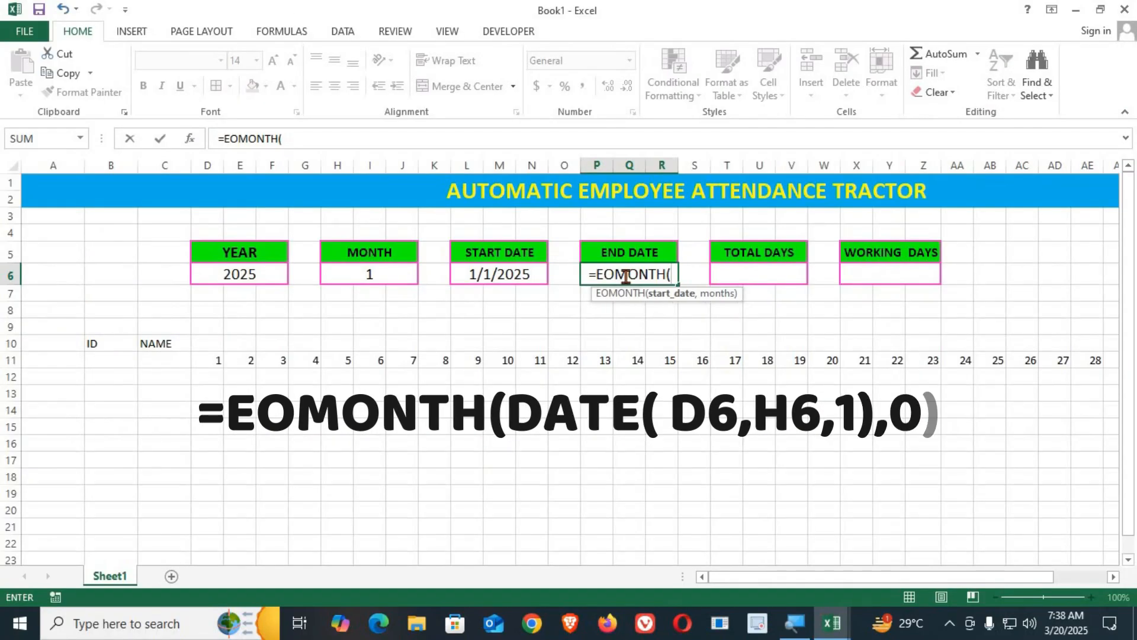
{"action": "type", "text": "DATE"}
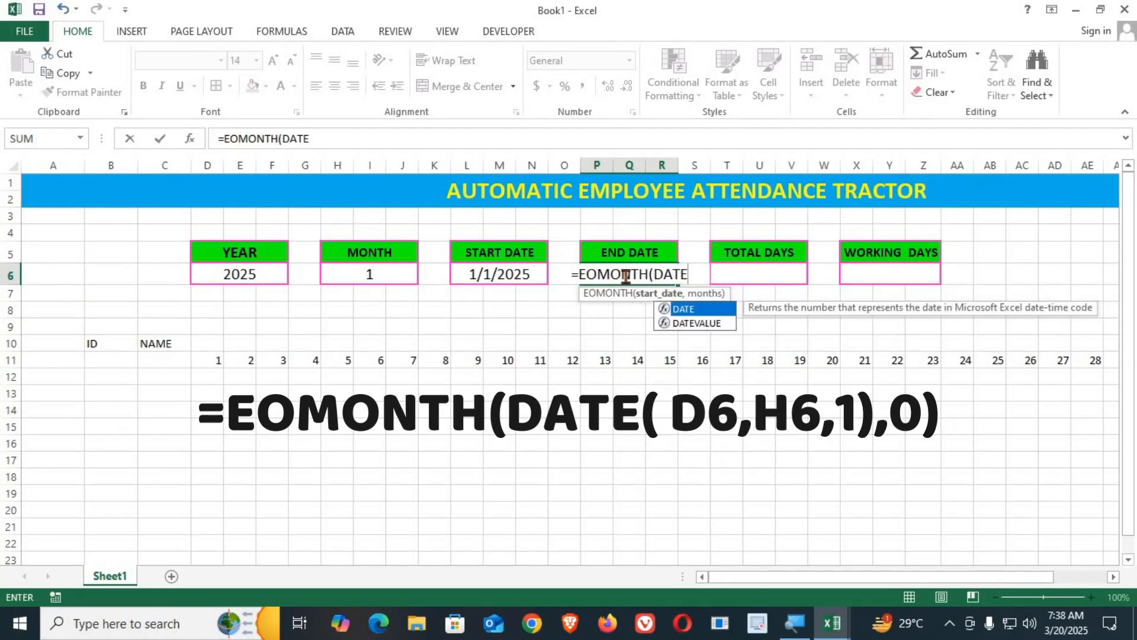
{"action": "type", "text": "("}
{"action": "left_click", "coordinate": [224, 268]}
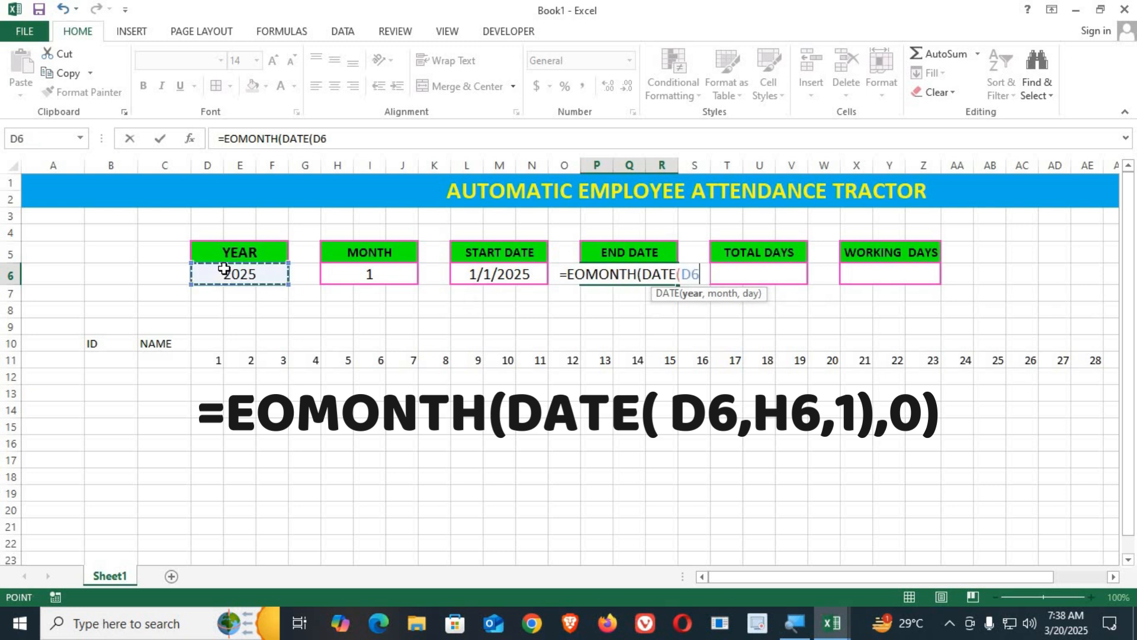
{"action": "type", "text": ","}
{"action": "left_click", "coordinate": [339, 274]}
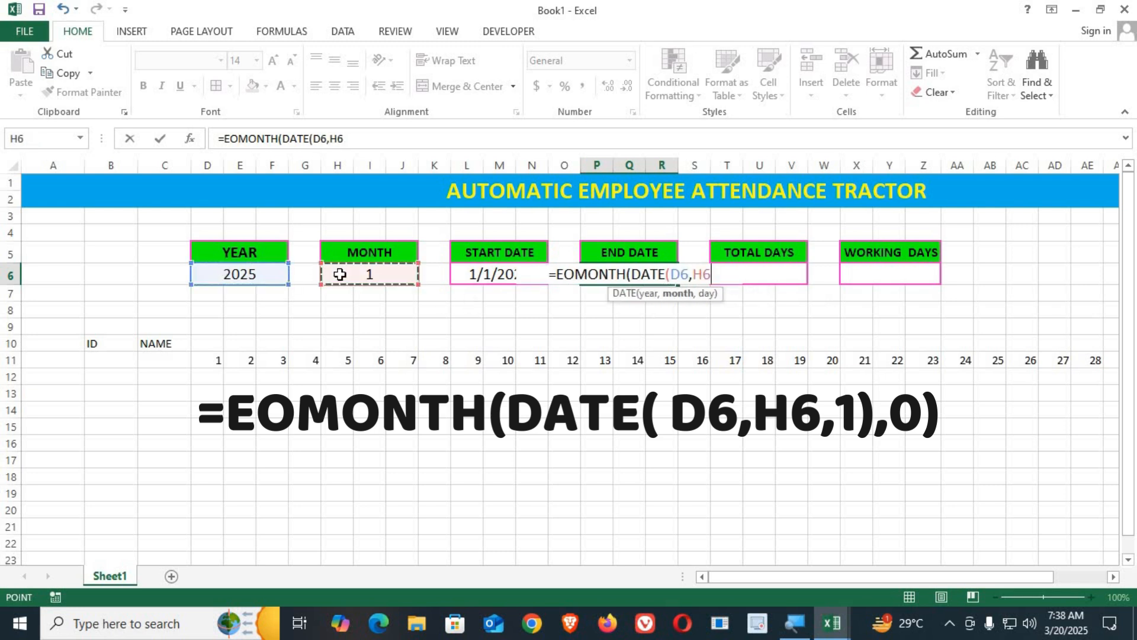
{"action": "type", "text": ","}
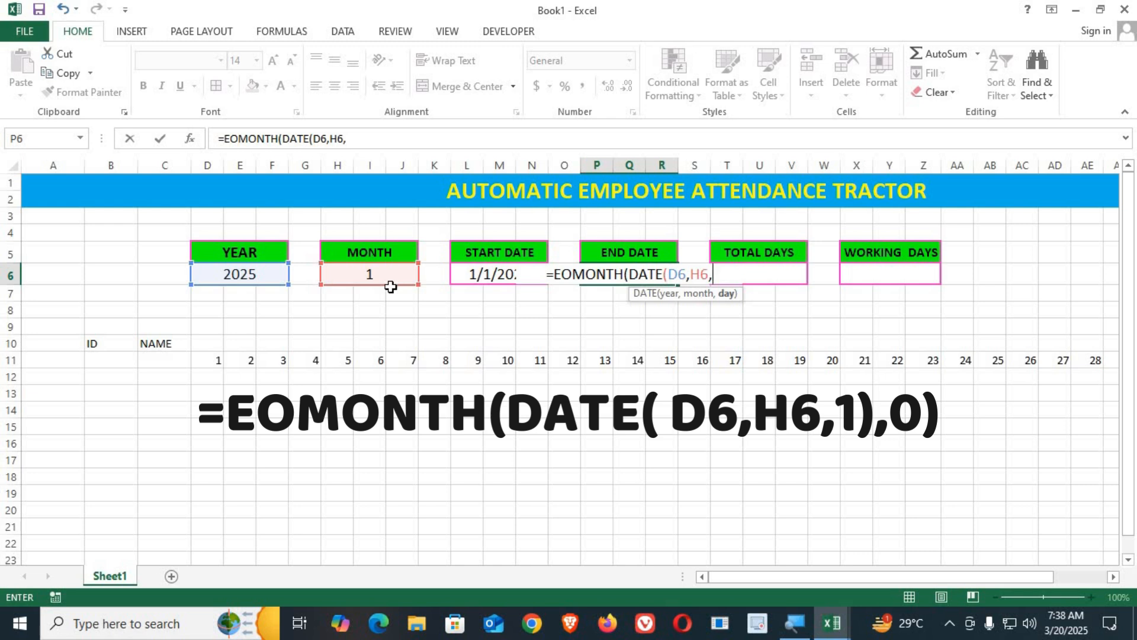
{"action": "type", "text": "1)"}
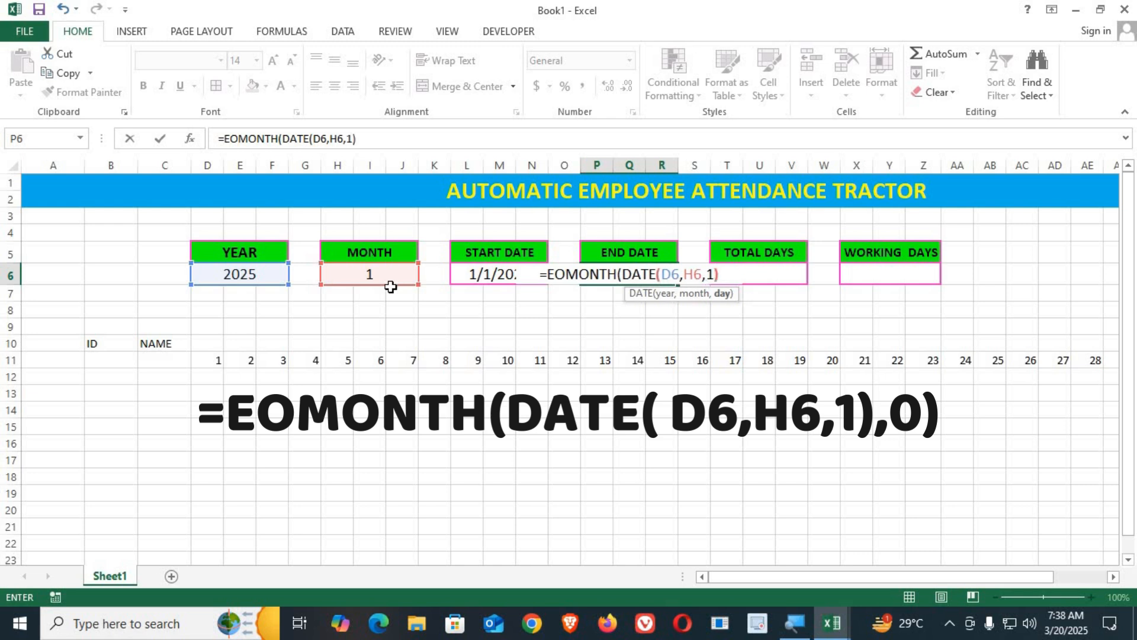
{"action": "type", "text": ",0"}
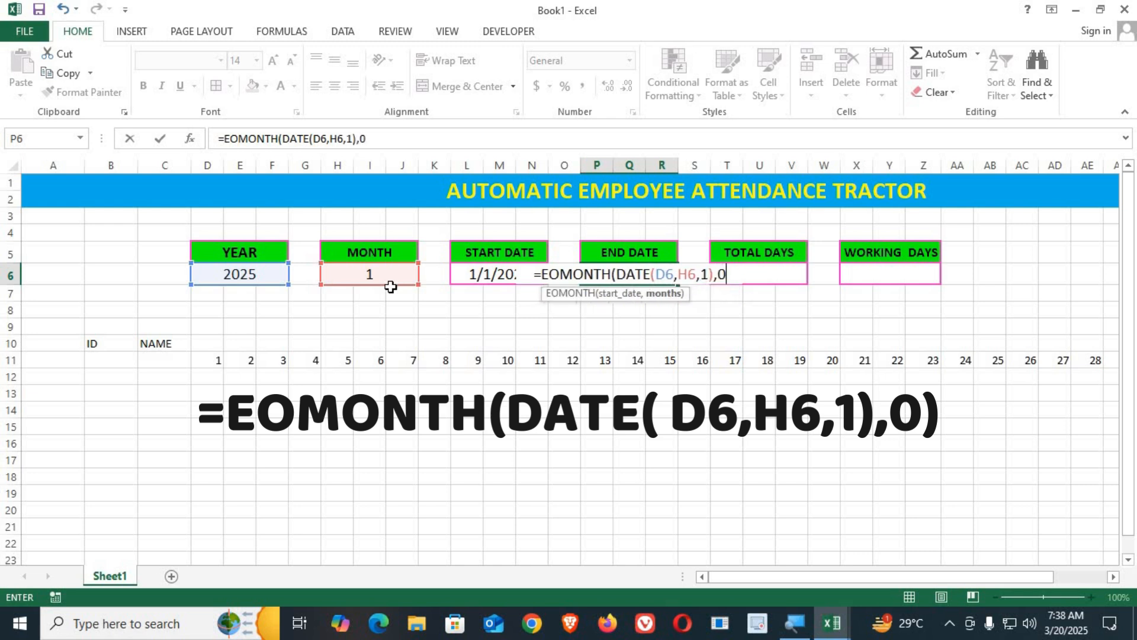
{"action": "type", "text": ")"}
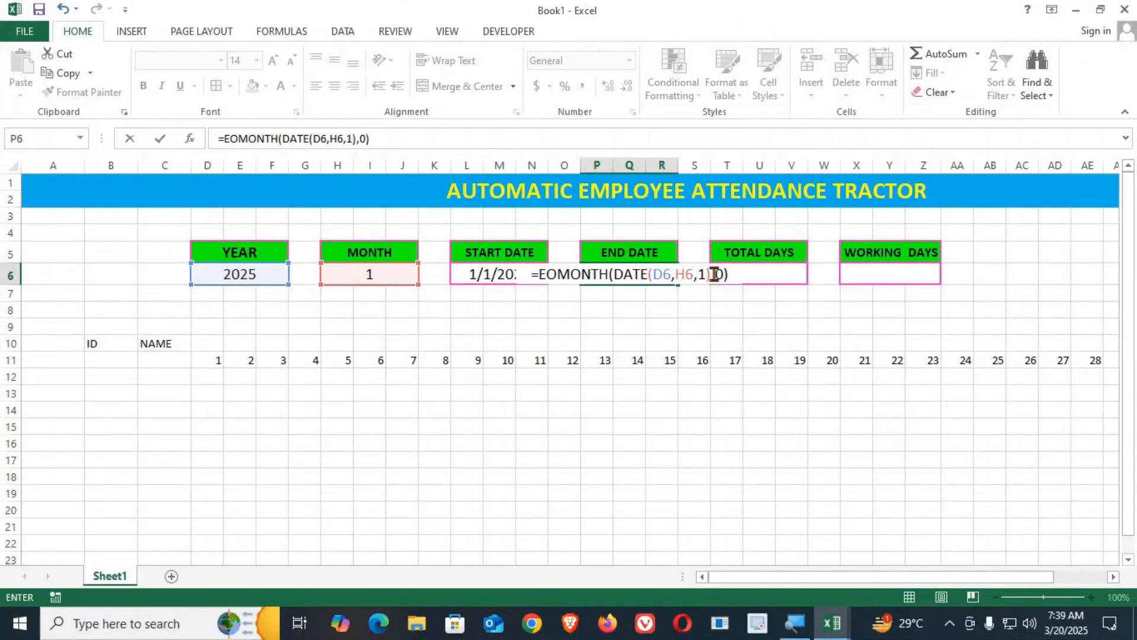
{"action": "key", "text": "Return"}
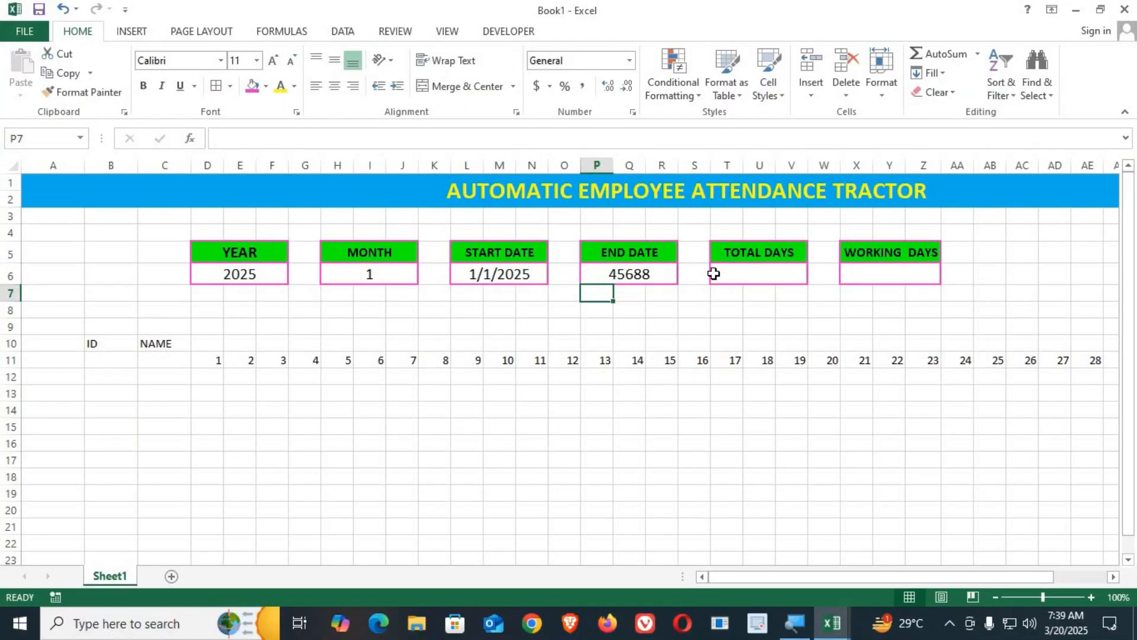
Format the END DATE cell P6 as a Short Date.
{"action": "left_click", "coordinate": [665, 277]}
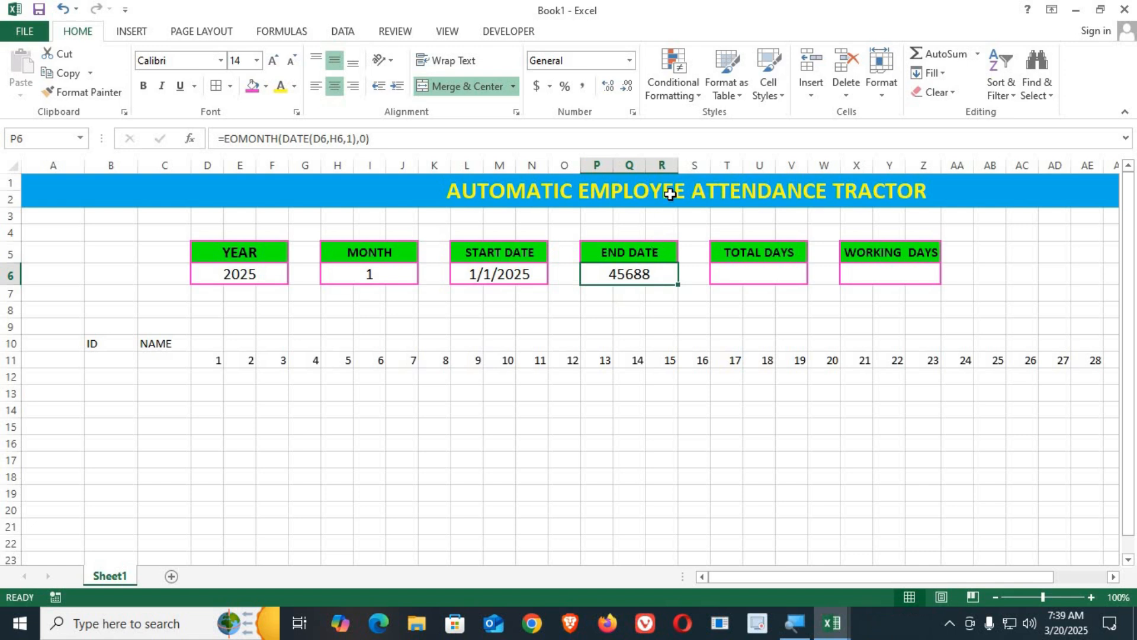
{"action": "left_click", "coordinate": [629, 61]}
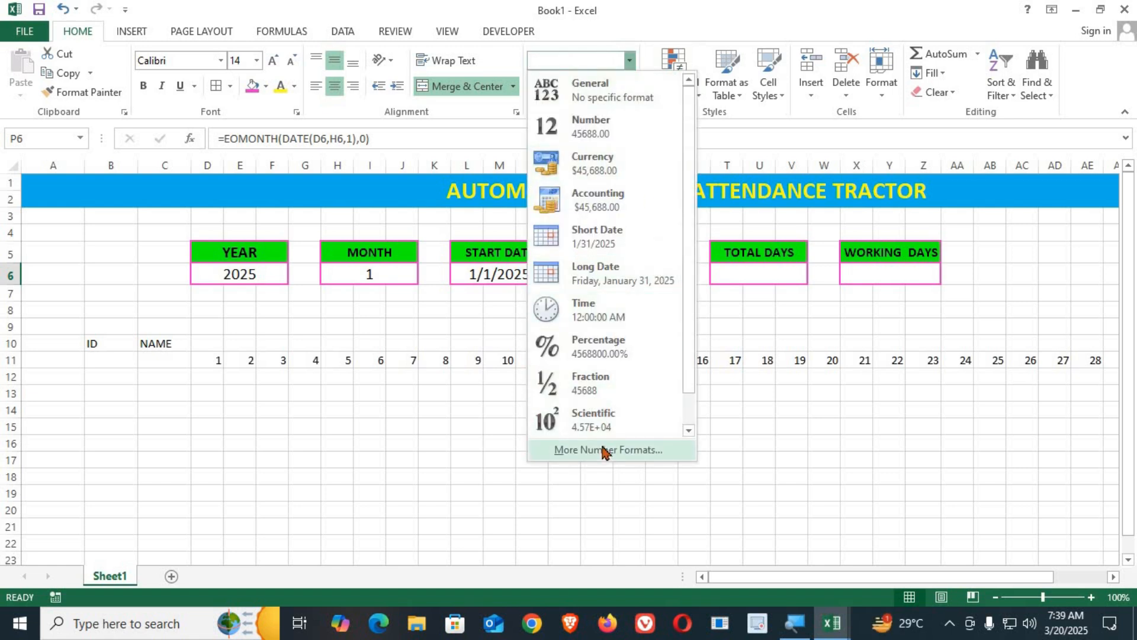
{"action": "left_click", "coordinate": [595, 240]}
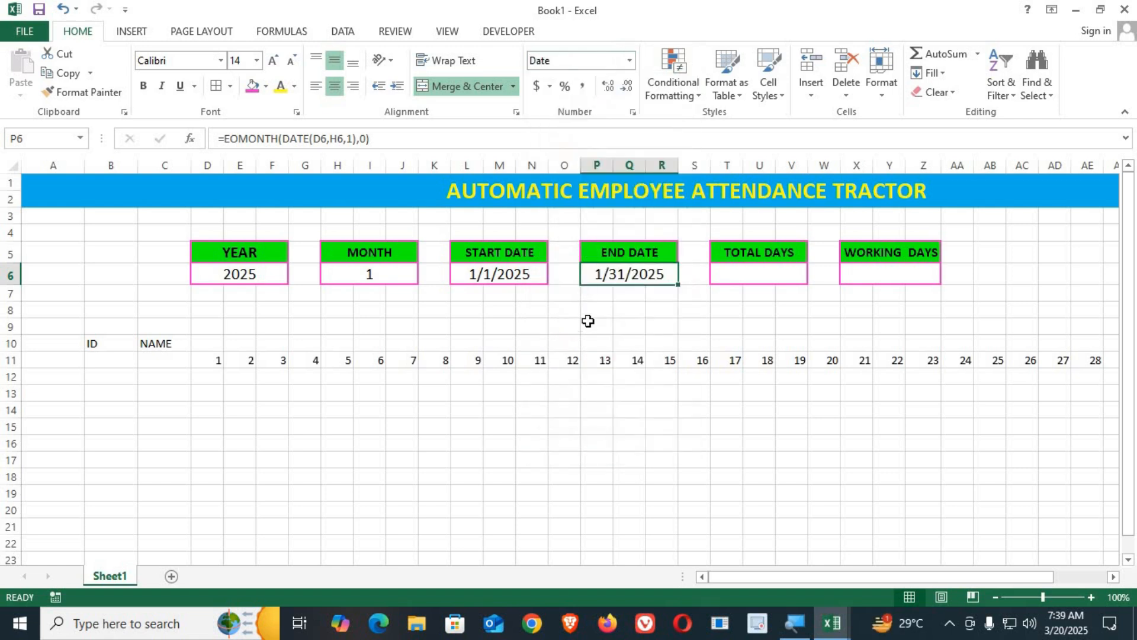
Apply the 14-Mar-12 date format to both the START DATE cell L6 and the END DATE cell P6.
{"action": "left_click", "coordinate": [513, 277]}
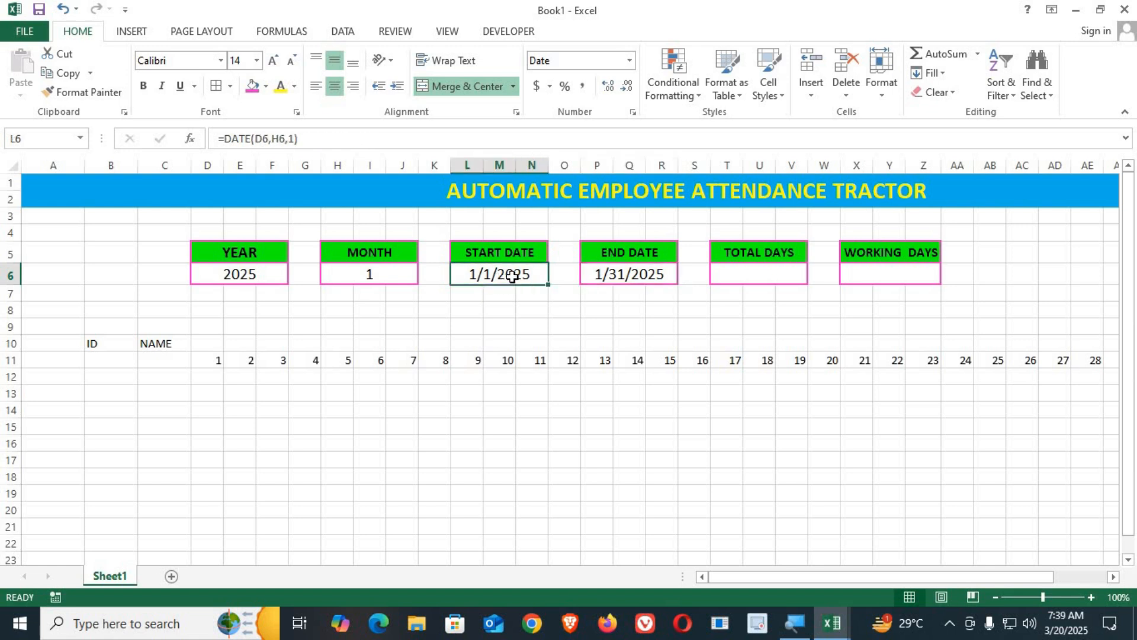
{"action": "left_click", "coordinate": [594, 280]}
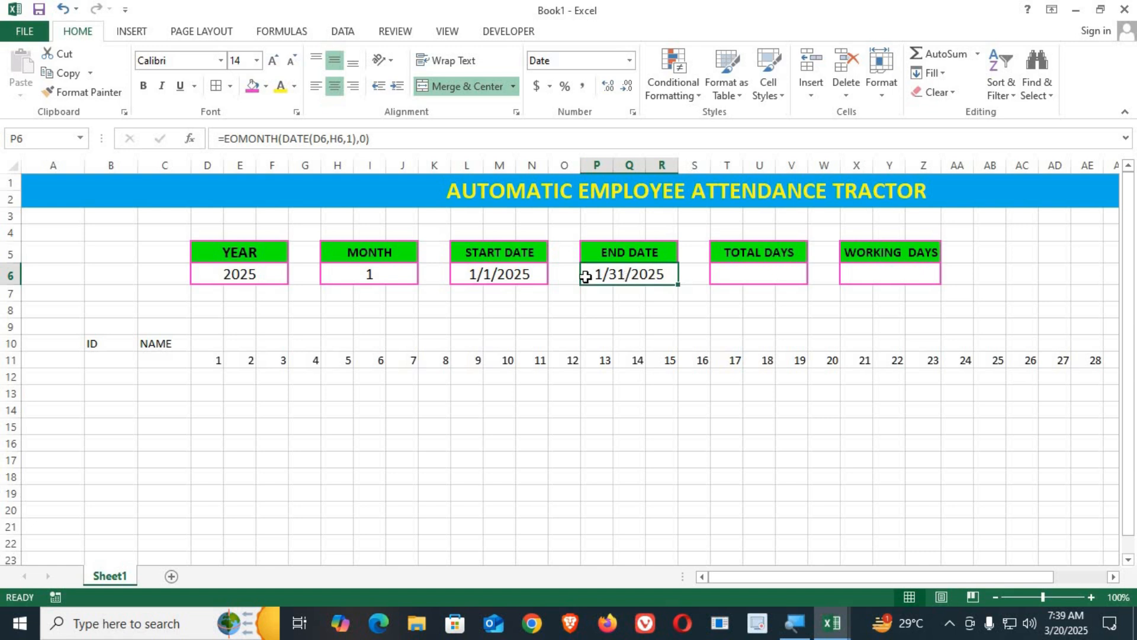
{"action": "left_click", "coordinate": [517, 274]}
{"action": "left_click", "coordinate": [591, 273], "text": "ctrl"}
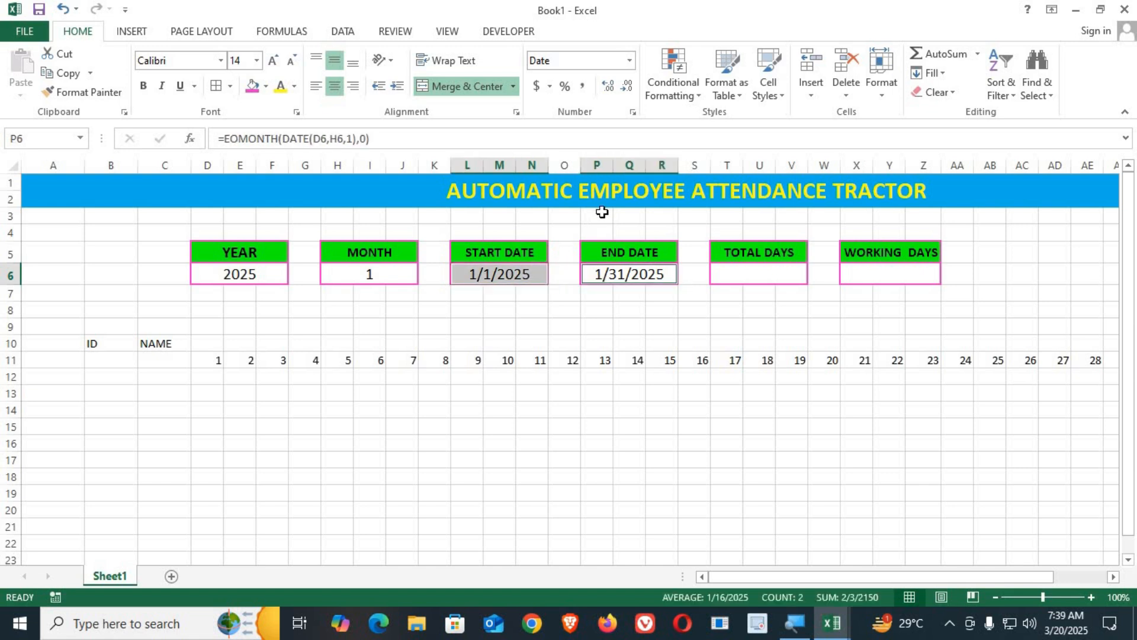
{"action": "left_click", "coordinate": [629, 61]}
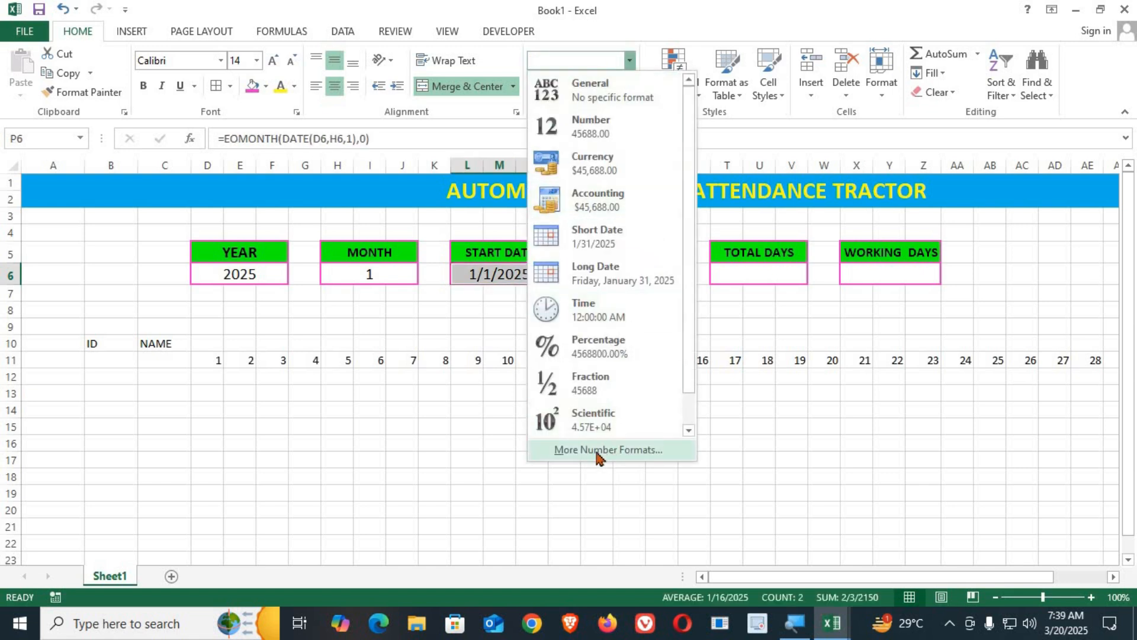
{"action": "left_click", "coordinate": [603, 451]}
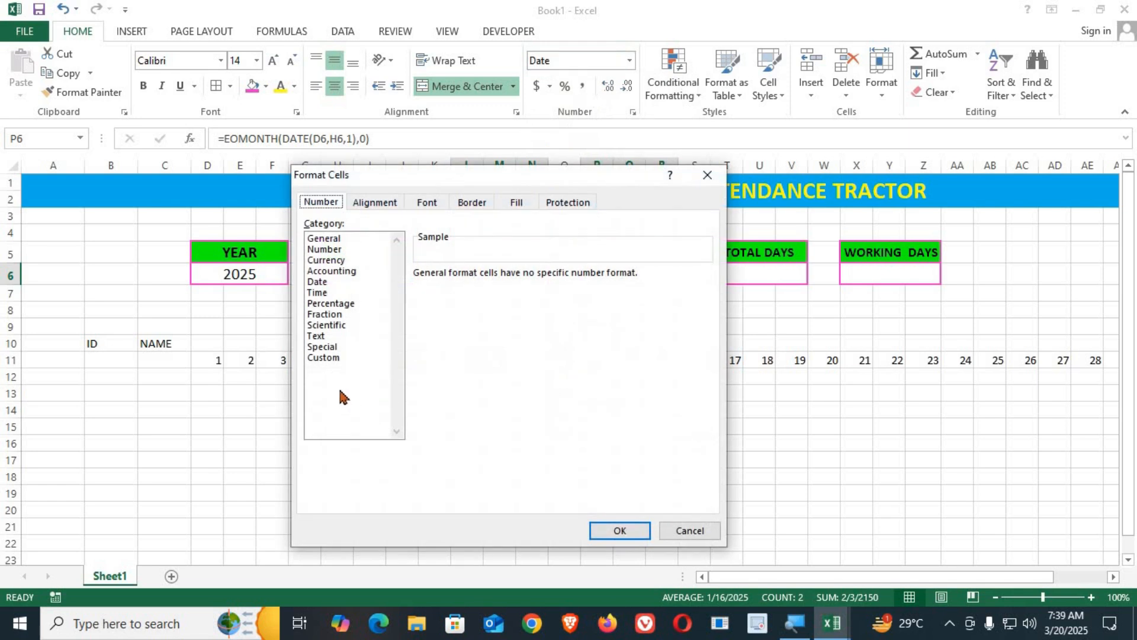
{"action": "left_click", "coordinate": [317, 283]}
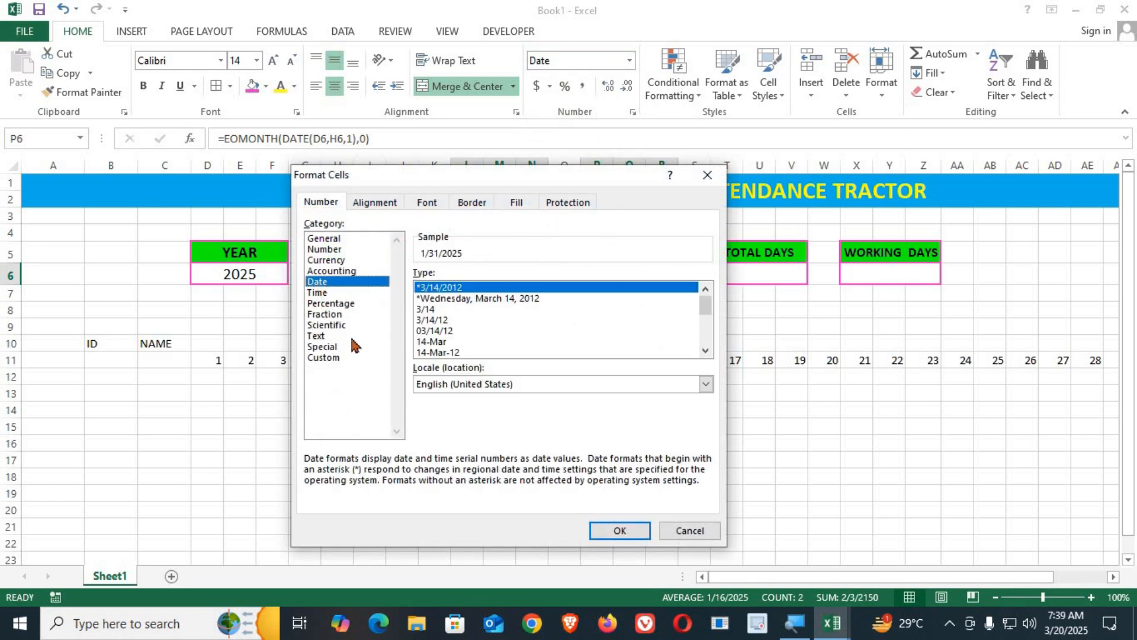
{"action": "left_click", "coordinate": [446, 353]}
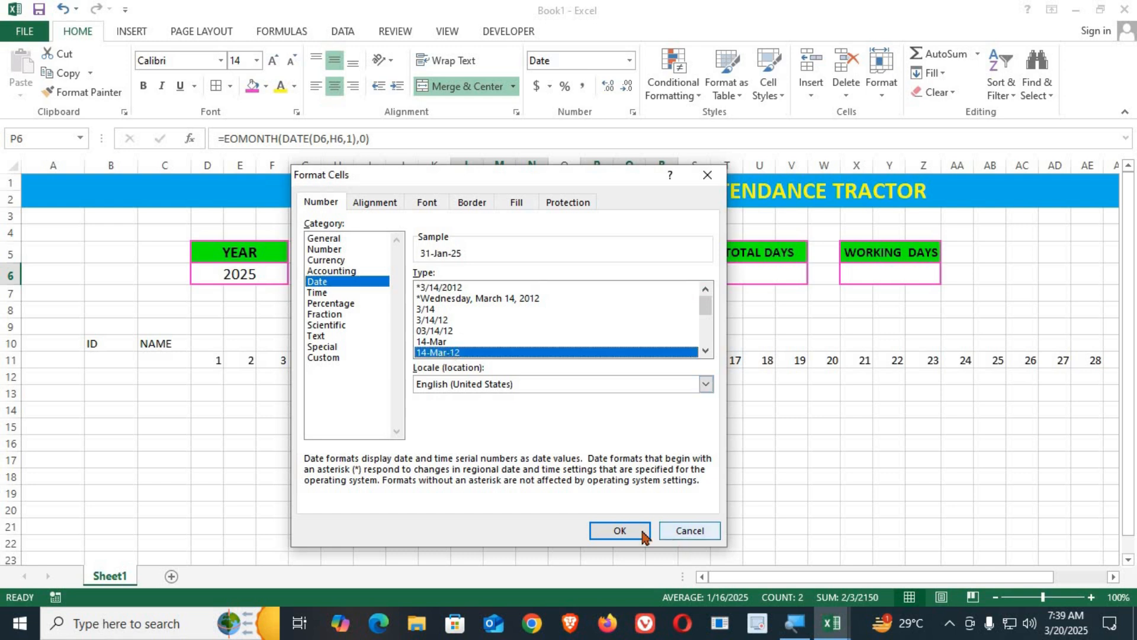
{"action": "left_click", "coordinate": [620, 531]}
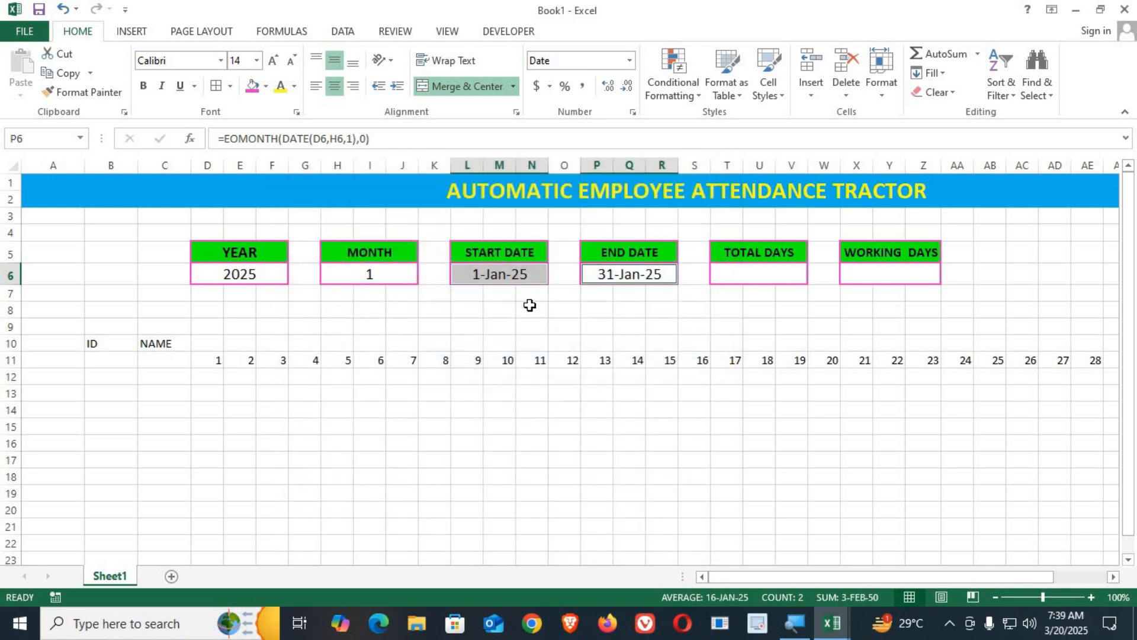
{"action": "left_click", "coordinate": [518, 294]}
{"action": "left_click", "coordinate": [490, 276]}
{"action": "left_click", "coordinate": [600, 276]}
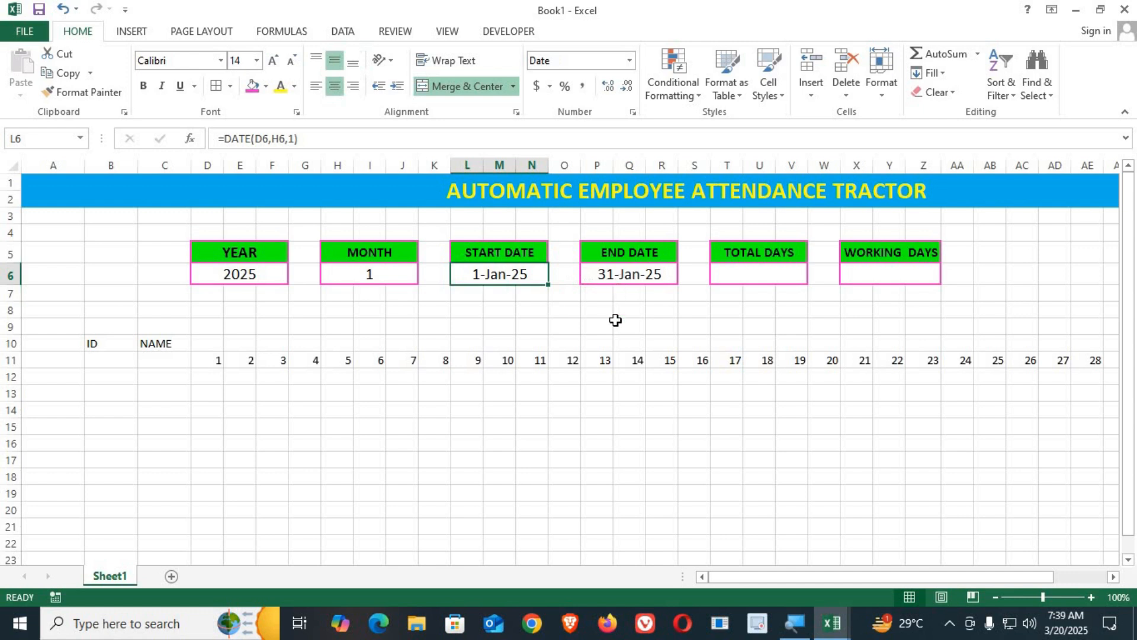
{"action": "left_click", "coordinate": [501, 277]}
{"action": "left_click", "coordinate": [619, 280]}
{"action": "left_click", "coordinate": [760, 276]}
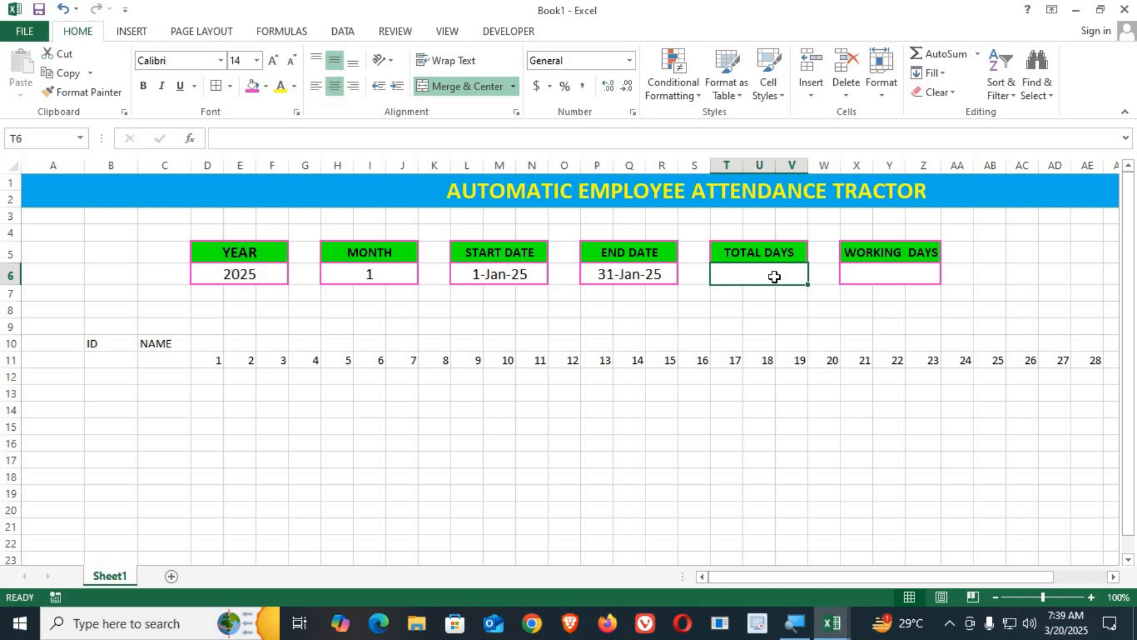
{"action": "type", "text": "=DA"}
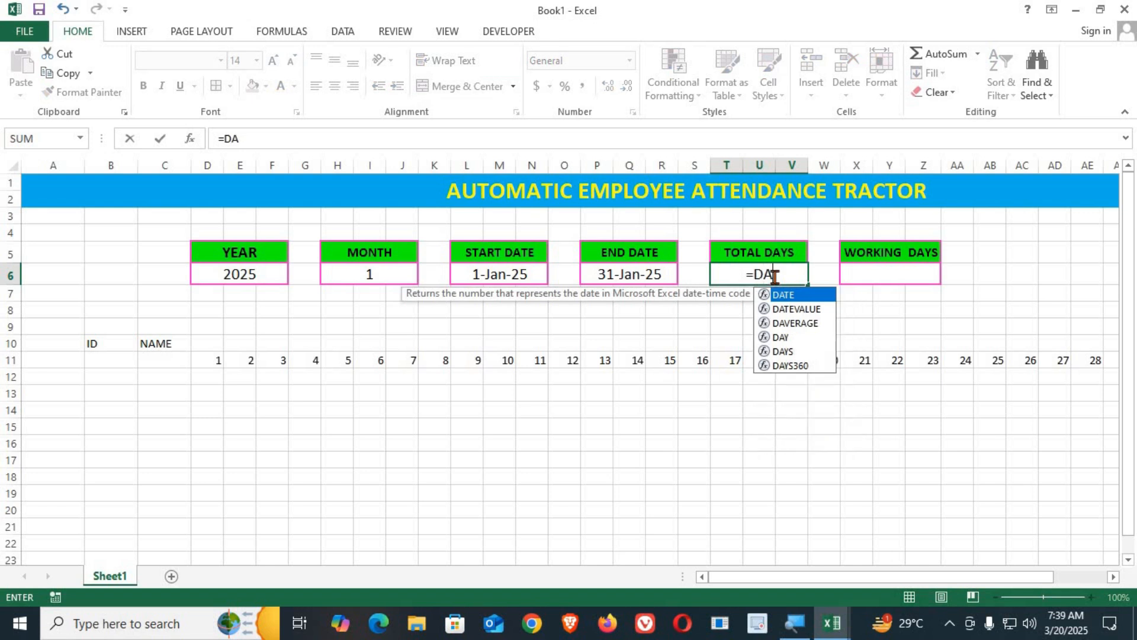
{"action": "type", "text": "Y("}
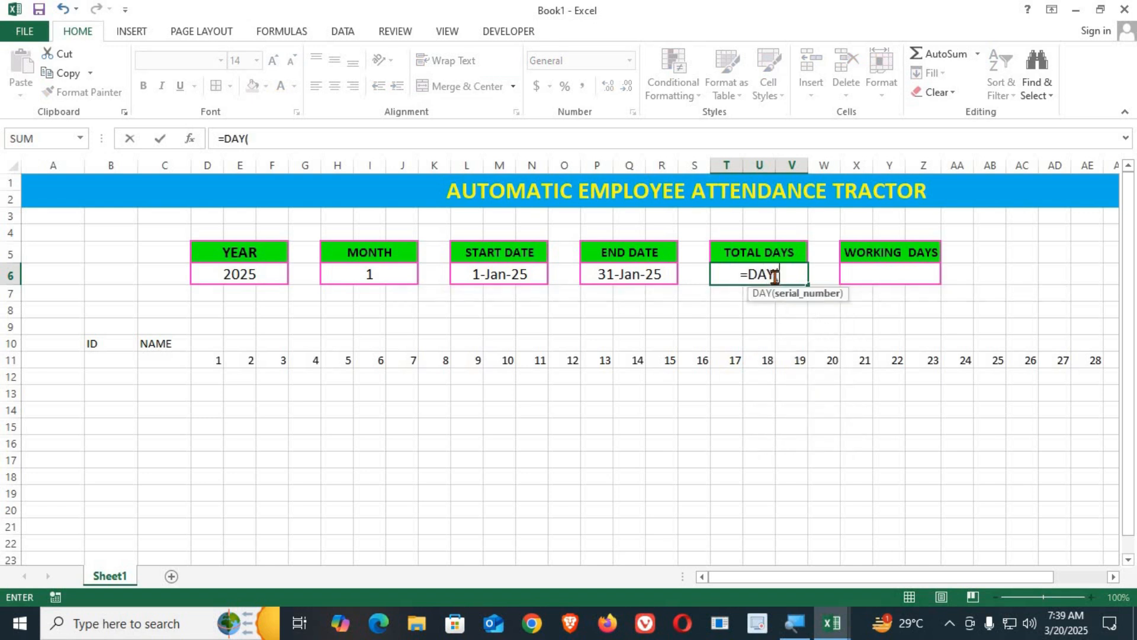
{"action": "type", "text": "EO"}
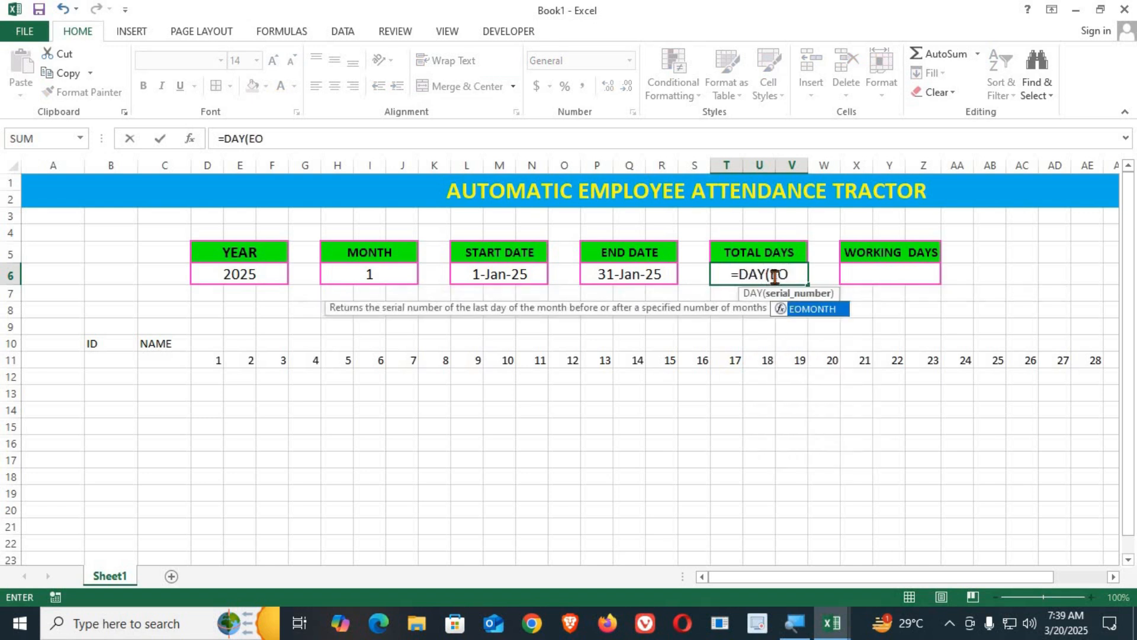
{"action": "key", "text": "Tab"}
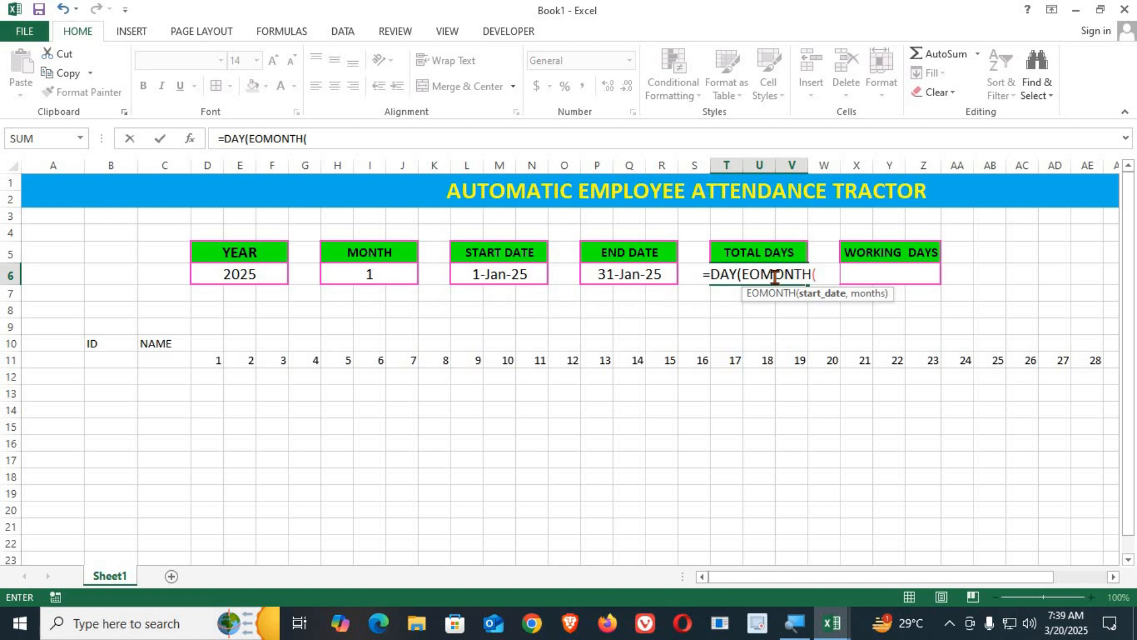
{"action": "type", "text": "DATE("}
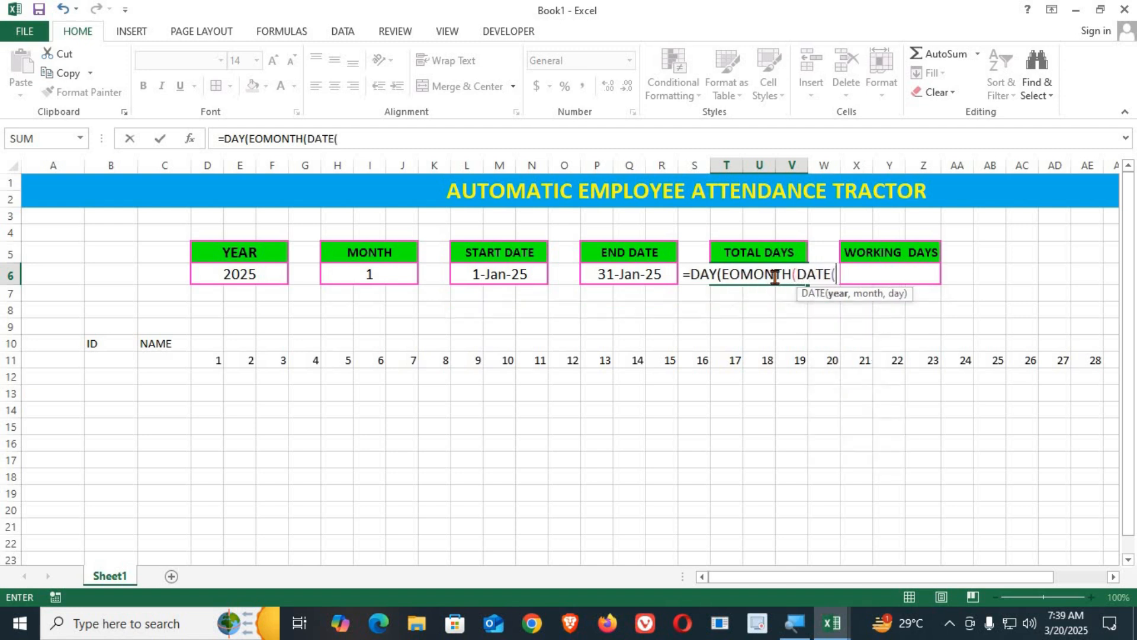
{"action": "left_click", "coordinate": [239, 264]}
{"action": "type", "text": ","}
{"action": "left_click", "coordinate": [354, 272]}
{"action": "type", "text": ","}
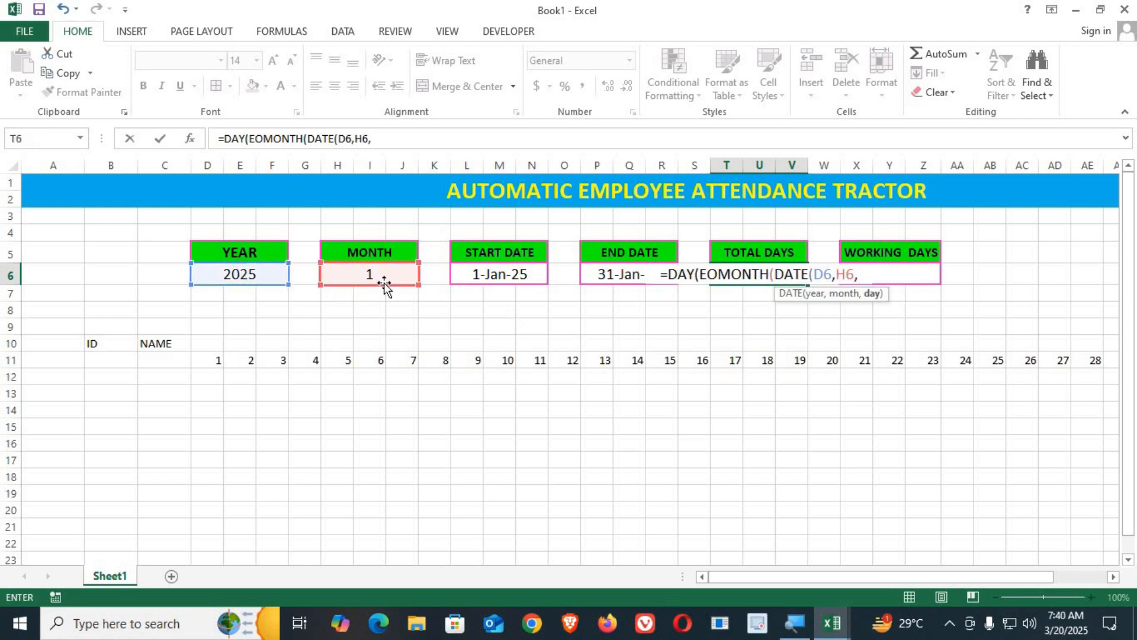
{"action": "type", "text": "1)"}
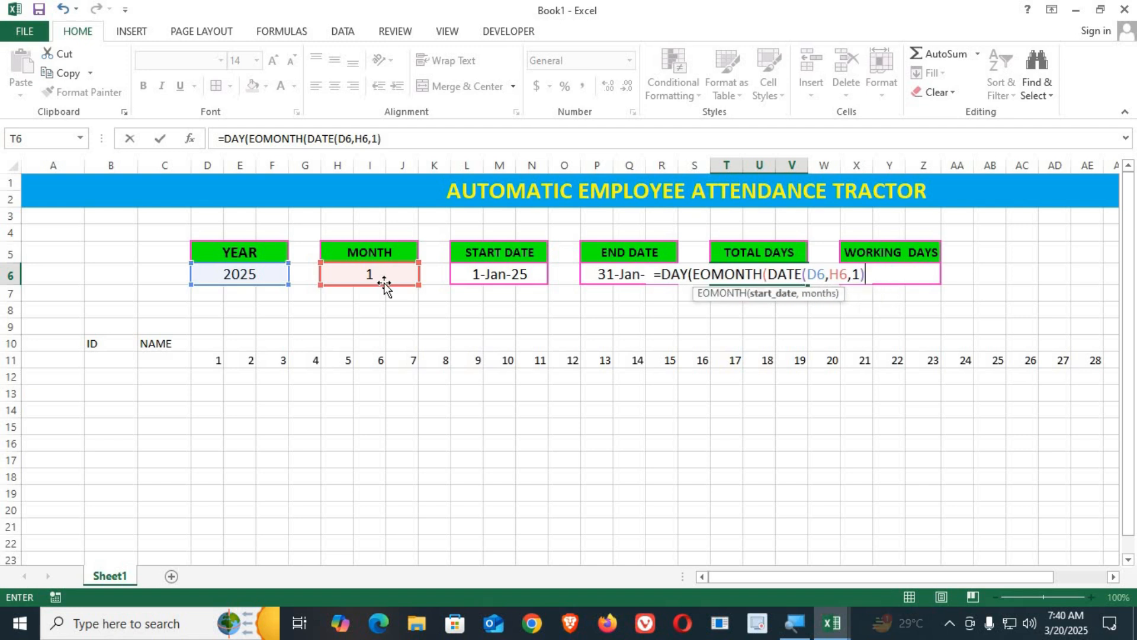
{"action": "type", "text": "0"}
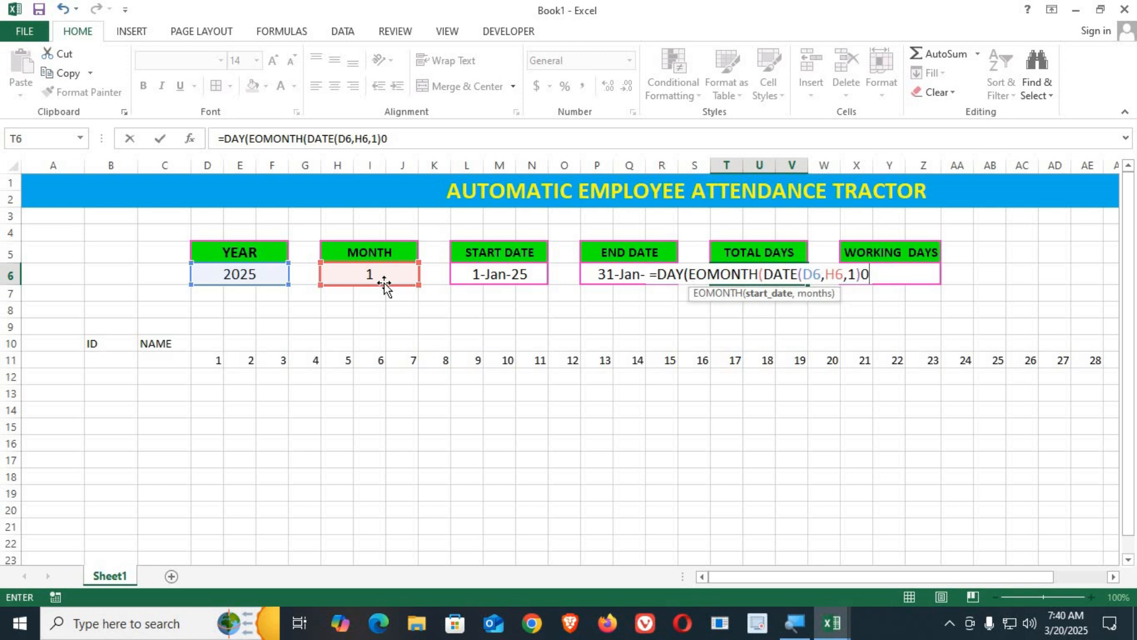
{"action": "type", "text": "))"}
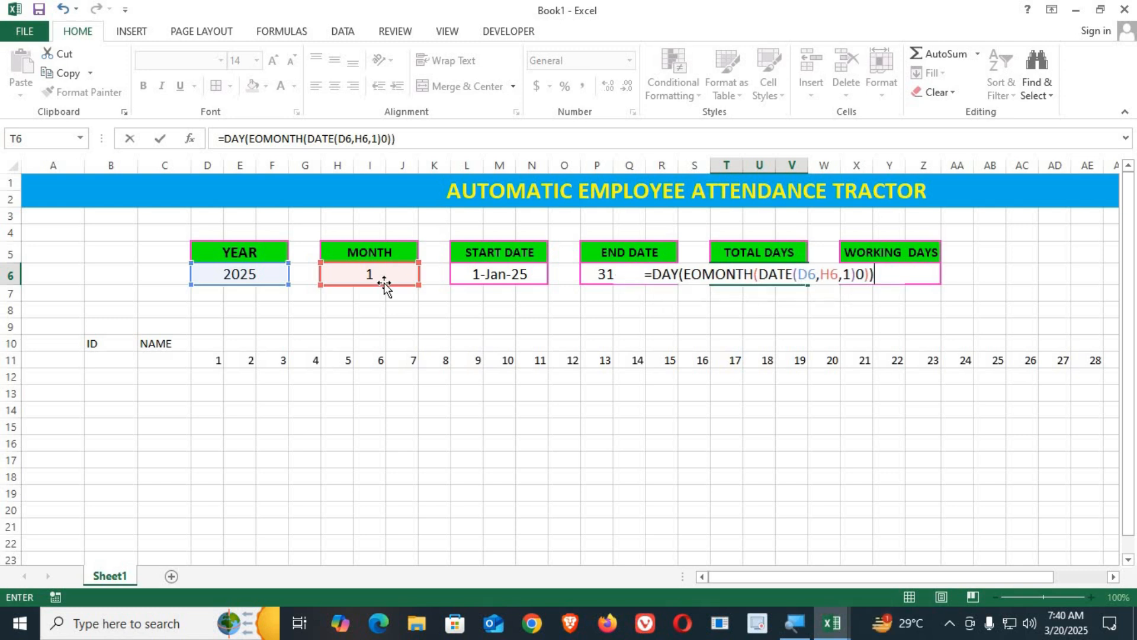
{"action": "key", "text": "Return"}
{"action": "key", "text": "Return"}
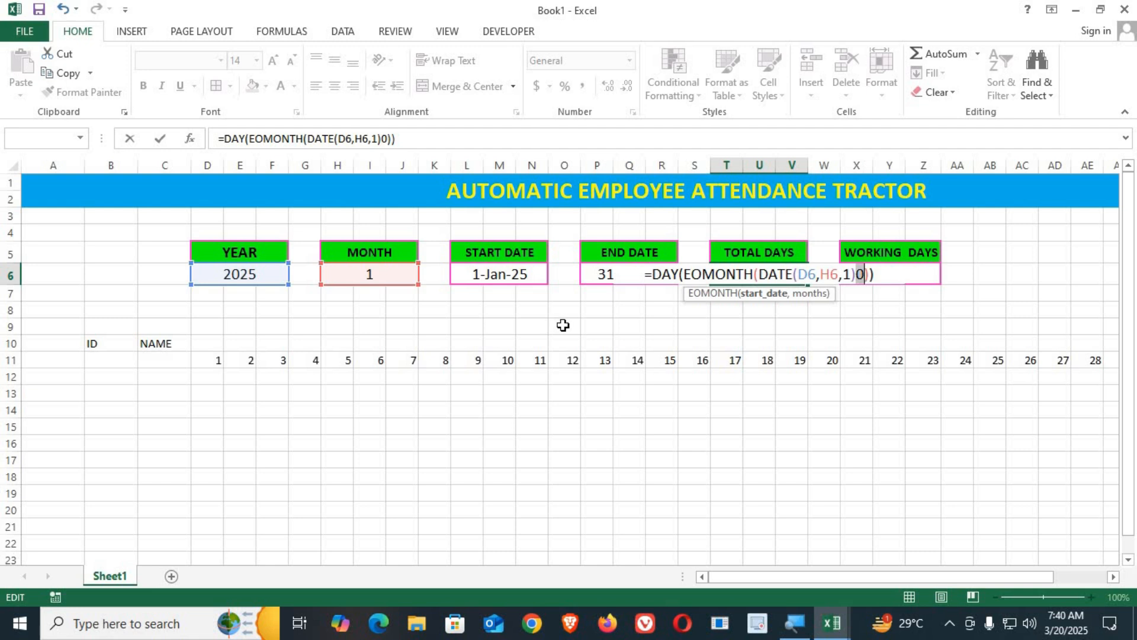
{"action": "left_click_drag", "start_coordinate": [659, 273], "coordinate": [858, 271]}
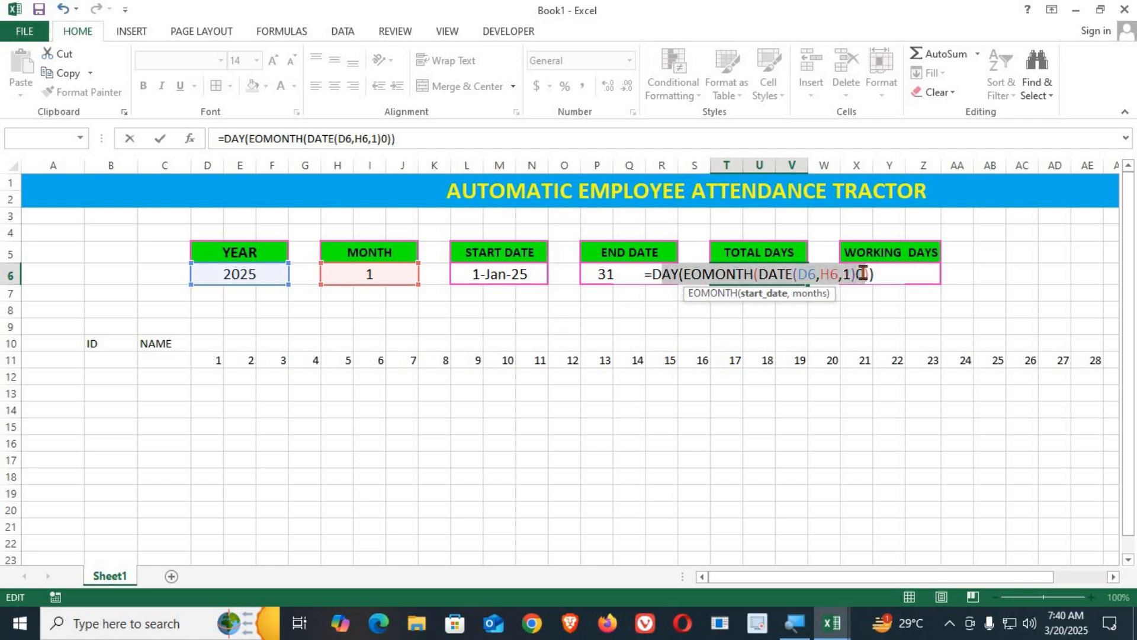
{"action": "key", "text": "BackSpace"}
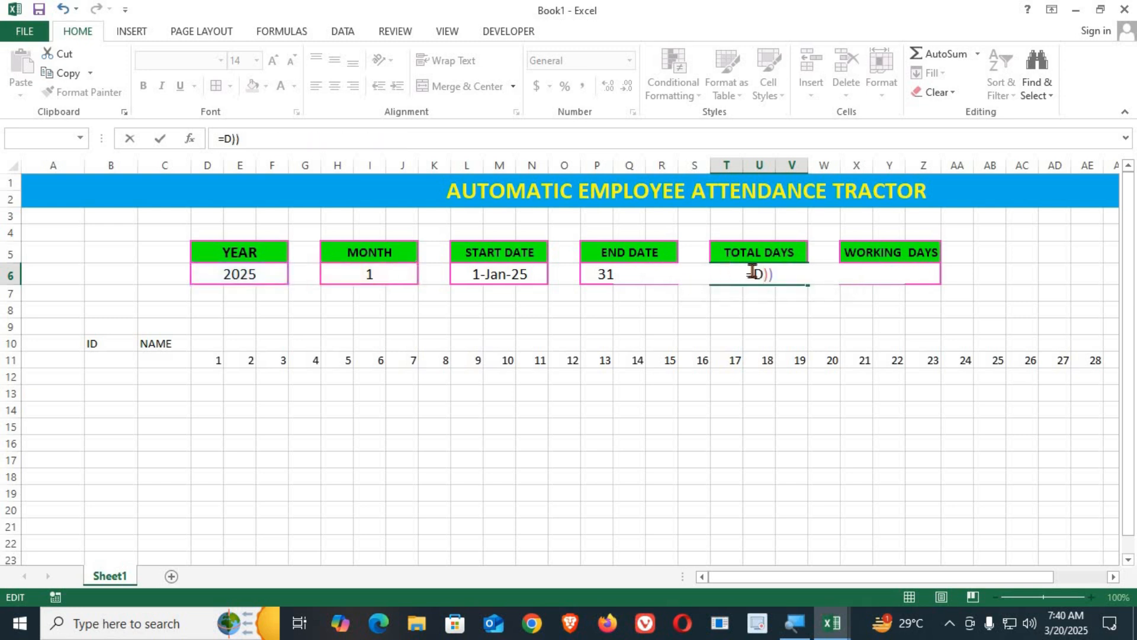
{"action": "key", "text": "BackSpace"}
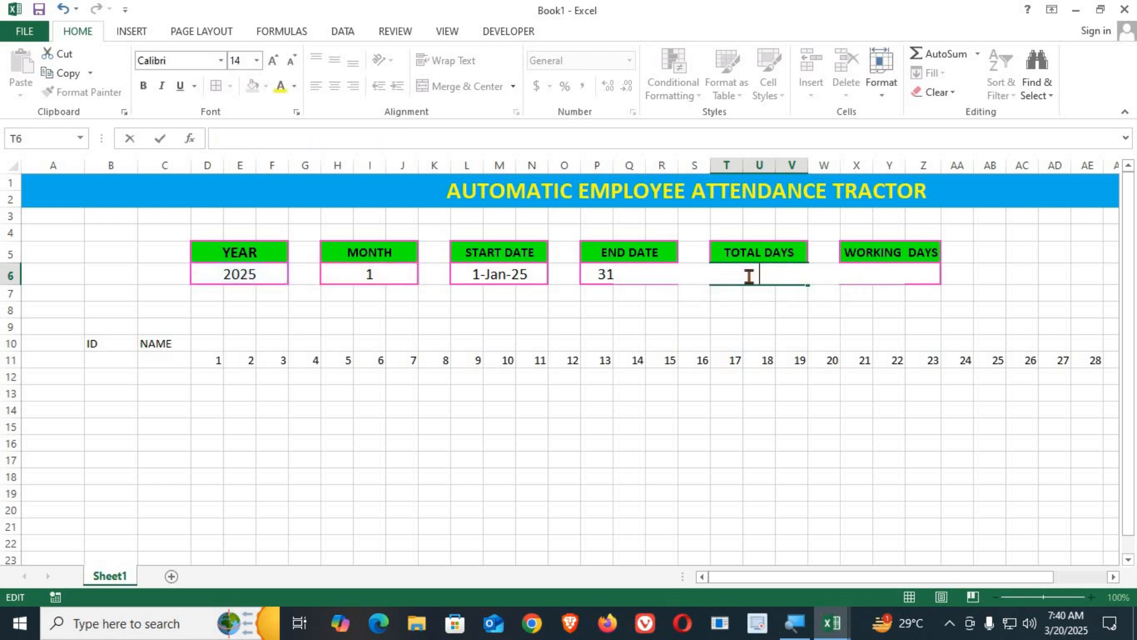
{"action": "key", "text": "Return"}
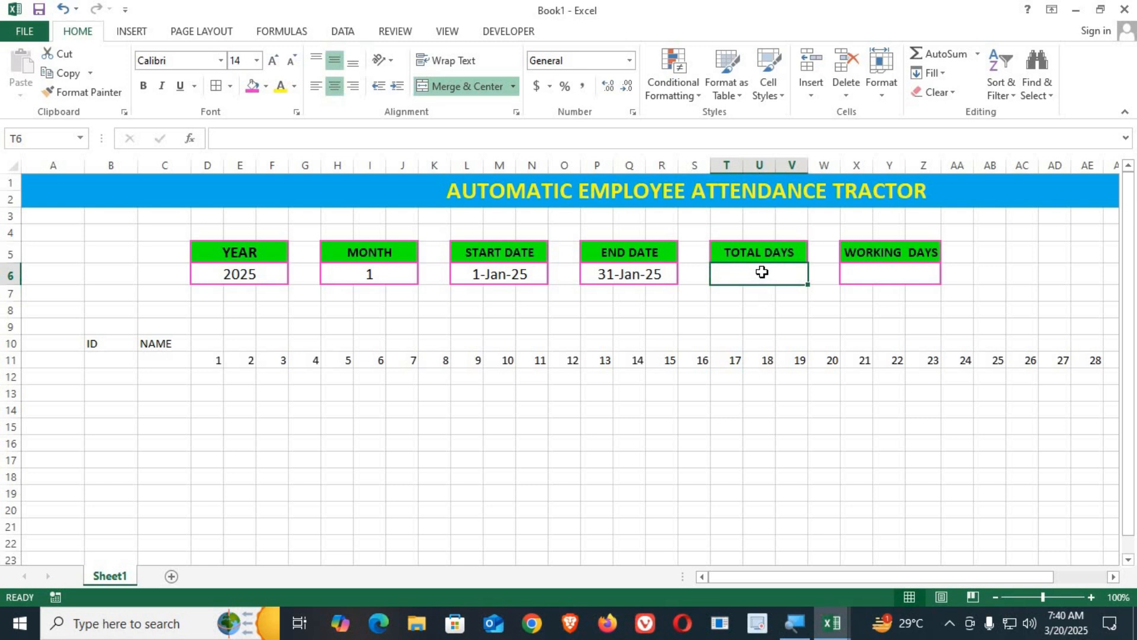
Enter the formula =DAY(EOMONTH(DATE(D6,H6,1),0)) in the TOTAL DAYS cell T6.
{"action": "type", "text": "="}
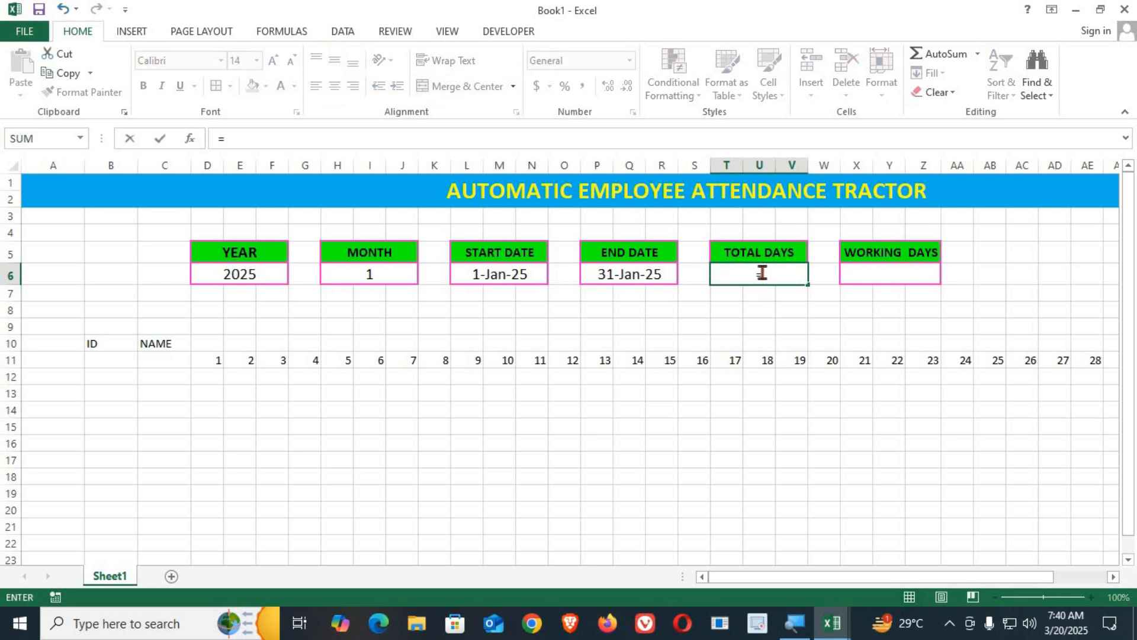
{"action": "type", "text": "DAY"}
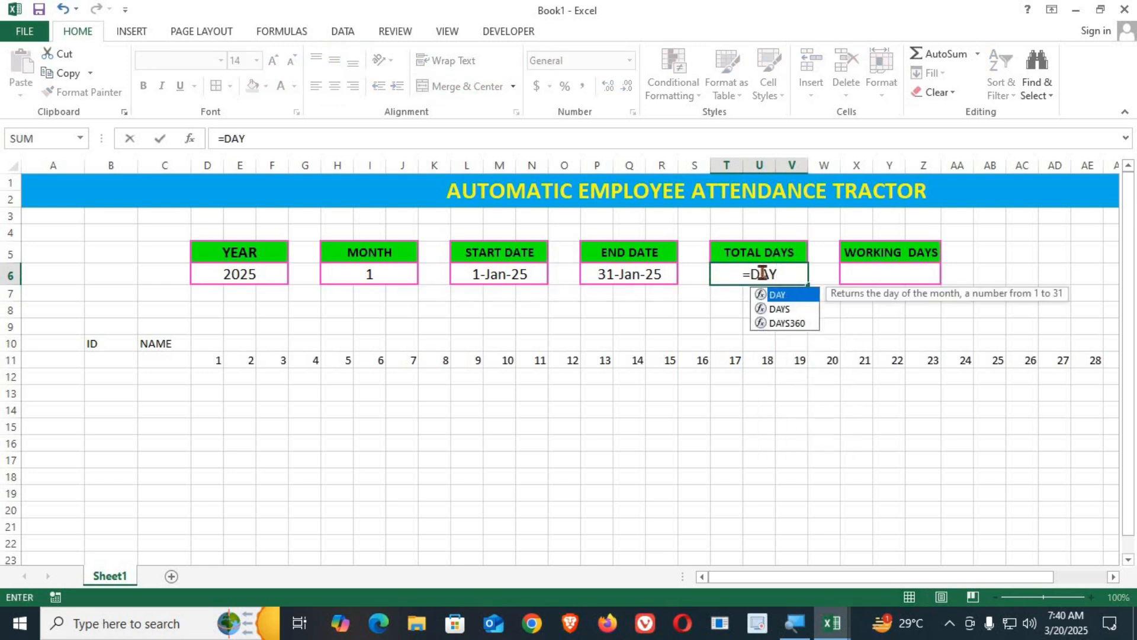
{"action": "type", "text": "(EO"}
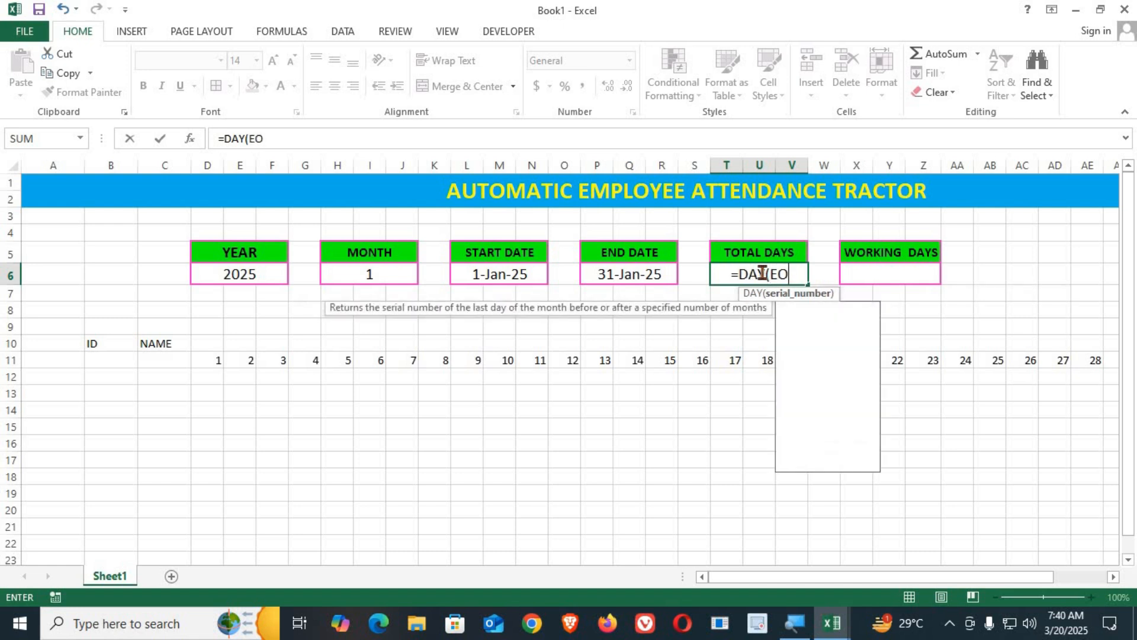
{"action": "key", "text": "Tab"}
{"action": "type", "text": "DATE("}
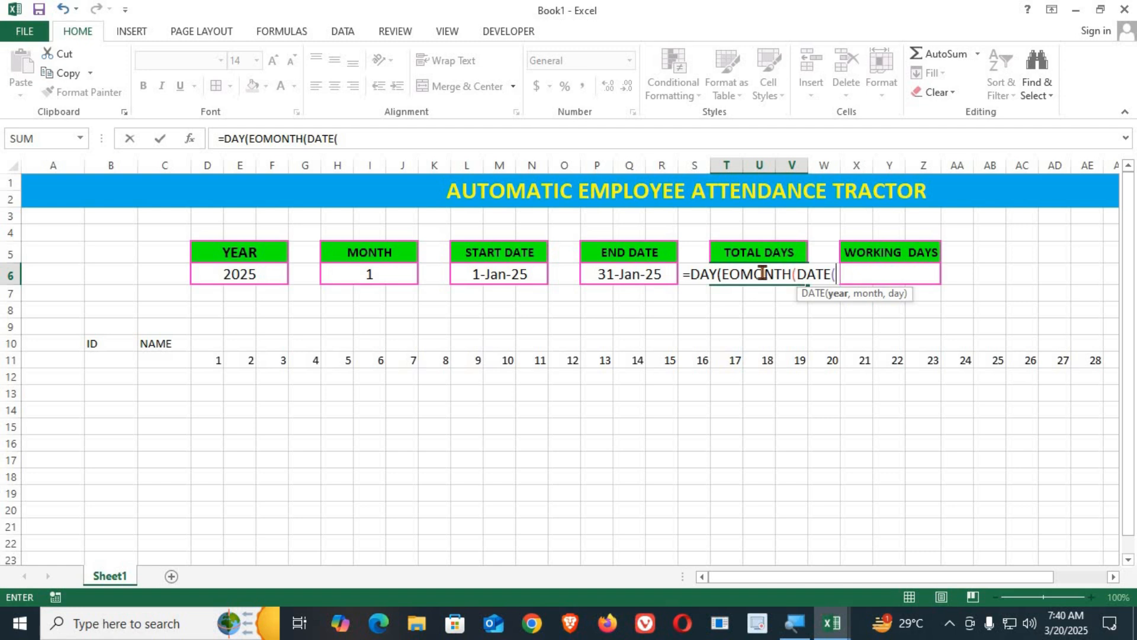
{"action": "left_click", "coordinate": [248, 260]}
{"action": "left_click", "coordinate": [247, 275]}
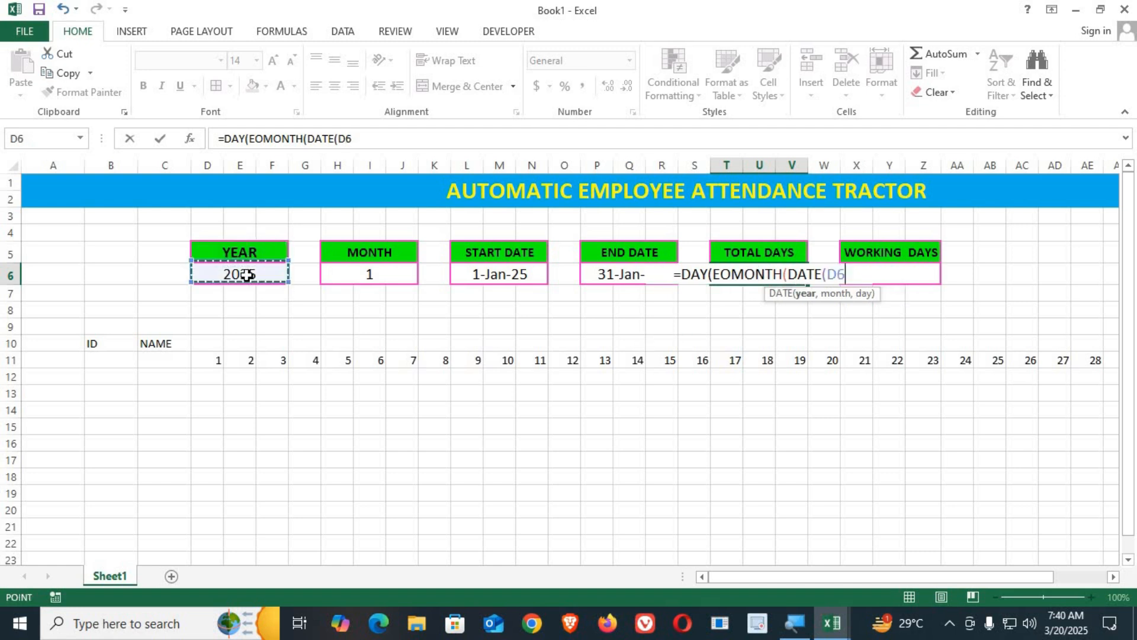
{"action": "type", "text": ","}
{"action": "left_click", "coordinate": [367, 272]}
{"action": "type", "text": ","}
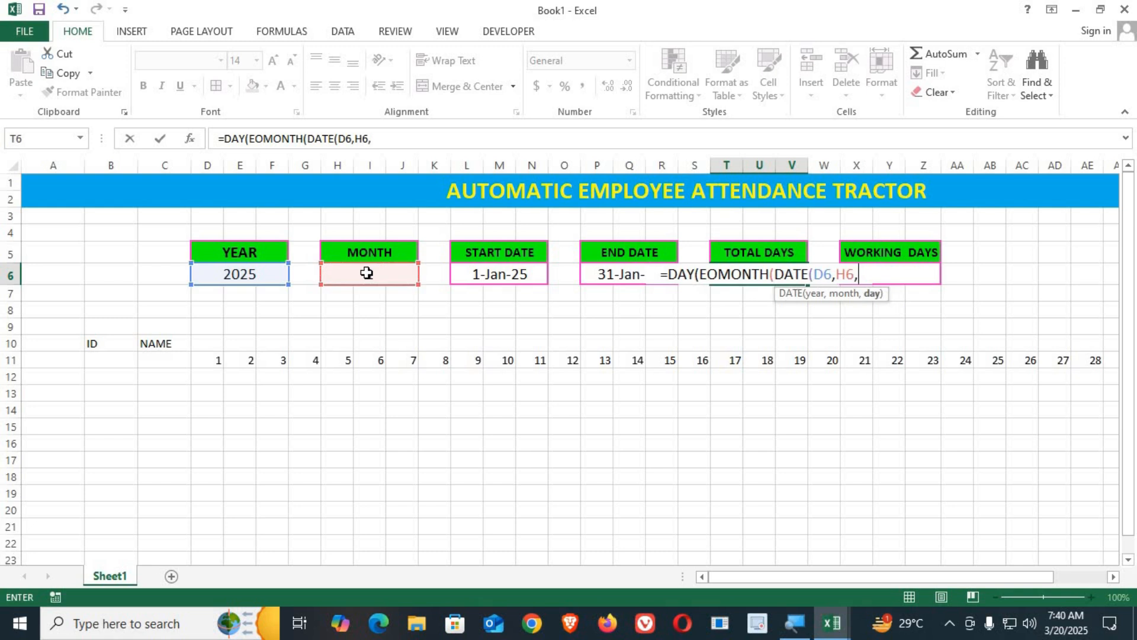
{"action": "type", "text": "1"}
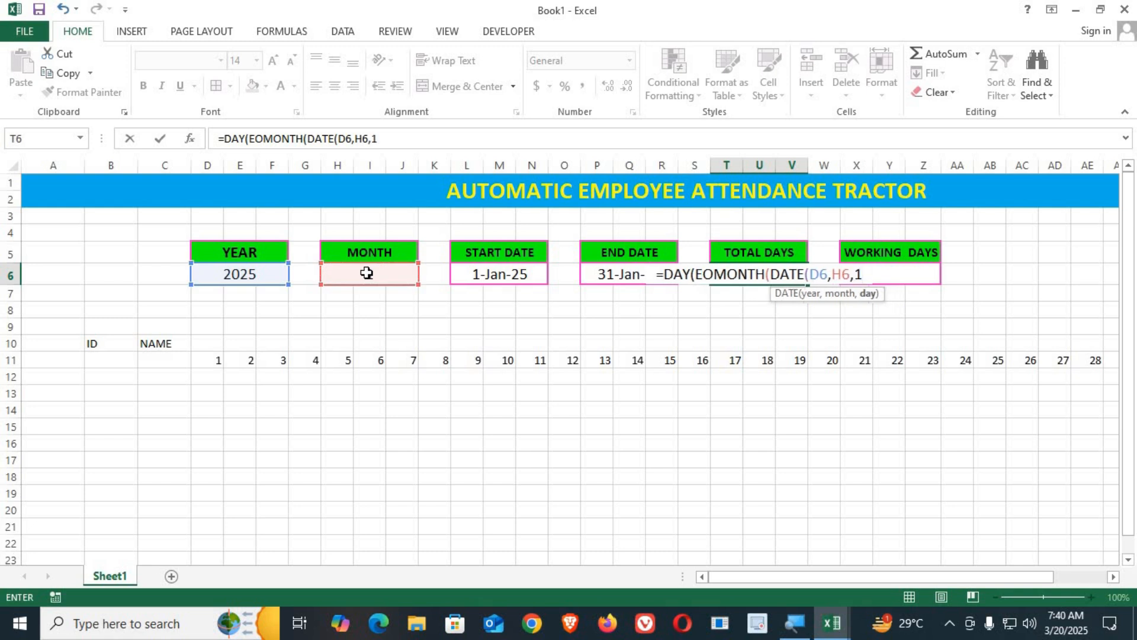
{"action": "type", "text": ")"}
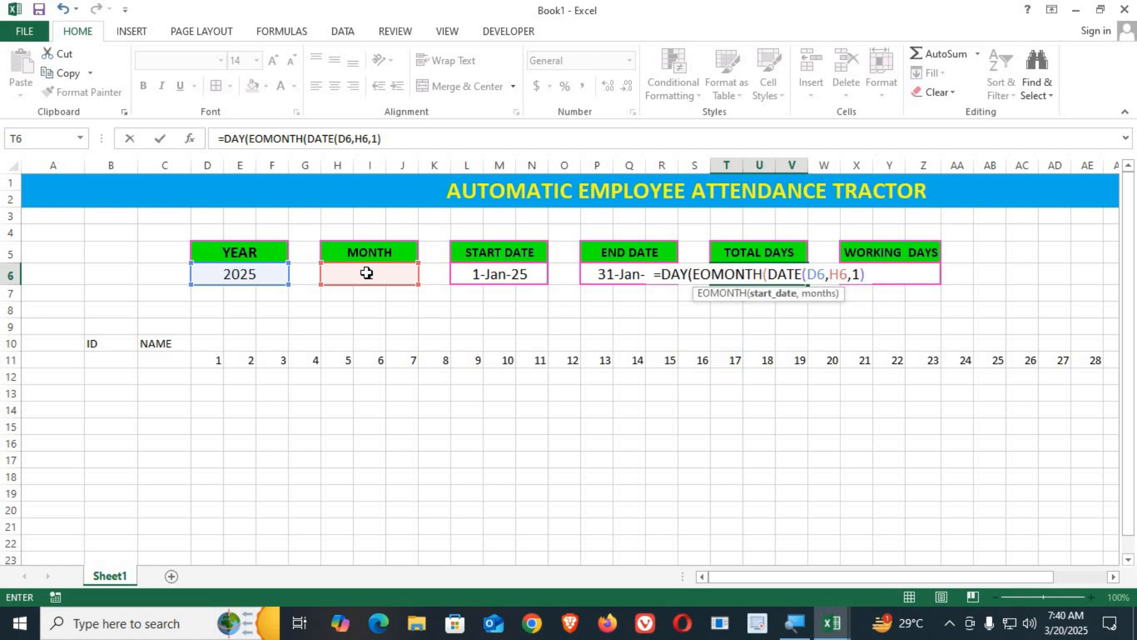
{"action": "type", "text": ","}
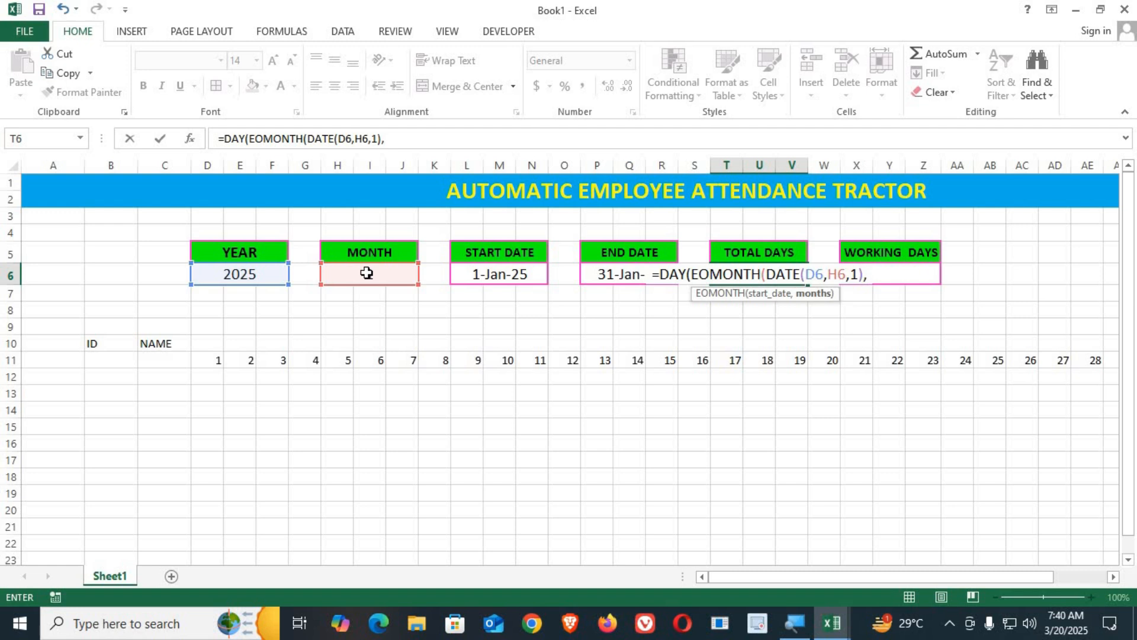
{"action": "type", "text": "0"}
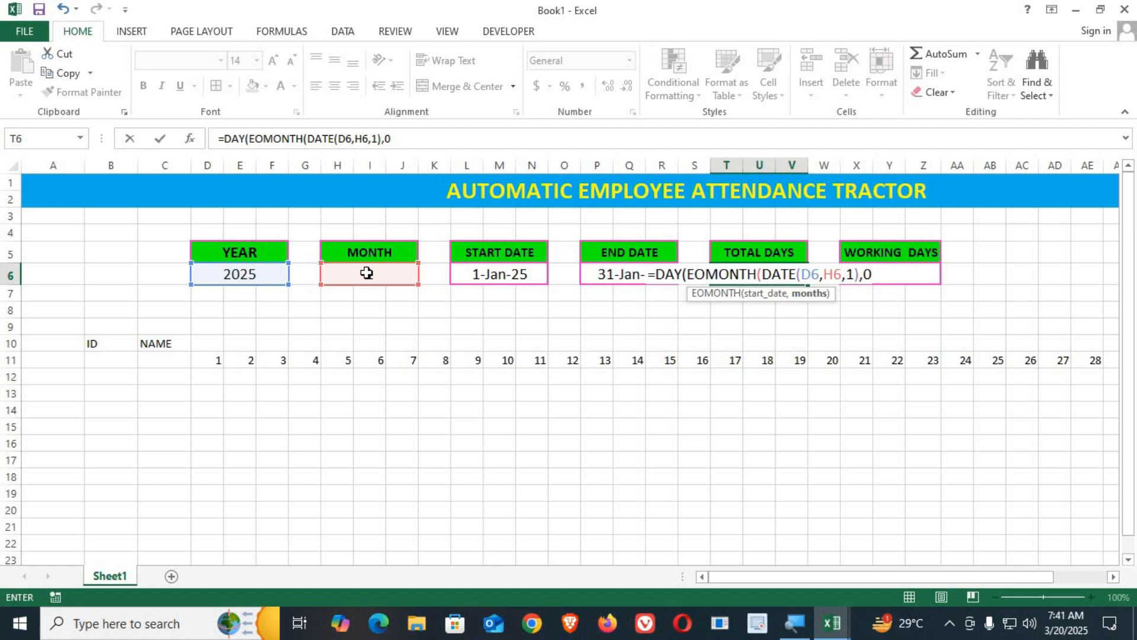
{"action": "type", "text": "))"}
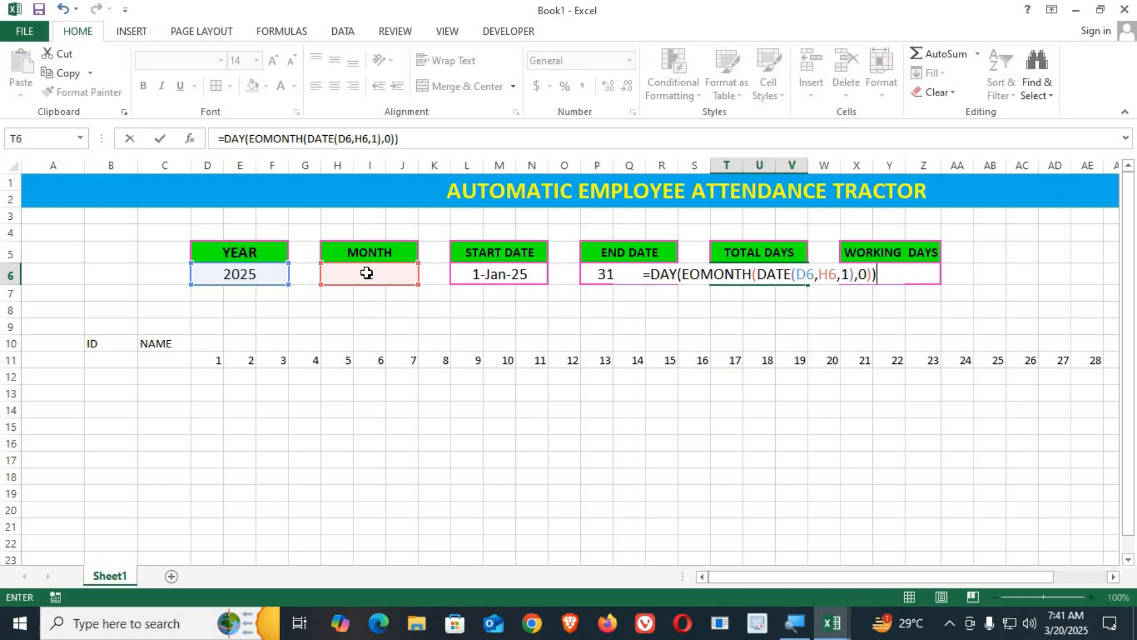
{"action": "key", "text": "Return"}
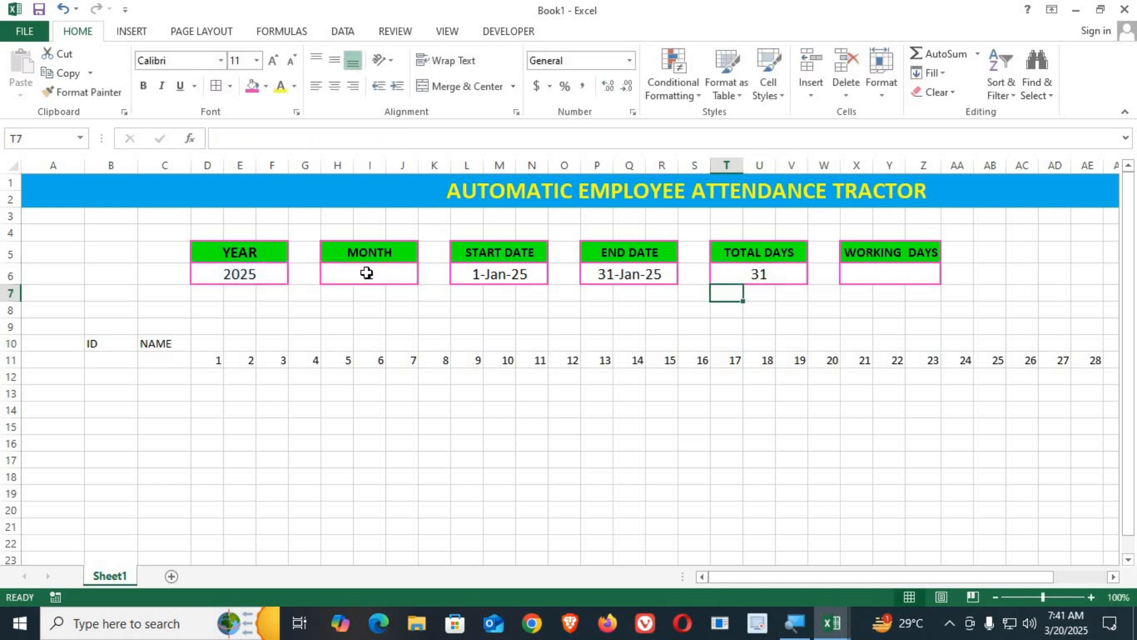
{"action": "left_click", "coordinate": [753, 276]}
{"action": "left_click", "coordinate": [510, 274]}
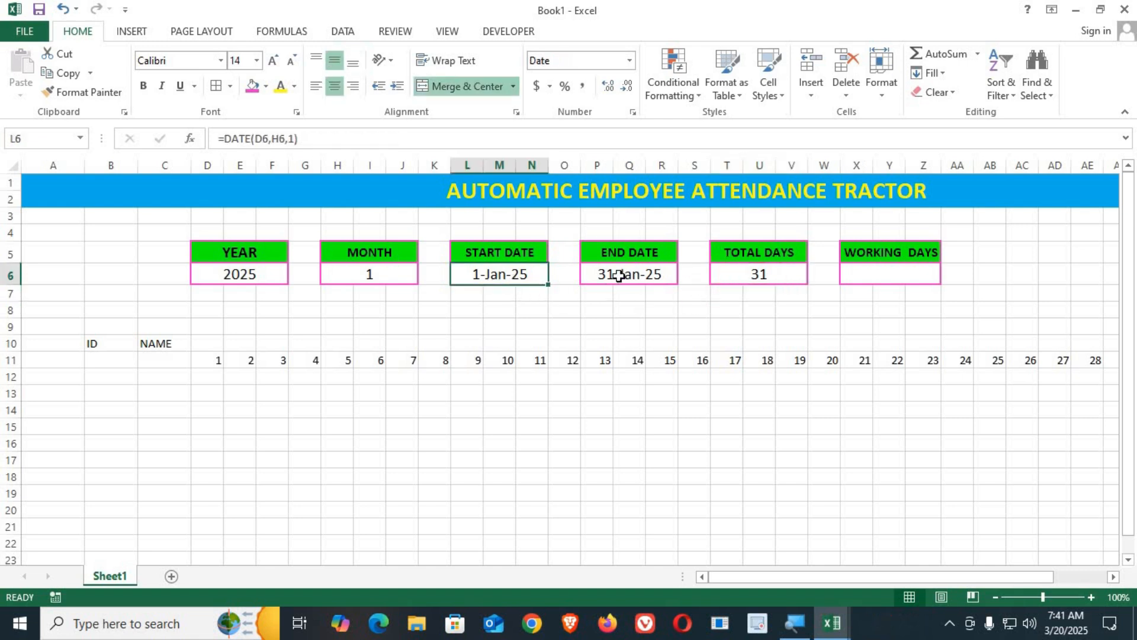
{"action": "left_click", "coordinate": [617, 276]}
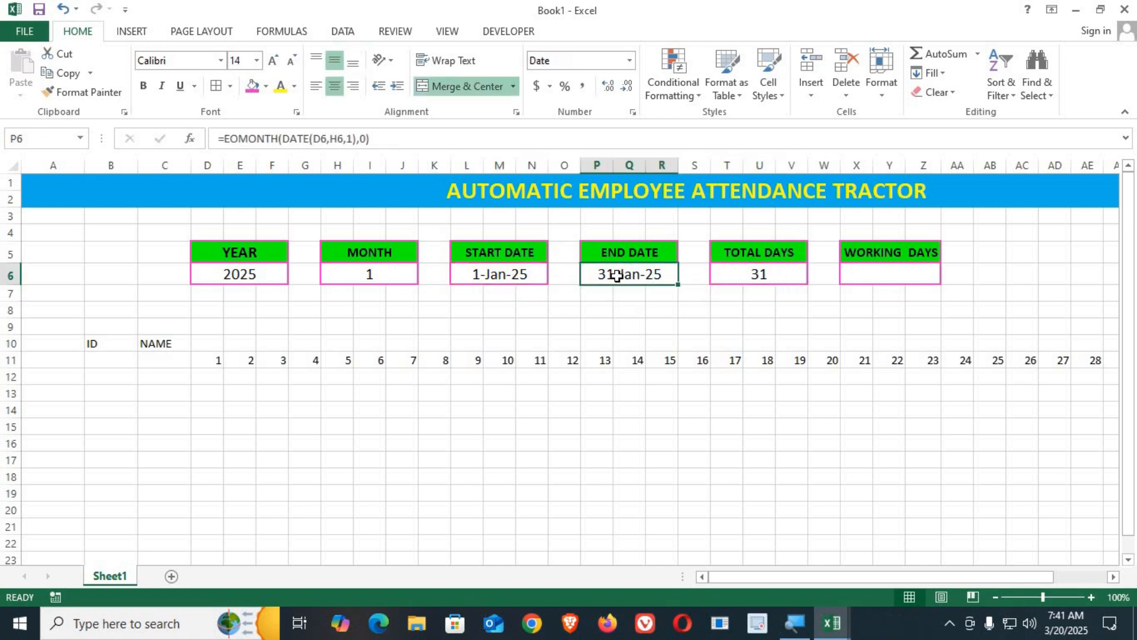
Enter the formula =NETWORKDAYS(L6,P6) in the WORKING DAYS cell X6.
{"action": "left_click", "coordinate": [849, 274]}
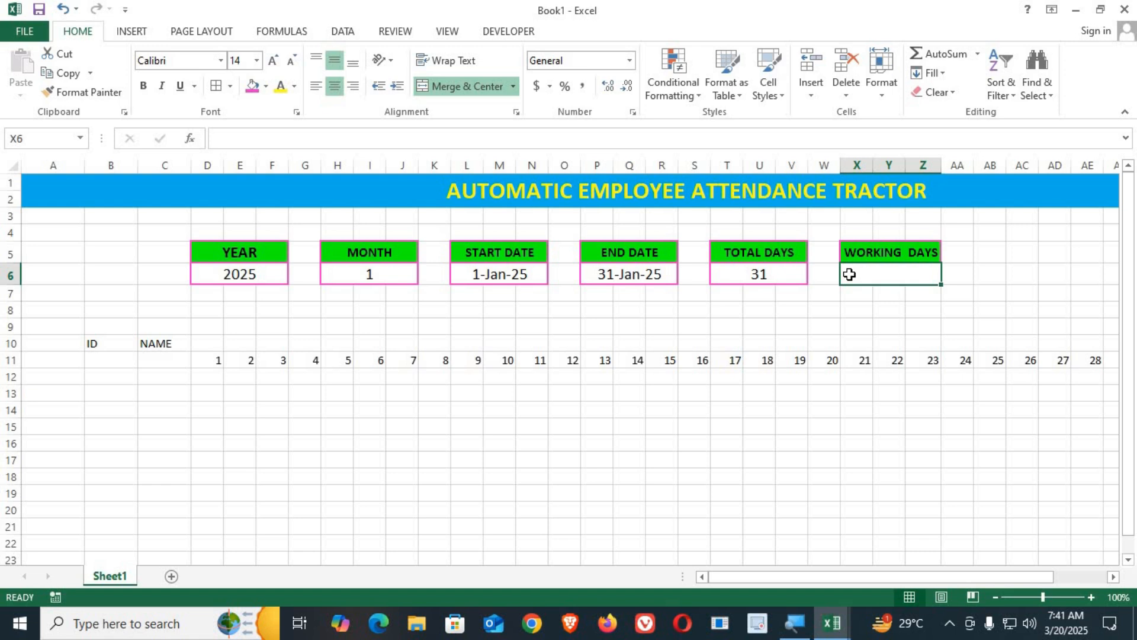
{"action": "type", "text": "="}
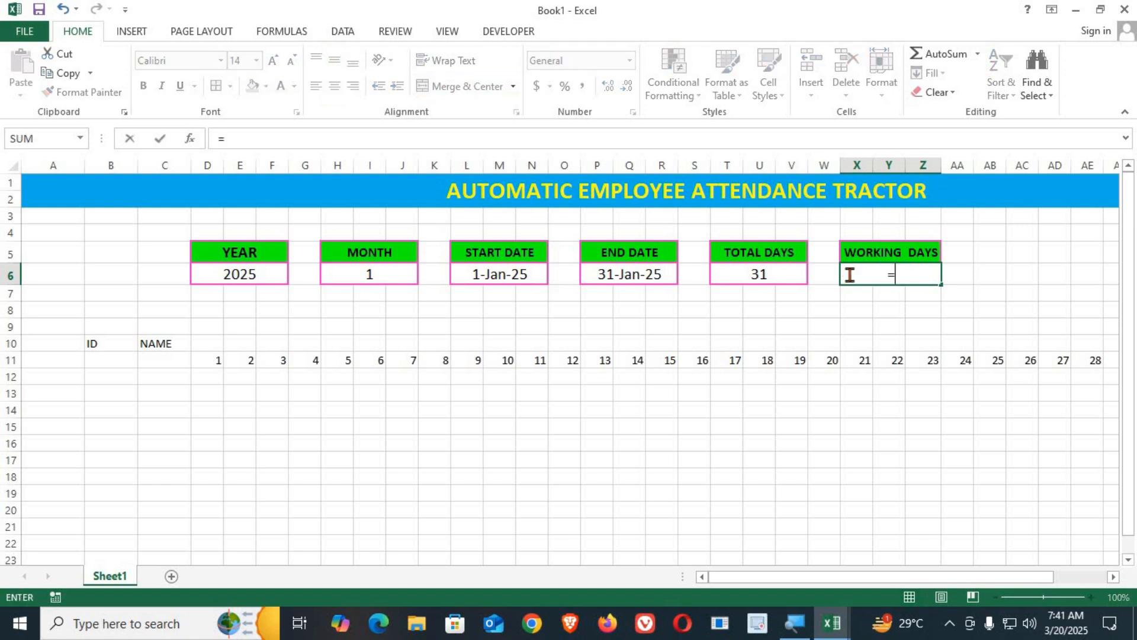
{"action": "type", "text": "NET"}
{"action": "key", "text": "BackSpace"}
{"action": "key", "text": "Down"}
{"action": "key", "text": "Tab"}
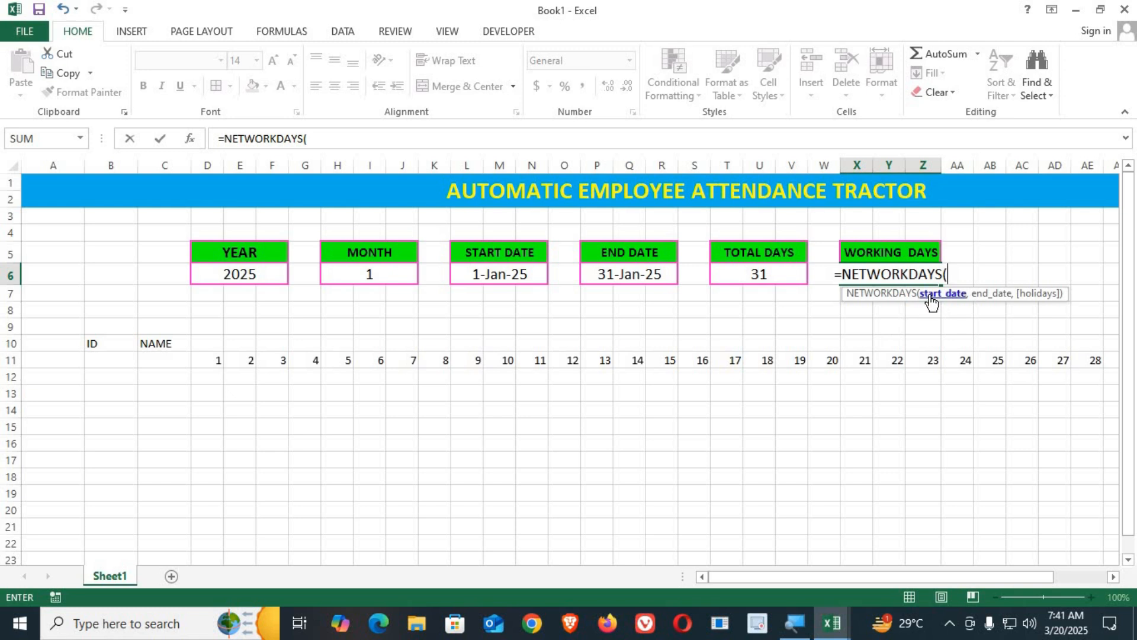
{"action": "left_click", "coordinate": [529, 279]}
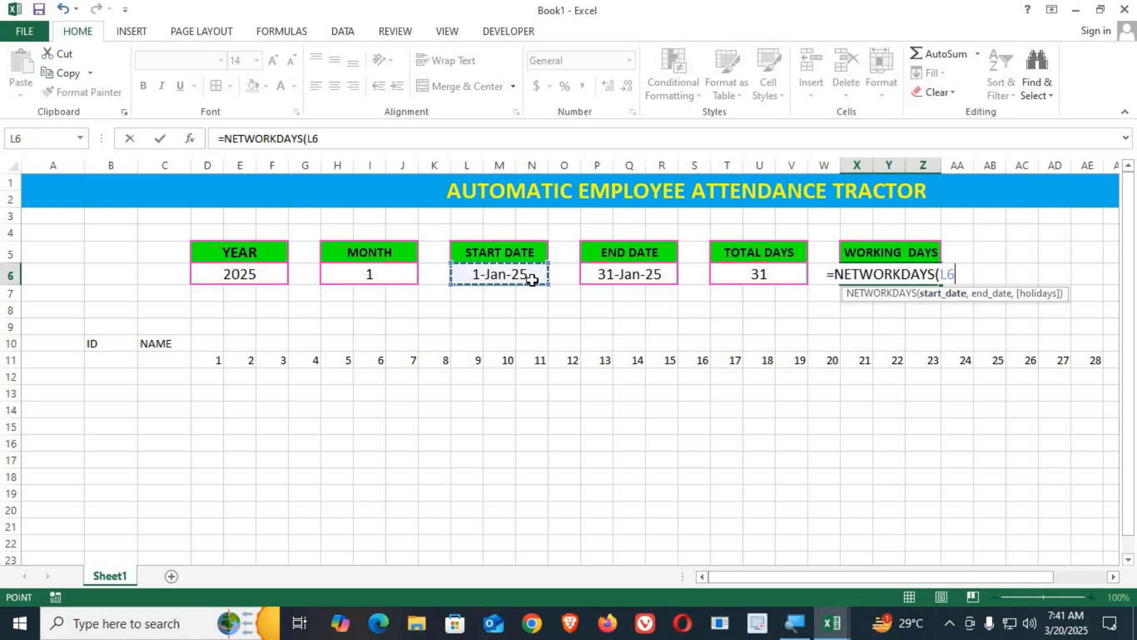
{"action": "type", "text": ","}
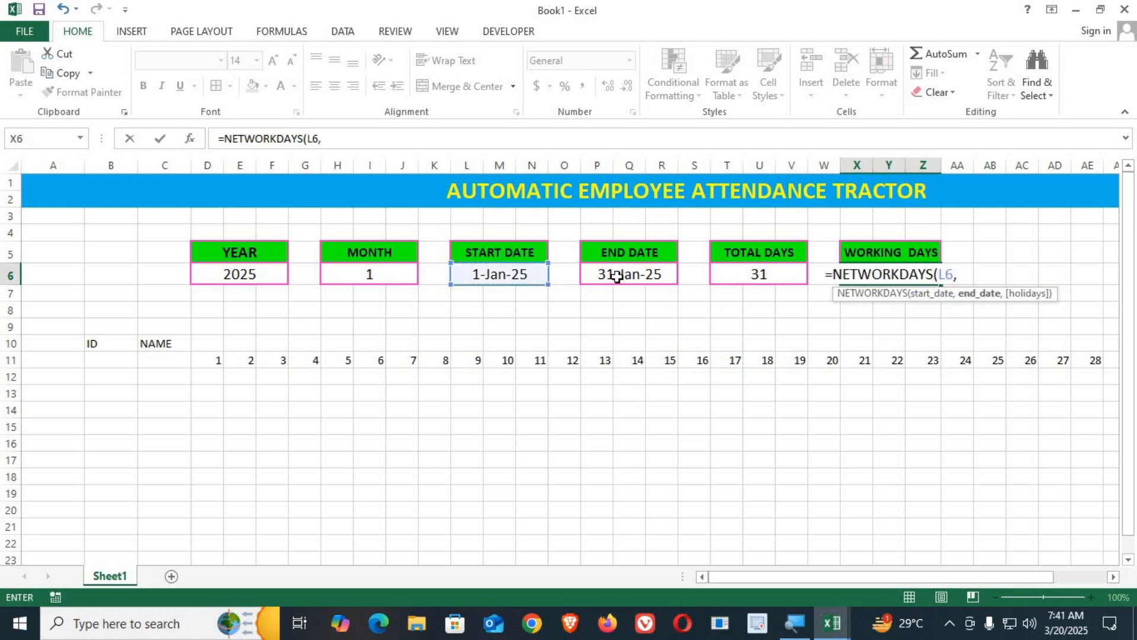
{"action": "left_click", "coordinate": [621, 276]}
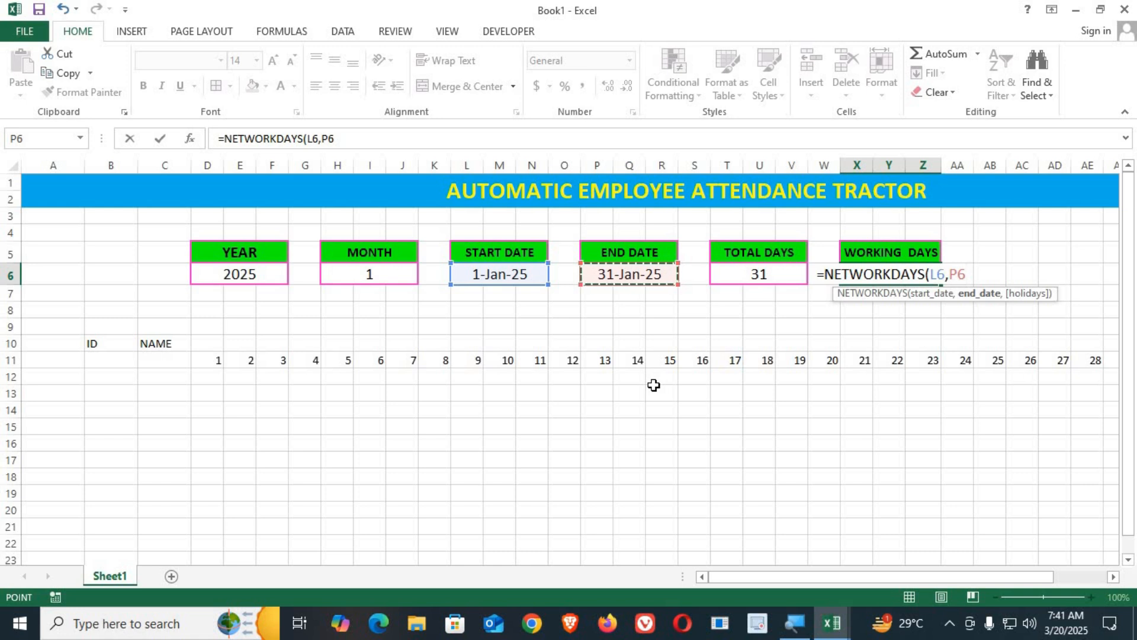
{"action": "type", "text": ")"}
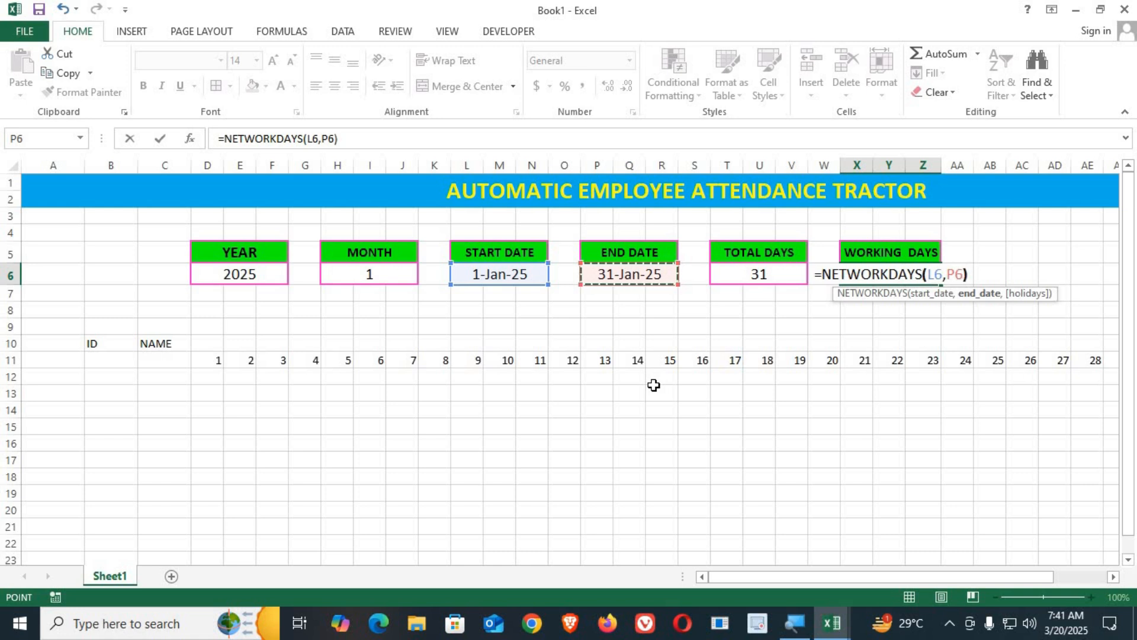
{"action": "key", "text": "Return"}
{"action": "key", "text": "Up"}
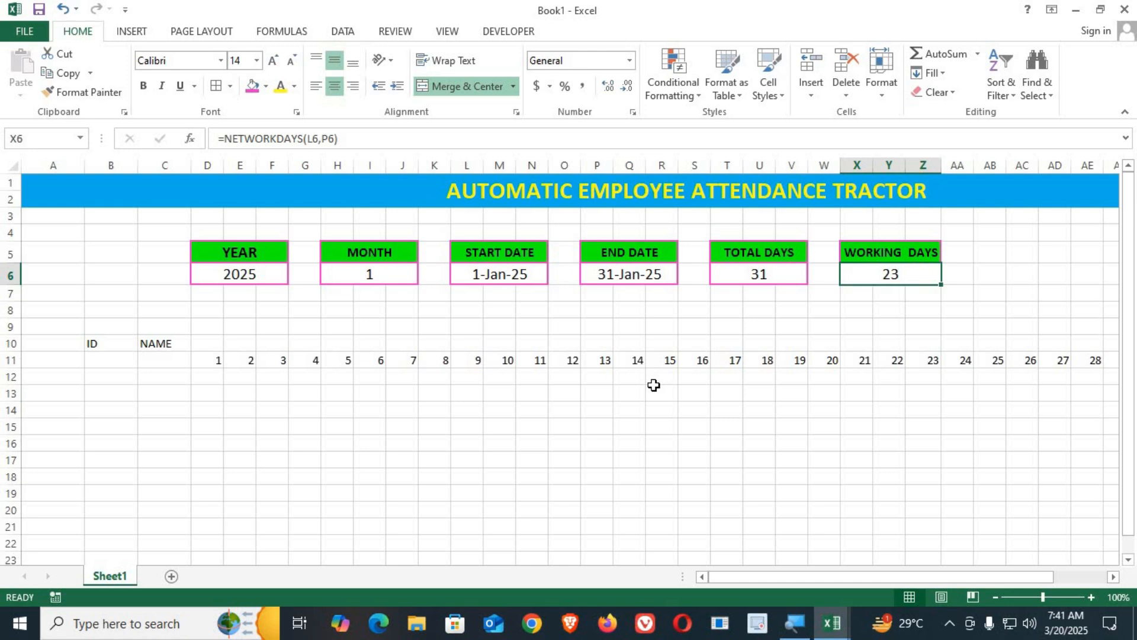
Make the six values in row 6 bold, from YEAR and MONTH through TOTAL DAYS and WORKING DAYS.
{"action": "left_click", "coordinate": [607, 443]}
{"action": "left_click", "coordinate": [263, 283]}
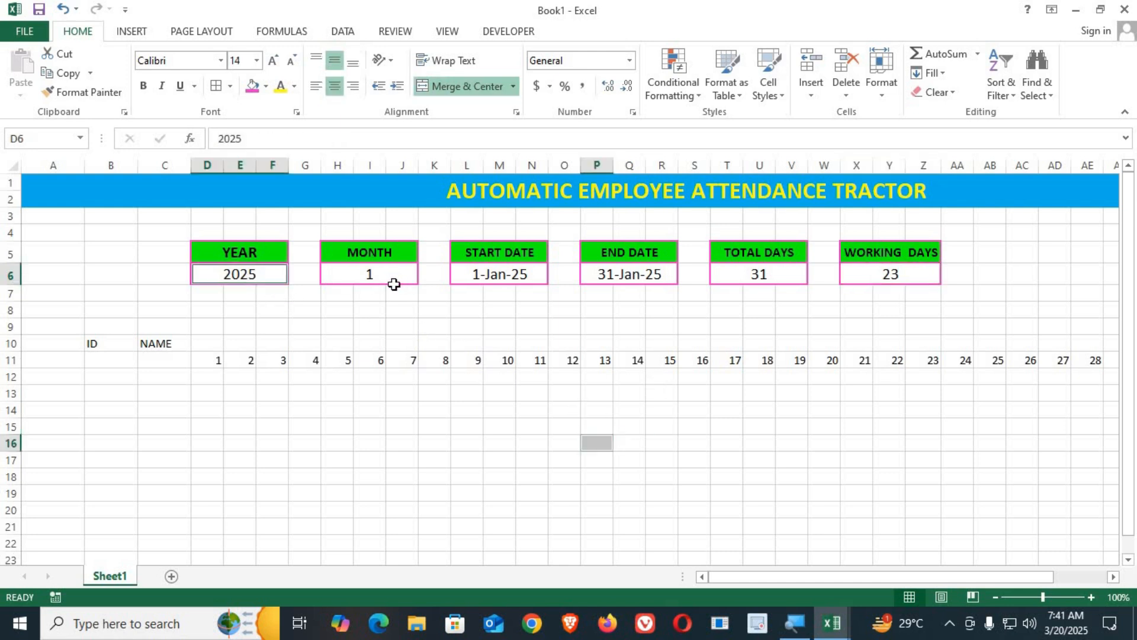
{"action": "left_click", "coordinate": [395, 293]}
{"action": "left_click", "coordinate": [279, 272]}
{"action": "left_click", "coordinate": [373, 274], "text": "ctrl"}
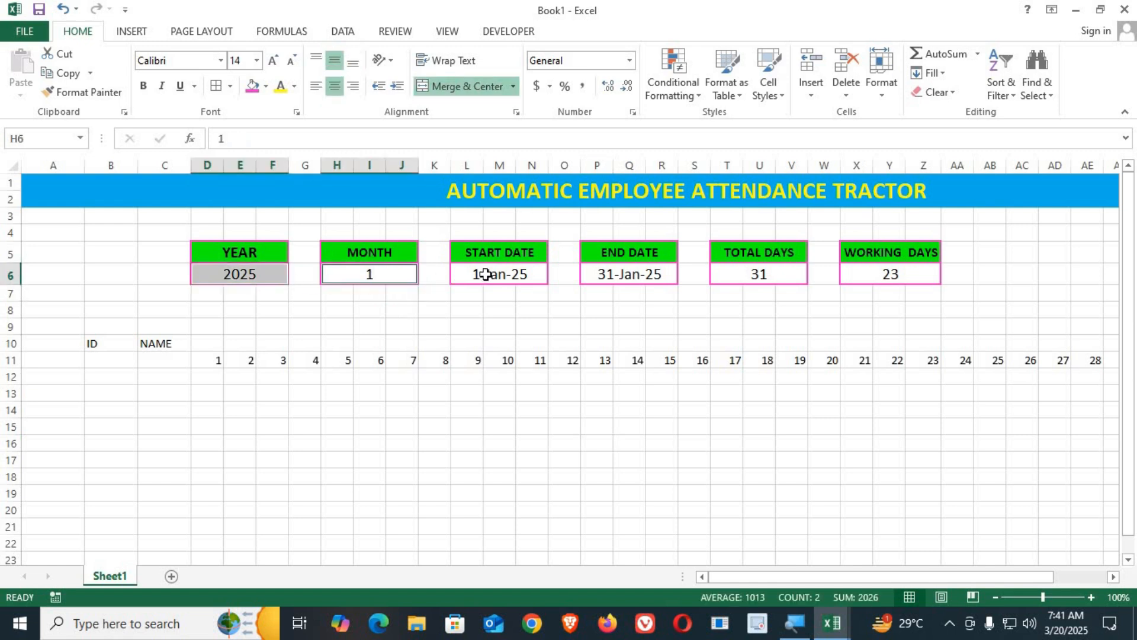
{"action": "left_click", "coordinate": [482, 275], "text": "ctrl"}
{"action": "left_click", "coordinate": [650, 279], "text": "ctrl"}
{"action": "left_click", "coordinate": [772, 278], "text": "ctrl"}
{"action": "left_click", "coordinate": [906, 272], "text": "ctrl"}
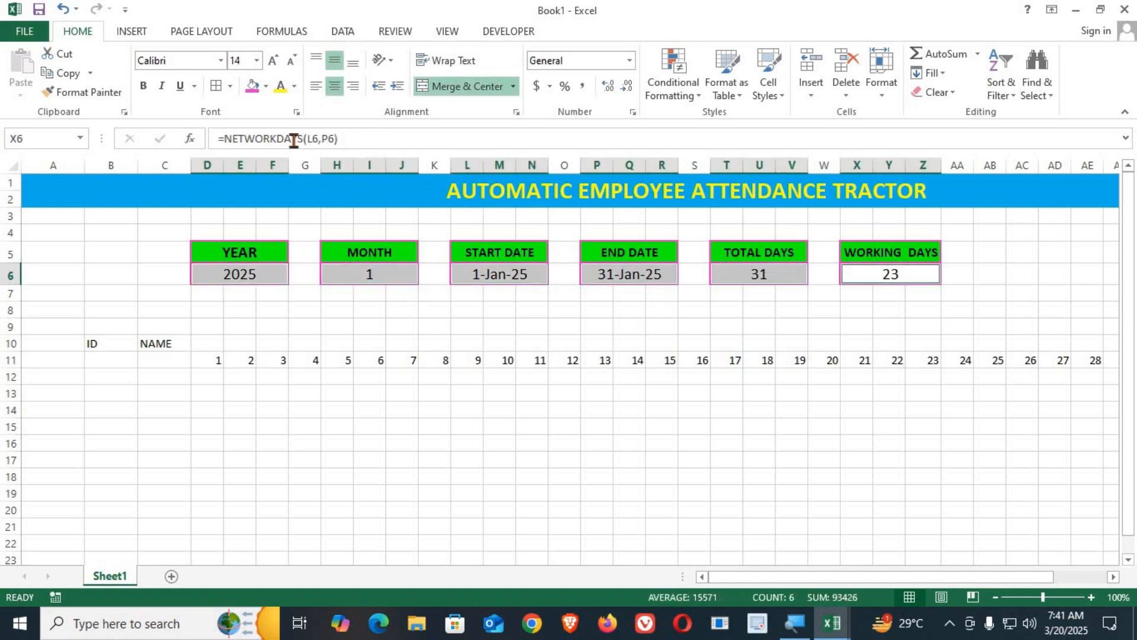
{"action": "left_click", "coordinate": [142, 87]}
{"action": "left_click", "coordinate": [394, 413]}
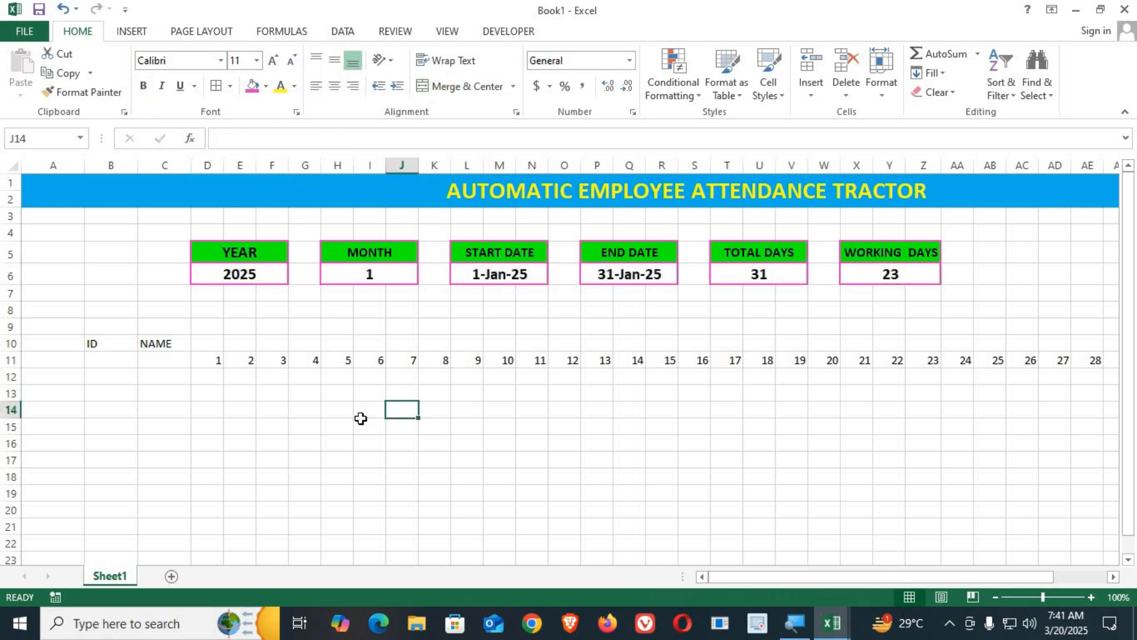
Set the MONTH value in H6 to 2 to test the date formulas against the day numbers in row 11.
{"action": "left_click", "coordinate": [207, 357]}
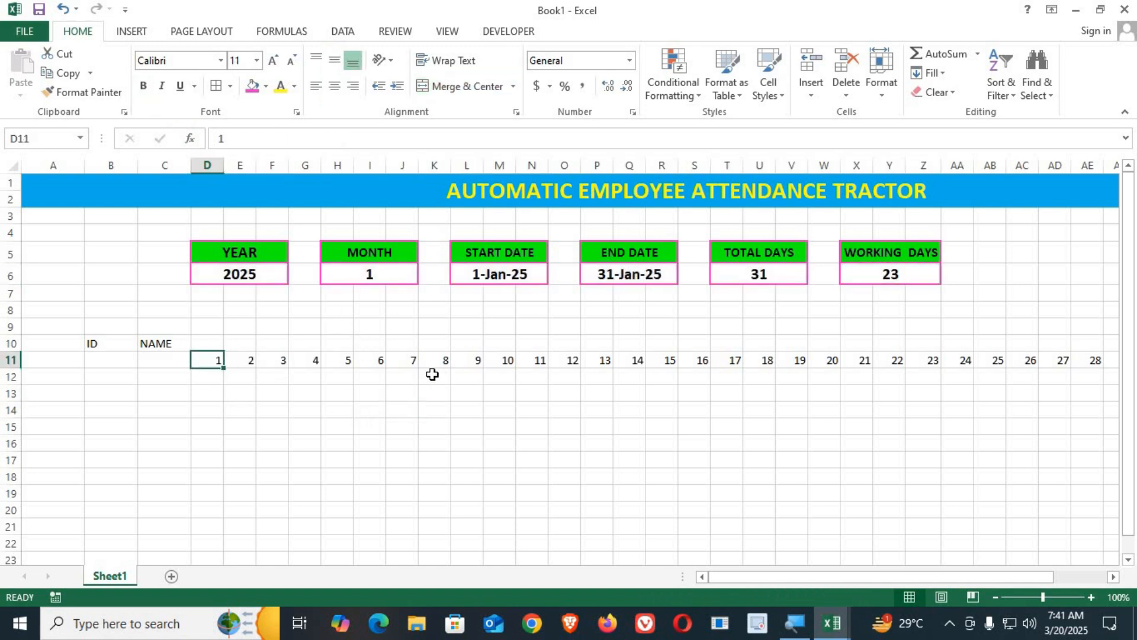
{"action": "left_click_drag", "start_coordinate": [218, 357], "coordinate": [876, 373]}
{"action": "left_click", "coordinate": [385, 279]}
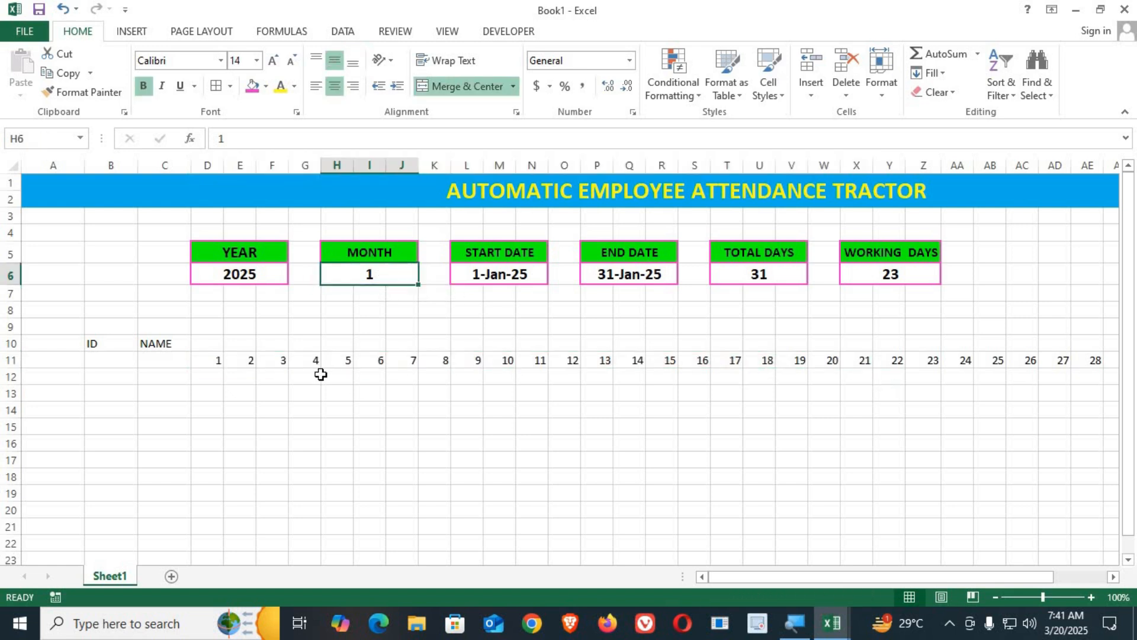
{"action": "type", "text": "2"}
{"action": "key", "text": "Return"}
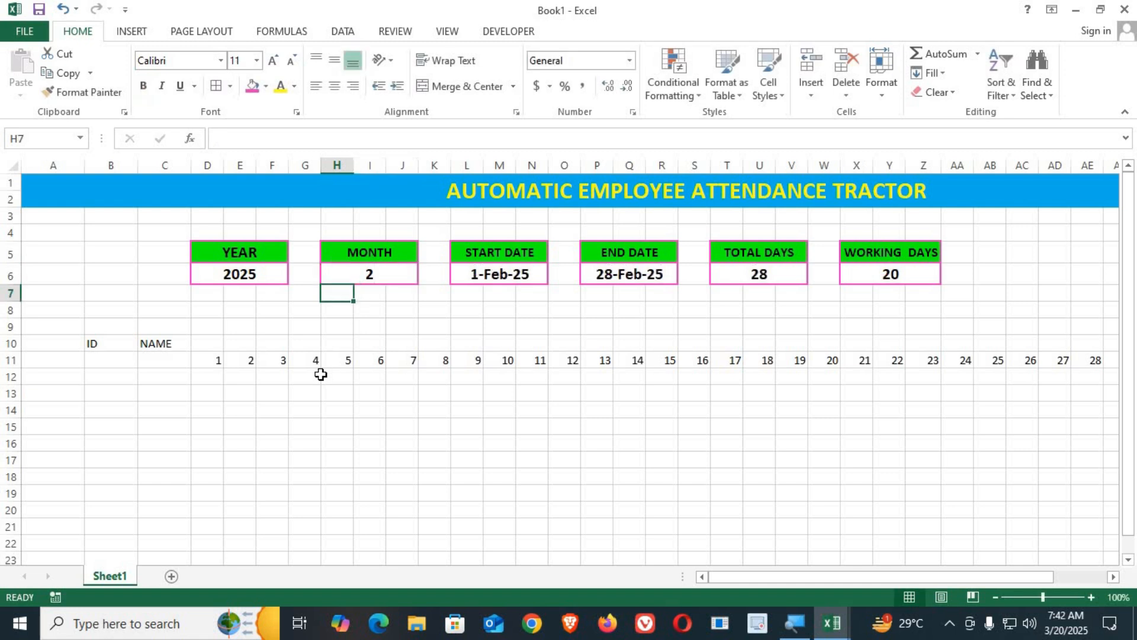
Clear the fixed day numbers from row 11, starting at D11.
{"action": "left_click_drag", "start_coordinate": [207, 360], "coordinate": [532, 357]}
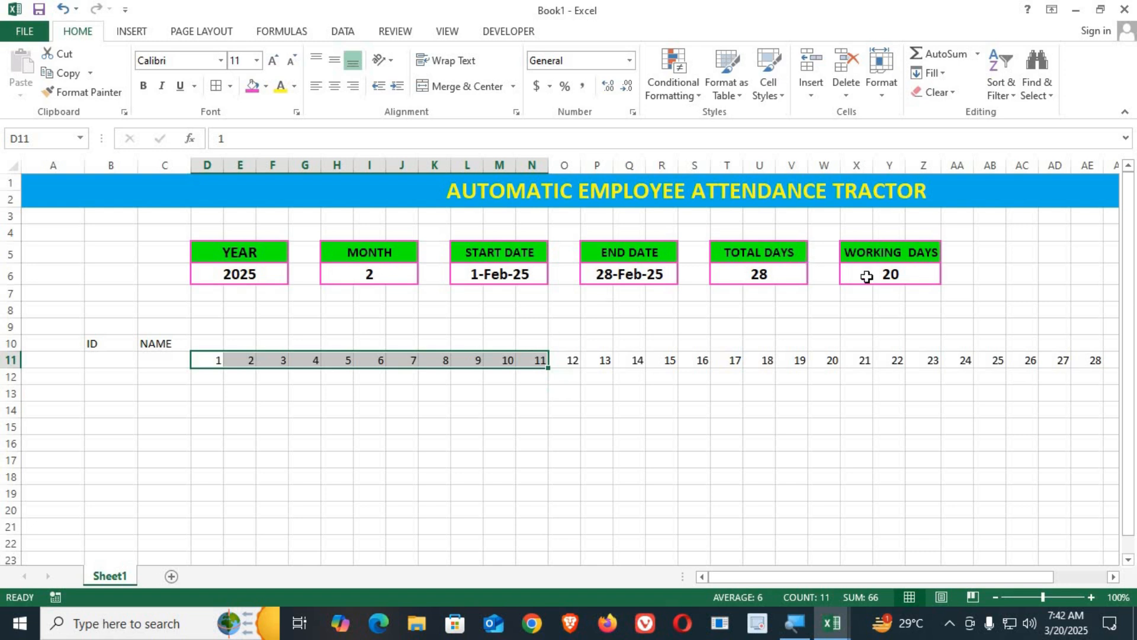
{"action": "left_click_drag", "start_coordinate": [219, 358], "coordinate": [971, 363]}
{"action": "key", "text": "Delete"}
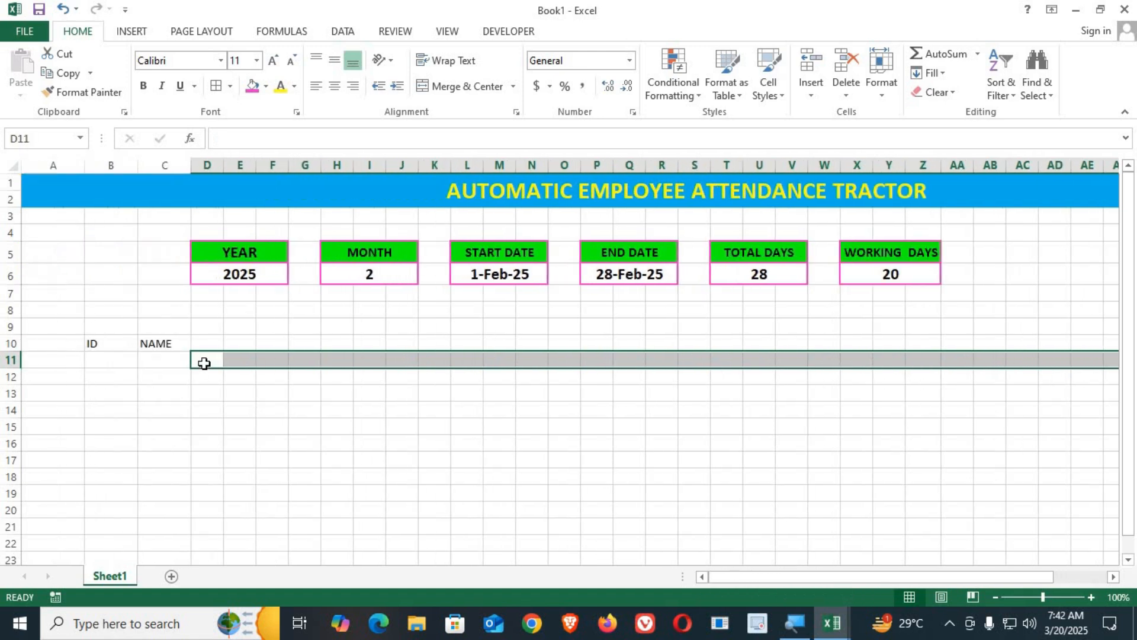
Link D11 to the start date with the formula =L6 and widen column D to fit the date.
{"action": "left_click", "coordinate": [205, 363]}
{"action": "type", "text": "="}
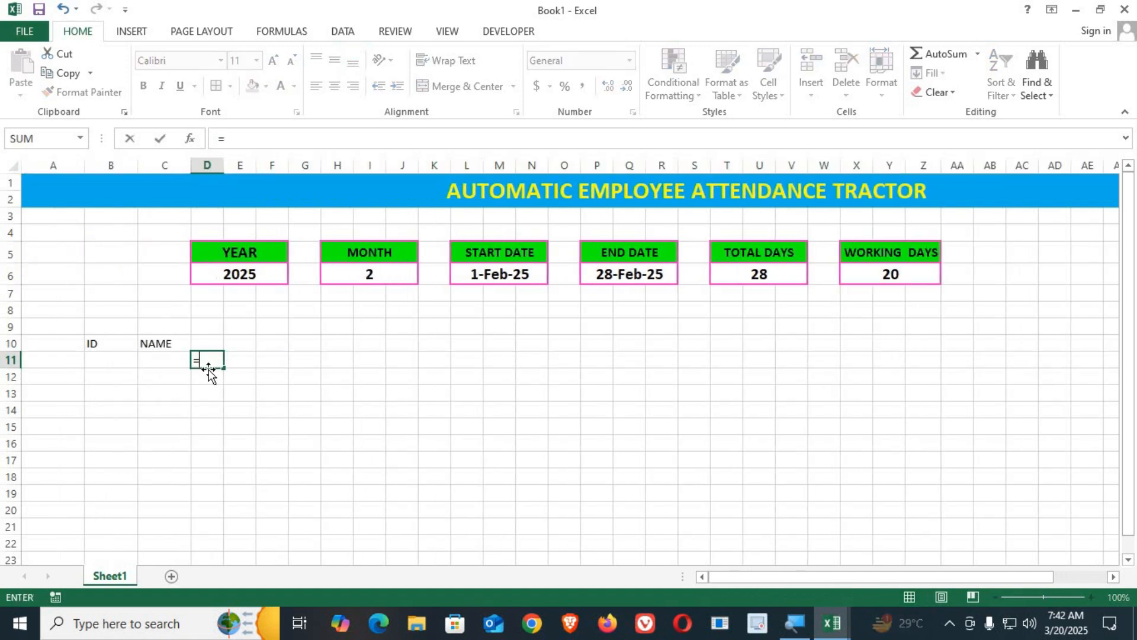
{"action": "left_click", "coordinate": [495, 276]}
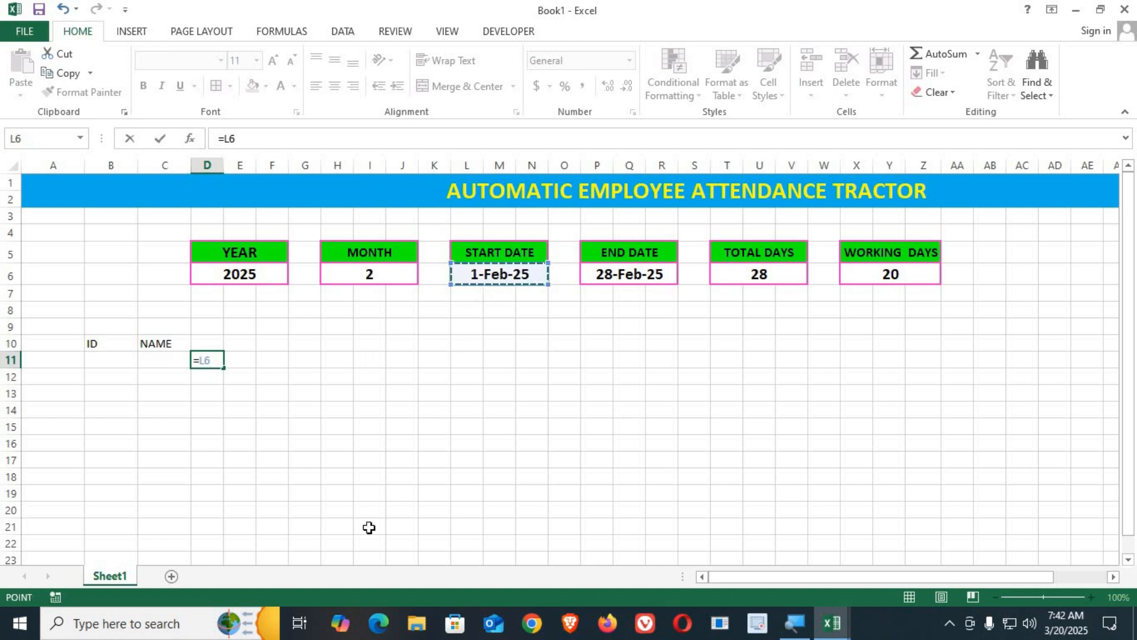
{"action": "key", "text": "Return"}
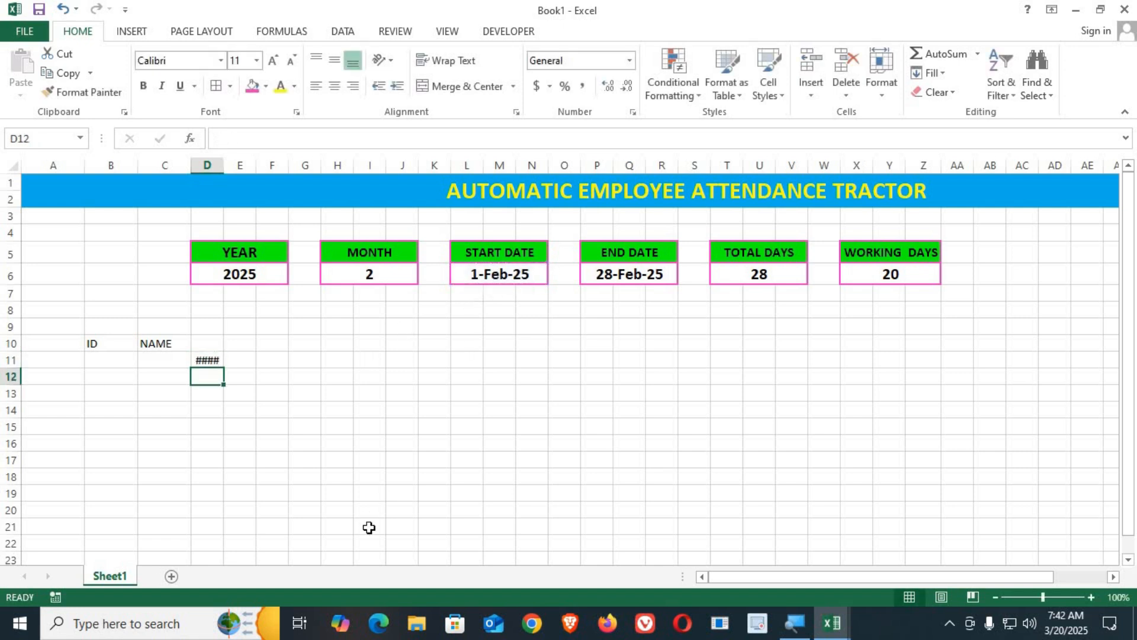
{"action": "left_click", "coordinate": [204, 360]}
{"action": "left_click_drag", "start_coordinate": [220, 165], "coordinate": [242, 165]}
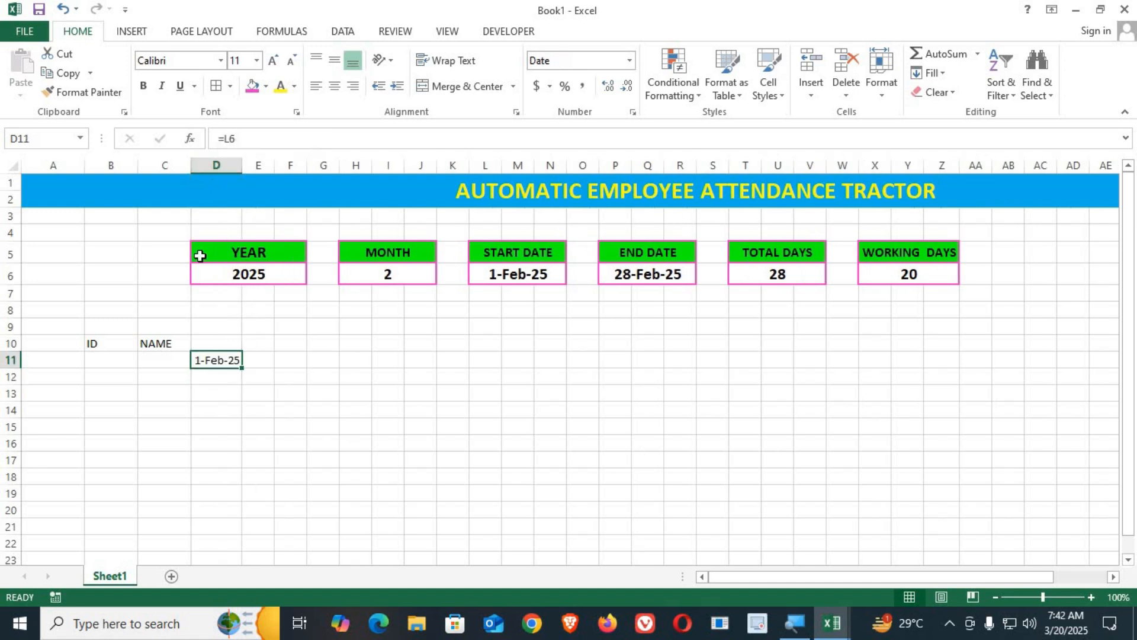
Set the MONTH value in H6 to 1.
{"action": "left_click", "coordinate": [417, 269]}
{"action": "type", "text": "1"}
{"action": "key", "text": "Return"}
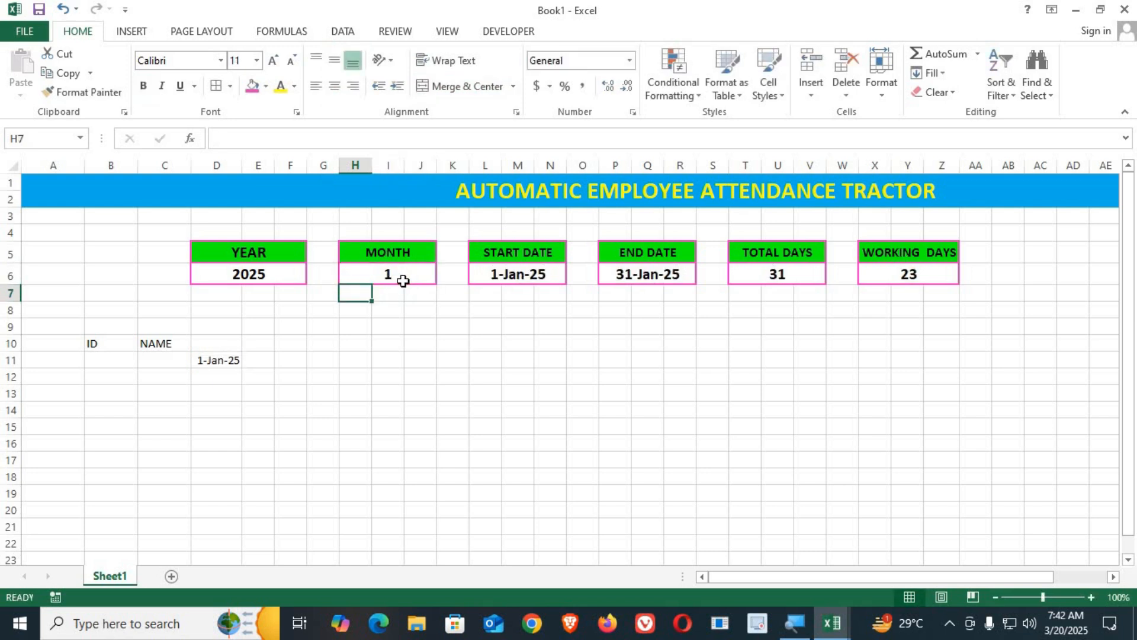
Apply the custom number format DD to the first day cell D11.
{"action": "left_click", "coordinate": [222, 358]}
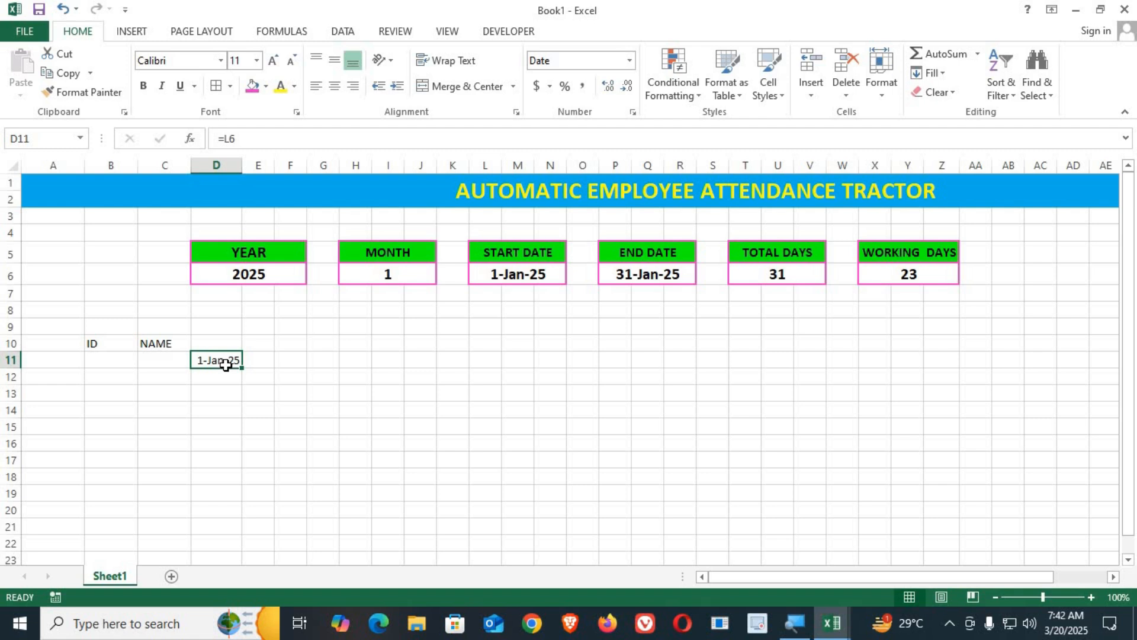
{"action": "key", "text": "ctrl+1"}
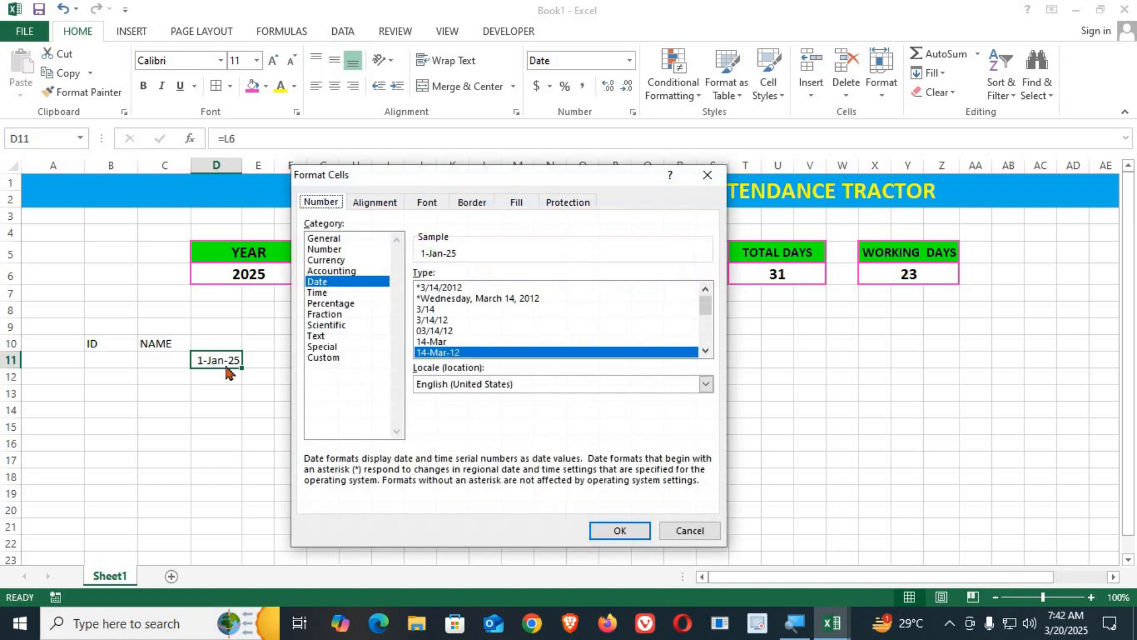
{"action": "left_click", "coordinate": [321, 284]}
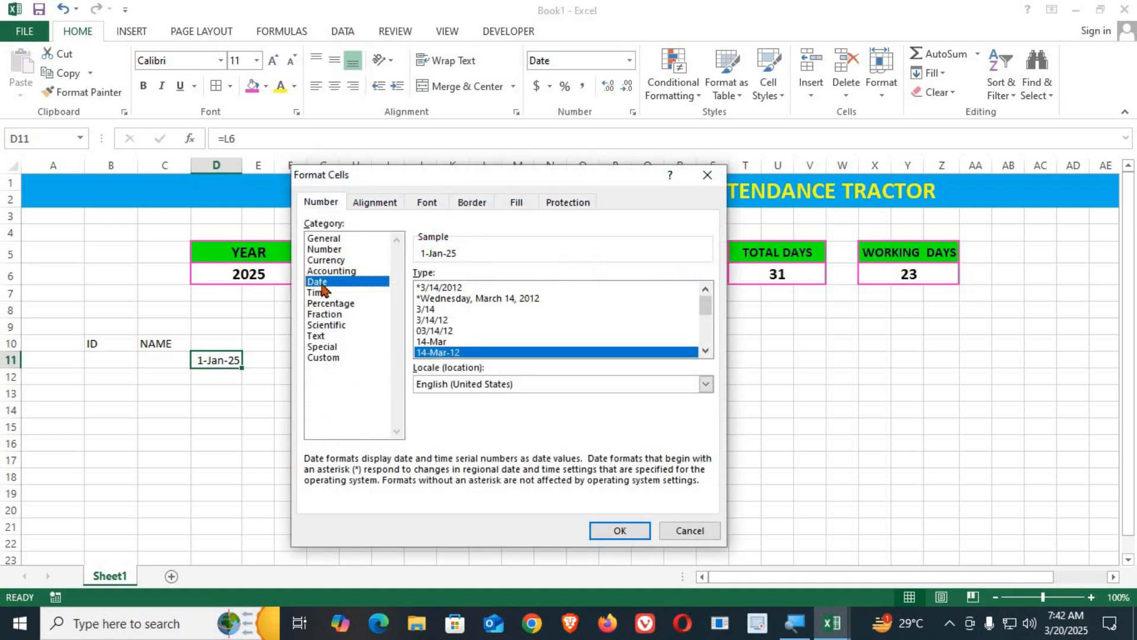
{"action": "left_click", "coordinate": [323, 358]}
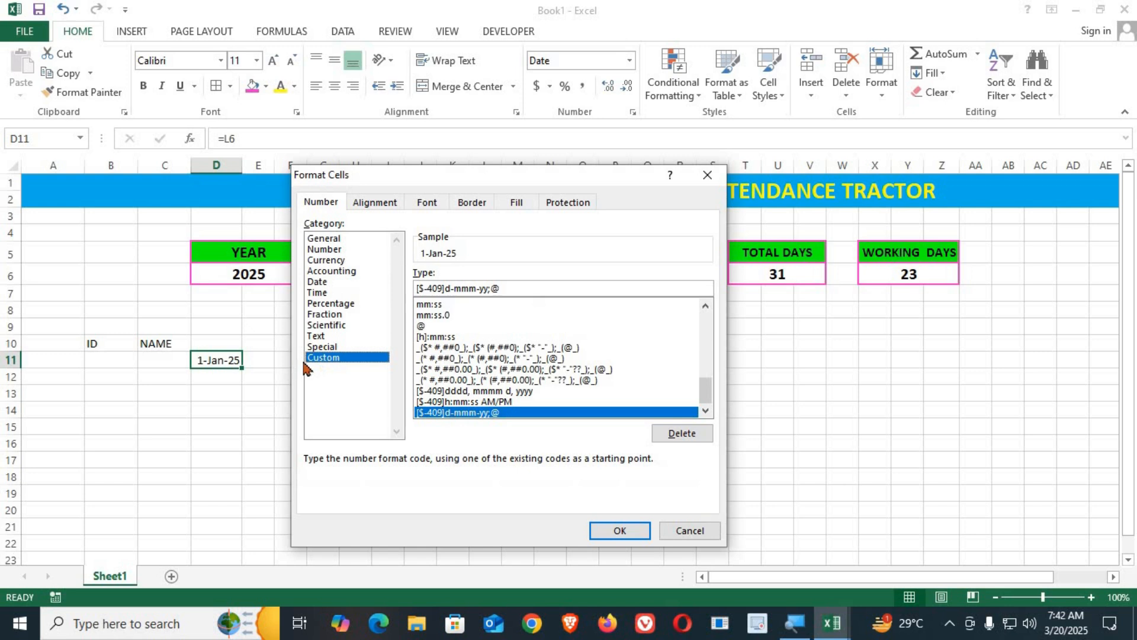
{"action": "left_click_drag", "start_coordinate": [522, 288], "coordinate": [330, 290]}
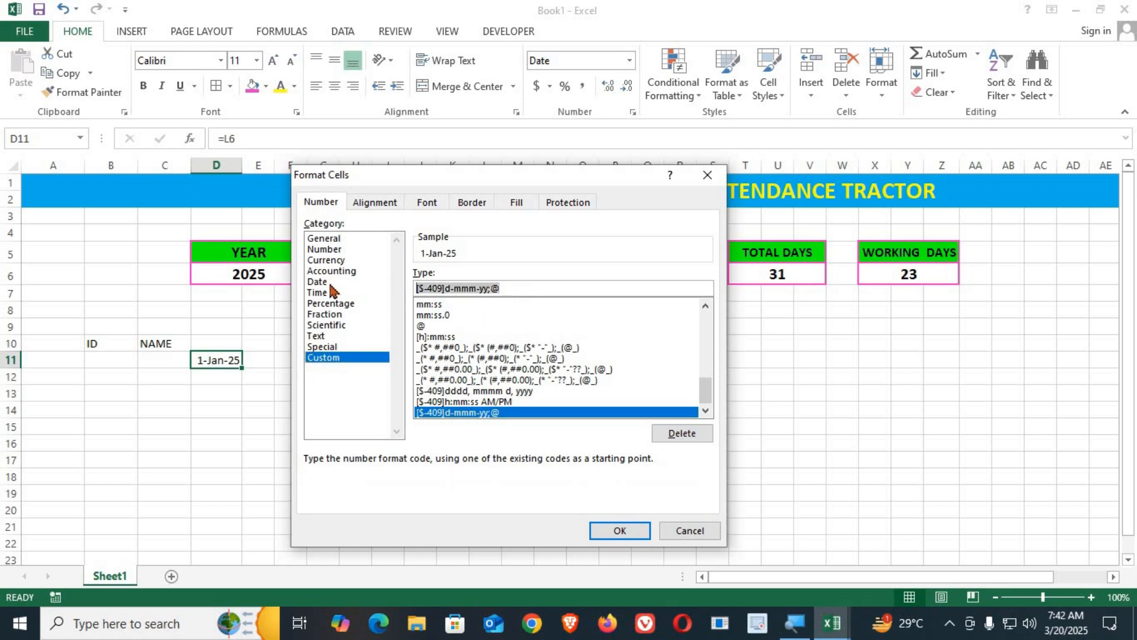
{"action": "key", "text": "BackSpace"}
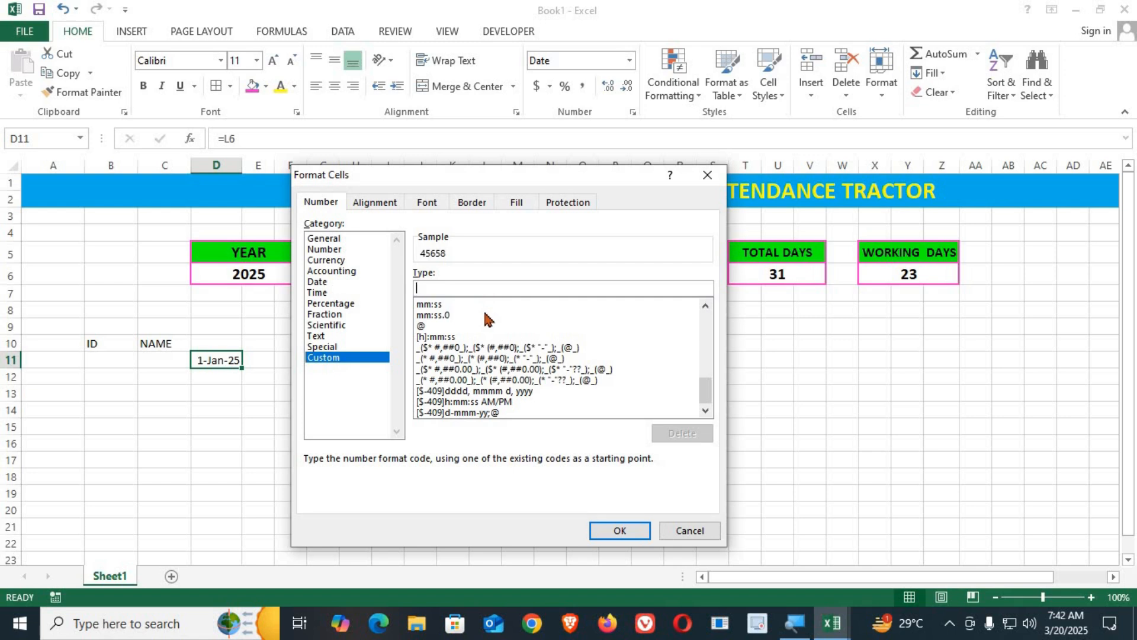
{"action": "type", "text": "DD"}
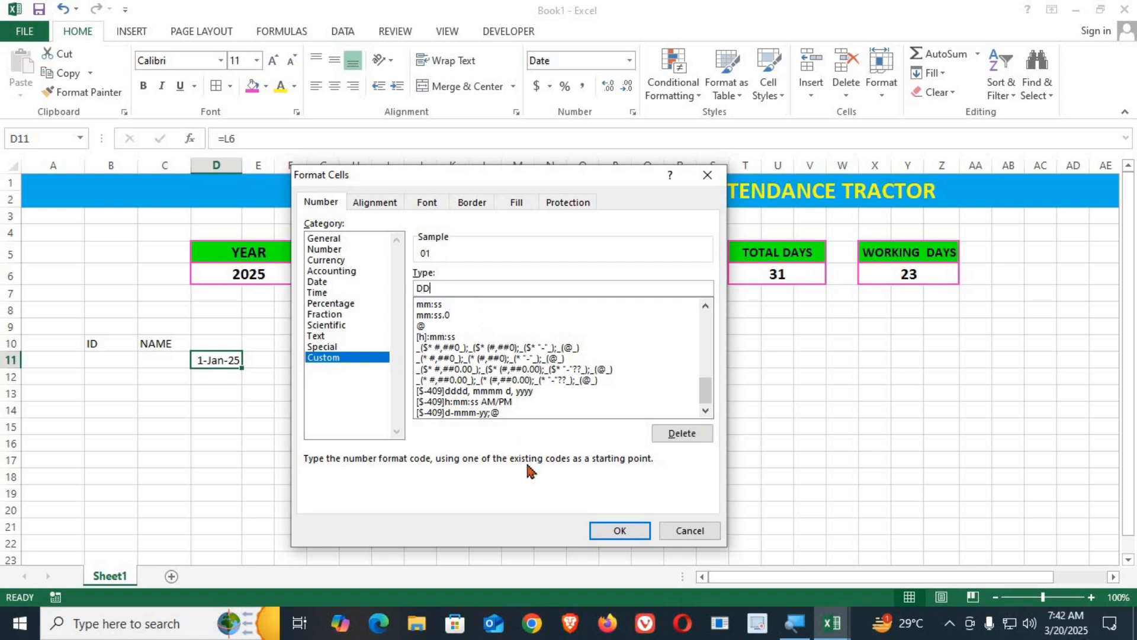
{"action": "left_click", "coordinate": [620, 530]}
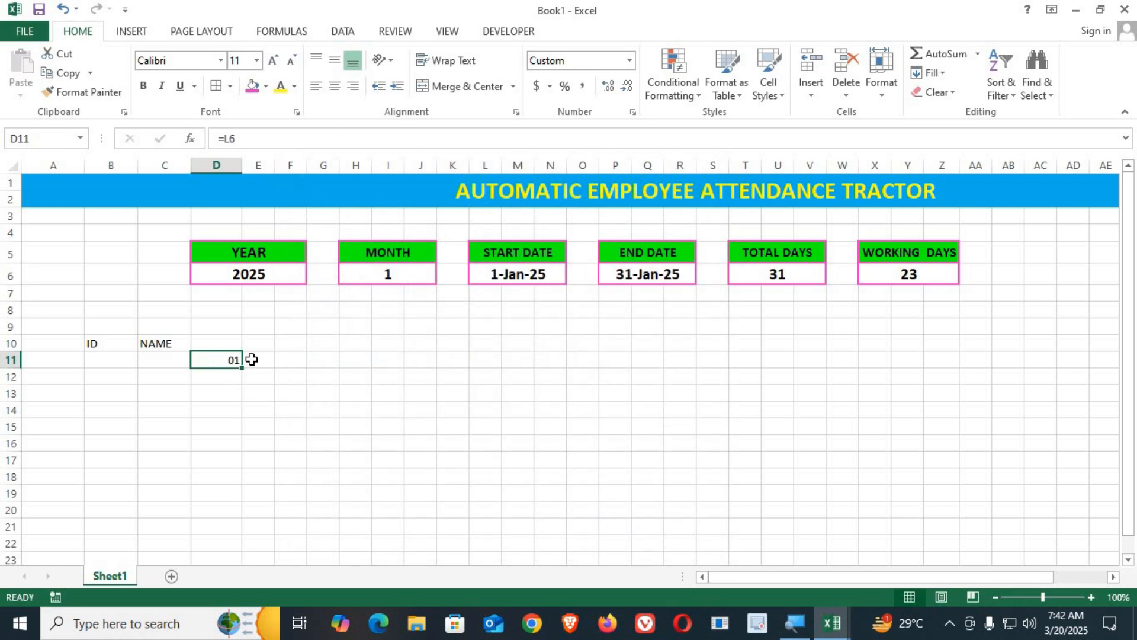
Enter the formula =D11+1 in cell E11 for the second day.
{"action": "left_click", "coordinate": [259, 366]}
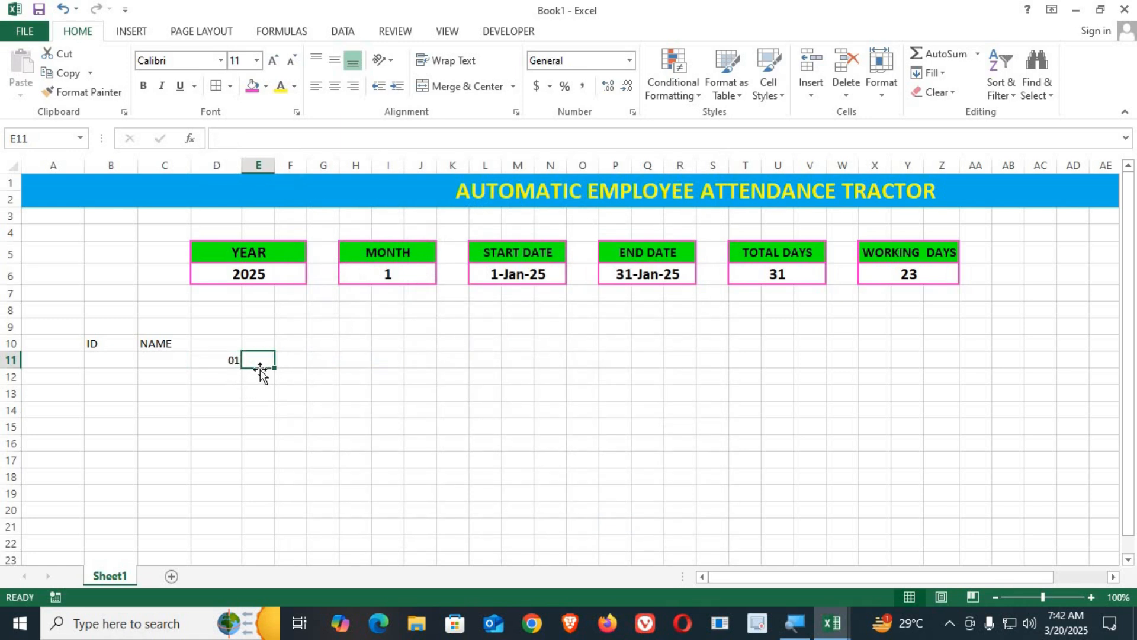
{"action": "type", "text": "="}
{"action": "left_click", "coordinate": [227, 362]}
{"action": "type", "text": "+1"}
{"action": "key", "text": "Return"}
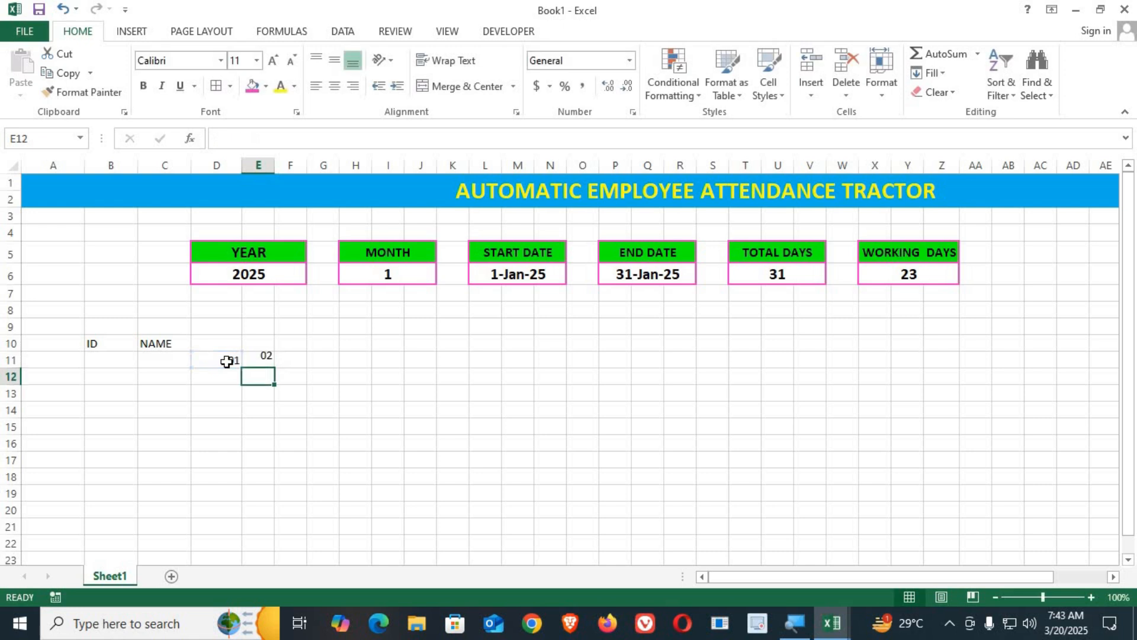
Fill the E11 formula across row 11 through column AH, just before the P column.
{"action": "left_click", "coordinate": [256, 363]}
{"action": "left_click_drag", "start_coordinate": [274, 368], "coordinate": [782, 495]}
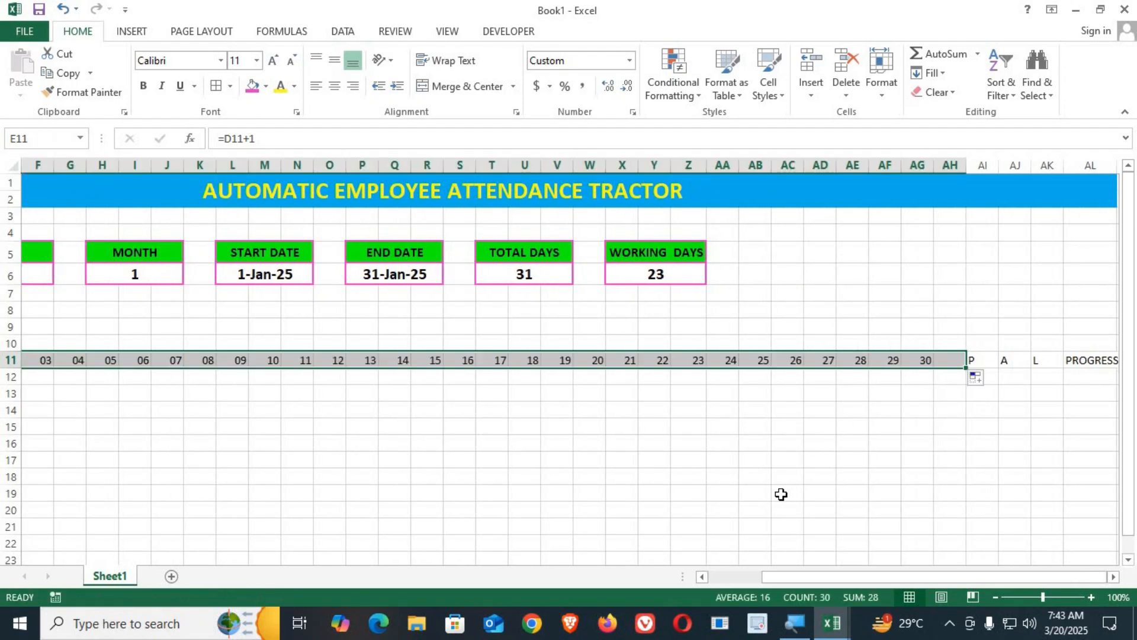
{"action": "left_click_drag", "start_coordinate": [893, 577], "coordinate": [758, 580]}
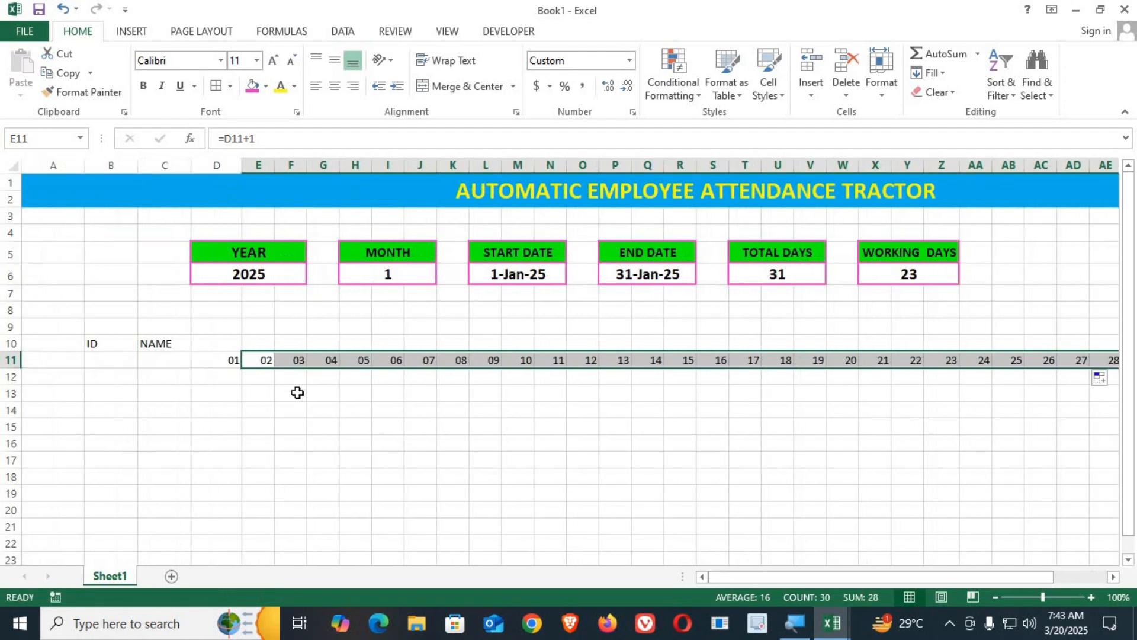
Set the MONTH value in H6 to 2 and check the end of the day-number row.
{"action": "left_click", "coordinate": [393, 274]}
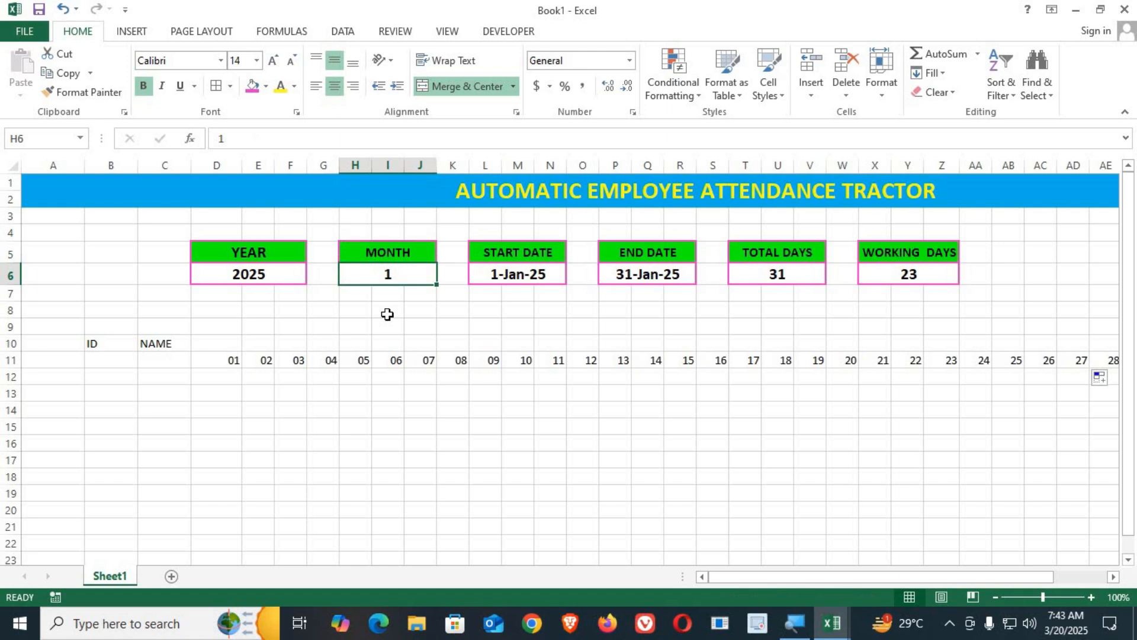
{"action": "type", "text": "2"}
{"action": "key", "text": "Return"}
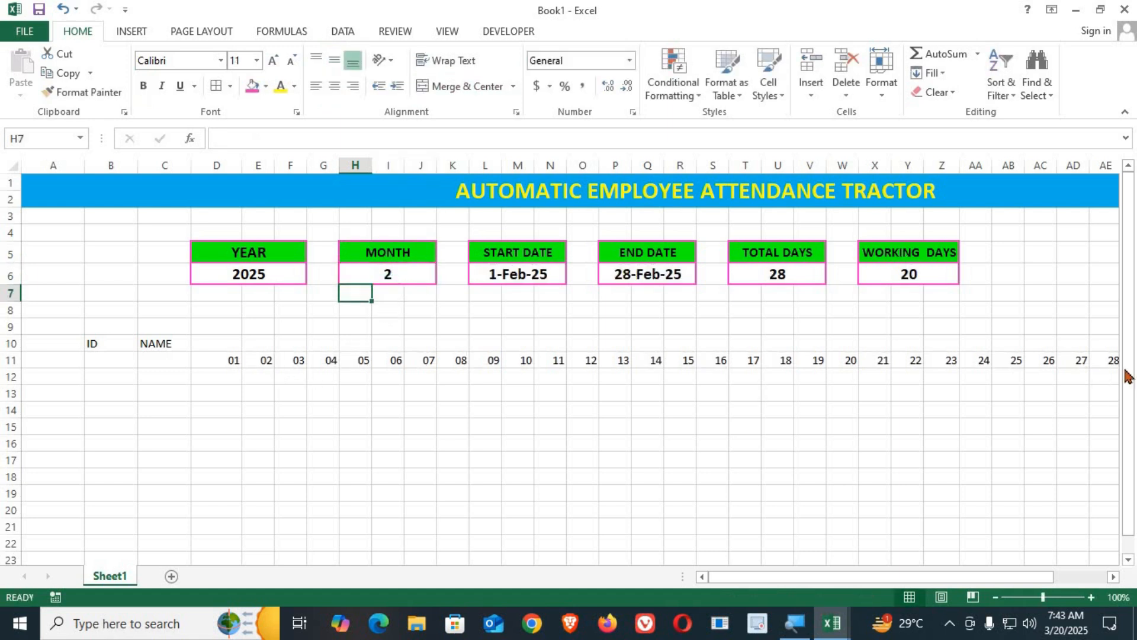
{"action": "left_click", "coordinate": [1103, 360]}
{"action": "left_click_drag", "start_coordinate": [900, 578], "coordinate": [826, 576]}
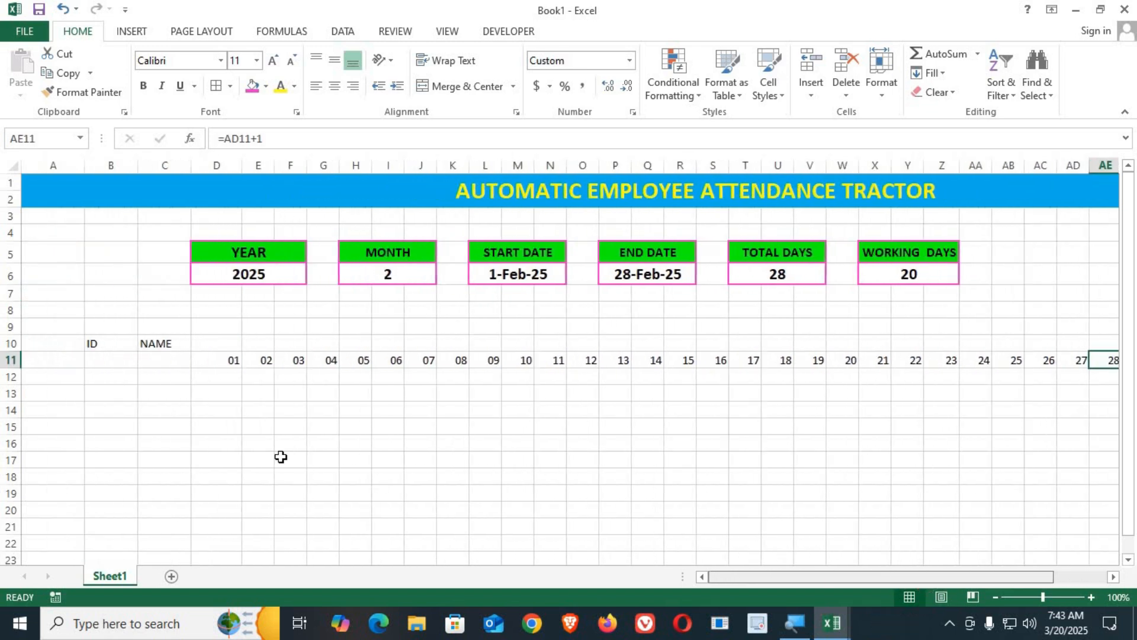
Start a CHOOSE formula in cell D10 with WEEKDAY(D11,1) as its index number.
{"action": "left_click", "coordinate": [238, 346]}
{"action": "left_click", "coordinate": [235, 361]}
{"action": "left_click", "coordinate": [229, 343]}
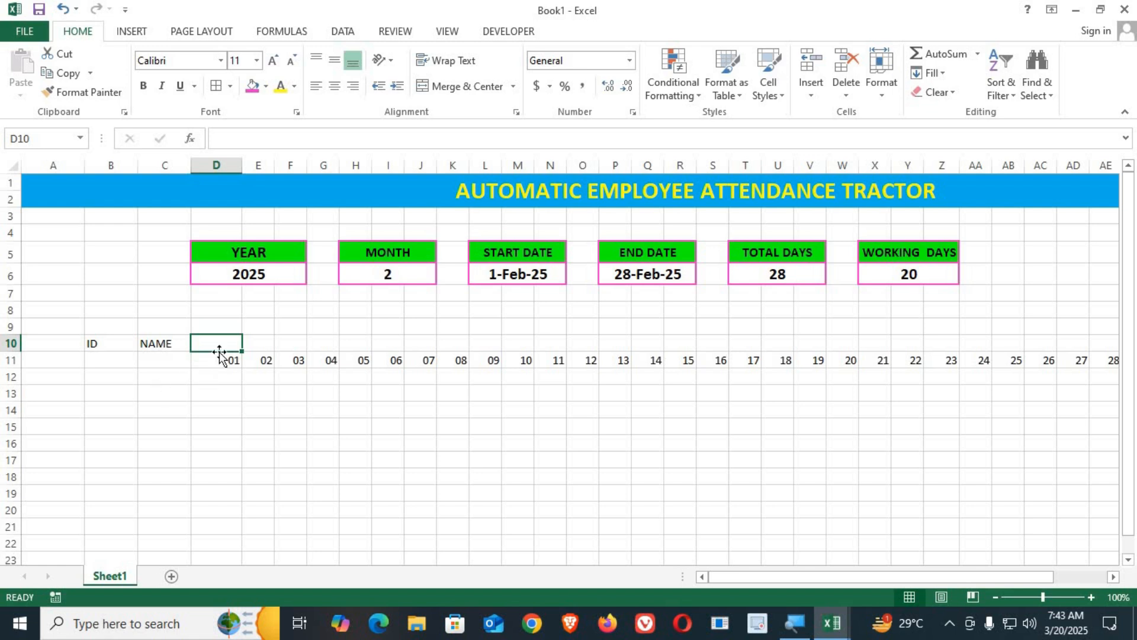
{"action": "type", "text": "="}
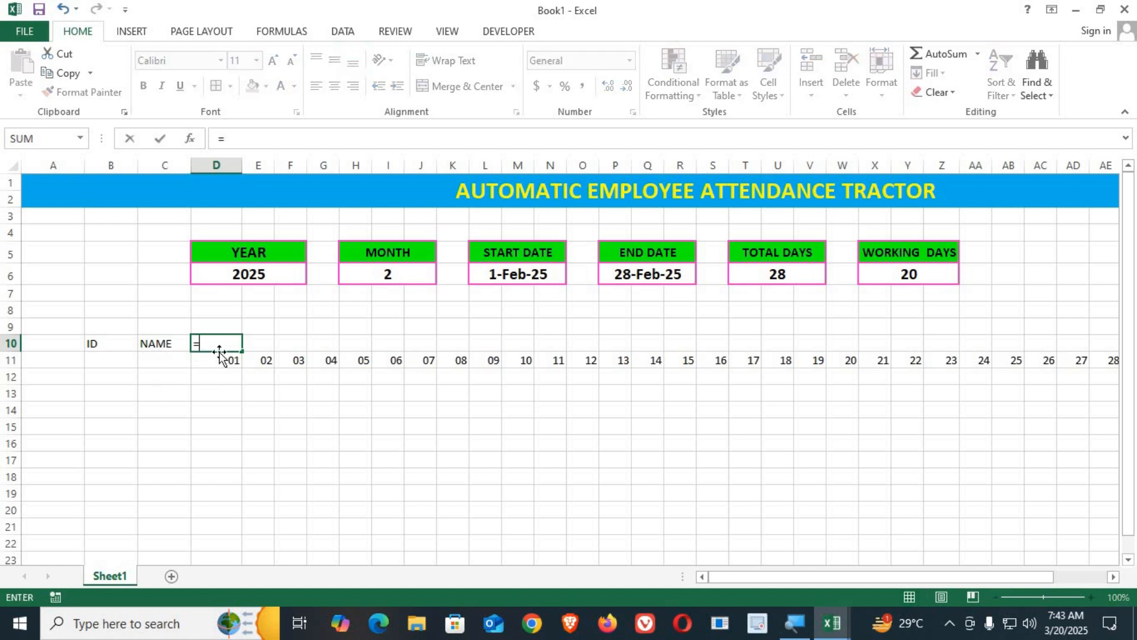
{"action": "type", "text": "CHO"}
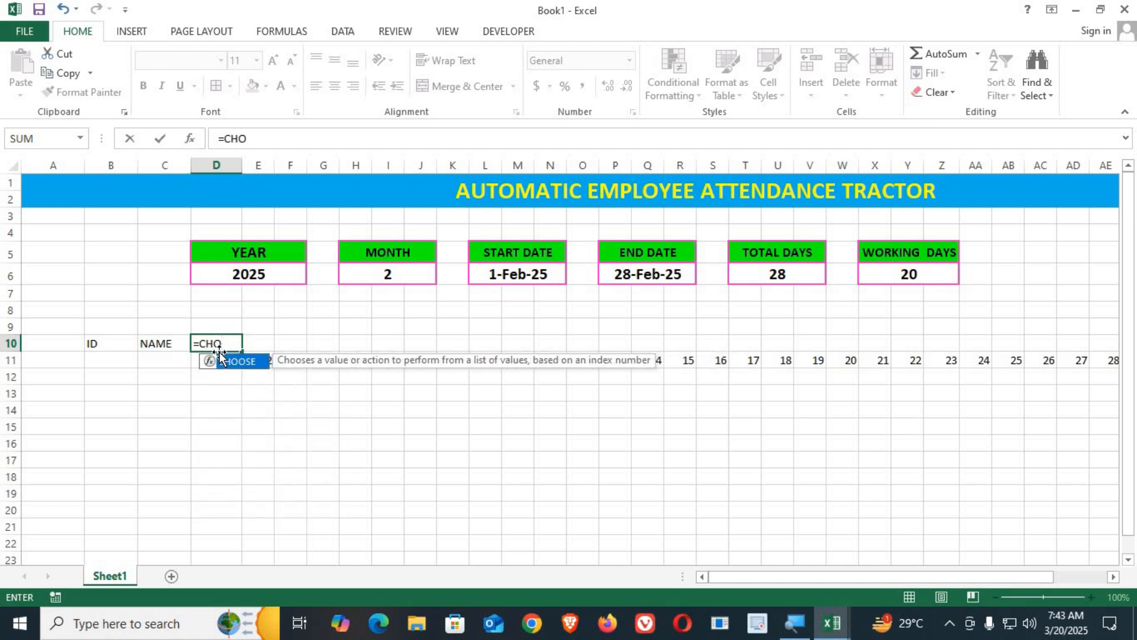
{"action": "double_click", "coordinate": [221, 358]}
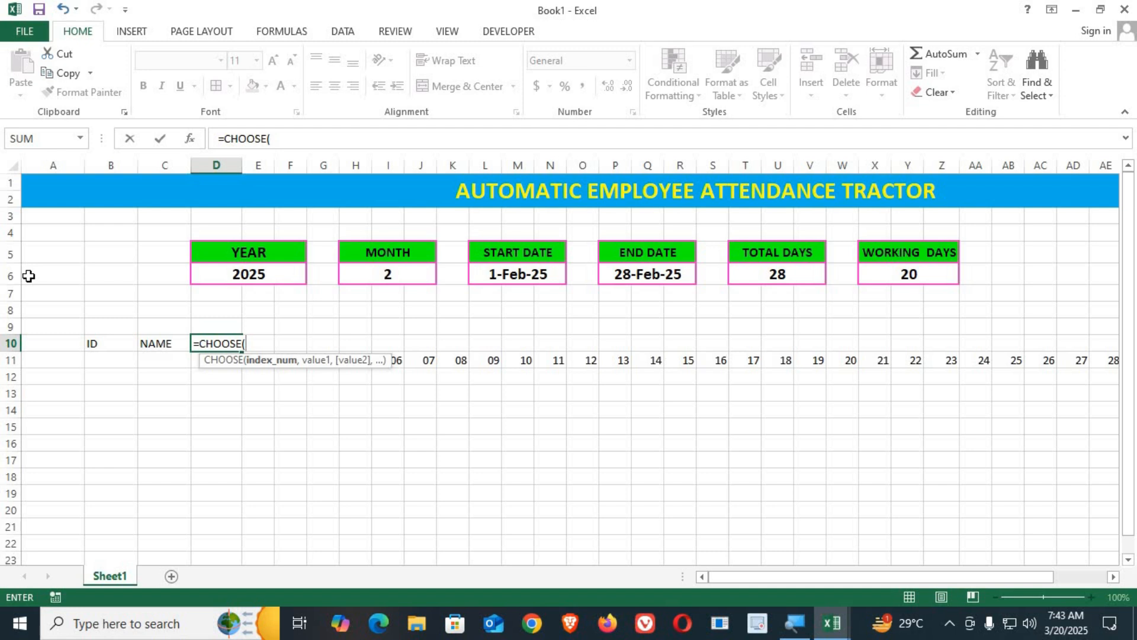
{"action": "type", "text": "WEE"}
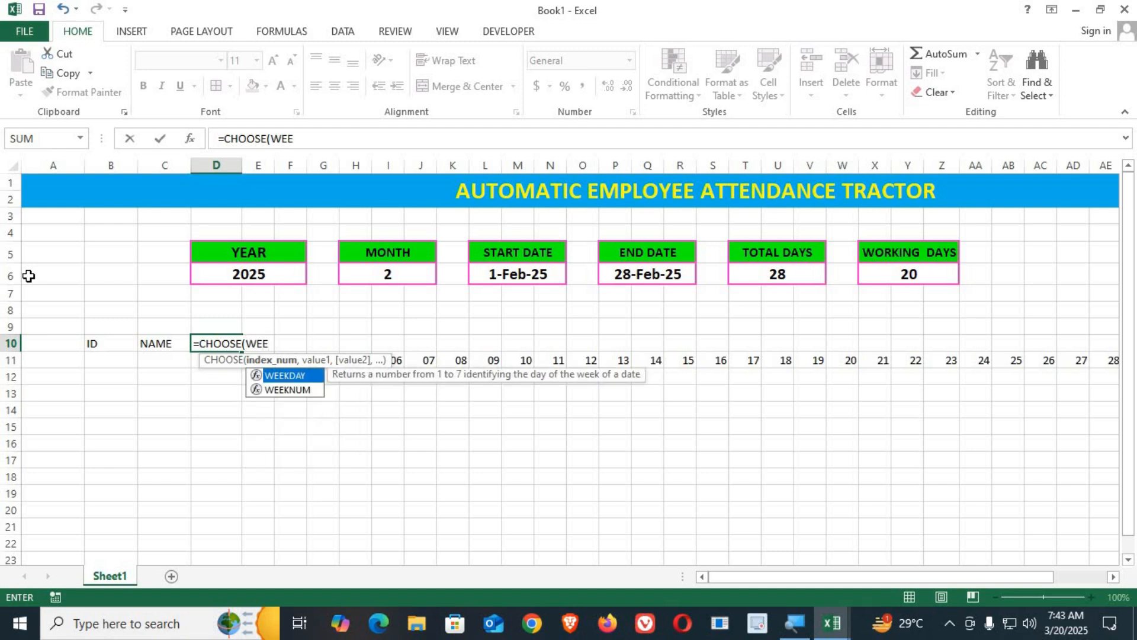
{"action": "key", "text": "Tab"}
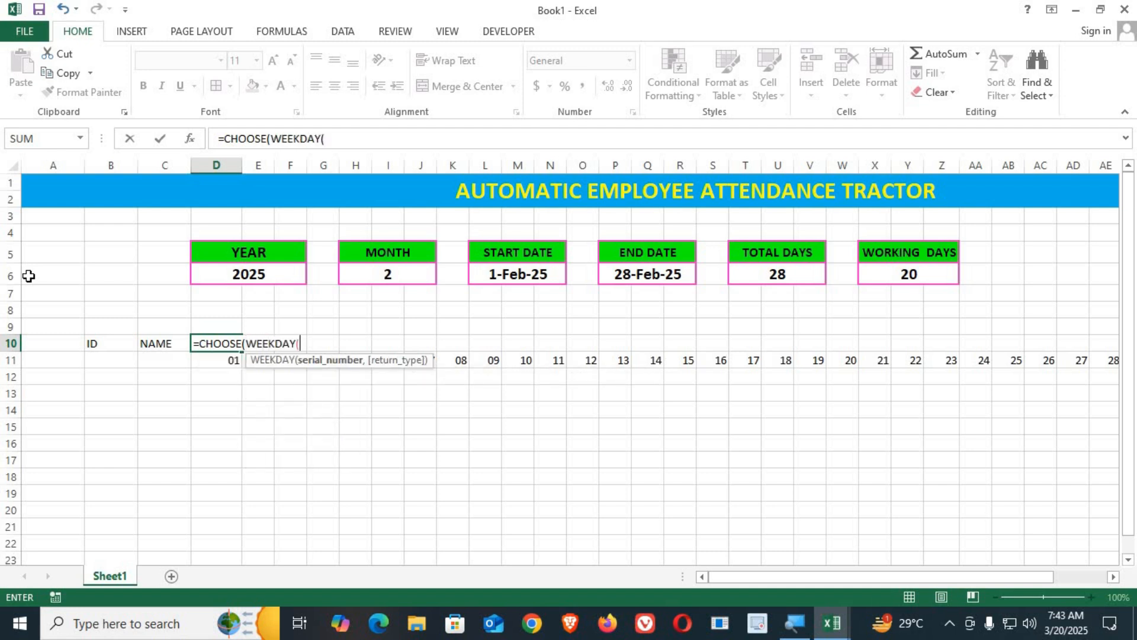
{"action": "left_click", "coordinate": [224, 368]}
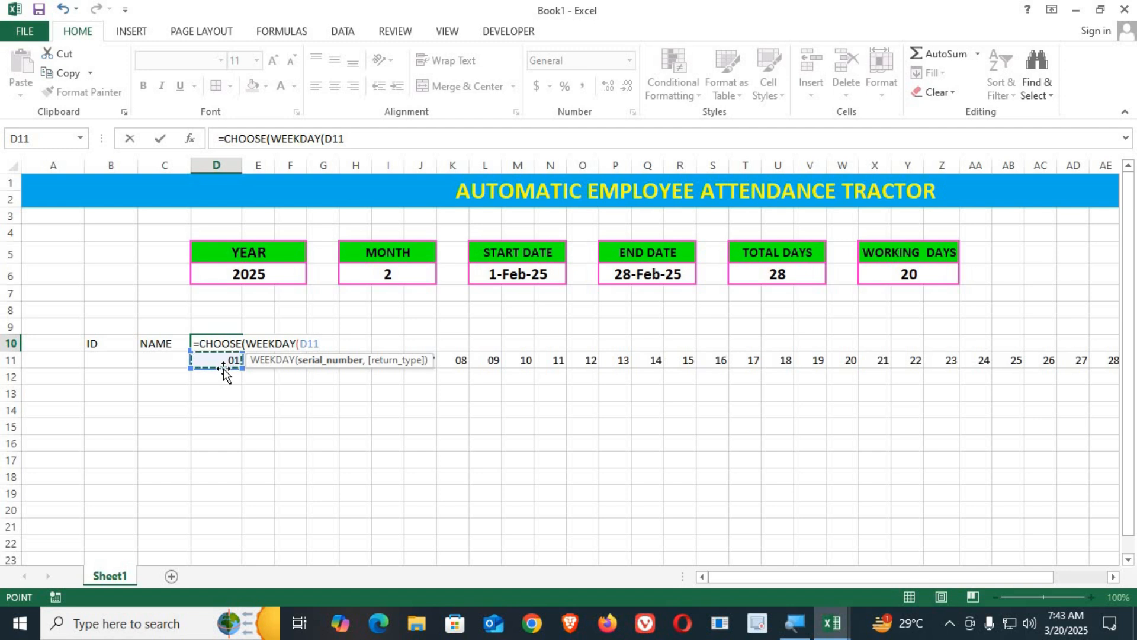
{"action": "type", "text": ","}
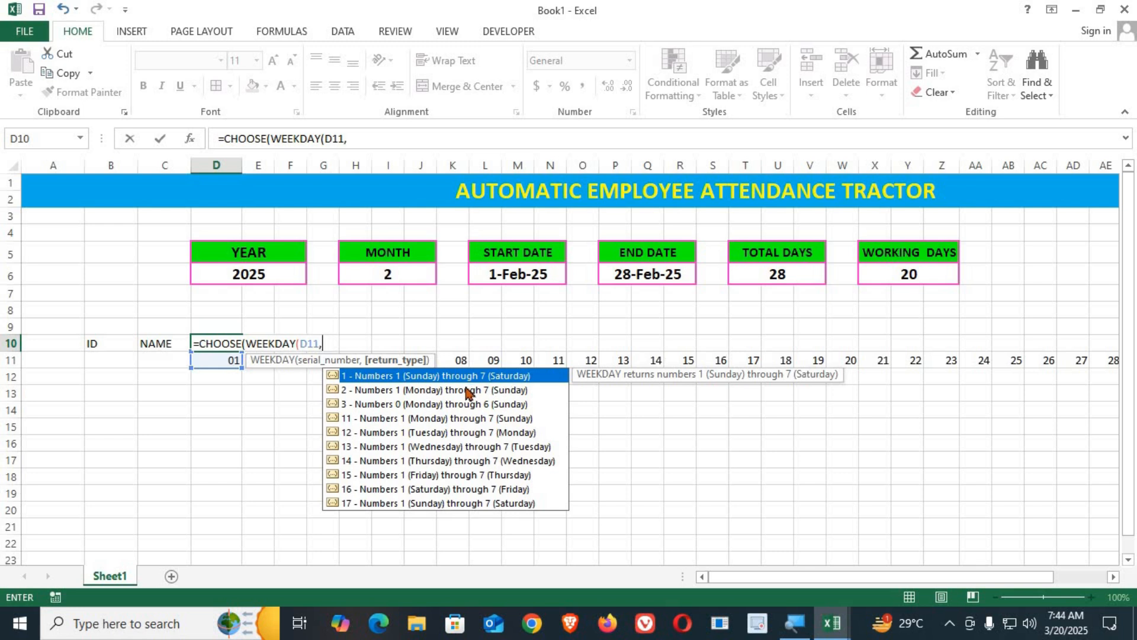
{"action": "type", "text": "1)"}
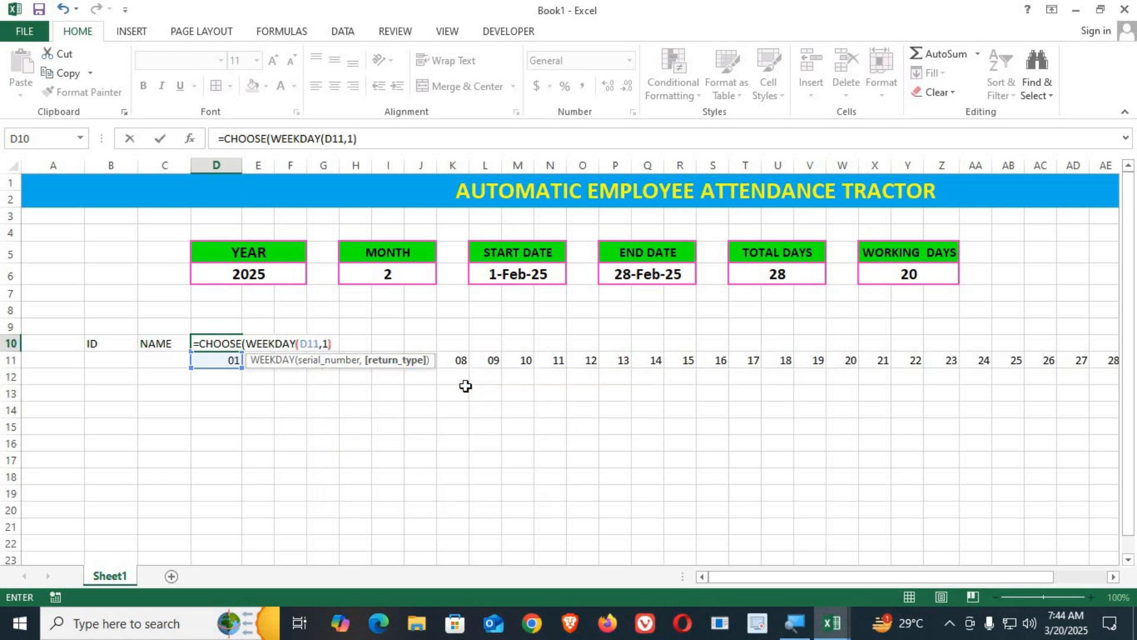
Complete the CHOOSE formula in D10 with the weekday letters "S","M","T","W","T","F","S" as its values.
{"action": "type", "text": ","}
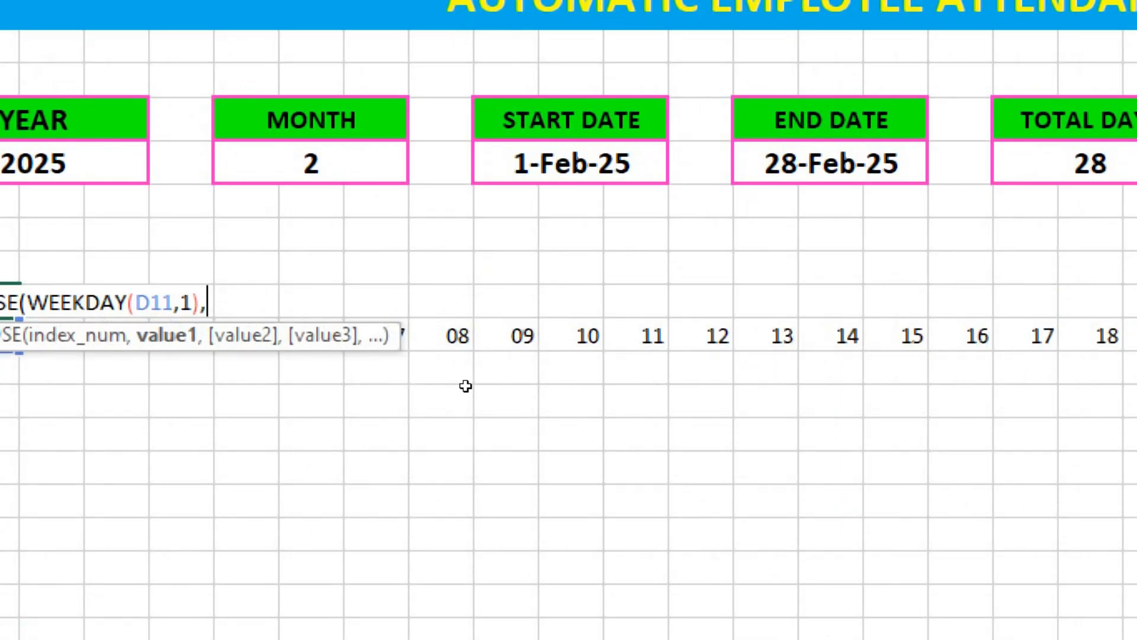
{"action": "type", "text": "\"S\""}
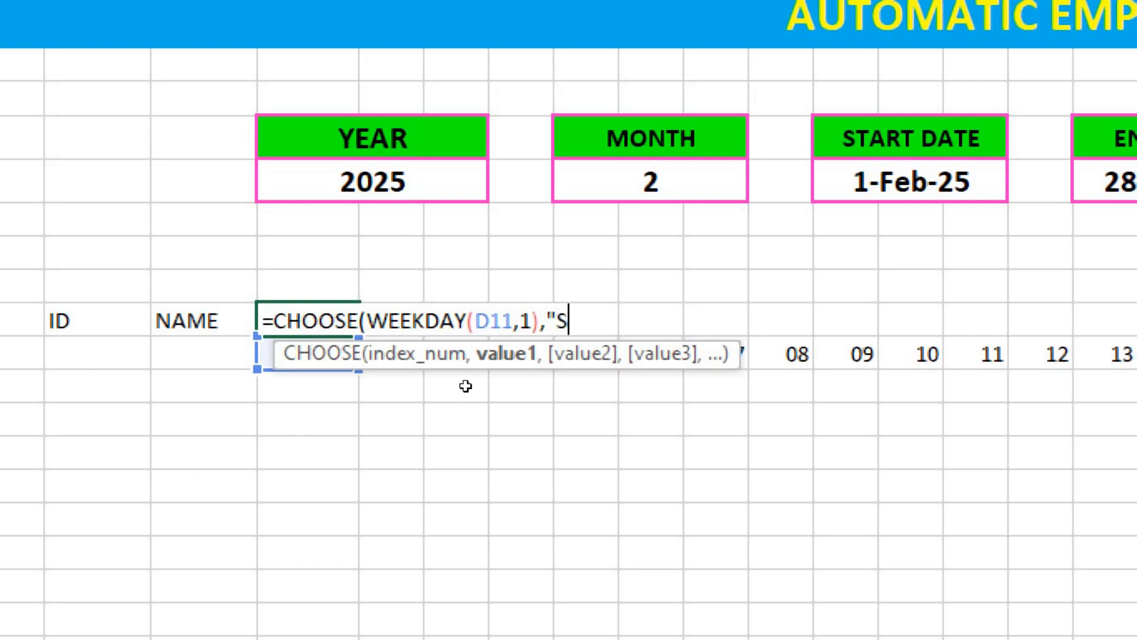
{"action": "type", "text": ","}
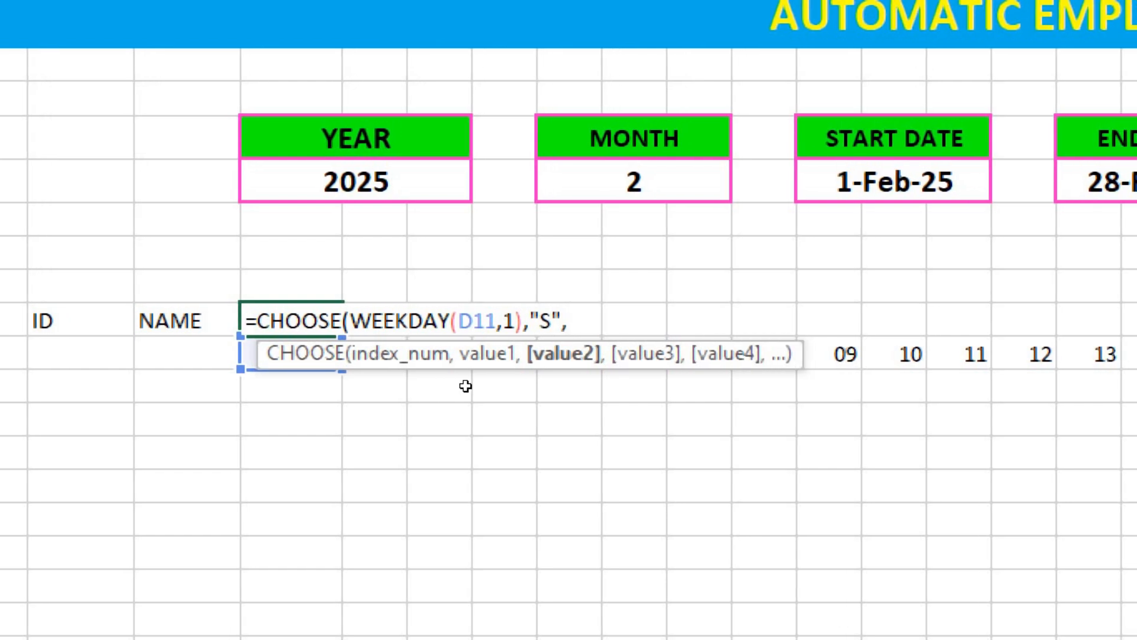
{"action": "type", "text": "\"M\"."}
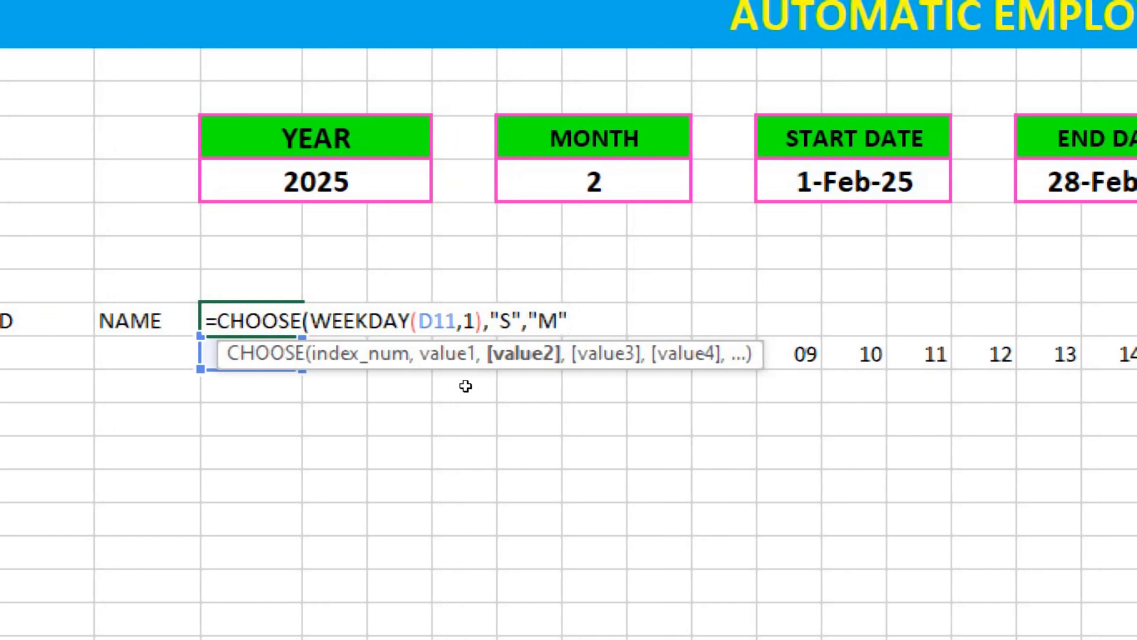
{"action": "key", "text": "BackSpace"}
{"action": "type", "text": ", \""}
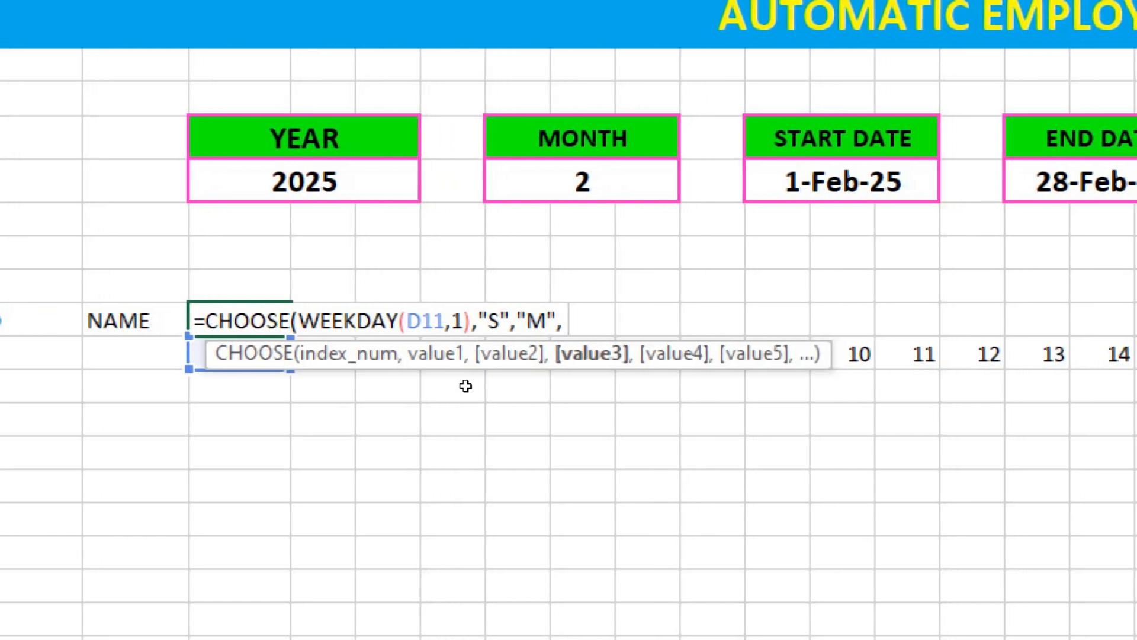
{"action": "type", "text": "T\","}
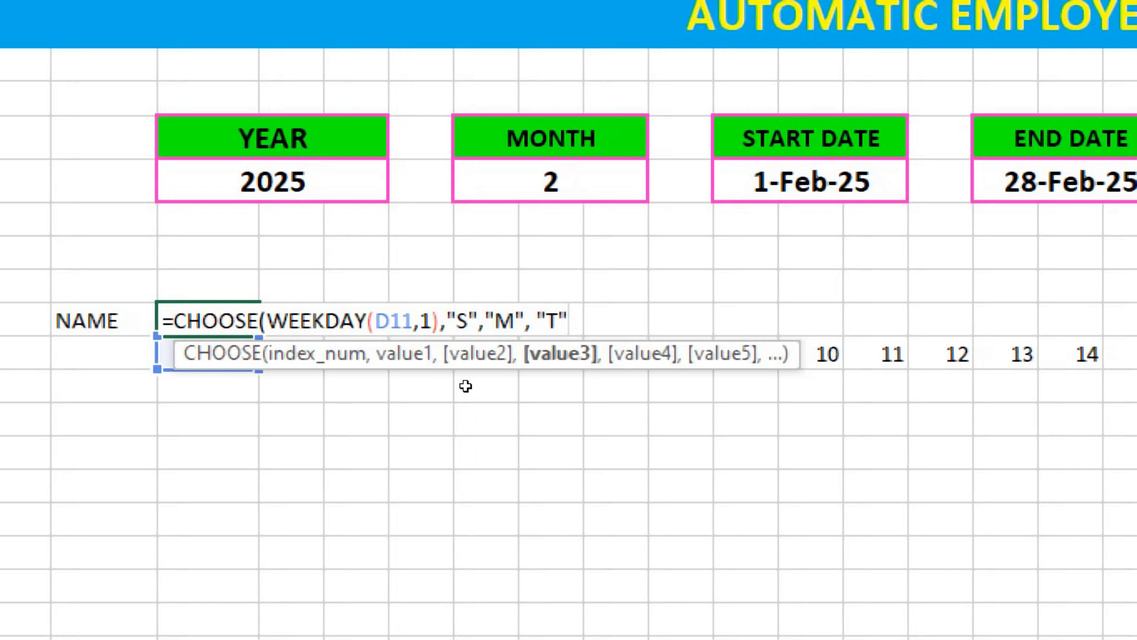
{"action": "type", "text": "\""}
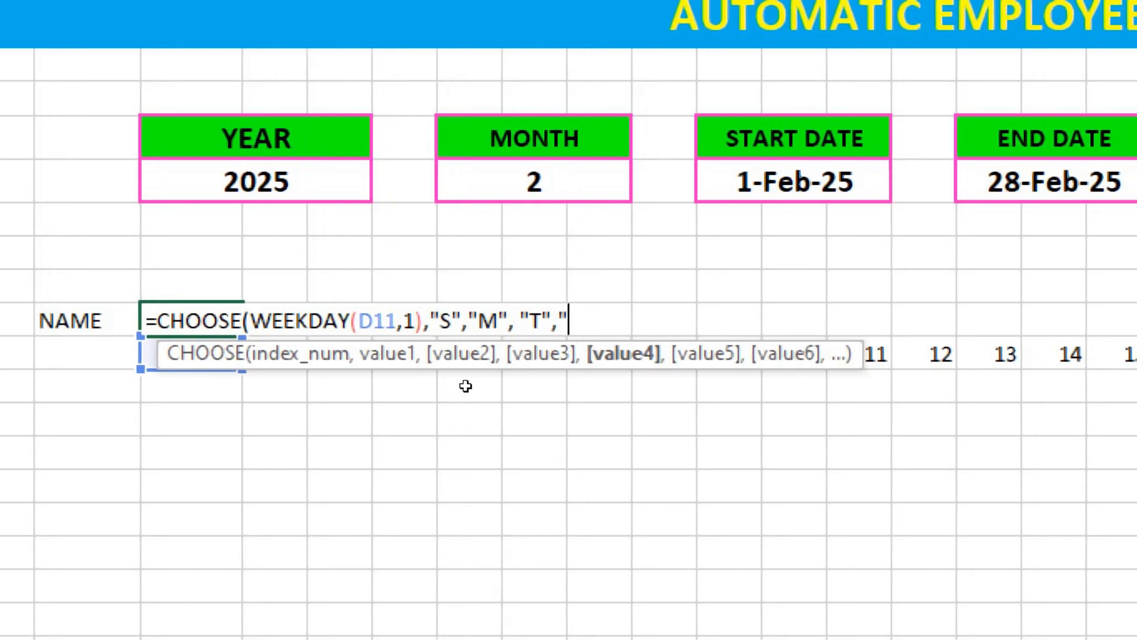
{"action": "type", "text": "W\","}
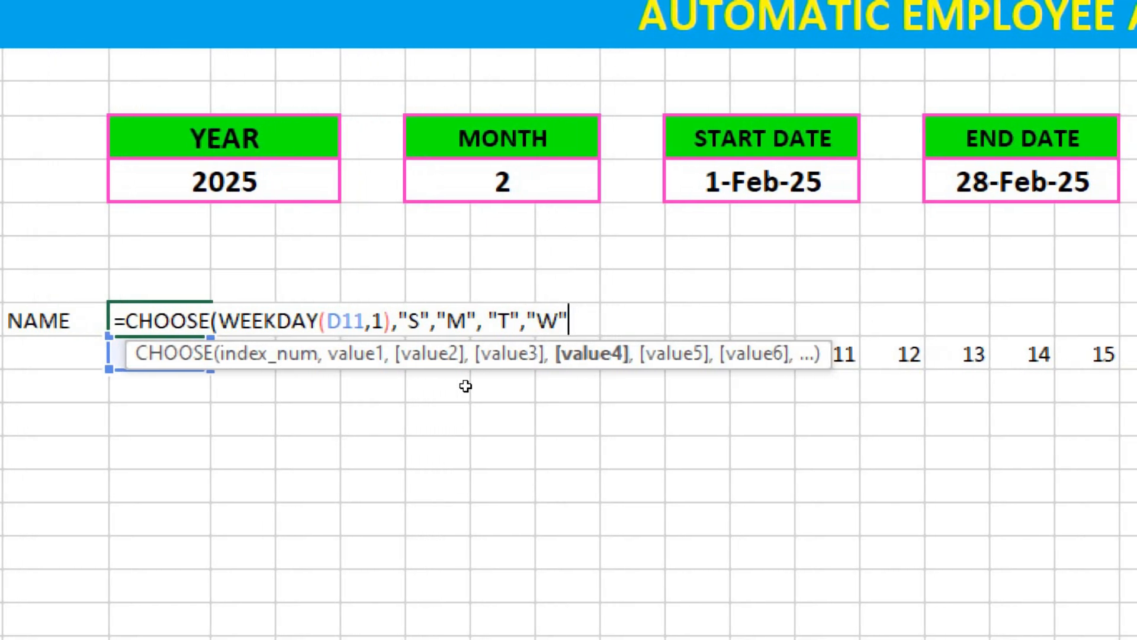
{"action": "type", "text": "\"T\","}
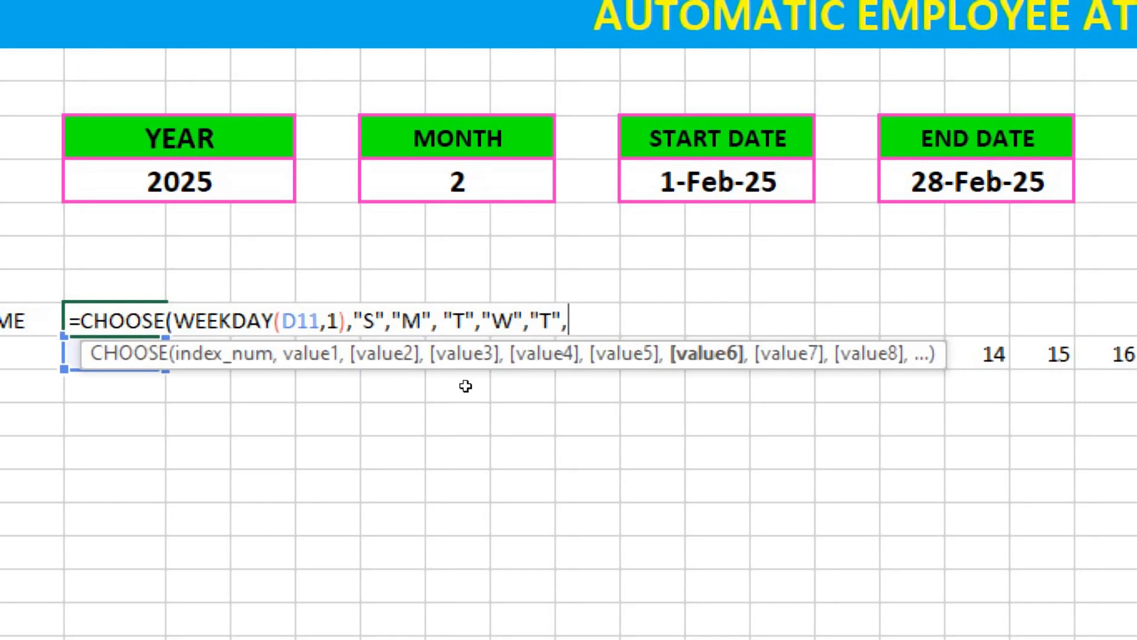
{"action": "type", "text": "\"F\""}
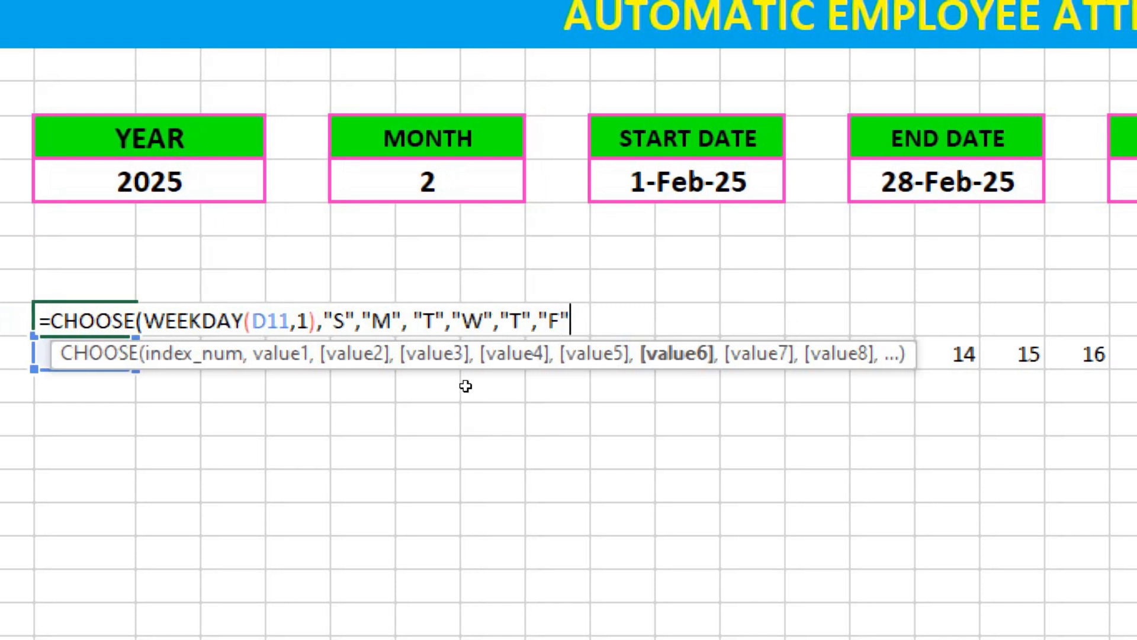
{"action": "type", "text": ",\"S"}
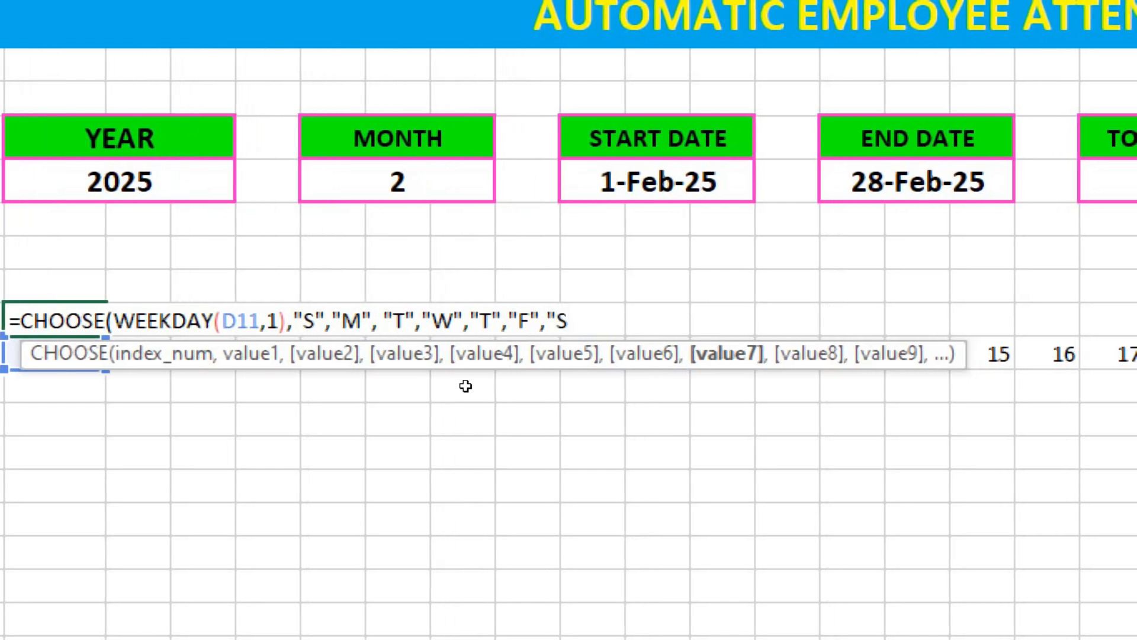
{"action": "type", "text": "\""}
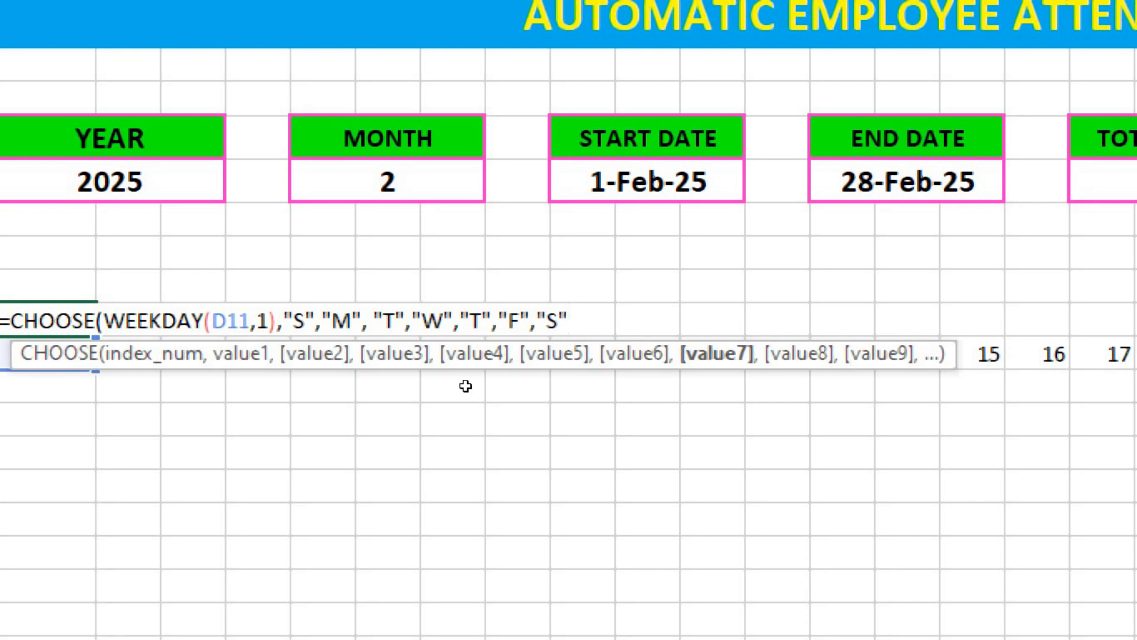
{"action": "type", "text": ")"}
{"action": "key", "text": "Return"}
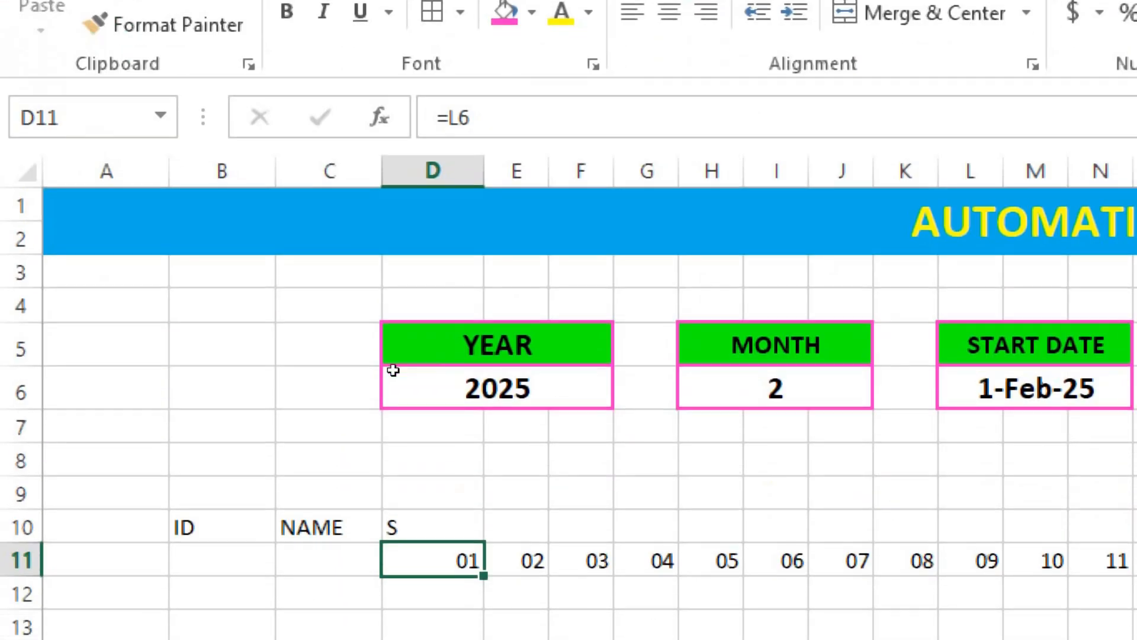
Fill the D10 weekday formula across row 10 through column AH and center the contents of D10:AH11 horizontally.
{"action": "key", "text": "Up"}
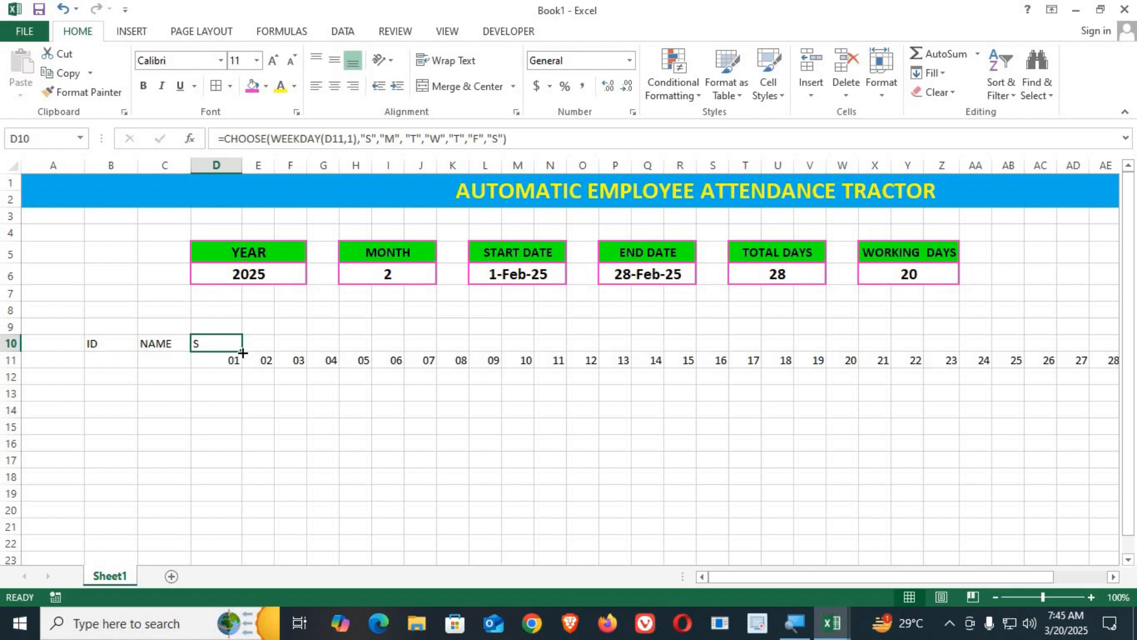
{"action": "left_click_drag", "start_coordinate": [243, 353], "coordinate": [967, 359]}
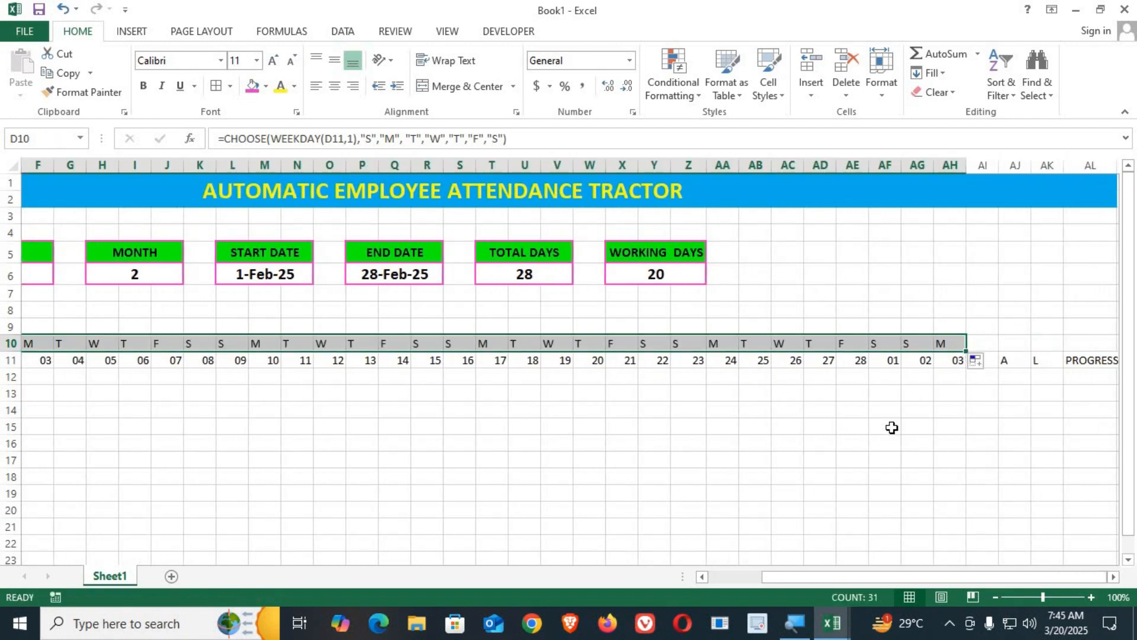
{"action": "left_click_drag", "start_coordinate": [789, 579], "coordinate": [712, 580]}
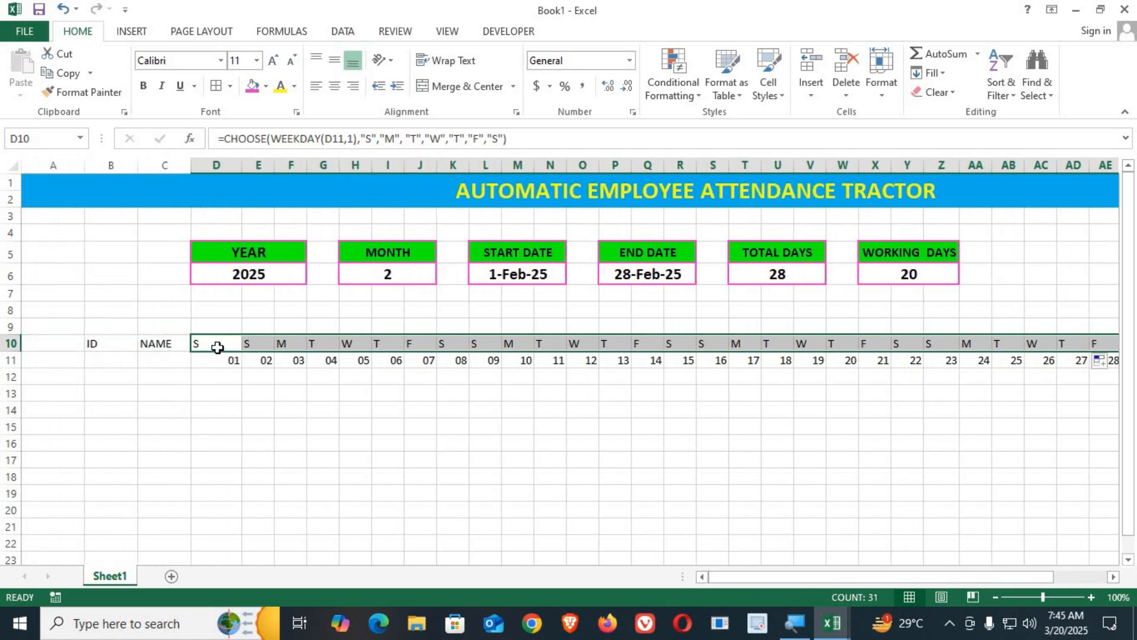
{"action": "left_click_drag", "start_coordinate": [216, 343], "coordinate": [944, 363]}
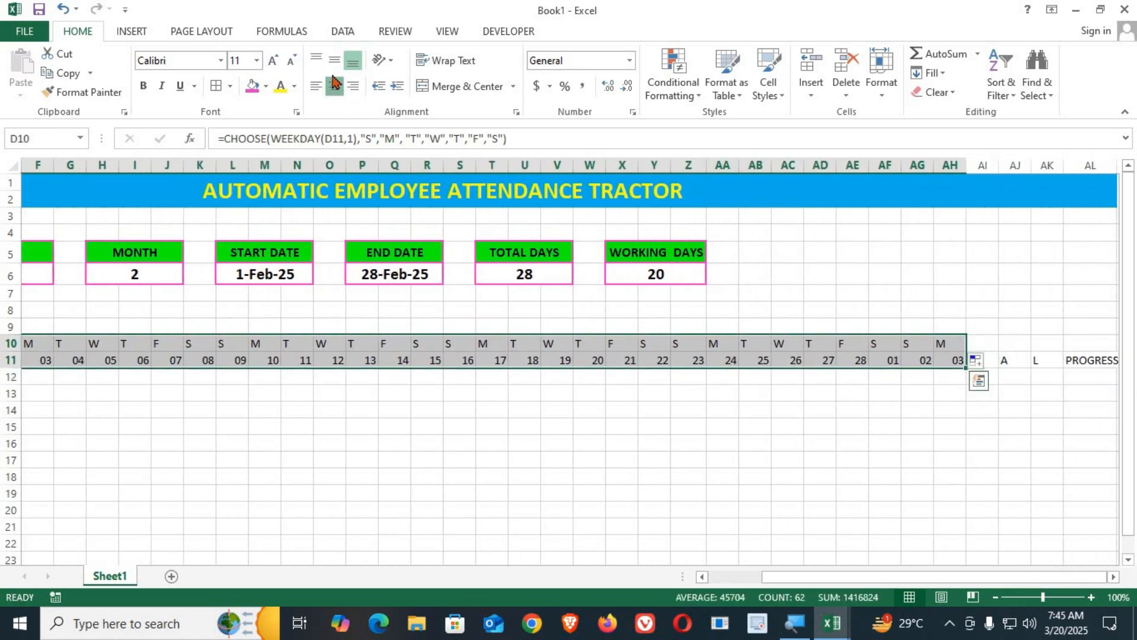
{"action": "left_click", "coordinate": [334, 86]}
Set the MONTH value in H6 back to 1.
{"action": "left_click", "coordinate": [374, 272]}
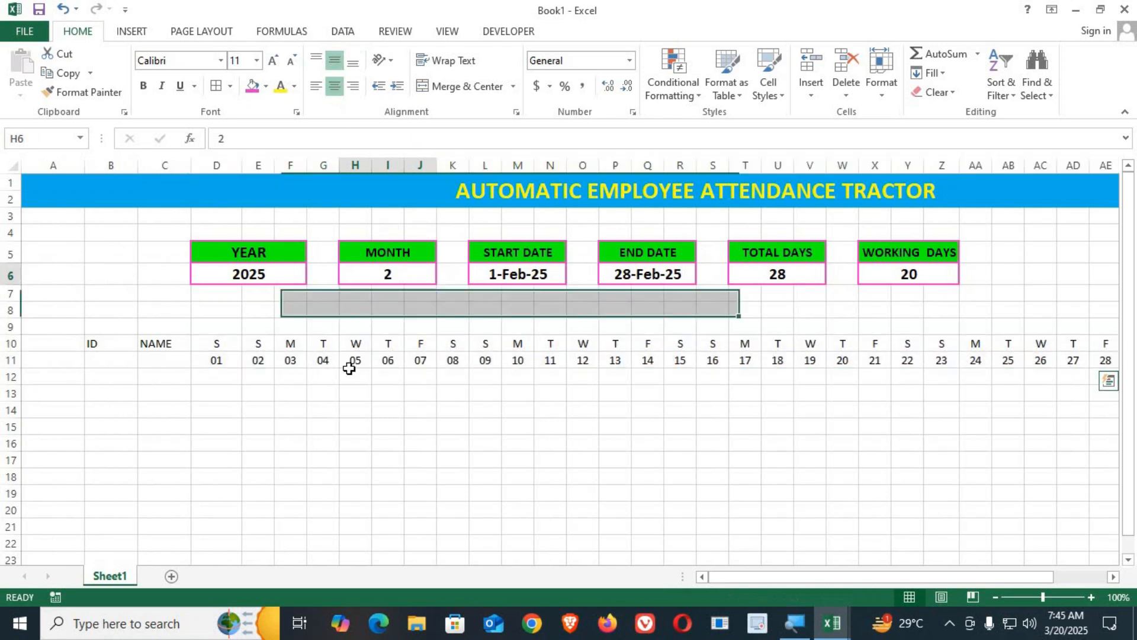
{"action": "type", "text": "1"}
{"action": "key", "text": "Return"}
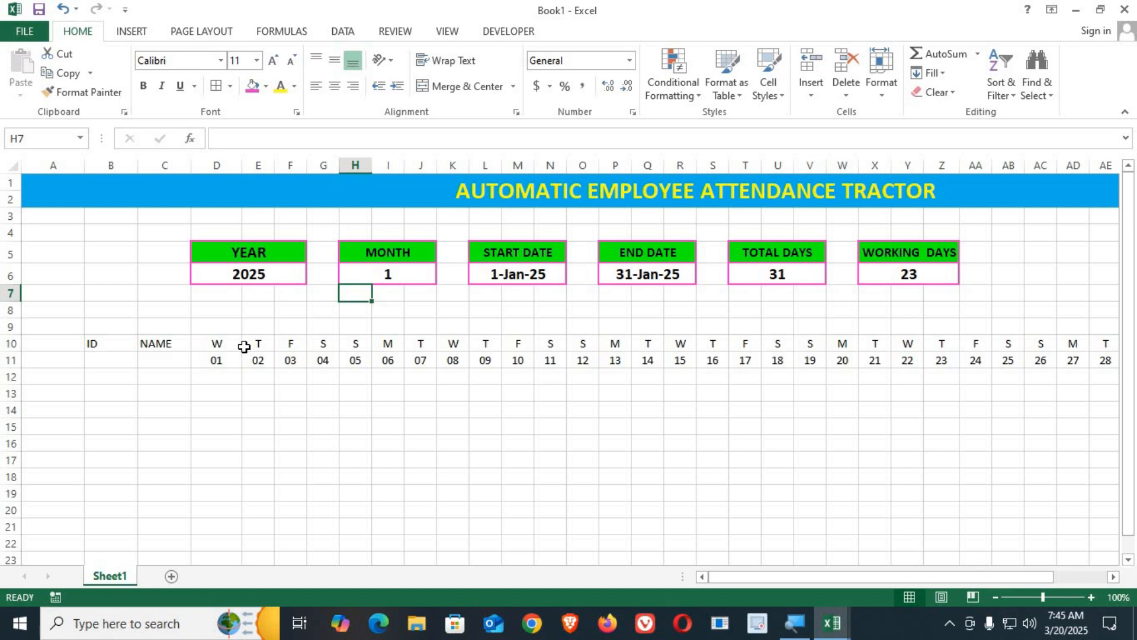
Start an Equal To highlight rule for "S" on the weekday cells D10:AH10.
{"action": "left_click_drag", "start_coordinate": [218, 348], "coordinate": [1033, 350]}
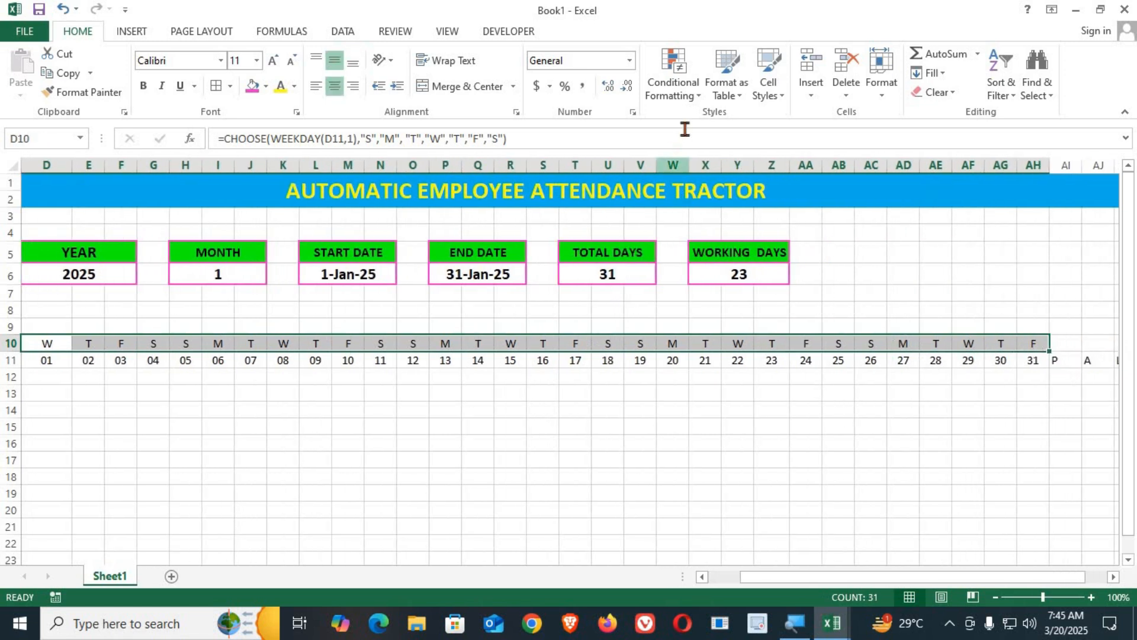
{"action": "left_click", "coordinate": [699, 99]}
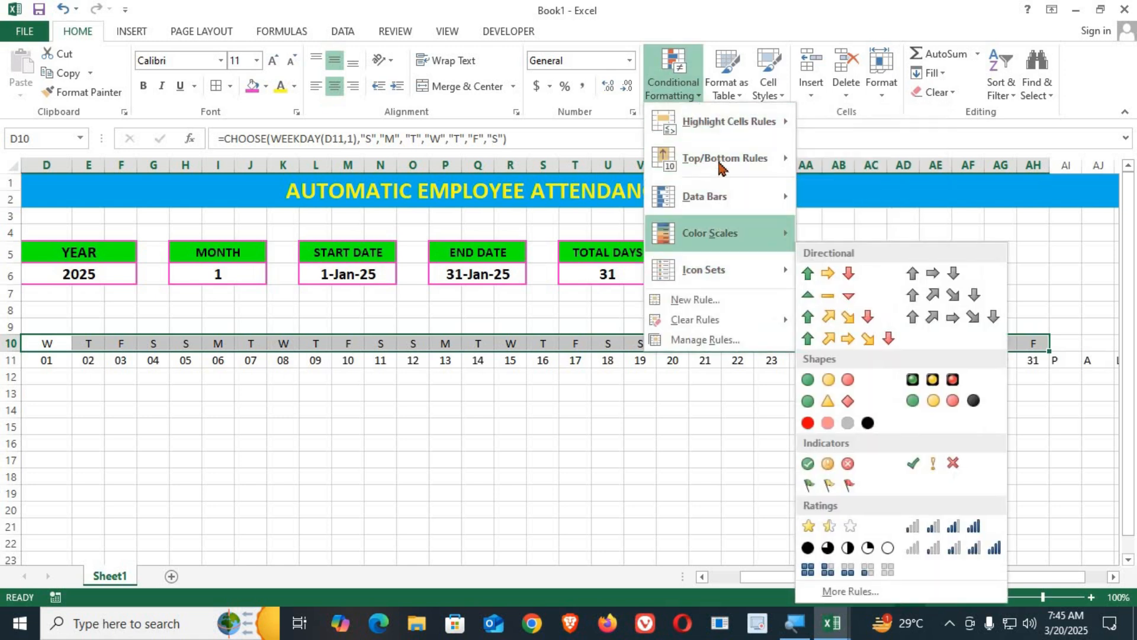
{"action": "mouse_move", "coordinate": [733, 127]}
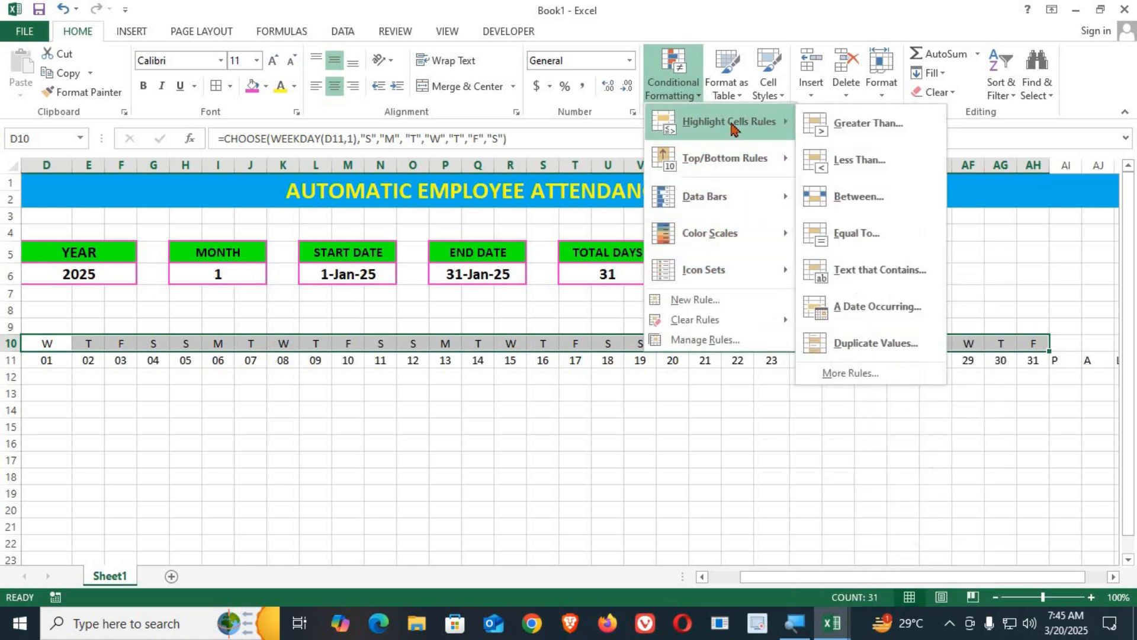
{"action": "left_click", "coordinate": [869, 236]}
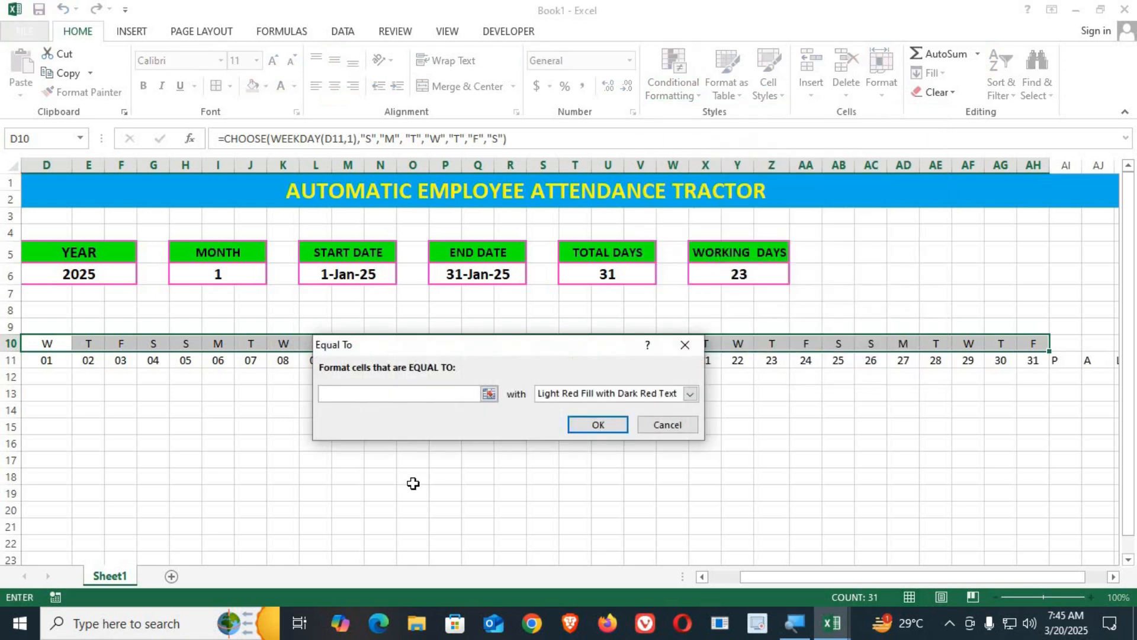
{"action": "type", "text": "S"}
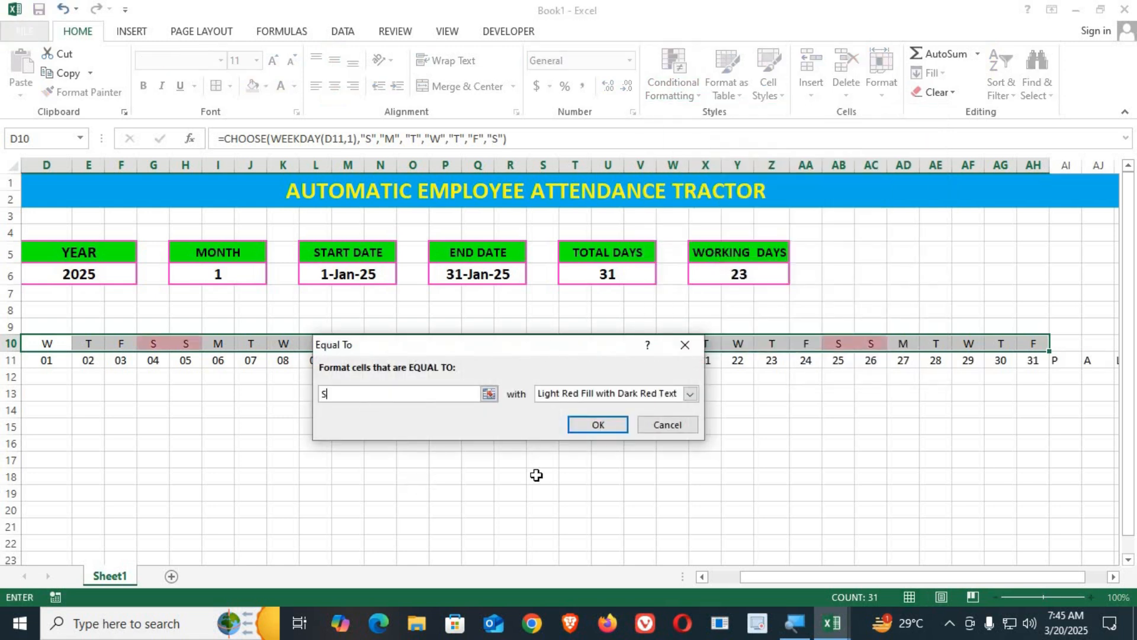
Give the "S" rule a custom format with a red fill and bold yellow text, and apply it.
{"action": "left_click", "coordinate": [690, 394]}
{"action": "left_click", "coordinate": [571, 474]}
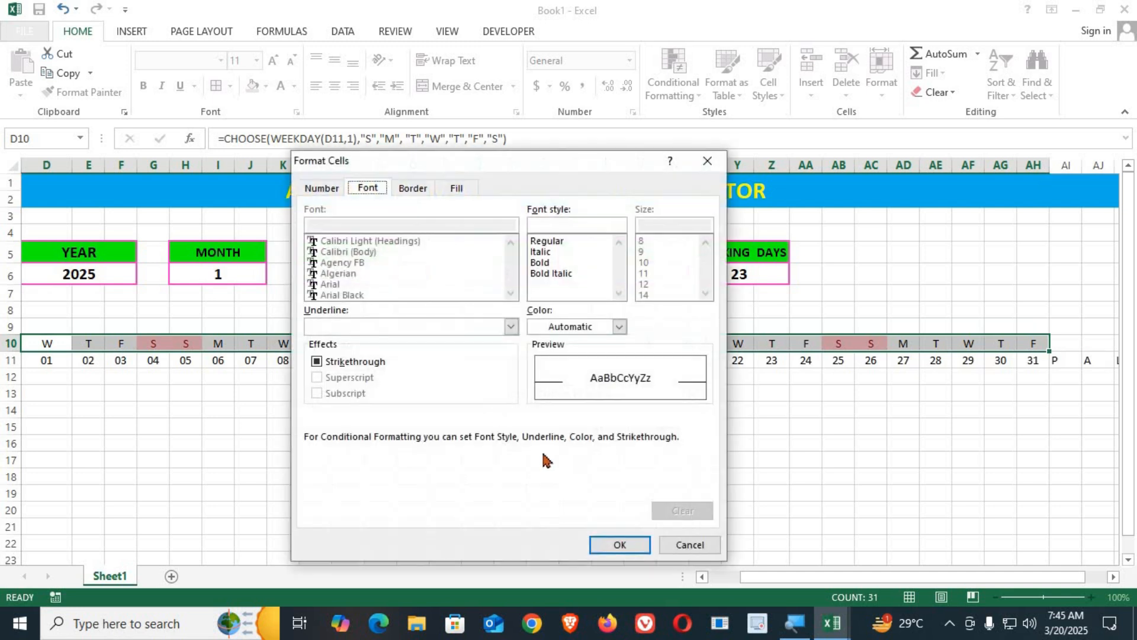
{"action": "left_click", "coordinate": [453, 190]}
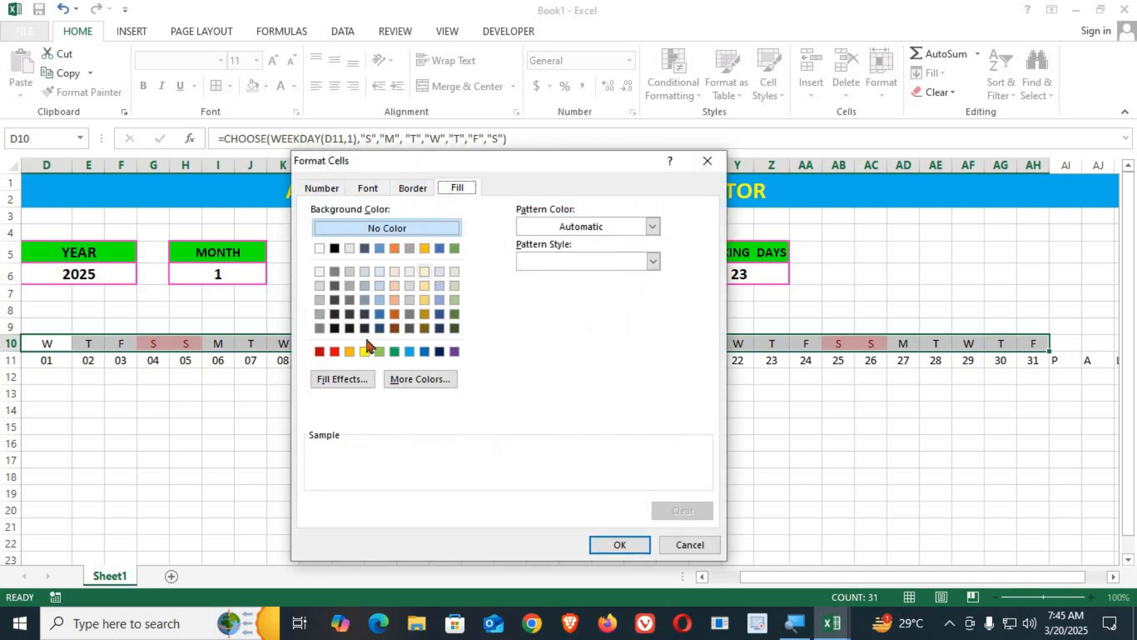
{"action": "left_click", "coordinate": [334, 352]}
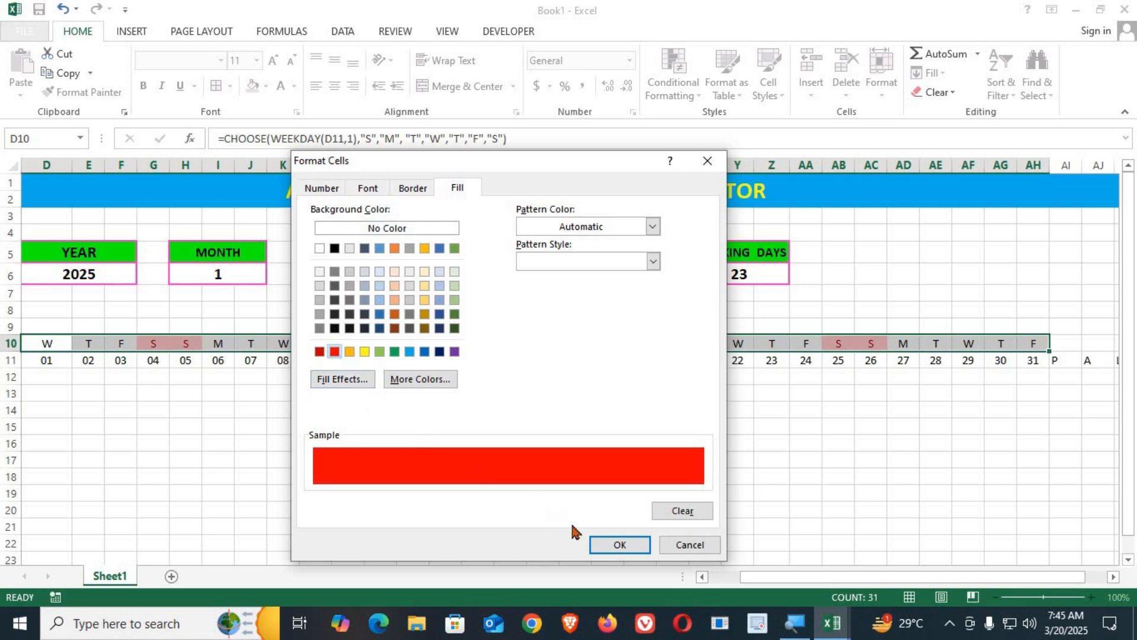
{"action": "left_click", "coordinate": [379, 189]}
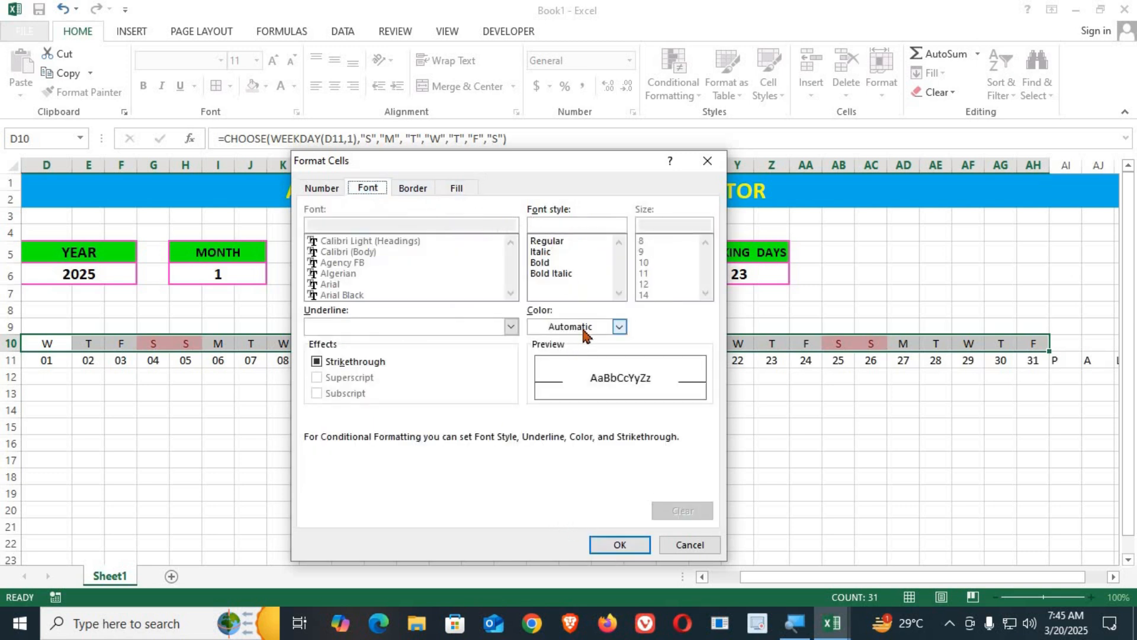
{"action": "left_click", "coordinate": [619, 327]}
{"action": "left_click", "coordinate": [578, 475]}
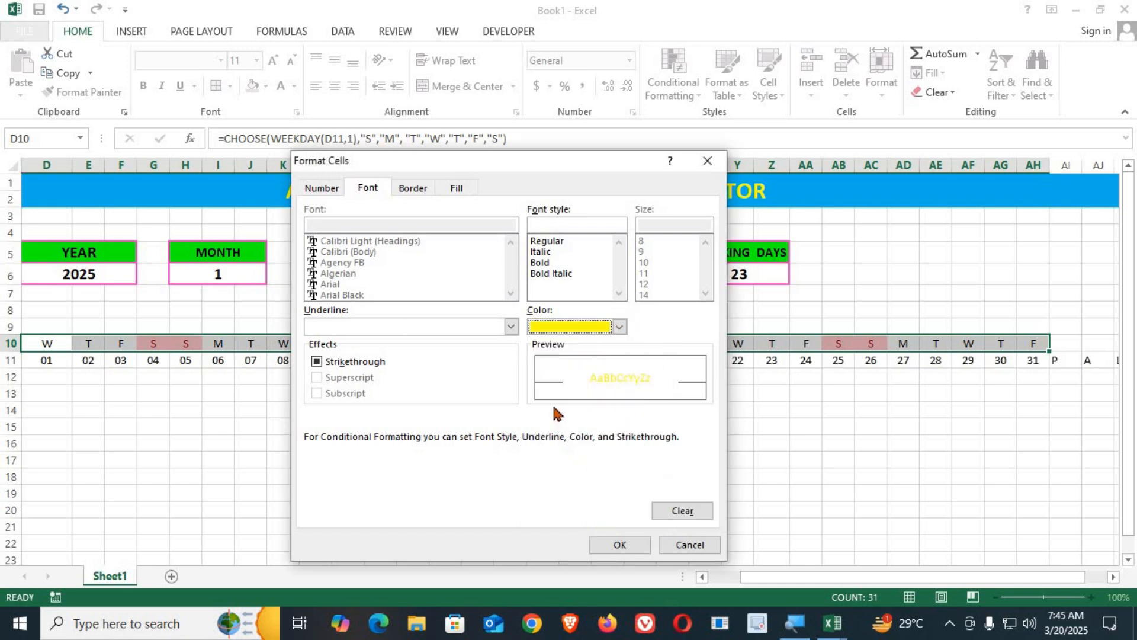
{"action": "left_click", "coordinate": [542, 263]}
{"action": "left_click", "coordinate": [616, 543]}
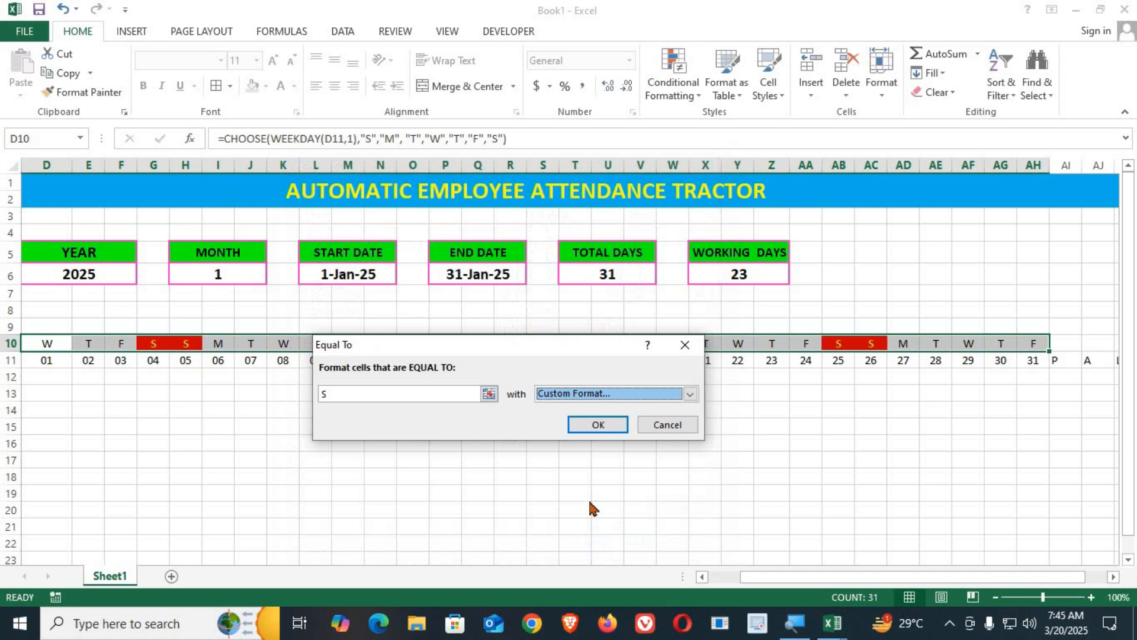
{"action": "left_click", "coordinate": [598, 424]}
Examine the weekday letters in row 10 to check which days the highlight rule marks.
{"action": "left_click_drag", "start_coordinate": [796, 586], "coordinate": [765, 585]}
{"action": "left_click", "coordinate": [453, 409]}
{"action": "left_click", "coordinate": [327, 343]}
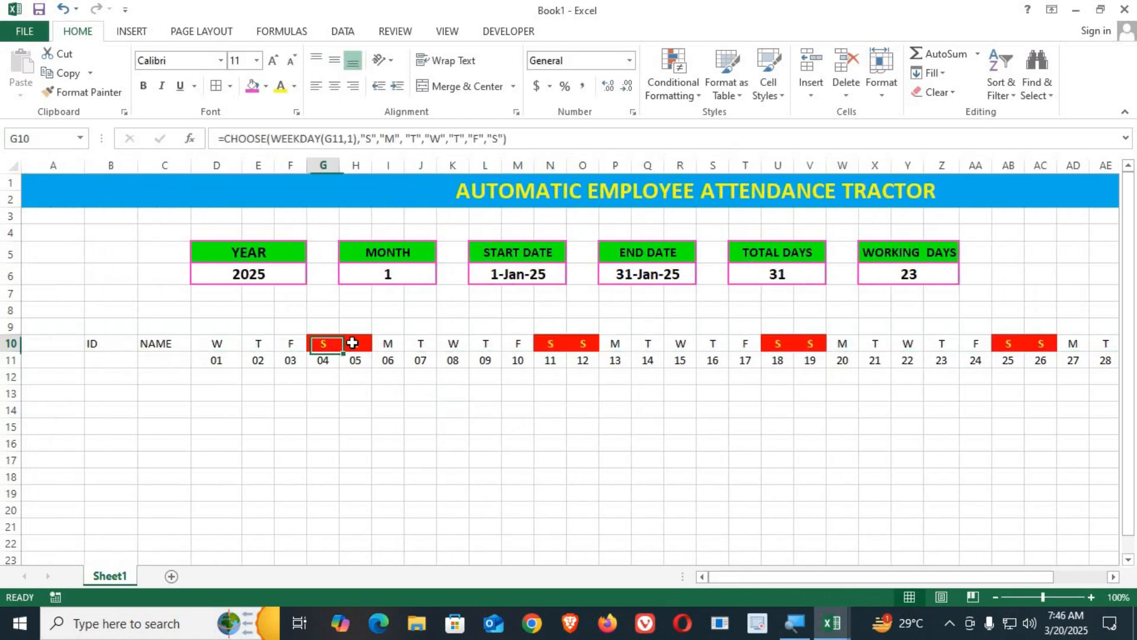
{"action": "left_click", "coordinate": [352, 343]}
{"action": "left_click", "coordinate": [325, 343]}
{"action": "left_click", "coordinate": [355, 345]}
{"action": "left_click", "coordinate": [548, 345]}
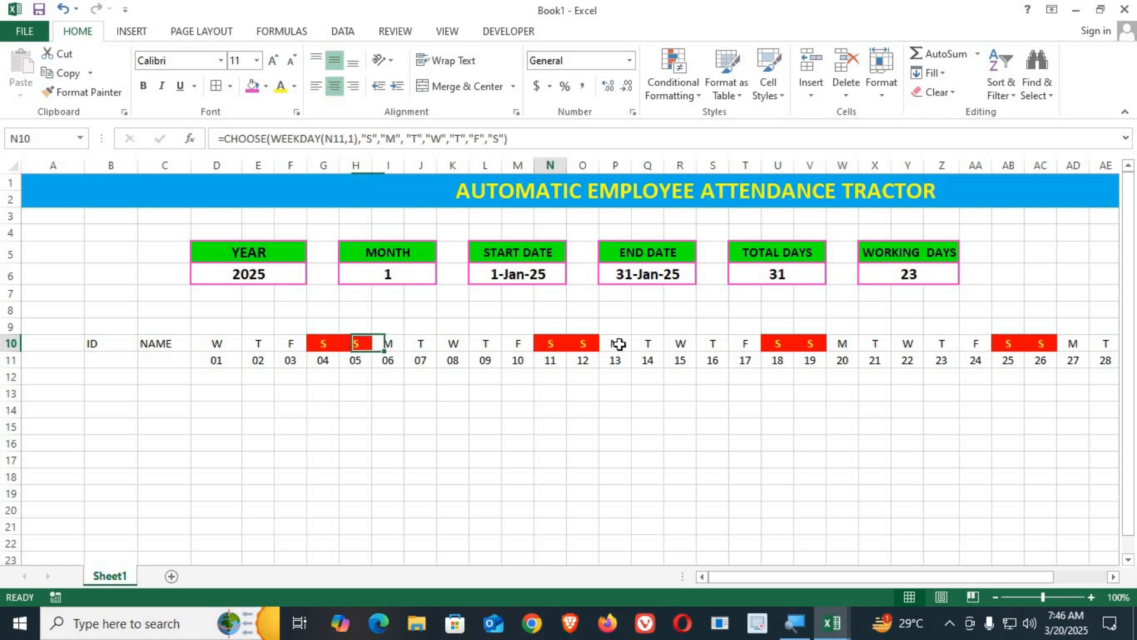
{"action": "left_click", "coordinate": [616, 343]}
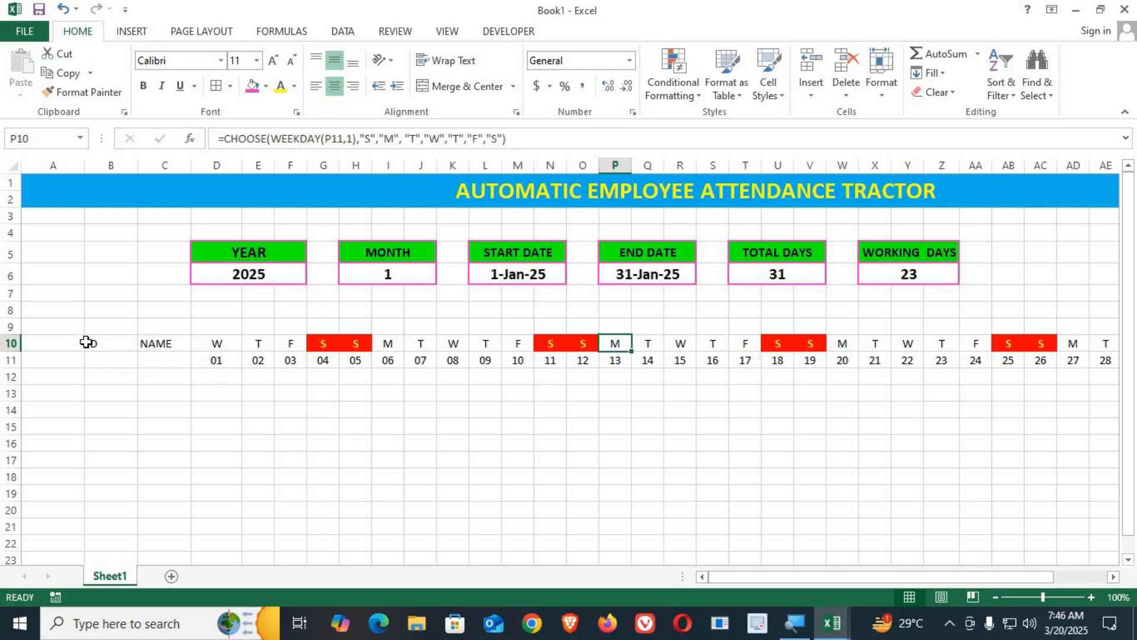
Merge and center the ID header over B10:B11, the NAME header over C10:C11, and the empty cells B9:C9.
{"action": "left_click_drag", "start_coordinate": [109, 328], "coordinate": [111, 357]}
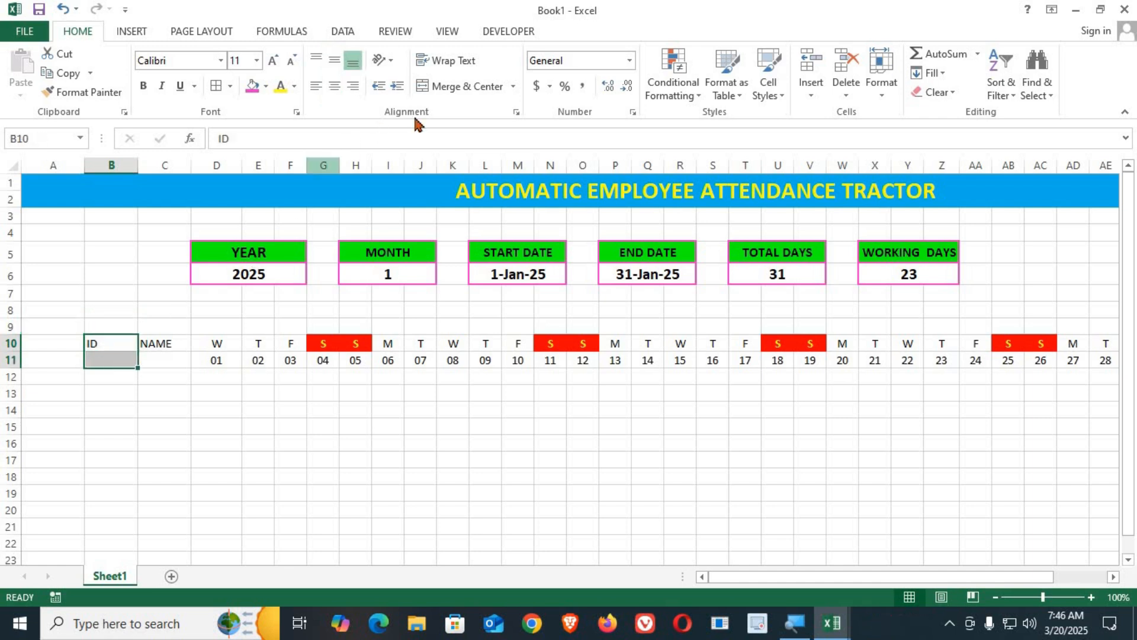
{"action": "left_click", "coordinate": [466, 87]}
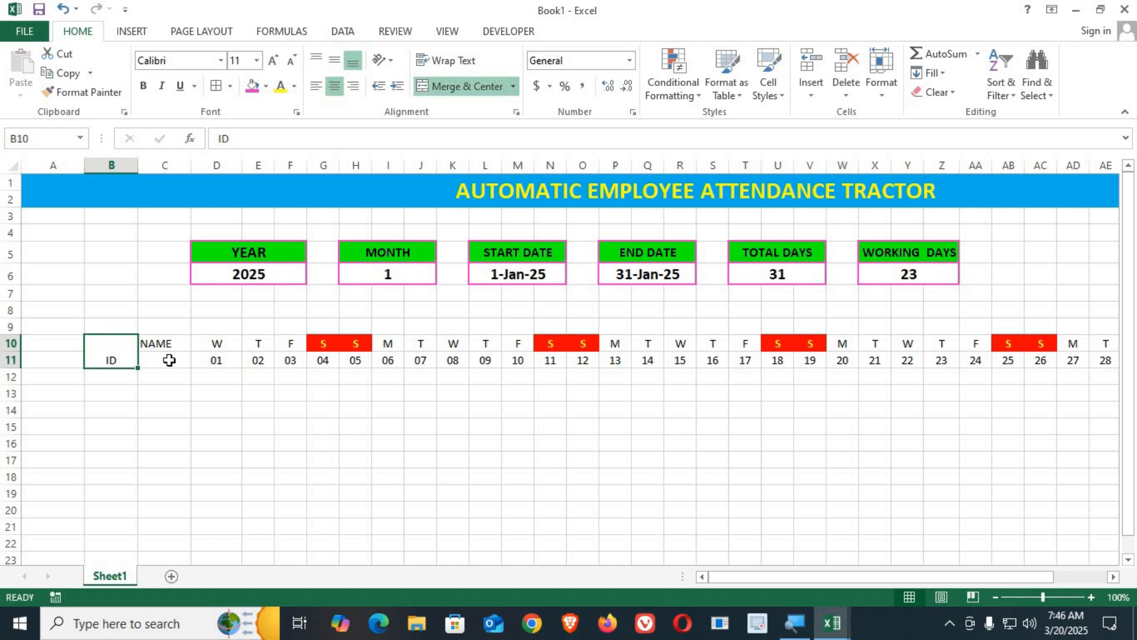
{"action": "left_click_drag", "start_coordinate": [165, 345], "coordinate": [168, 359]}
{"action": "left_click", "coordinate": [463, 86]}
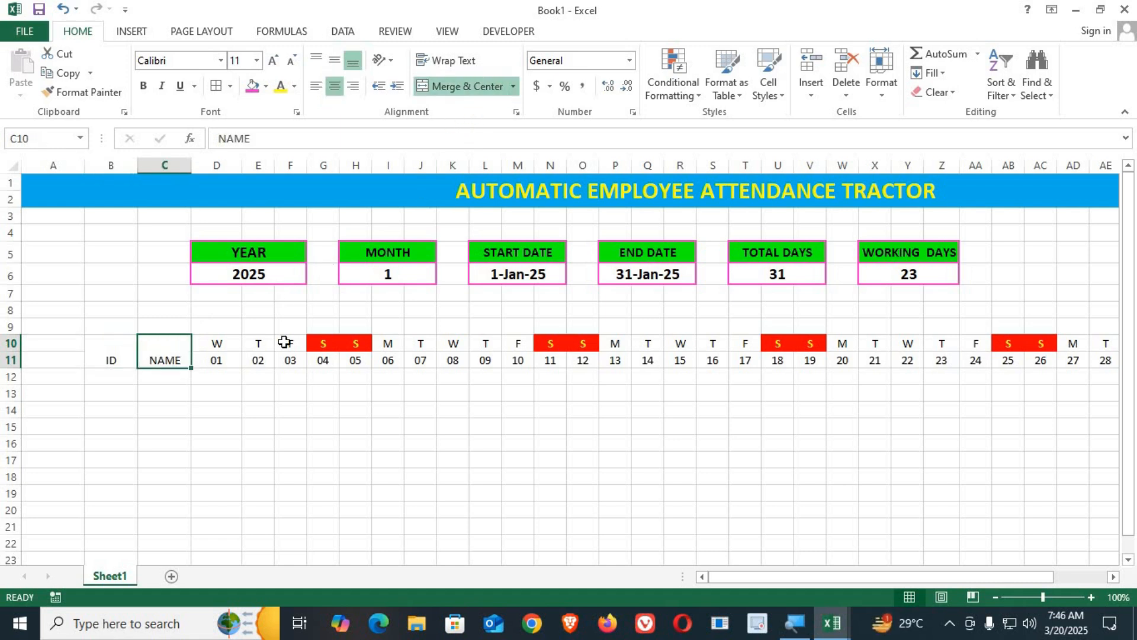
{"action": "left_click", "coordinate": [232, 404]}
{"action": "left_click_drag", "start_coordinate": [104, 325], "coordinate": [168, 325]}
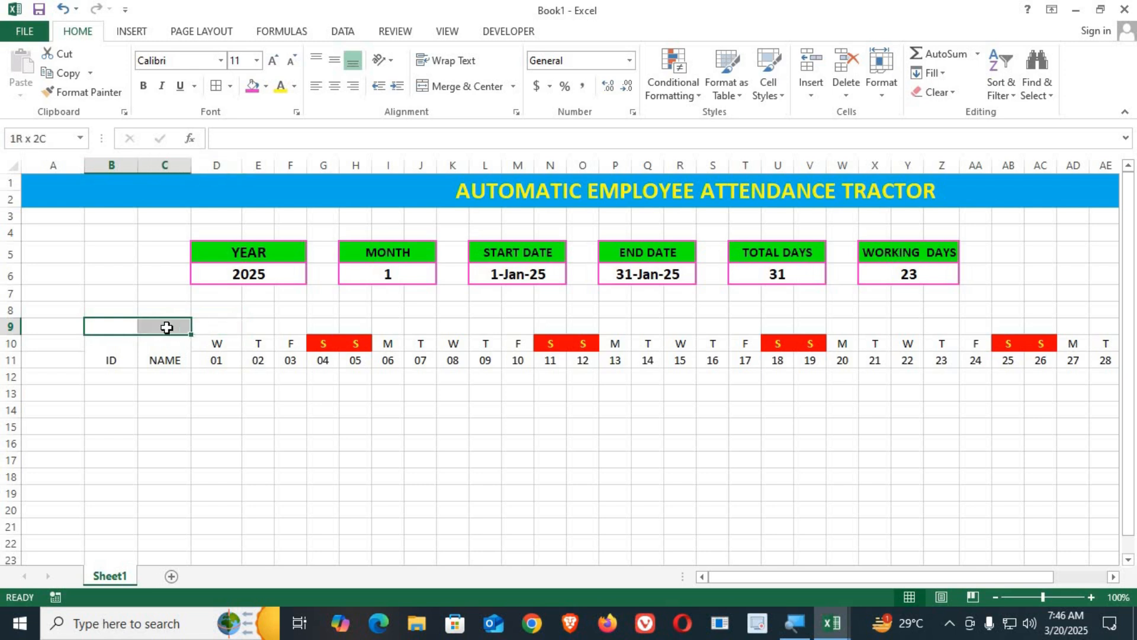
{"action": "left_click", "coordinate": [463, 87]}
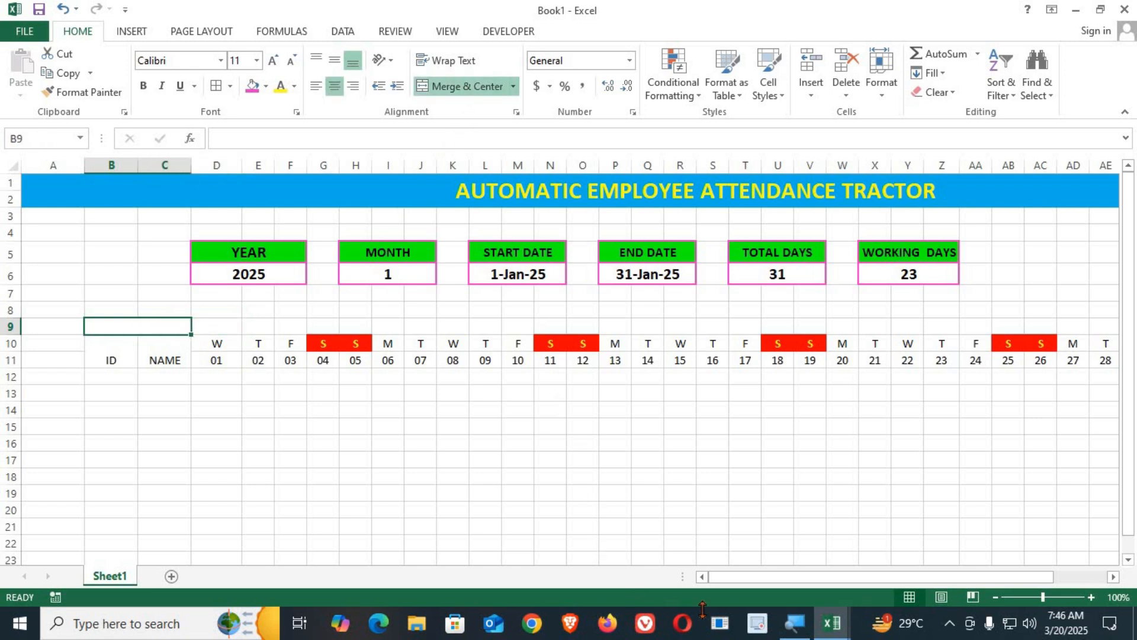
Merge and center the P, A and L headers over rows 10 and 11 in columns AI, AJ and AK.
{"action": "left_click_drag", "start_coordinate": [742, 586], "coordinate": [795, 586]}
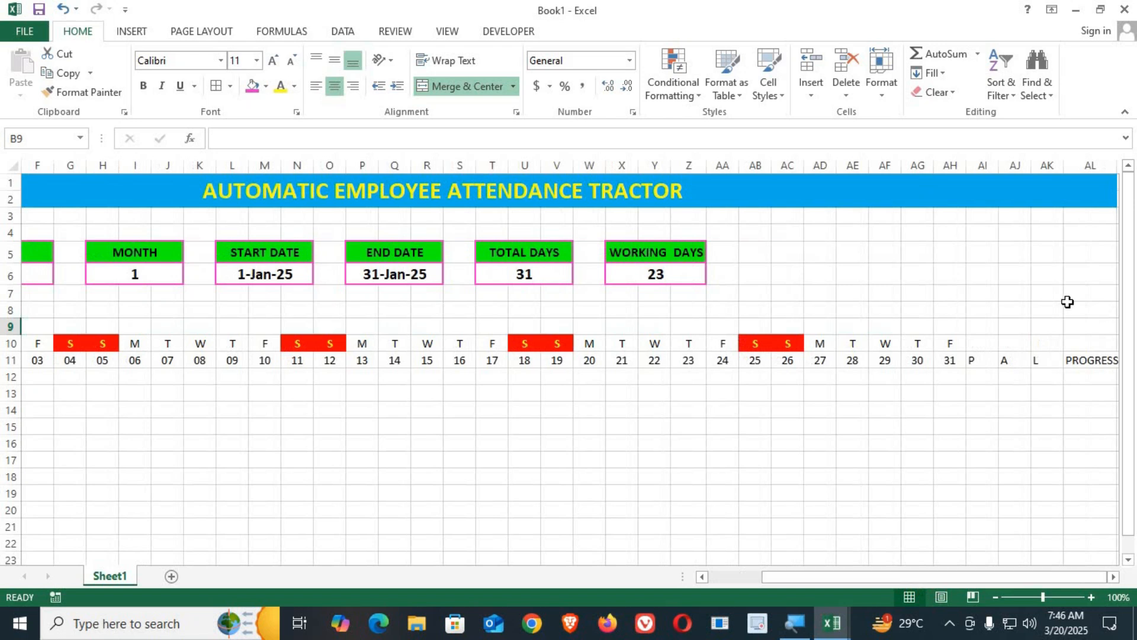
{"action": "left_click_drag", "start_coordinate": [984, 165], "coordinate": [1031, 204]}
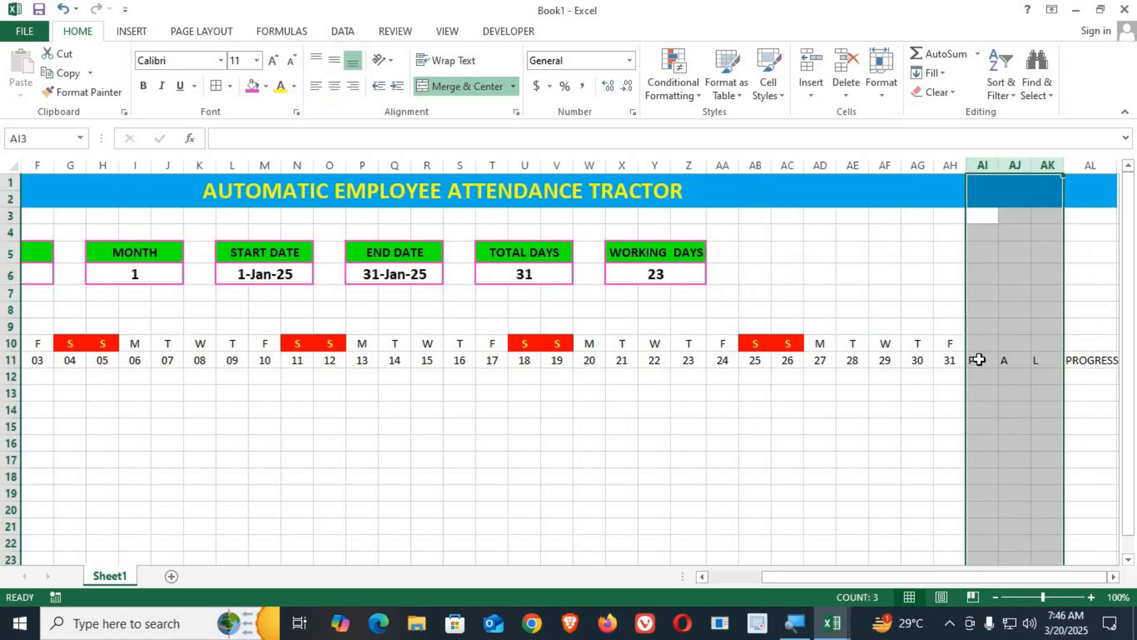
{"action": "left_click_drag", "start_coordinate": [982, 359], "coordinate": [982, 344]}
{"action": "left_click", "coordinate": [465, 86]}
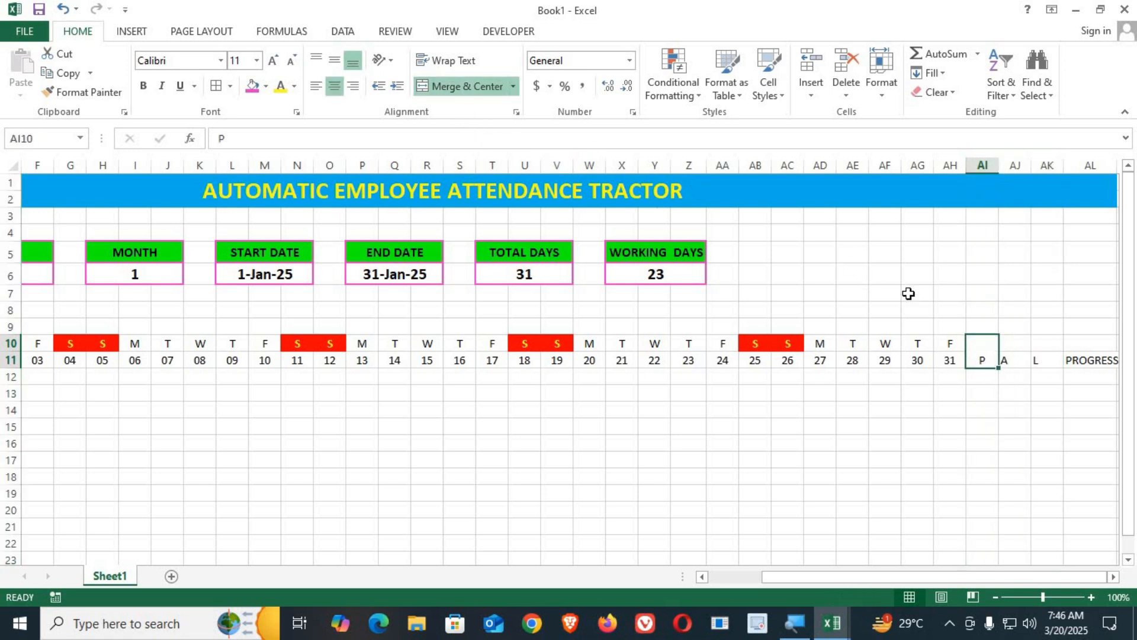
{"action": "left_click", "coordinate": [1017, 371]}
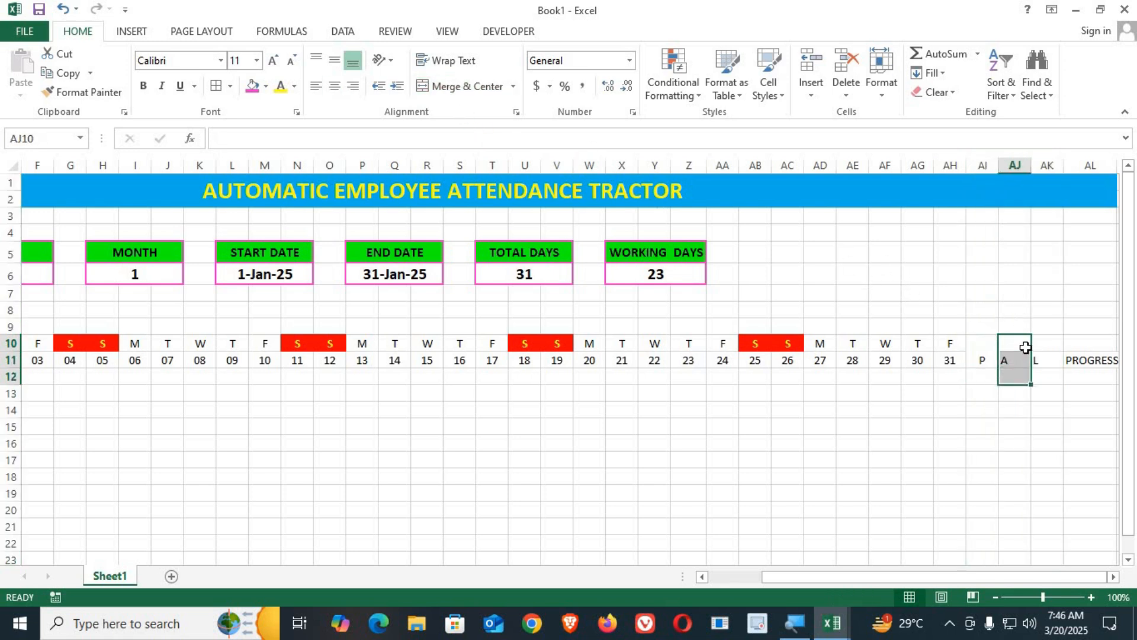
{"action": "left_click_drag", "start_coordinate": [1023, 348], "coordinate": [1025, 363]}
{"action": "left_click", "coordinate": [472, 87]}
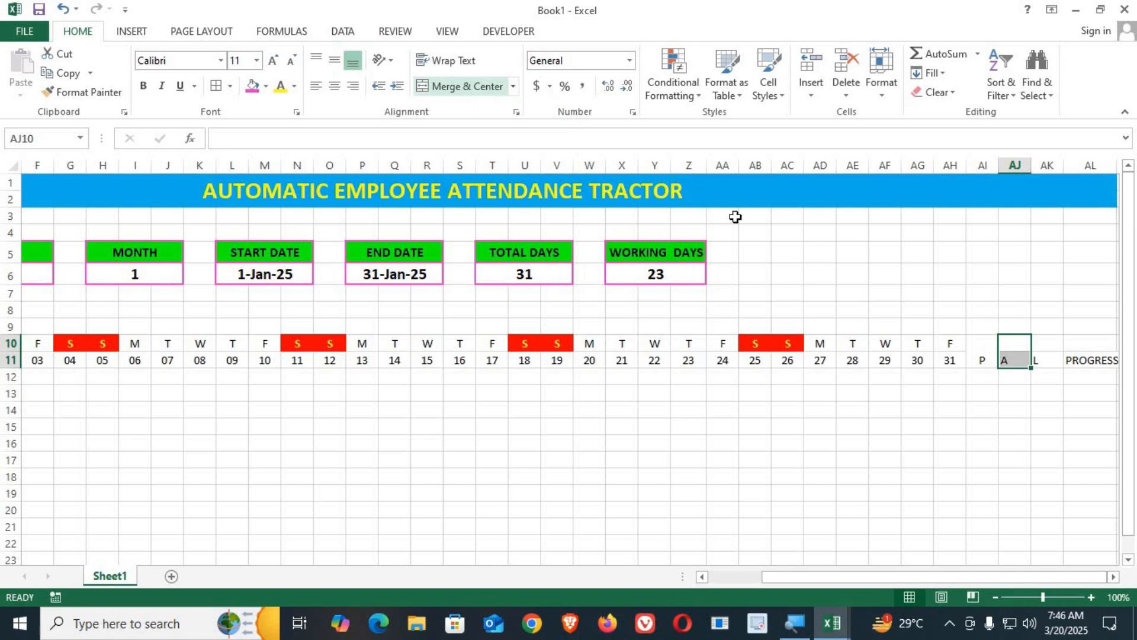
{"action": "left_click_drag", "start_coordinate": [1056, 342], "coordinate": [1051, 362]}
{"action": "left_click", "coordinate": [468, 85]}
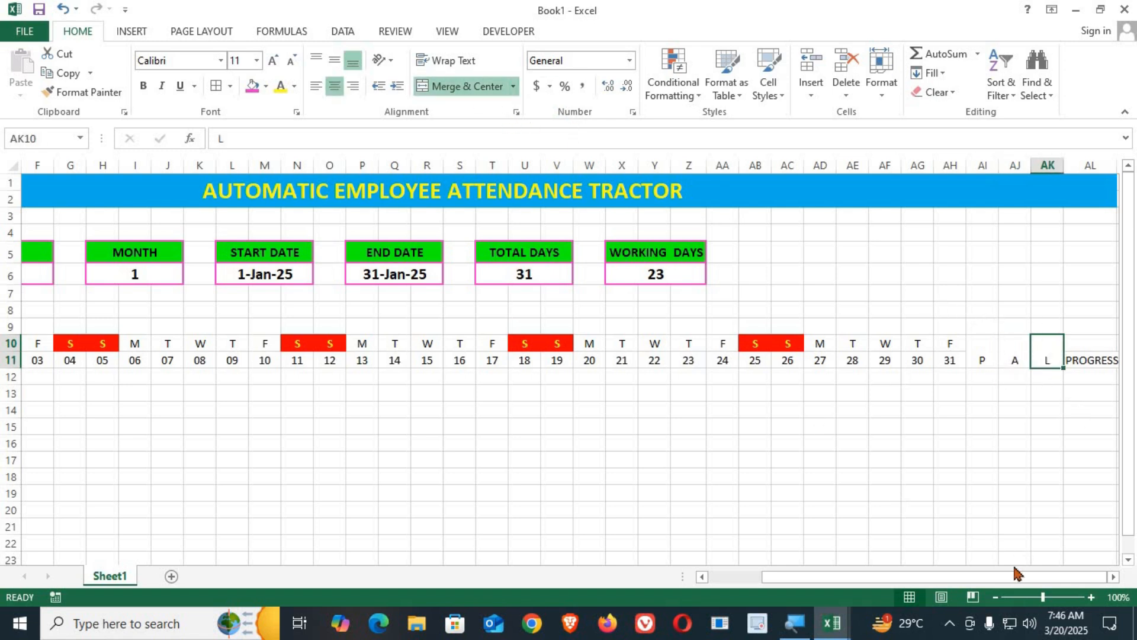
Reapply horizontal centering to D10:AK11 and toggle its middle vertical alignment.
{"action": "left_click_drag", "start_coordinate": [934, 581], "coordinate": [841, 578]}
{"action": "left_click_drag", "start_coordinate": [208, 345], "coordinate": [984, 360]}
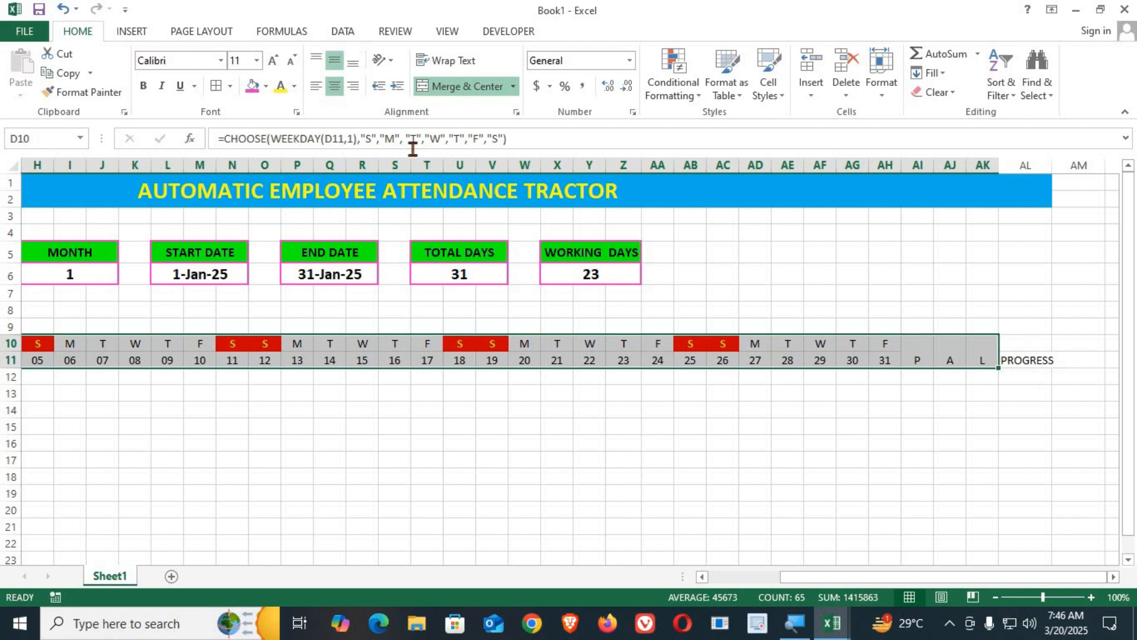
{"action": "left_click", "coordinate": [336, 90]}
{"action": "left_click", "coordinate": [335, 90]}
{"action": "left_click", "coordinate": [334, 59]}
Apply thin black borders to all cells of the header range D10:AK11.
{"action": "left_click", "coordinate": [230, 88]}
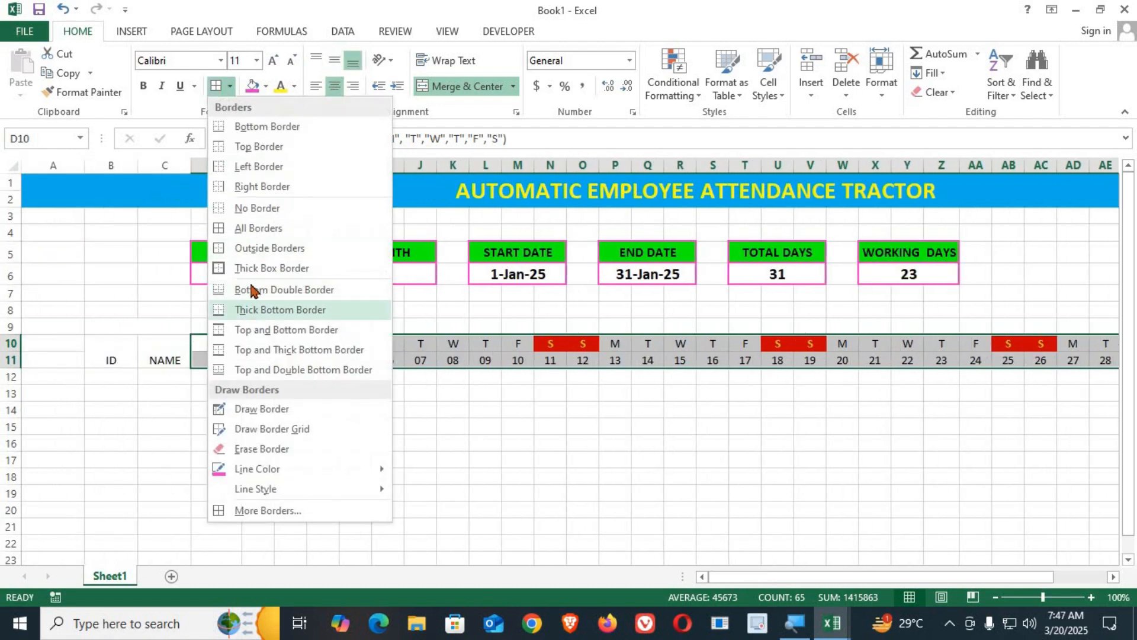
{"action": "mouse_move", "coordinate": [246, 474]}
{"action": "left_click", "coordinate": [415, 445]}
{"action": "left_click", "coordinate": [216, 86]}
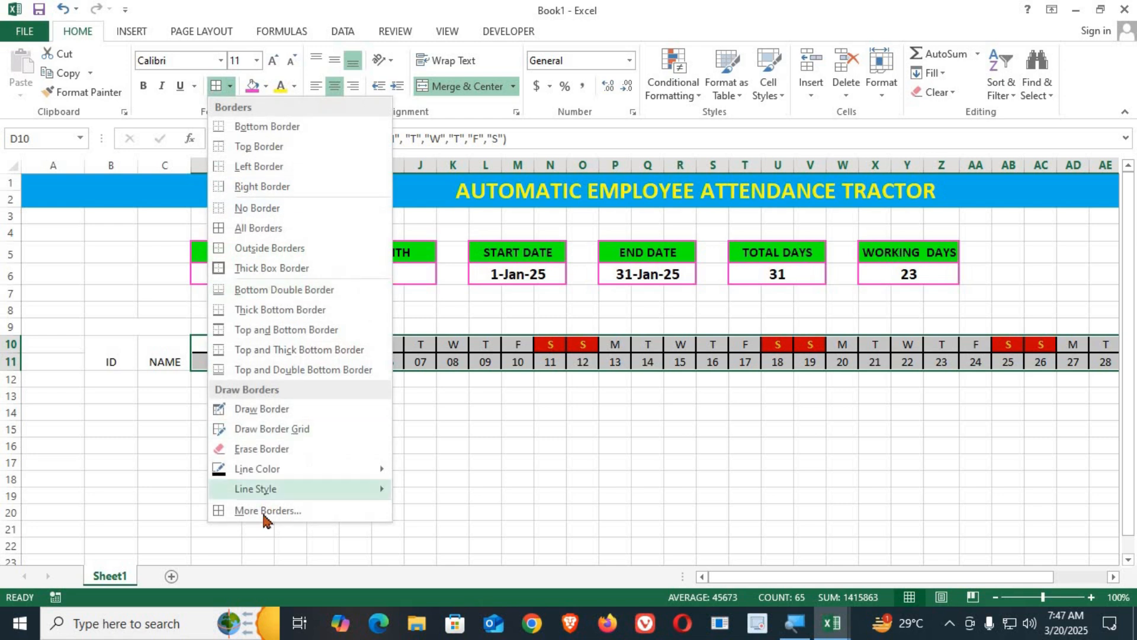
{"action": "mouse_move", "coordinate": [264, 489]}
{"action": "left_click", "coordinate": [460, 331]}
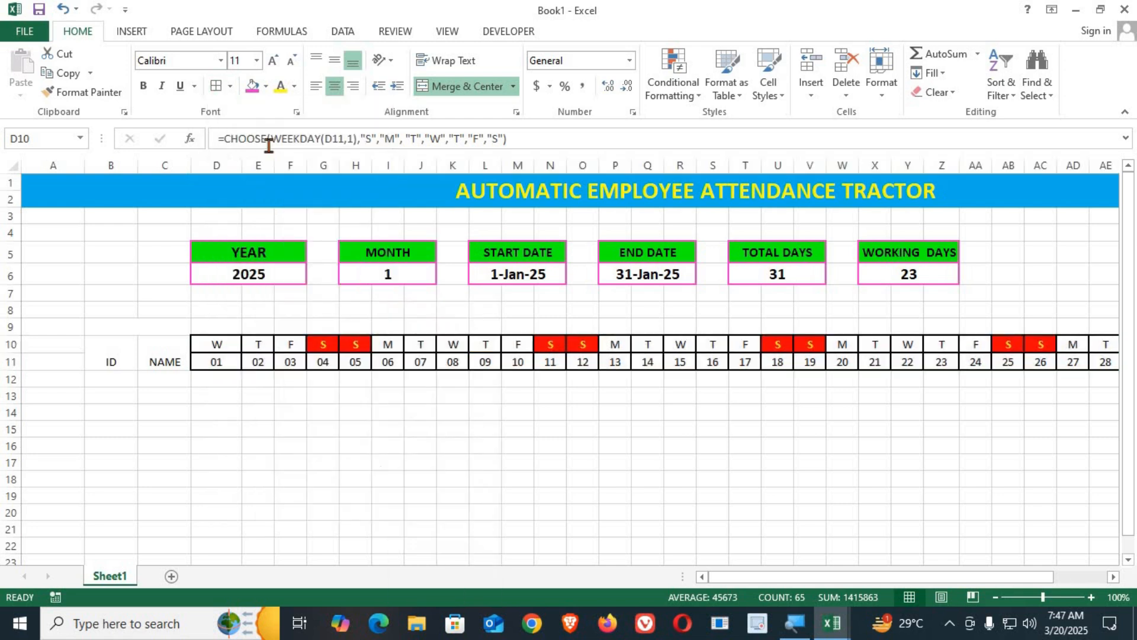
{"action": "left_click", "coordinate": [214, 88]}
{"action": "left_click", "coordinate": [356, 443]}
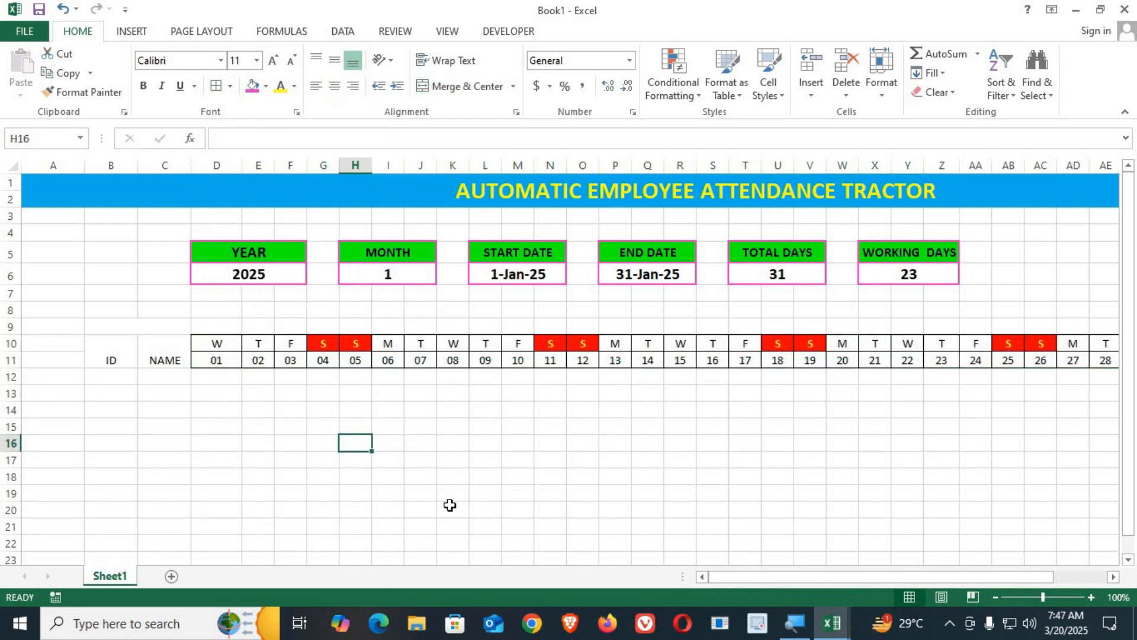
Middle-align the merged P, A and L headers vertically.
{"action": "left_click_drag", "start_coordinate": [739, 584], "coordinate": [860, 585]}
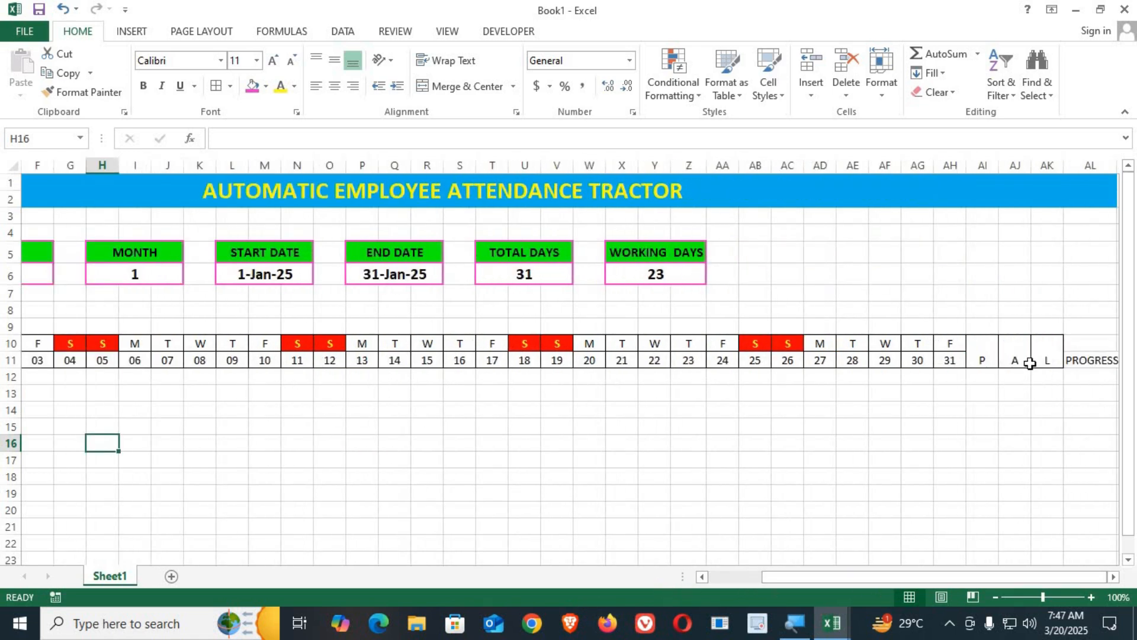
{"action": "left_click_drag", "start_coordinate": [985, 353], "coordinate": [1058, 354]}
{"action": "left_click", "coordinate": [335, 60]}
{"action": "left_click", "coordinate": [542, 425]}
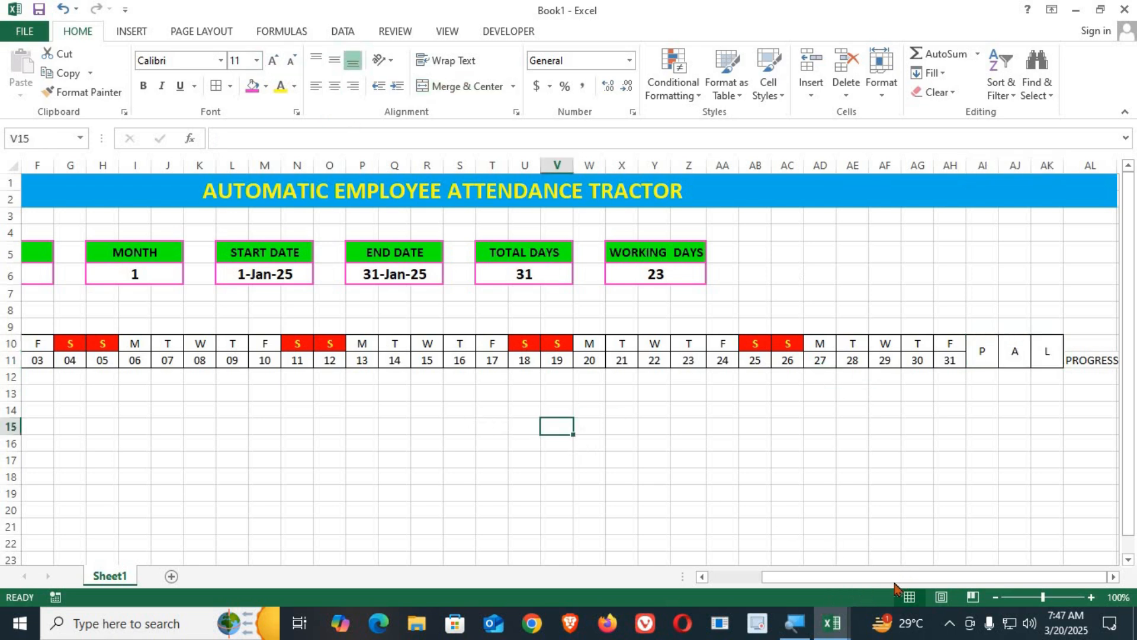
Middle-align the ID and NAME headers in B10:C11 vertically.
{"action": "left_click_drag", "start_coordinate": [895, 577], "coordinate": [680, 563]}
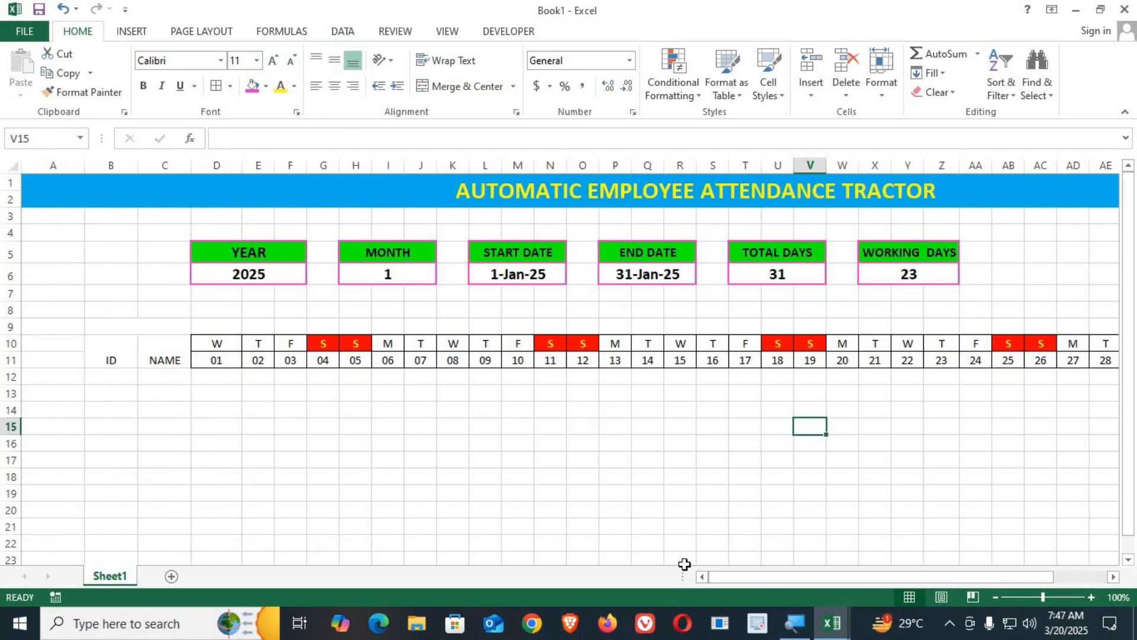
{"action": "left_click_drag", "start_coordinate": [114, 348], "coordinate": [163, 355]}
{"action": "left_click", "coordinate": [334, 60]}
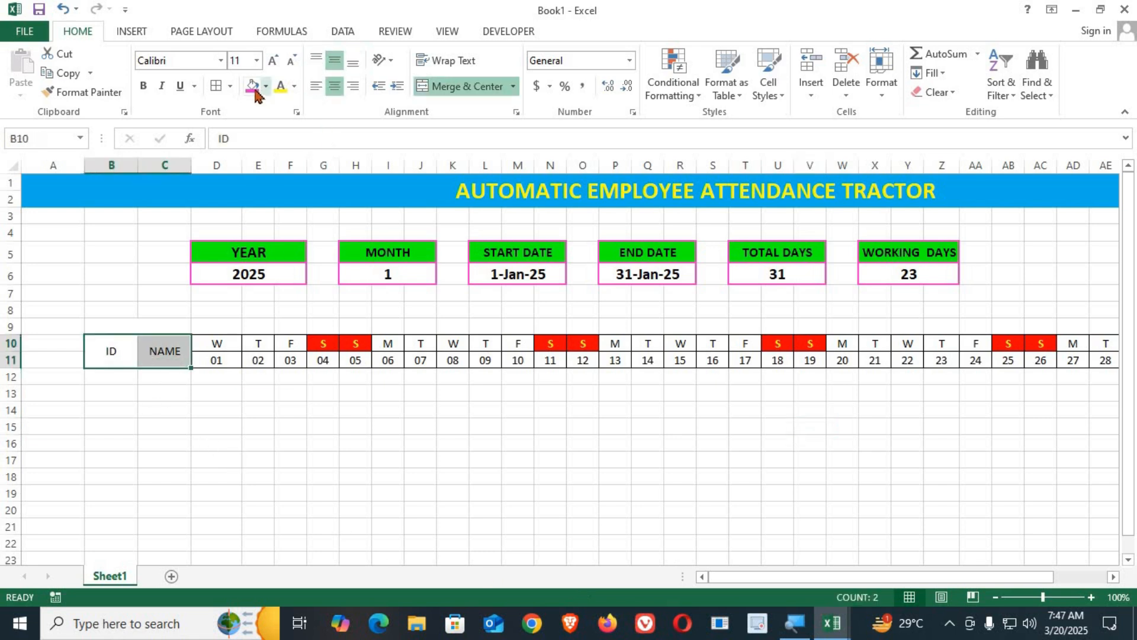
Fill the ID and NAME headers with standard green and set their text to white.
{"action": "left_click", "coordinate": [266, 85]}
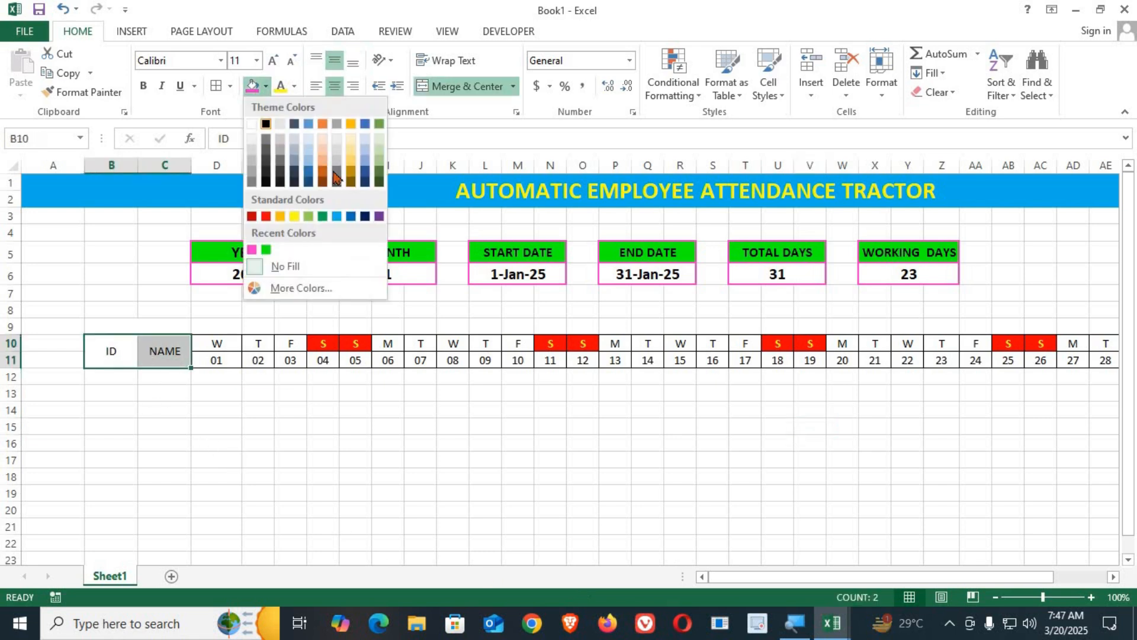
{"action": "left_click", "coordinate": [322, 217]}
{"action": "left_click", "coordinate": [294, 86]}
{"action": "left_click", "coordinate": [279, 145]}
{"action": "left_click", "coordinate": [152, 426]}
Enter the first two consecutive employee IDs in B12:B13 and extend the series down to B21.
{"action": "left_click", "coordinate": [123, 377]}
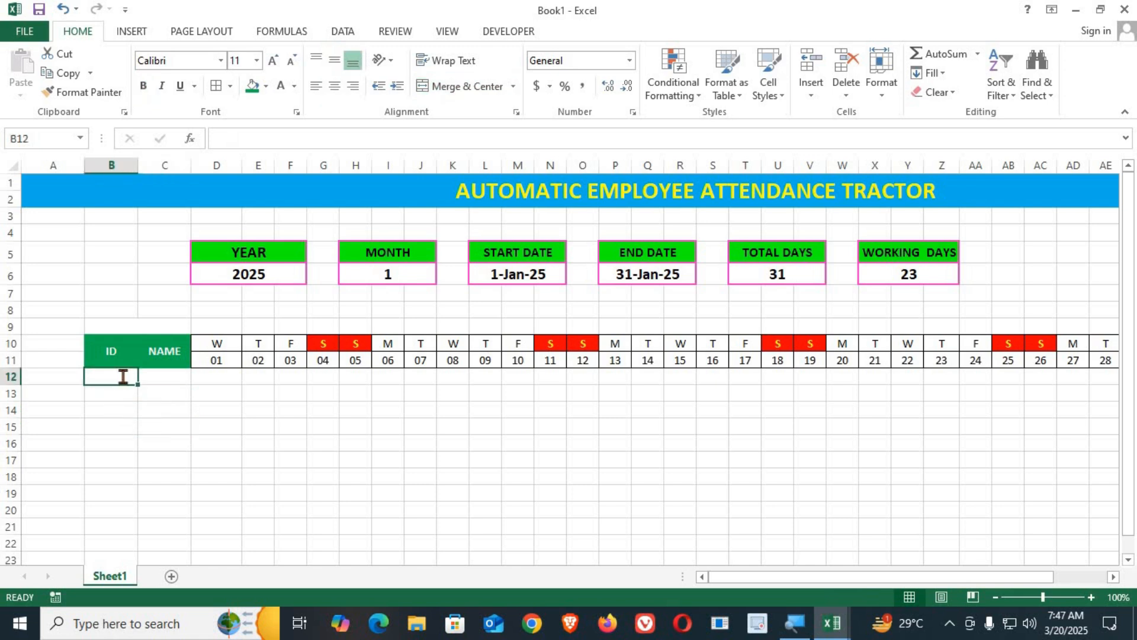
{"action": "type", "text": "101"}
{"action": "key", "text": "Return"}
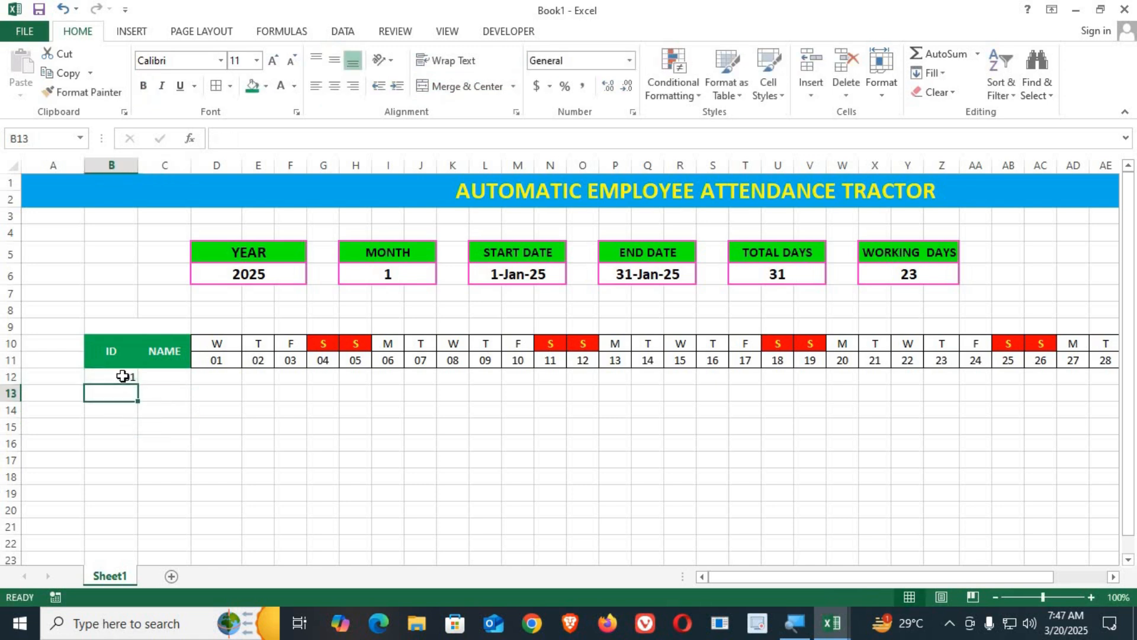
{"action": "type", "text": "102"}
{"action": "key", "text": "Return"}
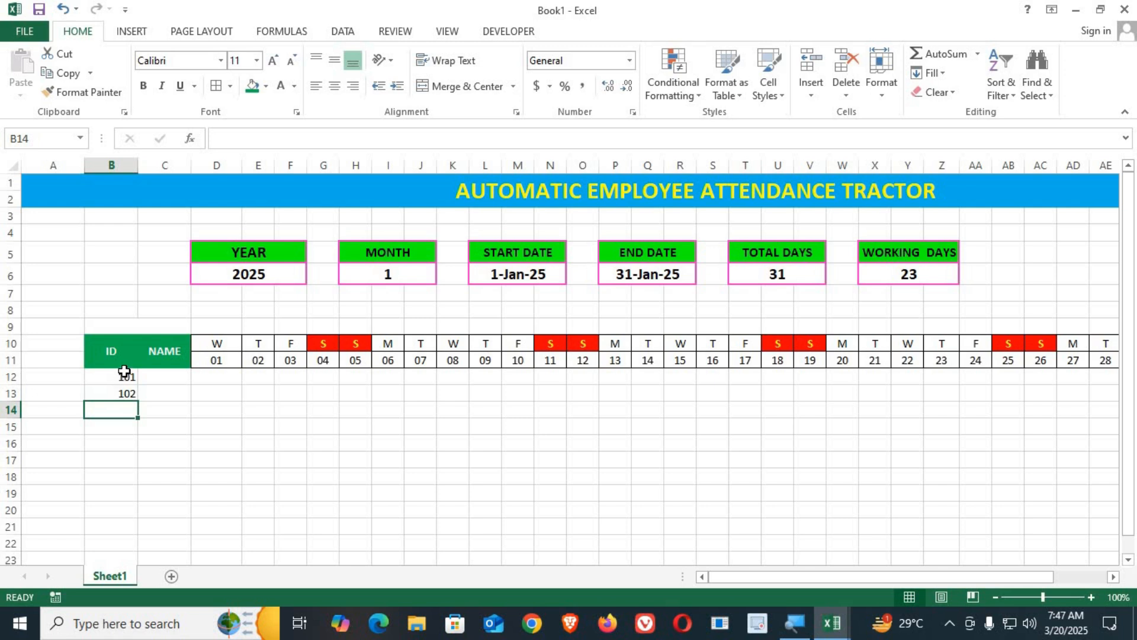
{"action": "left_click_drag", "start_coordinate": [125, 384], "coordinate": [173, 528]}
{"action": "left_click", "coordinate": [250, 513]}
Apply thin black borders to all cells of the attendance grid B12:AL21.
{"action": "left_click_drag", "start_coordinate": [121, 377], "coordinate": [1034, 518]}
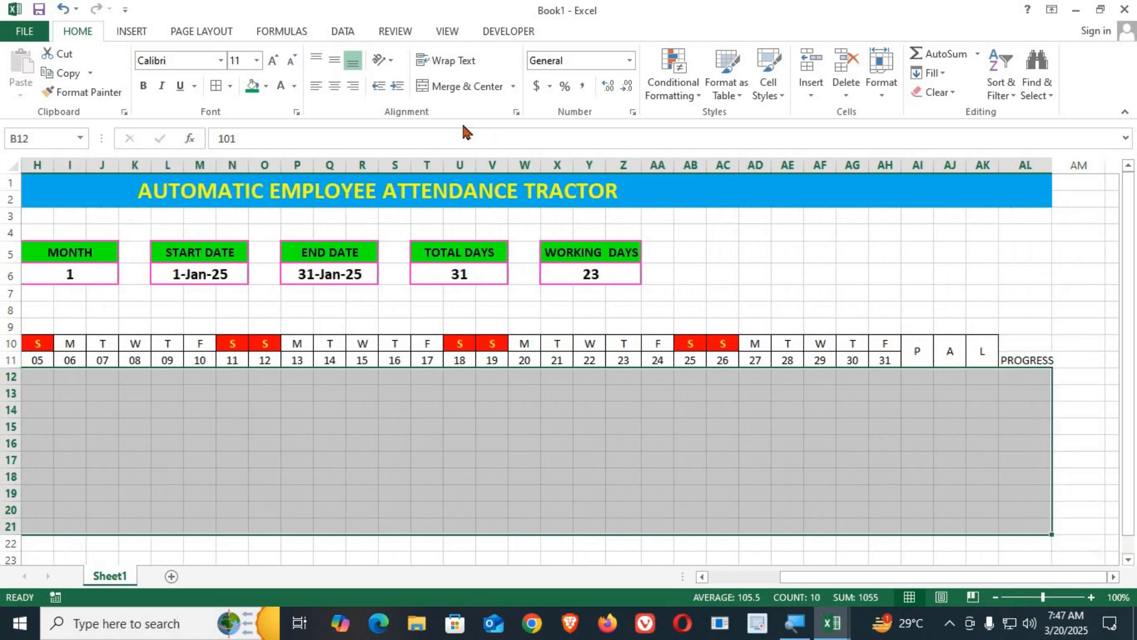
{"action": "left_click", "coordinate": [216, 87]}
{"action": "scroll", "coordinate": [737, 434], "scroll_direction": "left", "scroll_amount": 3}
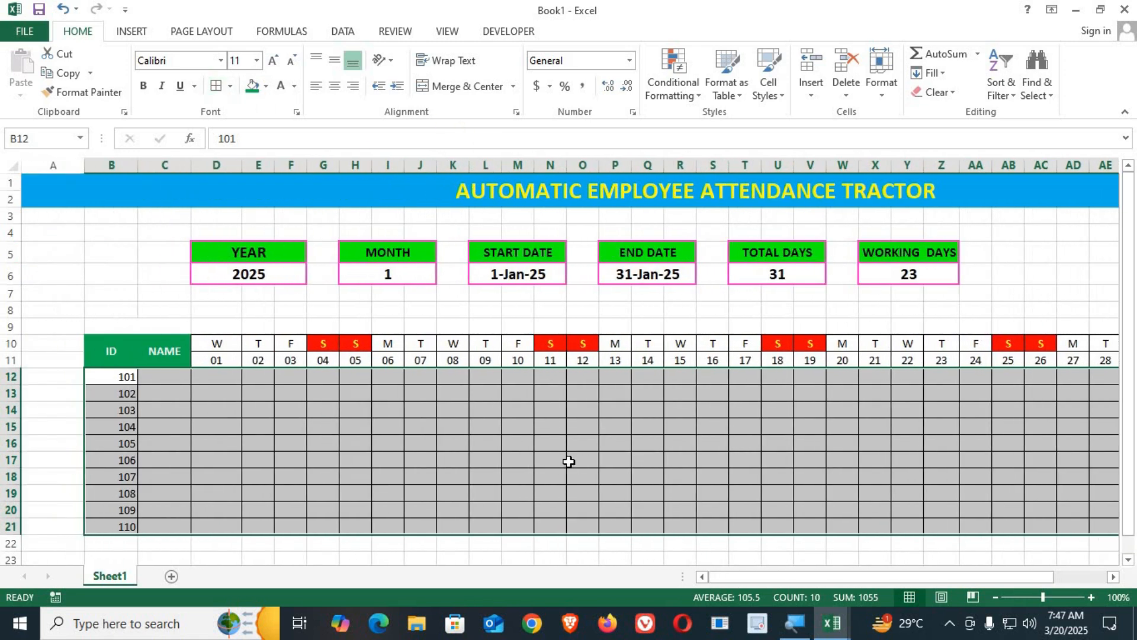
{"action": "left_click", "coordinate": [422, 455]}
Center the contents of B12:AL21 horizontally and vertically and make them bold.
{"action": "left_click_drag", "start_coordinate": [127, 382], "coordinate": [1033, 532]}
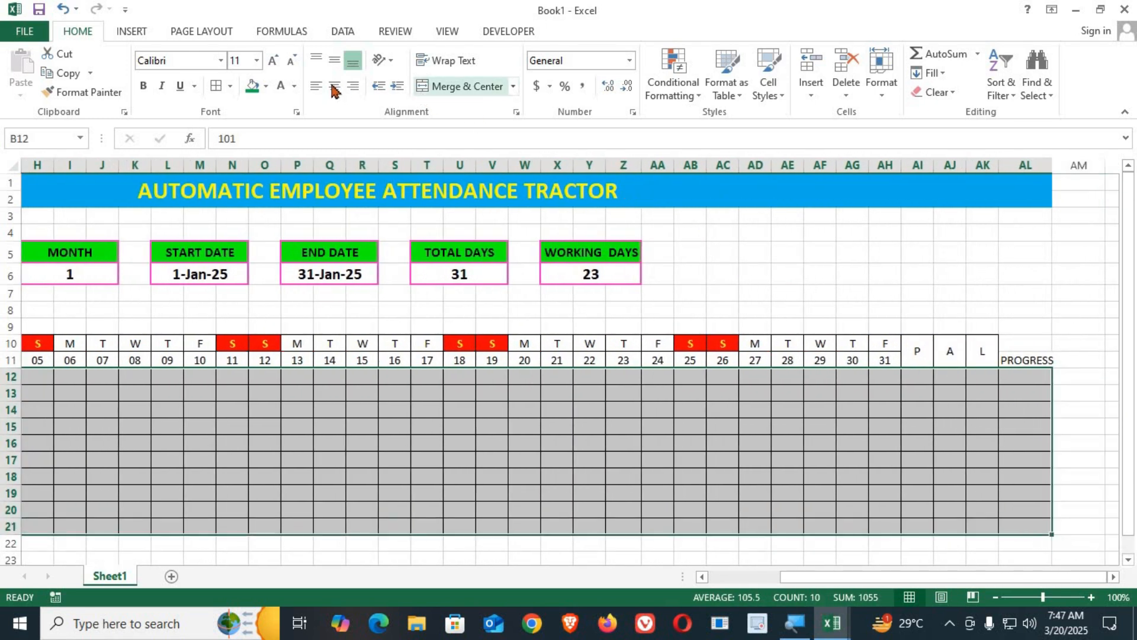
{"action": "left_click", "coordinate": [334, 87]}
{"action": "left_click", "coordinate": [334, 59]}
{"action": "left_click", "coordinate": [141, 87]}
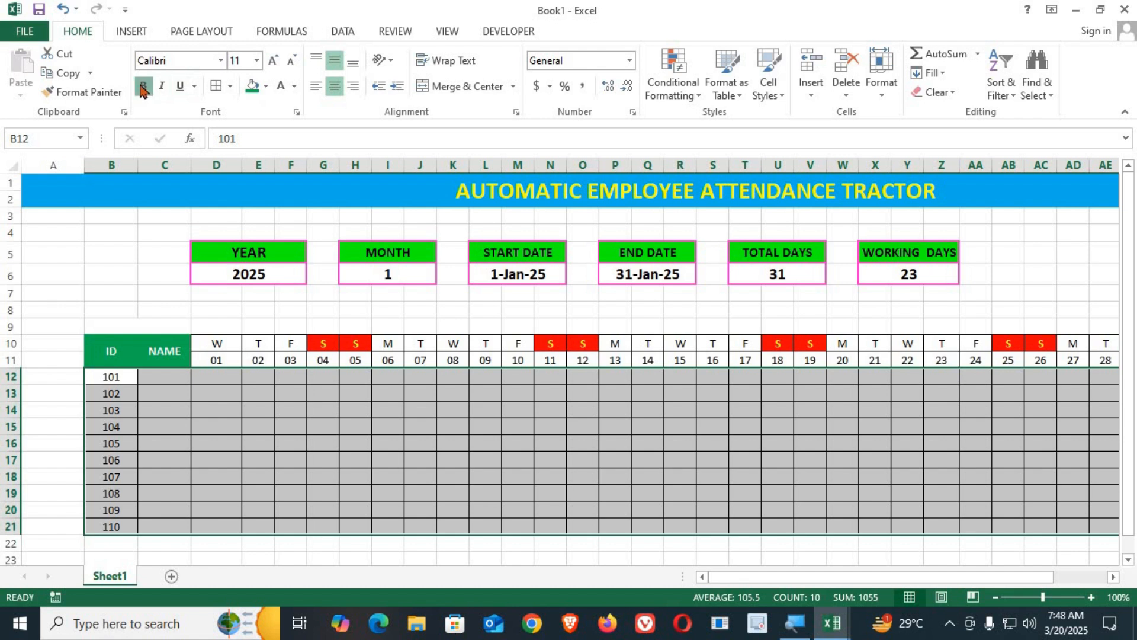
Merge and center the PROGRESS header over AL10:AL11.
{"action": "left_click_drag", "start_coordinate": [1007, 577], "coordinate": [1135, 570]}
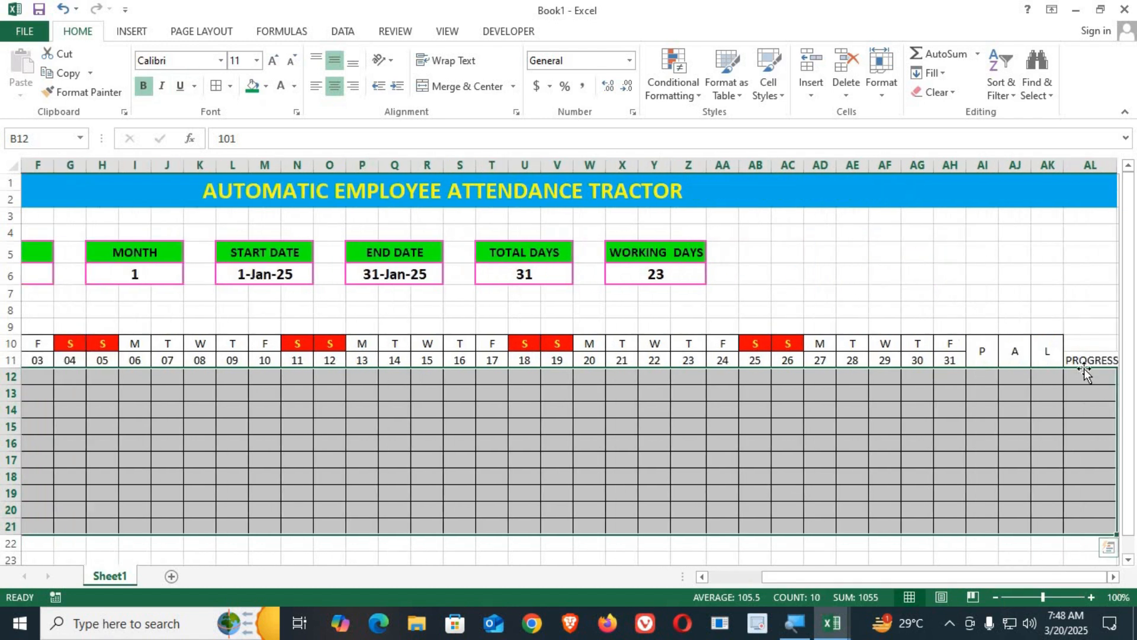
{"action": "left_click", "coordinate": [1086, 349]}
{"action": "left_click", "coordinate": [429, 86]}
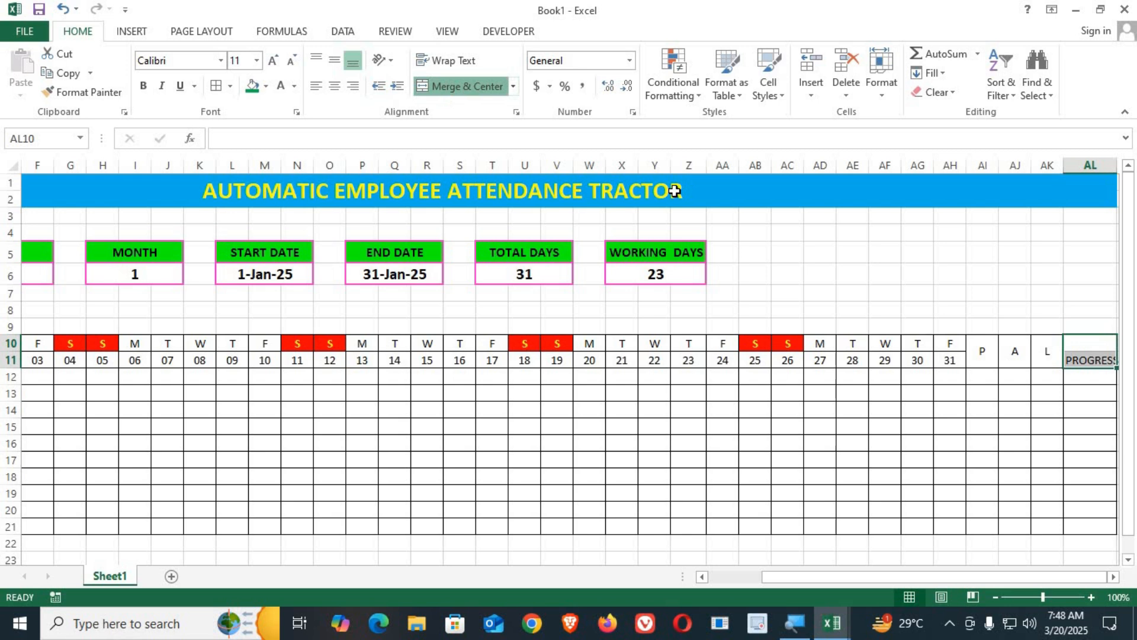
Widen column AL so the PROGRESS header fits with room to spare.
{"action": "left_click", "coordinate": [890, 504]}
{"action": "key", "text": "Right"}
{"action": "key", "text": "Right"}
{"action": "key", "text": "Right"}
{"action": "key", "text": "Right"}
{"action": "key", "text": "Right"}
{"action": "key", "text": "Right"}
{"action": "key", "text": "Right"}
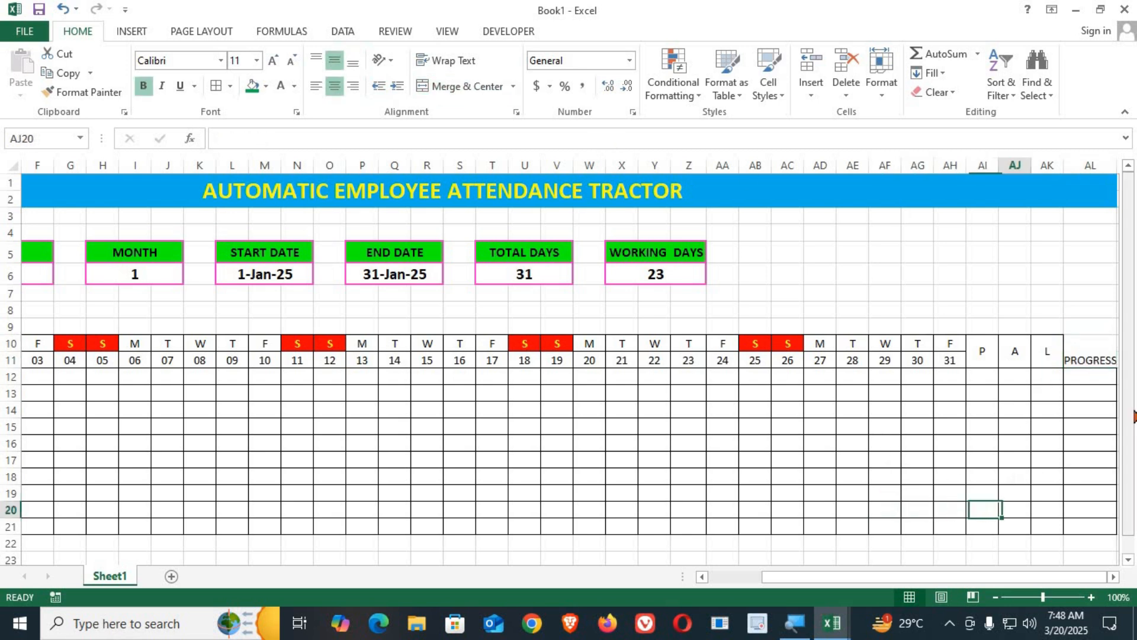
{"action": "key", "text": "Right"}
{"action": "key", "text": "Right"}
{"action": "left_click_drag", "start_coordinate": [952, 173], "coordinate": [974, 173]}
Middle-align the merged PROGRESS header vertically.
{"action": "left_click", "coordinate": [927, 359]}
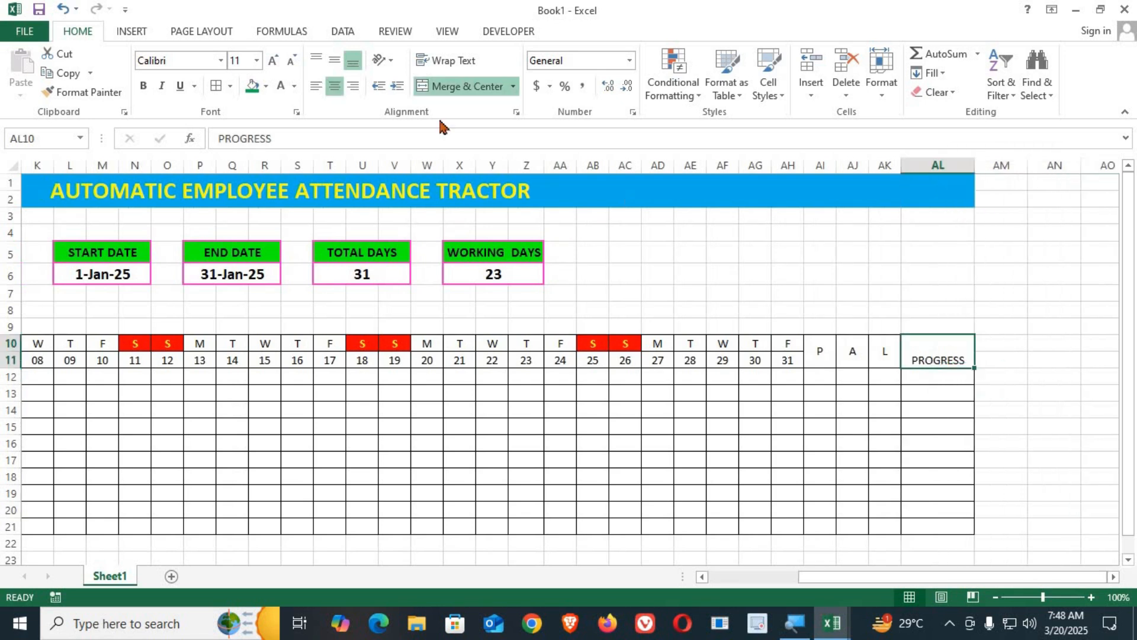
{"action": "left_click", "coordinate": [335, 60]}
{"action": "left_click", "coordinate": [794, 478]}
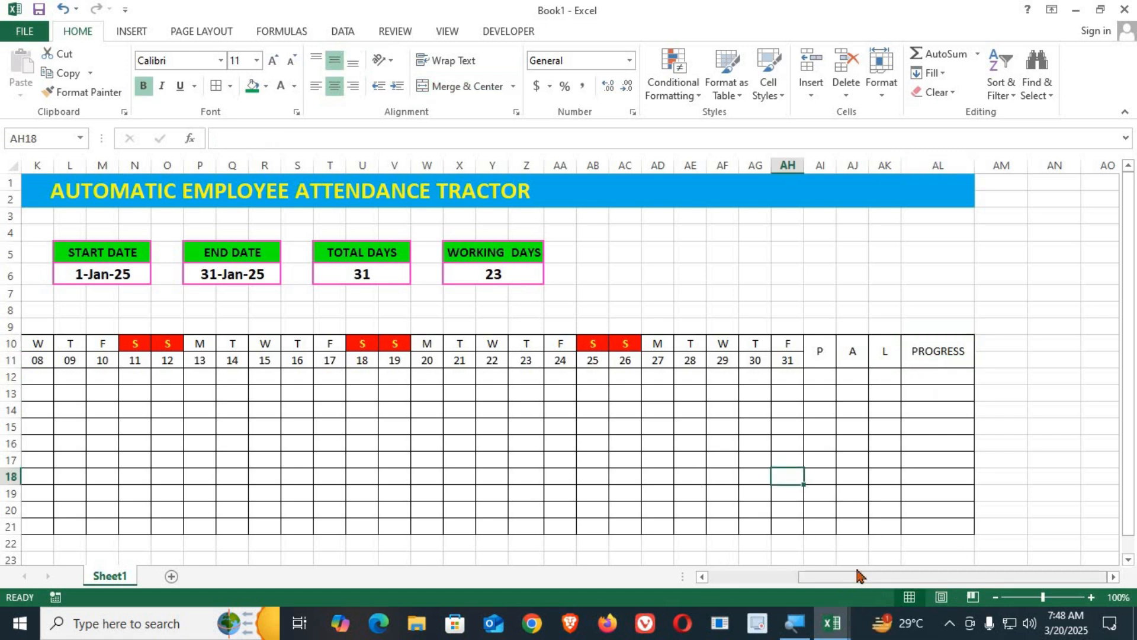
Merge and center AI9:AL9 above the P, A, L and PROGRESS headers and enter the title ANALYSIS BY NAME.
{"action": "left_click_drag", "start_coordinate": [860, 575], "coordinate": [853, 576]}
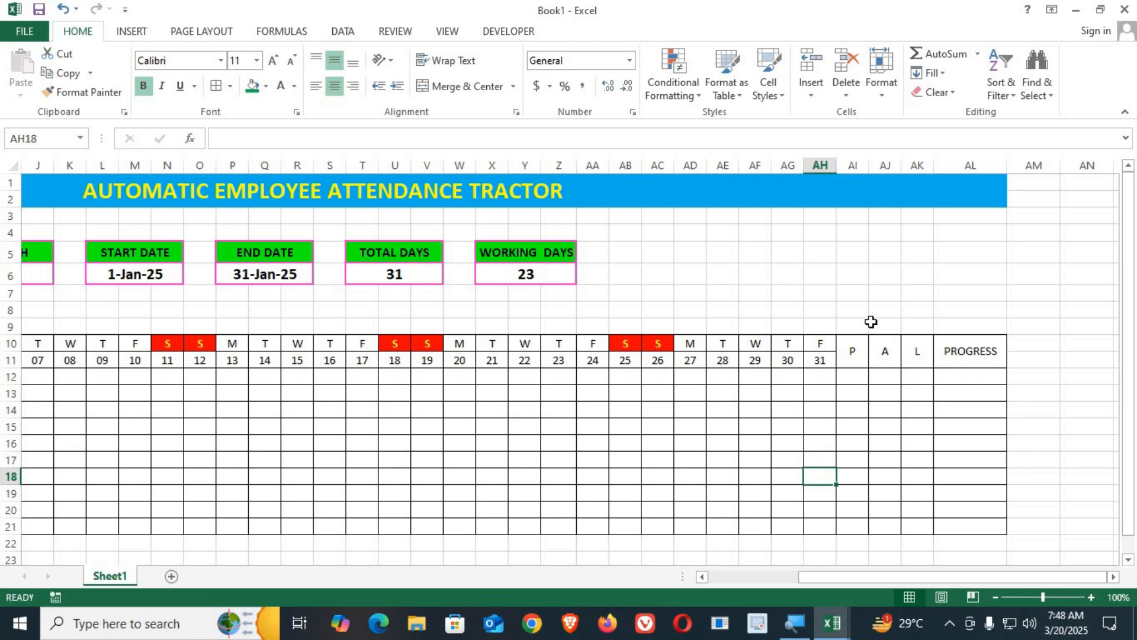
{"action": "left_click_drag", "start_coordinate": [858, 324], "coordinate": [983, 325]}
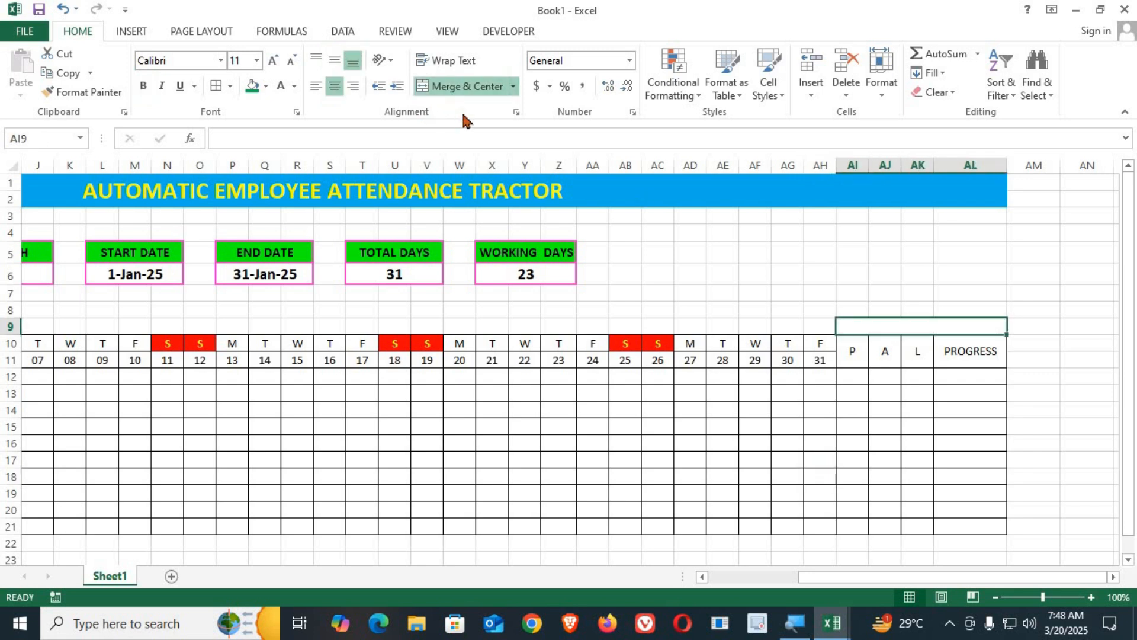
{"action": "type", "text": "AN"}
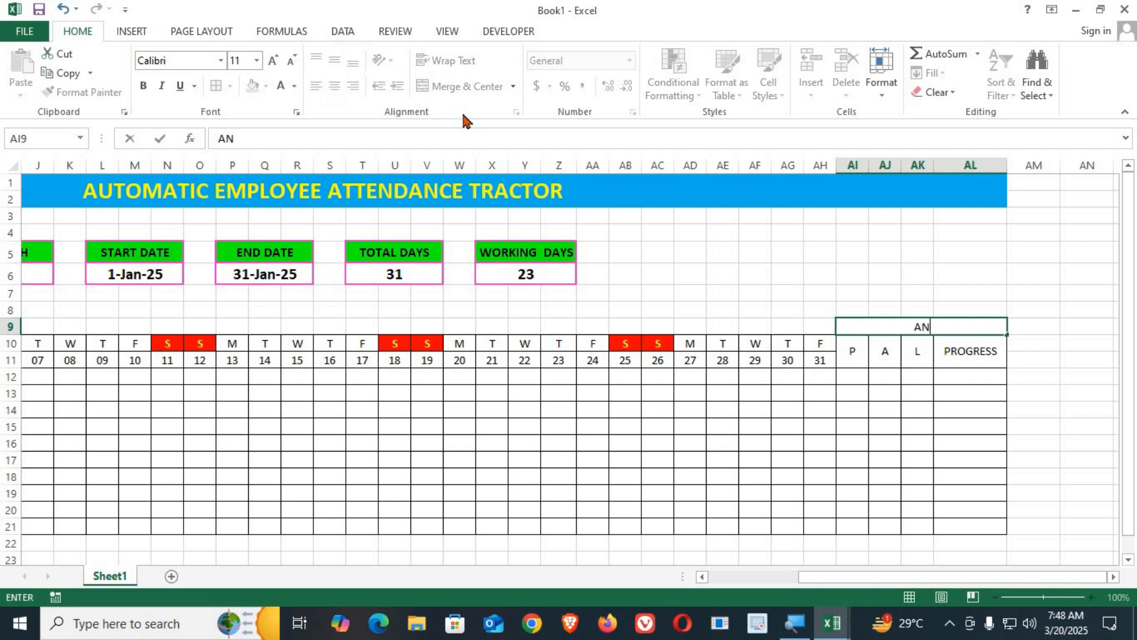
{"action": "type", "text": "ALYSIS BY"}
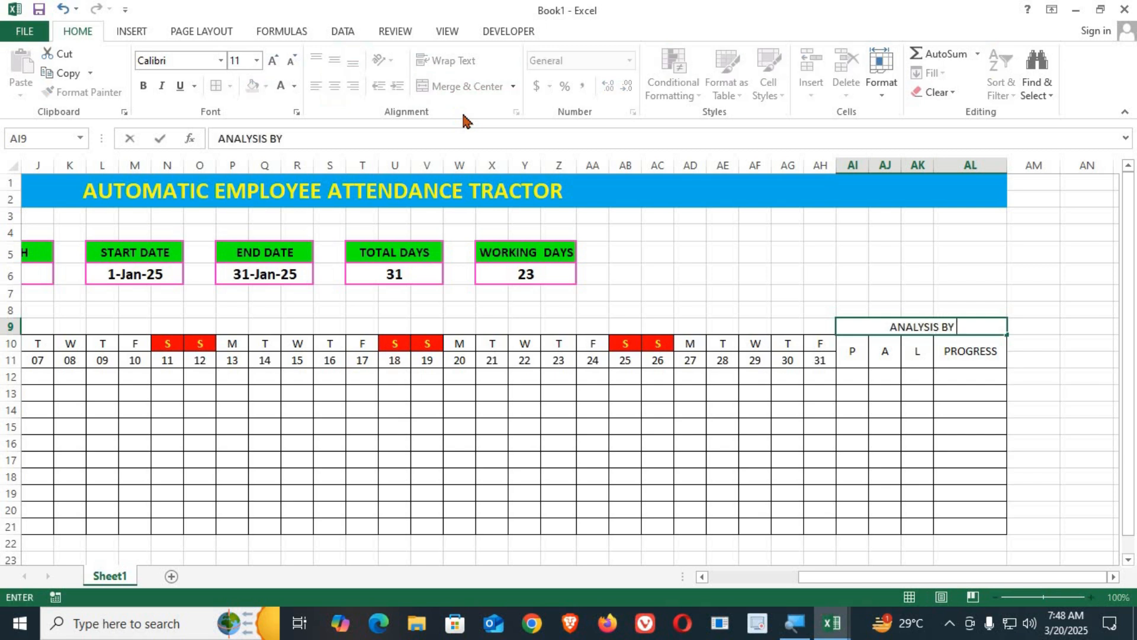
{"action": "type", "text": " NAME"}
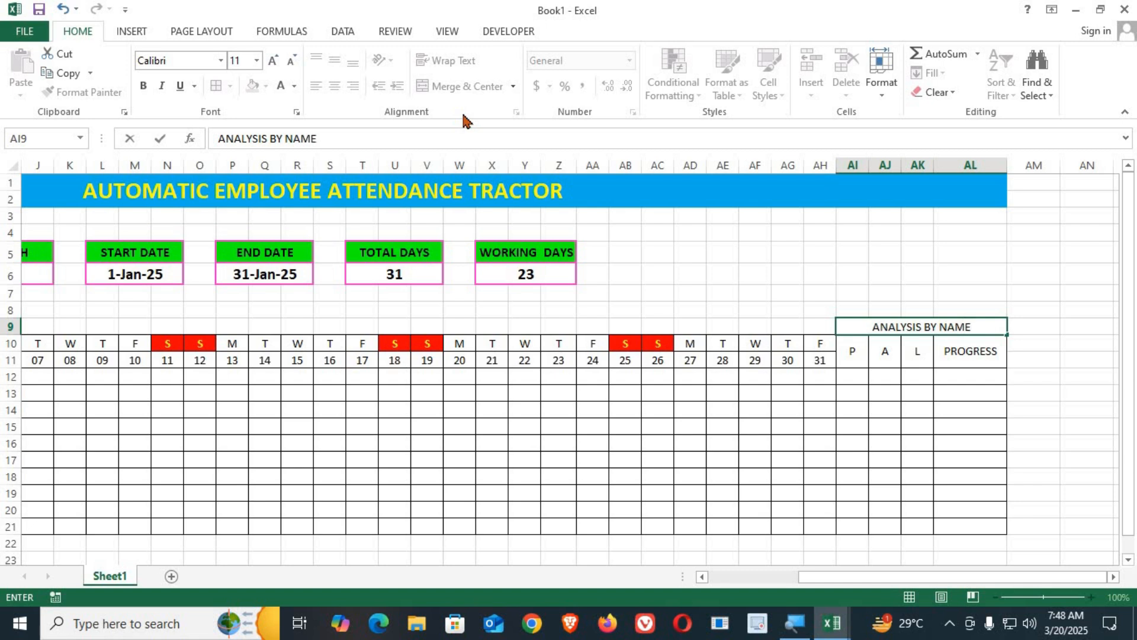
{"action": "left_click", "coordinate": [820, 477]}
Give the ANALYSIS BY NAME title a standard dark blue fill and white text.
{"action": "left_click", "coordinate": [872, 326]}
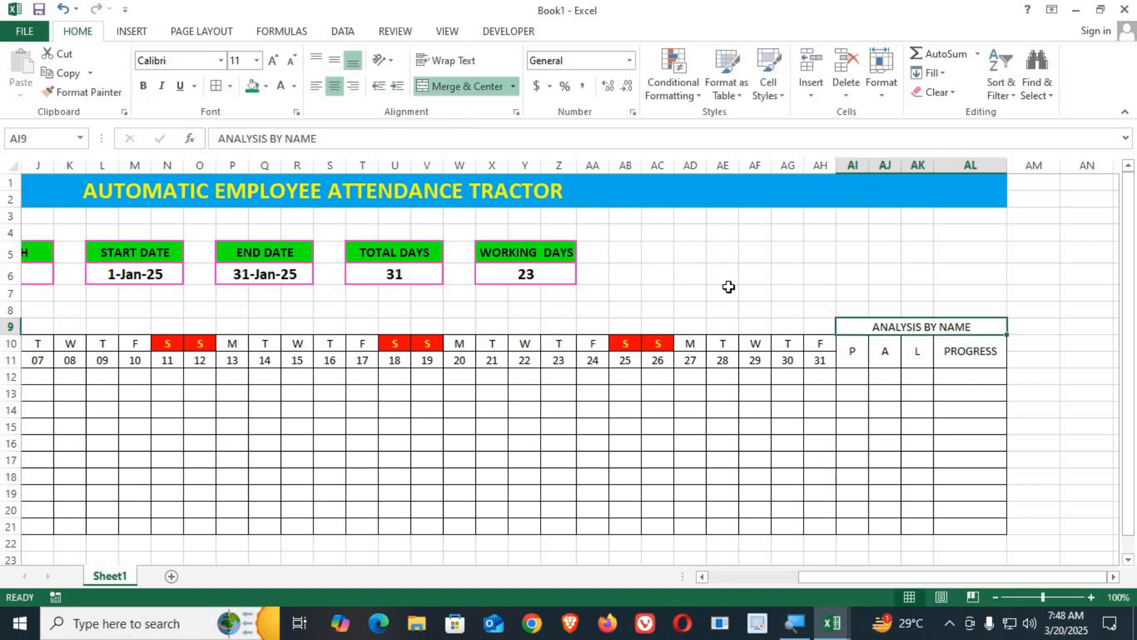
{"action": "left_click", "coordinate": [266, 86]}
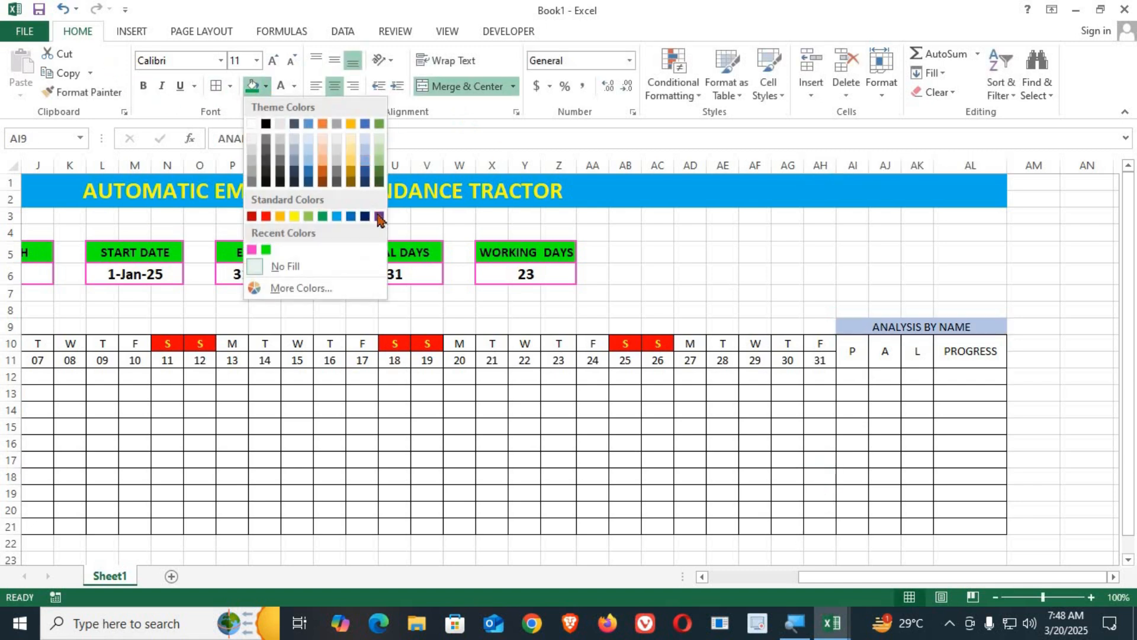
{"action": "left_click", "coordinate": [365, 217]}
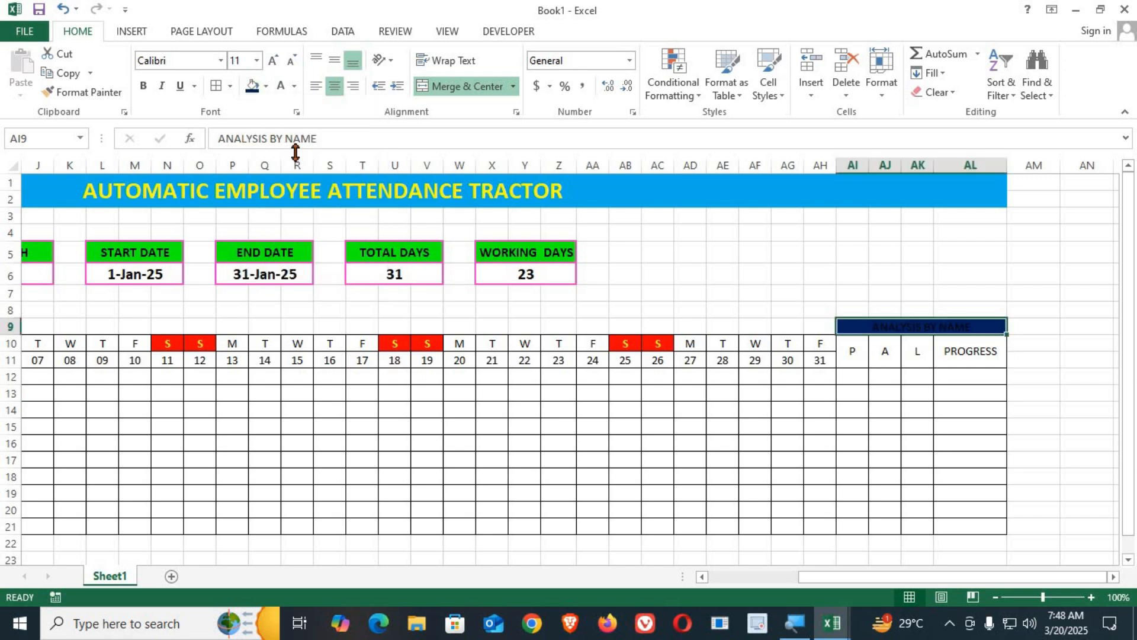
{"action": "left_click", "coordinate": [295, 85]}
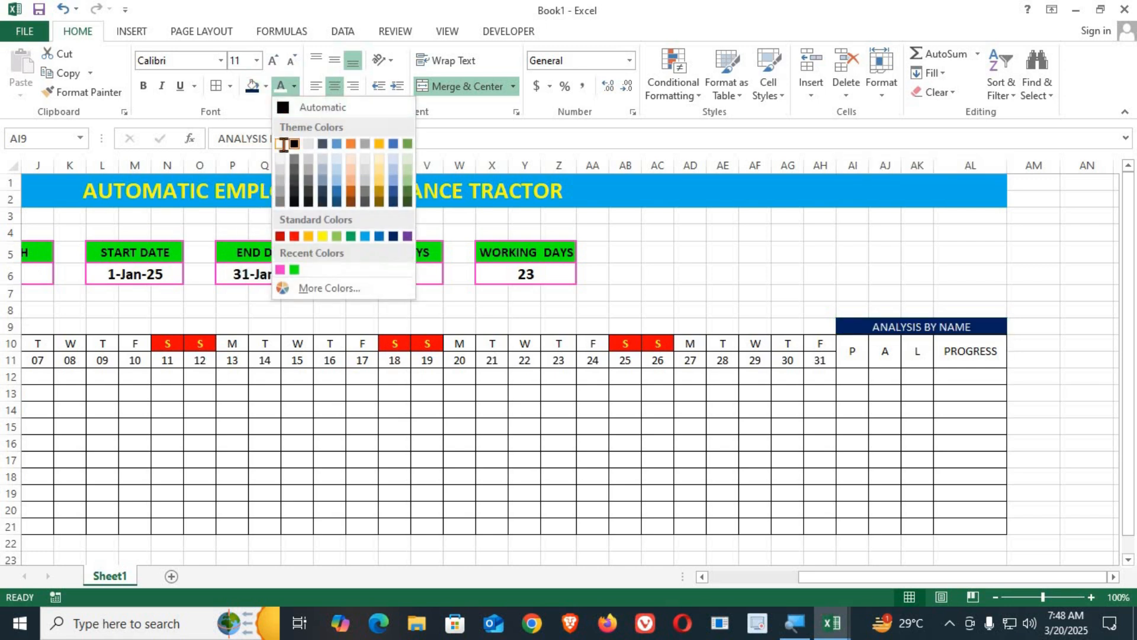
{"action": "left_click", "coordinate": [281, 144]}
Merge and center B9:C9 above the ID and NAME headers and enter the title ANALYSIS BY DAY.
{"action": "left_click_drag", "start_coordinate": [809, 583], "coordinate": [414, 577]}
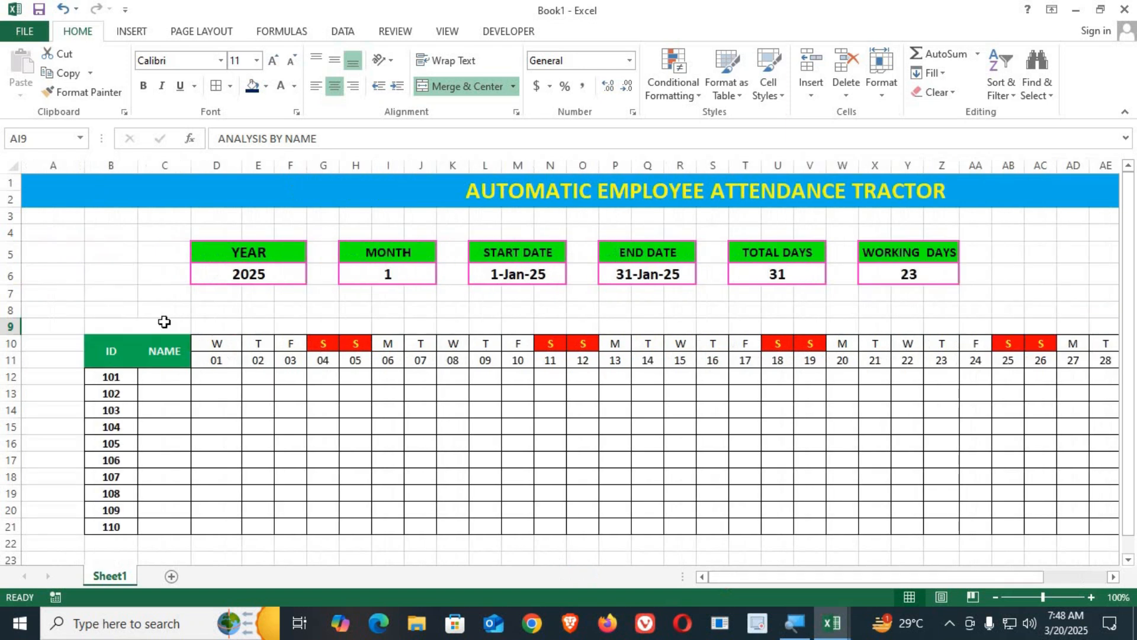
{"action": "left_click_drag", "start_coordinate": [106, 320], "coordinate": [184, 322]}
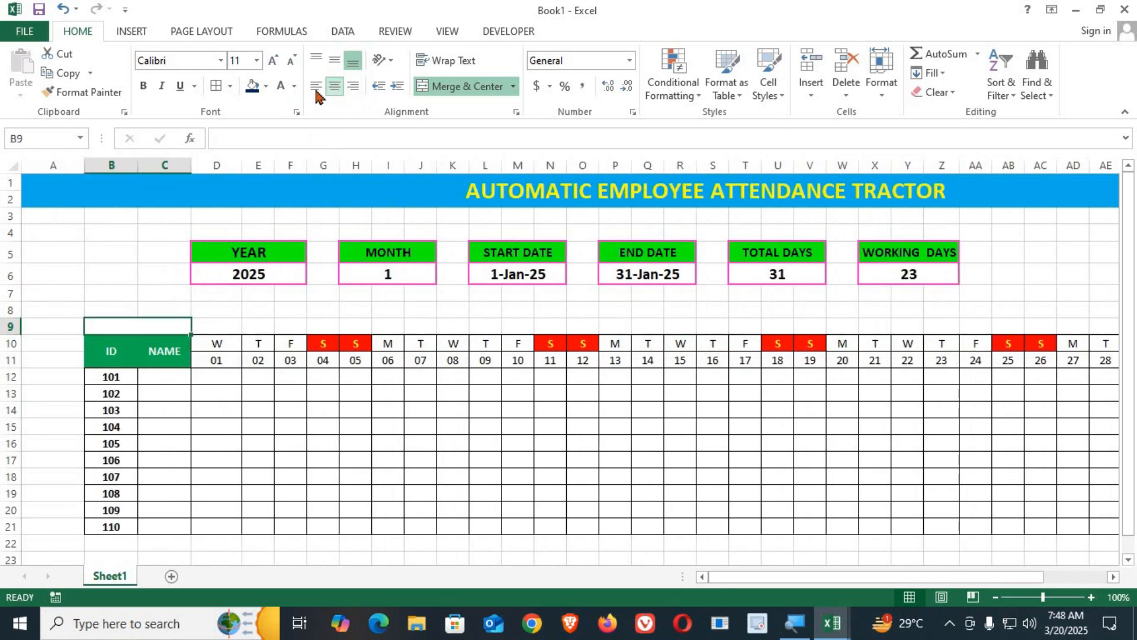
{"action": "left_click", "coordinate": [450, 89]}
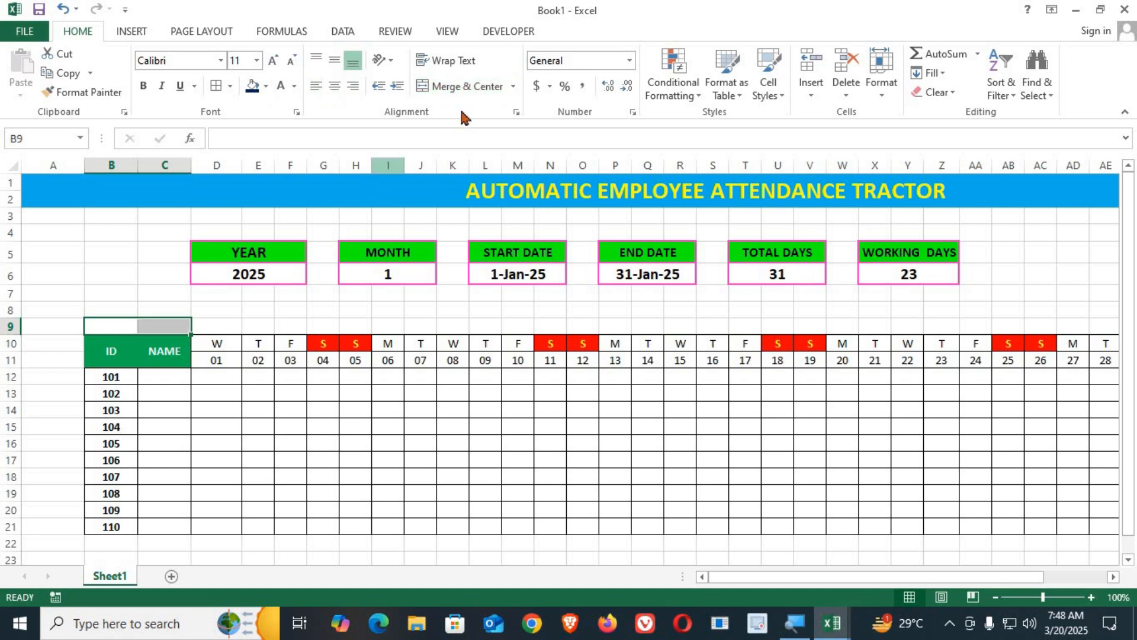
{"action": "left_click", "coordinate": [453, 87]}
{"action": "type", "text": "ANALYSI"}
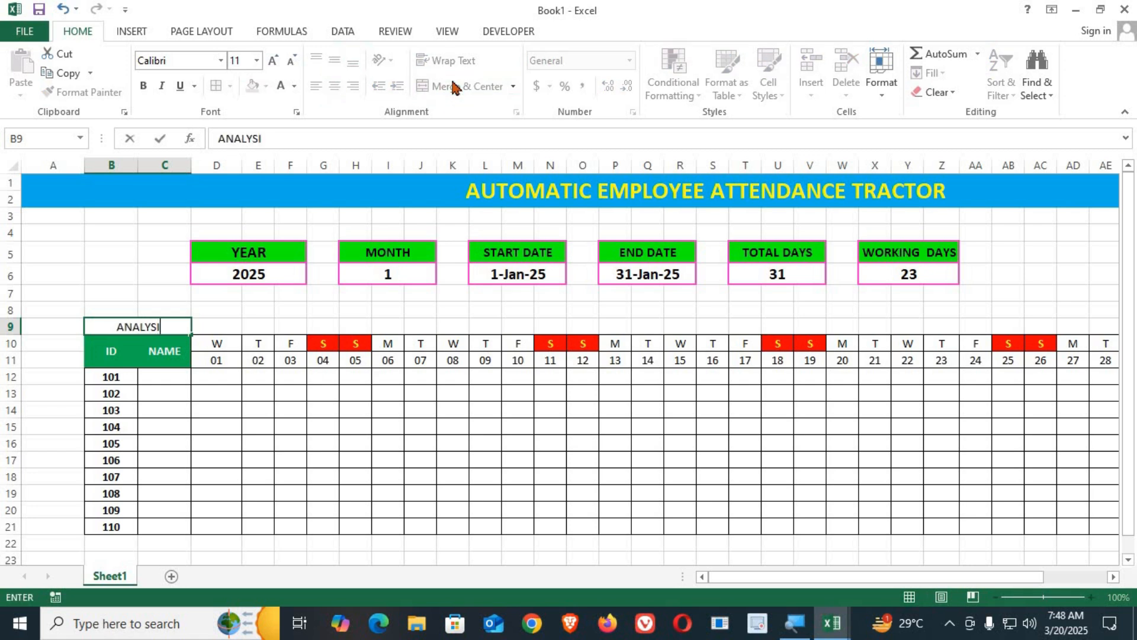
{"action": "type", "text": "S BY DA"}
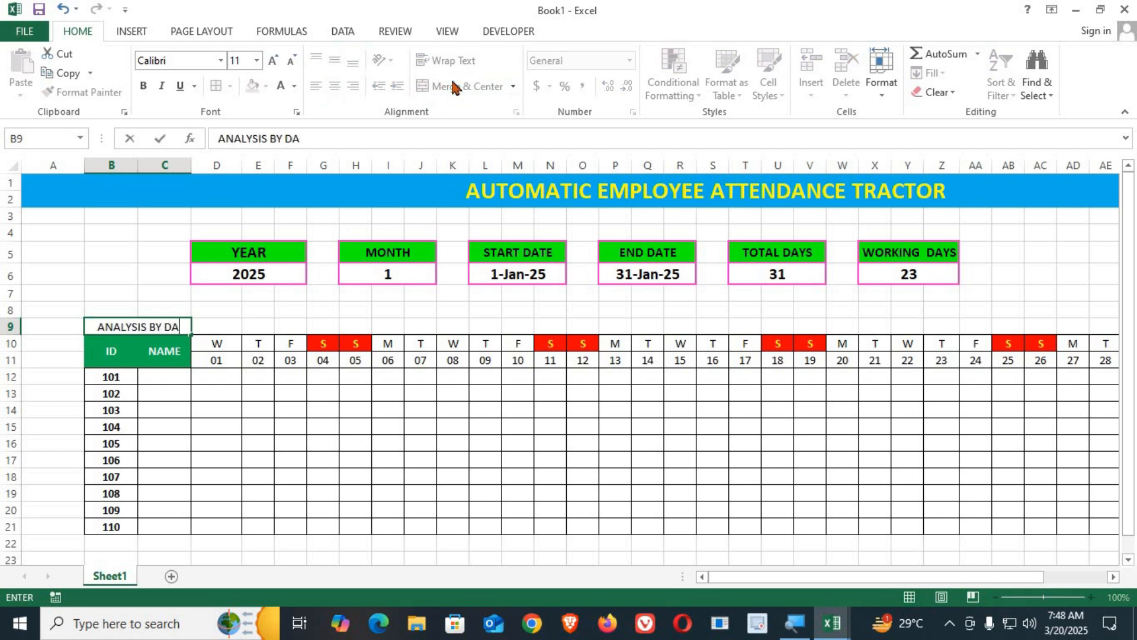
{"action": "type", "text": "Y"}
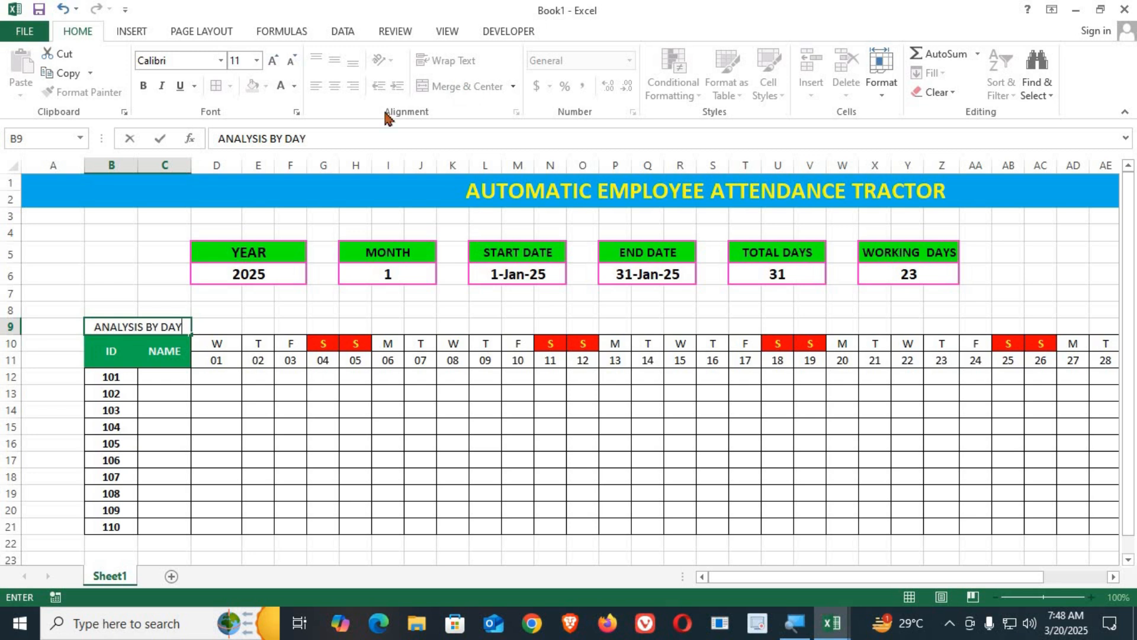
{"action": "left_click", "coordinate": [217, 379]}
Apply the same dark blue fill and white text to the ANALYSIS BY DAY title.
{"action": "left_click", "coordinate": [166, 324]}
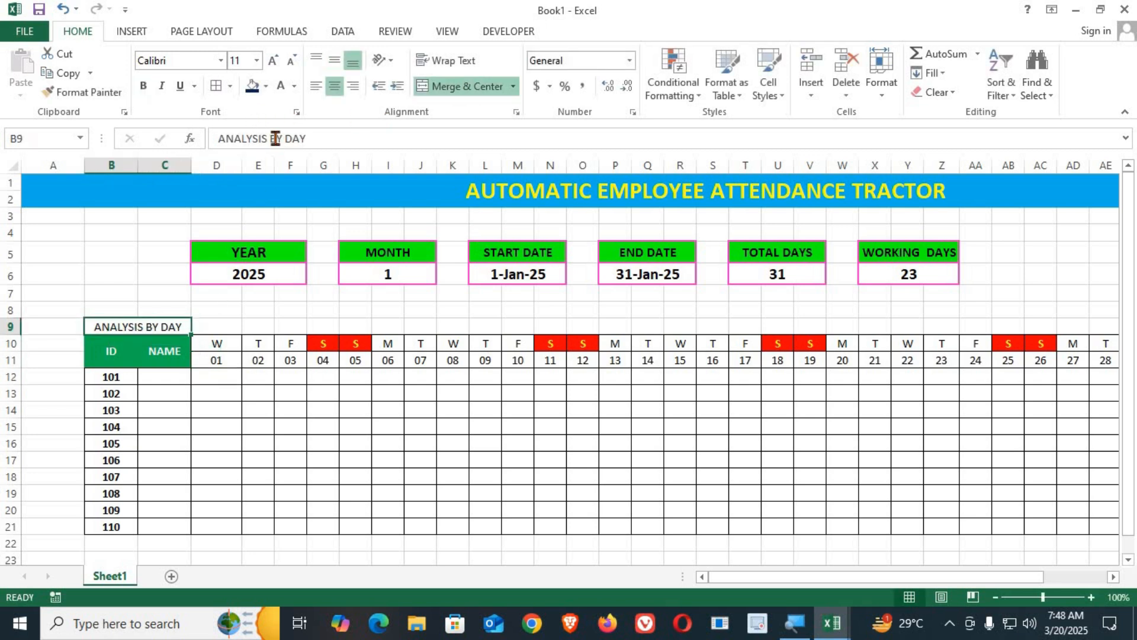
{"action": "left_click", "coordinate": [253, 90]}
{"action": "left_click", "coordinate": [284, 89]}
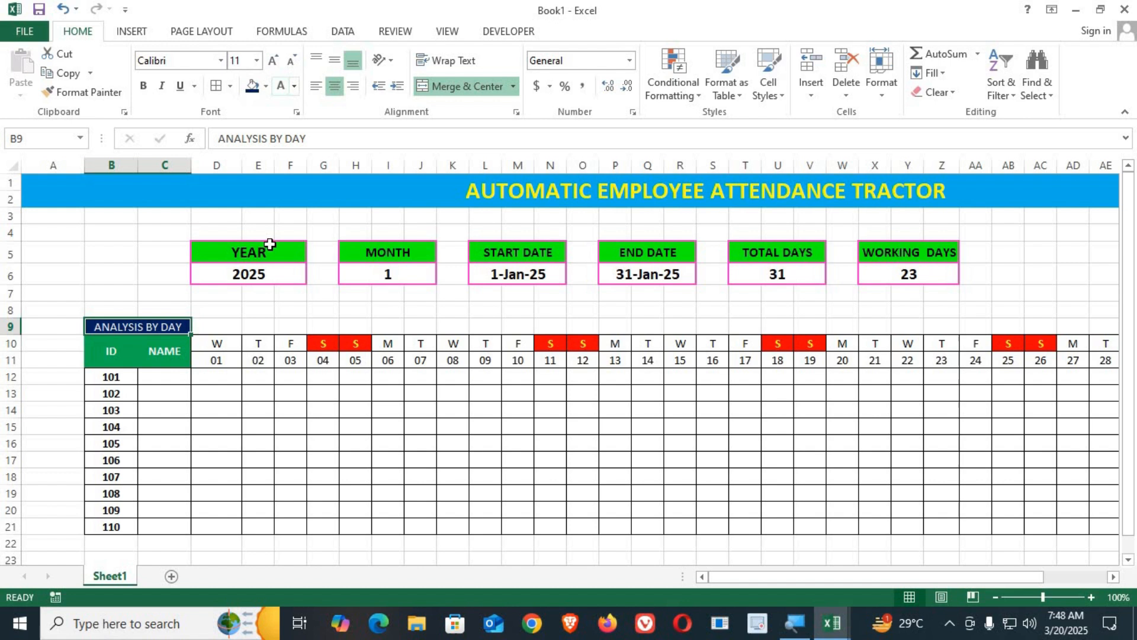
{"action": "left_click", "coordinate": [260, 427]}
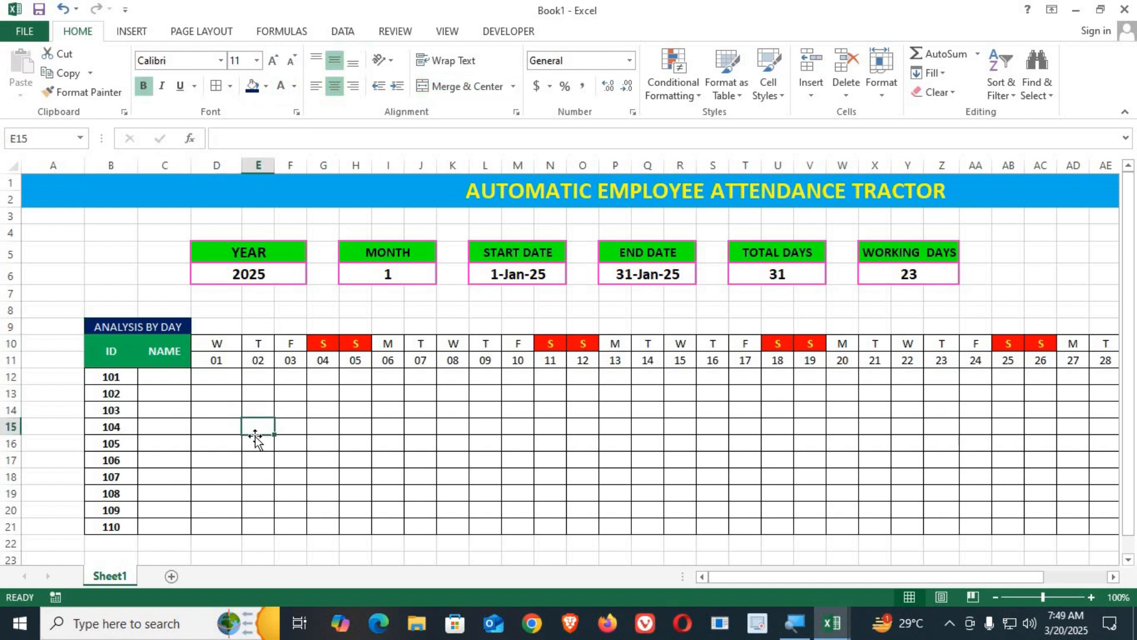
Enter the employee names for IDs 101 to 105 in the NAME column, cells C12 to C16.
{"action": "left_click", "coordinate": [161, 379]}
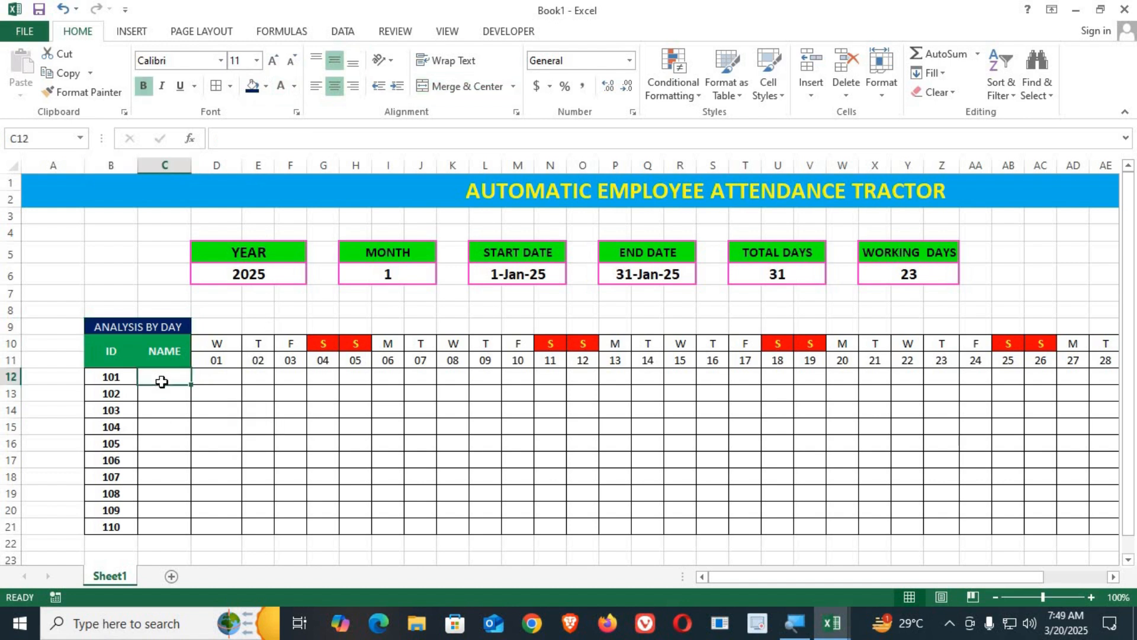
{"action": "type", "text": "NEERAJ"}
{"action": "key", "text": "Return"}
{"action": "type", "text": "ALAM"}
{"action": "key", "text": "Return"}
{"action": "type", "text": "SERAJ"}
{"action": "key", "text": "Return"}
{"action": "type", "text": "KUNDA"}
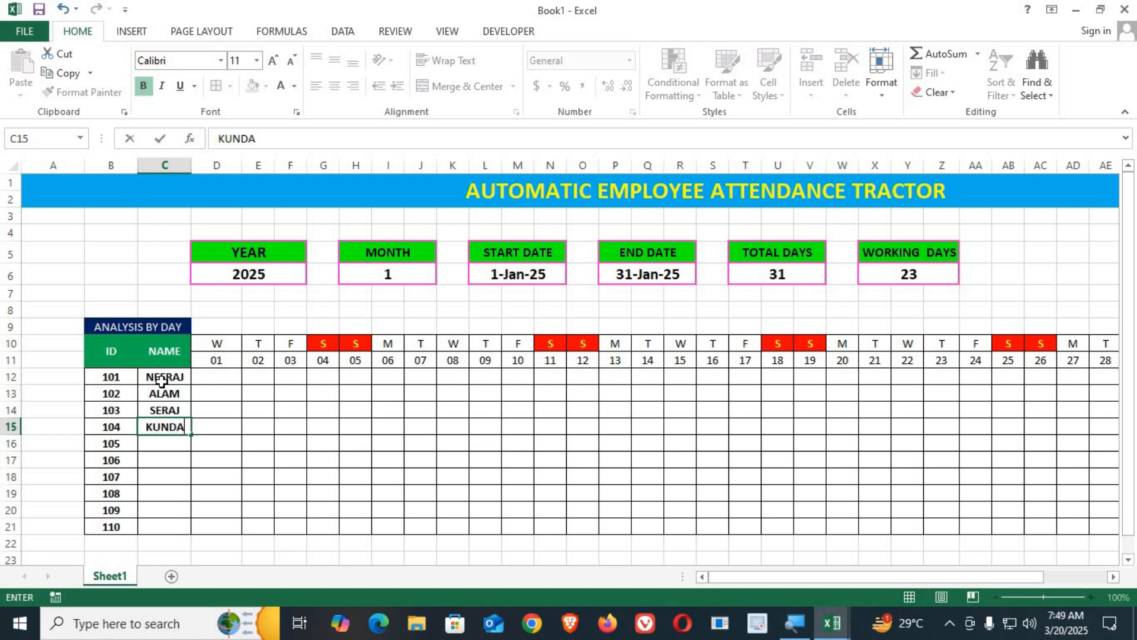
{"action": "type", "text": "N"}
{"action": "key", "text": "Return"}
{"action": "type", "text": "RAHUL"}
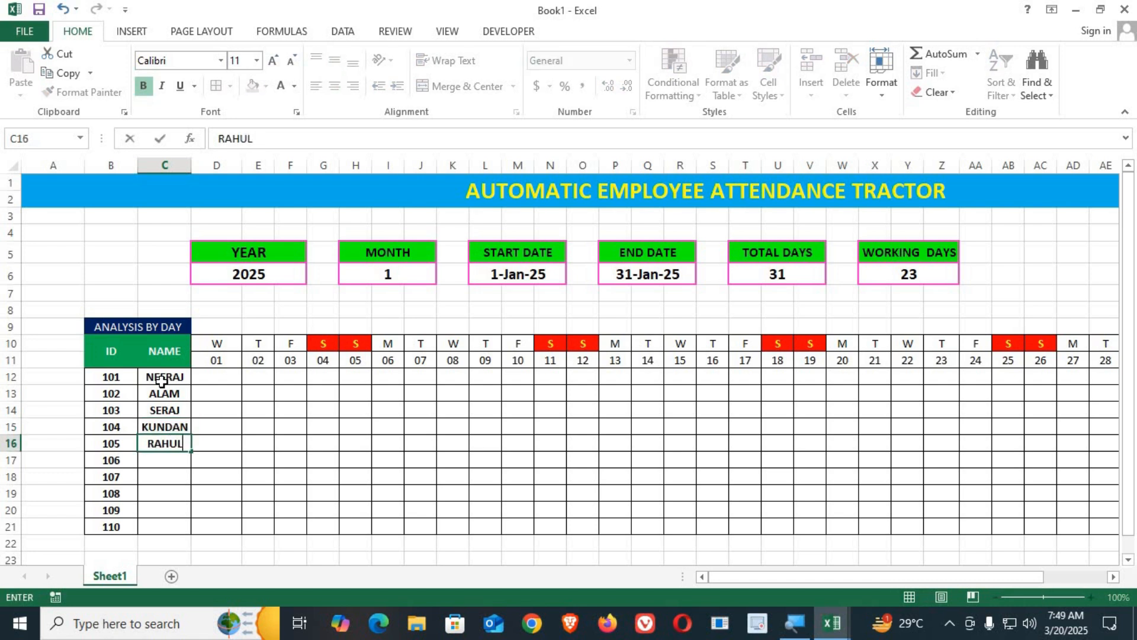
{"action": "key", "text": "Return"}
Enter the remaining employee names for IDs 106 to 110 in cells C17 to C21.
{"action": "type", "text": "RAKESH"}
{"action": "key", "text": "Return"}
{"action": "type", "text": "ARMNA"}
{"action": "key", "text": "Return"}
{"action": "type", "text": "S"}
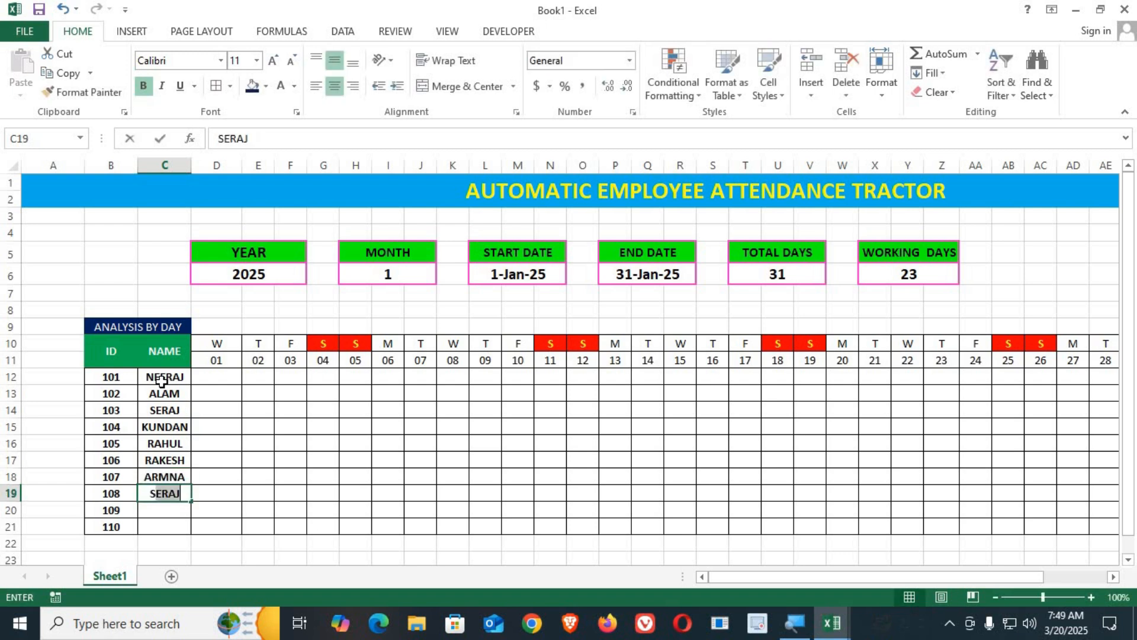
{"action": "type", "text": "ULEMNA"}
{"action": "key", "text": "Return"}
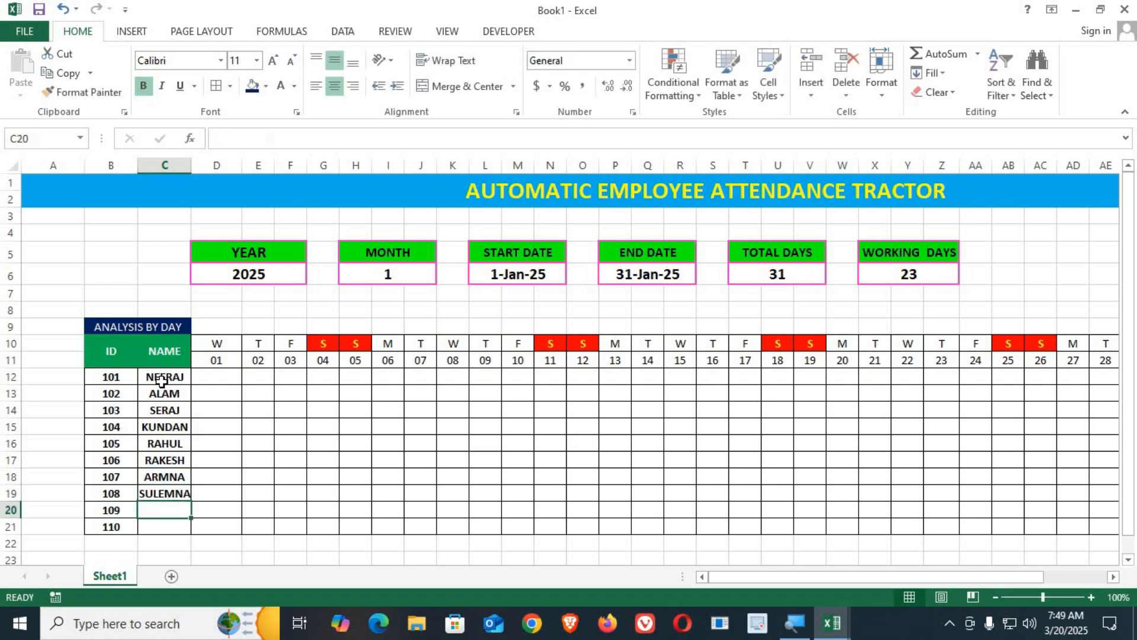
{"action": "type", "text": "MAHESH"}
{"action": "key", "text": "Return"}
{"action": "type", "text": "K"}
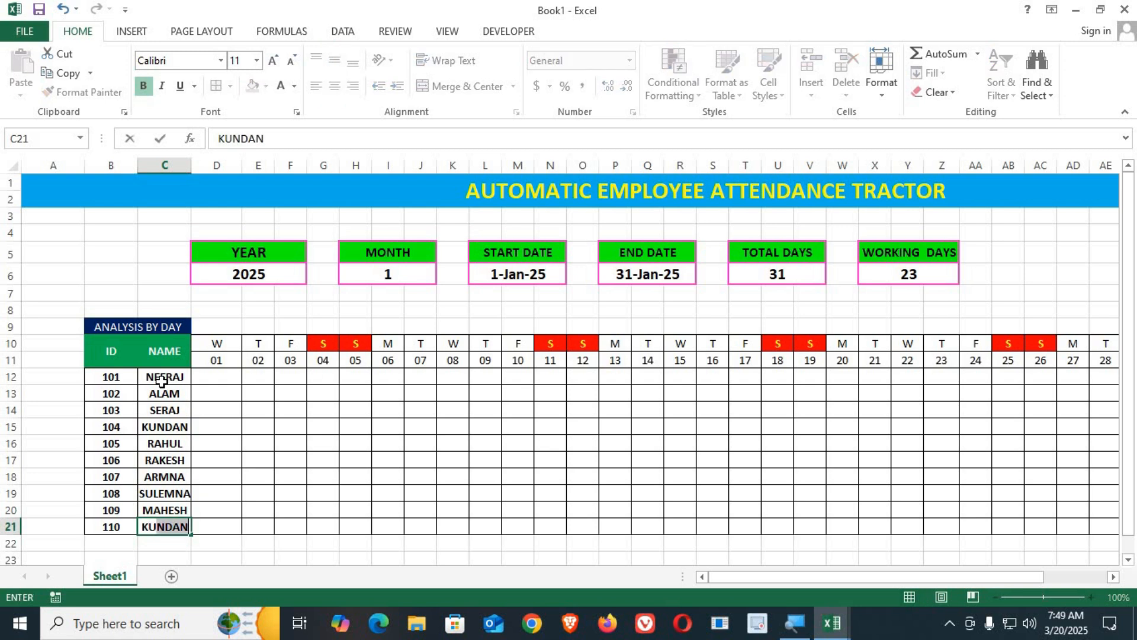
{"action": "key", "text": "BackSpace"}
{"action": "type", "text": "KUMAR"}
{"action": "key", "text": "Return"}
{"action": "key", "text": "Right"}
{"action": "key", "text": "Up"}
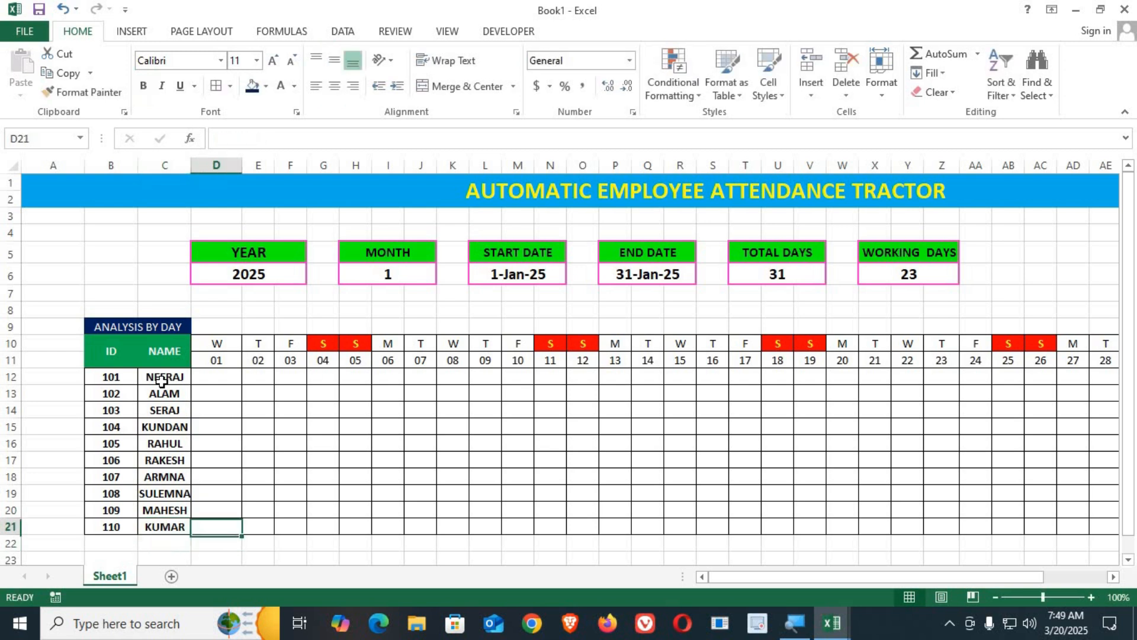
{"action": "key", "text": "Up"}
{"action": "key", "text": "Up"}
{"action": "key", "text": "Up"}
{"action": "key", "text": "Up"}
{"action": "key", "text": "Up"}
{"action": "key", "text": "Up"}
{"action": "key", "text": "Up"}
{"action": "key", "text": "Up"}
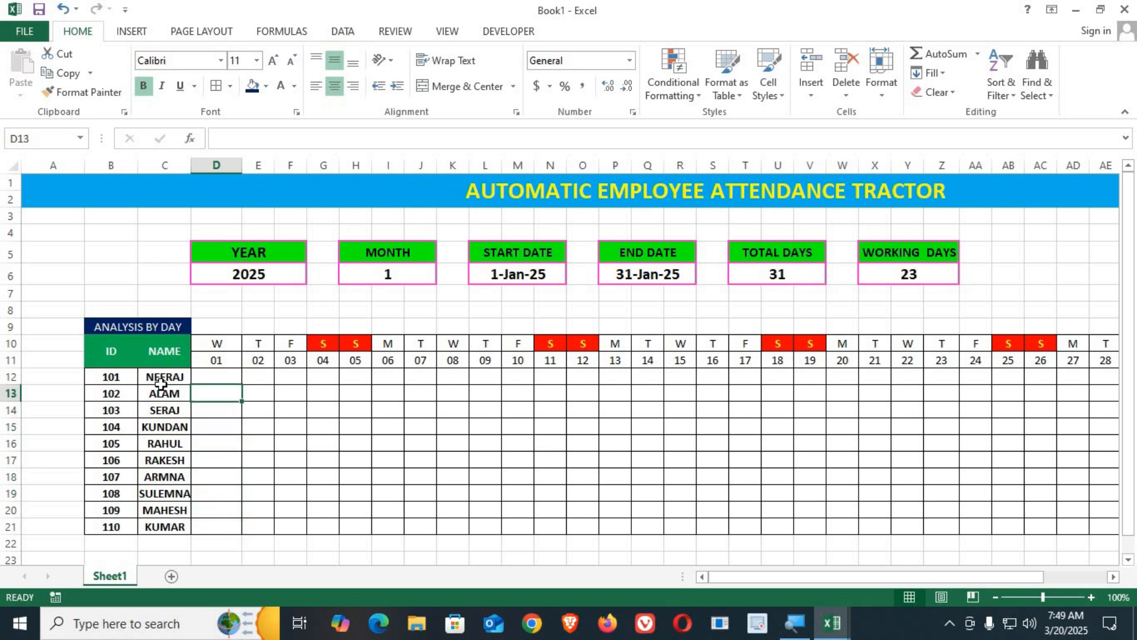
{"action": "left_click_drag", "start_coordinate": [220, 343], "coordinate": [1032, 345]}
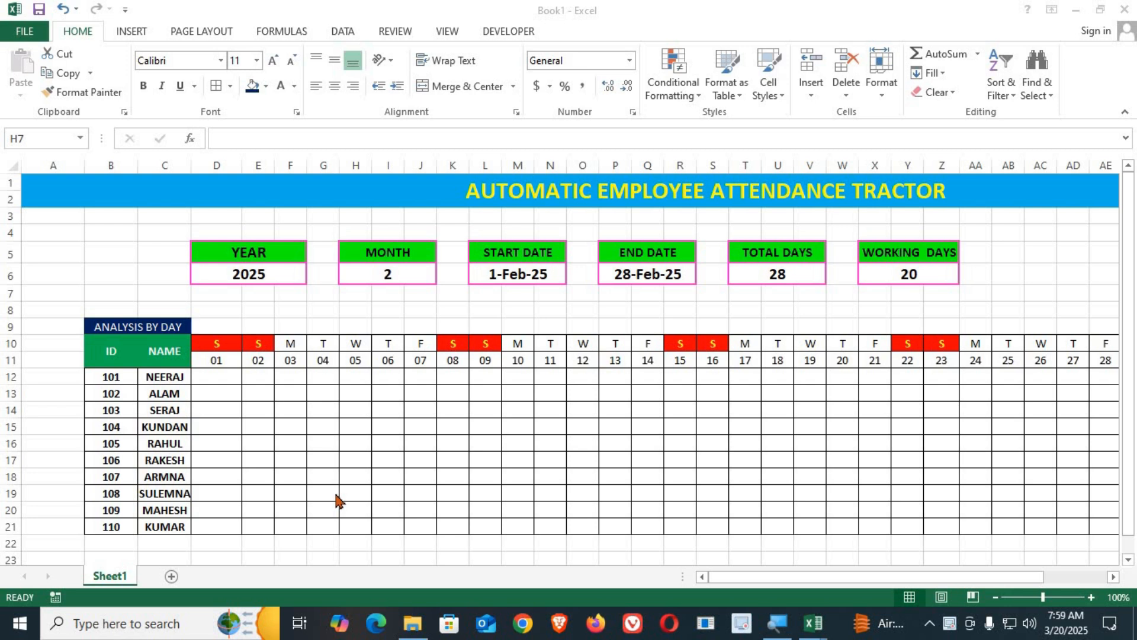
Set up a custom data validation rule for D12 with the formula =D$10<>"S".
{"action": "left_click", "coordinate": [223, 376]}
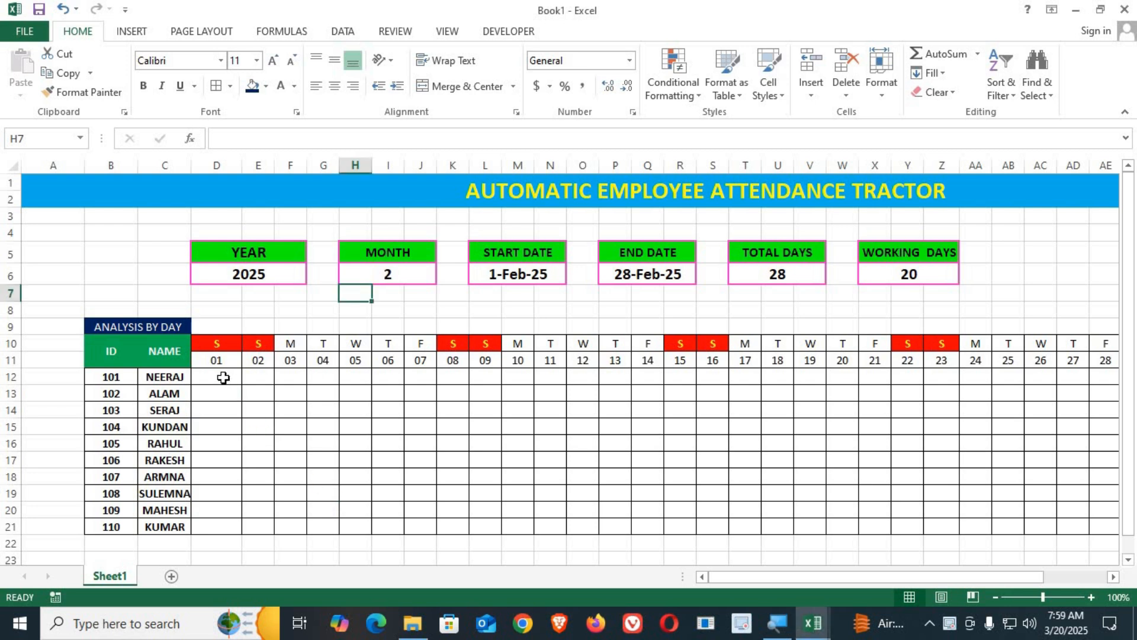
{"action": "left_click", "coordinate": [222, 373]}
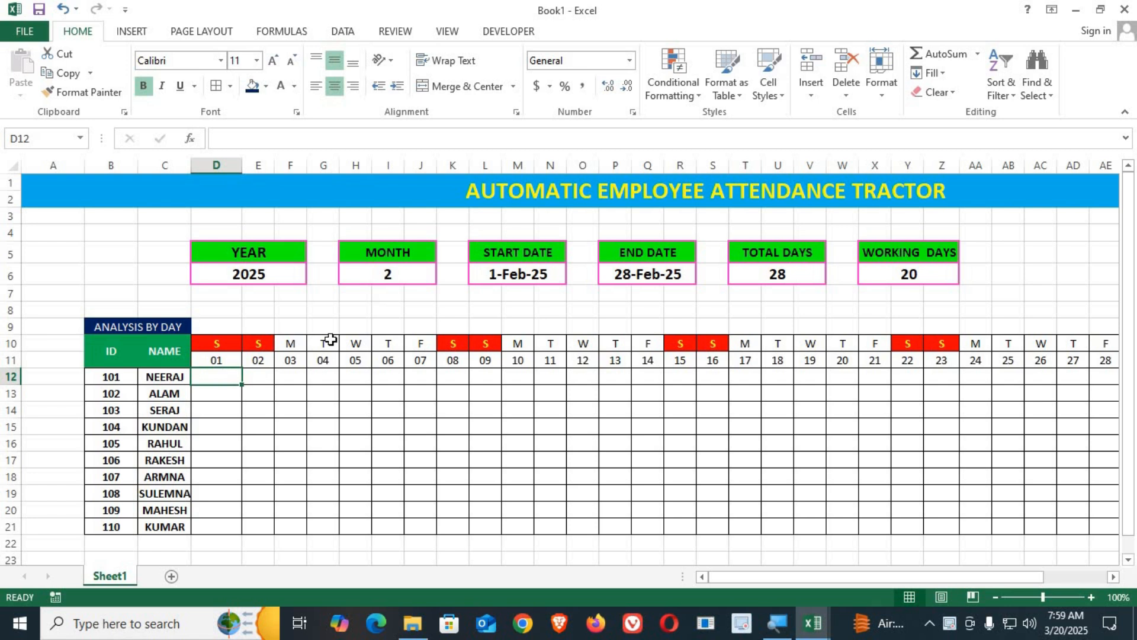
{"action": "left_click", "coordinate": [343, 31]}
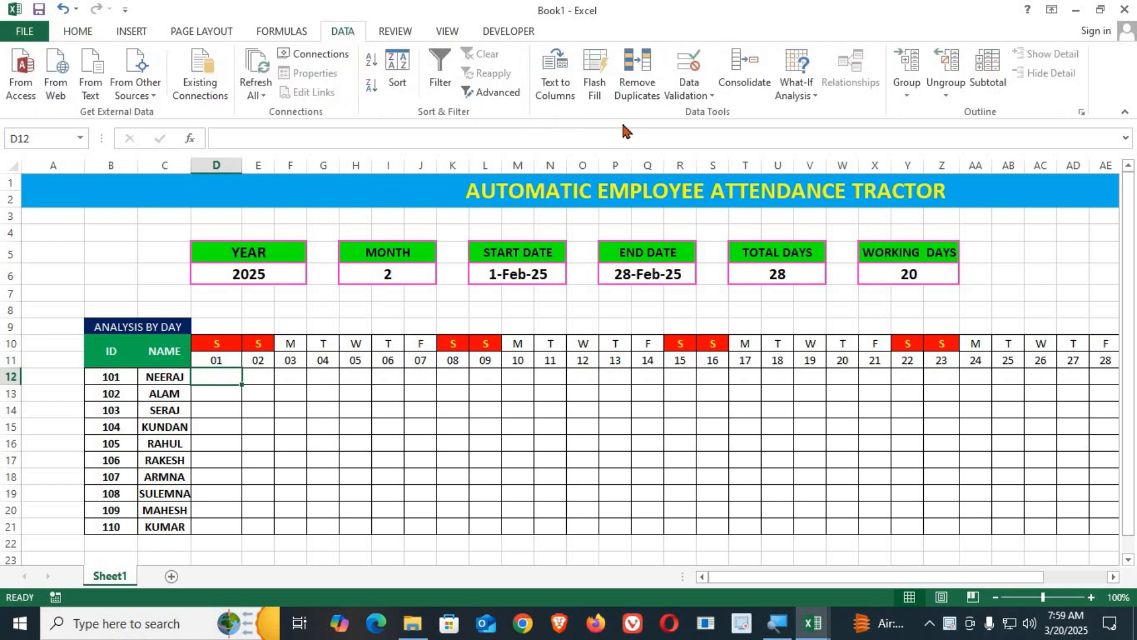
{"action": "left_click", "coordinate": [713, 97]}
{"action": "left_click", "coordinate": [718, 113]}
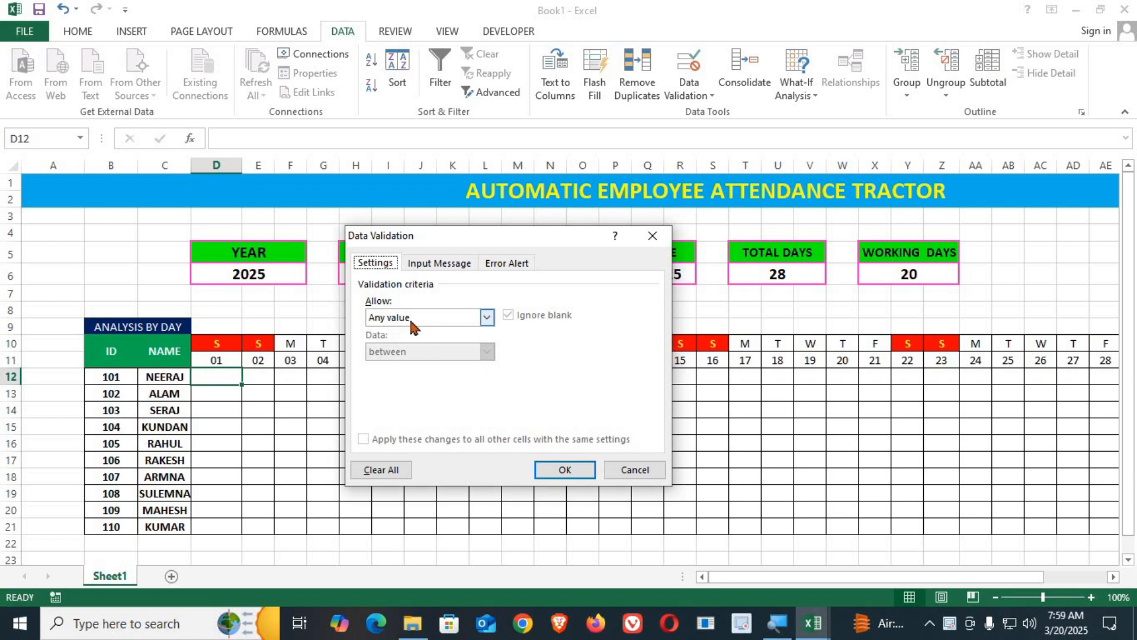
{"action": "left_click", "coordinate": [403, 325]}
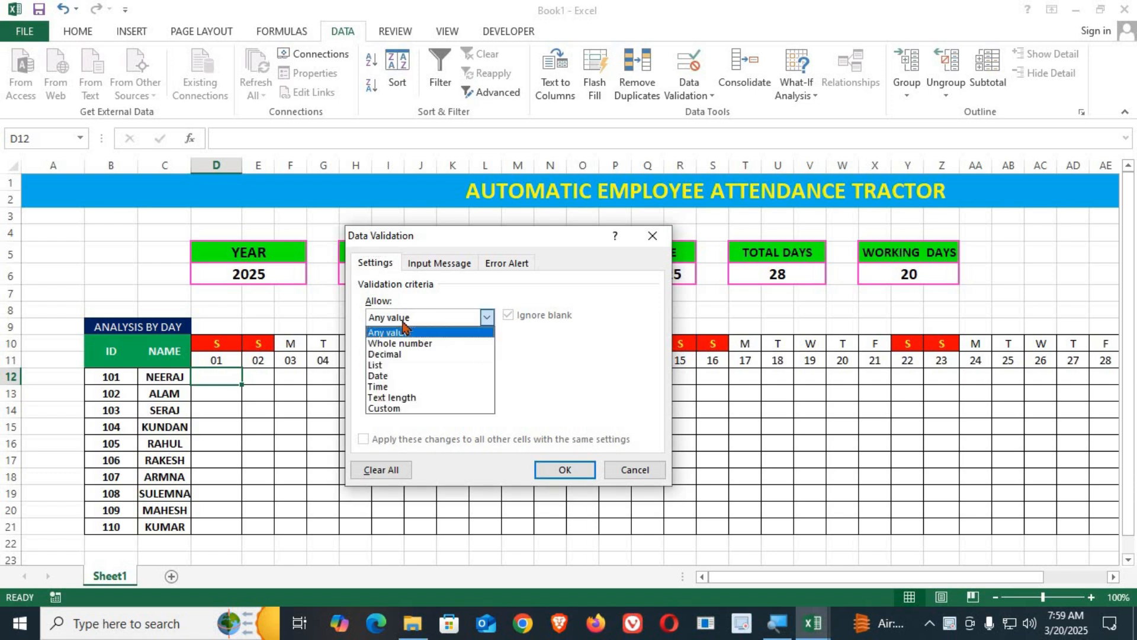
{"action": "left_click", "coordinate": [401, 409]}
{"action": "left_click", "coordinate": [396, 385]}
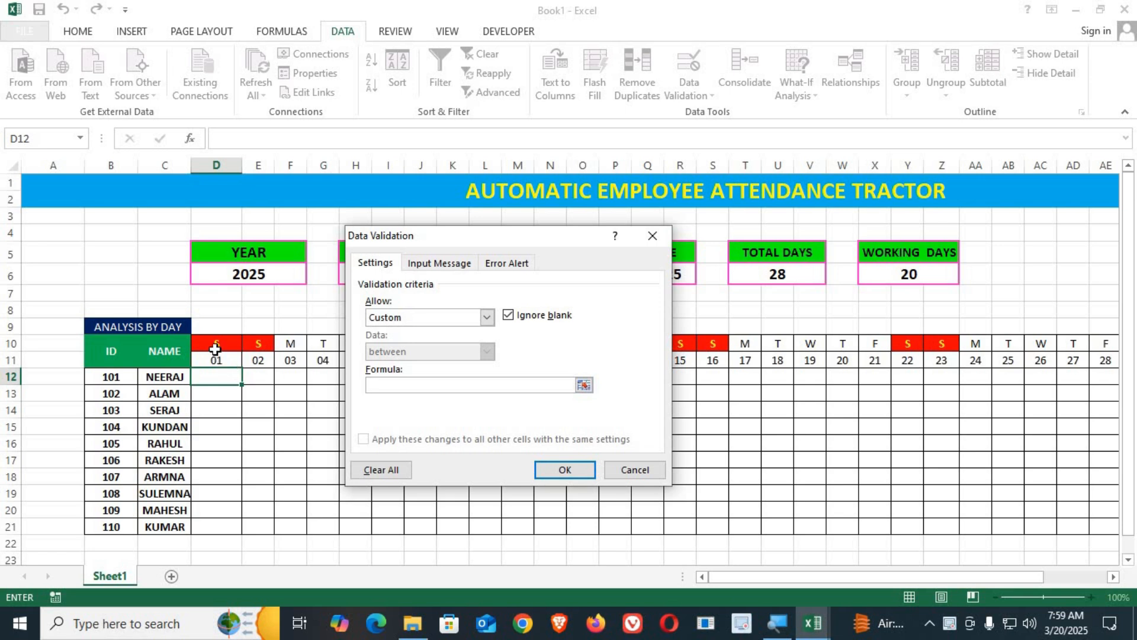
{"action": "left_click", "coordinate": [215, 344]}
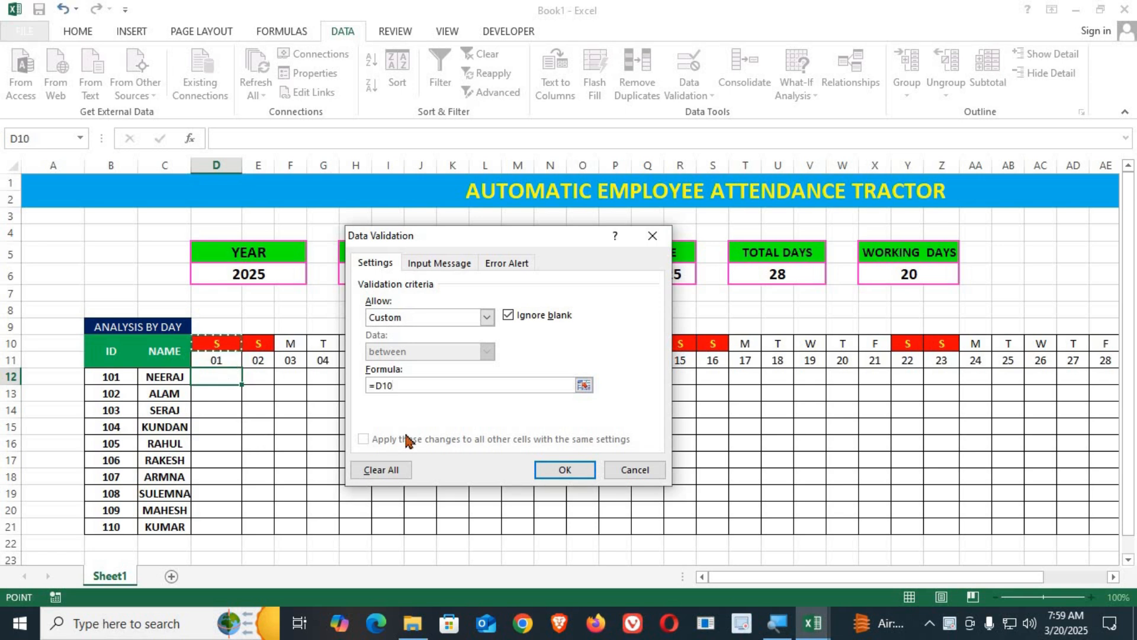
{"action": "type", "text": "<>"}
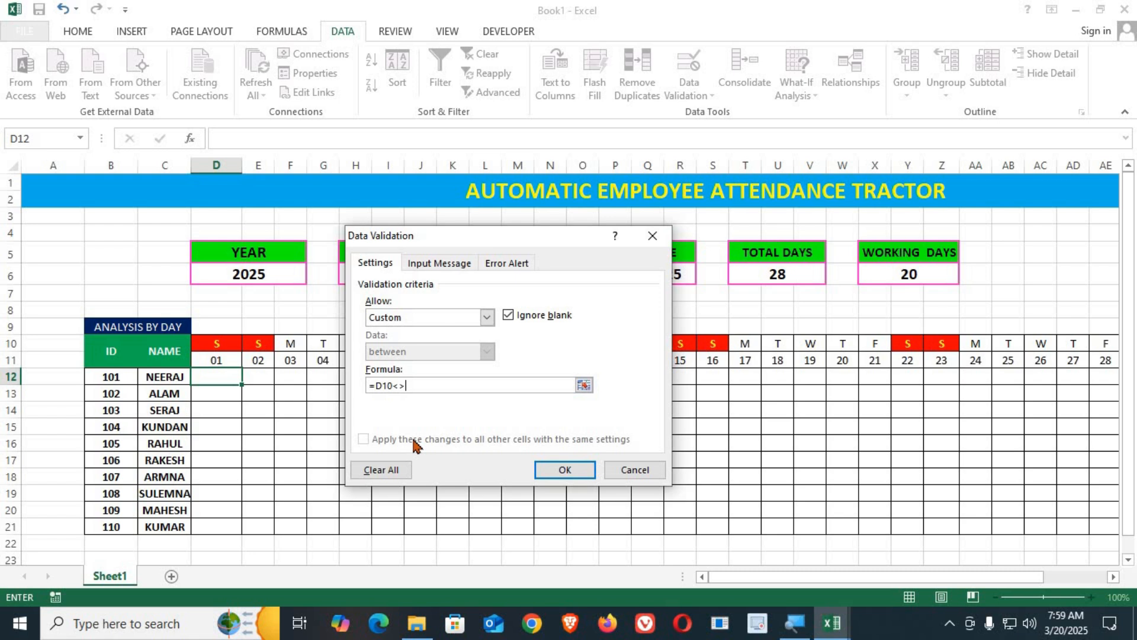
{"action": "type", "text": "\""}
{"action": "type", "text": "$"}
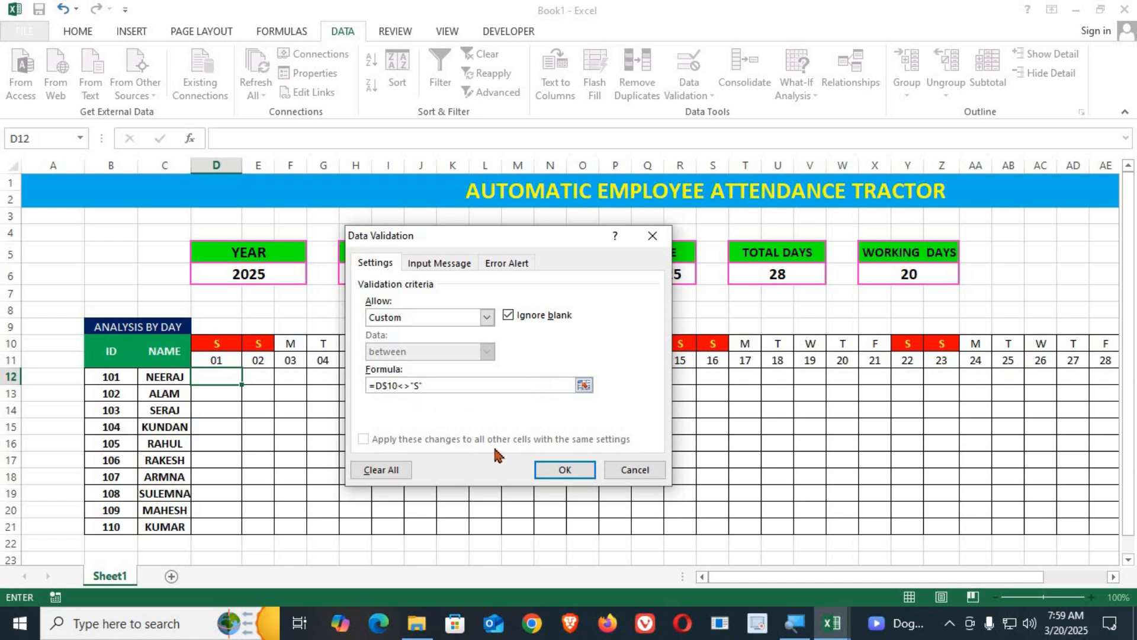
Give the validation an error alert titled WEEKWAY with message DO NOT ENTER, and fill D12 across the attendance grid to AH21.
{"action": "left_click", "coordinate": [517, 270]}
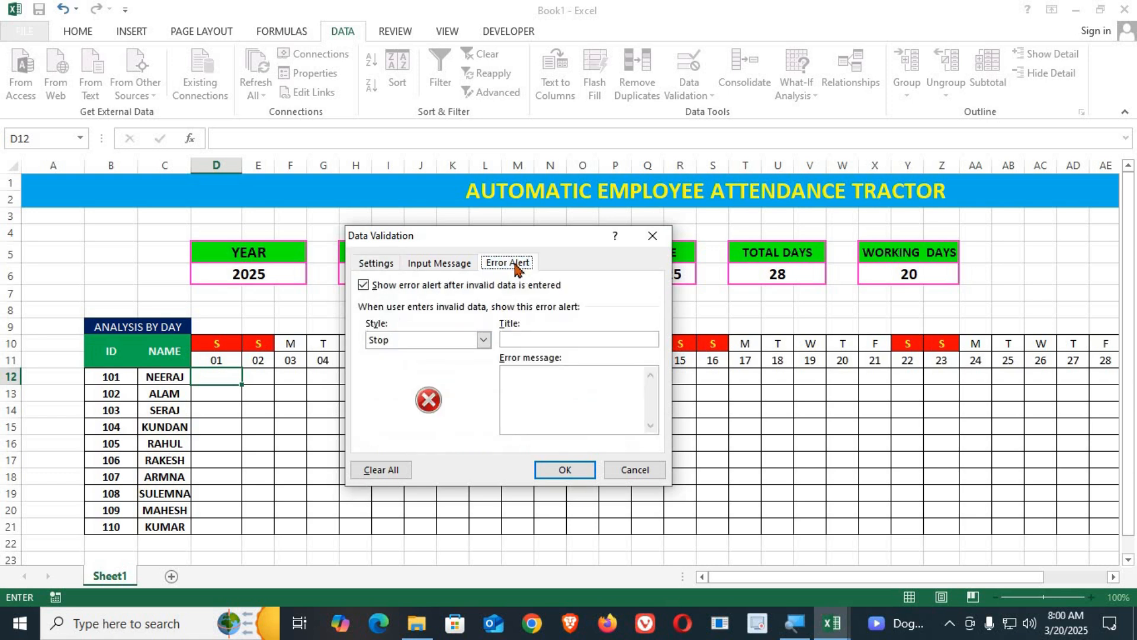
{"action": "left_click", "coordinate": [520, 339]}
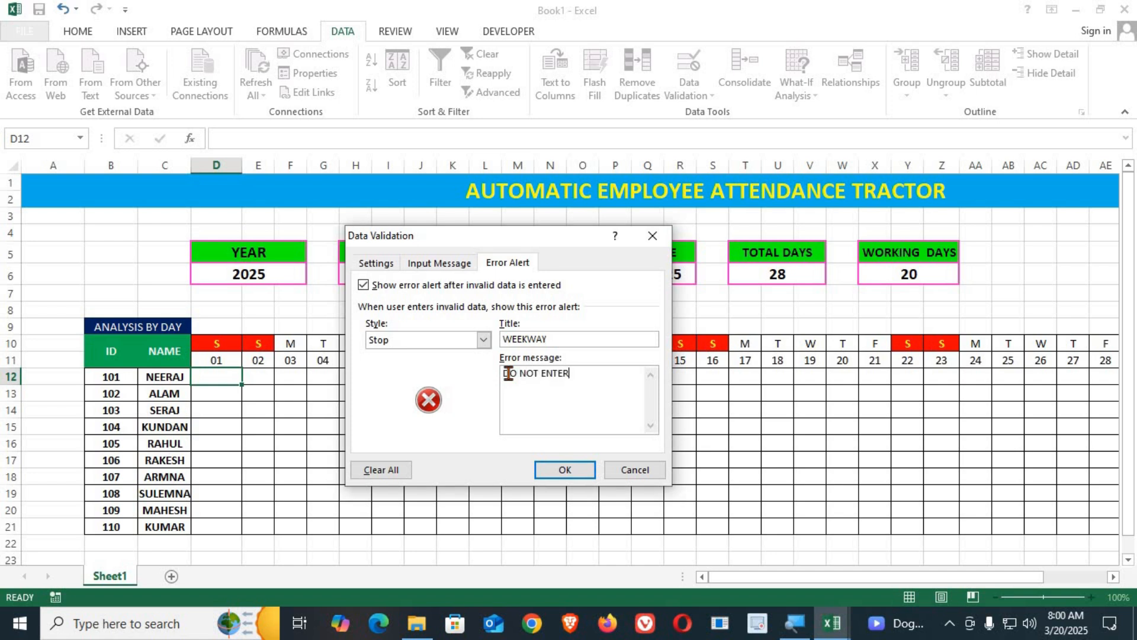
{"action": "left_click", "coordinate": [548, 473]}
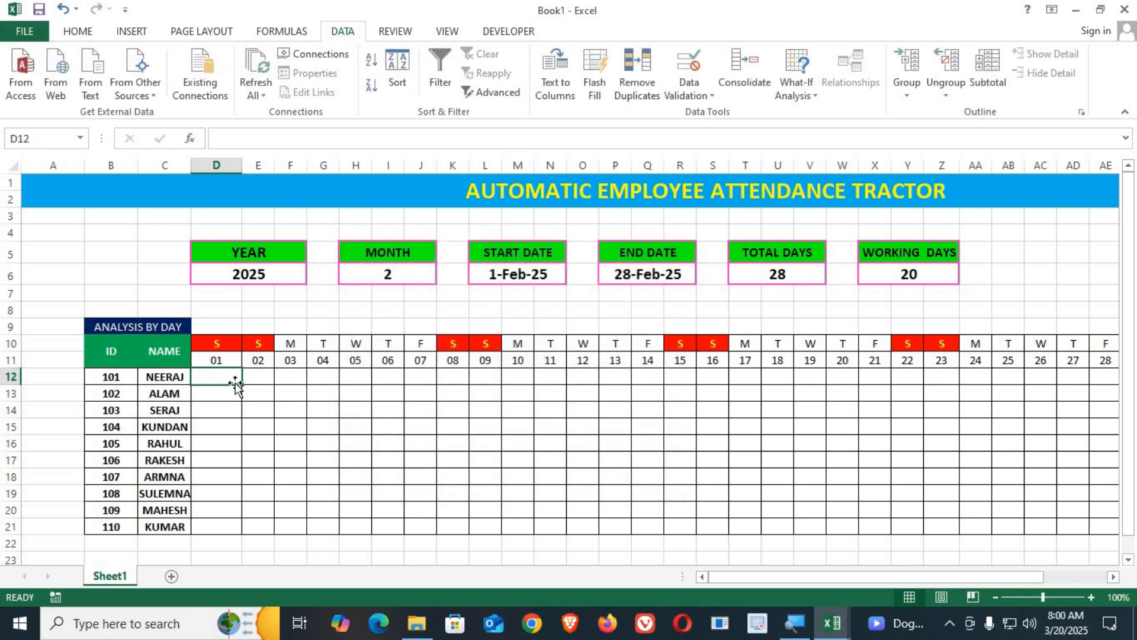
{"action": "left_click_drag", "start_coordinate": [243, 385], "coordinate": [1044, 531]}
Test the weekend validation by entering FSDF in K12, and cancel the entry.
{"action": "left_click", "coordinate": [284, 379]}
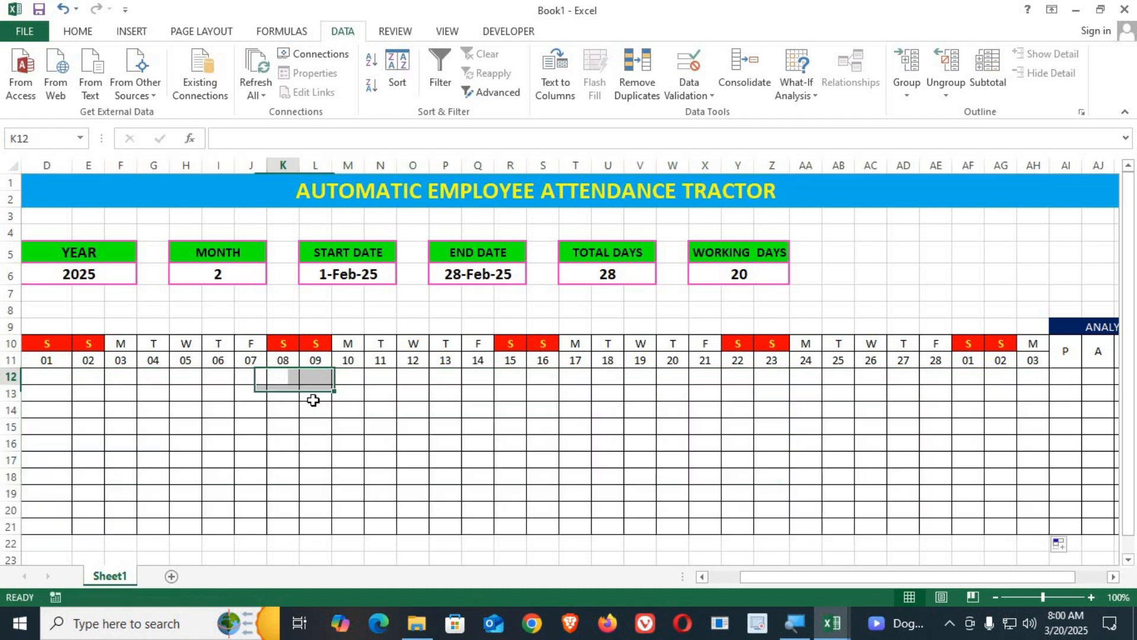
{"action": "type", "text": "FSDF"}
{"action": "key", "text": "Return"}
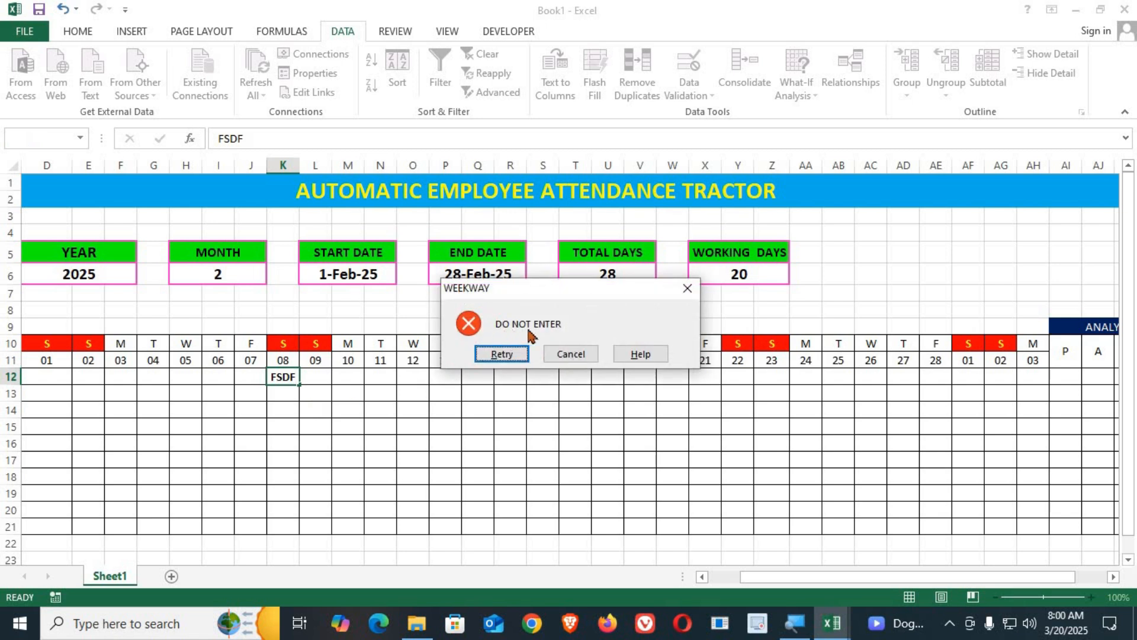
{"action": "left_click", "coordinate": [568, 356]}
Create a formula-based conditional formatting rule for D12 with the formula =D$10="S".
{"action": "left_click_drag", "start_coordinate": [785, 578], "coordinate": [724, 580]}
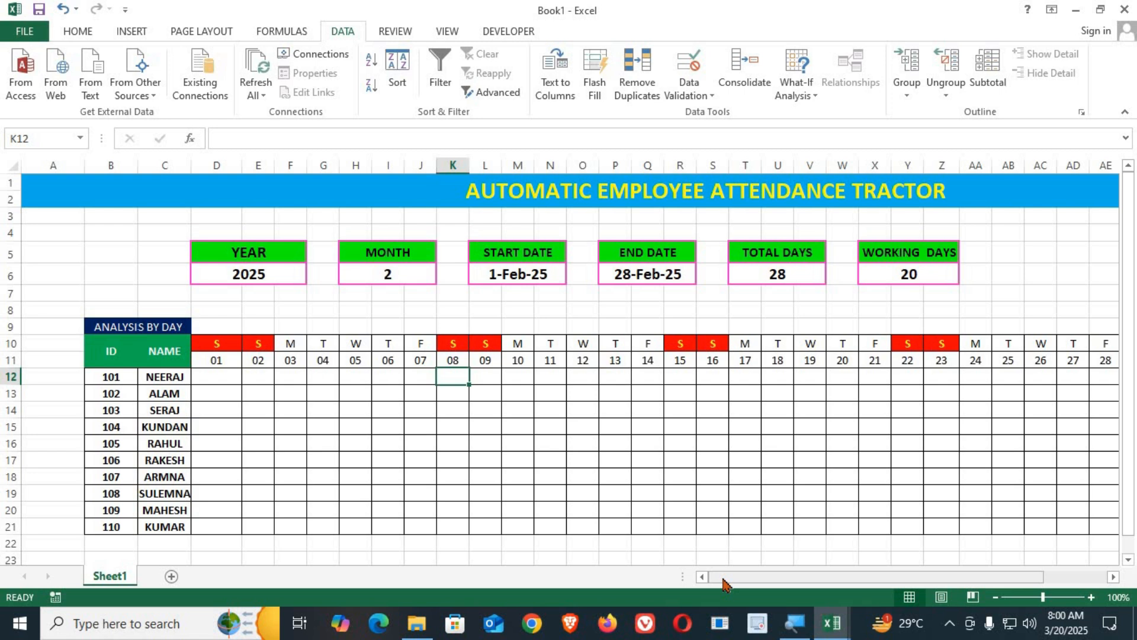
{"action": "left_click", "coordinate": [212, 377]}
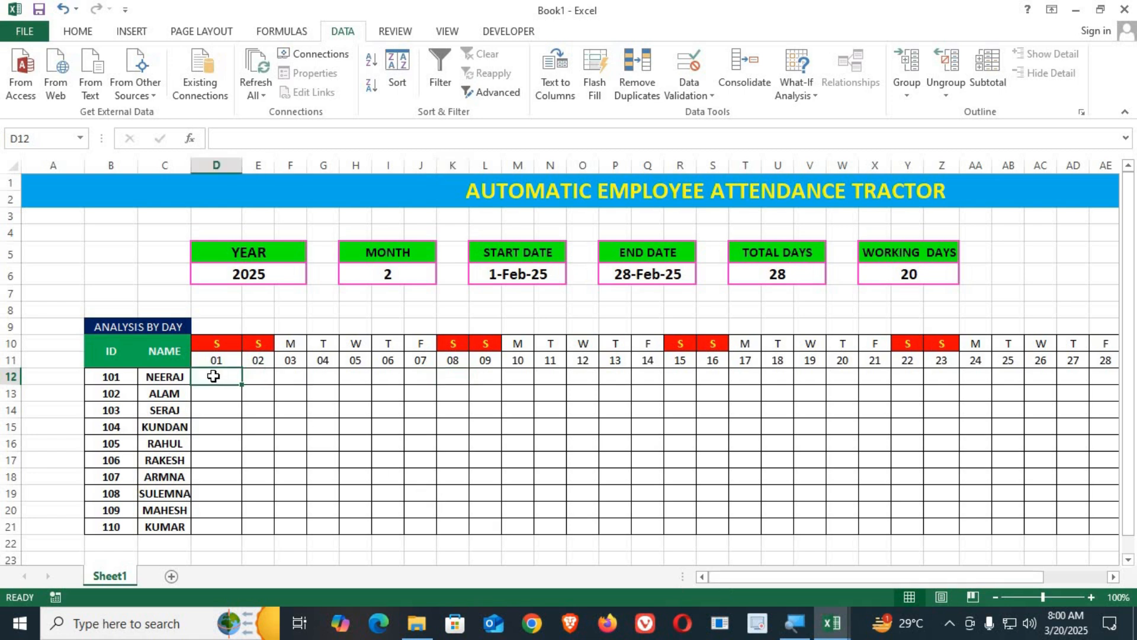
{"action": "left_click", "coordinate": [88, 36]}
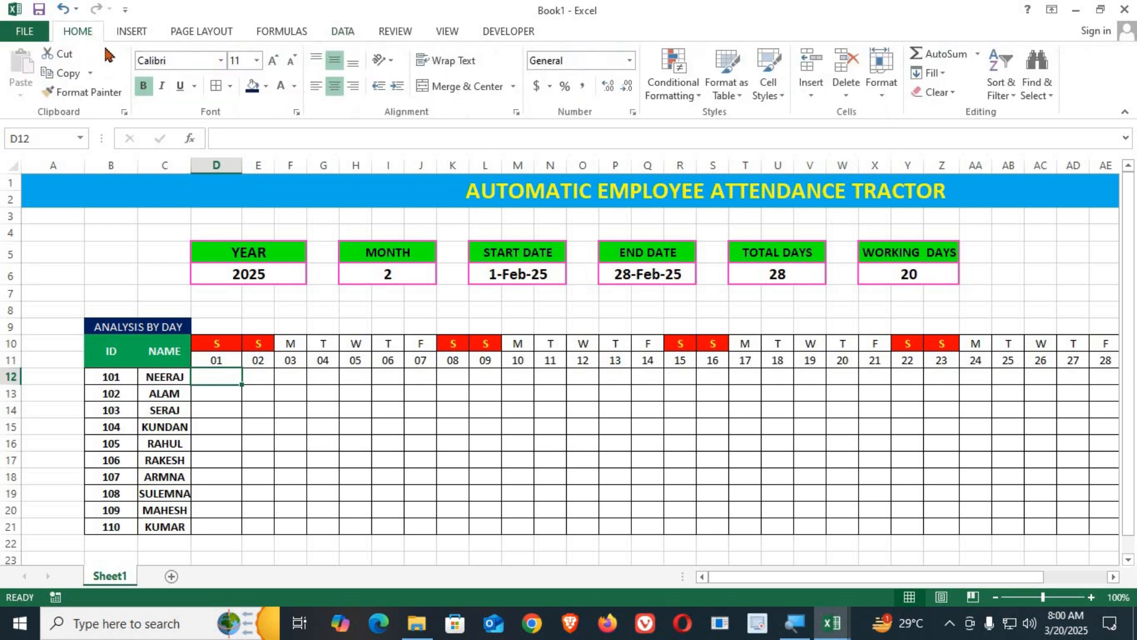
{"action": "left_click", "coordinate": [695, 106]}
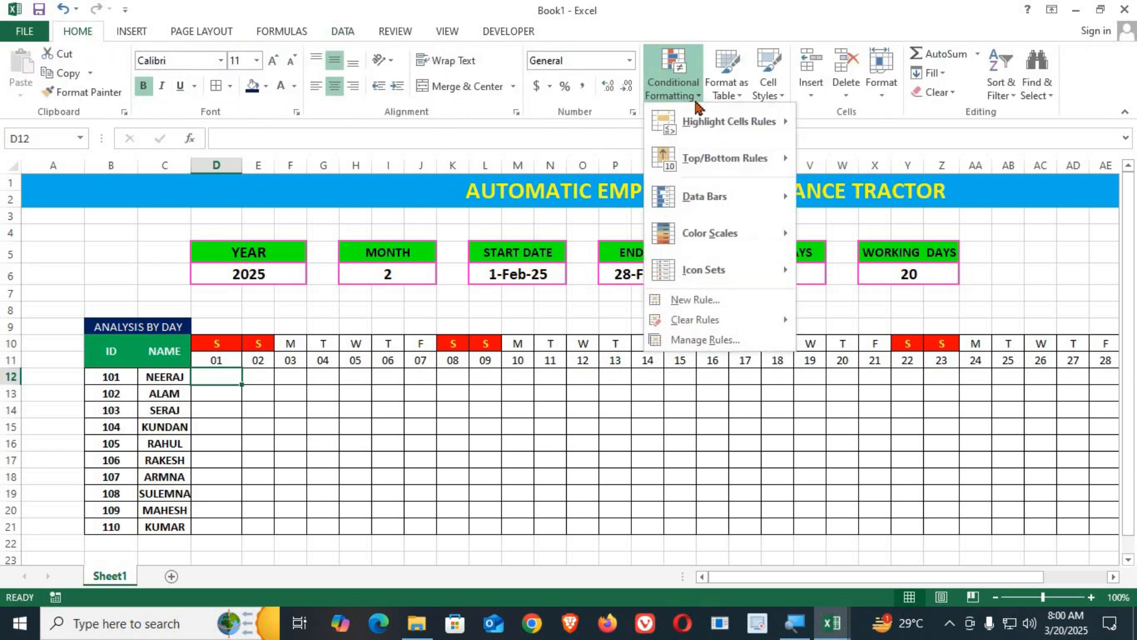
{"action": "left_click", "coordinate": [694, 300]}
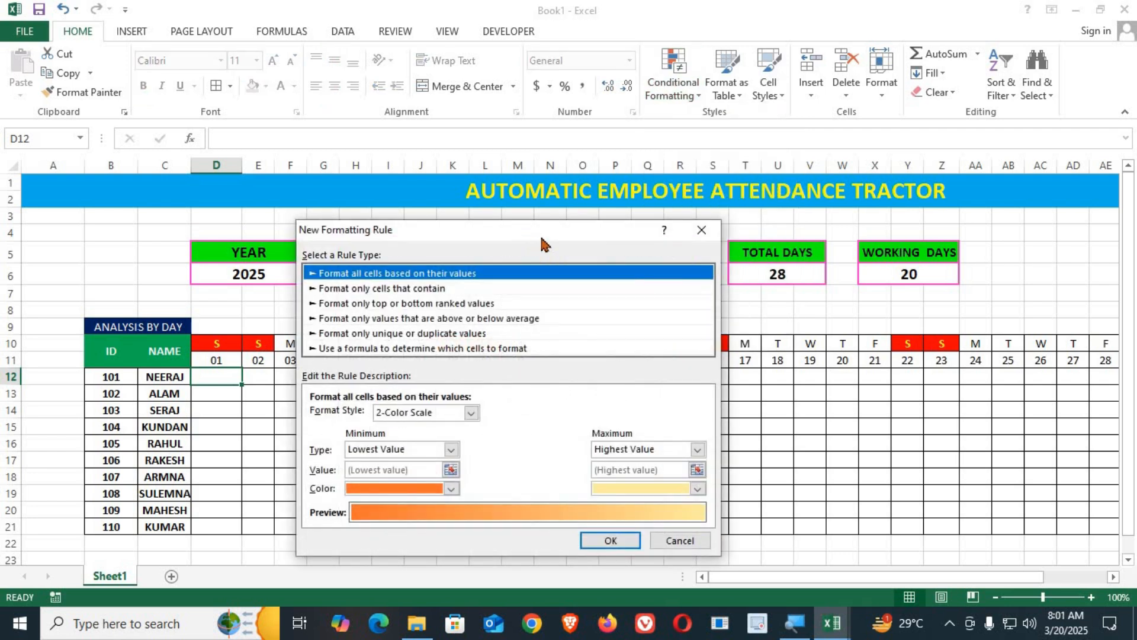
{"action": "left_click_drag", "start_coordinate": [539, 233], "coordinate": [687, 234]}
{"action": "left_click", "coordinate": [524, 342]}
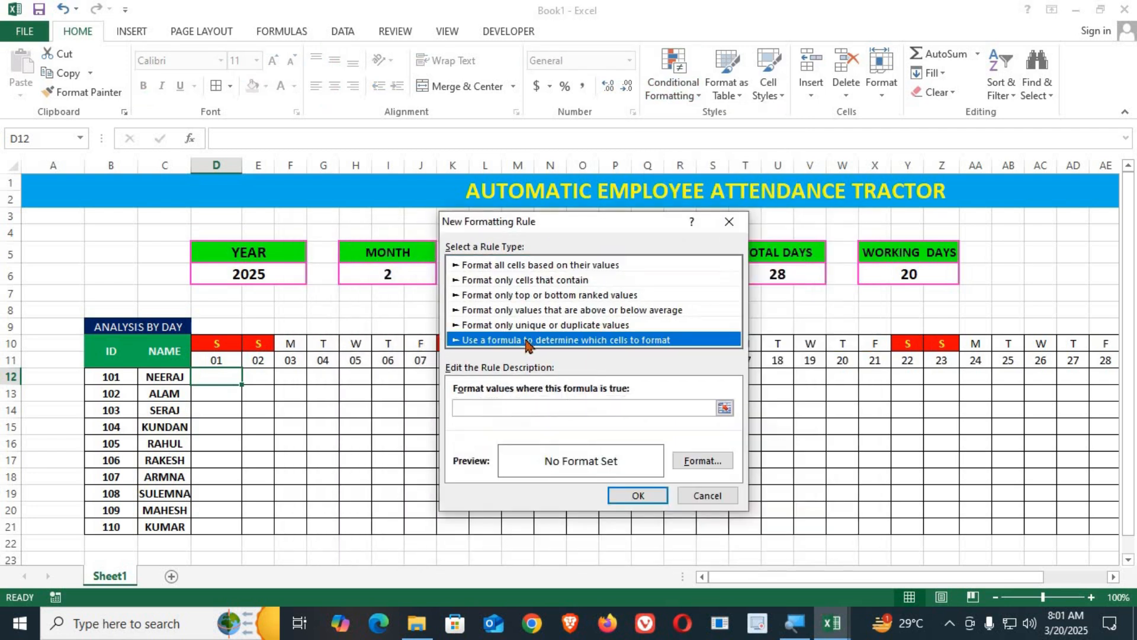
{"action": "left_click", "coordinate": [489, 408]}
{"action": "type", "text": "="}
{"action": "left_click", "coordinate": [217, 344]}
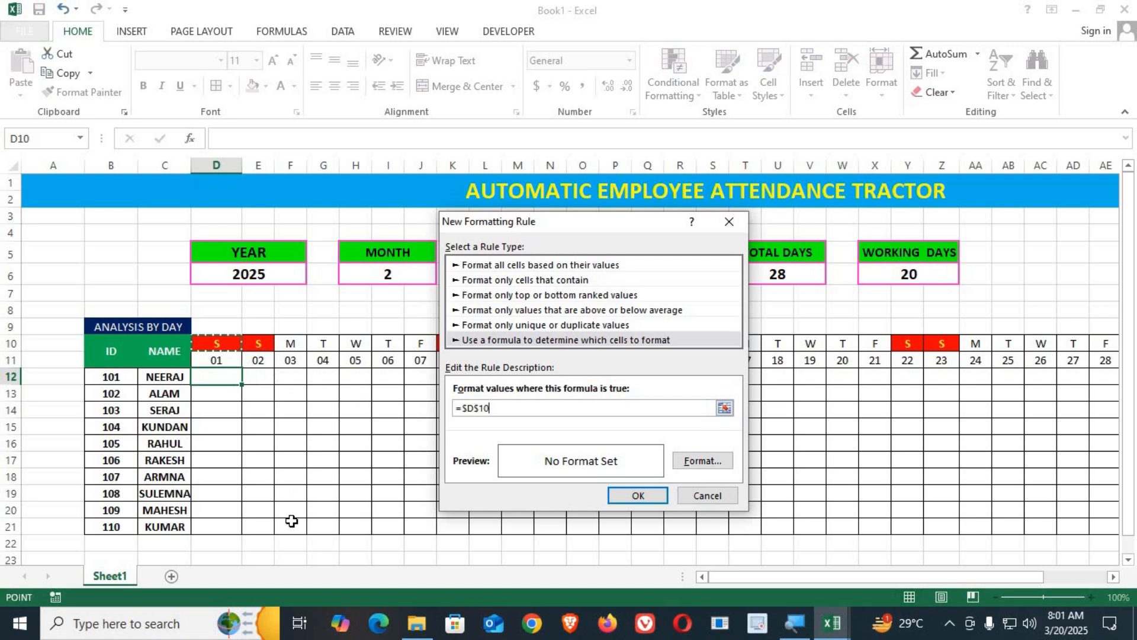
{"action": "type", "text": "=\"S"}
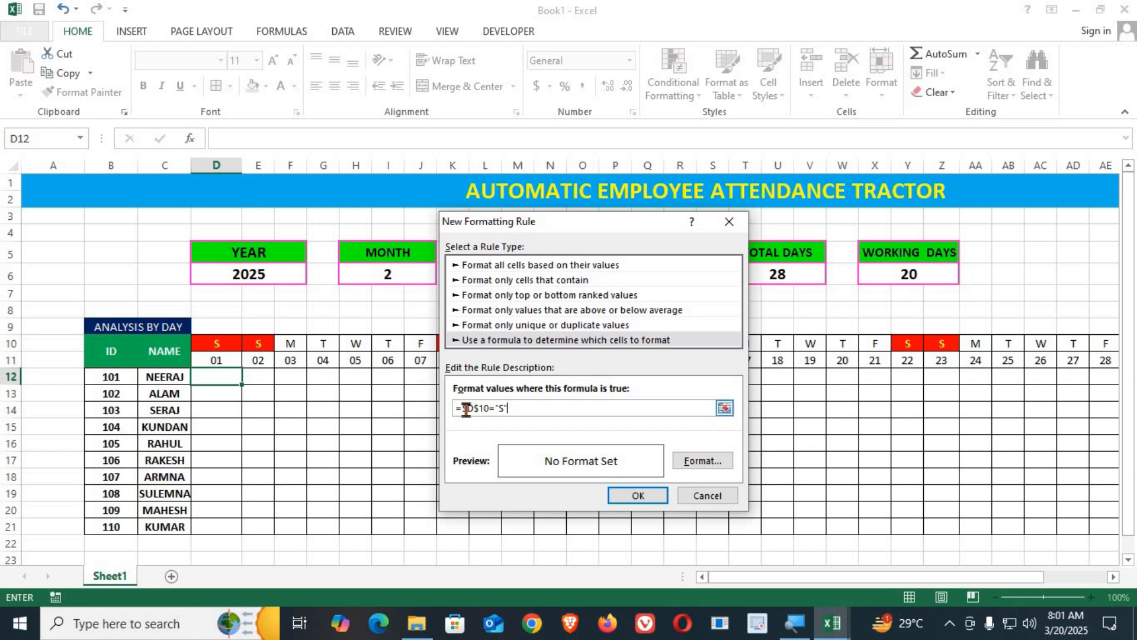
{"action": "key", "text": "BackSpace"}
Format the =D$10="S" rule with a red fill and bold white font, and apply it to D12.
{"action": "left_click", "coordinate": [702, 462]}
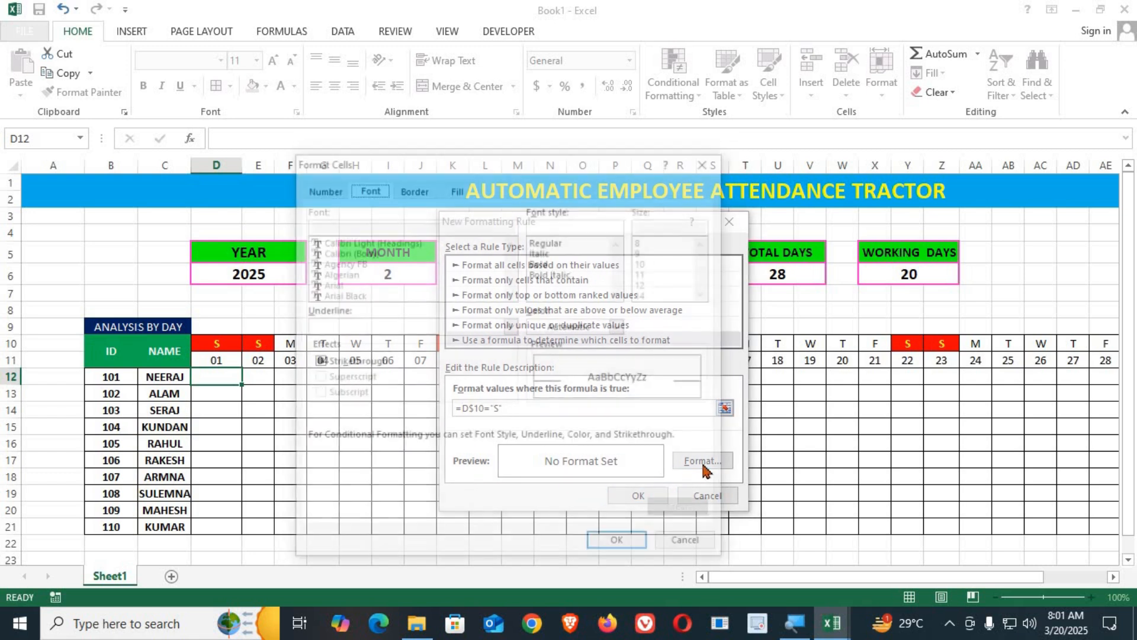
{"action": "left_click", "coordinate": [457, 188]}
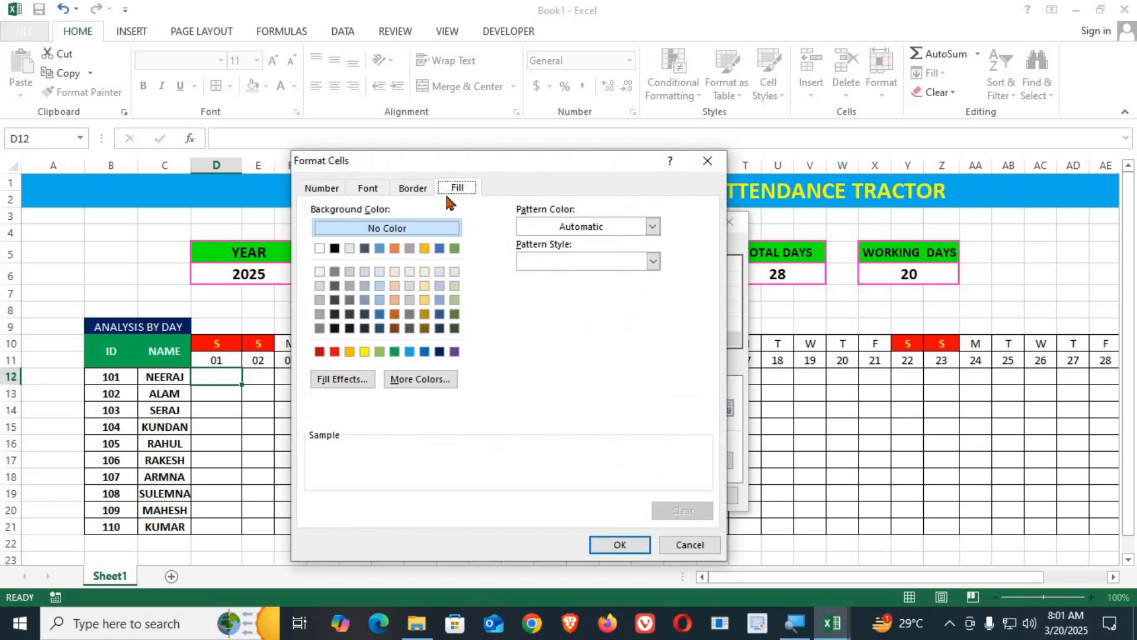
{"action": "left_click", "coordinate": [335, 352]}
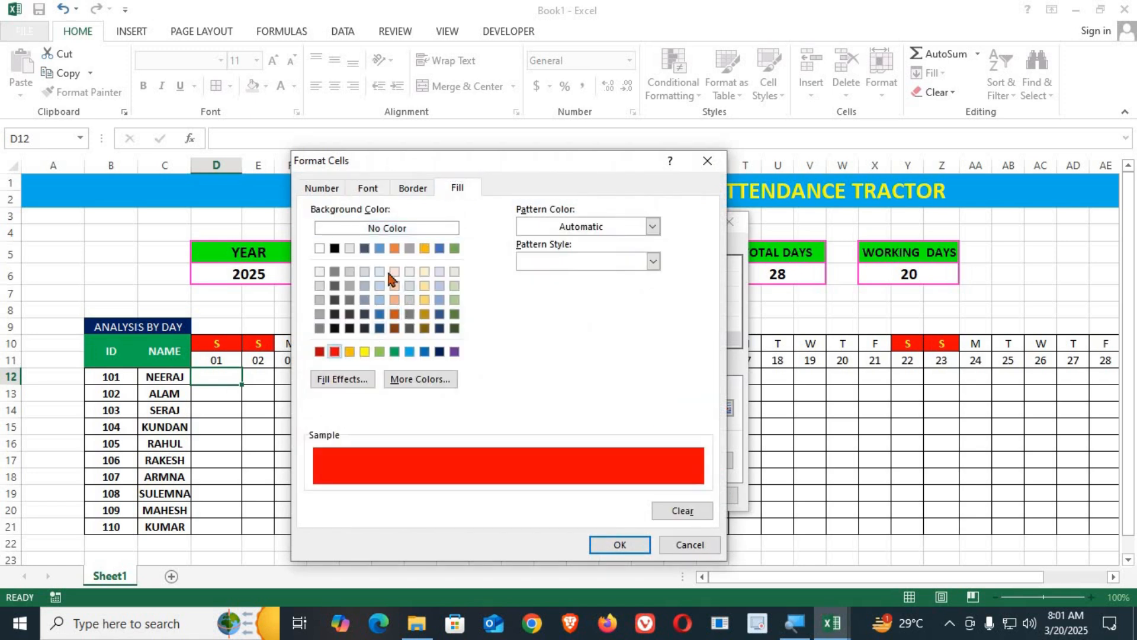
{"action": "left_click", "coordinate": [367, 188]}
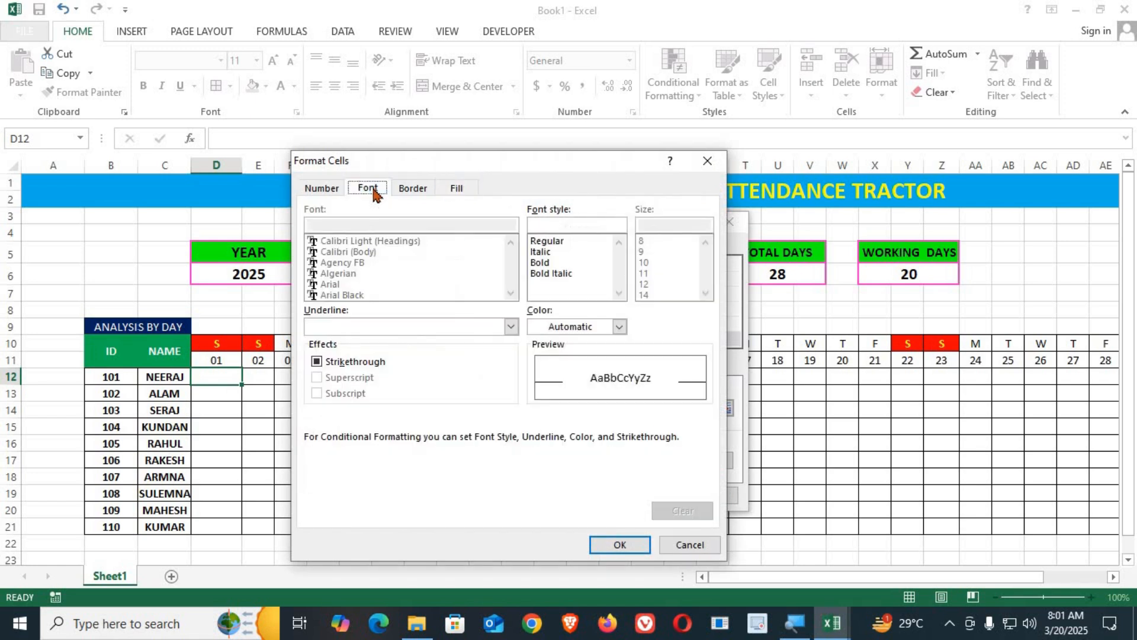
{"action": "left_click", "coordinate": [539, 262]}
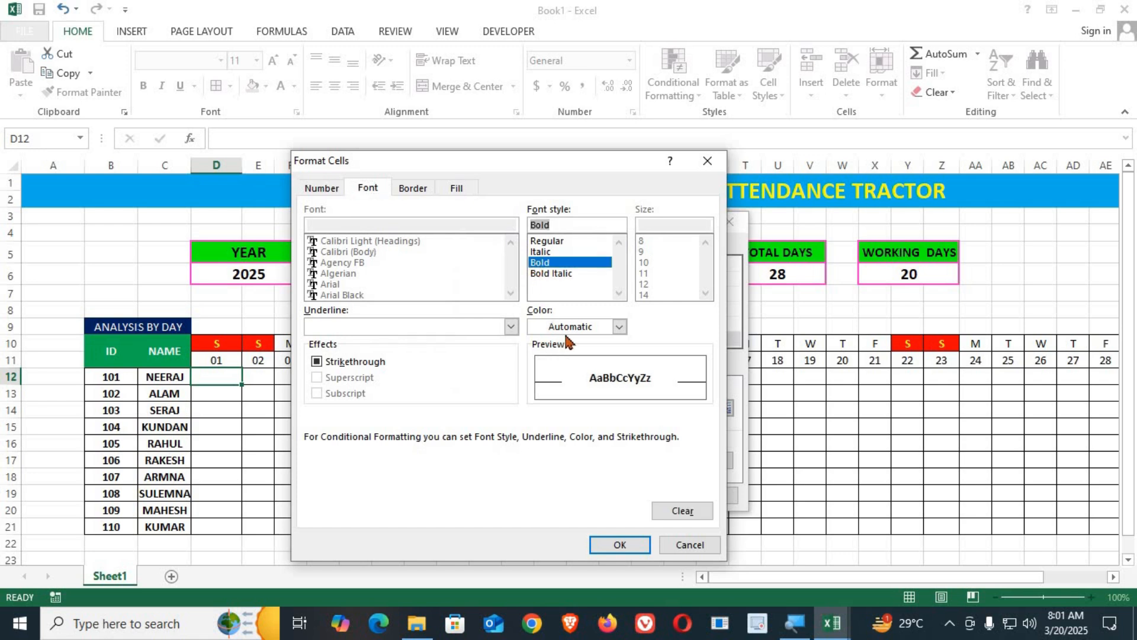
{"action": "left_click", "coordinate": [617, 327]}
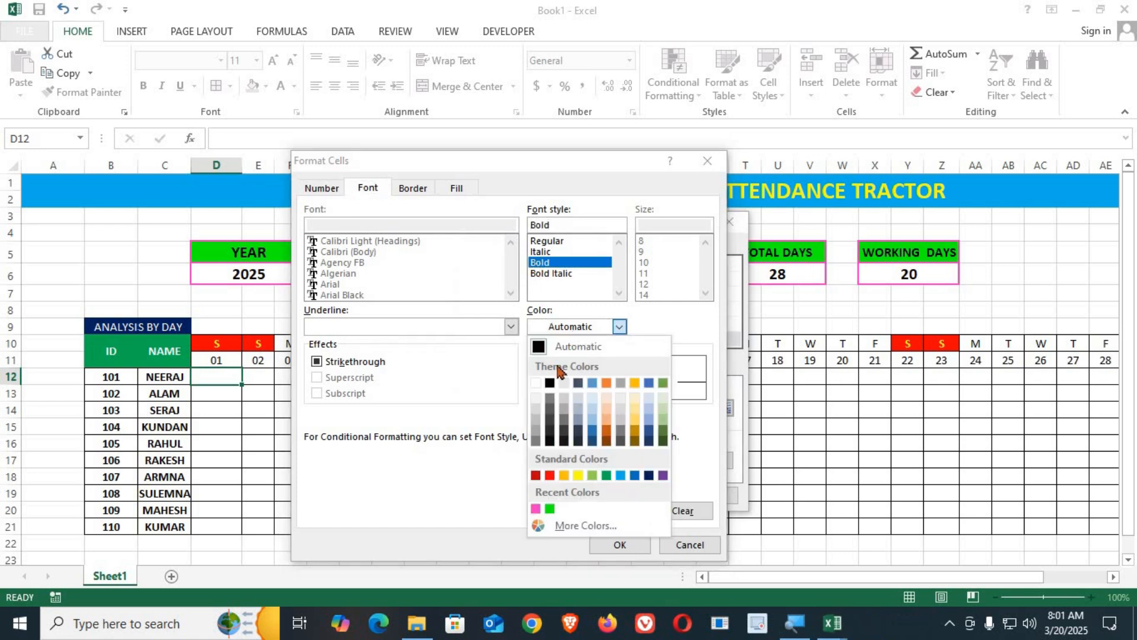
{"action": "left_click", "coordinate": [537, 391]}
{"action": "left_click", "coordinate": [617, 544]}
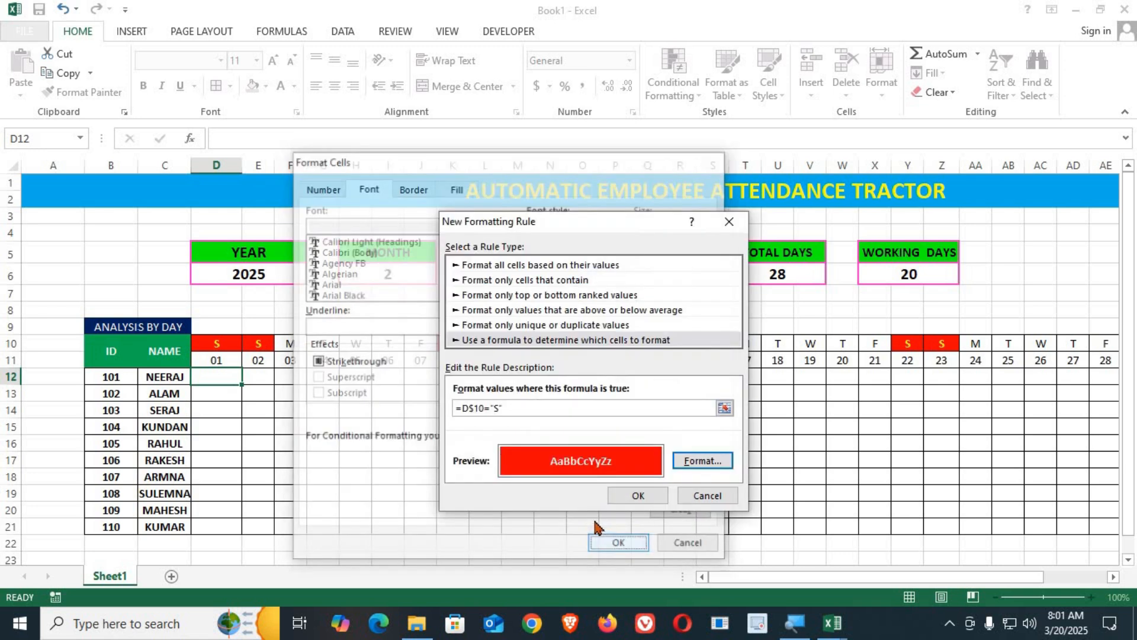
{"action": "left_click", "coordinate": [632, 497]}
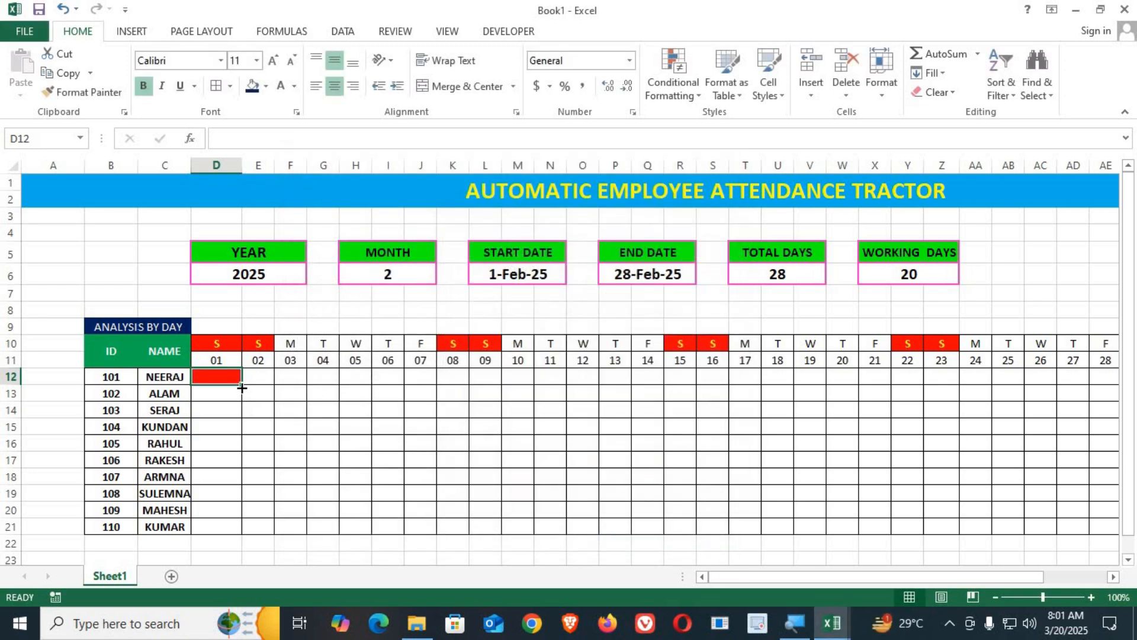
Fill D12's conditional formatting across all the day columns of the attendance grid down to row 21.
{"action": "left_click_drag", "start_coordinate": [263, 389], "coordinate": [981, 527]}
{"action": "left_click_drag", "start_coordinate": [972, 577], "coordinate": [830, 577]}
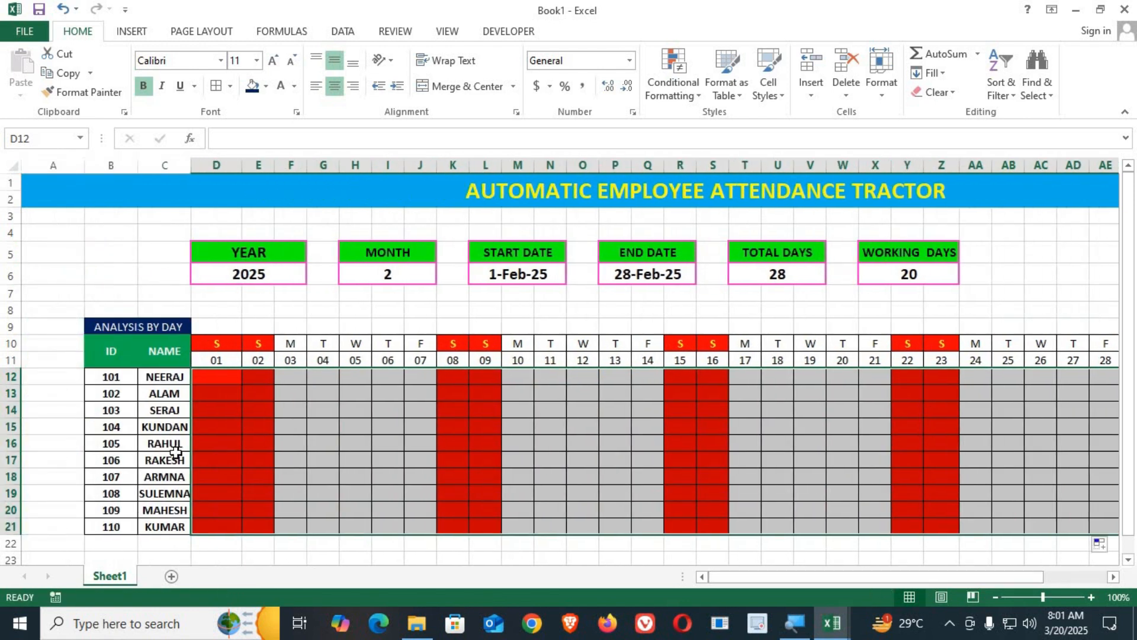
{"action": "left_click", "coordinate": [239, 395]}
{"action": "left_click", "coordinate": [255, 454]}
{"action": "left_click_drag", "start_coordinate": [452, 394], "coordinate": [483, 465]}
Set the month in H6 to 1 to test the weekend highlighting.
{"action": "left_click", "coordinate": [388, 277]}
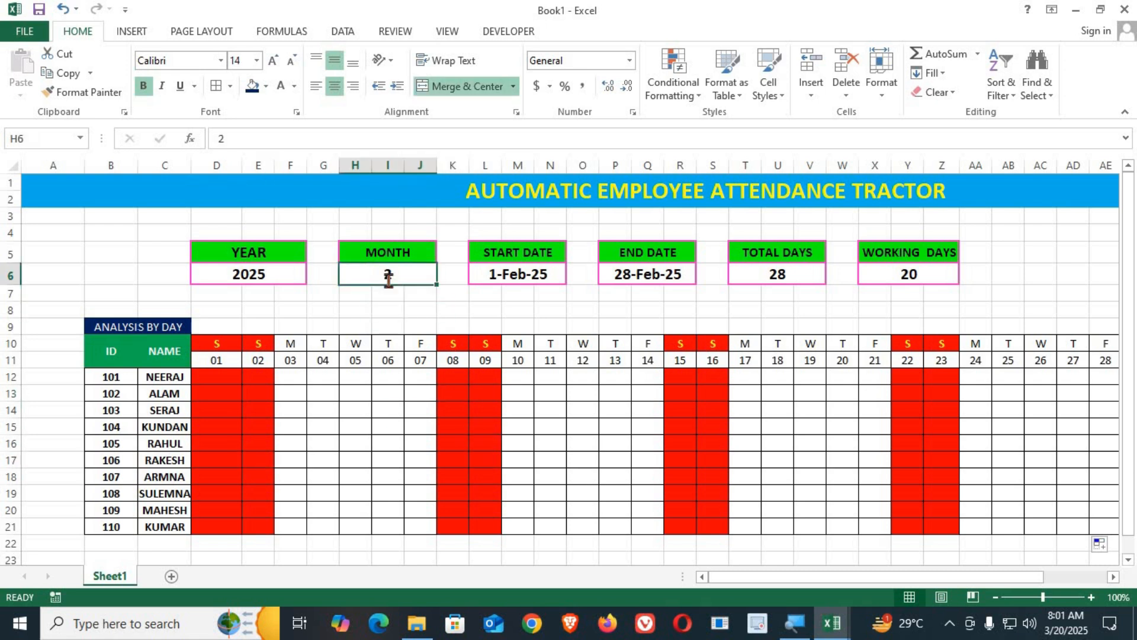
{"action": "type", "text": "1"}
{"action": "key", "text": "Return"}
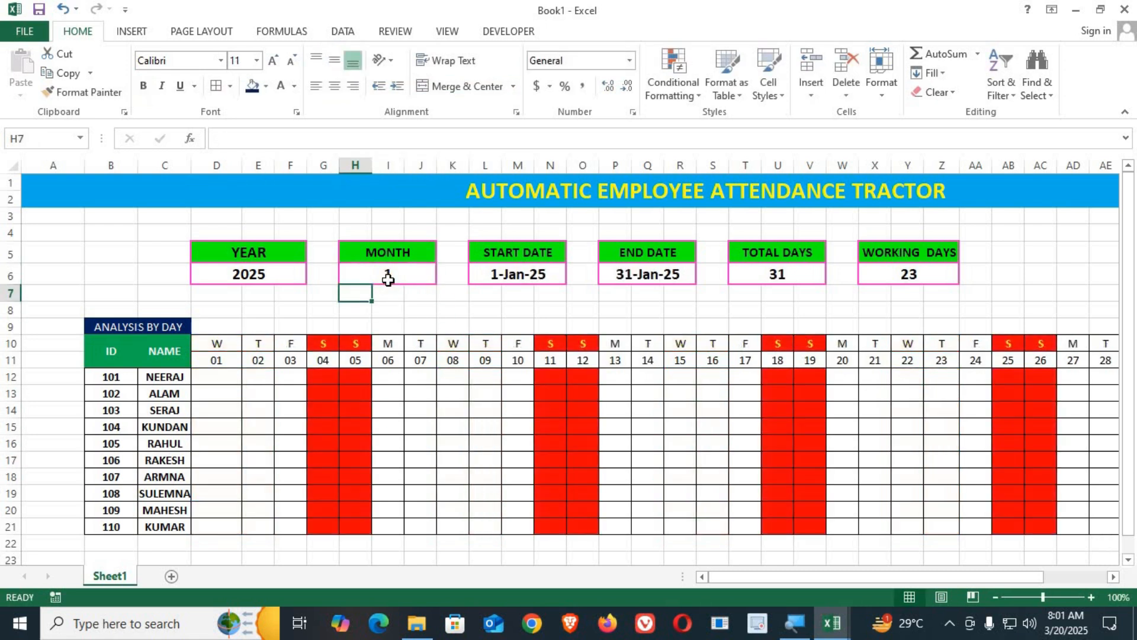
{"action": "type", "text": "2"}
{"action": "key", "text": "Return"}
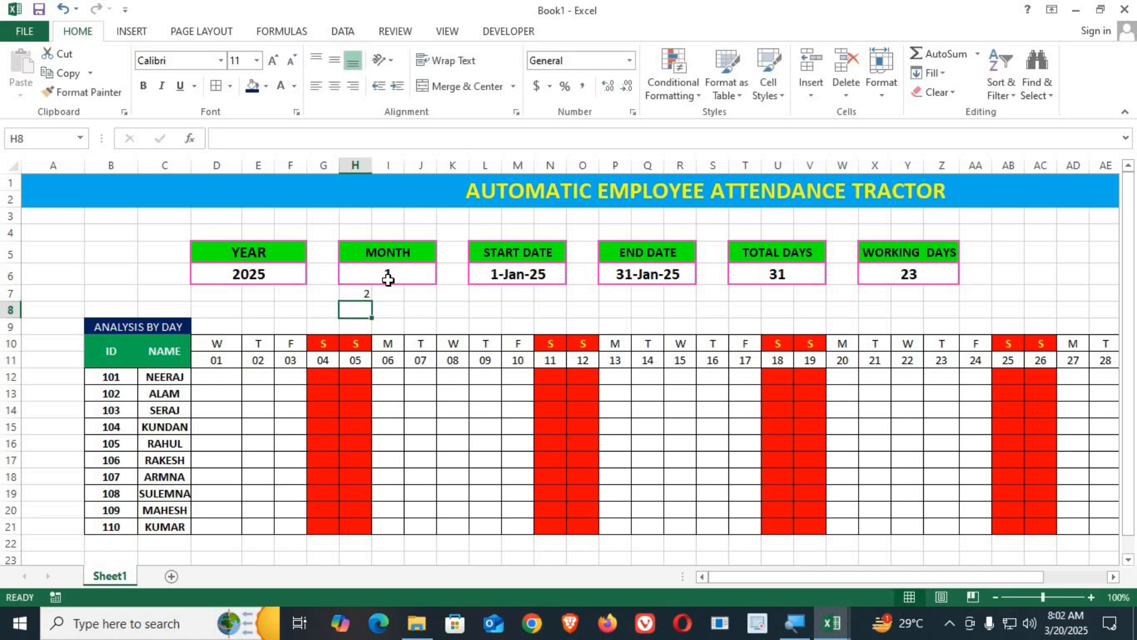
{"action": "key", "text": "Up"}
Test the weekend highlighting with month 2 in H6, and enter 3 as the following month.
{"action": "left_click", "coordinate": [388, 279]}
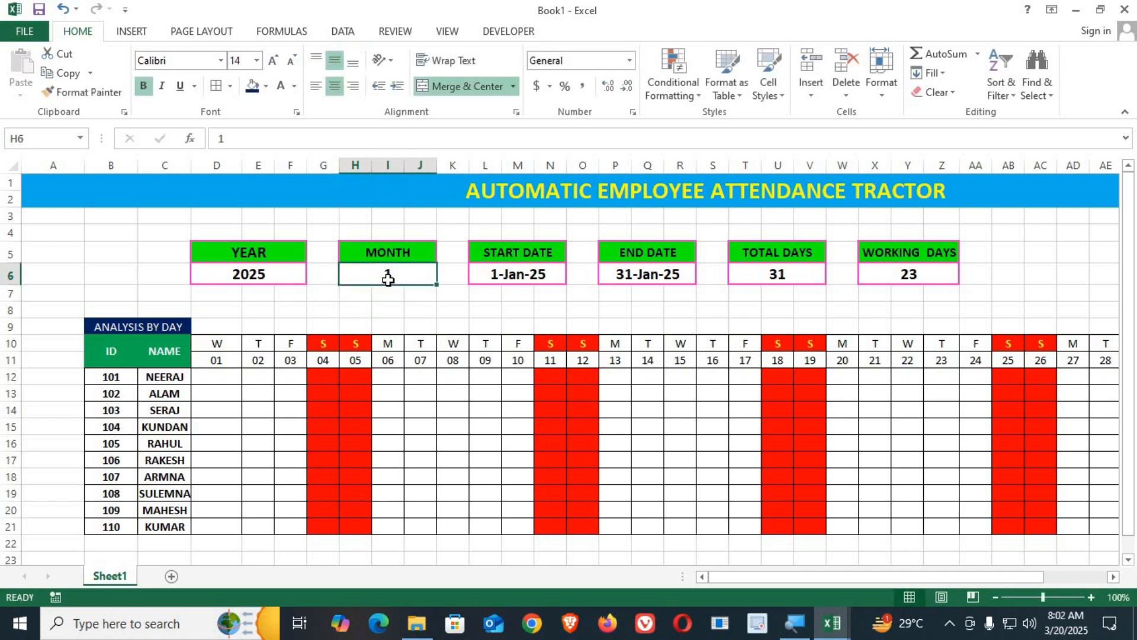
{"action": "type", "text": "2"}
{"action": "key", "text": "Return"}
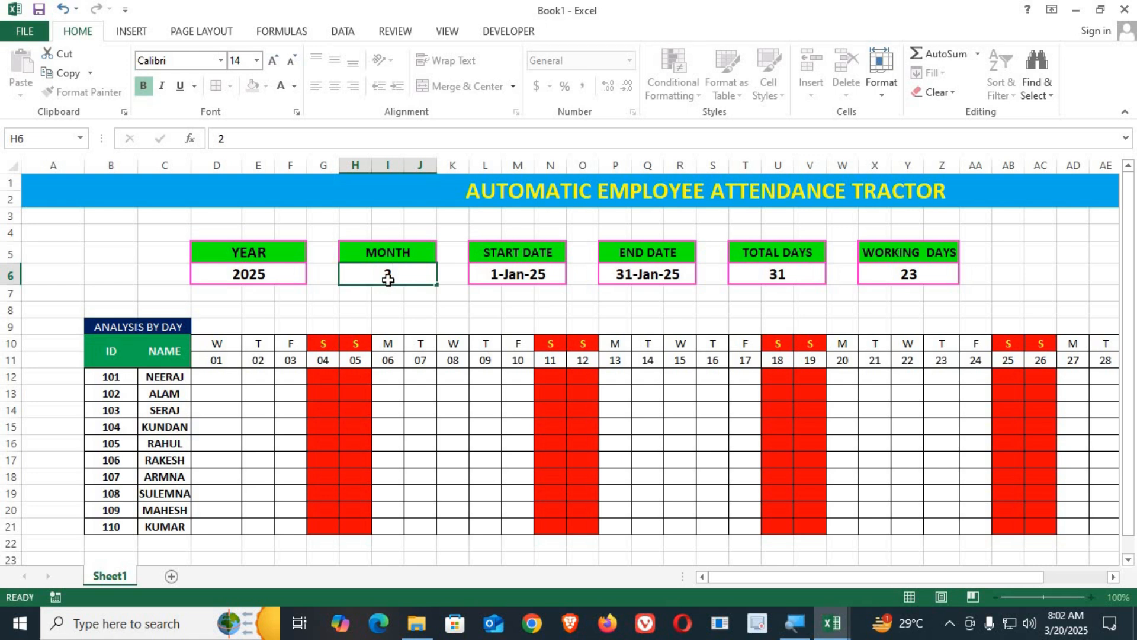
{"action": "left_click", "coordinate": [388, 279]}
{"action": "type", "text": "3"}
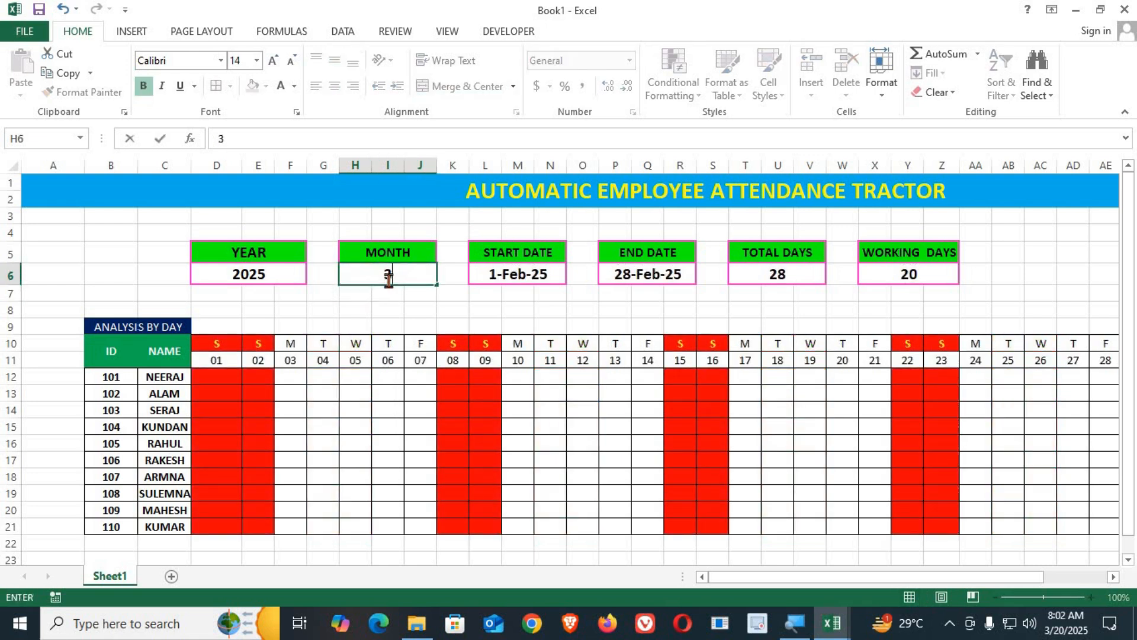
Test the attendance calendar by setting the MONTH cell H6 to 3 and then to 4.
{"action": "key", "text": "Return"}
{"action": "left_click", "coordinate": [388, 279]}
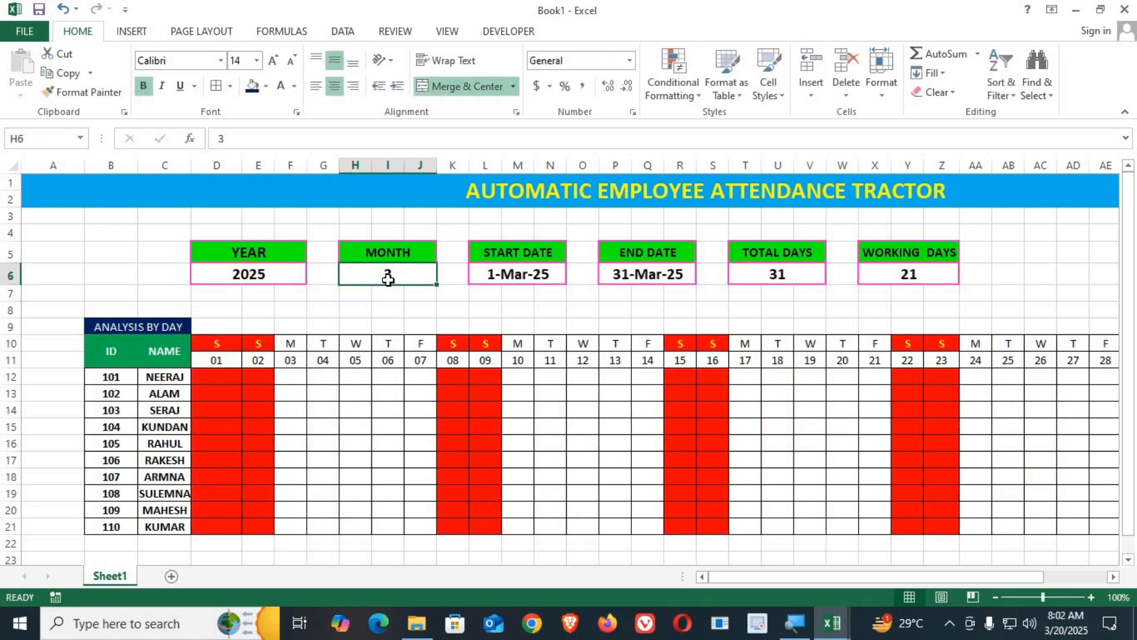
{"action": "type", "text": "4"}
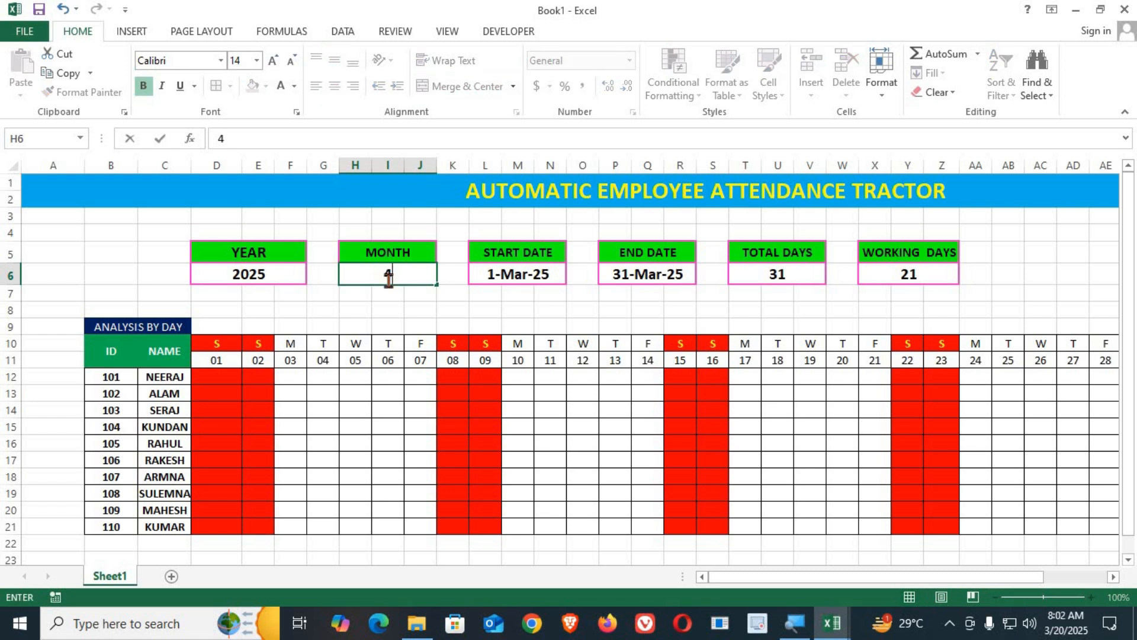
{"action": "type", "text": "4"}
{"action": "key", "text": "Return"}
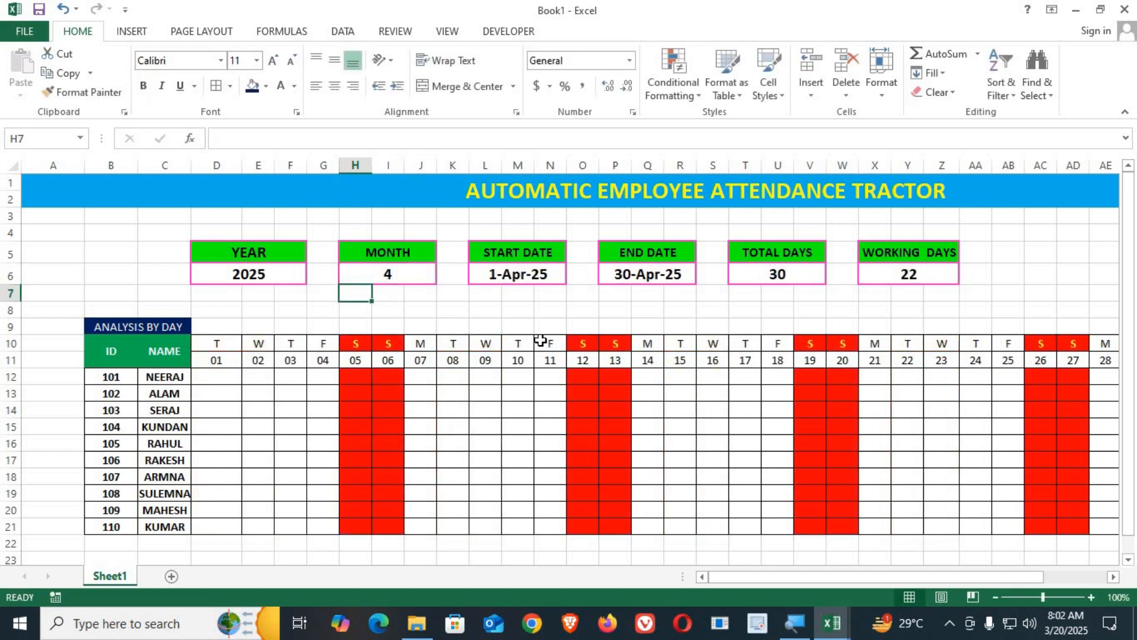
Set the MONTH cell H6 to 1.
{"action": "left_click", "coordinate": [354, 269]}
{"action": "type", "text": "1"}
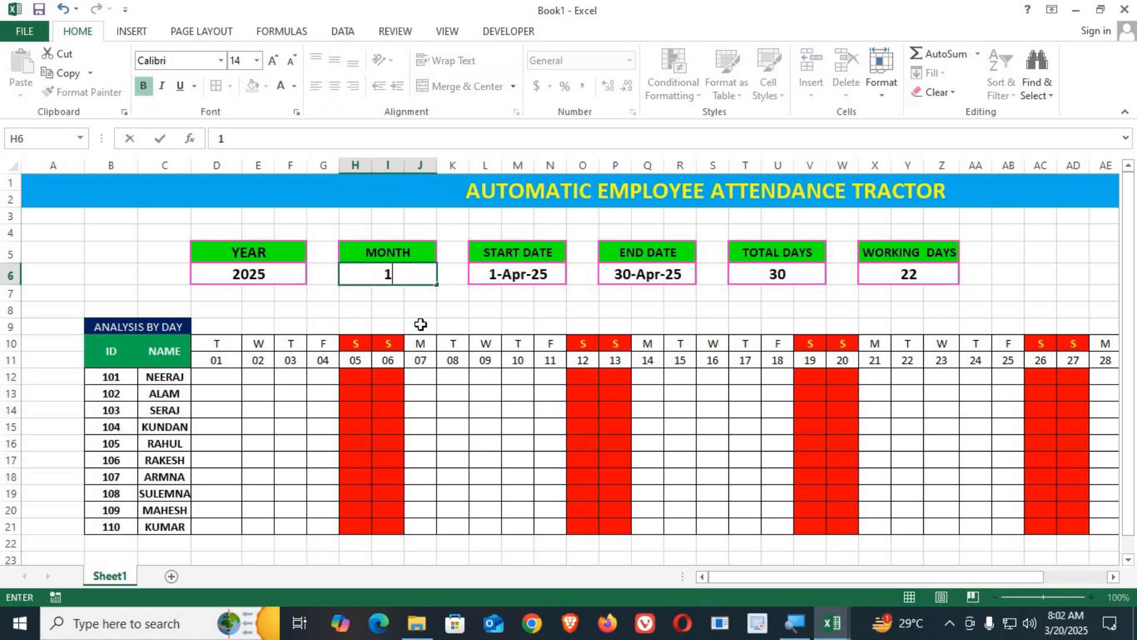
{"action": "left_click", "coordinate": [421, 378]}
Format the weekday row D10:AH10 with a dark green fill and bold white text.
{"action": "left_click_drag", "start_coordinate": [219, 342], "coordinate": [975, 342]}
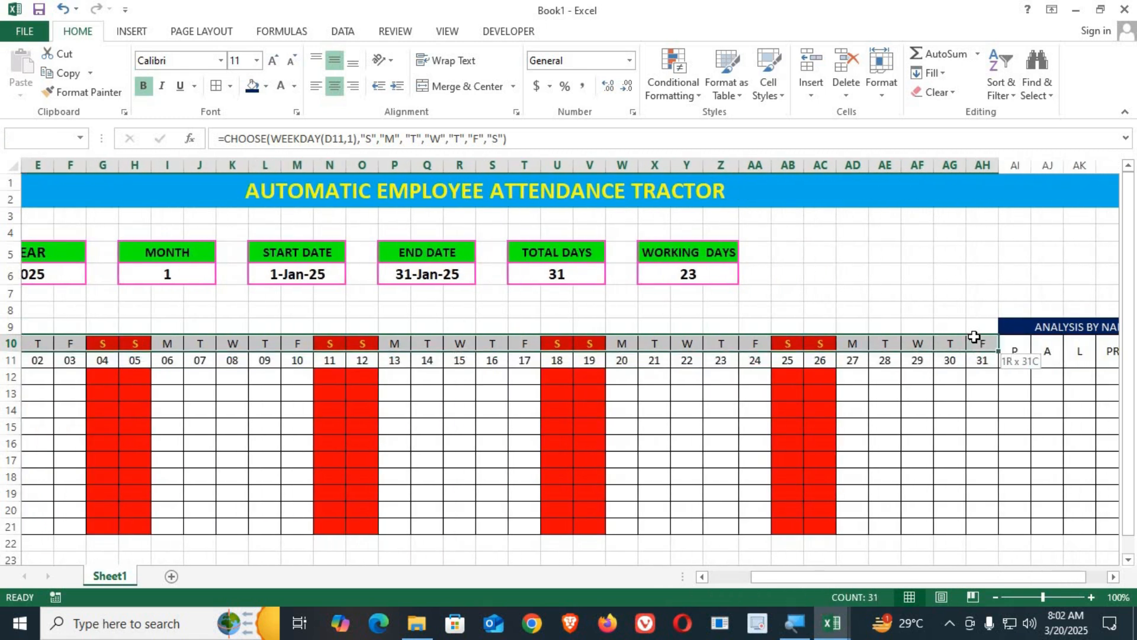
{"action": "left_click", "coordinate": [266, 86]}
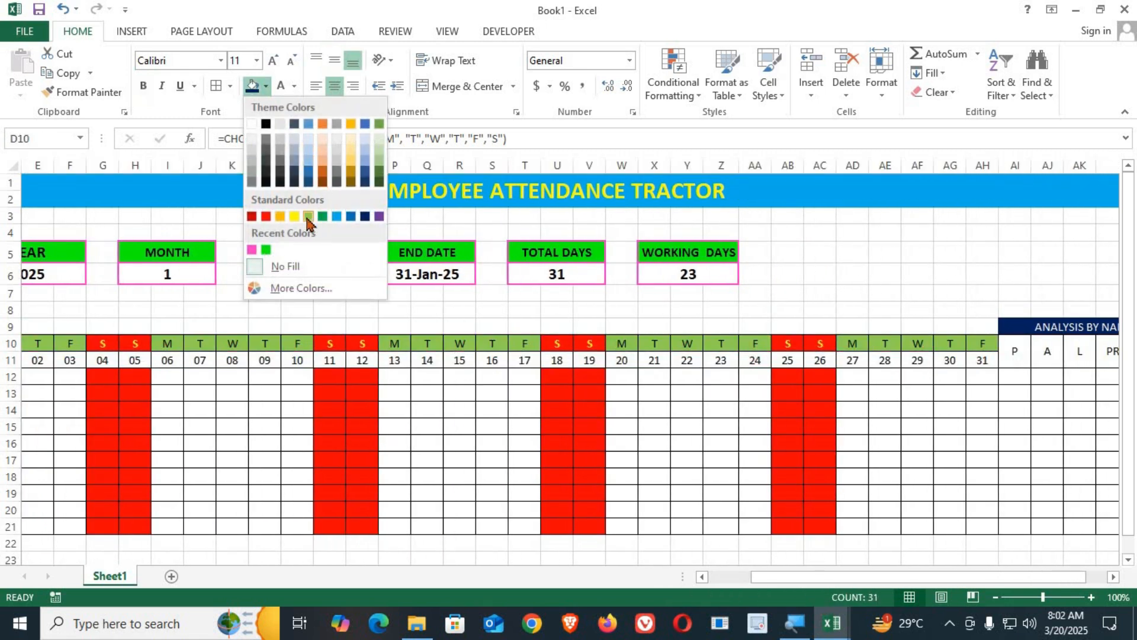
{"action": "left_click", "coordinate": [380, 184]}
{"action": "scroll", "coordinate": [379, 190], "scroll_direction": "left", "scroll_amount": 2}
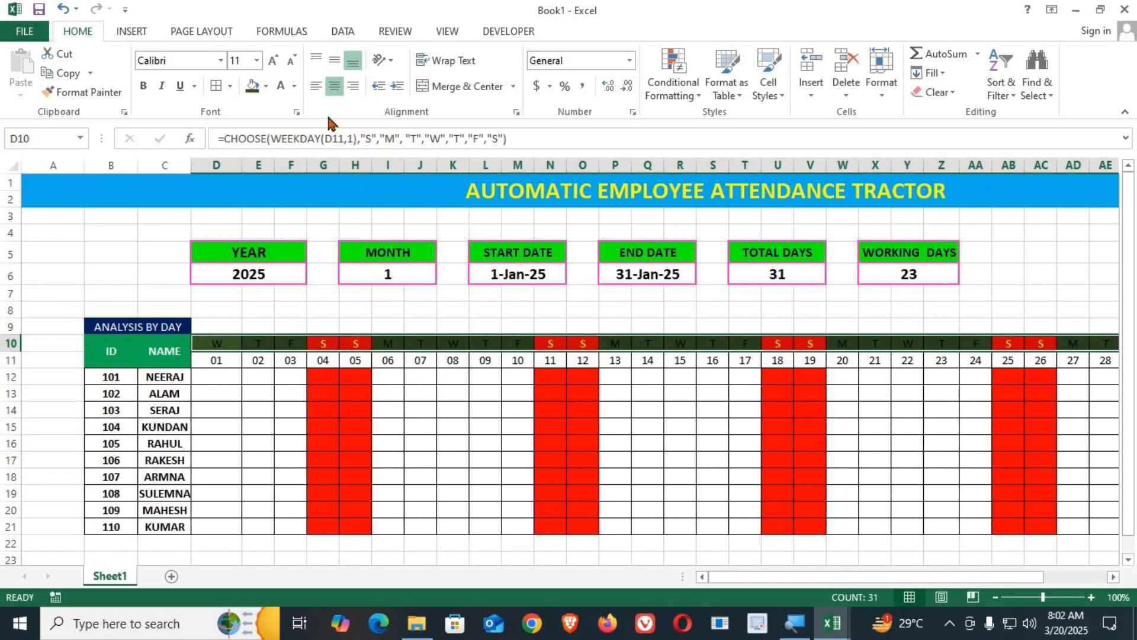
{"action": "left_click", "coordinate": [294, 86]}
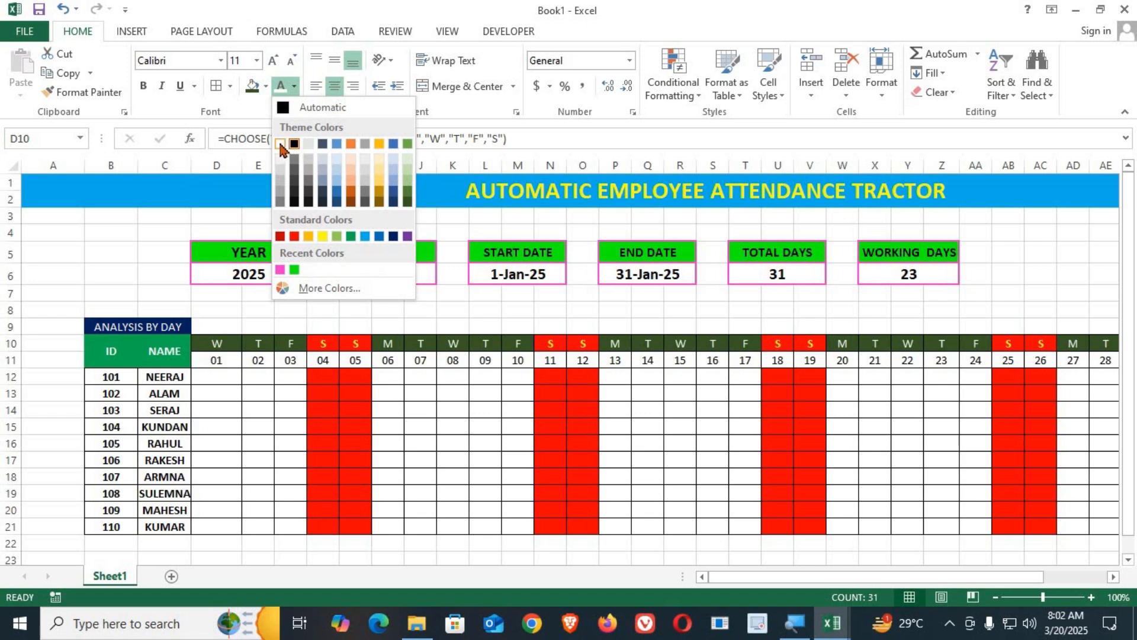
{"action": "left_click", "coordinate": [280, 143]}
{"action": "left_click", "coordinate": [143, 86]}
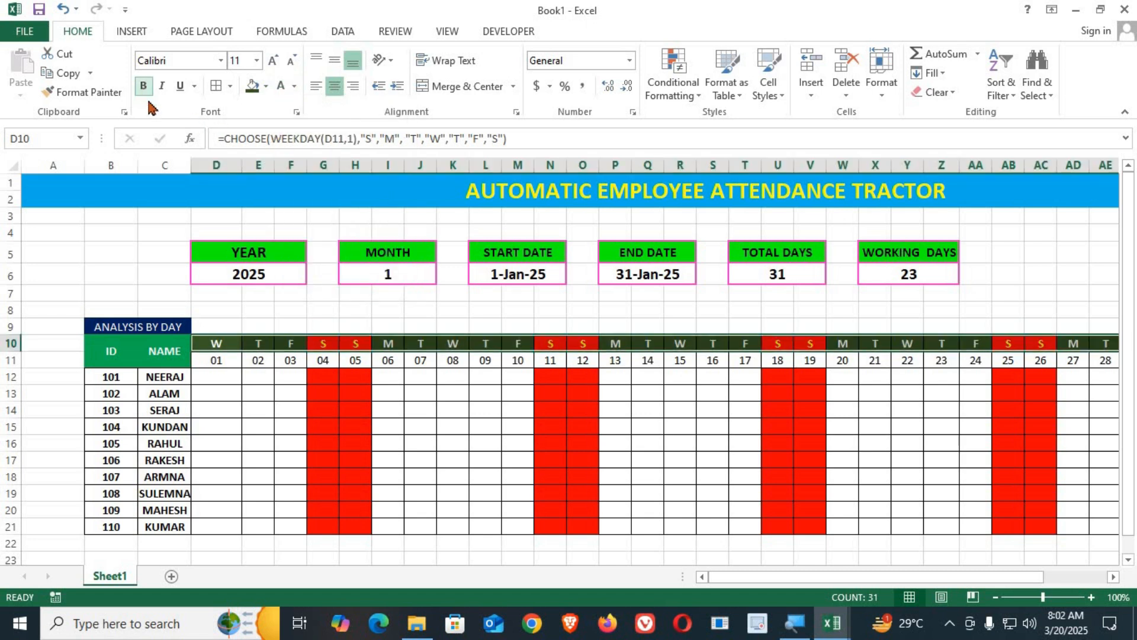
Format the day-number row D11:AH11 with a dark gold fill and bold dark blue text.
{"action": "left_click_drag", "start_coordinate": [213, 358], "coordinate": [1043, 360]}
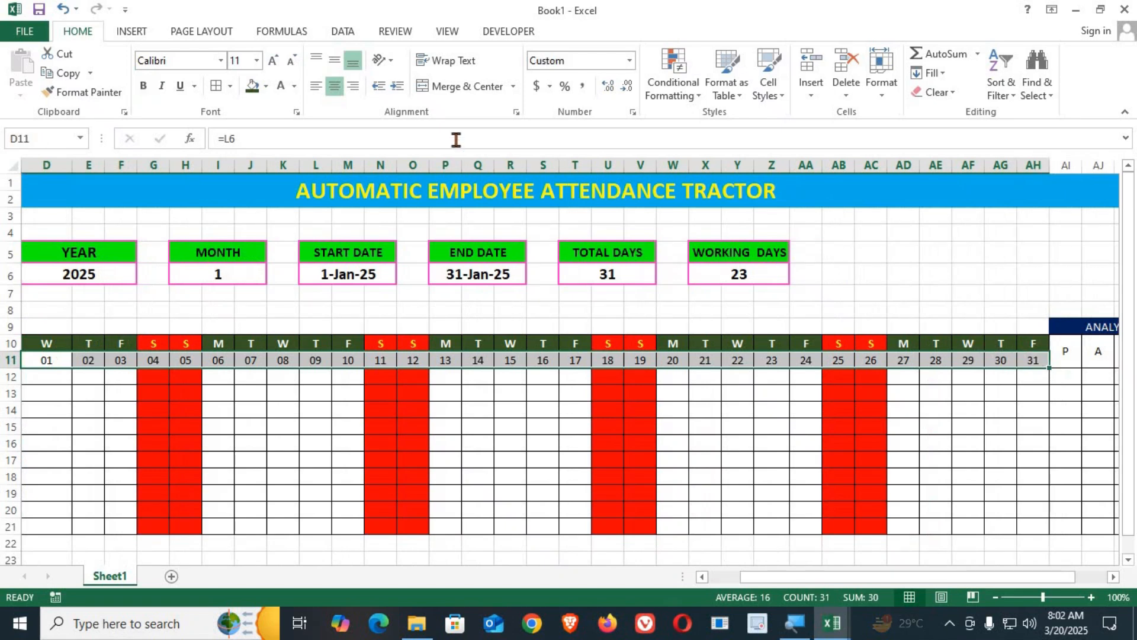
{"action": "left_click", "coordinate": [266, 86]}
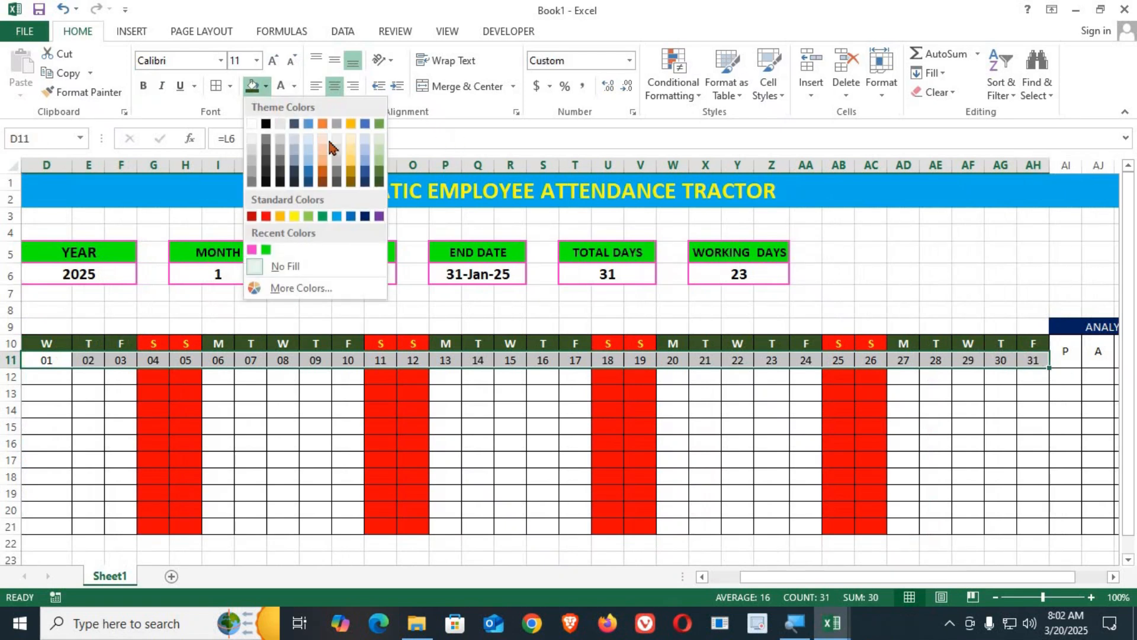
{"action": "left_click", "coordinate": [352, 173]}
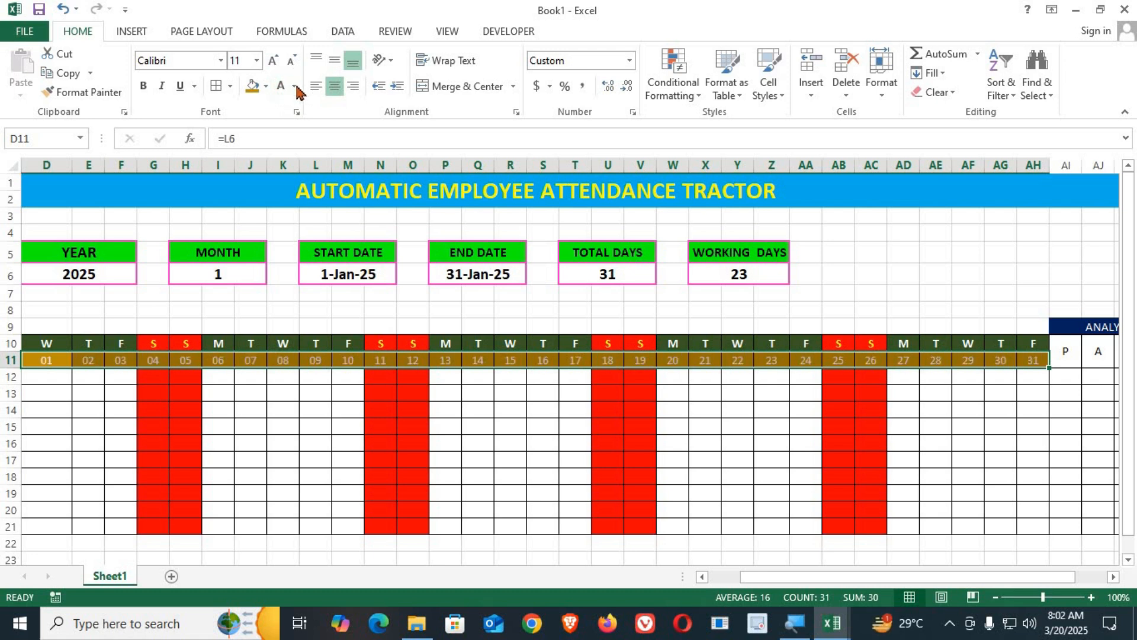
{"action": "left_click", "coordinate": [295, 87]}
{"action": "left_click", "coordinate": [394, 236]}
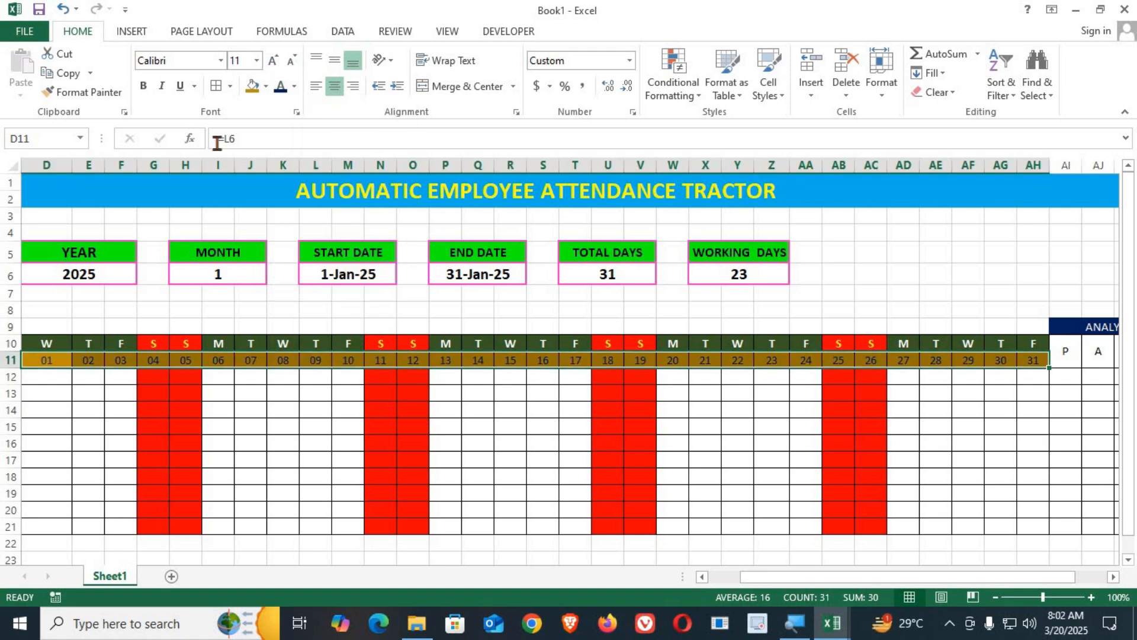
{"action": "left_click", "coordinate": [143, 86]}
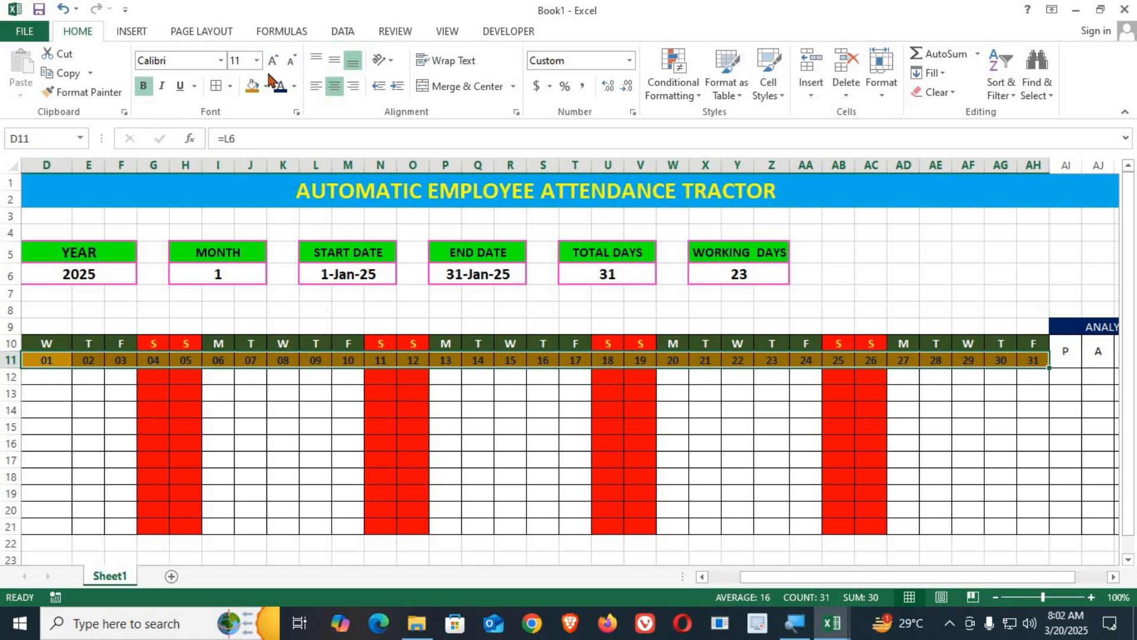
{"action": "left_click", "coordinate": [502, 412]}
{"action": "left_click_drag", "start_coordinate": [762, 579], "coordinate": [672, 577]}
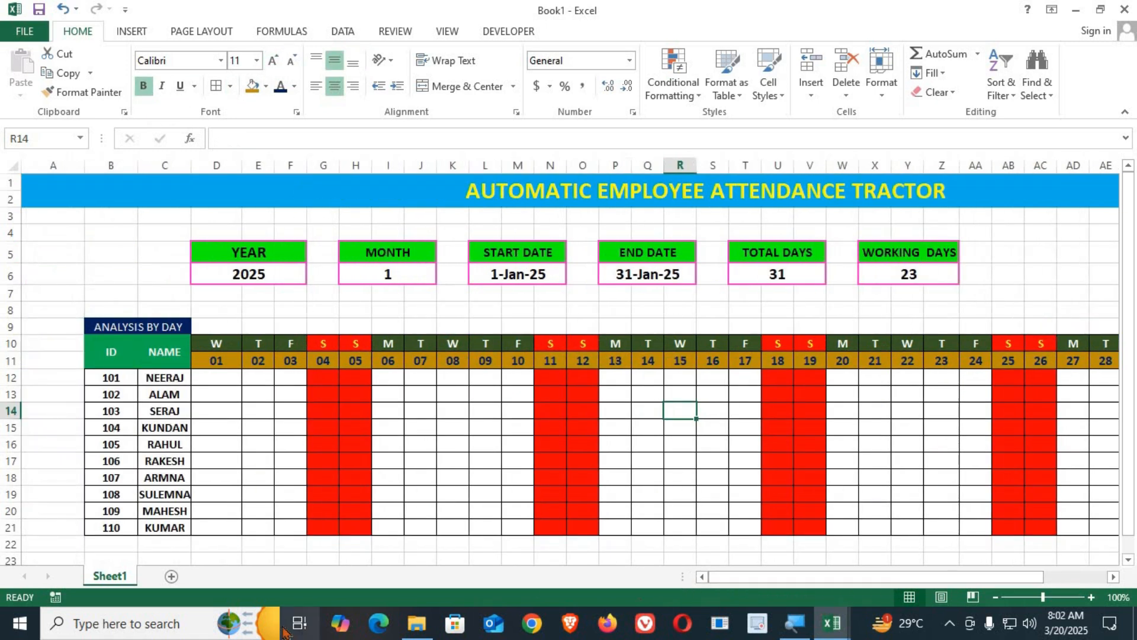
Set the MONTH cell H6 to 2.
{"action": "left_click", "coordinate": [375, 274]}
{"action": "type", "text": "2"}
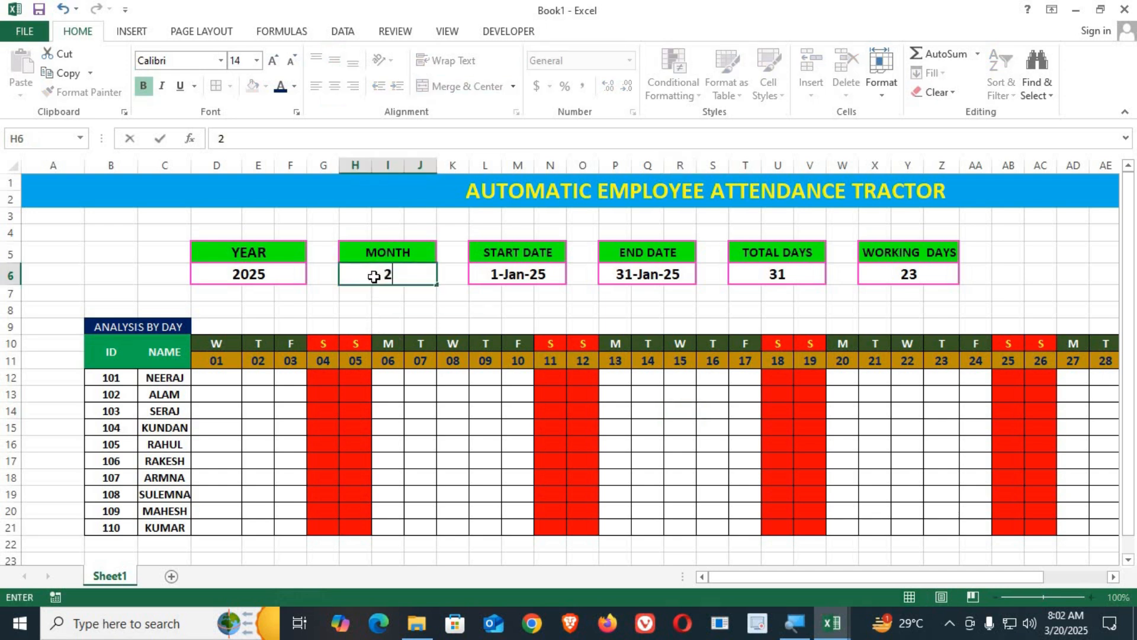
{"action": "key", "text": "Return"}
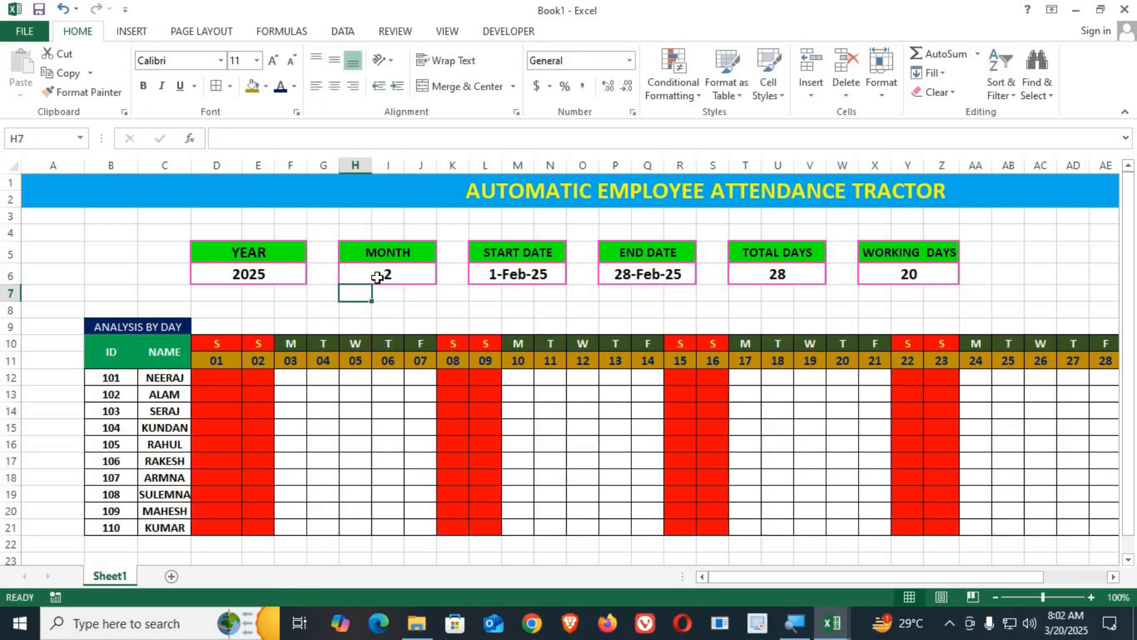
{"action": "left_click", "coordinate": [377, 278]}
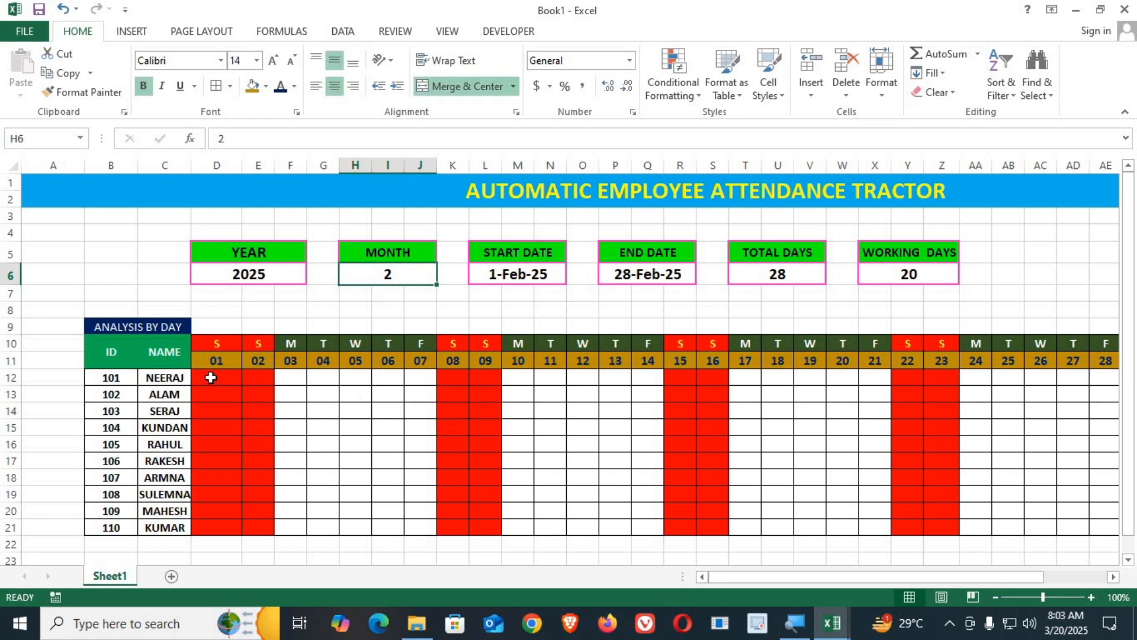
{"action": "left_click", "coordinate": [210, 377]}
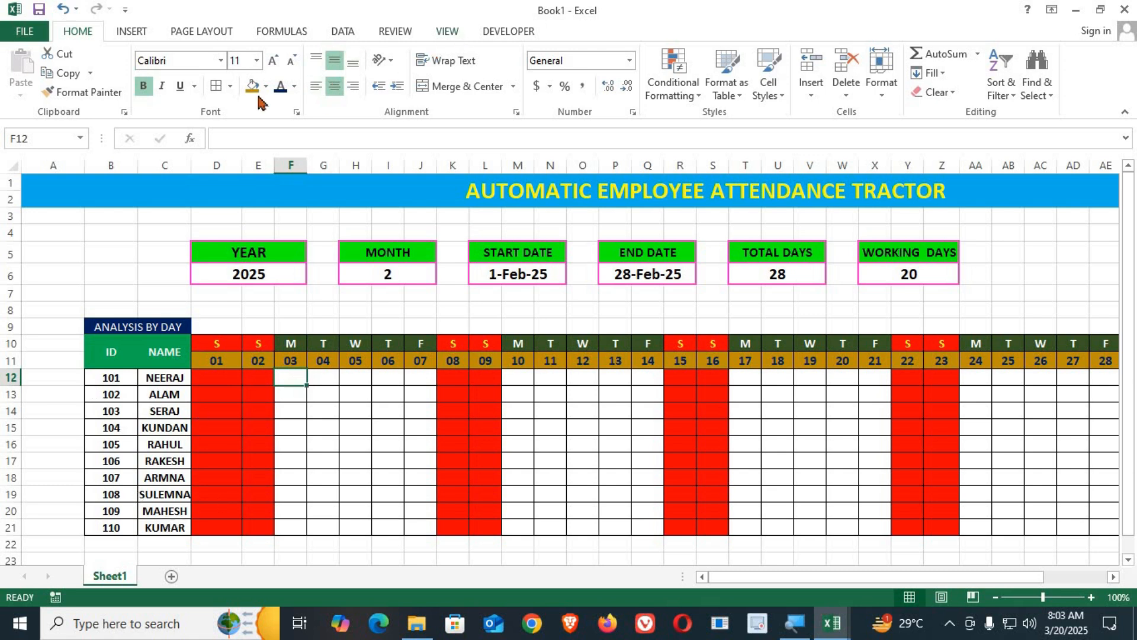
Hide the worksheet gridlines.
{"action": "left_click", "coordinate": [447, 31]}
{"action": "left_click", "coordinate": [184, 86]}
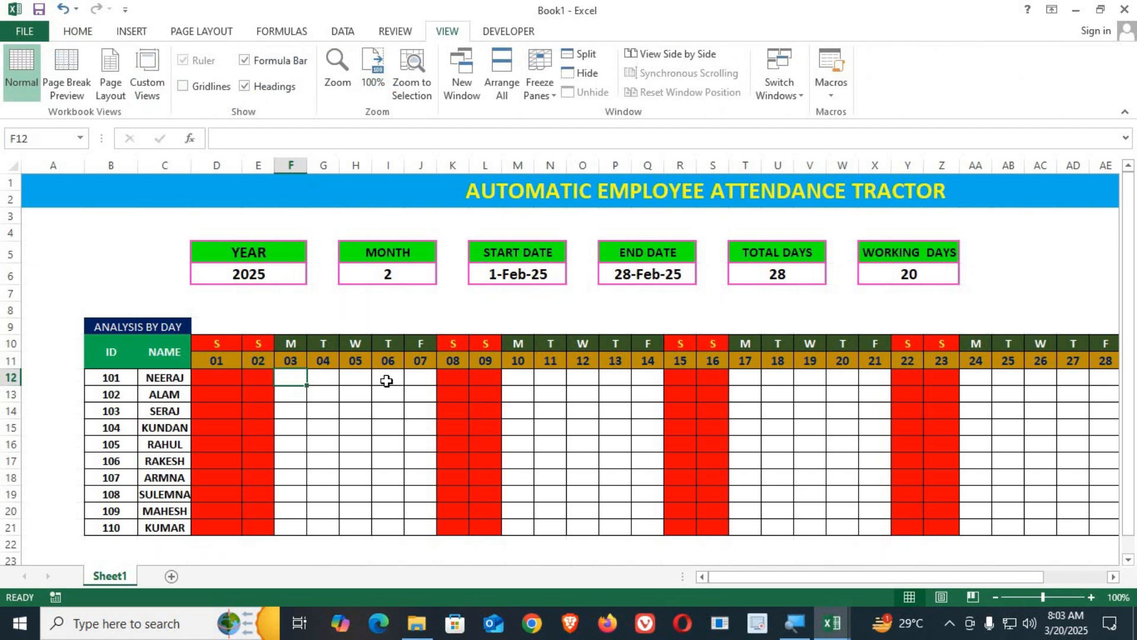
{"action": "left_click", "coordinate": [354, 445]}
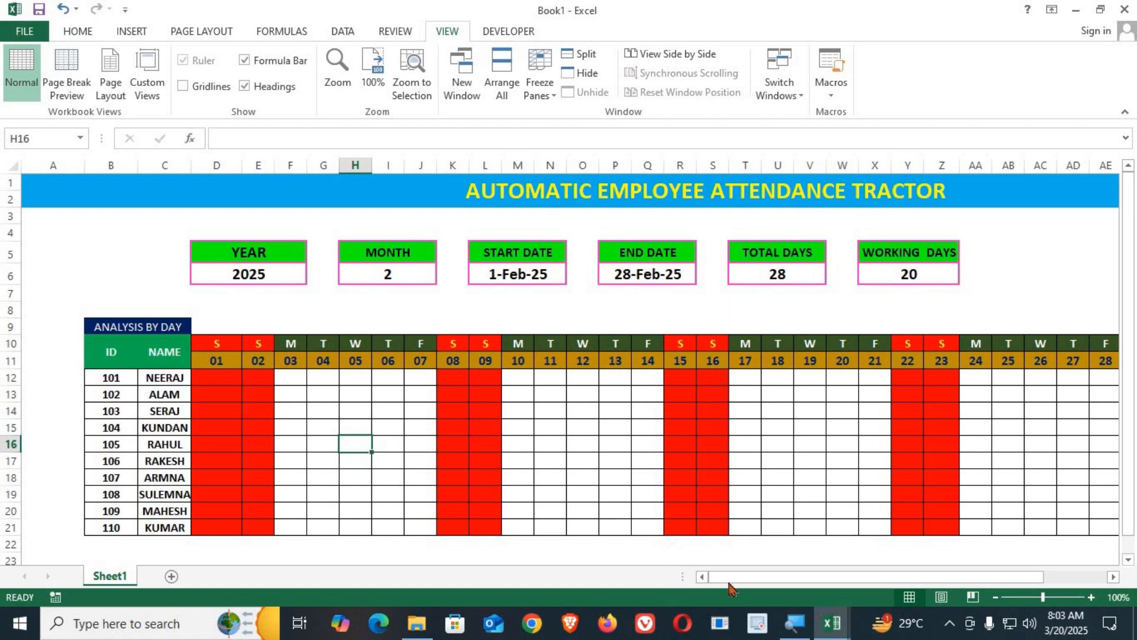
Mark the first employee as present (P) for days 03 to 07 in F12:J12.
{"action": "left_click", "coordinate": [995, 597]}
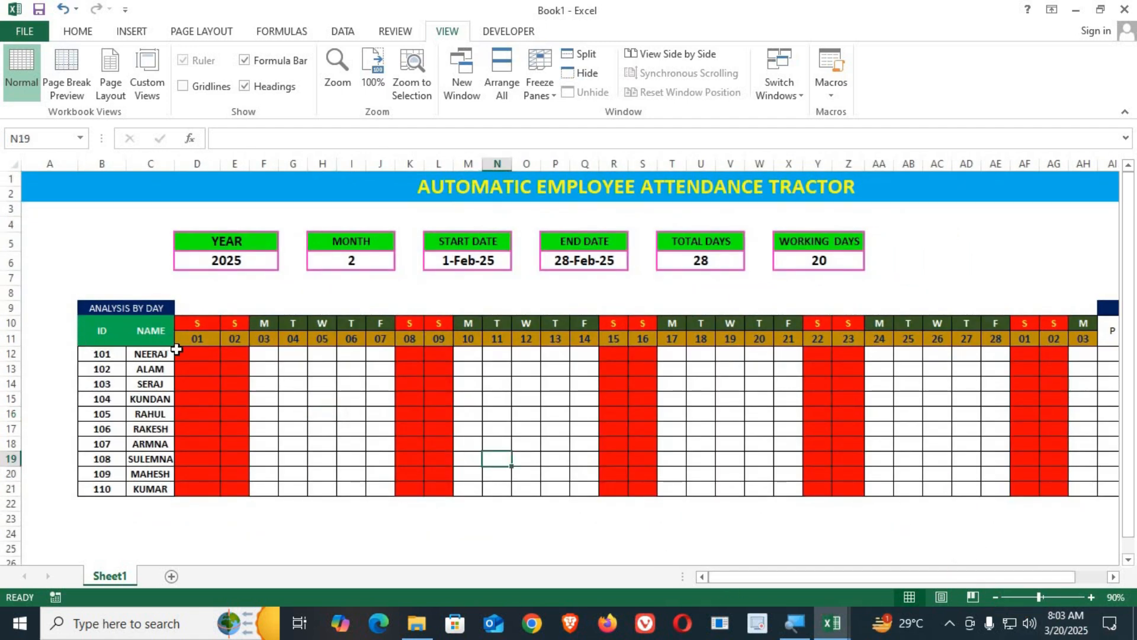
{"action": "left_click", "coordinate": [276, 353]}
{"action": "type", "text": "P"}
{"action": "key", "text": "Tab"}
{"action": "type", "text": "P"}
{"action": "key", "text": "Tab"}
{"action": "type", "text": "P"}
{"action": "key", "text": "Tab"}
{"action": "type", "text": "P"}
{"action": "key", "text": "Tab"}
{"action": "type", "text": "P"}
{"action": "key", "text": "Tab"}
{"action": "key", "text": "Tab"}
{"action": "key", "text": "Tab"}
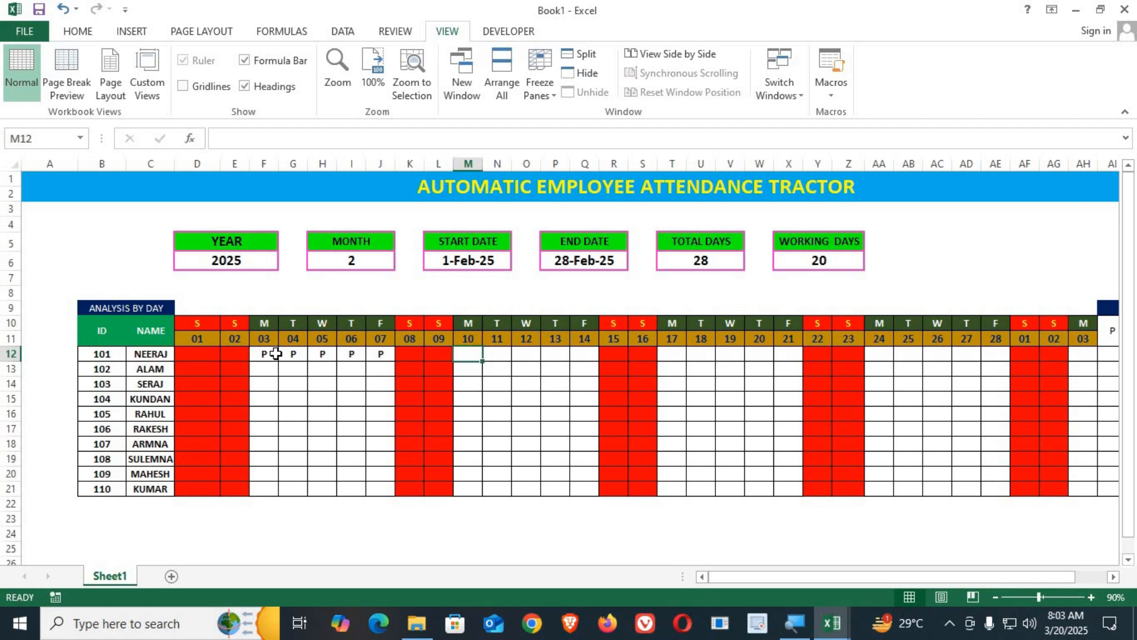
Enter A, A, L, L, P for the first employee on days 10 to 14 in M12:Q12.
{"action": "type", "text": "A"}
{"action": "key", "text": "Tab"}
{"action": "type", "text": "A"}
{"action": "key", "text": "Tab"}
{"action": "type", "text": "L"}
{"action": "key", "text": "Tab"}
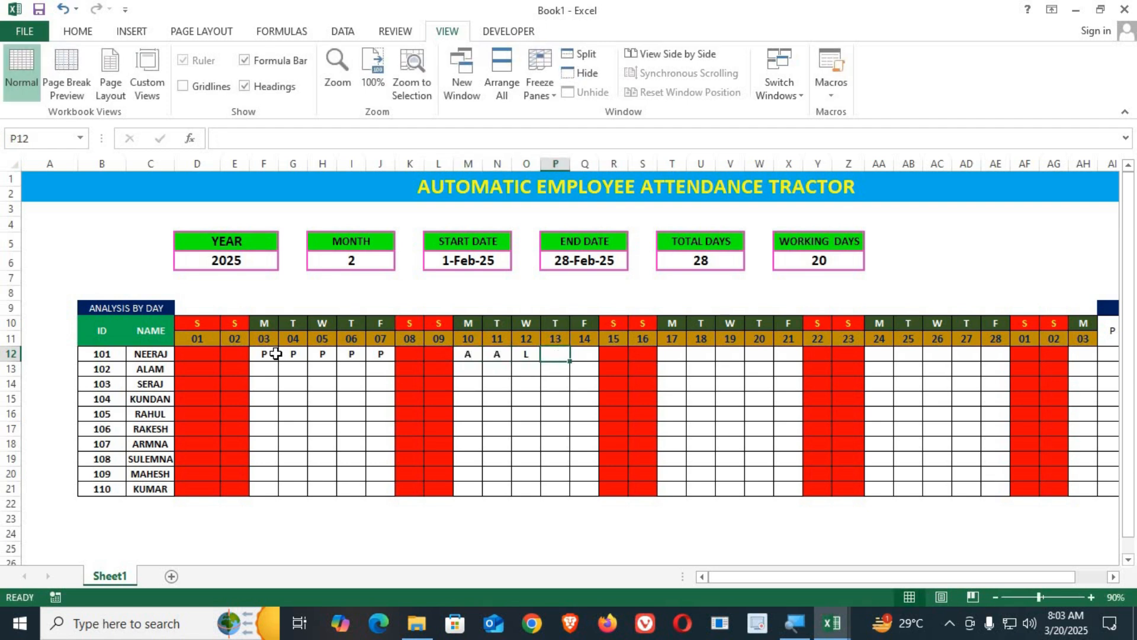
{"action": "type", "text": "L"}
{"action": "key", "text": "Tab"}
{"action": "type", "text": "P"}
{"action": "key", "text": "Tab"}
{"action": "key", "text": "Tab"}
{"action": "key", "text": "Tab"}
Enter P for the first employee on days 17 to 21 and 24 to 28, in T12:X12 and AA12:AE12.
{"action": "type", "text": "P\tP\tP\tP"}
{"action": "key", "text": "Tab"}
{"action": "type", "text": "P"}
{"action": "key", "text": "Tab"}
{"action": "key", "text": "Tab"}
{"action": "key", "text": "Tab"}
{"action": "type", "text": "P\tP\tP\tP\tP"}
{"action": "key", "text": "Tab"}
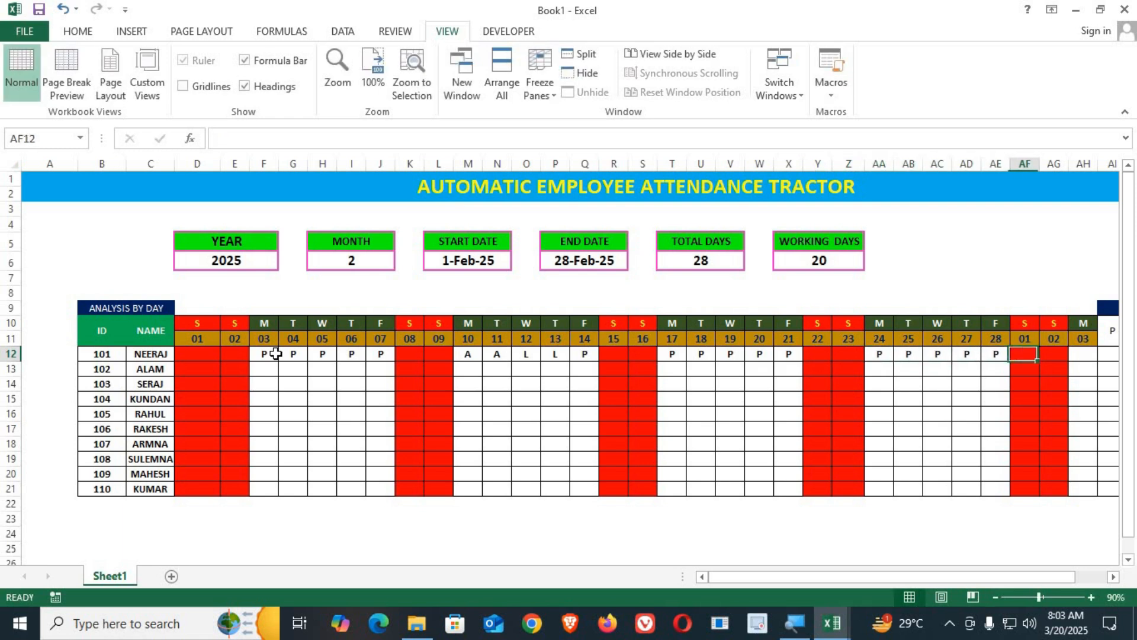
Enter P for every employee in the last day column, AH12:AH21.
{"action": "key", "text": "Tab"}
{"action": "key", "text": "Tab"}
{"action": "type", "text": "P"}
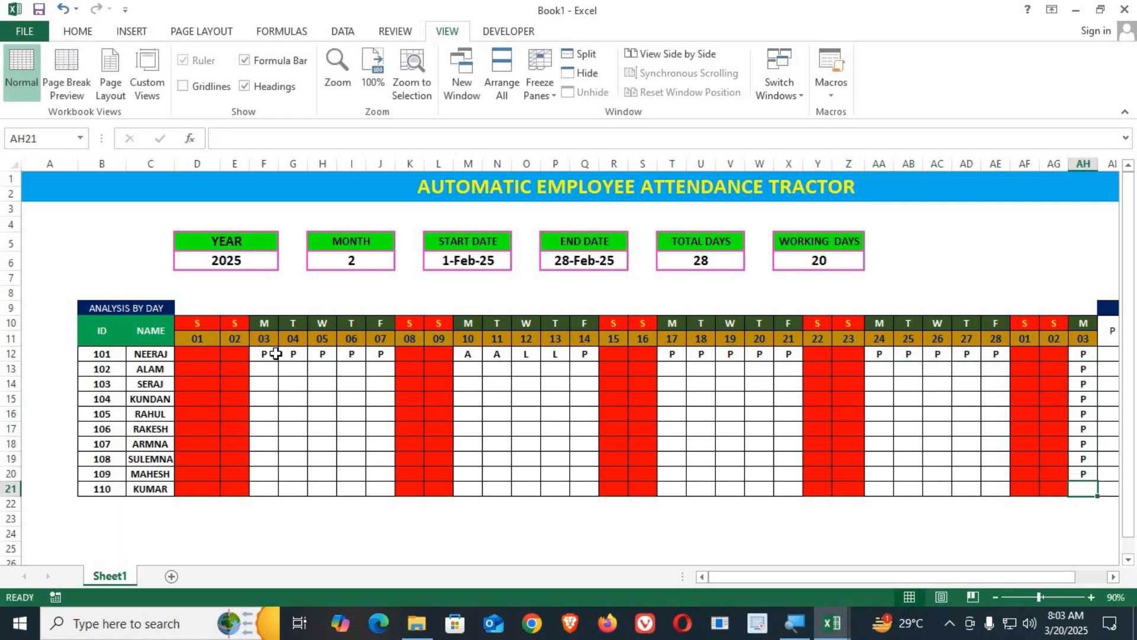
{"action": "type", "text": " P P P P P P P P P"}
Fill the day 28 column with P in AE13:AE20, except for an A in AE16.
{"action": "key", "text": "Left"}
{"action": "key", "text": "Left"}
{"action": "key", "text": "Left"}
{"action": "key", "text": "Up"}
{"action": "key", "text": "shift+p"}
{"action": "key", "text": "Up"}
{"action": "key", "text": "shift+p"}
{"action": "key", "text": "Up"}
{"action": "key", "text": "shift+p"}
{"action": "key", "text": "Up"}
{"action": "key", "text": "shift+p"}
{"action": "key", "text": "Up"}
{"action": "key", "text": "Up"}
{"action": "type", "text": "P"}
{"action": "key", "text": "Up"}
{"action": "key", "text": "shift+p"}
{"action": "key", "text": "Up"}
{"action": "type", "text": "P"}
{"action": "key", "text": "Down"}
{"action": "key", "text": "Down"}
{"action": "key", "text": "Down"}
{"action": "type", "text": "A"}
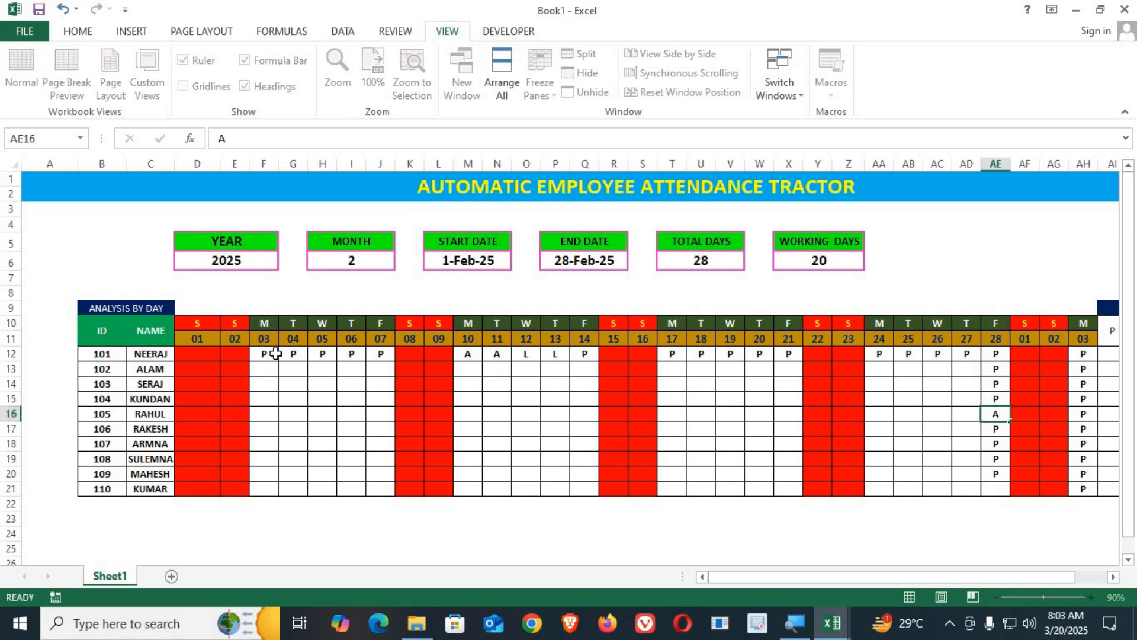
Enter P in the day 26 column for cells AC13 and AC15:AC20.
{"action": "key", "text": "Left"}
{"action": "key", "text": "Left"}
{"action": "key", "text": "Up"}
{"action": "key", "text": "Up"}
{"action": "key", "text": "Up"}
{"action": "type", "text": "P"}
{"action": "key", "text": "Down"}
{"action": "key", "text": "Down"}
{"action": "type", "text": "P P P P P P"}
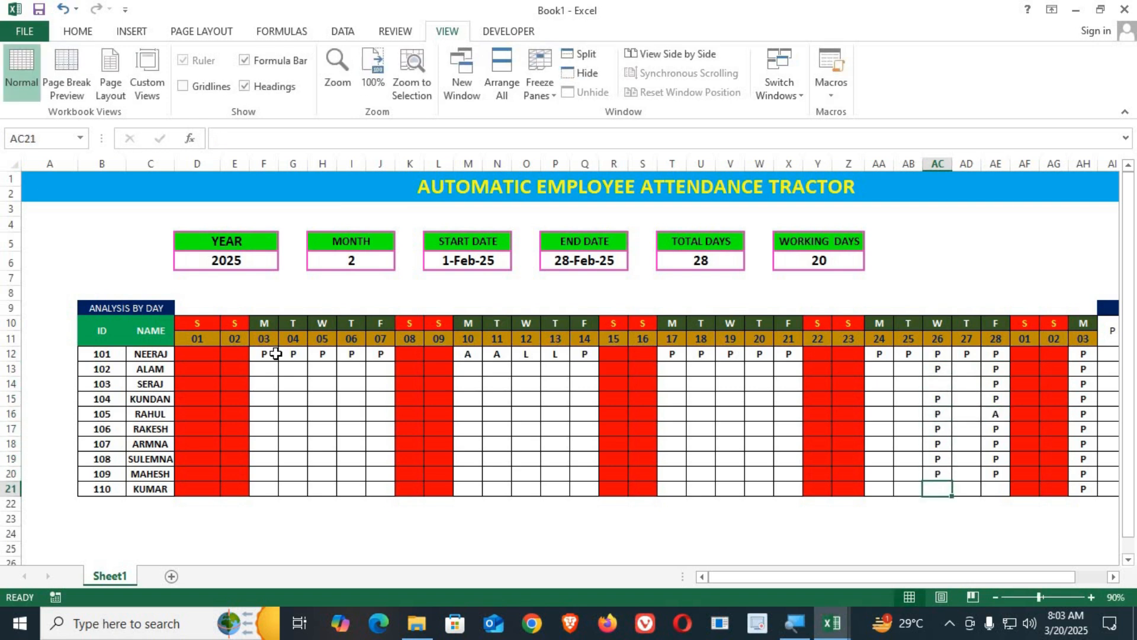
Enter P in the day 25 column for cells AB13, AB14, AB16:AB18 and AB20.
{"action": "key", "text": "Left"}
{"action": "key", "text": "Up"}
{"action": "type", "text": "P"}
{"action": "key", "text": "Up"}
{"action": "key", "text": "Up"}
{"action": "key", "text": "shift+p"}
{"action": "key", "text": "Up"}
{"action": "key", "text": "shift+p"}
{"action": "key", "text": "Up"}
{"action": "key", "text": "shift+p"}
{"action": "key", "text": "Up"}
{"action": "key", "text": "Up"}
{"action": "key", "text": "shift+p"}
{"action": "key", "text": "Up"}
{"action": "type", "text": "P"}
Enter P in the day 24 column for cells AA14:AA19 and AA21.
{"action": "key", "text": "Left"}
{"action": "key", "text": "Down"}
{"action": "type", "text": "P P P P P P"}
{"action": "key", "text": "Down"}
{"action": "type", "text": "P"}
Enter P in the day 21 column for cells X13:X16 and X18:X20.
{"action": "key", "text": "Left"}
{"action": "key", "text": "Left"}
{"action": "key", "text": "Left"}
{"action": "key", "text": "Up"}
{"action": "key", "text": "shift+p"}
{"action": "key", "text": "Up"}
{"action": "key", "text": "shift+p"}
{"action": "key", "text": "Up"}
{"action": "key", "text": "shift+p"}
{"action": "key", "text": "Up"}
{"action": "key", "text": "Up"}
{"action": "key", "text": "shift+p"}
{"action": "key", "text": "Up"}
{"action": "key", "text": "shift+p"}
{"action": "key", "text": "Up"}
{"action": "key", "text": "shift+p"}
{"action": "key", "text": "Up"}
{"action": "key", "text": "shift+p"}
{"action": "key", "text": "Up"}
Enter P in the day 20 column for cells W14:W19 and W21.
{"action": "key", "text": "Left"}
{"action": "key", "text": "Down"}
{"action": "key", "text": "Down"}
{"action": "type", "text": "P P P P P P"}
{"action": "key", "text": "Down"}
{"action": "type", "text": "P"}
Fill the day 19 column with P in V13:V21.
{"action": "key", "text": "Left"}
{"action": "key", "text": "shift+p"}
{"action": "key", "text": "Up"}
{"action": "key", "text": "shift+p"}
{"action": "key", "text": "Up"}
{"action": "key", "text": "shift+p"}
{"action": "key", "text": "Up"}
{"action": "key", "text": "shift+p"}
{"action": "key", "text": "Up"}
{"action": "type", "text": "P"}
{"action": "key", "text": "Up"}
{"action": "key", "text": "shift+p"}
{"action": "key", "text": "Up"}
{"action": "key", "text": "shift+p"}
{"action": "key", "text": "Up"}
{"action": "key", "text": "shift+p"}
{"action": "key", "text": "Up"}
{"action": "key", "text": "shift+p"}
Fill the day 18 and day 17 columns with P in U13:U21 and T13:T21.
{"action": "key", "text": "Left"}
{"action": "type", "text": "P P P P P P P P P"}
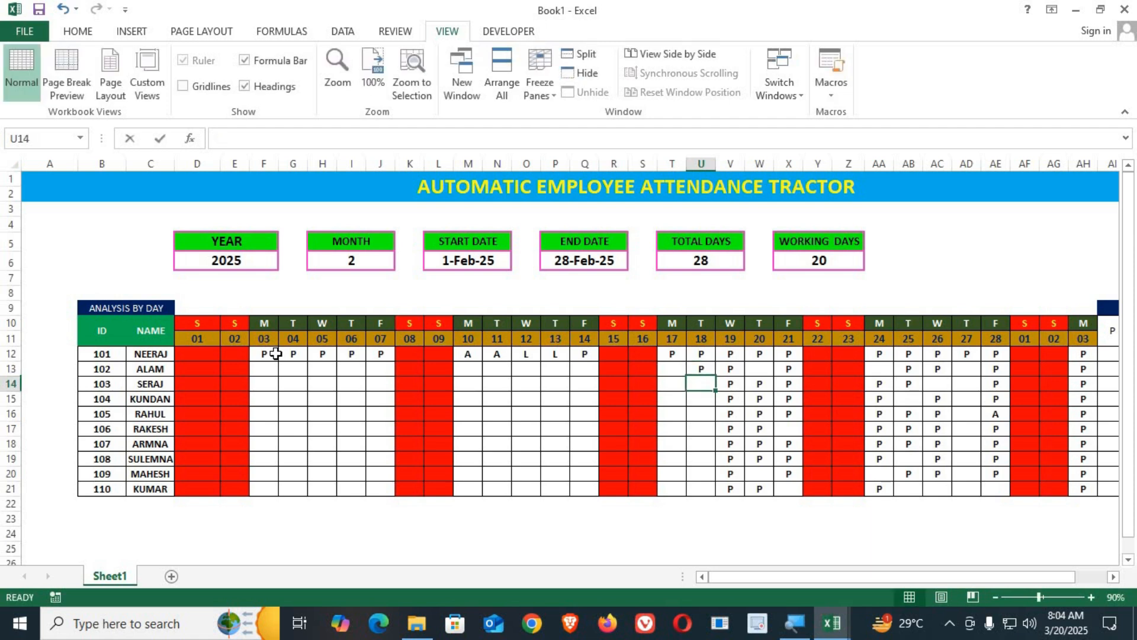
{"action": "key", "text": "Left"}
{"action": "key", "text": "shift+p"}
{"action": "key", "text": "Up"}
{"action": "key", "text": "shift+p"}
{"action": "key", "text": "Up"}
{"action": "key", "text": "shift+p"}
{"action": "key", "text": "Up"}
{"action": "key", "text": "shift+p"}
{"action": "key", "text": "Up"}
{"action": "key", "text": "shift+p"}
{"action": "key", "text": "Up"}
{"action": "key", "text": "shift+p"}
{"action": "key", "text": "Up"}
{"action": "key", "text": "shift+p"}
{"action": "key", "text": "Up"}
{"action": "key", "text": "shift+p"}
{"action": "key", "text": "Up"}
{"action": "key", "text": "shift+p"}
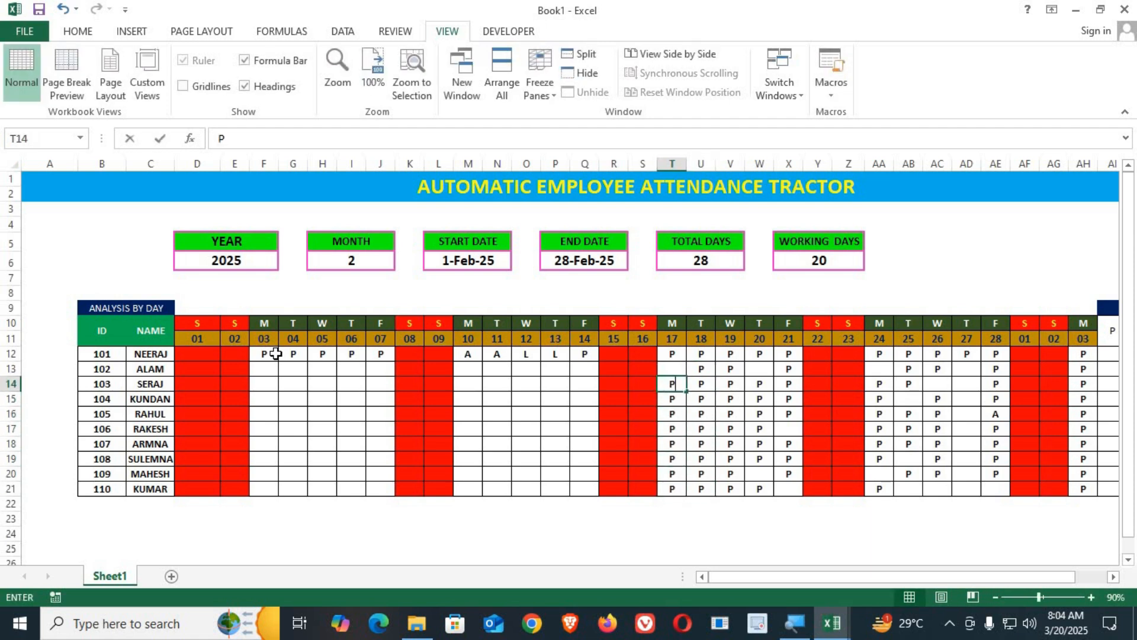
In the day 14 column, enter P in Q13:Q16 and Q18:Q19, and A in Q20:Q21.
{"action": "key", "text": "Left"}
{"action": "key", "text": "Left"}
{"action": "key", "text": "Left"}
{"action": "type", "text": "P P P P  P P A A"}
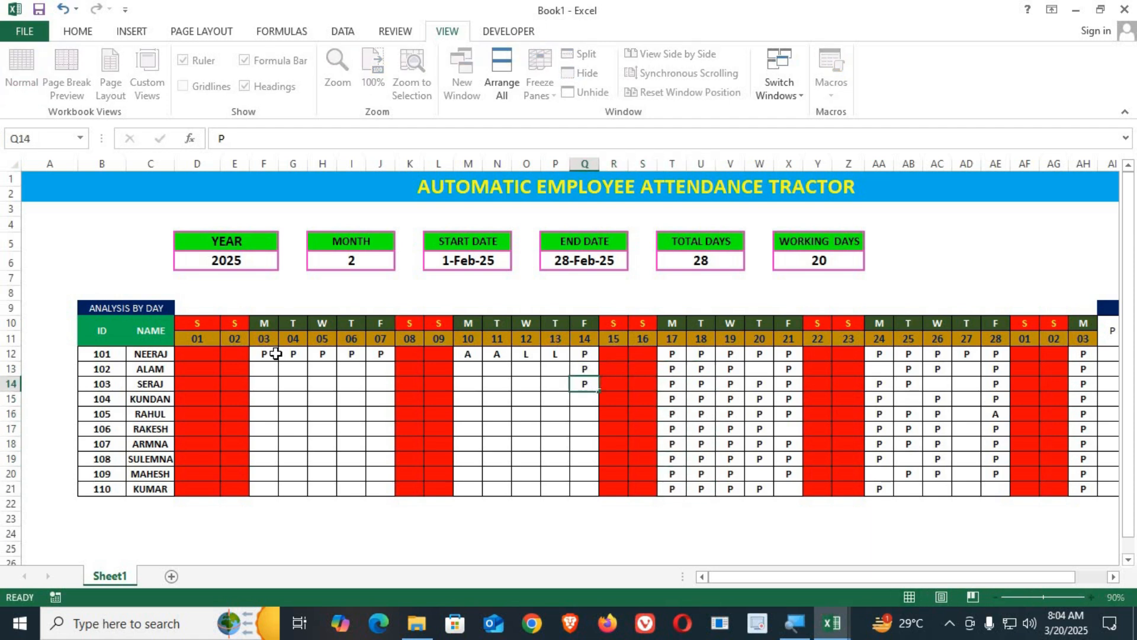
Fill the day 13 column P13:P21 with P except for an L in P16, and the day 12 column O13:O21 with P.
{"action": "key", "text": "Left"}
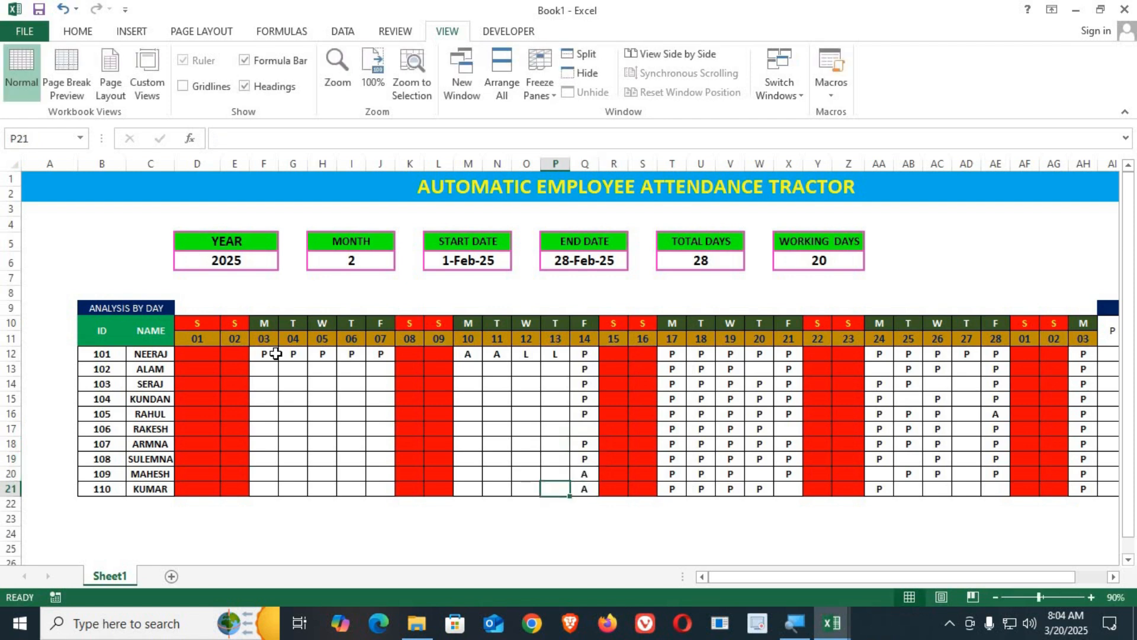
{"action": "key", "text": "shift+p"}
{"action": "key", "text": "Up"}
{"action": "key", "text": "shift+p"}
{"action": "key", "text": "Up"}
{"action": "key", "text": "shift+p"}
{"action": "key", "text": "Up"}
{"action": "key", "text": "shift+p"}
{"action": "key", "text": "Up"}
{"action": "key", "text": "shift+p"}
{"action": "key", "text": "Up"}
{"action": "key", "text": "Up"}
{"action": "type", "text": "A"}
{"action": "key", "text": "Return"}
{"action": "key", "text": "shift+l"}
{"action": "key", "text": "Up"}
{"action": "key", "text": "shift+p"}
{"action": "key", "text": "Up"}
{"action": "key", "text": "shift+p"}
{"action": "key", "text": "Up"}
{"action": "key", "text": "shift+p"}
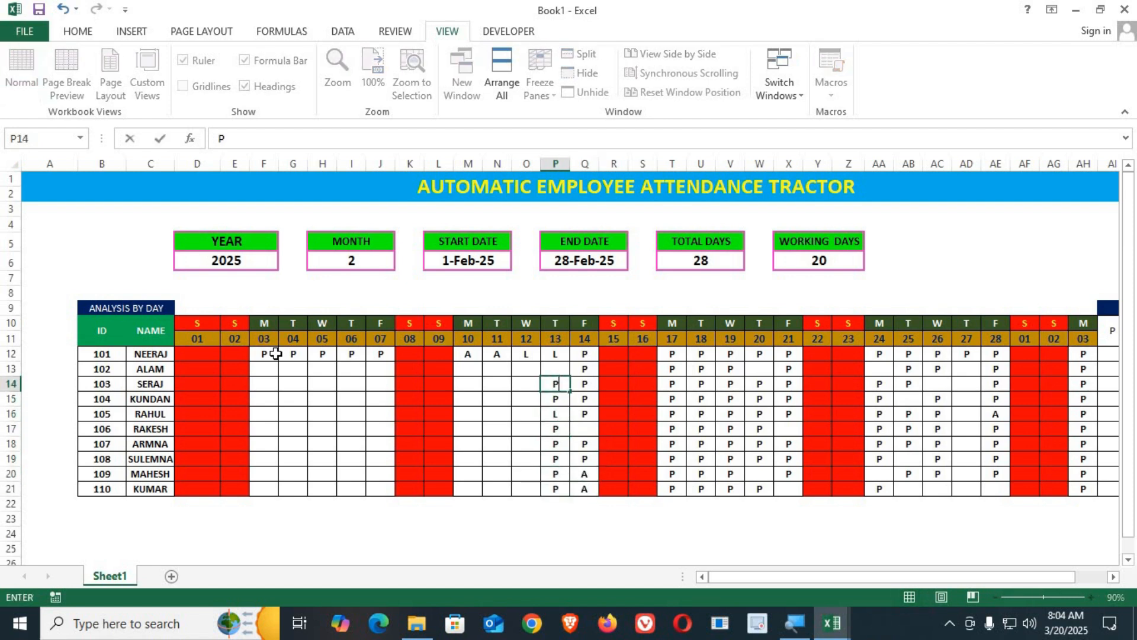
{"action": "key", "text": "Left"}
{"action": "type", "text": "P P P P P P P P P"}
Enter P in the day 11 column for N13:N15 and N17:N21, and in the day 10 column for M13:M19 and M21.
{"action": "key", "text": "Left"}
{"action": "key", "text": "Up"}
{"action": "key", "text": "shift+p"}
{"action": "key", "text": "Up"}
{"action": "key", "text": "shift+p"}
{"action": "key", "text": "Up"}
{"action": "key", "text": "shift+p"}
{"action": "key", "text": "Up"}
{"action": "key", "text": "shift+p"}
{"action": "key", "text": "Up"}
{"action": "key", "text": "shift+p"}
{"action": "key", "text": "Up"}
{"action": "key", "text": "Up"}
{"action": "key", "text": "shift+p"}
{"action": "key", "text": "Up"}
{"action": "key", "text": "shift+p"}
{"action": "key", "text": "Up"}
{"action": "key", "text": "shift+p"}
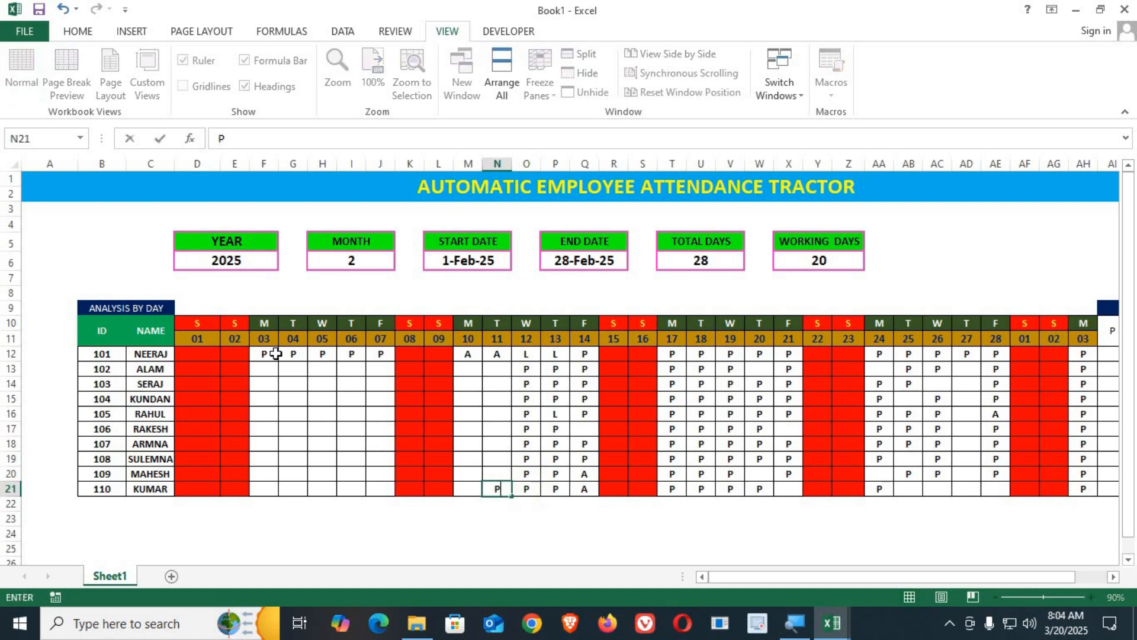
{"action": "key", "text": "Left"}
{"action": "type", "text": "P P P P P P P  P"}
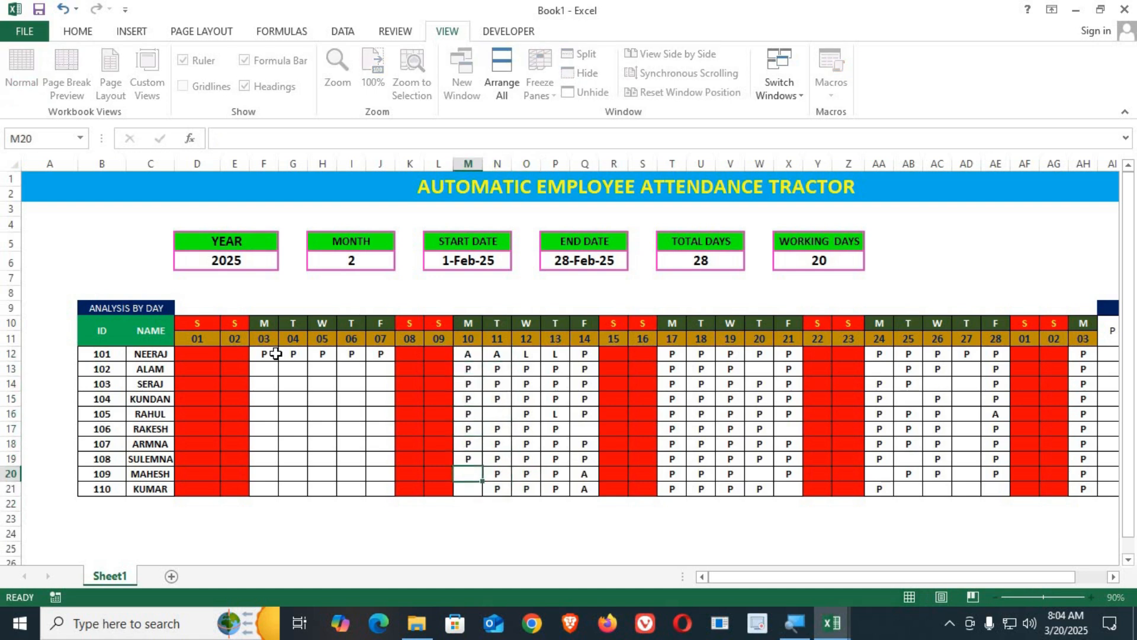
Enter A in N16 for day 11 and A in M20 for day 10, plus P in M21.
{"action": "key", "text": "Right"}
{"action": "key", "text": "Up"}
{"action": "key", "text": "Up"}
{"action": "key", "text": "Up"}
{"action": "key", "text": "Up"}
{"action": "key", "text": "Up"}
{"action": "key", "text": "Up"}
{"action": "type", "text": "A"}
{"action": "key", "text": "Left"}
{"action": "key", "text": "Left"}
{"action": "key", "text": "Right"}
{"action": "key", "text": "Down"}
{"action": "key", "text": "Down"}
{"action": "key", "text": "Down"}
{"action": "type", "text": "A"}
Fill the day 07 and day 06 columns with P in J13:J21 and I13:I21.
{"action": "key", "text": "Left"}
{"action": "key", "text": "Left"}
{"action": "key", "text": "Left"}
{"action": "key", "text": "shift+p"}
{"action": "key", "text": "Up"}
{"action": "key", "text": "shift+p"}
{"action": "key", "text": "Up"}
{"action": "key", "text": "shift+p"}
{"action": "key", "text": "Up"}
{"action": "key", "text": "shift+p"}
{"action": "key", "text": "Up"}
{"action": "key", "text": "shift+p"}
{"action": "key", "text": "Up"}
{"action": "key", "text": "shift+p"}
{"action": "key", "text": "Up"}
{"action": "key", "text": "shift+p"}
{"action": "key", "text": "Up"}
{"action": "key", "text": "shift+p"}
{"action": "key", "text": "Up"}
{"action": "key", "text": "shift+p"}
{"action": "key", "text": "Up"}
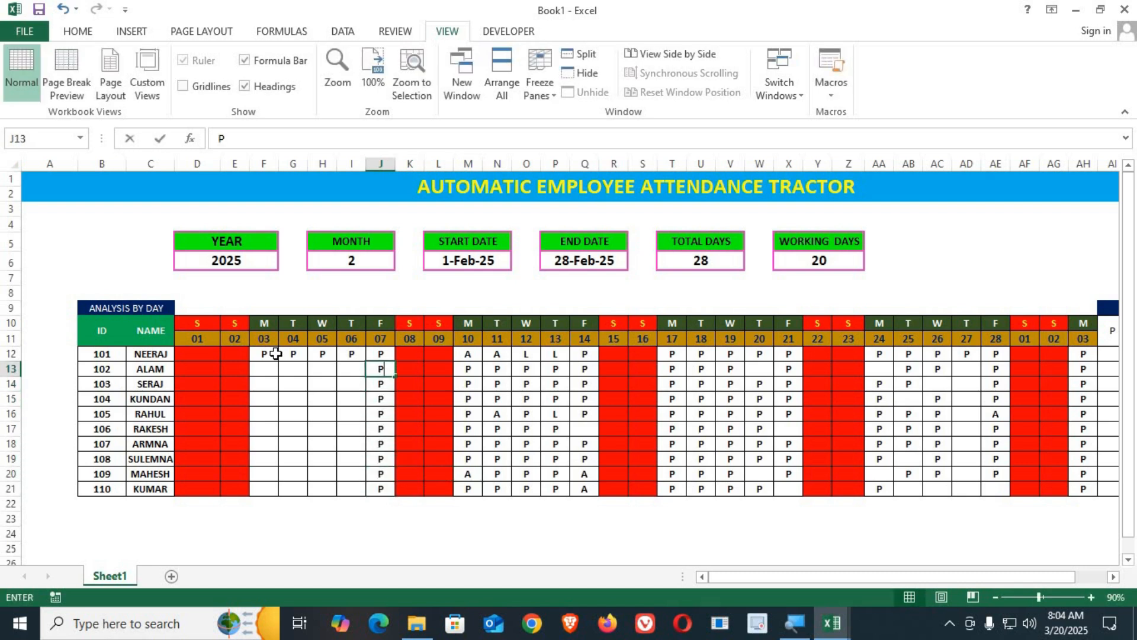
{"action": "key", "text": "Left"}
{"action": "type", "text": "P P P P P P P P P"}
In the day 05 column, enter P in H15:H20, A in H14 and L in H13.
{"action": "key", "text": "Left"}
{"action": "key", "text": "Up"}
{"action": "key", "text": "shift+p"}
{"action": "key", "text": "Up"}
{"action": "key", "text": "shift+p"}
{"action": "key", "text": "Up"}
{"action": "key", "text": "shift+p"}
{"action": "key", "text": "Up"}
{"action": "key", "text": "shift+p"}
{"action": "key", "text": "Up"}
{"action": "key", "text": "shift+p"}
{"action": "key", "text": "Up"}
{"action": "key", "text": "shift+p"}
{"action": "key", "text": "Up"}
{"action": "key", "text": "shift+a"}
{"action": "key", "text": "Up"}
{"action": "type", "text": "L"}
In the day 04 column, enter P in G13:G15 and G17:G20 and L in G21, and put A in H21.
{"action": "key", "text": "Left"}
{"action": "type", "text": "P P P"}
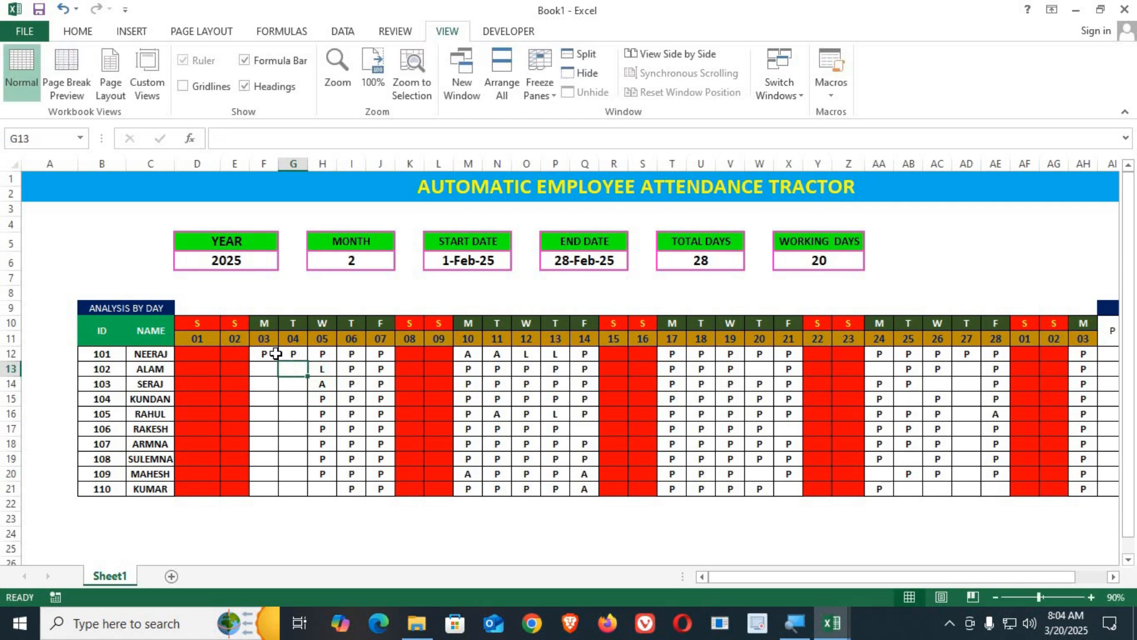
{"action": "key", "text": "Down"}
{"action": "type", "text": "P P P P"}
{"action": "key", "text": "Right"}
{"action": "type", "text": "A"}
{"action": "key", "text": "Left"}
{"action": "type", "text": "L"}
Fill the day 03 column F13:F21 with P.
{"action": "key", "text": "Left"}
{"action": "key", "text": "shift+p"}
{"action": "key", "text": "Up"}
{"action": "key", "text": "shift+p"}
{"action": "key", "text": "Up"}
{"action": "key", "text": "shift+p"}
{"action": "key", "text": "Up"}
{"action": "key", "text": "shift+p"}
{"action": "key", "text": "Up"}
{"action": "key", "text": "shift+p"}
{"action": "key", "text": "Up"}
{"action": "key", "text": "shift+p"}
{"action": "key", "text": "Up"}
{"action": "key", "text": "shift+p"}
{"action": "key", "text": "Up"}
{"action": "key", "text": "shift+p"}
{"action": "key", "text": "Up"}
{"action": "type", "text": "P"}
{"action": "key", "text": "Return"}
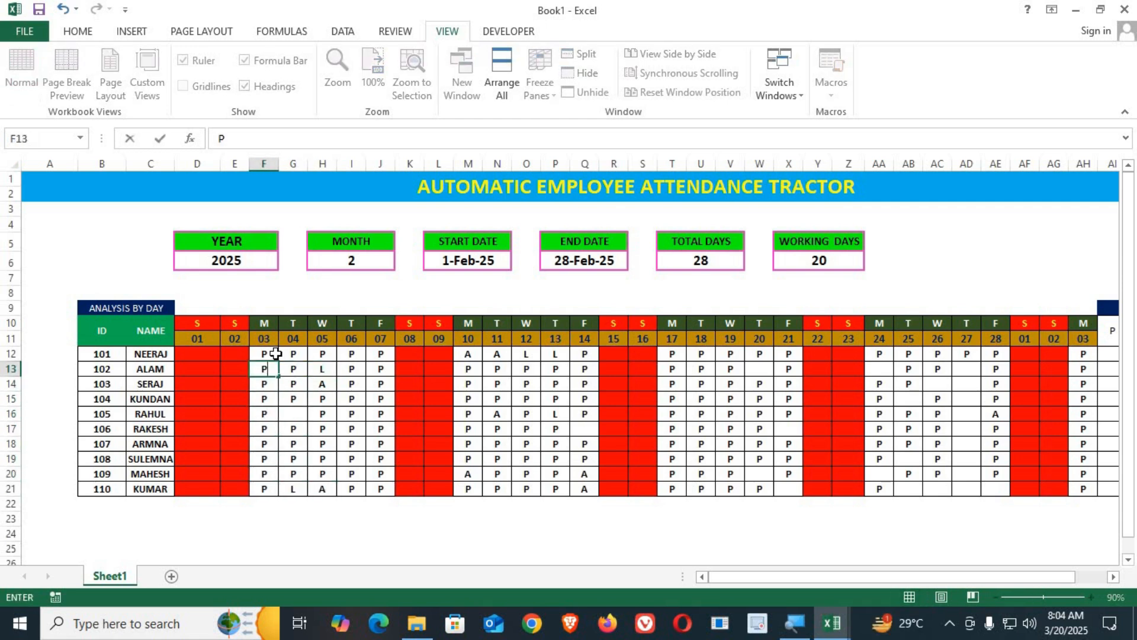
Fill the day 27 column AD13:AD20 with P, and enter L in AB21, A in AC21, L in AD21 and P in AE21.
{"action": "left_click", "coordinate": [953, 370]}
{"action": "type", "text": "P P P P P P P P"}
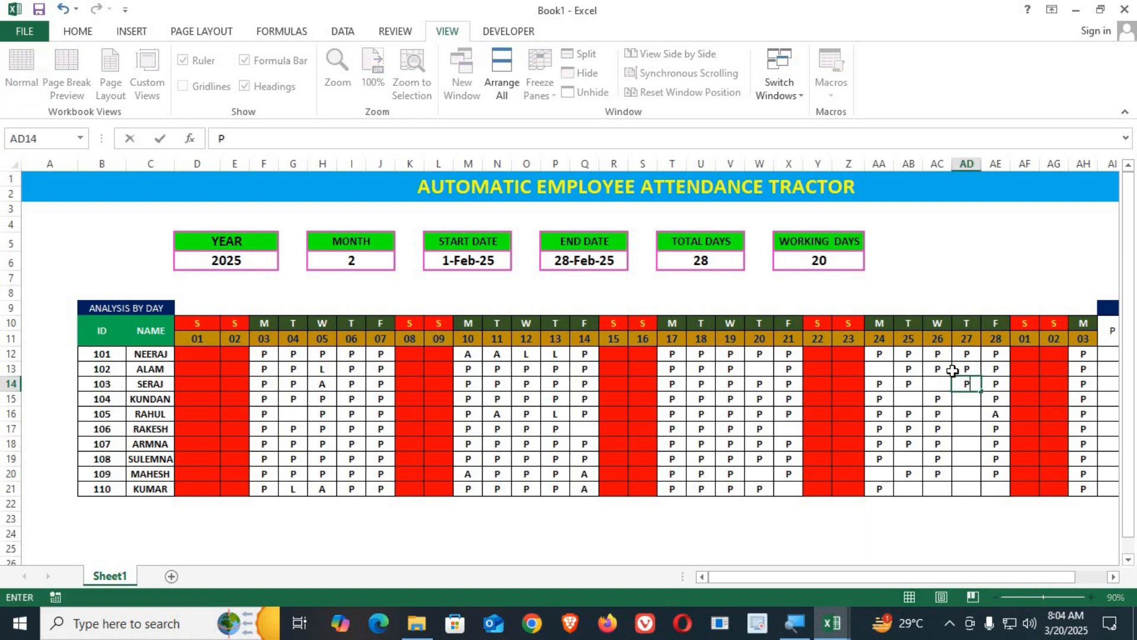
{"action": "key", "text": "Left"}
{"action": "type", "text": "A"}
{"action": "key", "text": "Right"}
{"action": "key", "text": "Left"}
{"action": "key", "text": "Left"}
{"action": "type", "text": "L"}
{"action": "key", "text": "Right"}
{"action": "key", "text": "Right"}
{"action": "type", "text": "L"}
{"action": "key", "text": "Right"}
{"action": "type", "text": "P"}
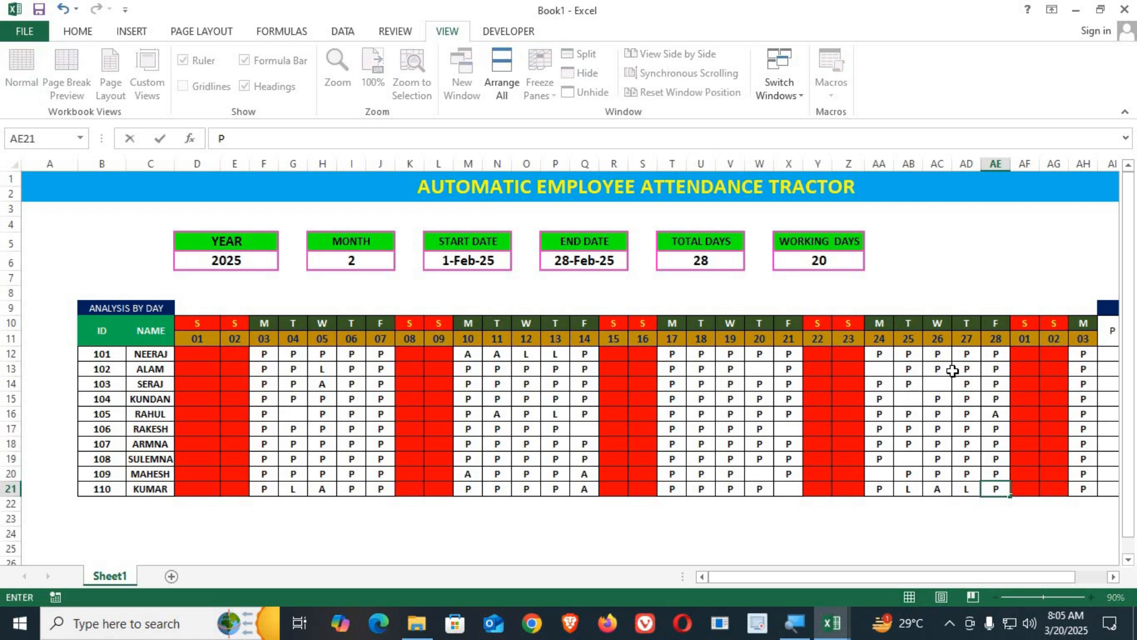
Enter A in X21 for employee 110 on day 21.
{"action": "key", "text": "Left"}
{"action": "key", "text": "Left"}
{"action": "key", "text": "Left"}
{"action": "key", "text": "Left"}
{"action": "key", "text": "Left"}
{"action": "key", "text": "Left"}
{"action": "key", "text": "Left"}
{"action": "type", "text": "A"}
{"action": "key", "text": "Right"}
{"action": "key", "text": "Right"}
{"action": "key", "text": "Right"}
{"action": "key", "text": "Right"}
{"action": "key", "text": "Right"}
{"action": "key", "text": "Right"}
{"action": "key", "text": "Right"}
{"action": "key", "text": "Right"}
{"action": "key", "text": "Up"}
{"action": "key", "text": "Up"}
{"action": "key", "text": "Up"}
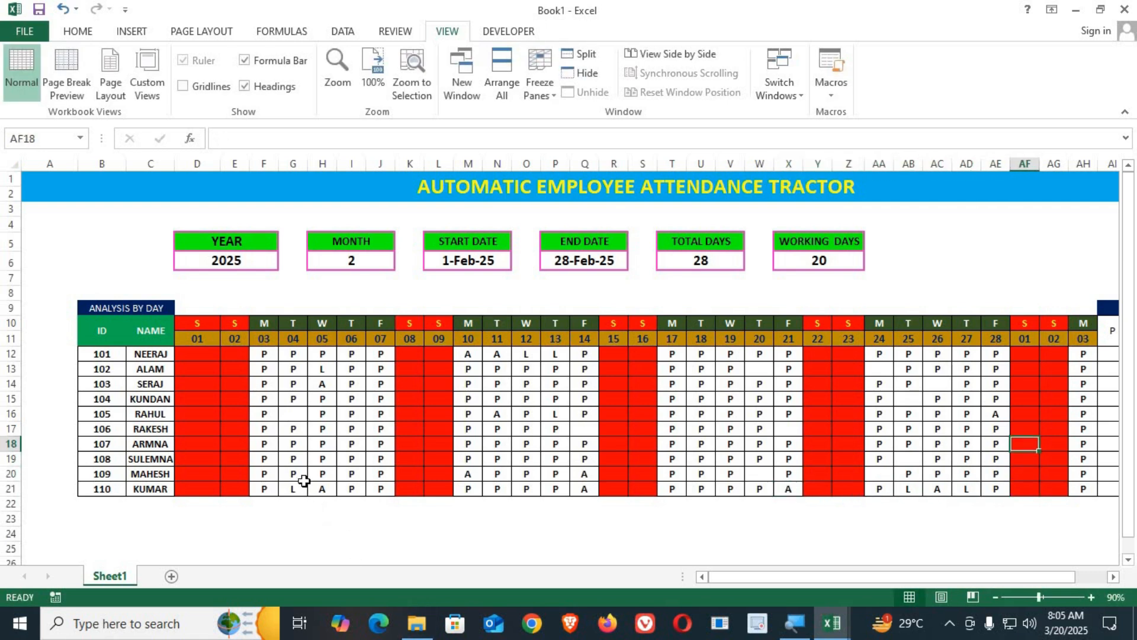
Select the whole attendance grid D12:AH21 for conditional formatting.
{"action": "left_click_drag", "start_coordinate": [217, 359], "coordinate": [1084, 487]}
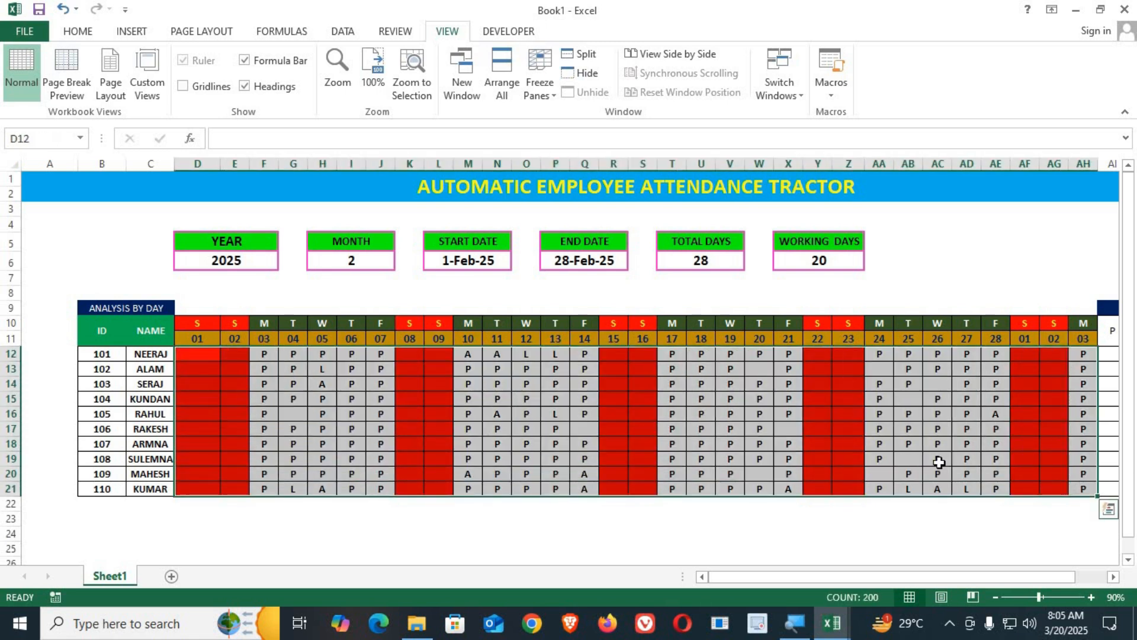
{"action": "left_click", "coordinate": [78, 31]}
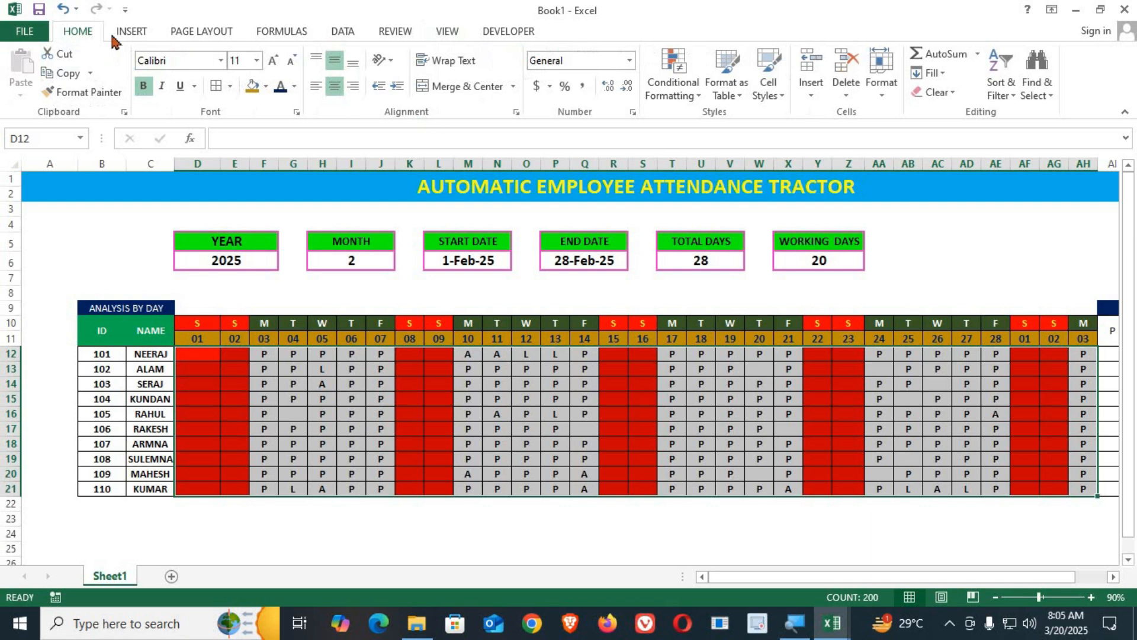
{"action": "left_click", "coordinate": [698, 98]}
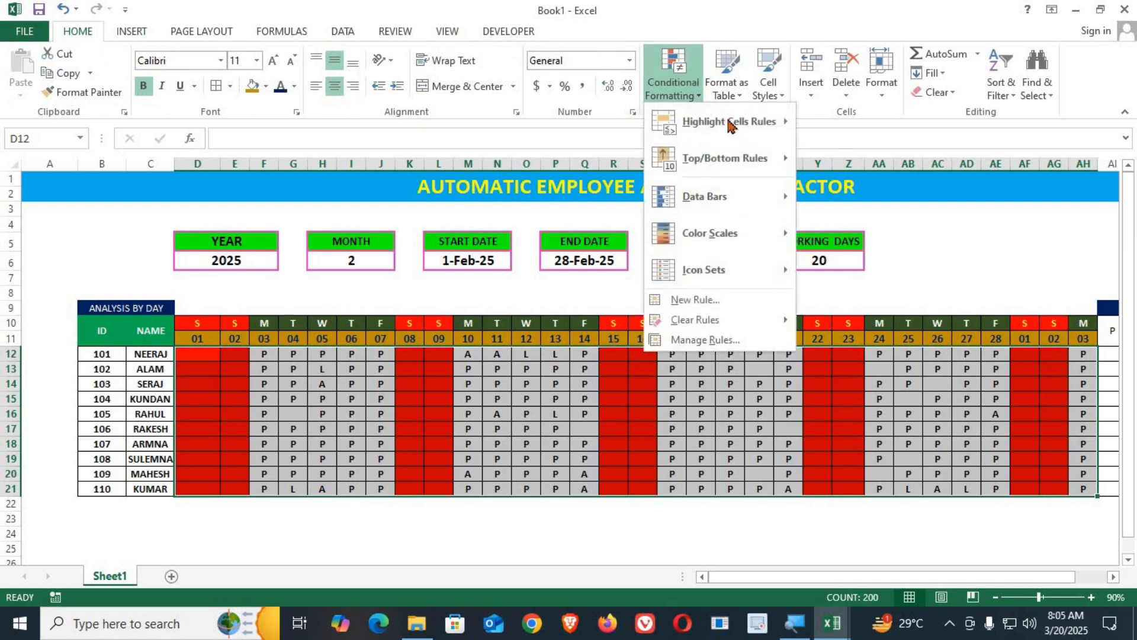
{"action": "left_click", "coordinate": [695, 300]}
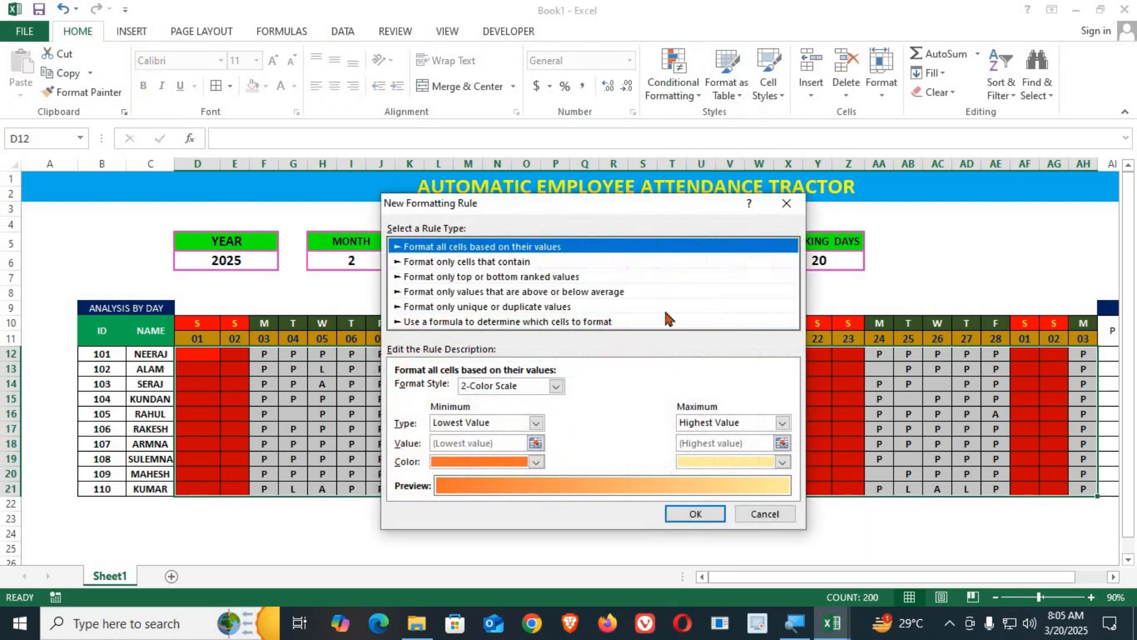
{"action": "left_click", "coordinate": [519, 322]}
{"action": "left_click_drag", "start_coordinate": [516, 207], "coordinate": [542, 241]}
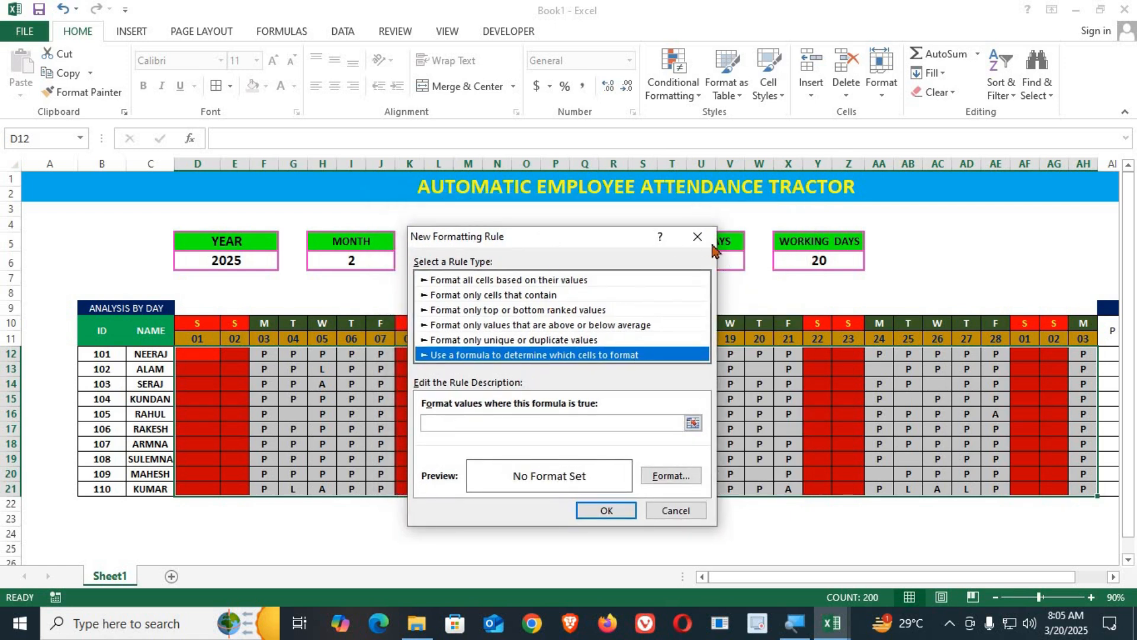
{"action": "left_click", "coordinate": [697, 236]}
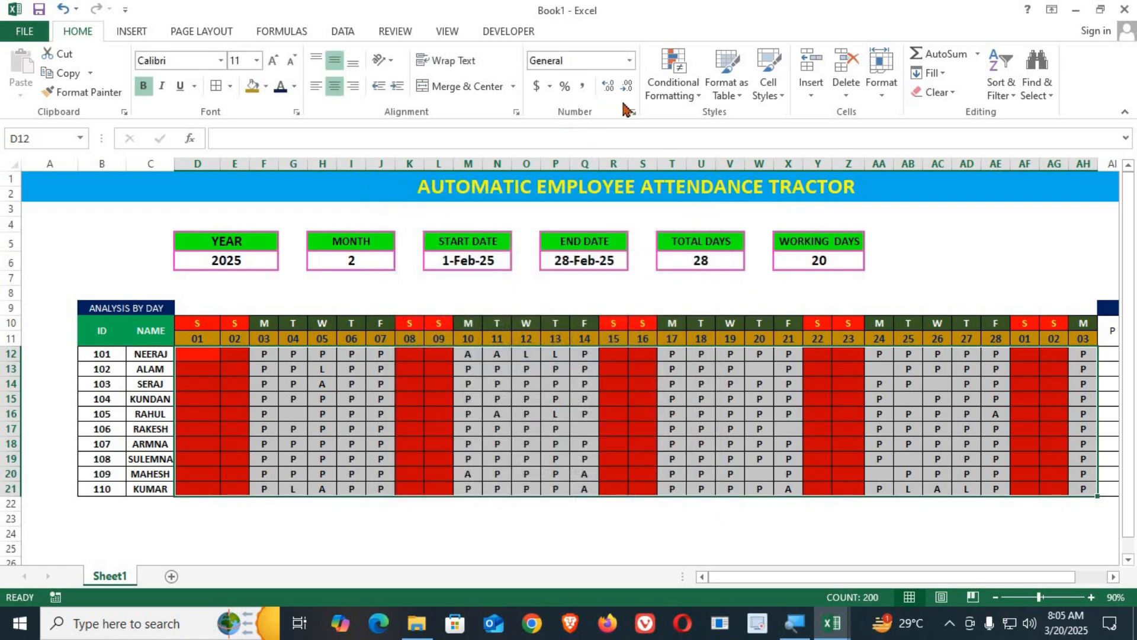
Start an Equal To highlight rule on the selected attendance grid with P as the value to match.
{"action": "left_click", "coordinate": [701, 99]}
{"action": "mouse_move", "coordinate": [715, 125]}
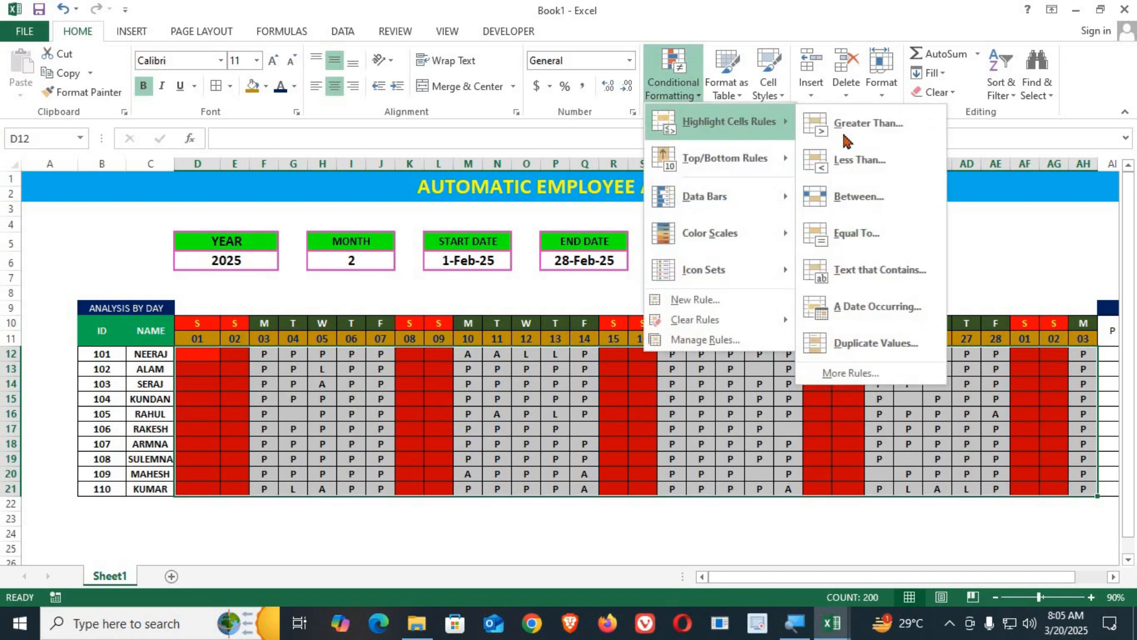
{"action": "left_click", "coordinate": [860, 242]}
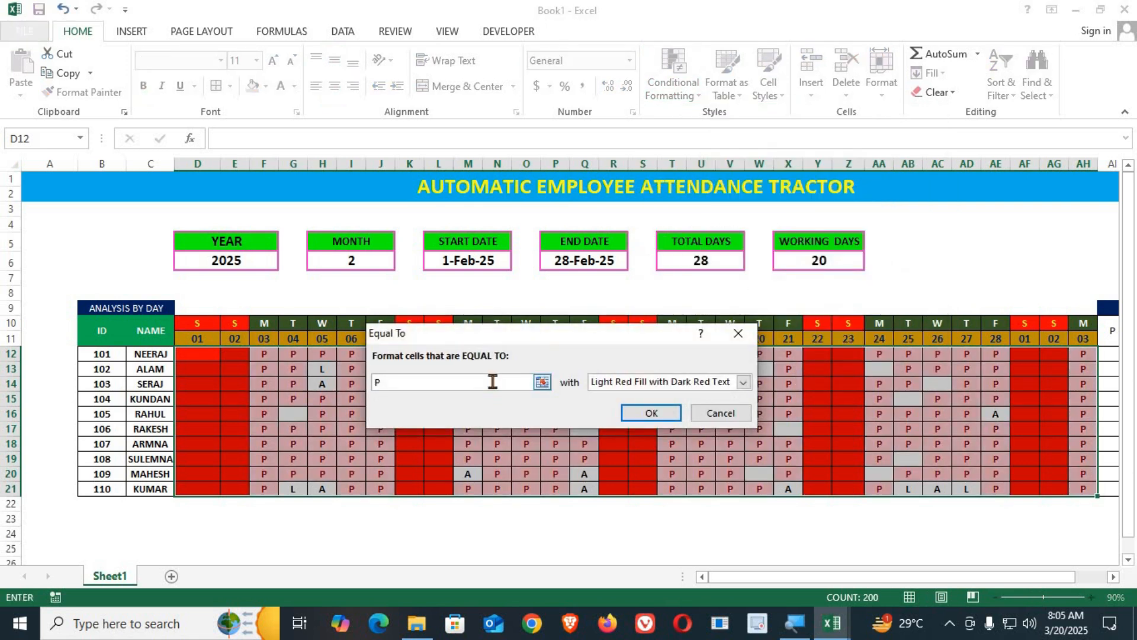
{"action": "left_click_drag", "start_coordinate": [617, 326], "coordinate": [560, 183]}
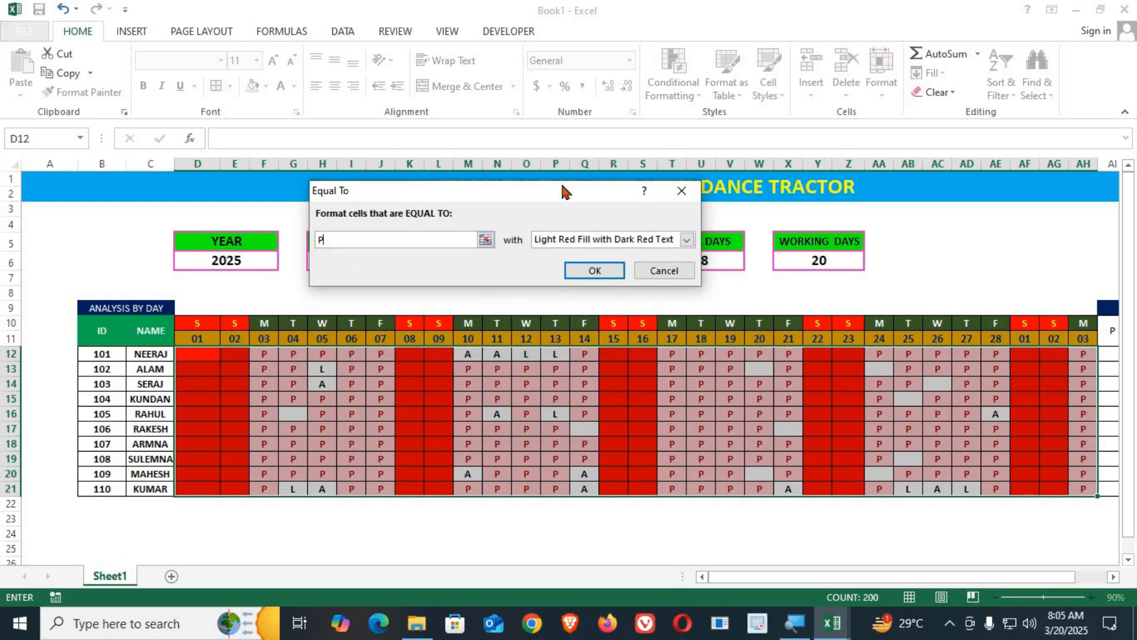
Give the P rule a custom format with bold yellow text and a light orange fill.
{"action": "left_click", "coordinate": [686, 240]}
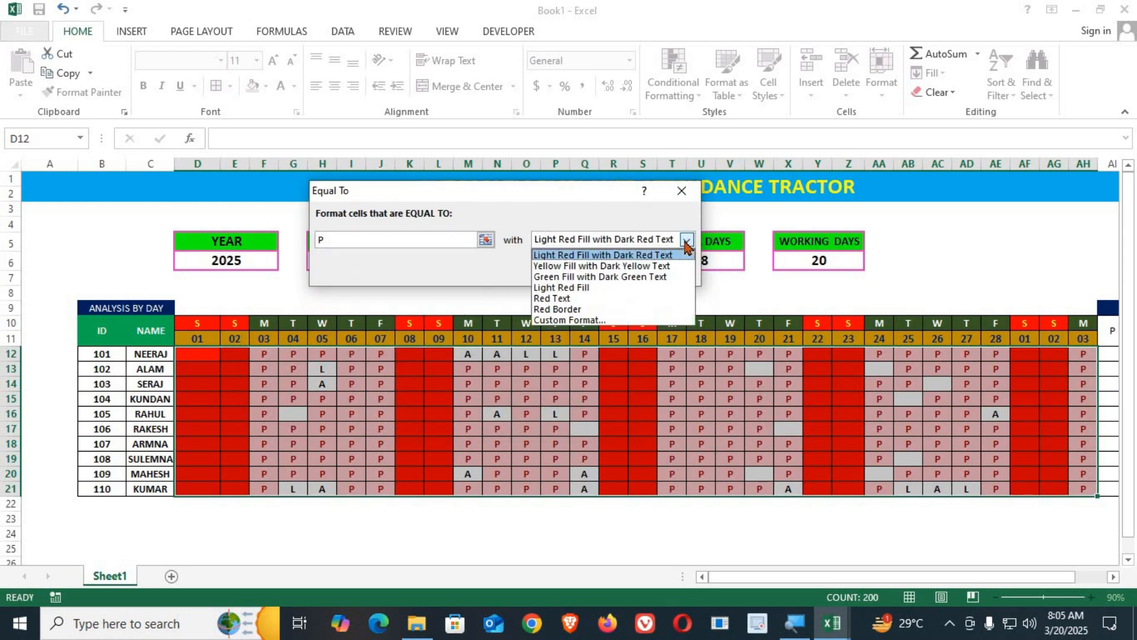
{"action": "left_click", "coordinate": [575, 320]}
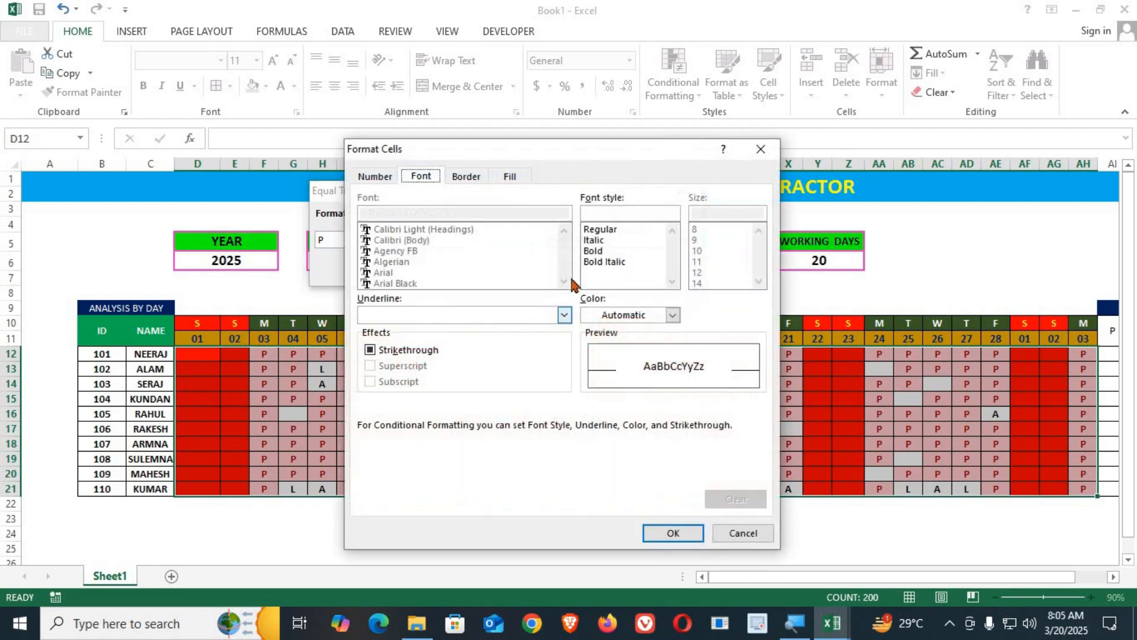
{"action": "left_click", "coordinate": [595, 251]}
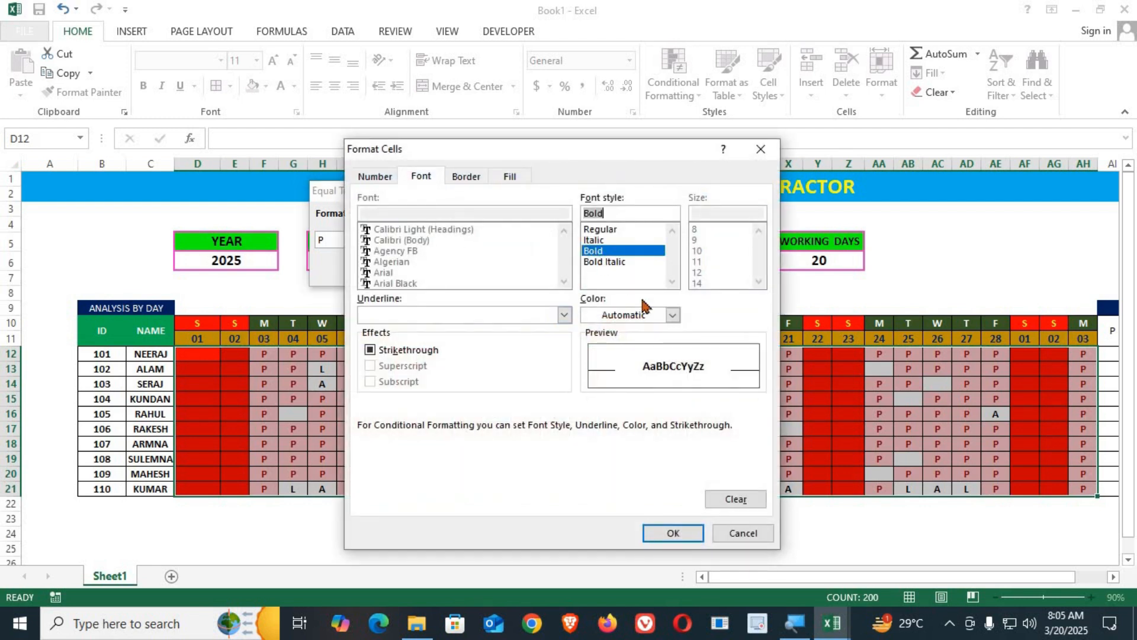
{"action": "left_click", "coordinate": [673, 315]}
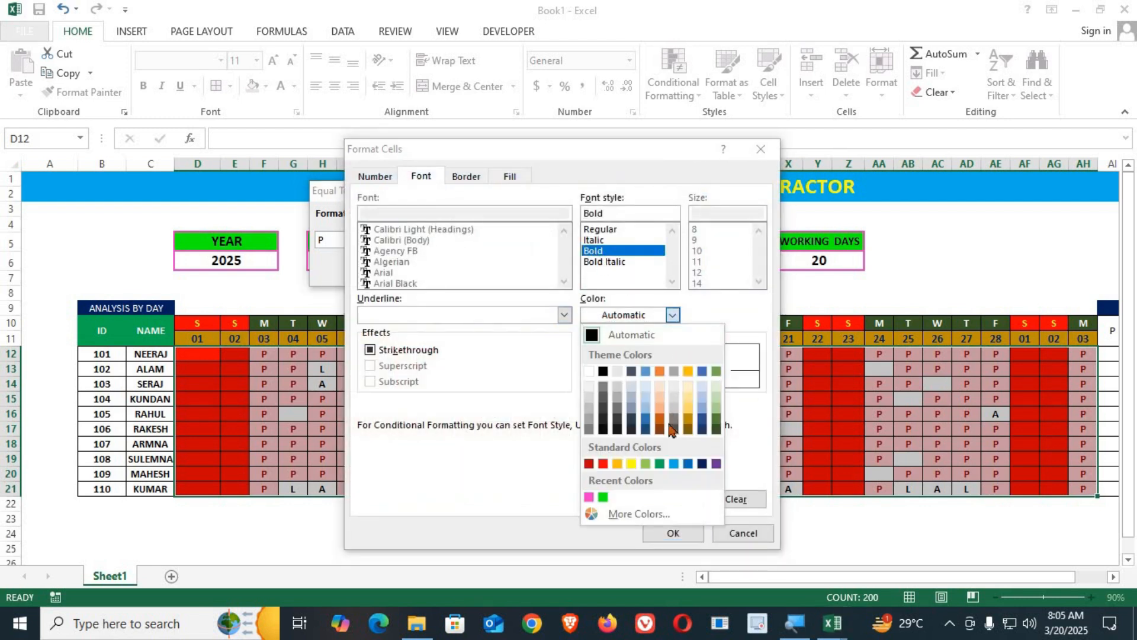
{"action": "left_click", "coordinate": [632, 464]}
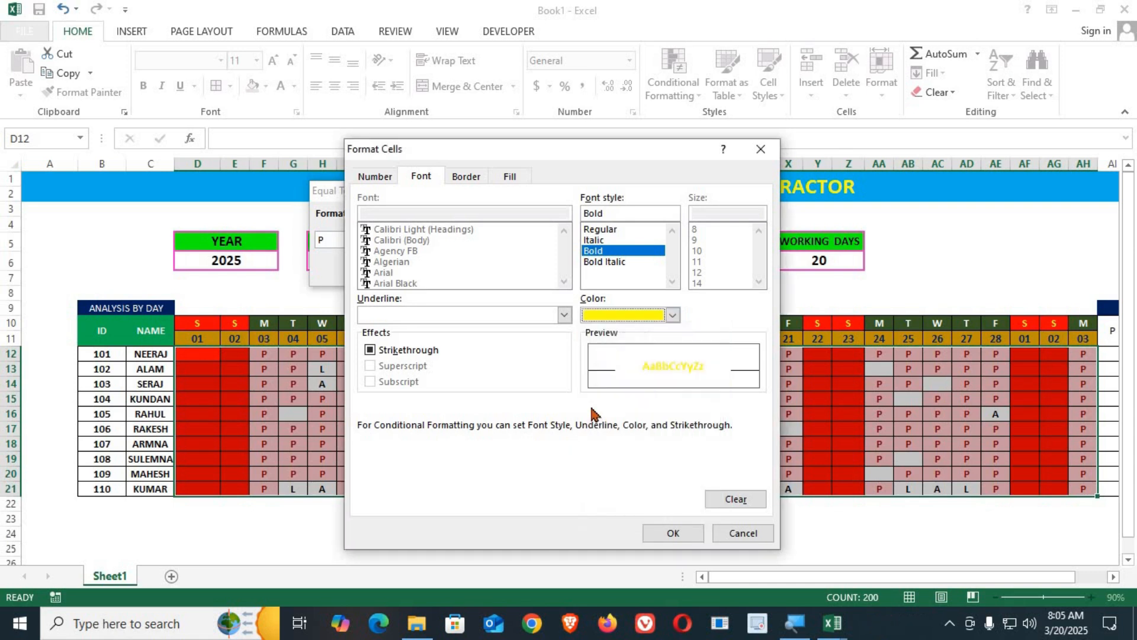
{"action": "left_click", "coordinate": [513, 175]}
{"action": "left_click", "coordinate": [477, 275]}
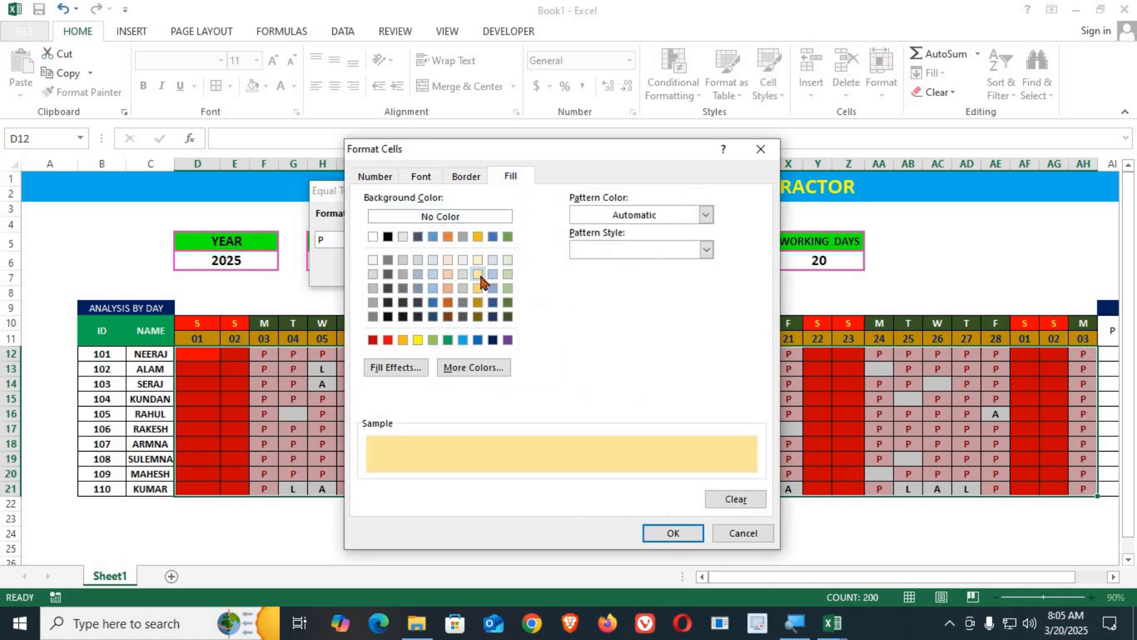
{"action": "left_click", "coordinate": [449, 275]}
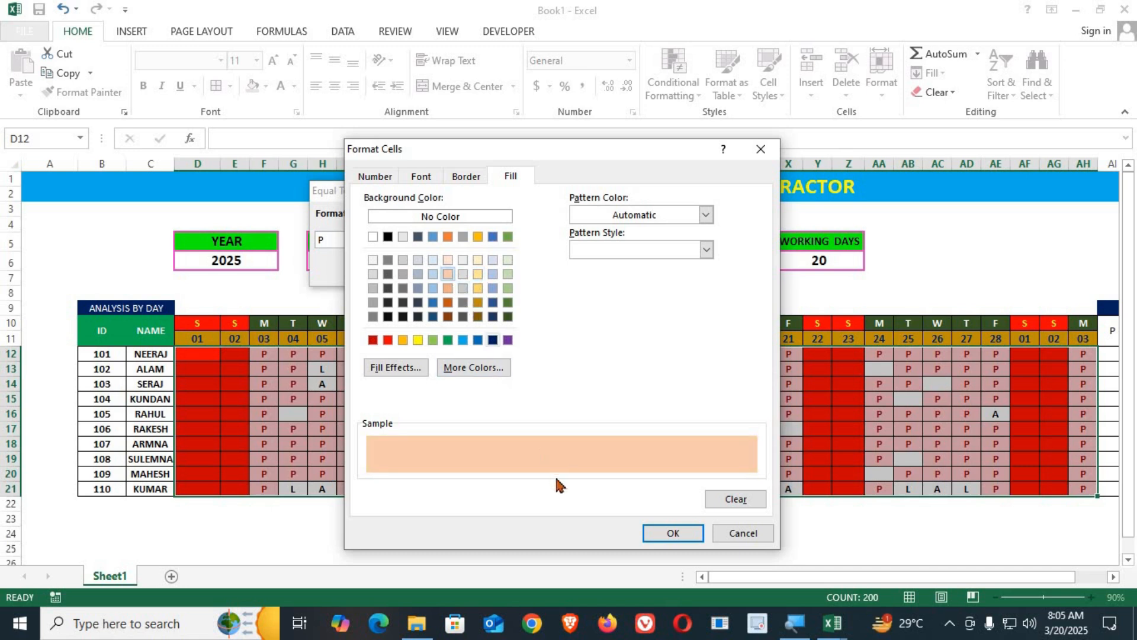
{"action": "left_click", "coordinate": [668, 527]}
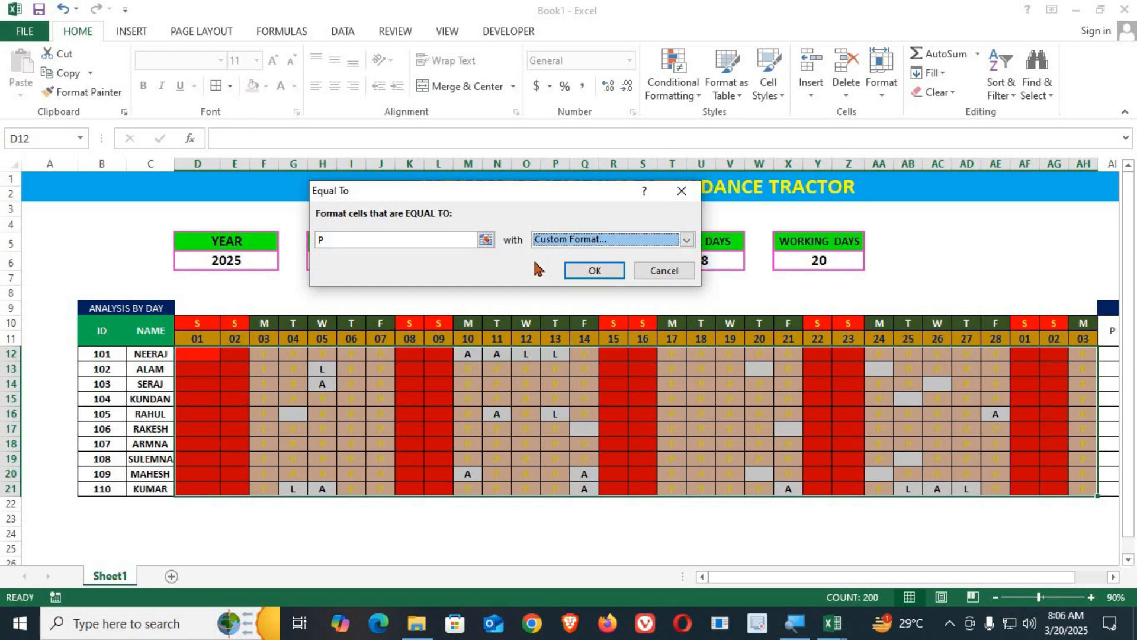
Replace the P rule's custom format with one that only sets black text.
{"action": "left_click", "coordinate": [686, 240]}
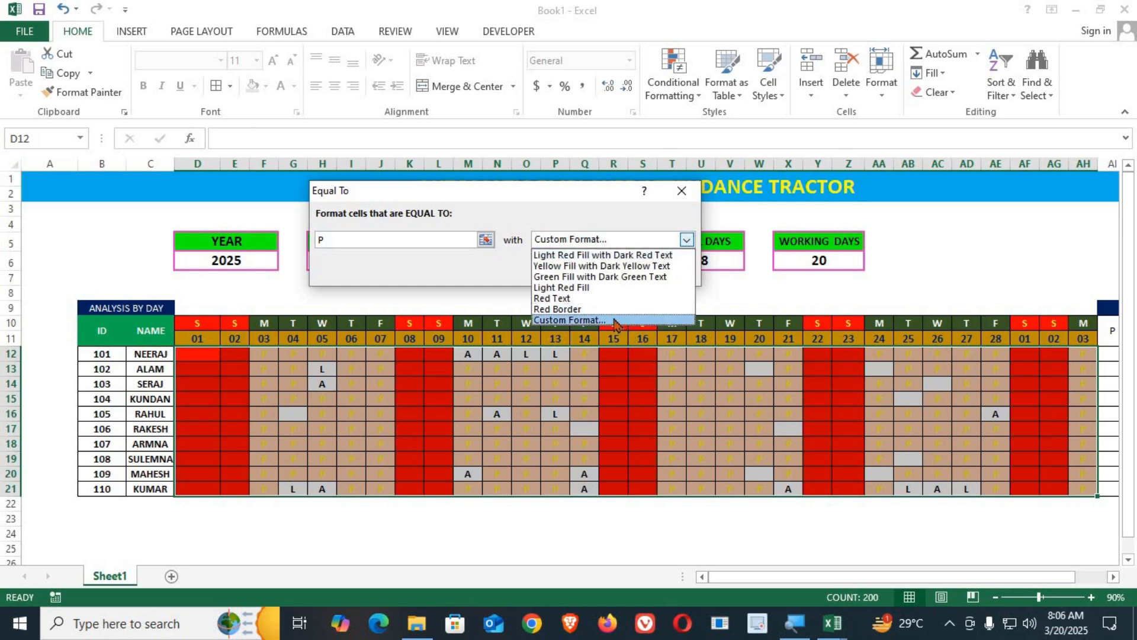
{"action": "left_click", "coordinate": [616, 323]}
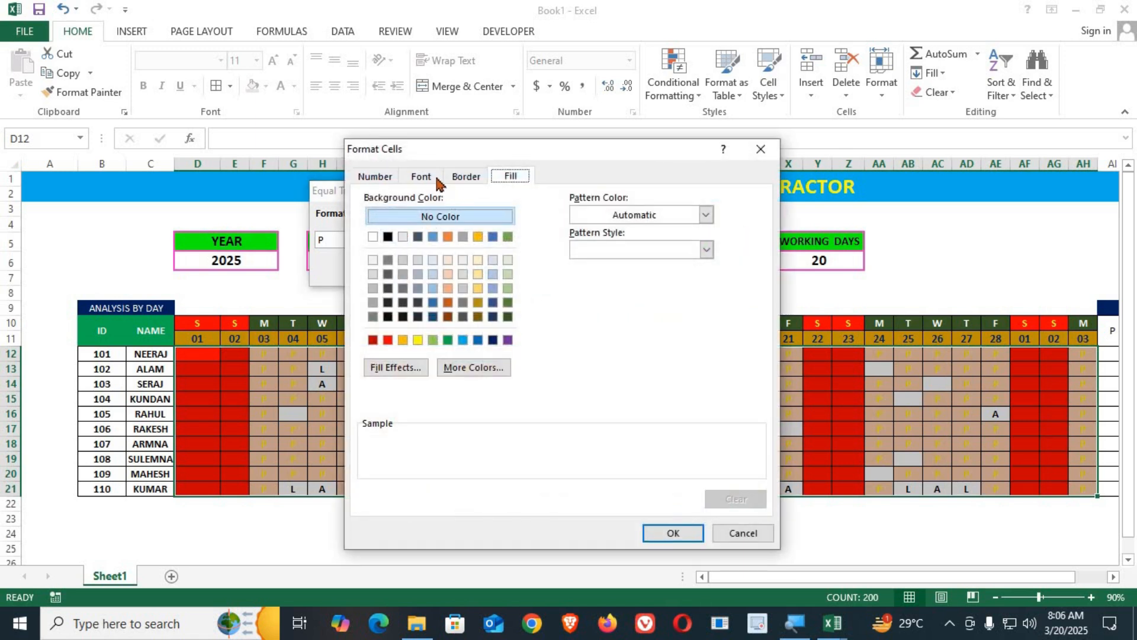
{"action": "left_click", "coordinate": [436, 181]}
{"action": "left_click", "coordinate": [673, 314]}
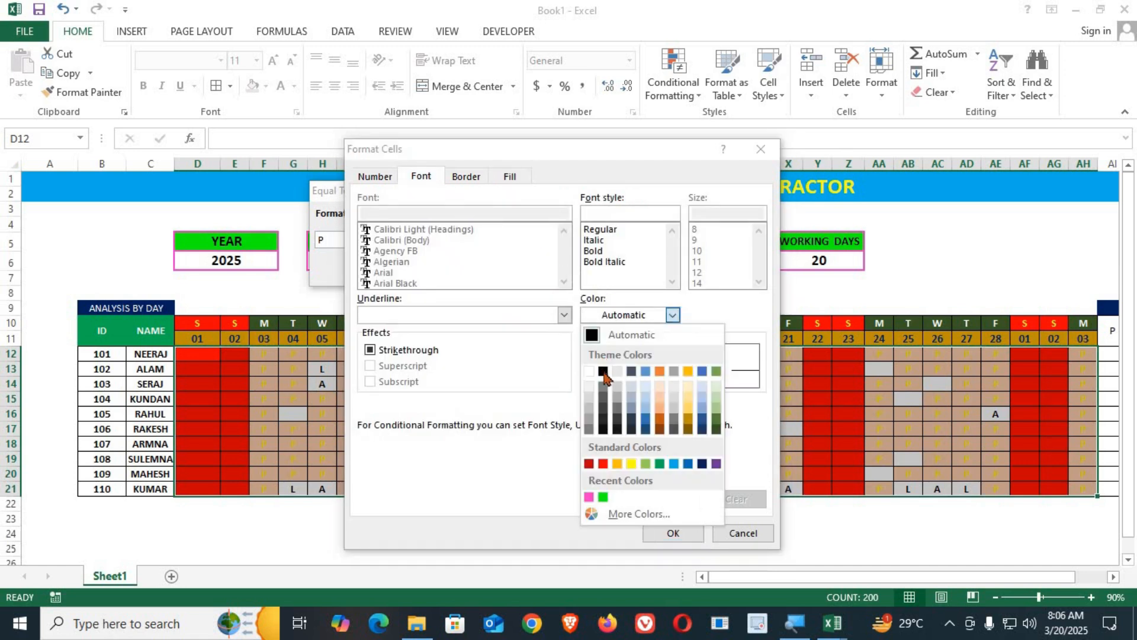
{"action": "left_click", "coordinate": [605, 370]}
{"action": "left_click", "coordinate": [675, 535]}
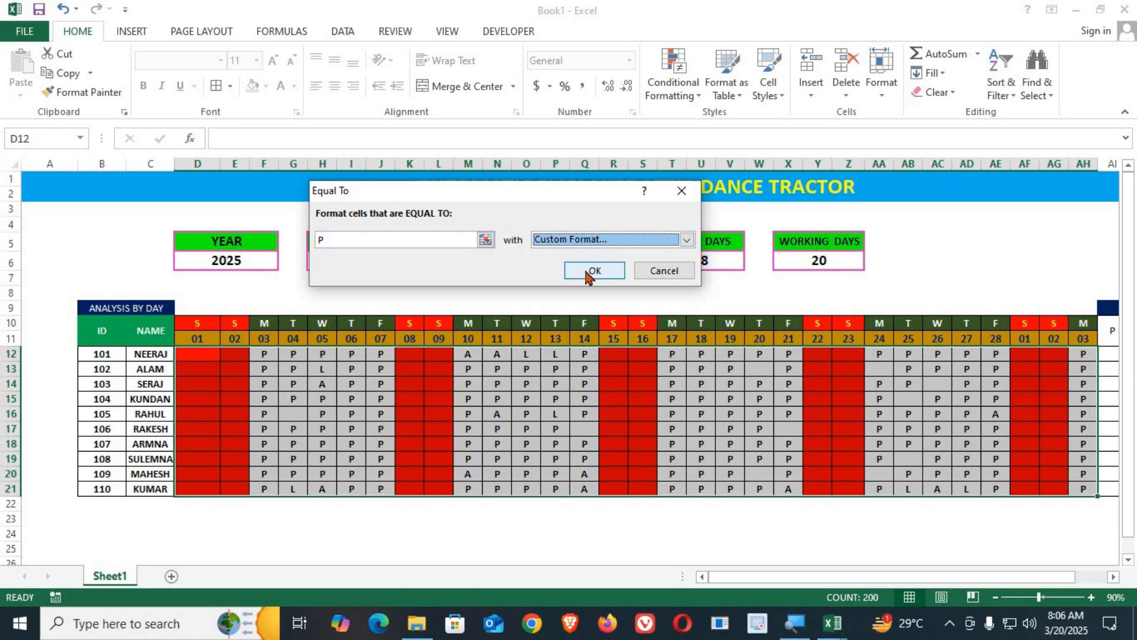
Set the P rule's custom format to bold black text on a light orange fill and apply the rule.
{"action": "left_click", "coordinate": [686, 240]}
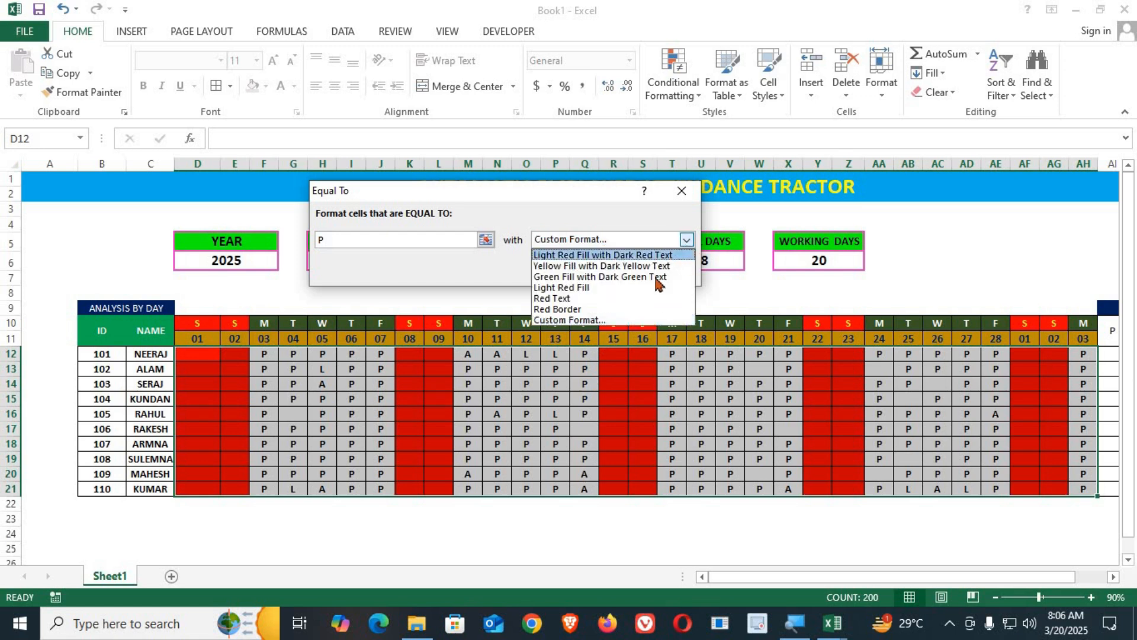
{"action": "left_click", "coordinate": [610, 320]}
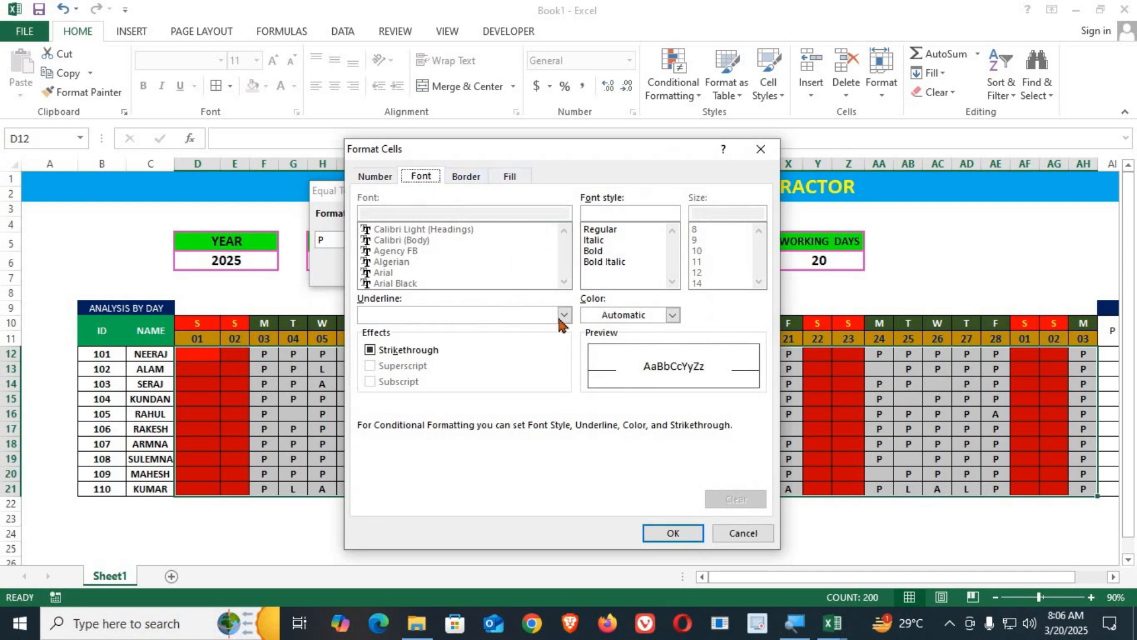
{"action": "left_click", "coordinate": [673, 314]}
{"action": "left_click", "coordinate": [607, 373]}
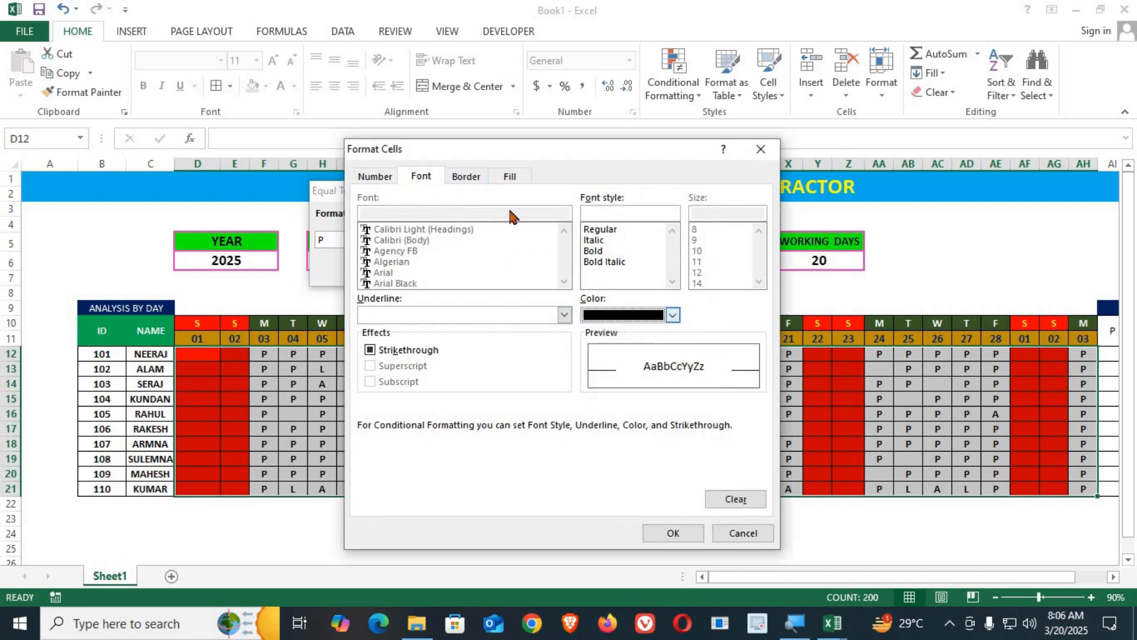
{"action": "left_click", "coordinate": [510, 176]}
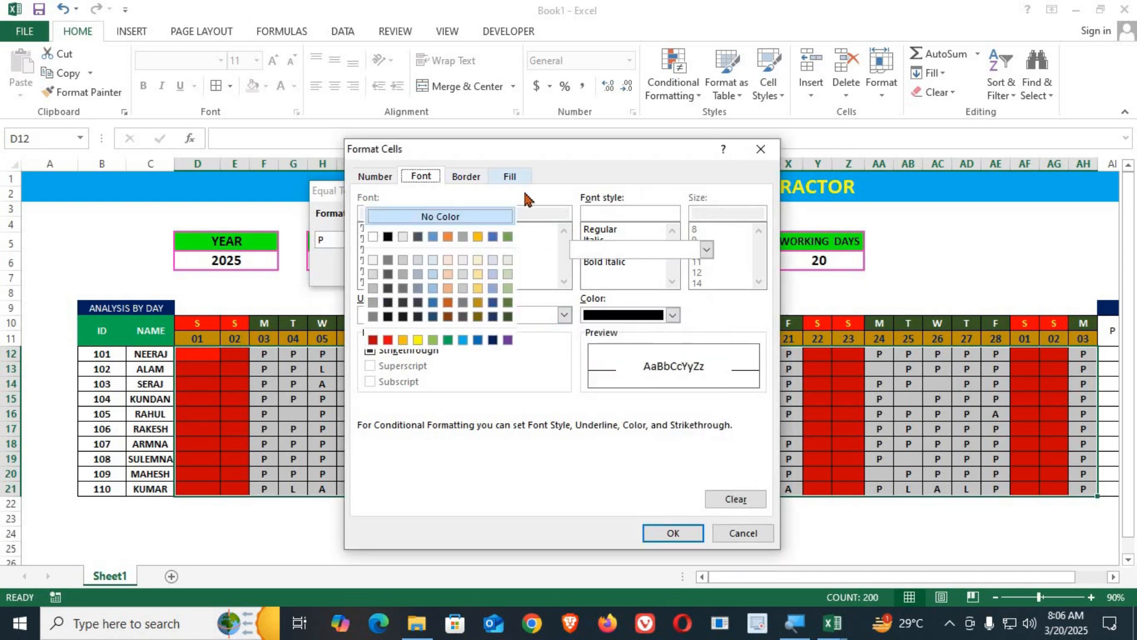
{"action": "left_click", "coordinate": [450, 275]}
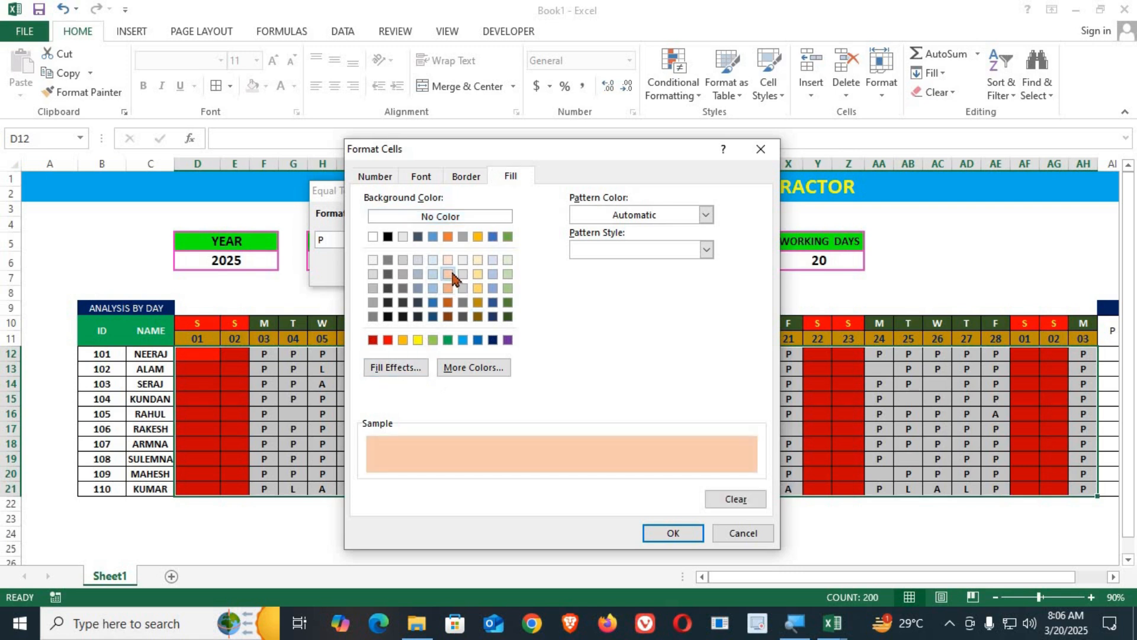
{"action": "left_click", "coordinate": [421, 176]}
{"action": "left_click", "coordinate": [594, 251]}
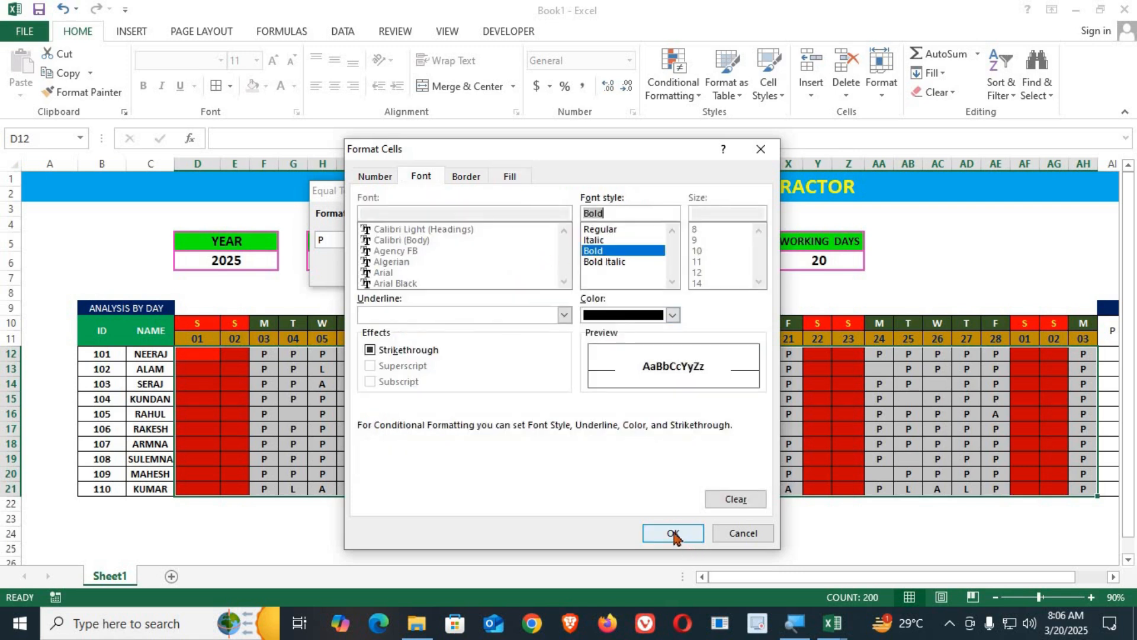
{"action": "left_click", "coordinate": [674, 533]}
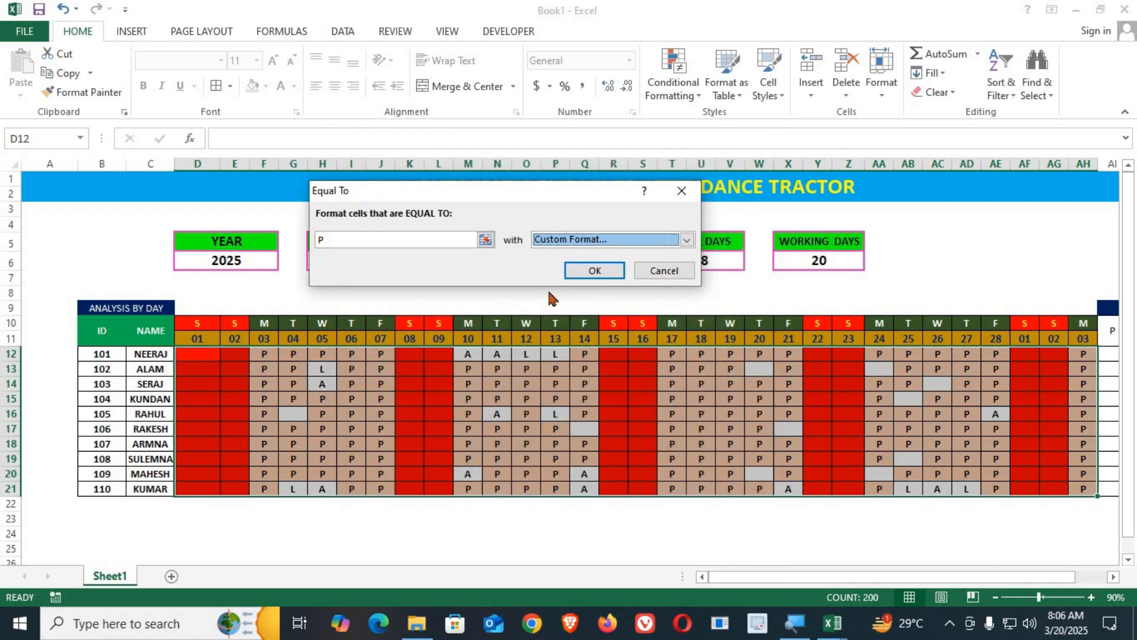
{"action": "left_click", "coordinate": [594, 270]}
{"action": "left_click", "coordinate": [435, 383]}
{"action": "left_click", "coordinate": [294, 384]}
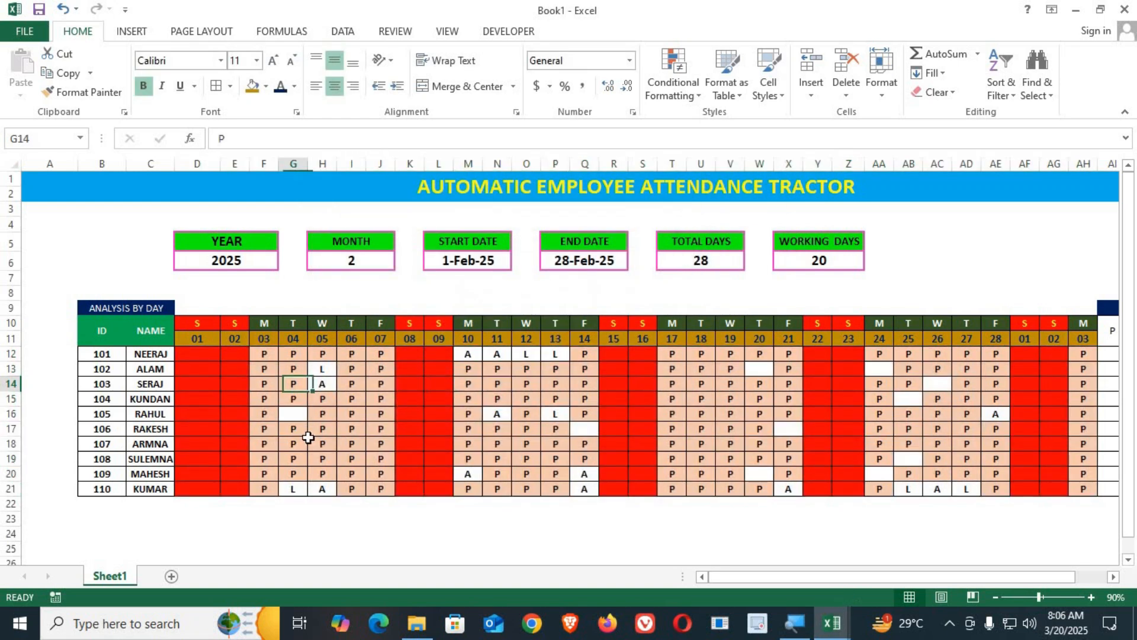
Start an Equal To highlight rule on the attendance grid D12:AH21 with A as the value to match.
{"action": "left_click", "coordinate": [314, 442]}
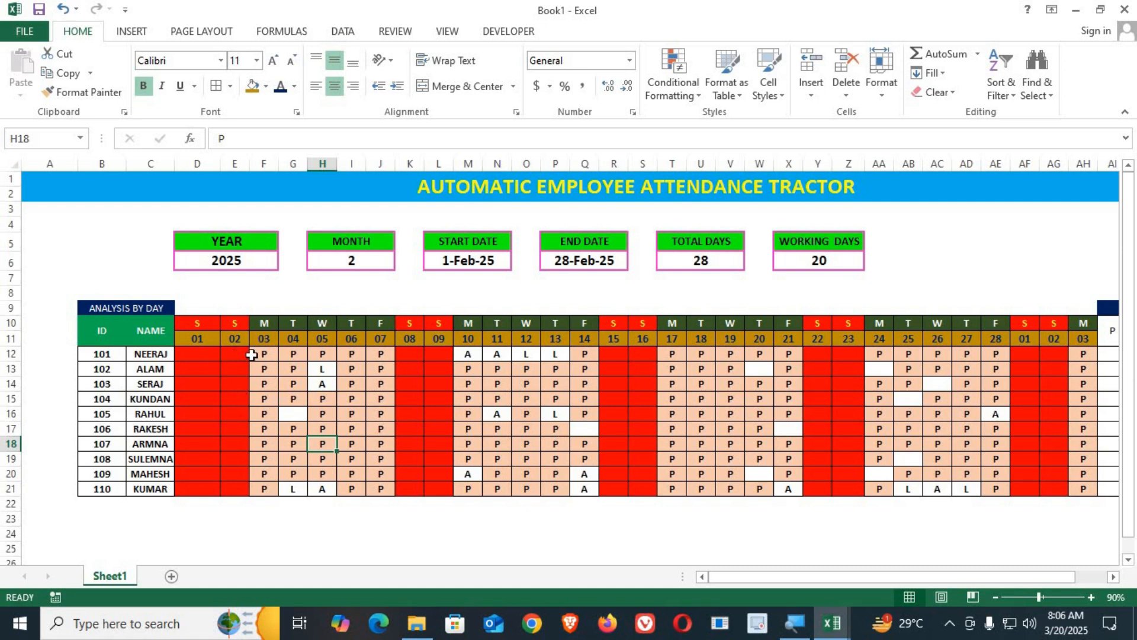
{"action": "left_click_drag", "start_coordinate": [259, 355], "coordinate": [322, 405]}
{"action": "left_click_drag", "start_coordinate": [202, 352], "coordinate": [1086, 489]}
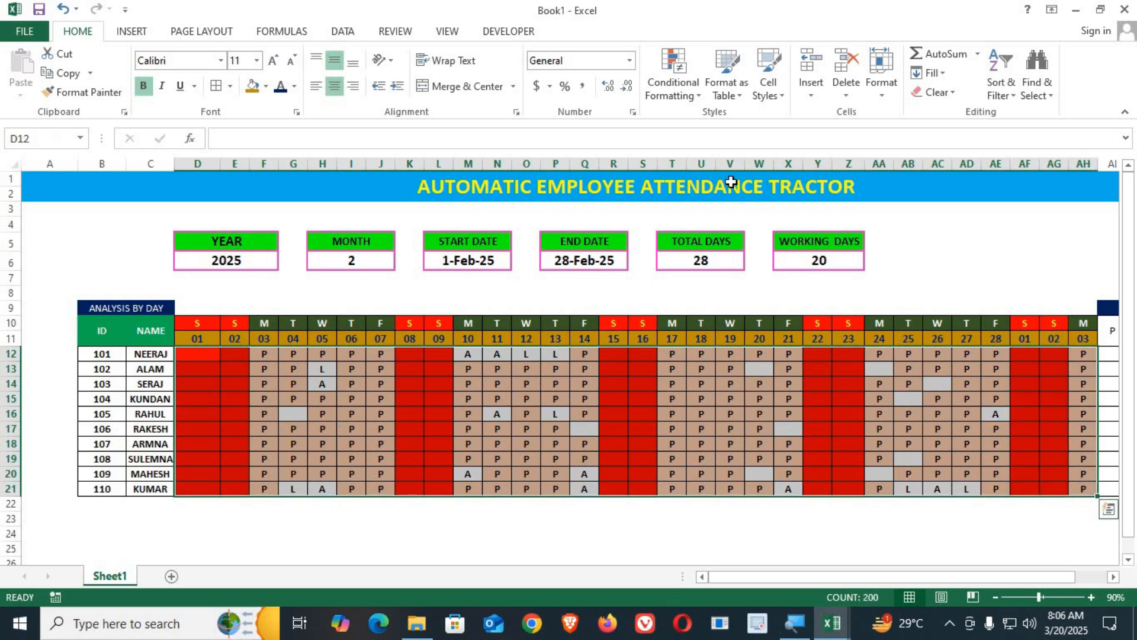
{"action": "left_click", "coordinate": [700, 96]}
{"action": "mouse_move", "coordinate": [720, 124]}
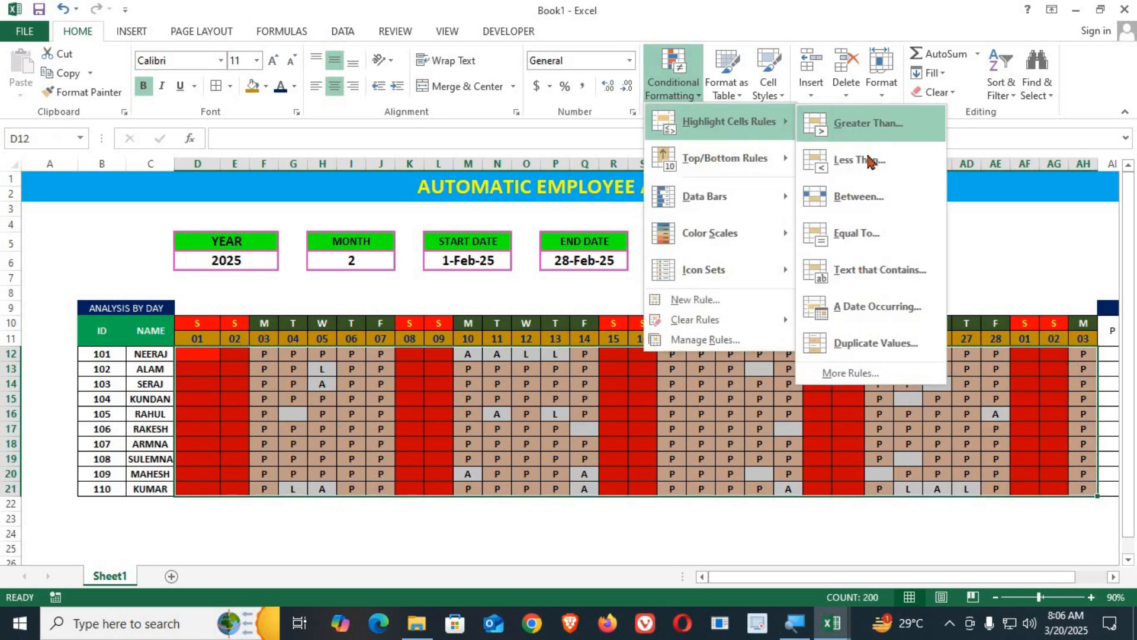
{"action": "left_click", "coordinate": [857, 233]}
{"action": "type", "text": "A"}
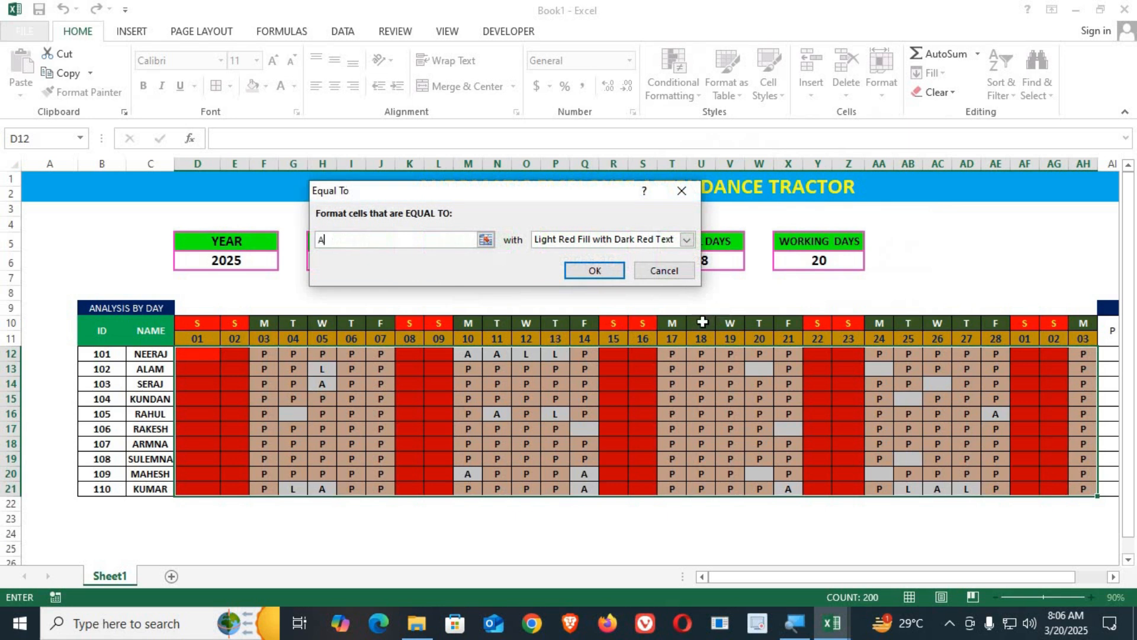
Give the A rule a custom format with bold dark blue text and a light green fill, and apply the rule.
{"action": "left_click", "coordinate": [687, 239]}
{"action": "left_click", "coordinate": [607, 325]}
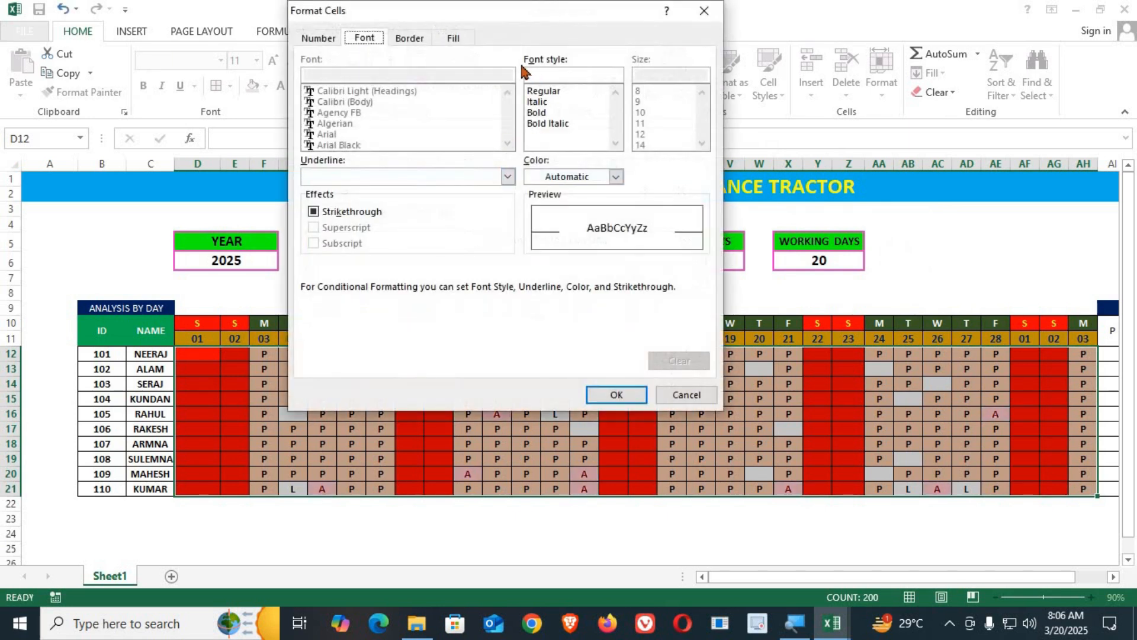
{"action": "left_click", "coordinate": [455, 39]}
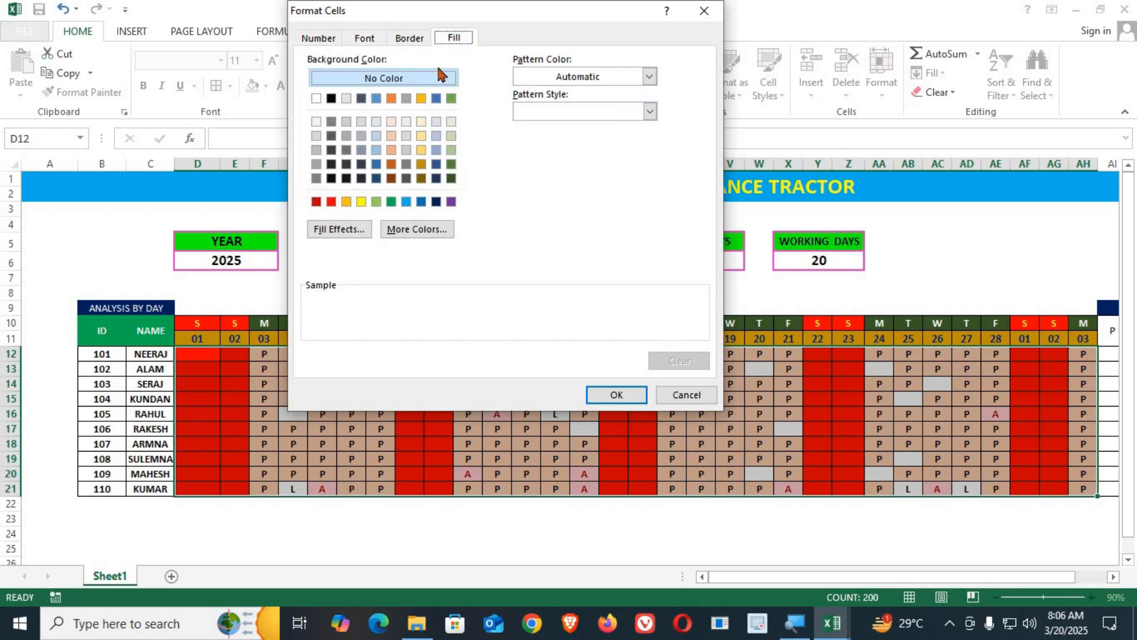
{"action": "left_click", "coordinate": [451, 151]}
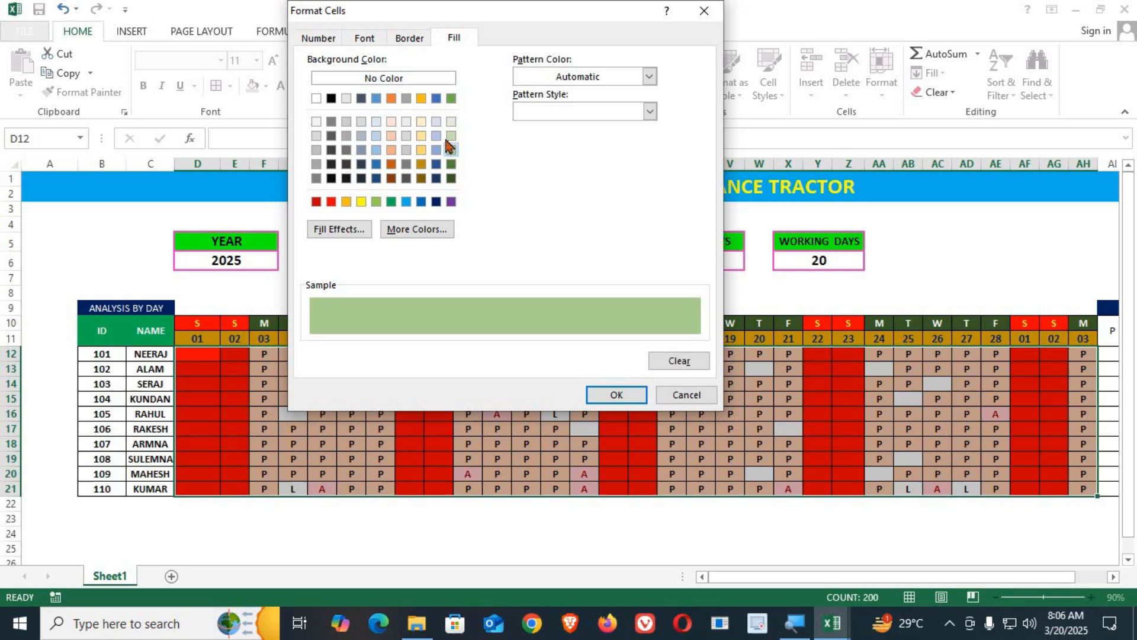
{"action": "left_click", "coordinate": [379, 41]}
{"action": "left_click", "coordinate": [539, 113]}
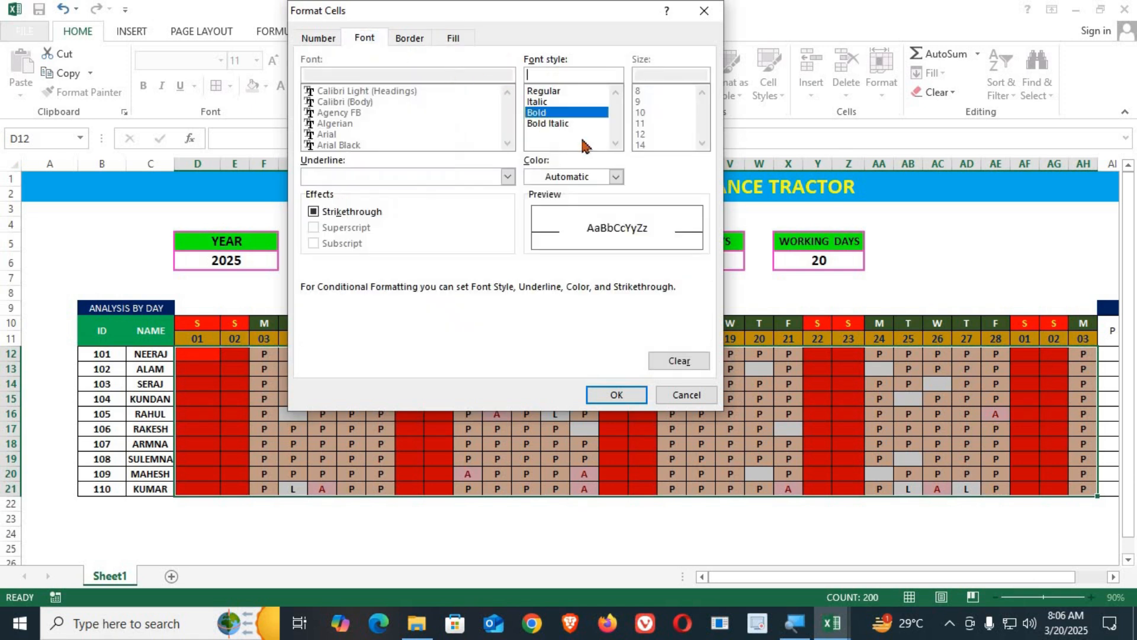
{"action": "left_click", "coordinate": [616, 176]}
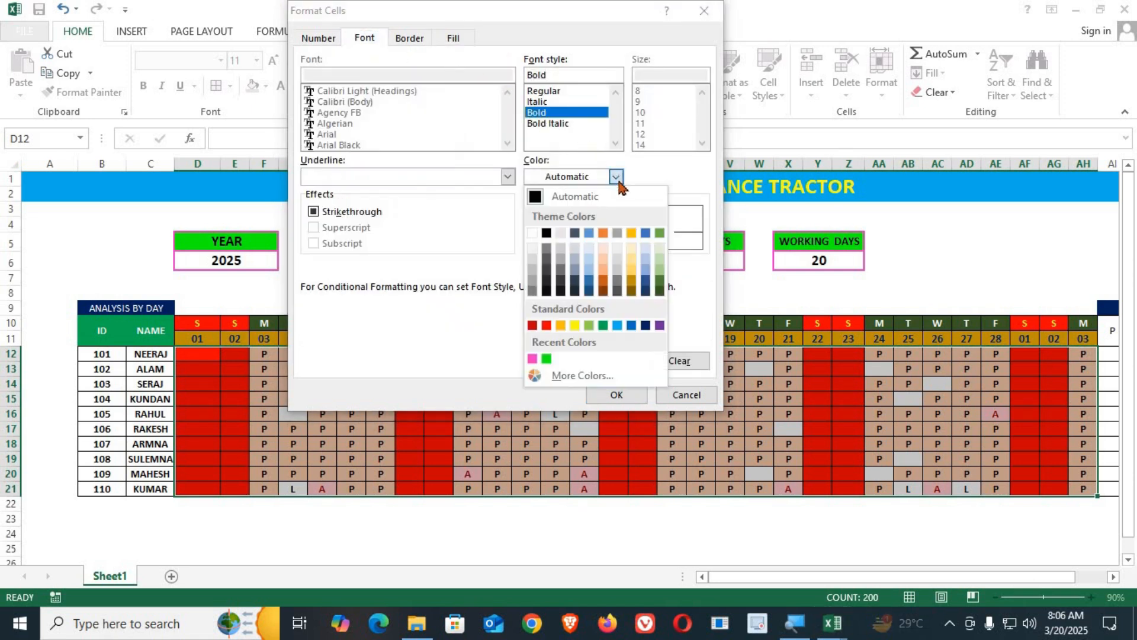
{"action": "left_click", "coordinate": [646, 325]}
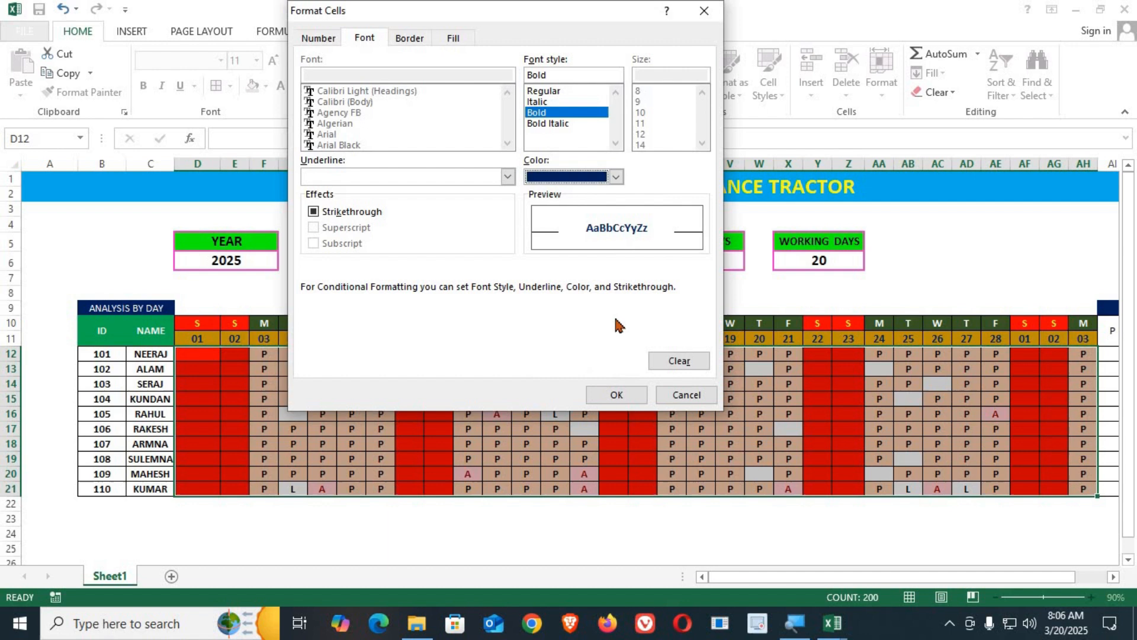
{"action": "left_click", "coordinate": [613, 392]}
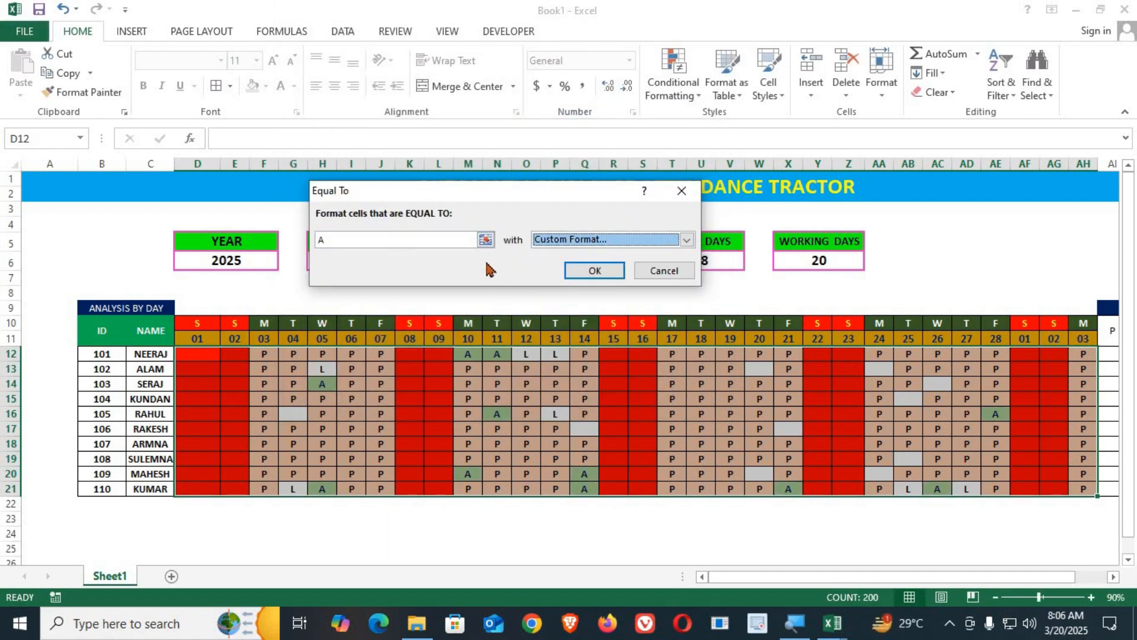
{"action": "left_click", "coordinate": [594, 270]}
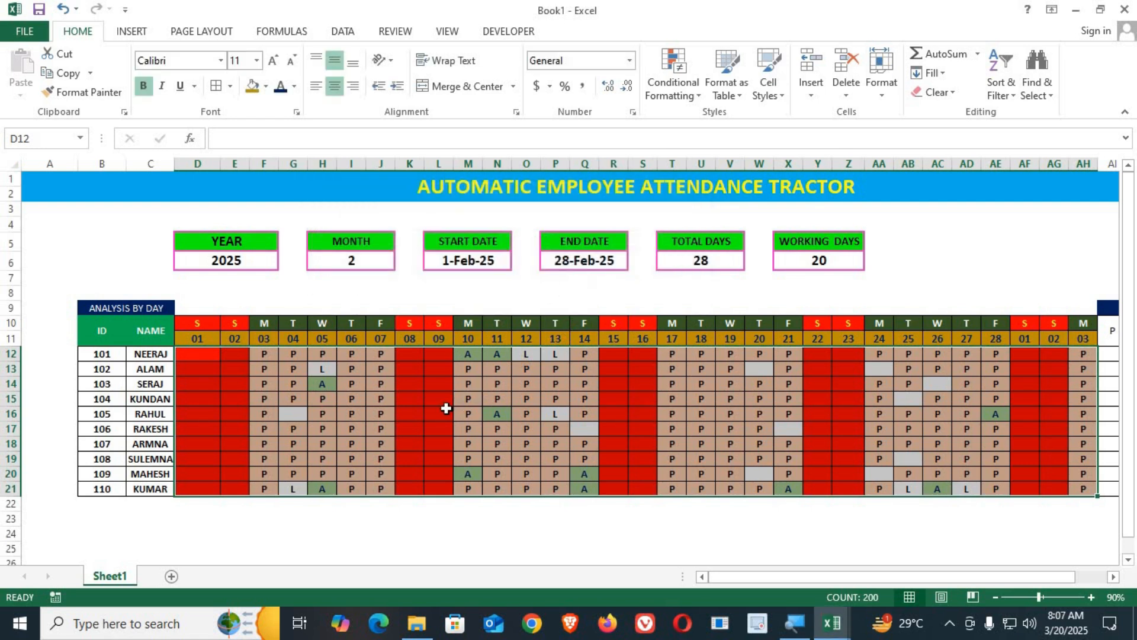
Start an Equal To highlight rule on the attendance grid D12:AH21 with L as the value to match.
{"action": "left_click", "coordinate": [361, 405]}
{"action": "left_click_drag", "start_coordinate": [197, 353], "coordinate": [1099, 497]}
{"action": "left_click", "coordinate": [695, 95]}
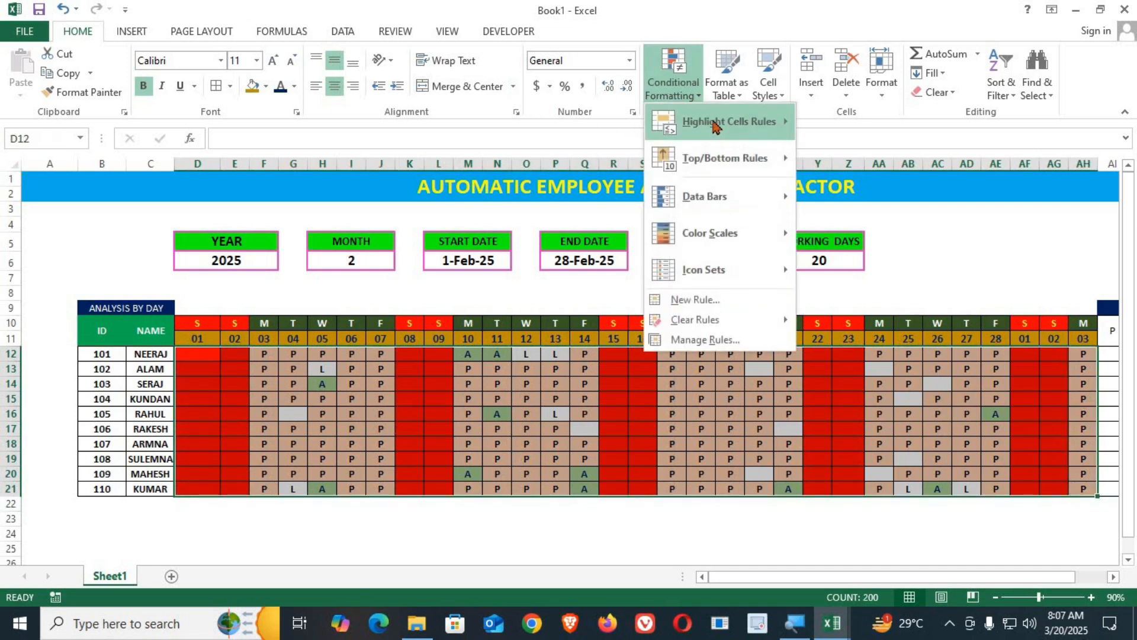
{"action": "mouse_move", "coordinate": [714, 129]}
{"action": "left_click", "coordinate": [856, 233]}
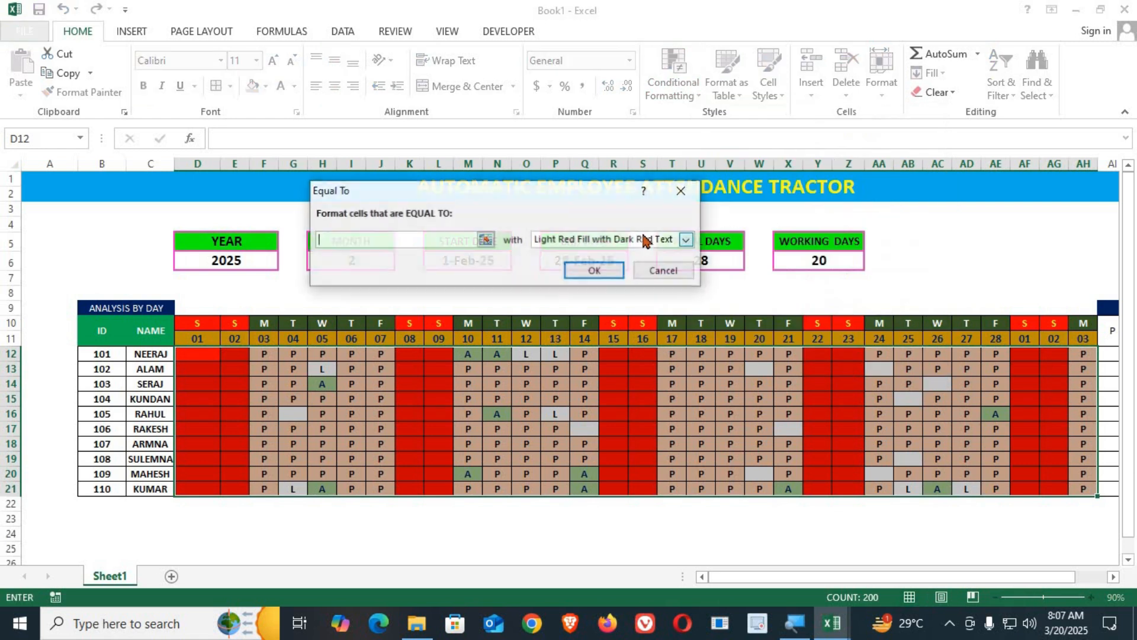
{"action": "type", "text": "L"}
Choose a custom format for the L rule with an outline border, and pick light green as the line colour.
{"action": "left_click", "coordinate": [667, 240]}
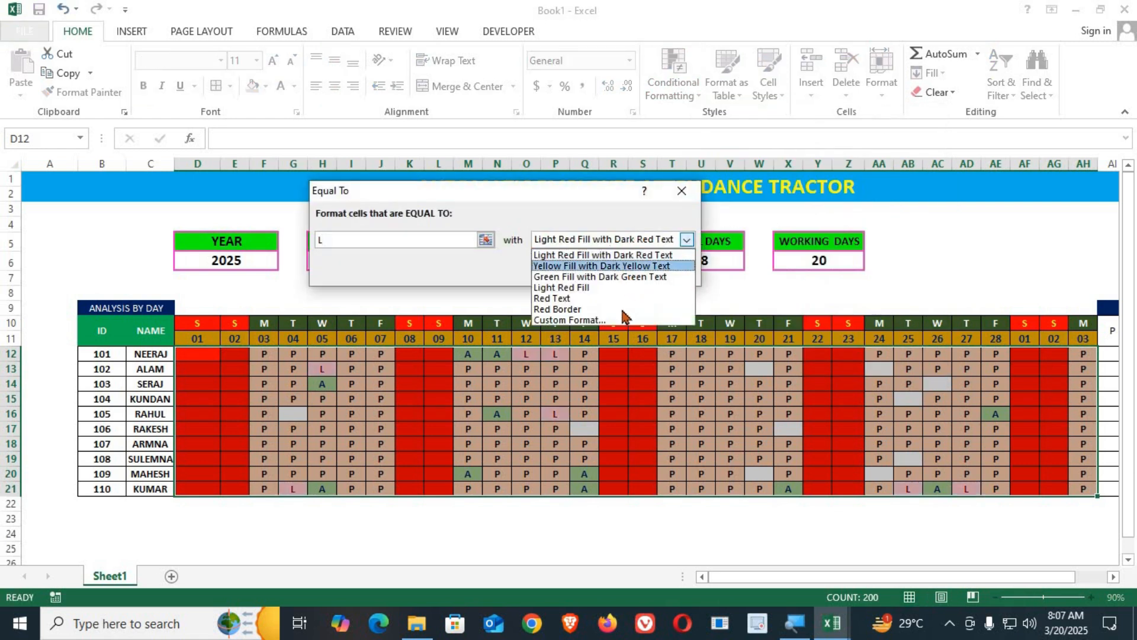
{"action": "left_click", "coordinate": [577, 320]}
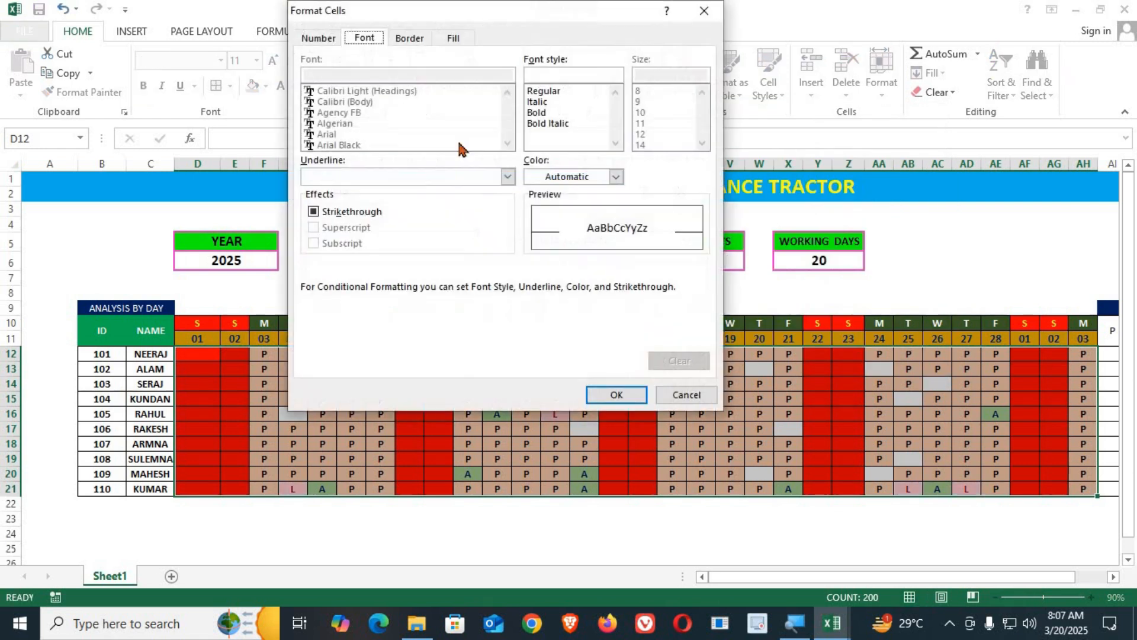
{"action": "left_click", "coordinate": [418, 42]}
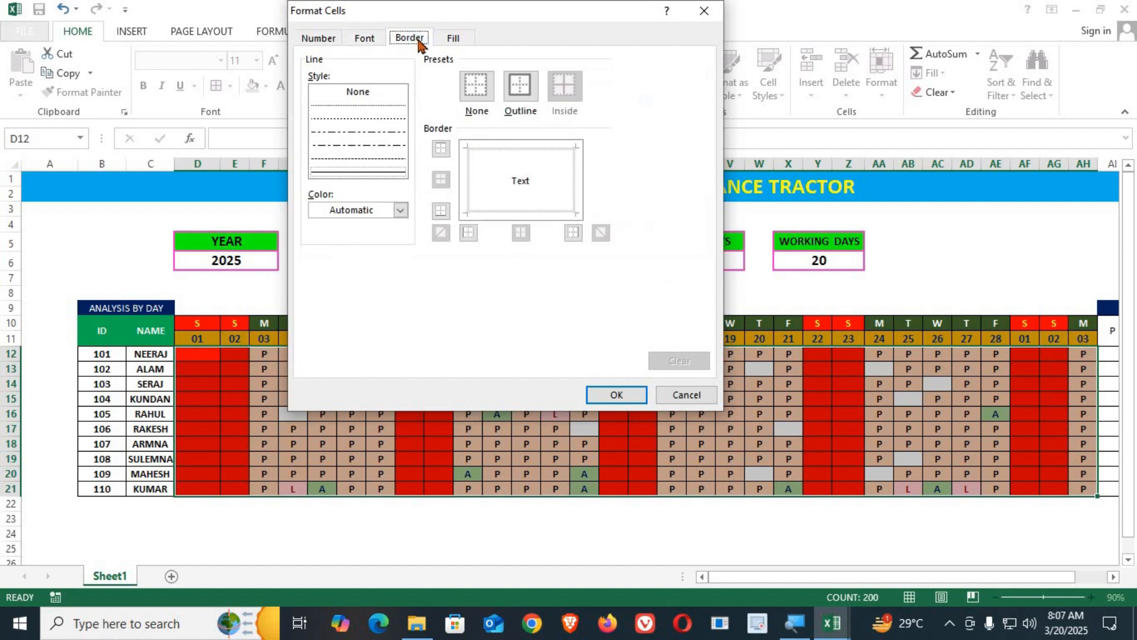
{"action": "left_click", "coordinate": [520, 89]}
{"action": "left_click", "coordinate": [400, 210]}
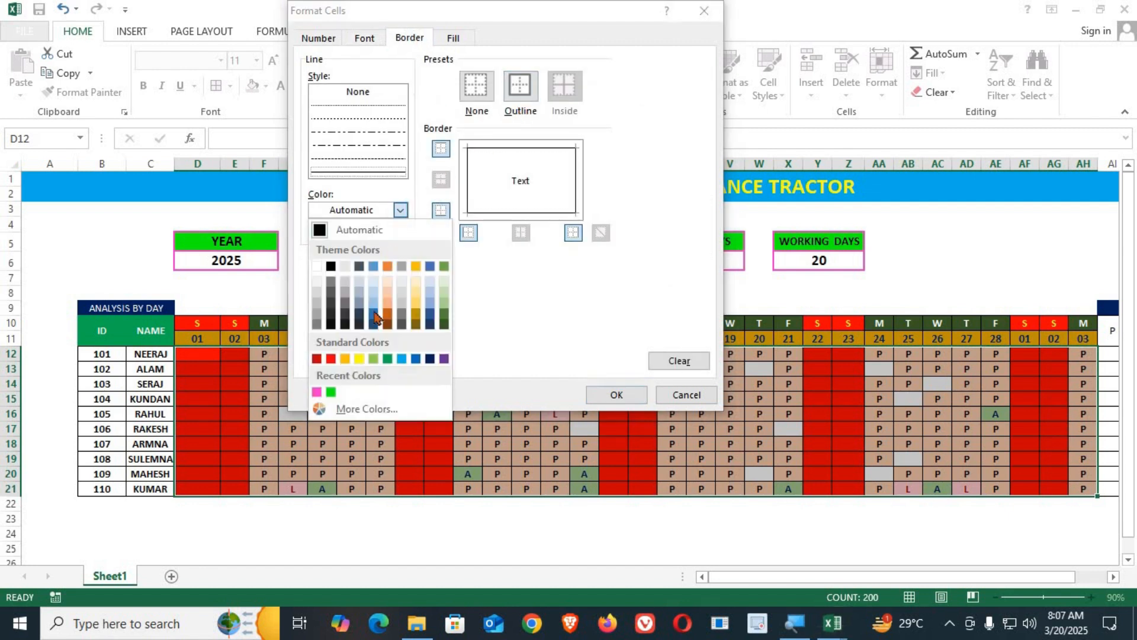
{"action": "left_click", "coordinate": [374, 359]}
Set the L rule's custom format to bold light blue text on a gray fill and apply the rule.
{"action": "left_click", "coordinate": [377, 41]}
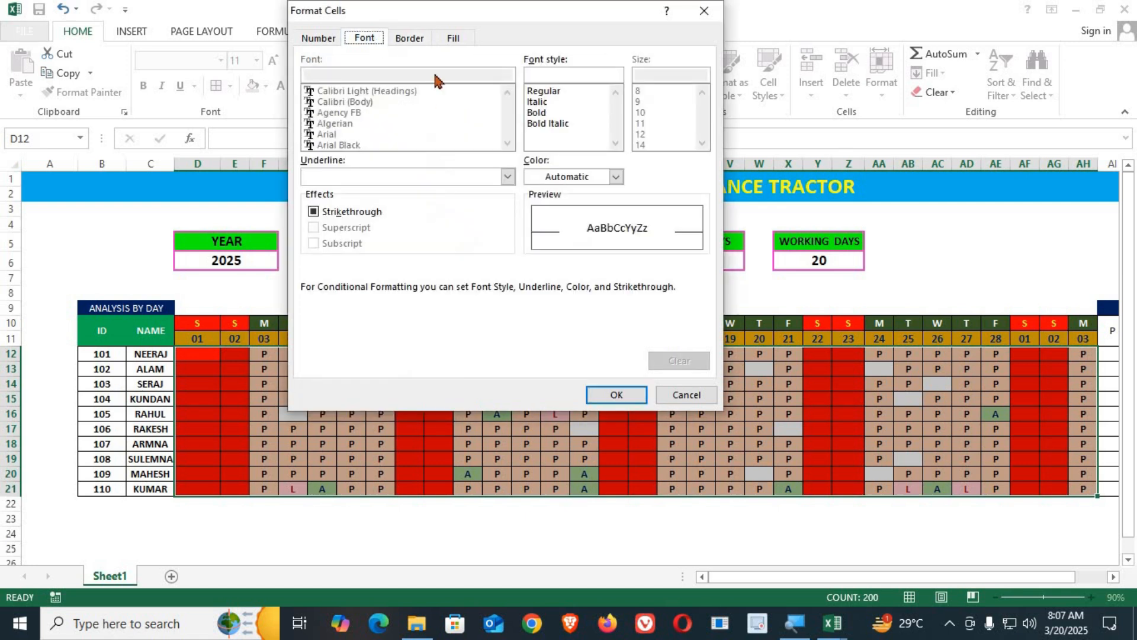
{"action": "left_click", "coordinate": [541, 113]}
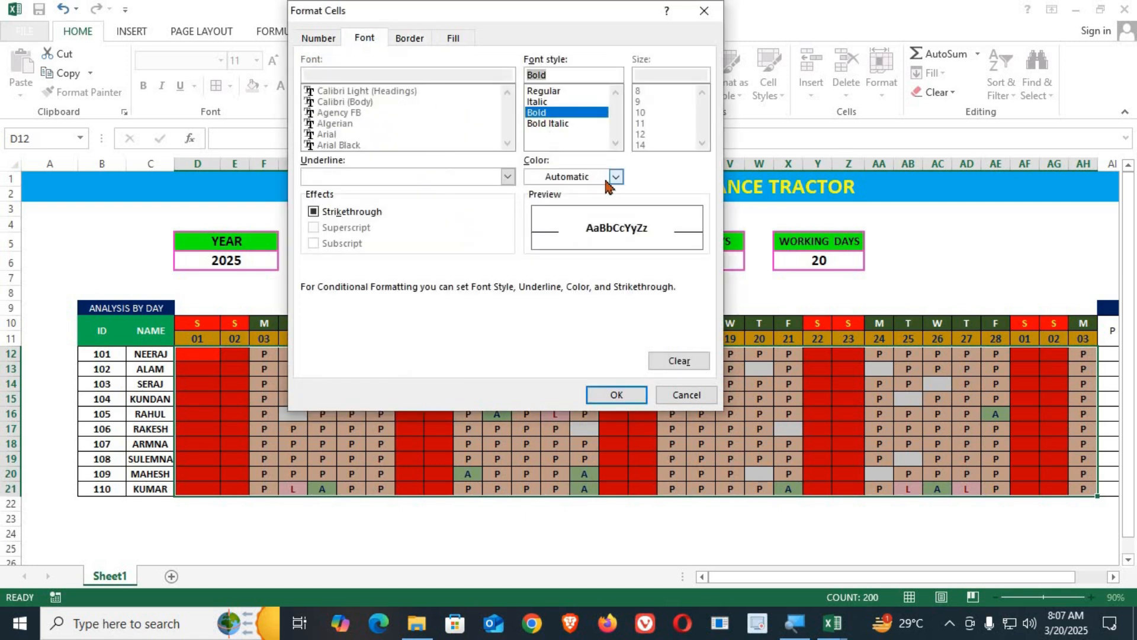
{"action": "left_click", "coordinate": [615, 178]}
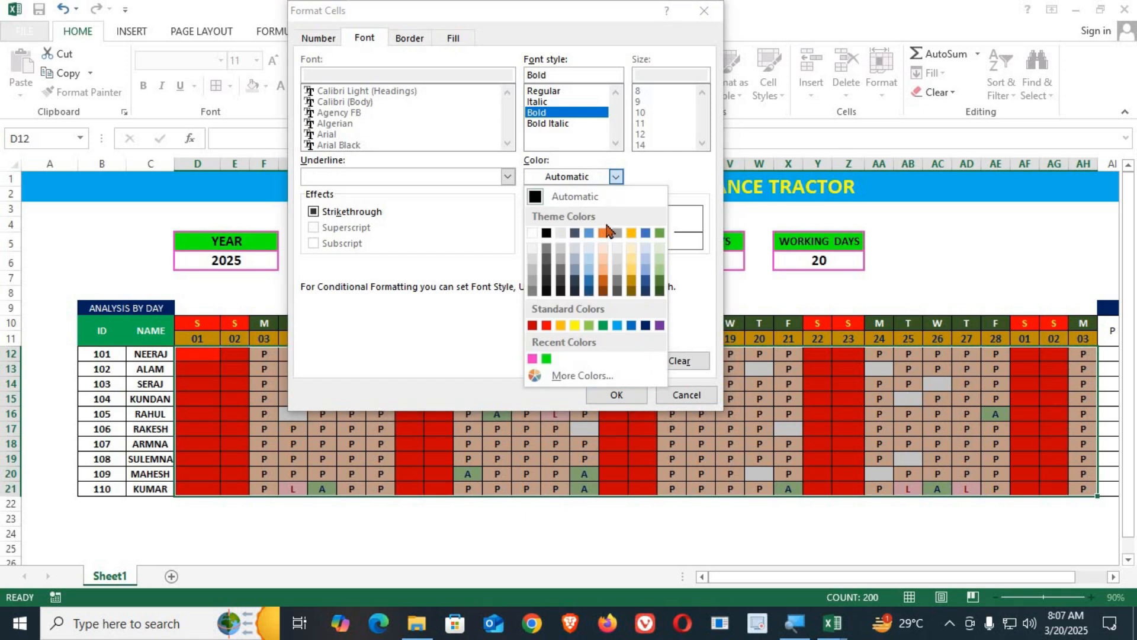
{"action": "left_click", "coordinate": [616, 325]}
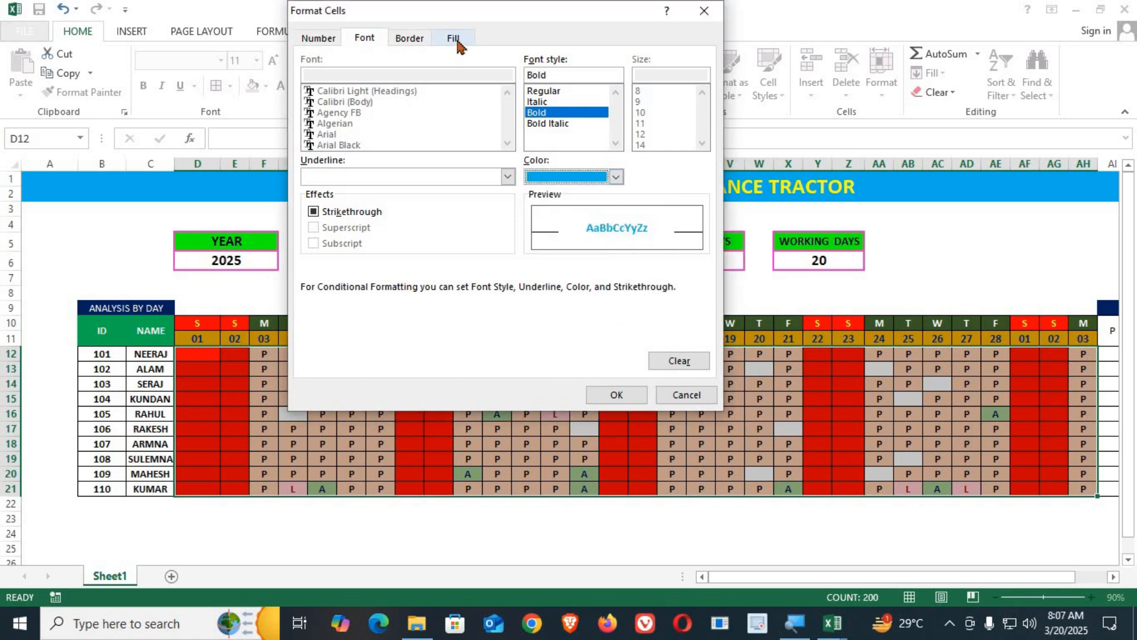
{"action": "left_click", "coordinate": [453, 39]}
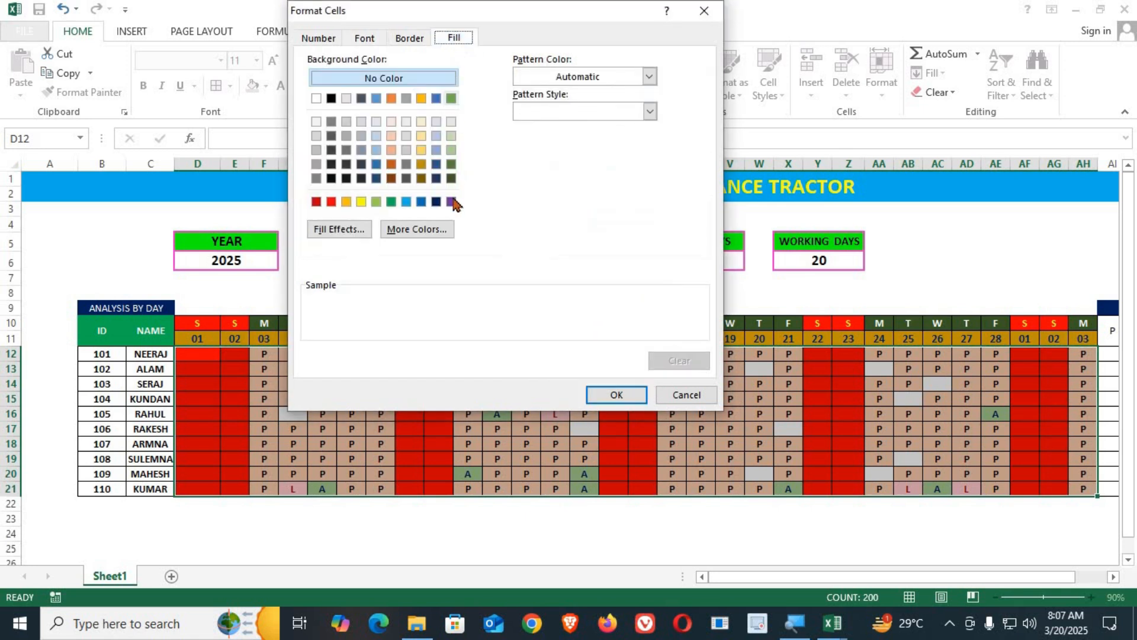
{"action": "left_click", "coordinate": [347, 137]}
{"action": "left_click", "coordinate": [616, 395]}
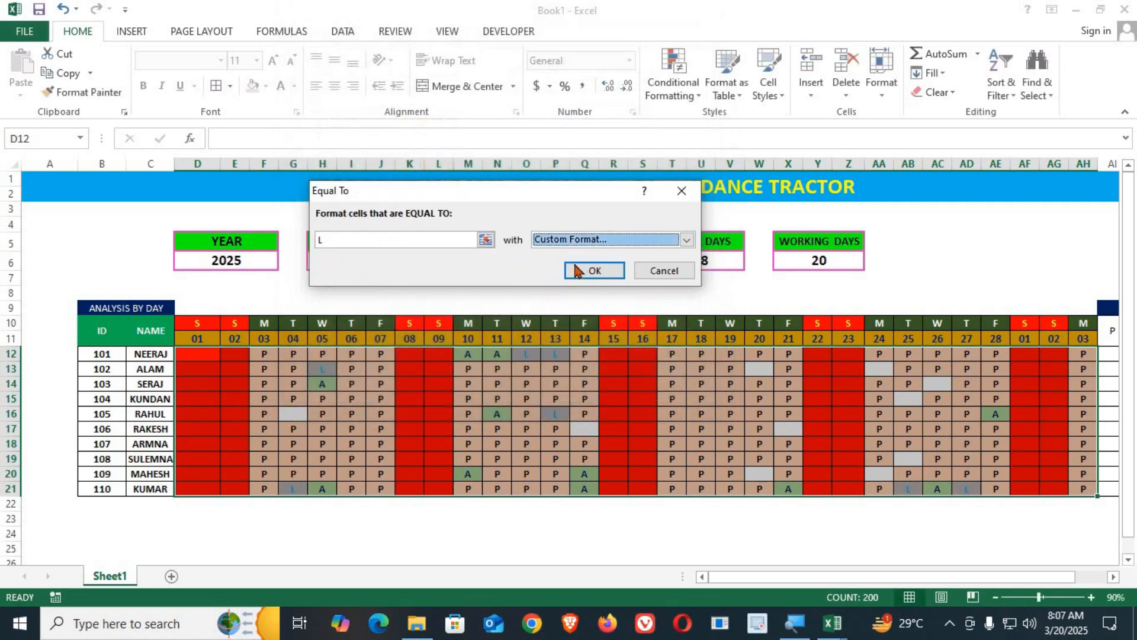
{"action": "left_click", "coordinate": [594, 270]}
{"action": "left_click", "coordinate": [442, 398]}
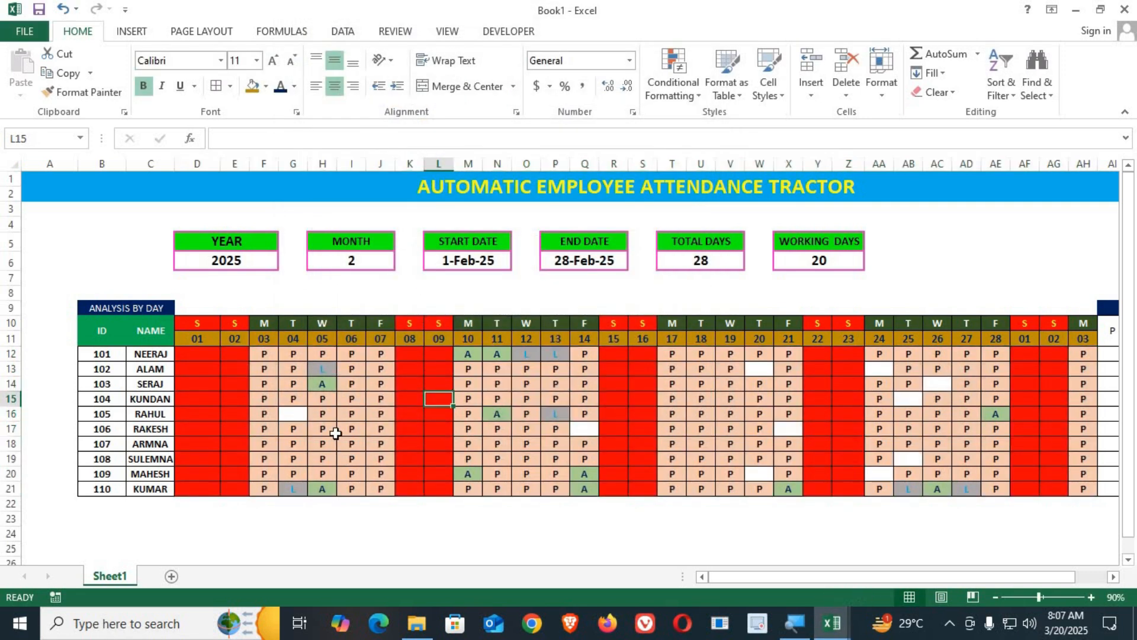
Enter P in the blank attendance cells G16 and Q17.
{"action": "left_click", "coordinate": [299, 418]}
{"action": "type", "text": "P"}
{"action": "key", "text": "Right"}
{"action": "key", "text": "Right"}
{"action": "key", "text": "Right"}
{"action": "key", "text": "Right"}
{"action": "key", "text": "Right"}
{"action": "key", "text": "Right"}
{"action": "key", "text": "Right"}
{"action": "key", "text": "Right"}
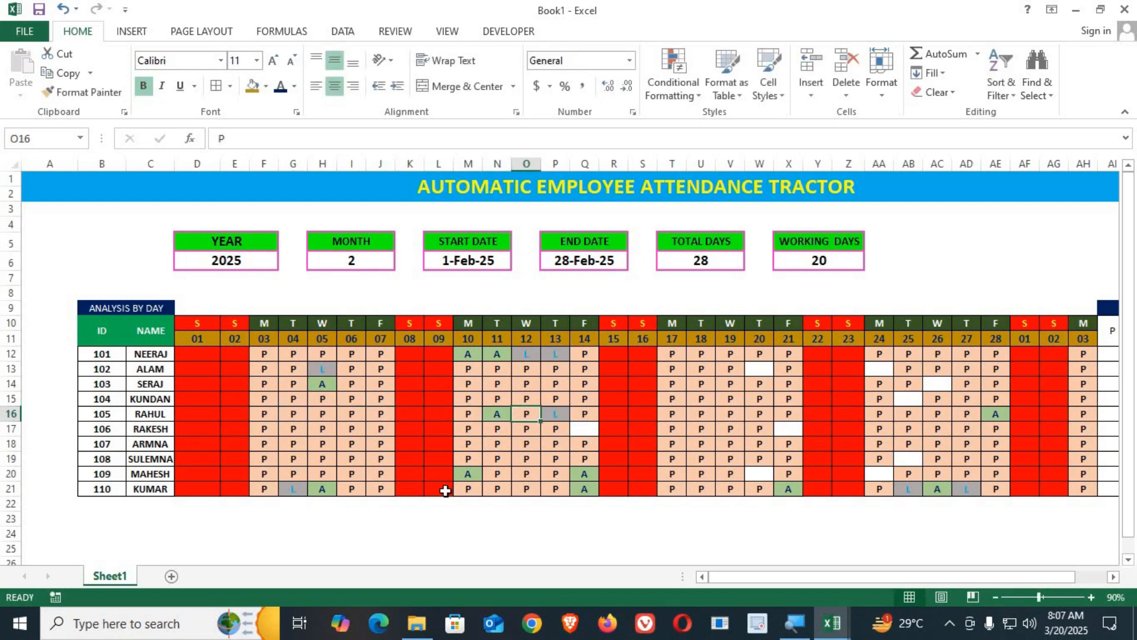
{"action": "key", "text": "Right"}
{"action": "key", "text": "Right"}
{"action": "key", "text": "Down"}
{"action": "type", "text": "P"}
Enter P in the blank attendance cells X17 and W13.
{"action": "key", "text": "Right"}
{"action": "key", "text": "Right"}
{"action": "key", "text": "Right"}
{"action": "key", "text": "Right"}
{"action": "key", "text": "Right"}
{"action": "key", "text": "Right"}
{"action": "key", "text": "Right"}
{"action": "type", "text": "P"}
{"action": "key", "text": "Up"}
{"action": "key", "text": "Up"}
{"action": "key", "text": "Up"}
{"action": "key", "text": "Up"}
{"action": "key", "text": "Left"}
{"action": "type", "text": "P"}
Enter P in the blank attendance cells AA13, AB15 and AC14.
{"action": "key", "text": "Right"}
{"action": "key", "text": "Right"}
{"action": "key", "text": "Right"}
{"action": "key", "text": "Right"}
{"action": "type", "text": "P"}
{"action": "key", "text": "Right"}
{"action": "key", "text": "Down"}
{"action": "key", "text": "Down"}
{"action": "type", "text": "P"}
{"action": "key", "text": "Right"}
{"action": "key", "text": "Up"}
{"action": "type", "text": "P"}
Enter P in the remaining blank attendance cells AB19, AA20 and W20.
{"action": "key", "text": "Down"}
{"action": "key", "text": "Down"}
{"action": "key", "text": "Down"}
{"action": "key", "text": "Down"}
{"action": "key", "text": "Down"}
{"action": "key", "text": "Left"}
{"action": "type", "text": "P"}
{"action": "key", "text": "Left"}
{"action": "key", "text": "Down"}
{"action": "type", "text": "P"}
{"action": "key", "text": "Left"}
{"action": "key", "text": "Left"}
{"action": "key", "text": "Left"}
{"action": "key", "text": "Left"}
{"action": "type", "text": "P"}
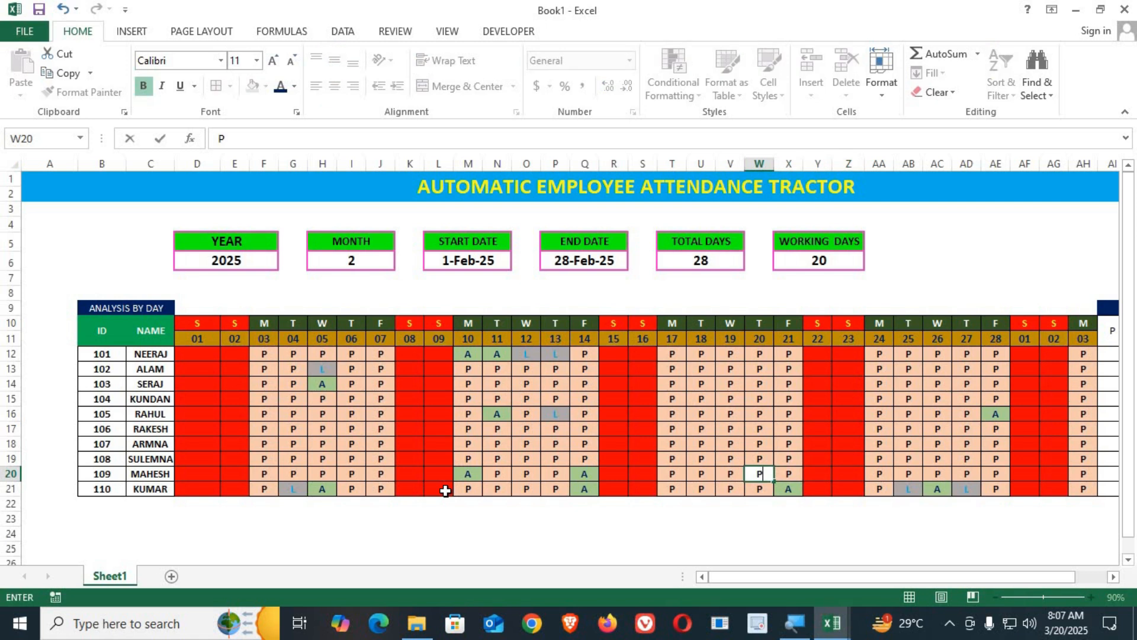
{"action": "key", "text": "Left"}
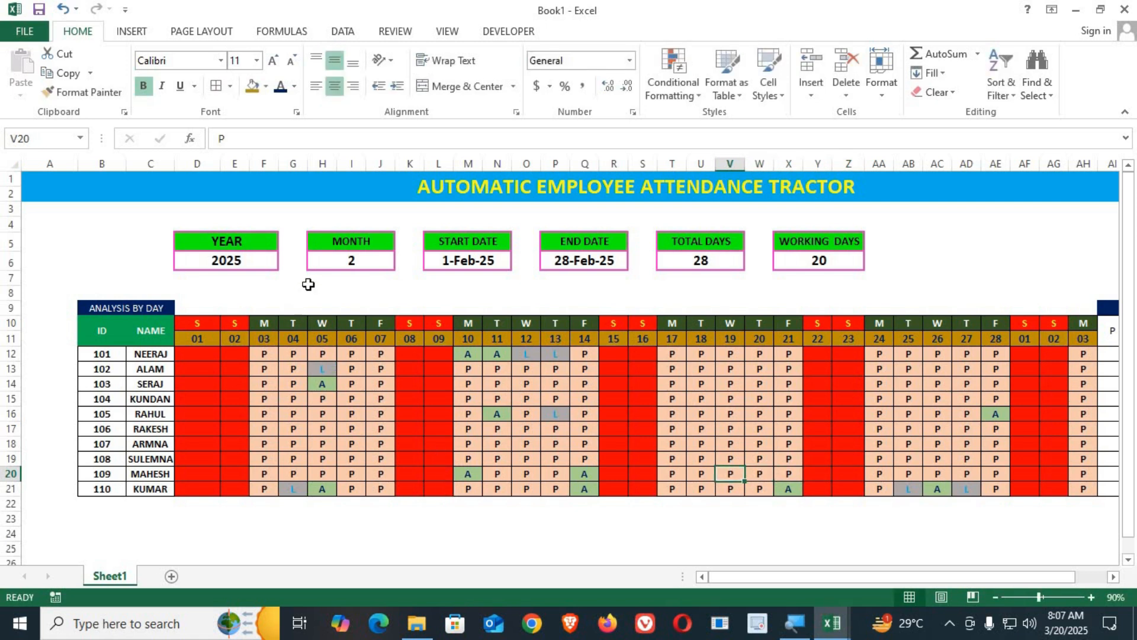
Set the tracker's month to 1 to test how the attendance grid responds to January.
{"action": "left_click", "coordinate": [332, 266]}
{"action": "type", "text": "1"}
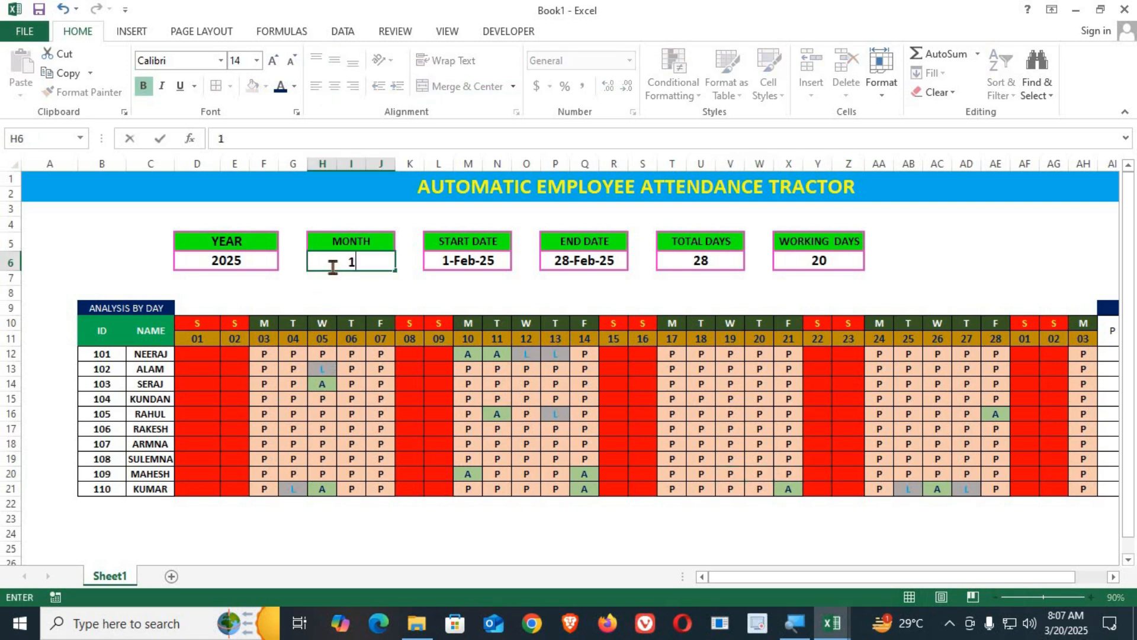
{"action": "key", "text": "Return"}
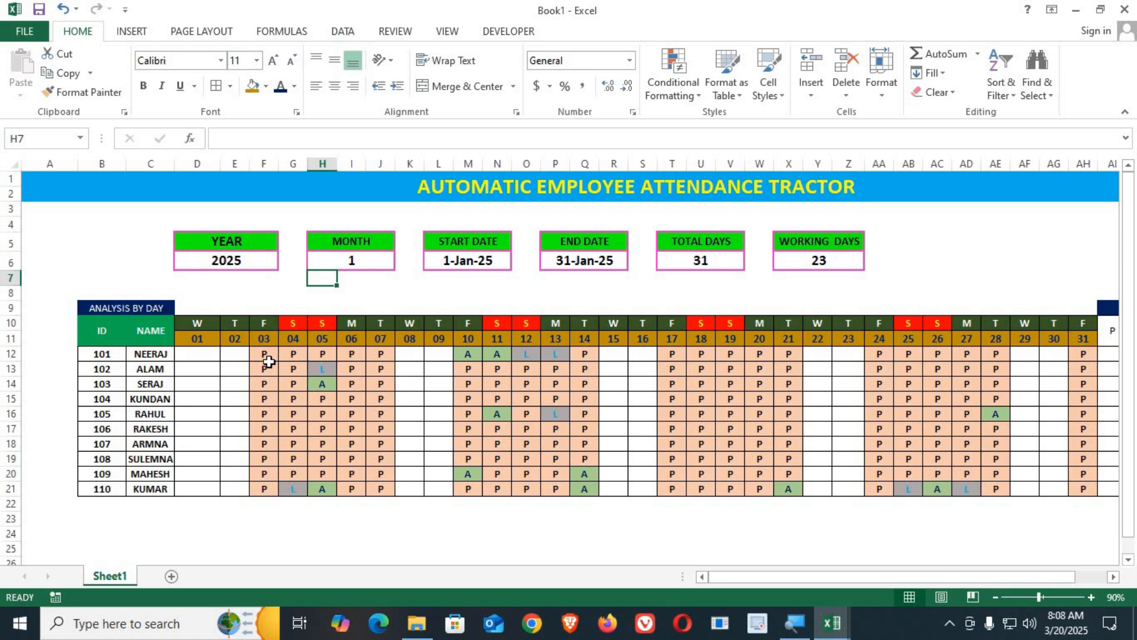
{"action": "left_click", "coordinate": [368, 264]}
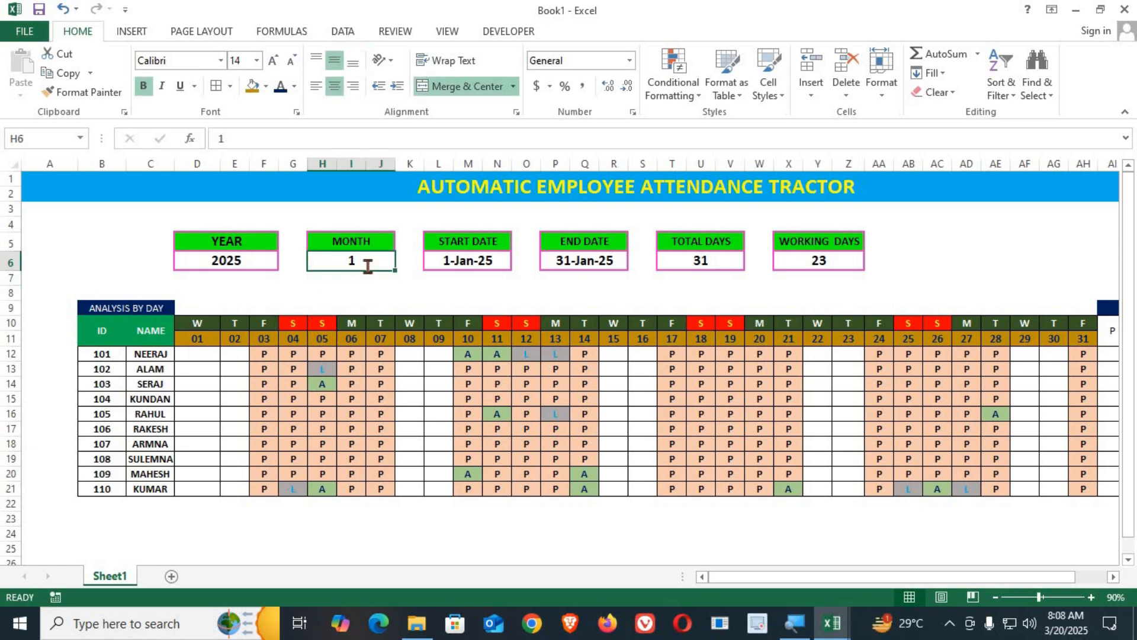
{"action": "type", "text": "2"}
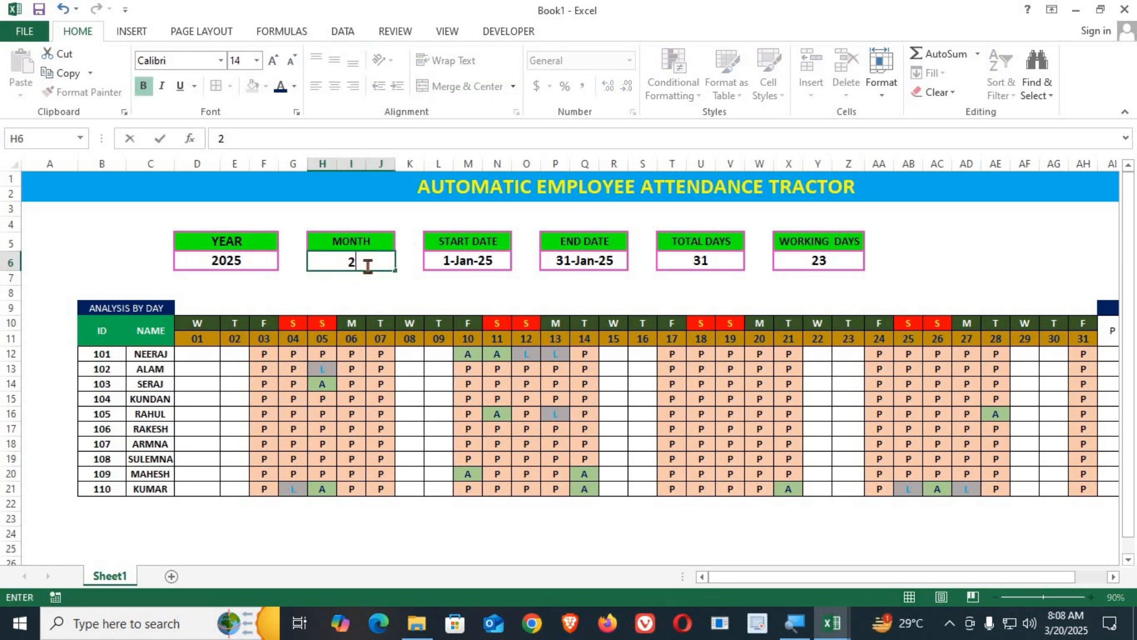
{"action": "type", "text": "1"}
{"action": "key", "text": "Return"}
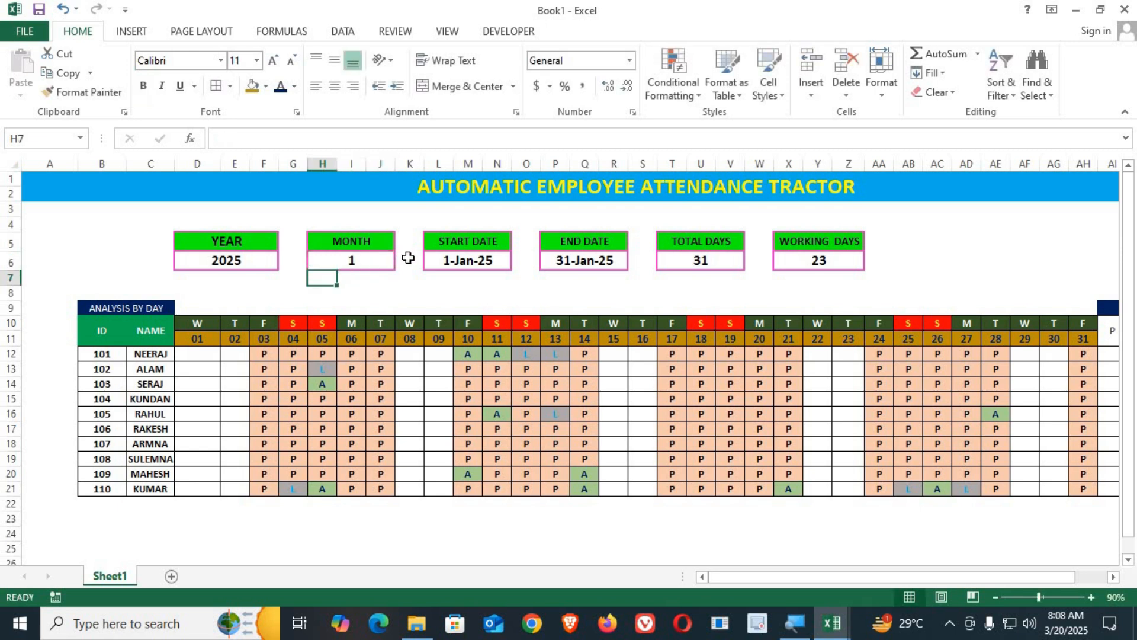
Set the tracker's month back to 2.
{"action": "left_click", "coordinate": [350, 263]}
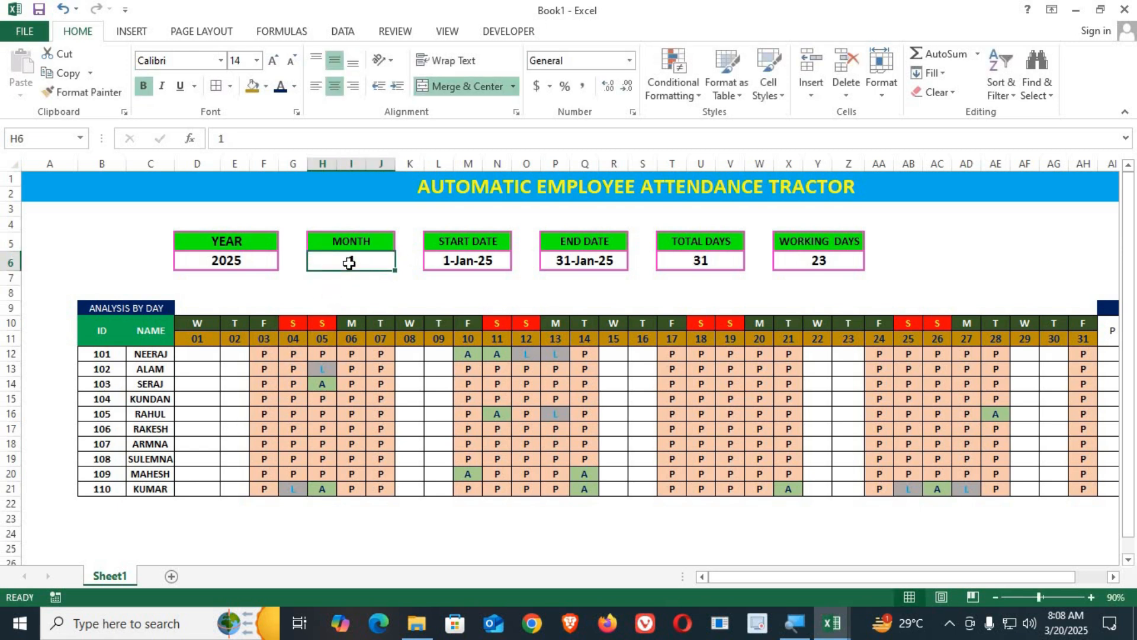
{"action": "type", "text": "2"}
{"action": "key", "text": "Return"}
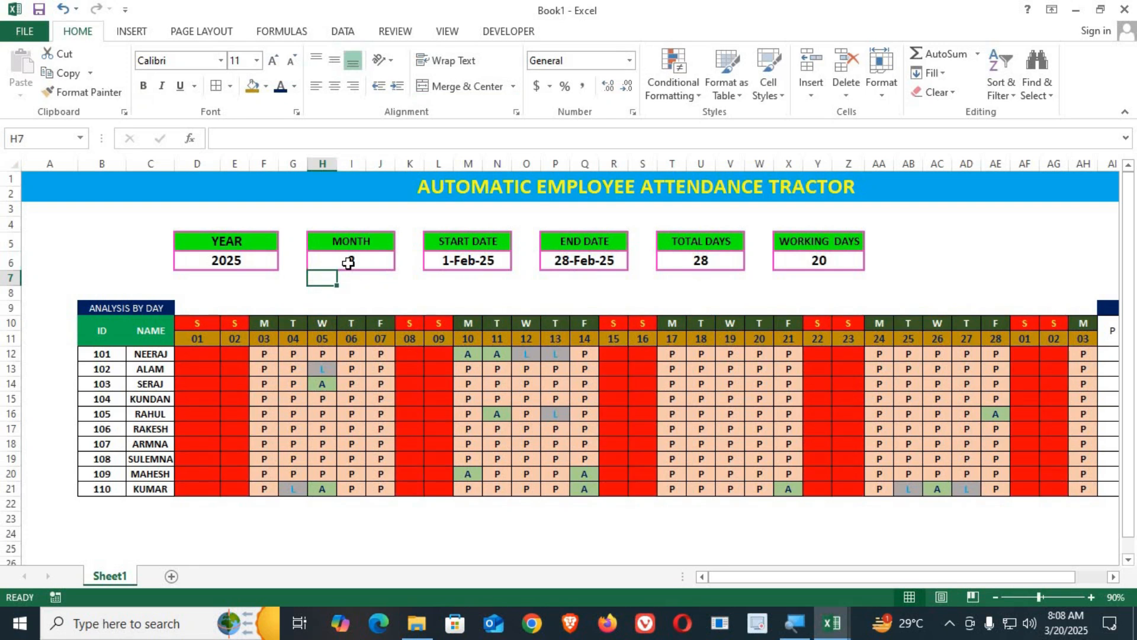
Set the tracker's month to 1.
{"action": "left_click", "coordinate": [209, 355]}
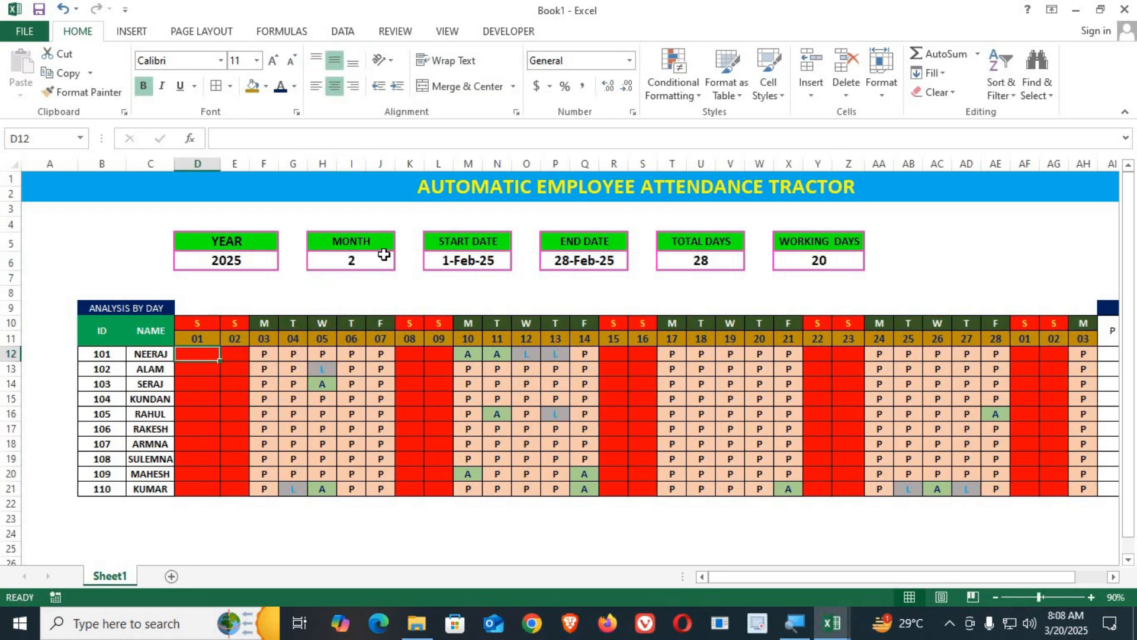
{"action": "left_click", "coordinate": [384, 255]}
{"action": "type", "text": "1"}
{"action": "key", "text": "Return"}
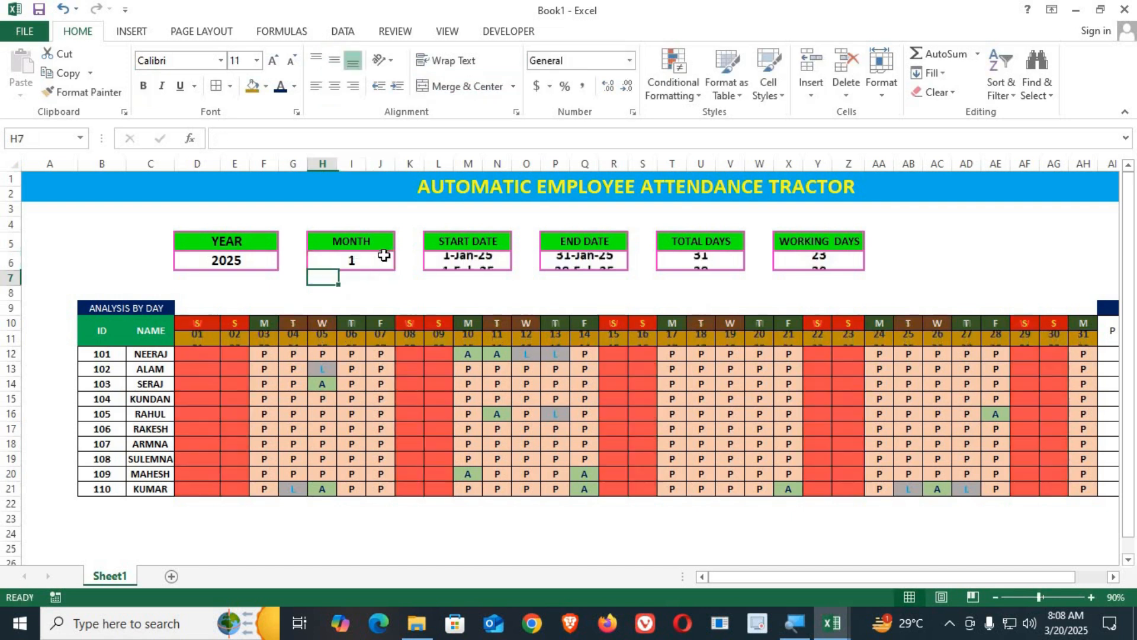
Copy the attendance marks in G12:H21 into the blank days 01 and 02, D12:E21.
{"action": "left_click", "coordinate": [293, 355]}
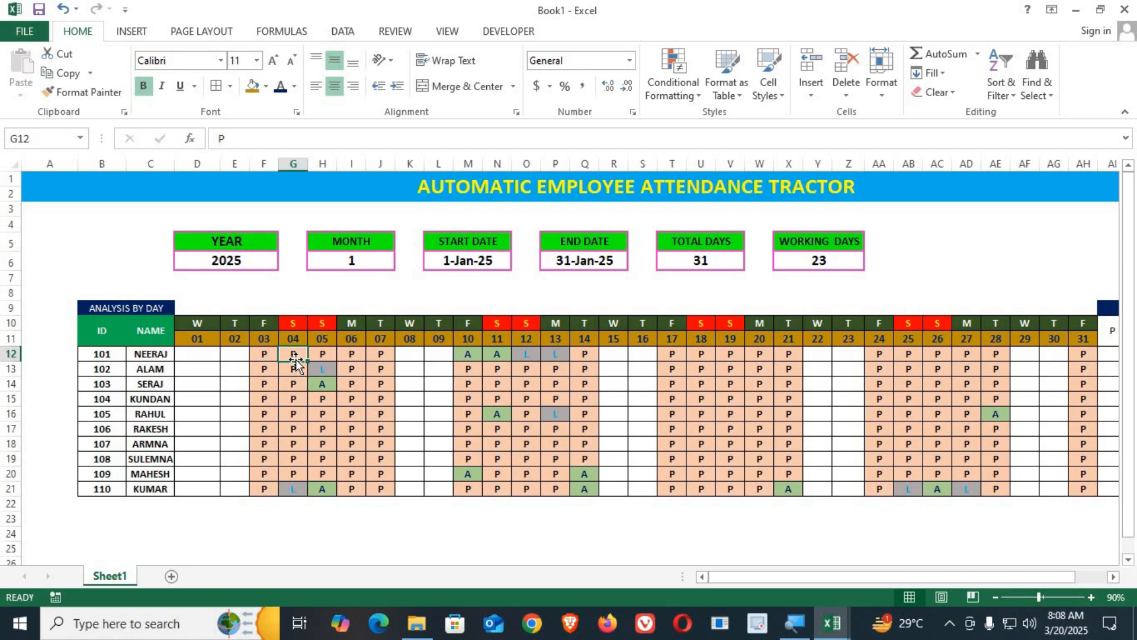
{"action": "left_click_drag", "start_coordinate": [310, 366], "coordinate": [332, 491]}
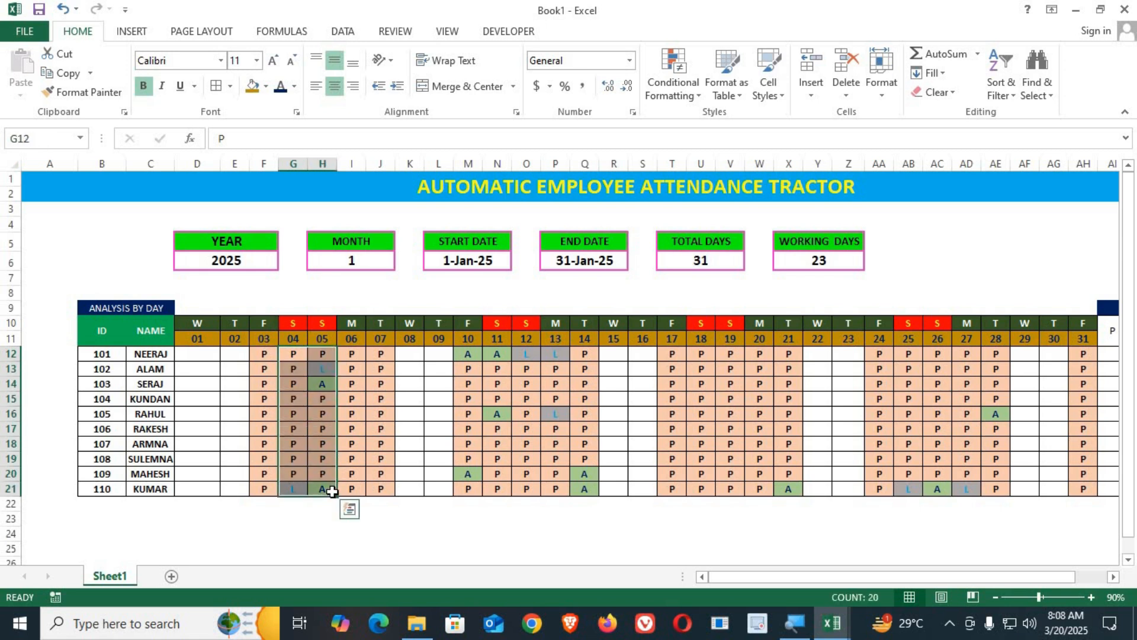
{"action": "key", "text": "ctrl+c"}
{"action": "left_click_drag", "start_coordinate": [200, 356], "coordinate": [238, 487]}
{"action": "key", "text": "ctrl+v"}
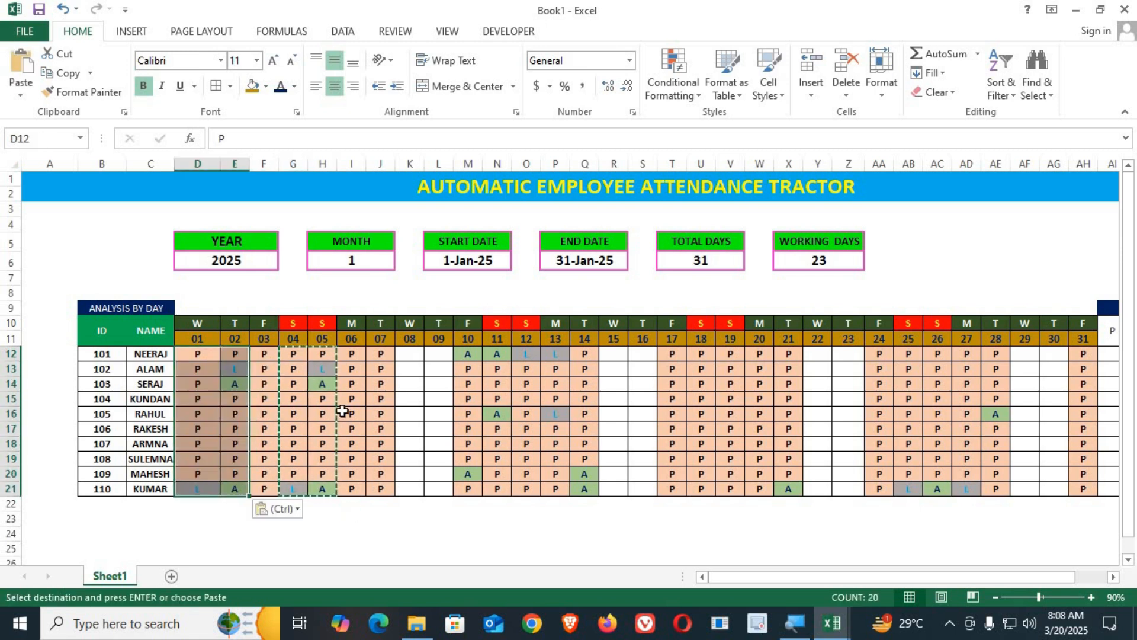
Paste the copied marks into the remaining blank weekday ranges K12:L21, R12:S21, Y12:Z21 and AF12:AG21.
{"action": "left_click_drag", "start_coordinate": [298, 353], "coordinate": [329, 489]}
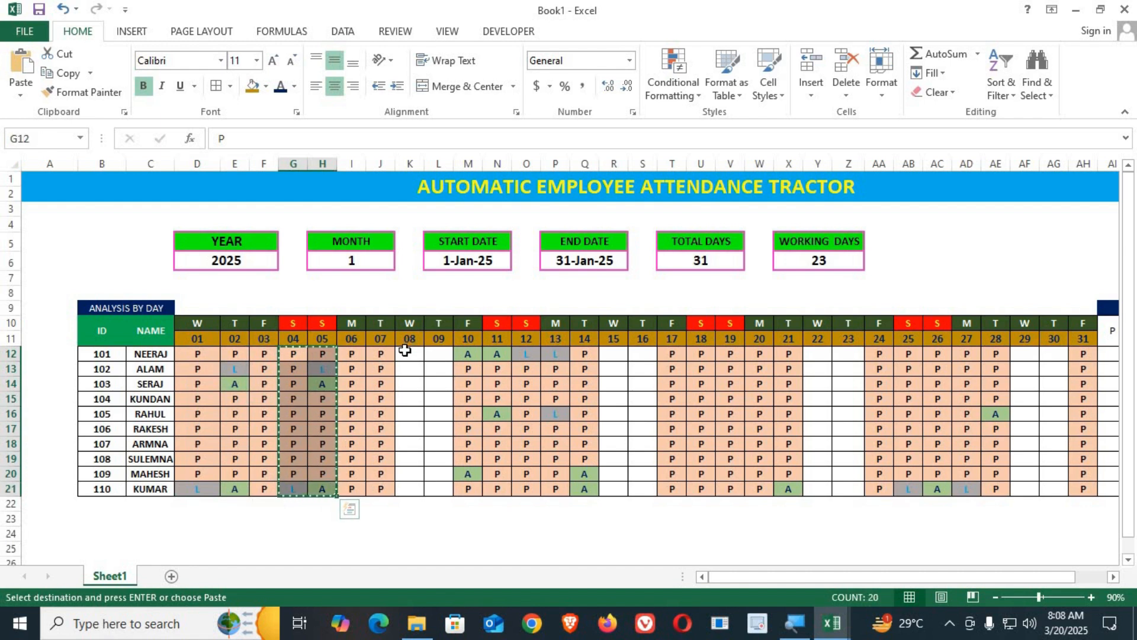
{"action": "left_click_drag", "start_coordinate": [409, 353], "coordinate": [439, 486]}
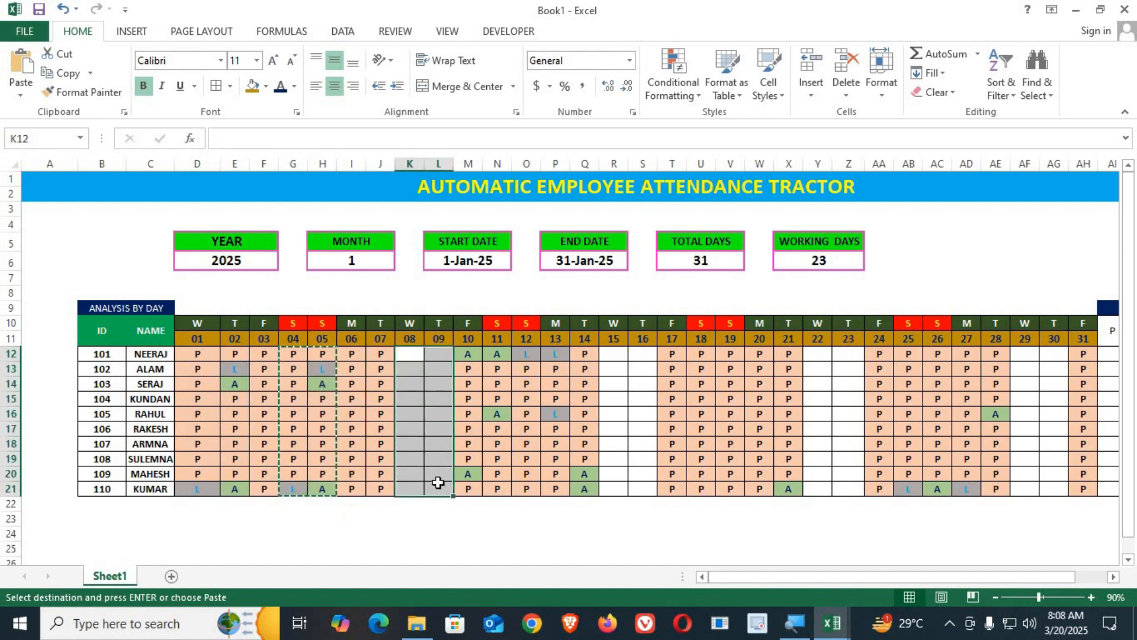
{"action": "key", "text": "ctrl+v"}
{"action": "key", "text": "ctrl"}
{"action": "key", "text": "ctrl"}
{"action": "left_click_drag", "start_coordinate": [614, 353], "coordinate": [652, 485]}
{"action": "key", "text": "ctrl+v"}
{"action": "left_click_drag", "start_coordinate": [821, 358], "coordinate": [850, 485]}
{"action": "key", "text": "ctrl+v"}
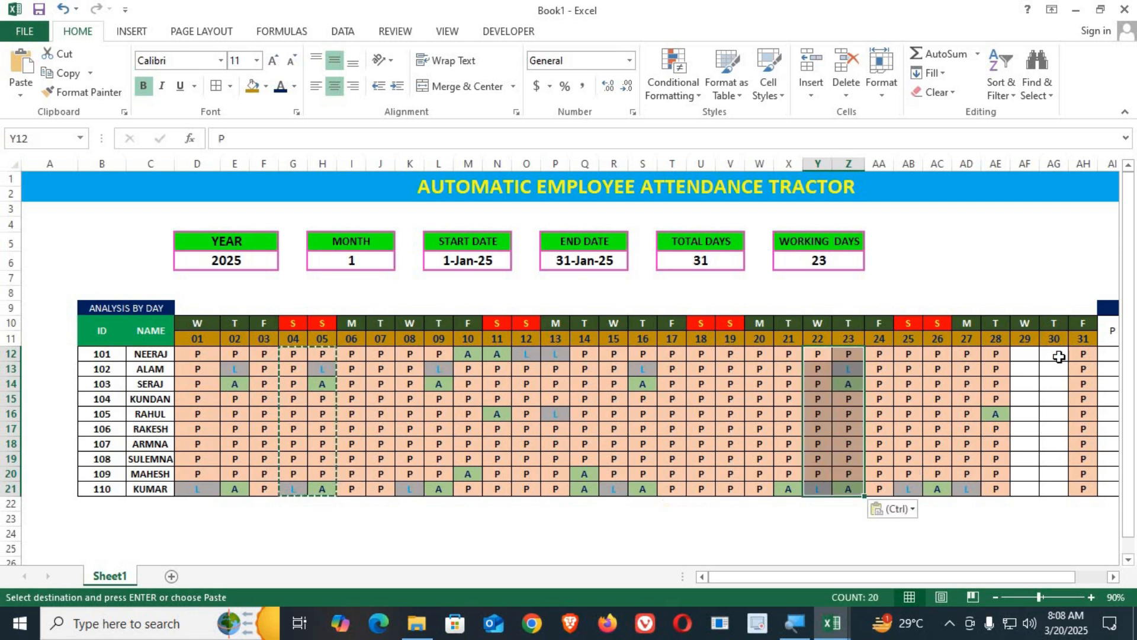
{"action": "left_click_drag", "start_coordinate": [1032, 352], "coordinate": [1044, 481]}
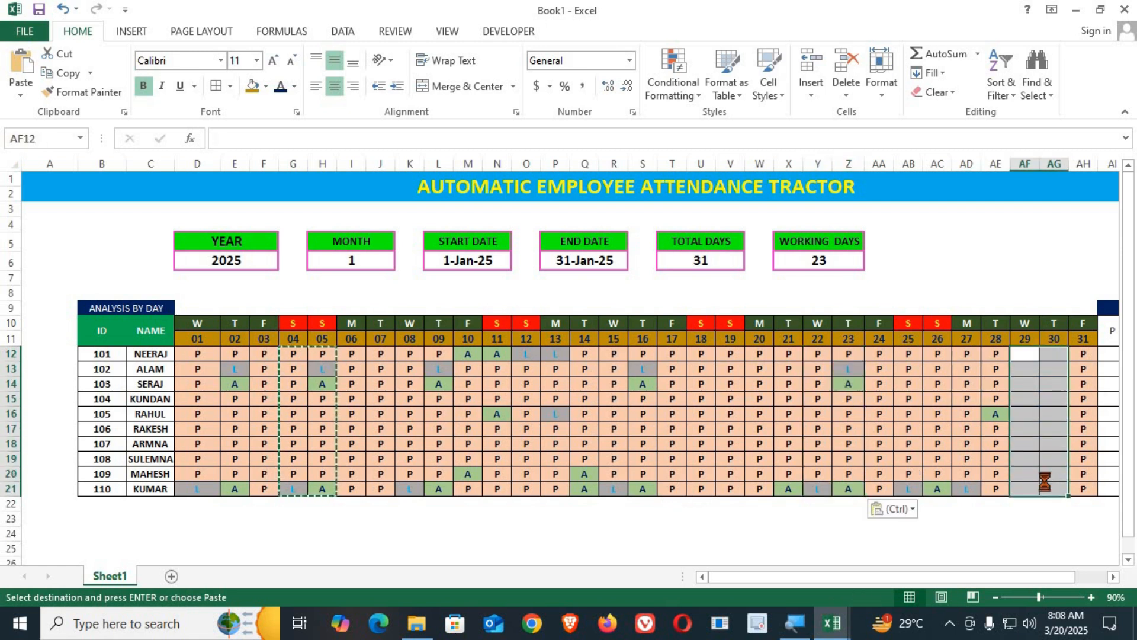
{"action": "key", "text": "ctrl+v"}
Clear the marks from the weekend ranges G12:H21, N12:O21, U12:V21 and AB12:AC21.
{"action": "left_click_drag", "start_coordinate": [294, 354], "coordinate": [337, 489]}
{"action": "key", "text": "Delete"}
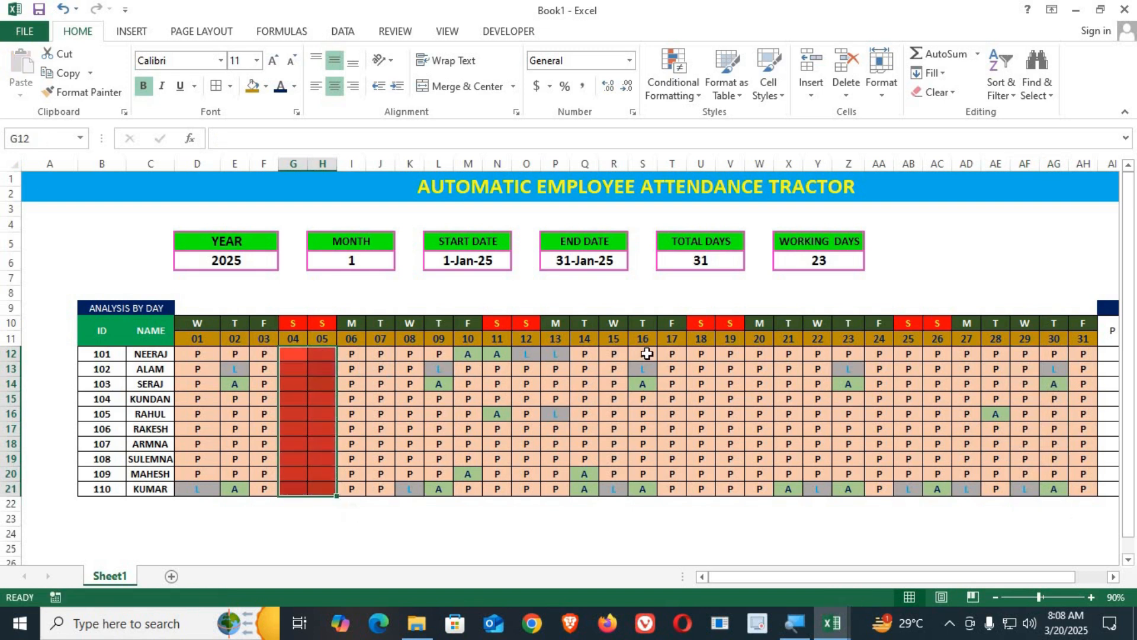
{"action": "left_click_drag", "start_coordinate": [498, 354], "coordinate": [526, 489]}
{"action": "key", "text": "Delete"}
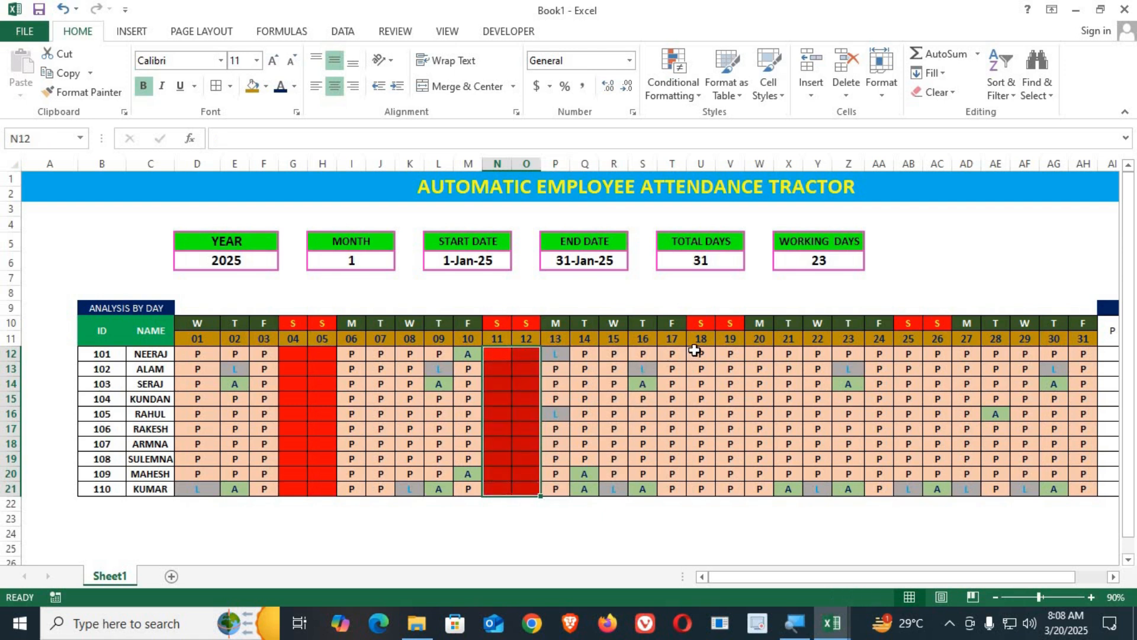
{"action": "left_click_drag", "start_coordinate": [699, 353], "coordinate": [735, 489]}
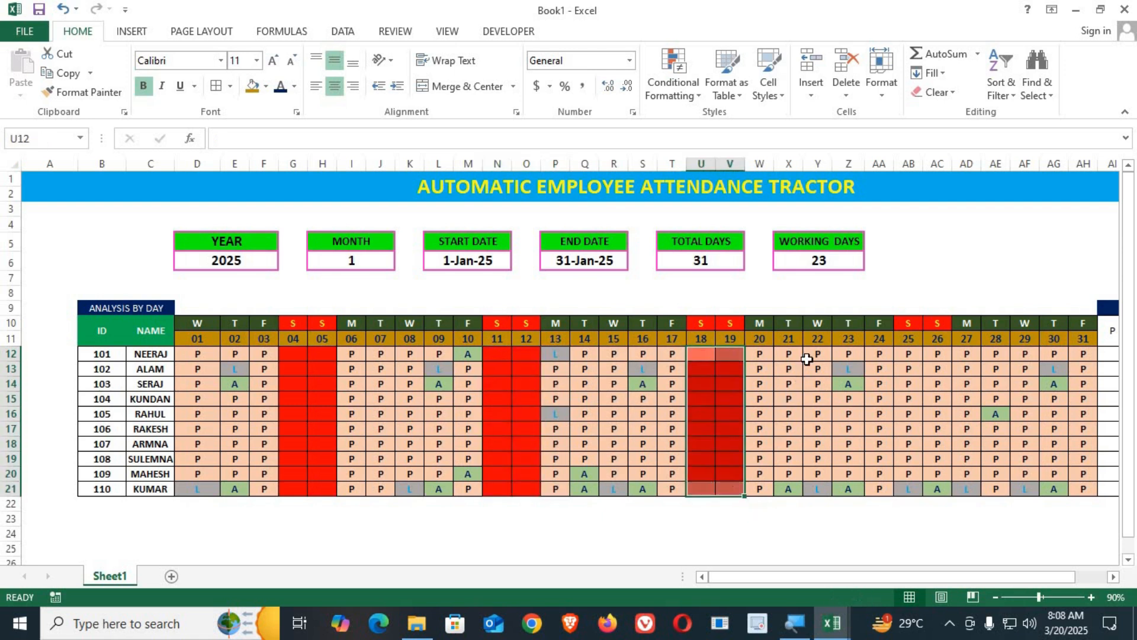
{"action": "left_click_drag", "start_coordinate": [912, 353], "coordinate": [942, 490]}
{"action": "left_click", "coordinate": [766, 533]}
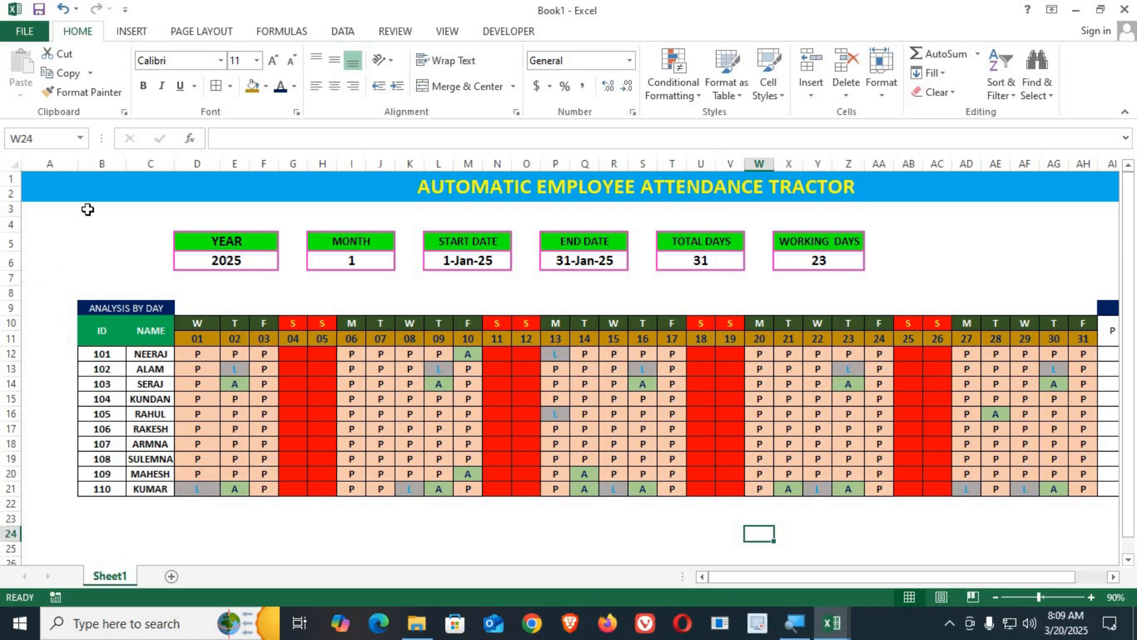
Widen column A slightly.
{"action": "left_click_drag", "start_coordinate": [80, 167], "coordinate": [93, 167]}
{"action": "left_click", "coordinate": [72, 296]}
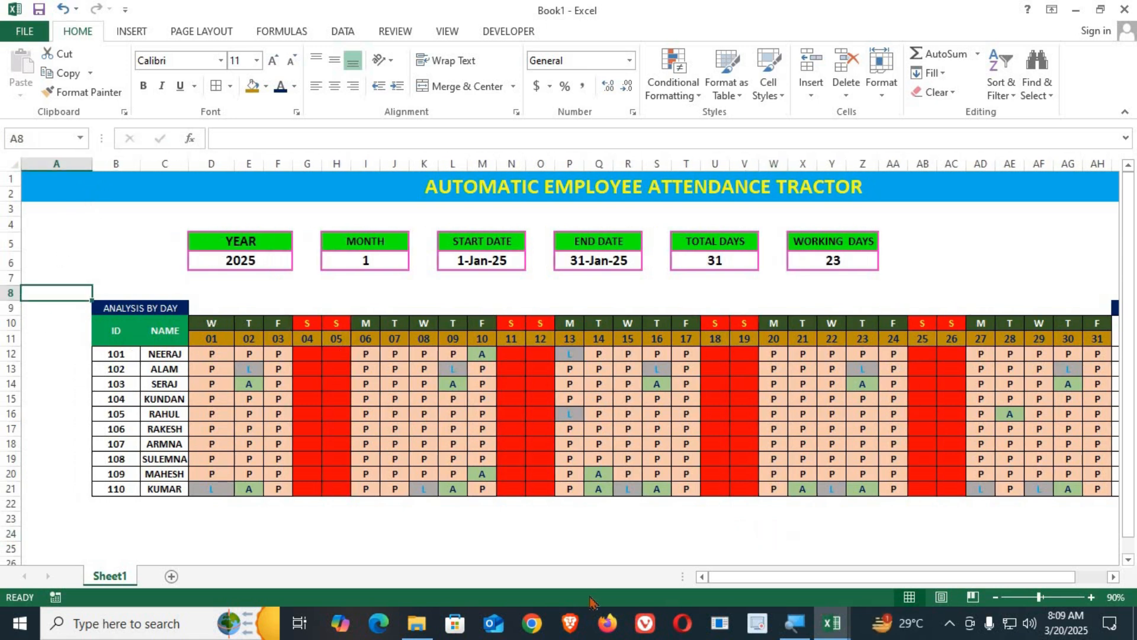
Make the P, A and L headings under ANALYSIS BY NAME bold with a light gold fill.
{"action": "left_click_drag", "start_coordinate": [776, 582], "coordinate": [853, 584]}
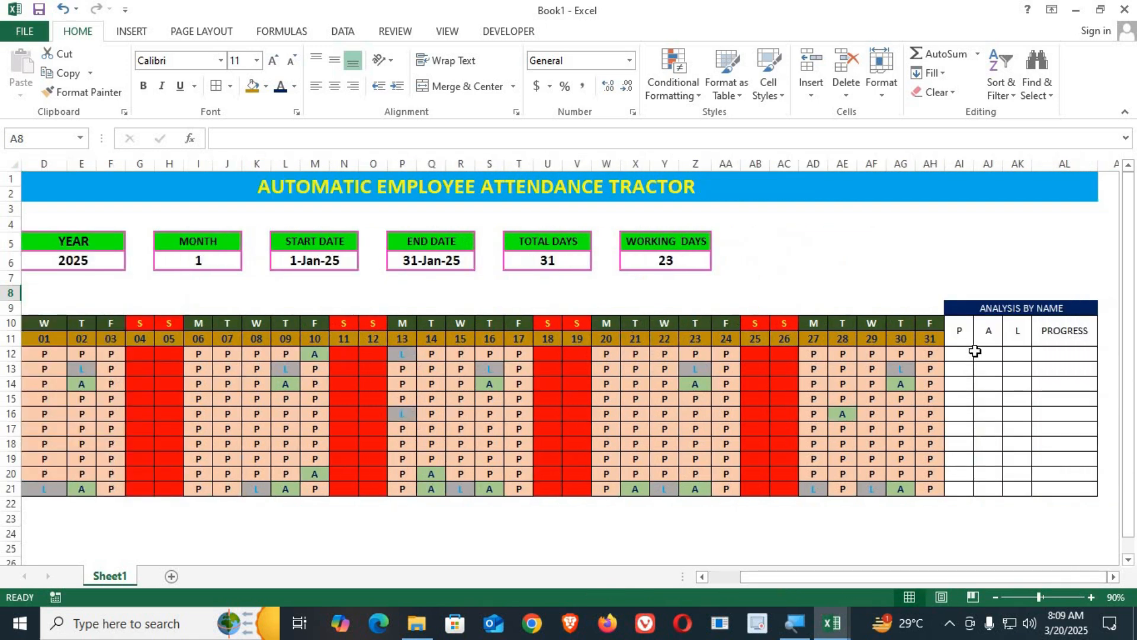
{"action": "left_click", "coordinate": [970, 355]}
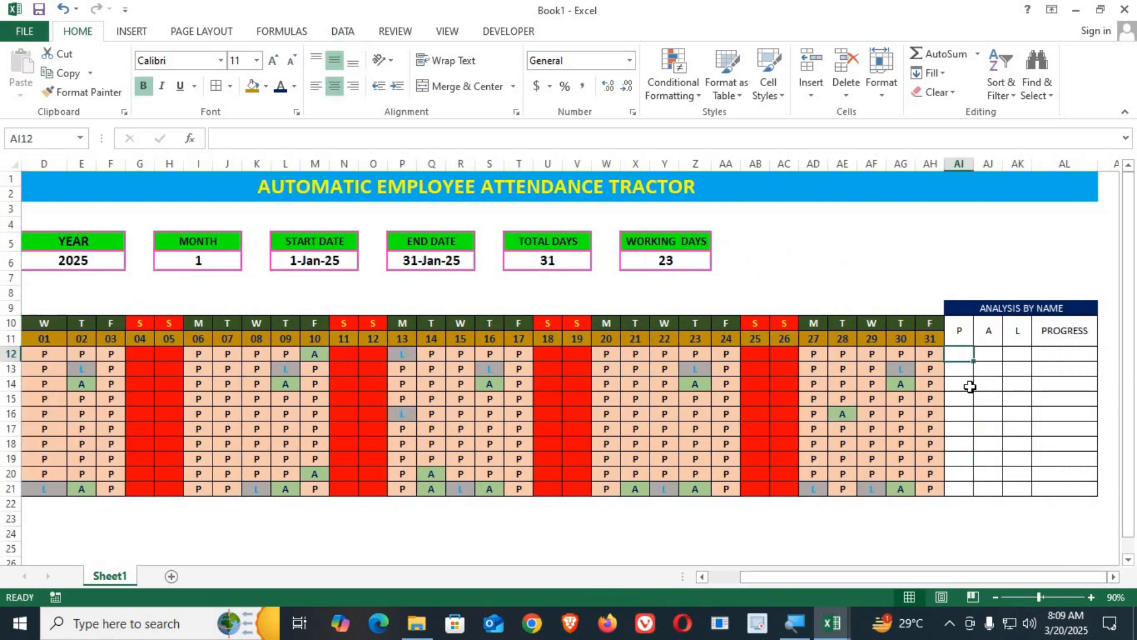
{"action": "left_click_drag", "start_coordinate": [963, 339], "coordinate": [1019, 335]}
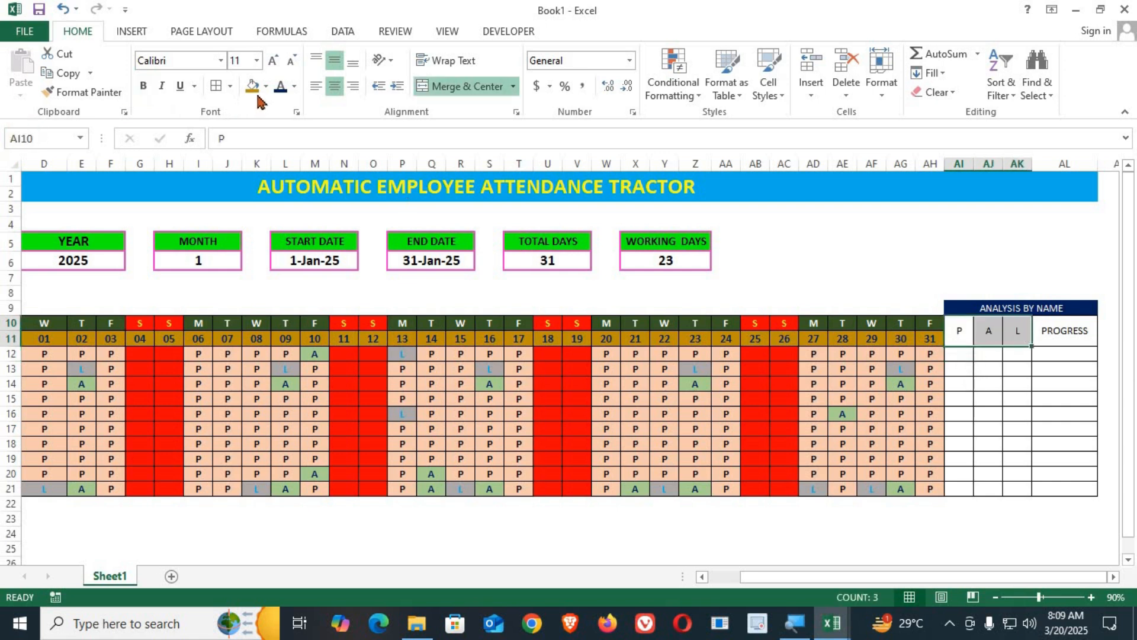
{"action": "left_click", "coordinate": [252, 86]}
{"action": "left_click", "coordinate": [144, 90]}
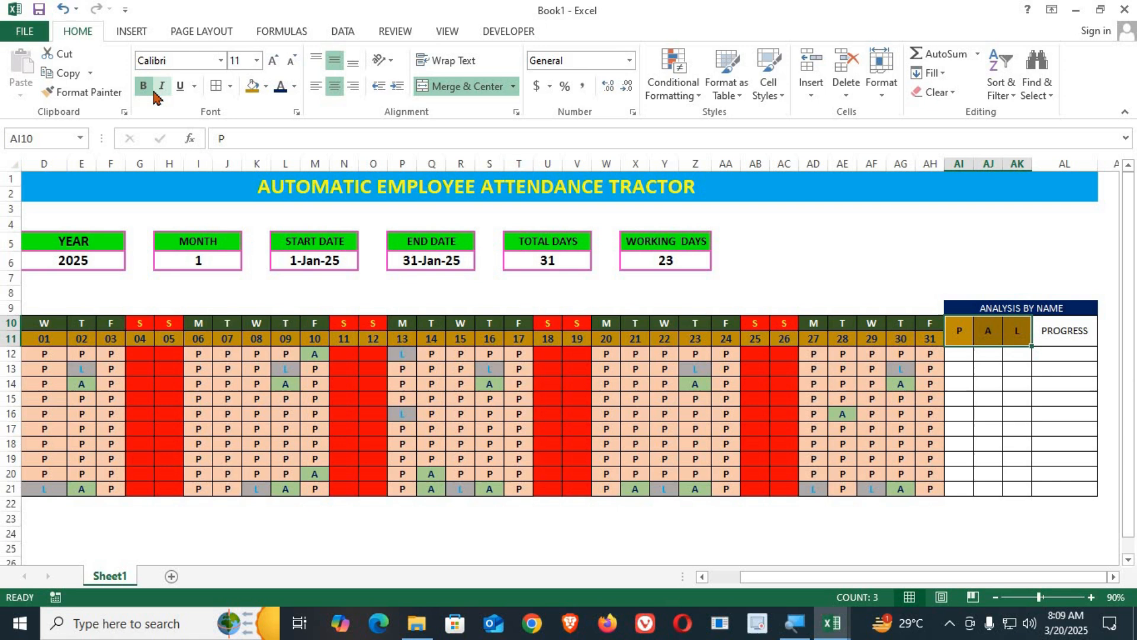
{"action": "left_click", "coordinate": [266, 87]}
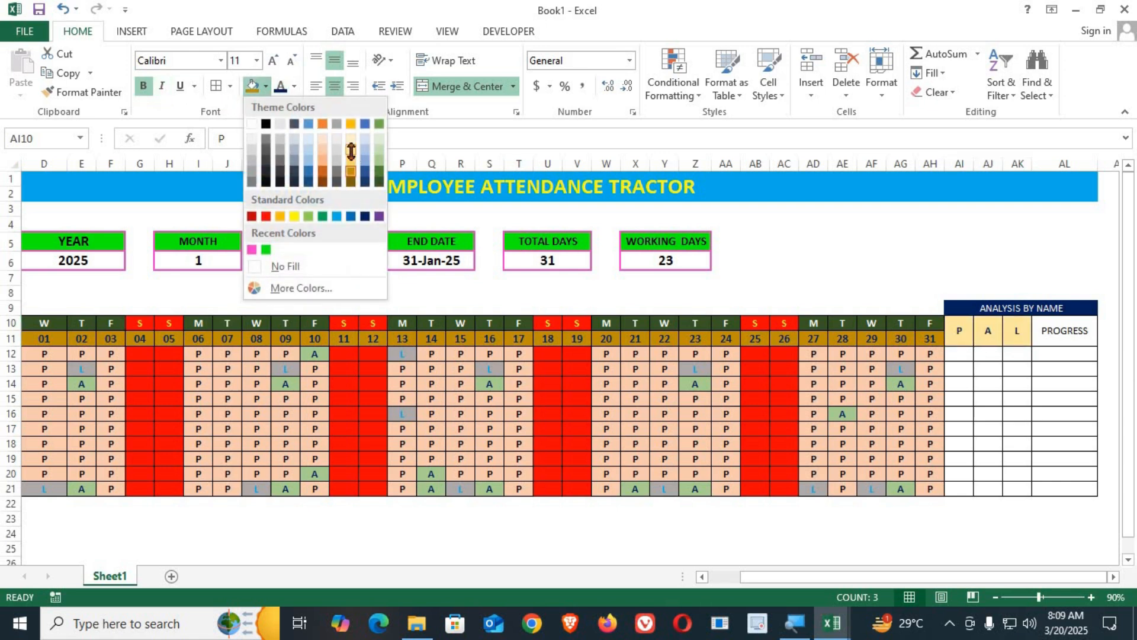
{"action": "left_click", "coordinate": [351, 152]}
Count the first employee's present days in AI12 with =COUNTIF(D12:AH12,"P").
{"action": "left_click", "coordinate": [962, 355]}
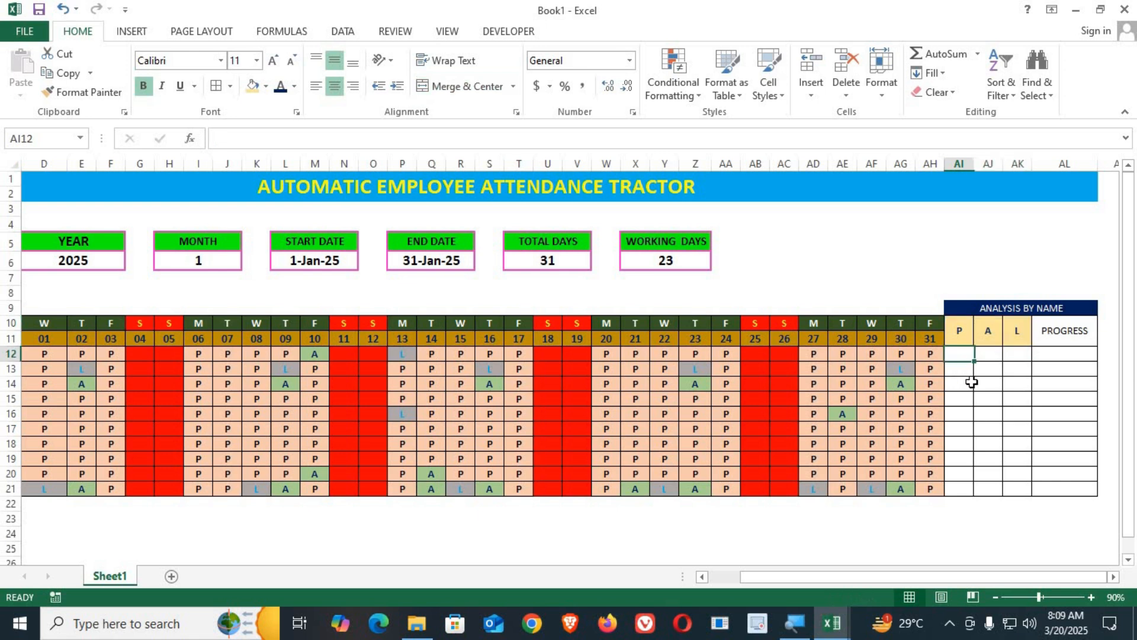
{"action": "type", "text": "=COUNT"}
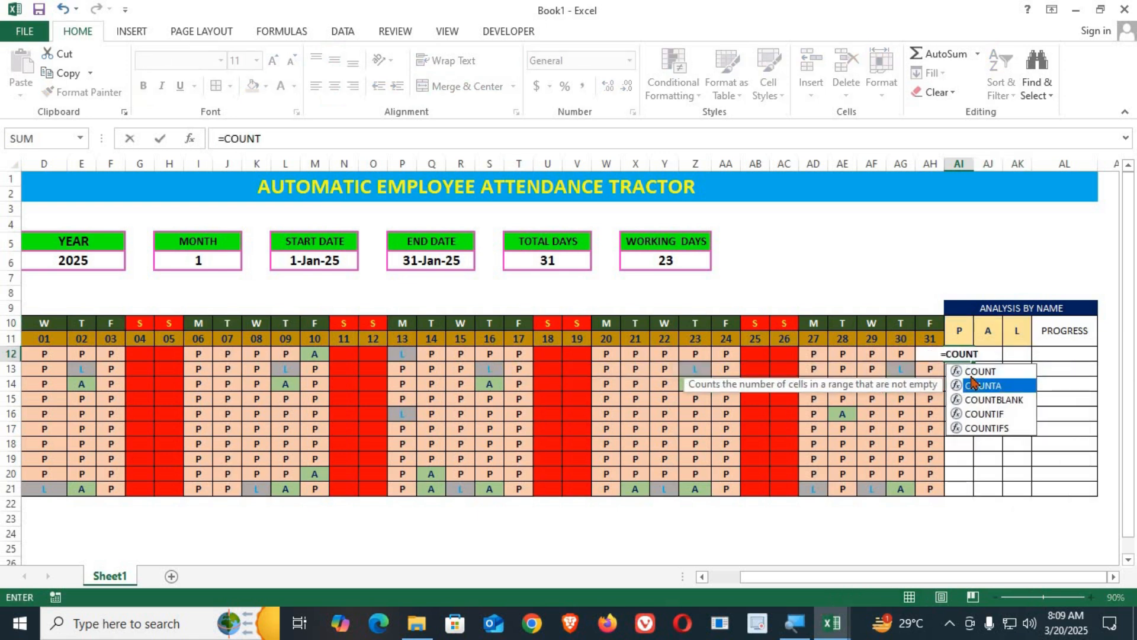
{"action": "key", "text": "Down"}
{"action": "key", "text": "Down"}
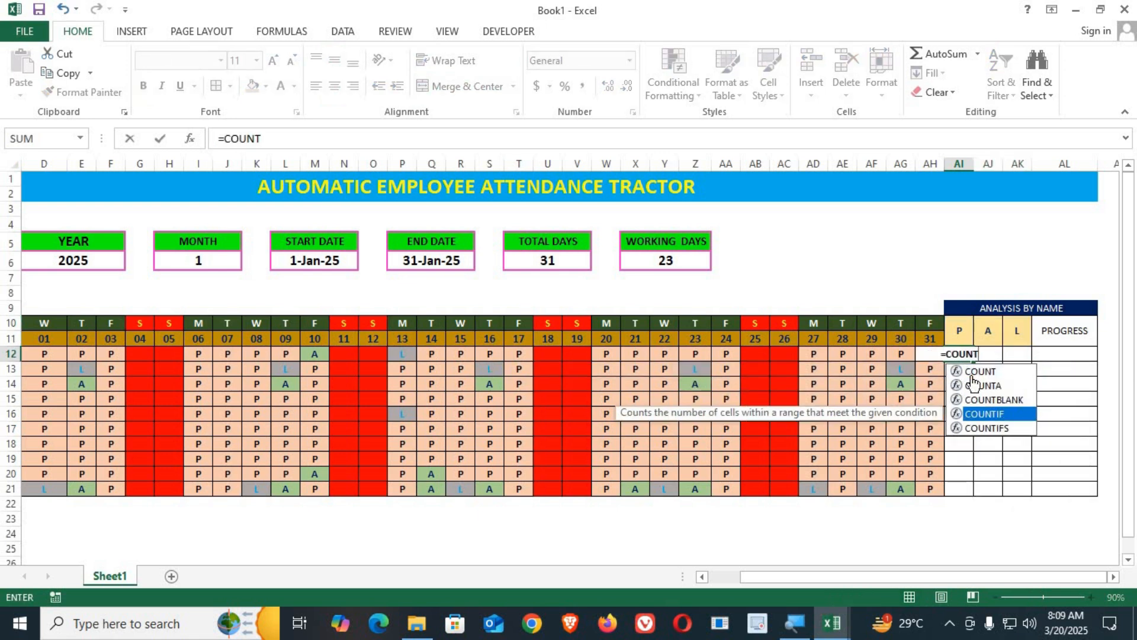
{"action": "key", "text": "Tab"}
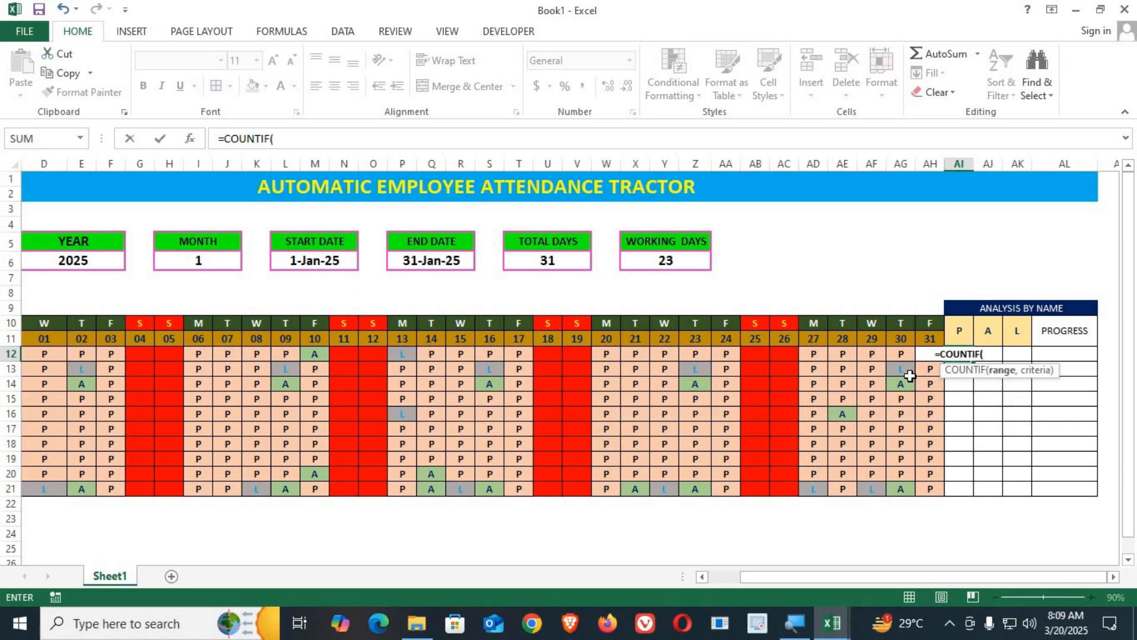
{"action": "left_click_drag", "start_coordinate": [949, 585], "coordinate": [916, 585]}
{"action": "left_click_drag", "start_coordinate": [209, 352], "coordinate": [926, 354]}
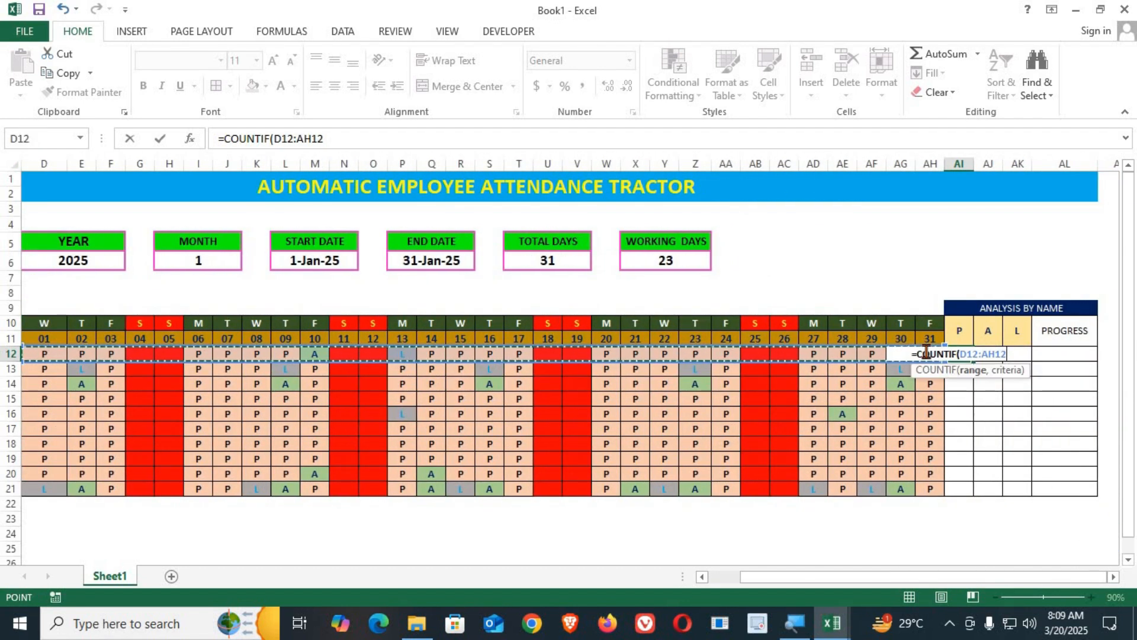
{"action": "type", "text": ",\"P\")"}
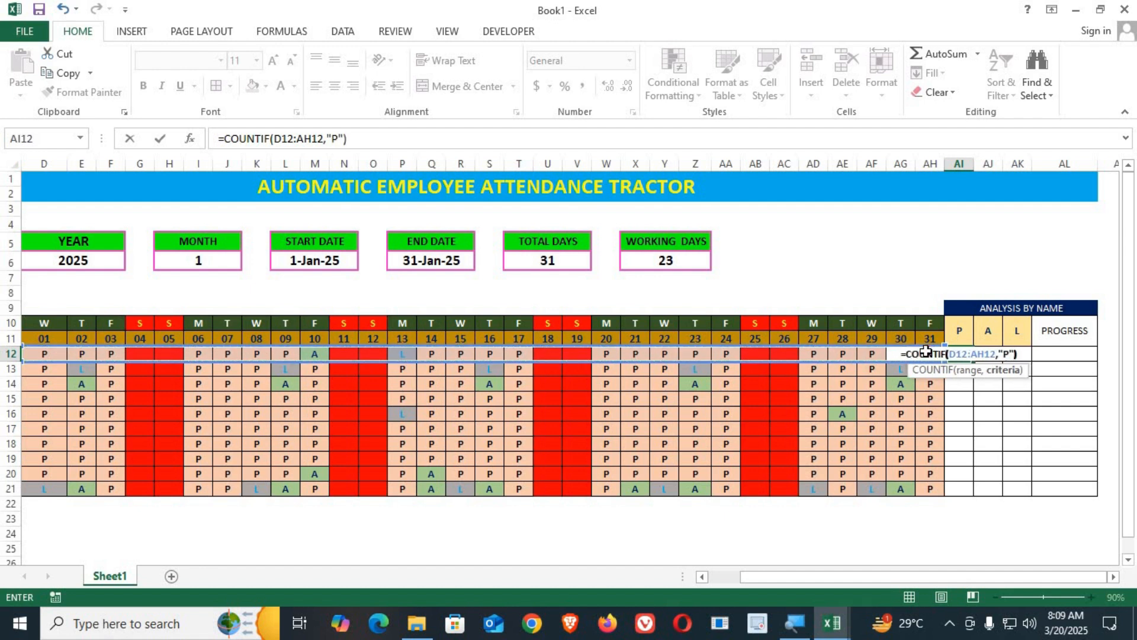
{"action": "key", "text": "Return"}
{"action": "key", "text": "Up"}
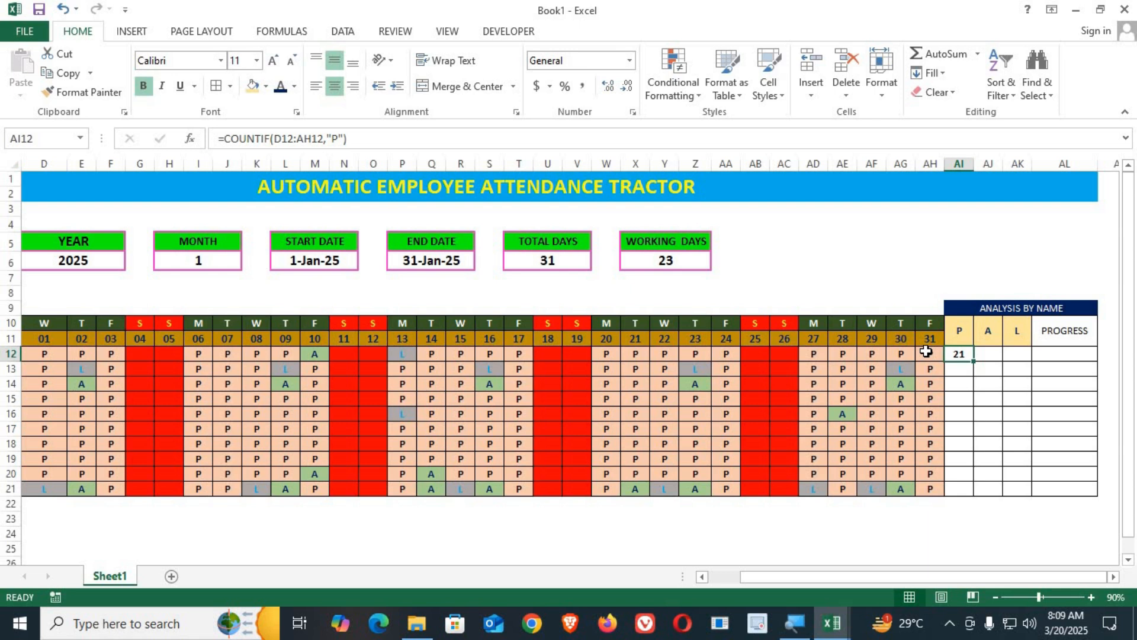
Reuse the present-days formula in AJ12 with its criterion changed to A: =COUNTIF(D12:AH12,"A").
{"action": "left_click", "coordinate": [341, 138]}
{"action": "mouse_move", "coordinate": [366, 138]}
{"action": "left_mouse_down"}
{"action": "mouse_move", "coordinate": [223, 139]}
{"action": "mouse_move", "coordinate": [379, 139]}
{"action": "left_mouse_up"}
{"action": "key", "text": "ctrl+c"}
{"action": "left_click", "coordinate": [219, 139]}
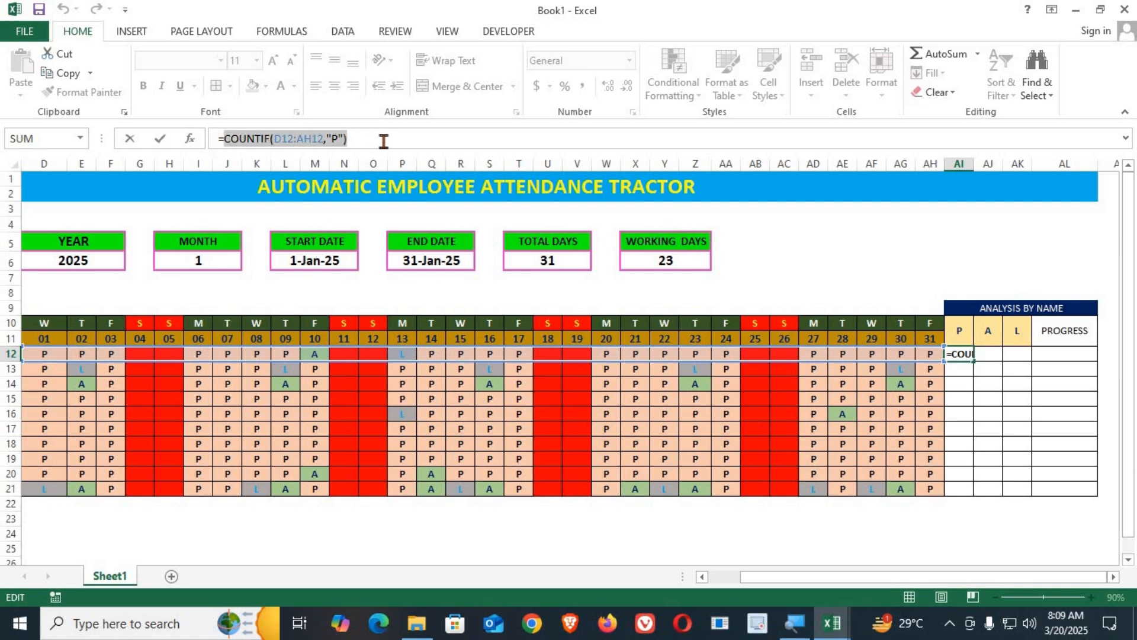
{"action": "key", "text": "Tab"}
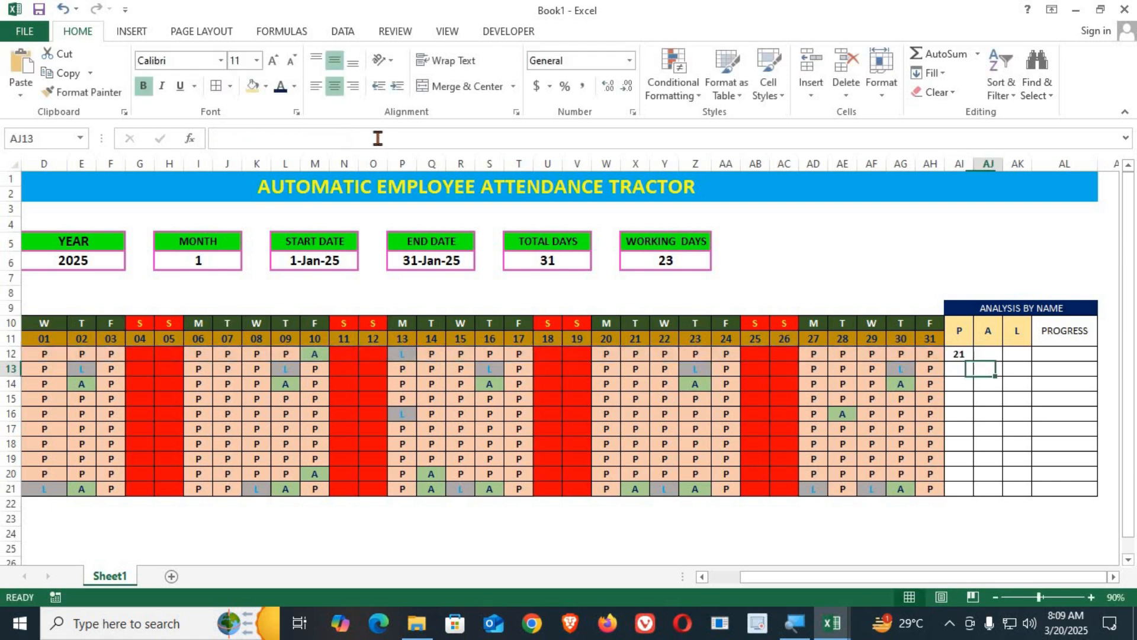
{"action": "type", "text": "="}
{"action": "key", "text": "ctrl+v"}
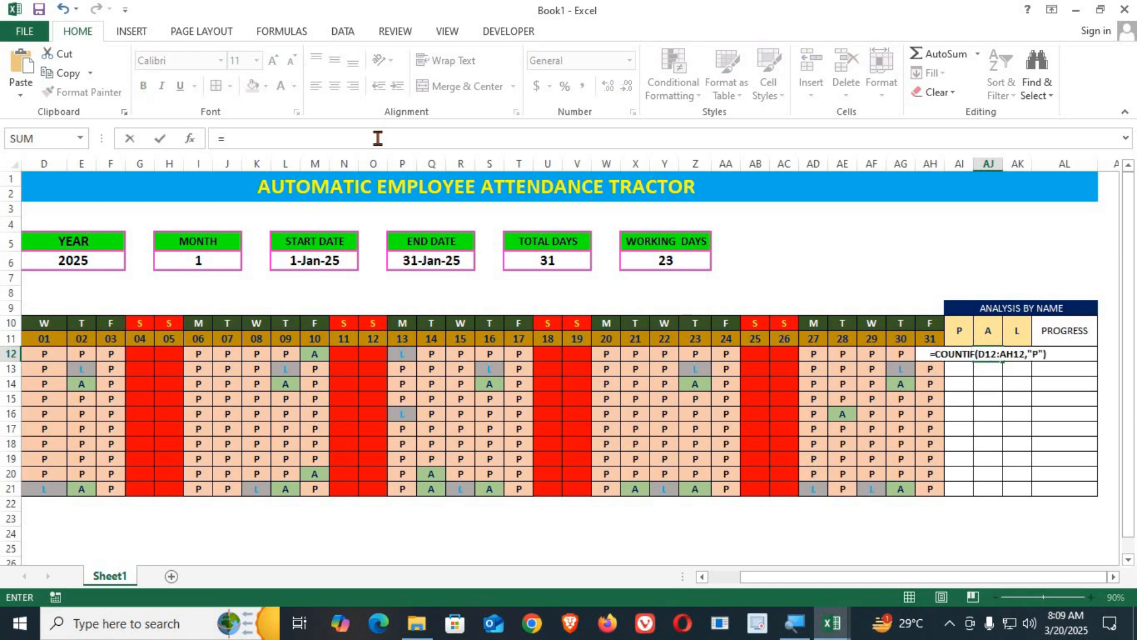
{"action": "left_click", "coordinate": [1040, 354]}
{"action": "key", "text": "BackSpace"}
{"action": "type", "text": "A"}
{"action": "key", "text": "Tab"}
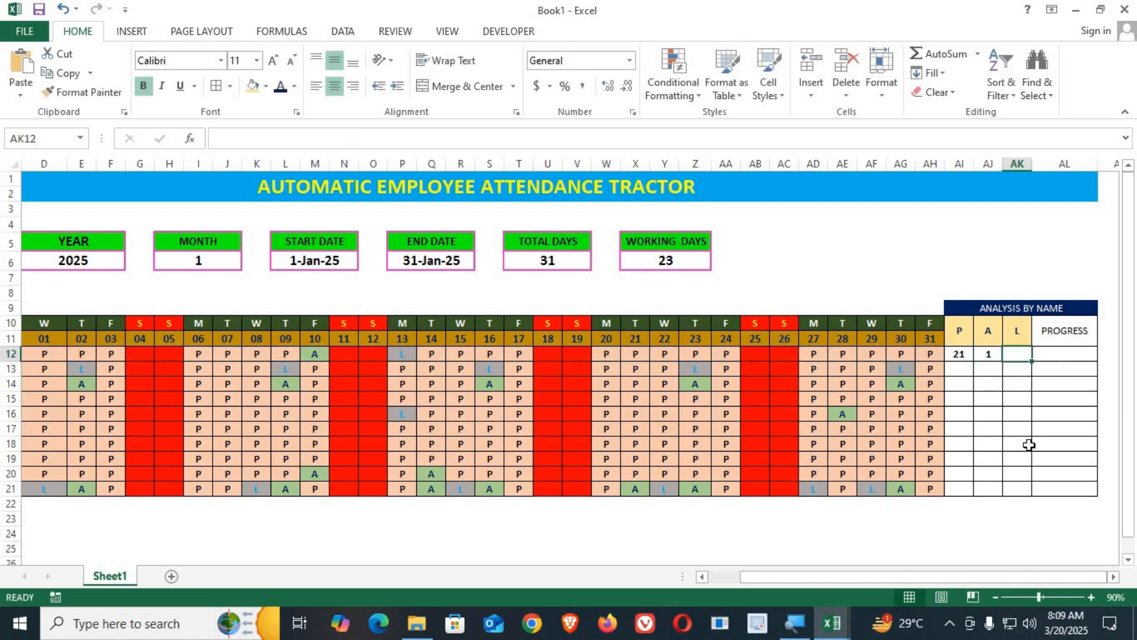
Reuse the copied formula in AK12 with its criterion changed to L: =COUNTIF(D12:AH12,"L").
{"action": "type", "text": "="}
{"action": "key", "text": "ctrl+v"}
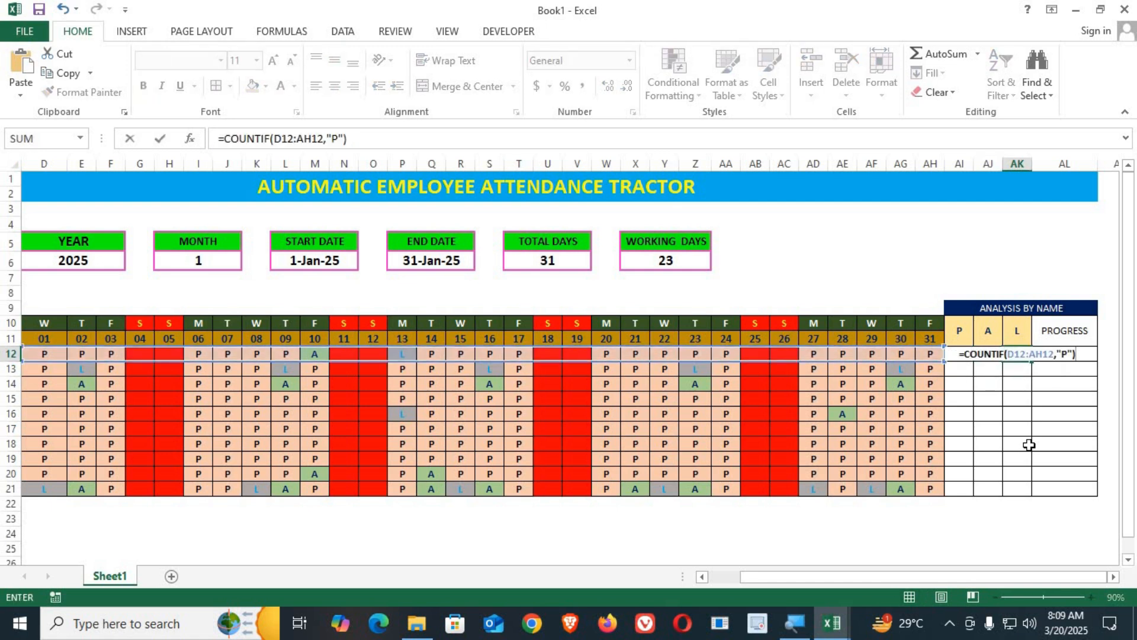
{"action": "left_click", "coordinate": [1064, 354]}
{"action": "key", "text": "Delete"}
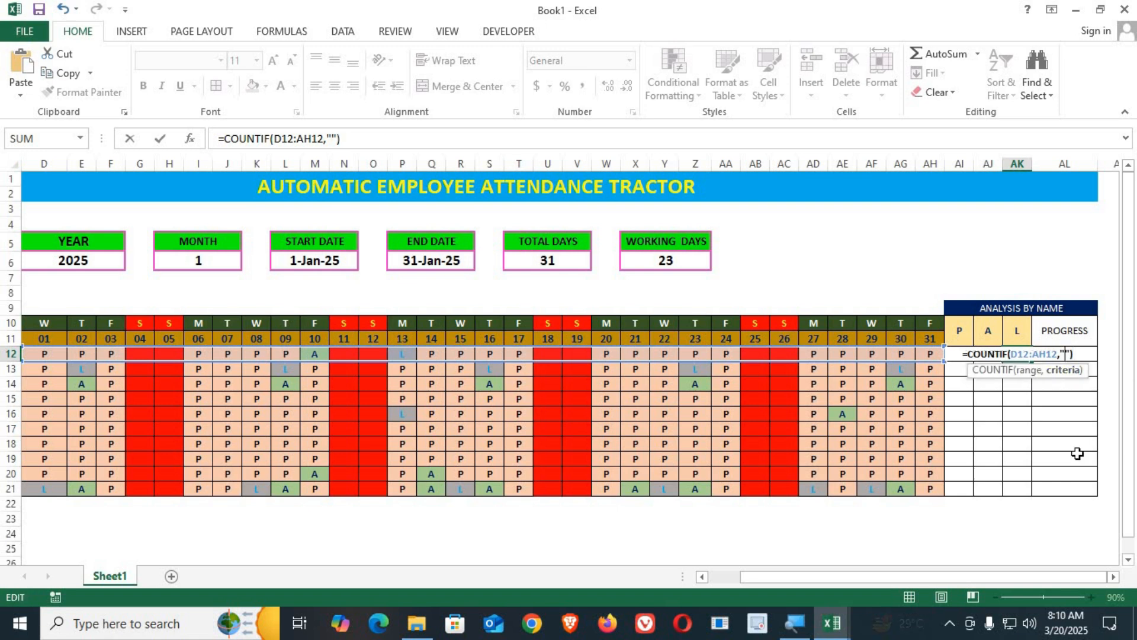
{"action": "type", "text": "L"}
{"action": "key", "text": "Return"}
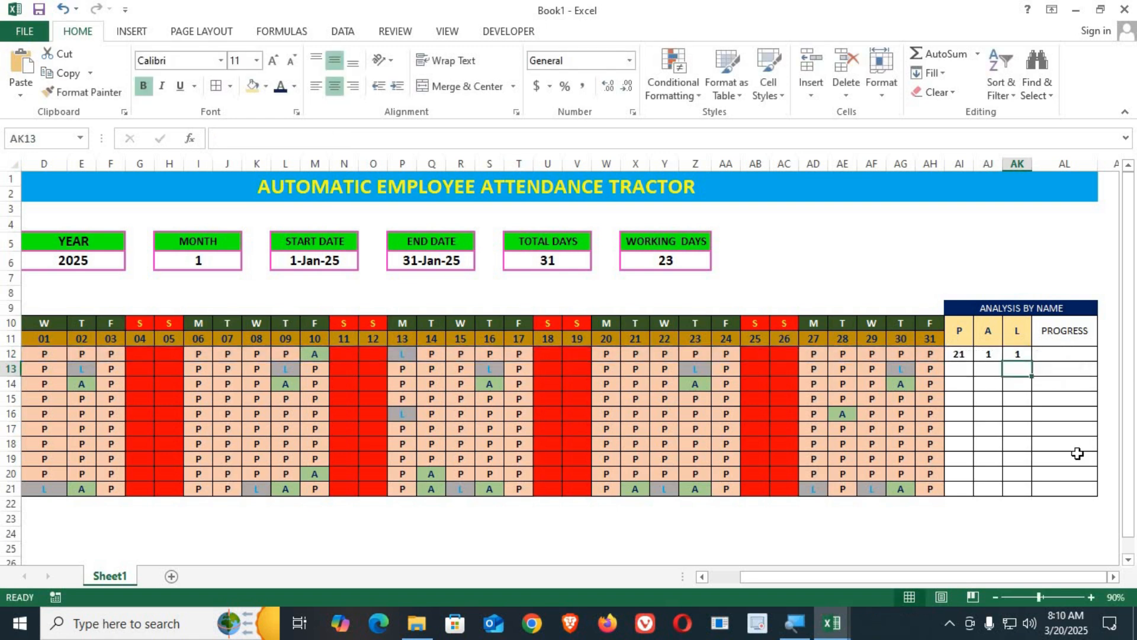
{"action": "key", "text": "Up"}
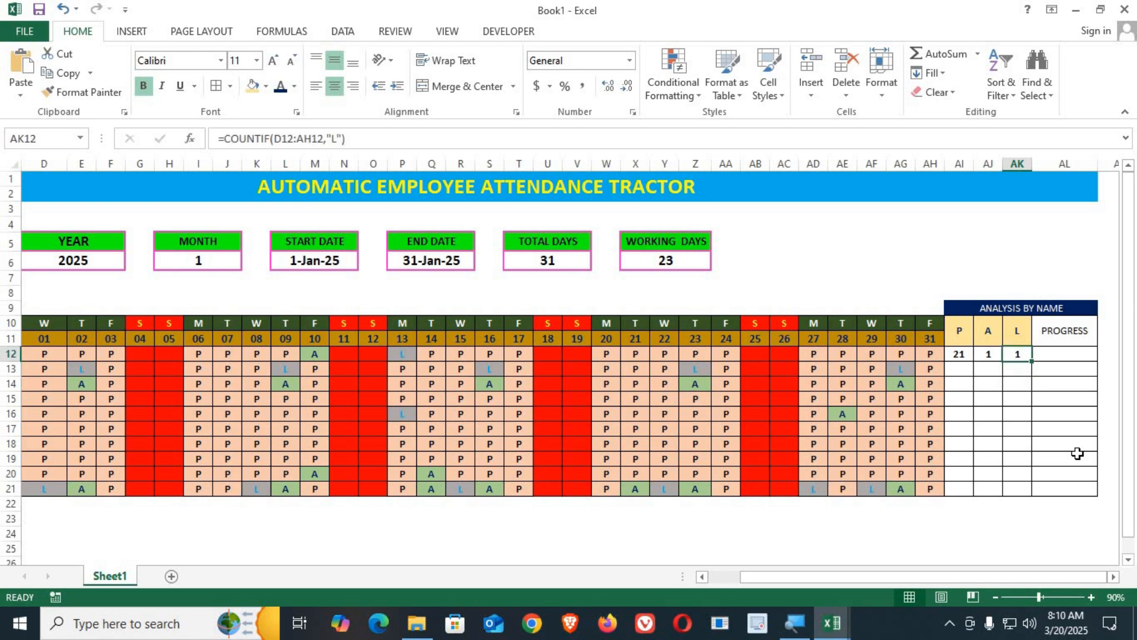
{"action": "key", "text": "Left"}
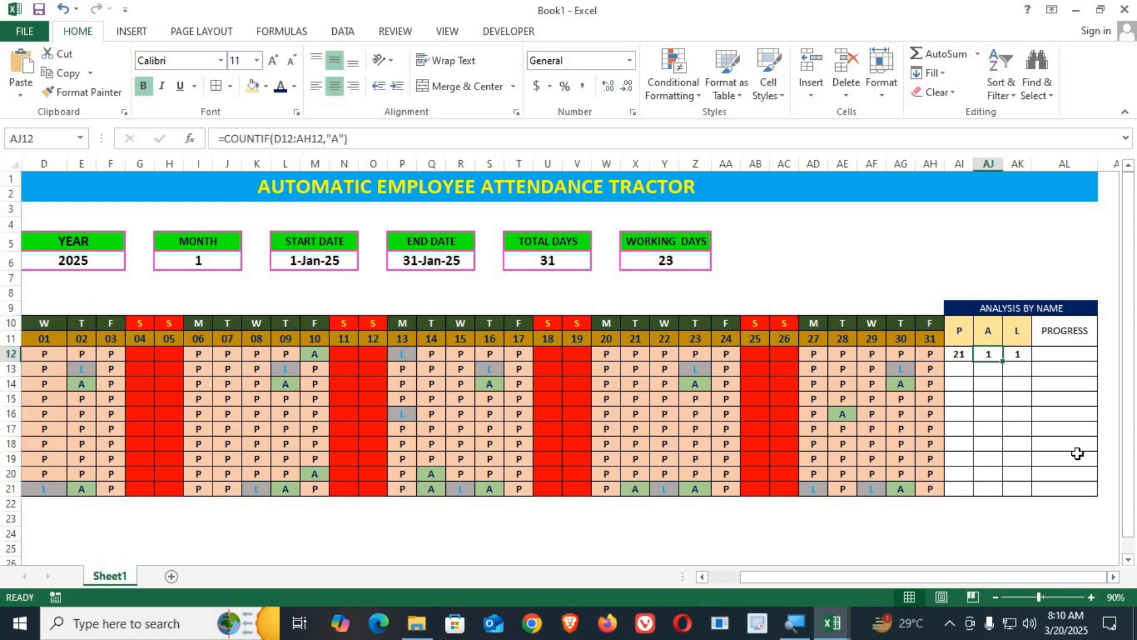
Fill the P, A and L count formulas from AI12:AK12 down through row 21 for all employees.
{"action": "left_click", "coordinate": [965, 355]}
{"action": "left_click", "coordinate": [988, 354]}
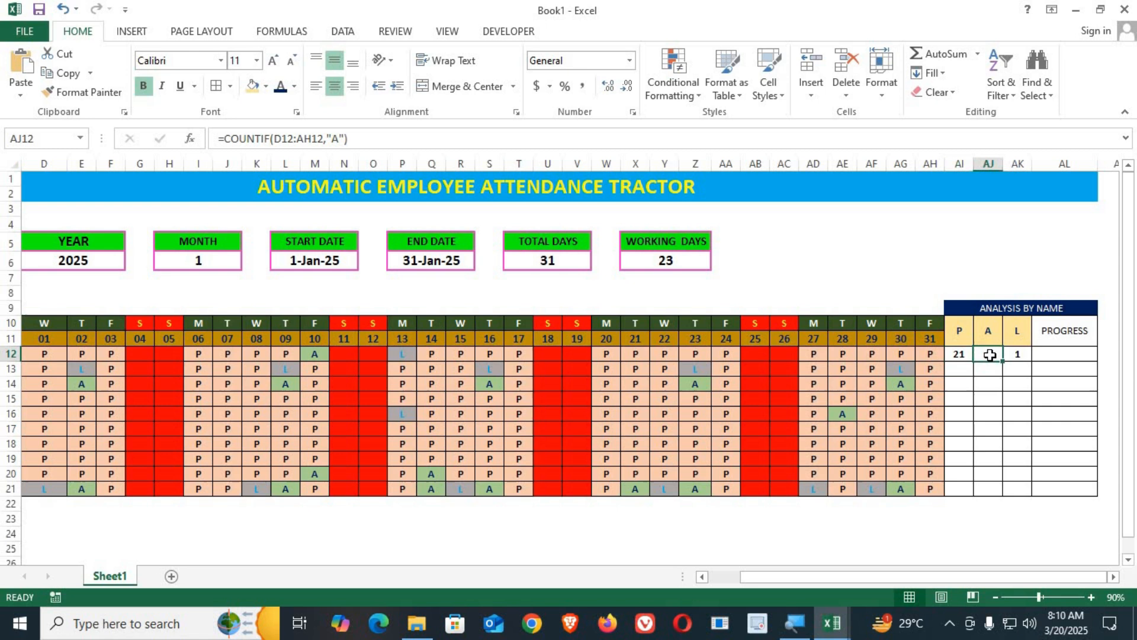
{"action": "left_click", "coordinate": [1020, 358]}
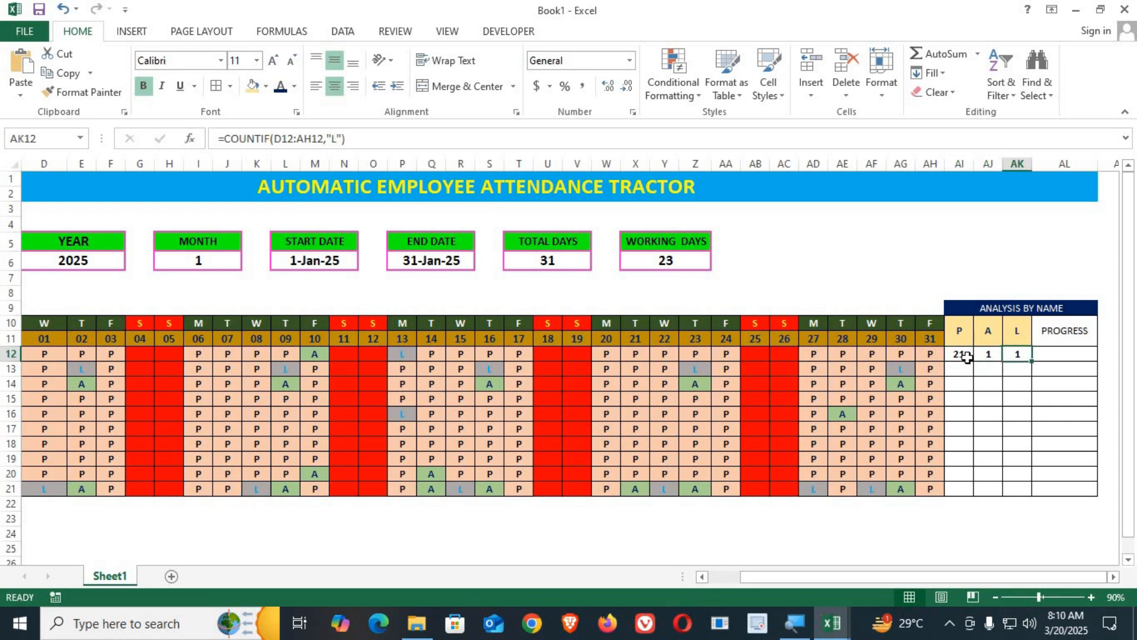
{"action": "left_click", "coordinate": [967, 357]}
{"action": "double_click", "coordinate": [974, 362]}
{"action": "left_click", "coordinate": [995, 359]}
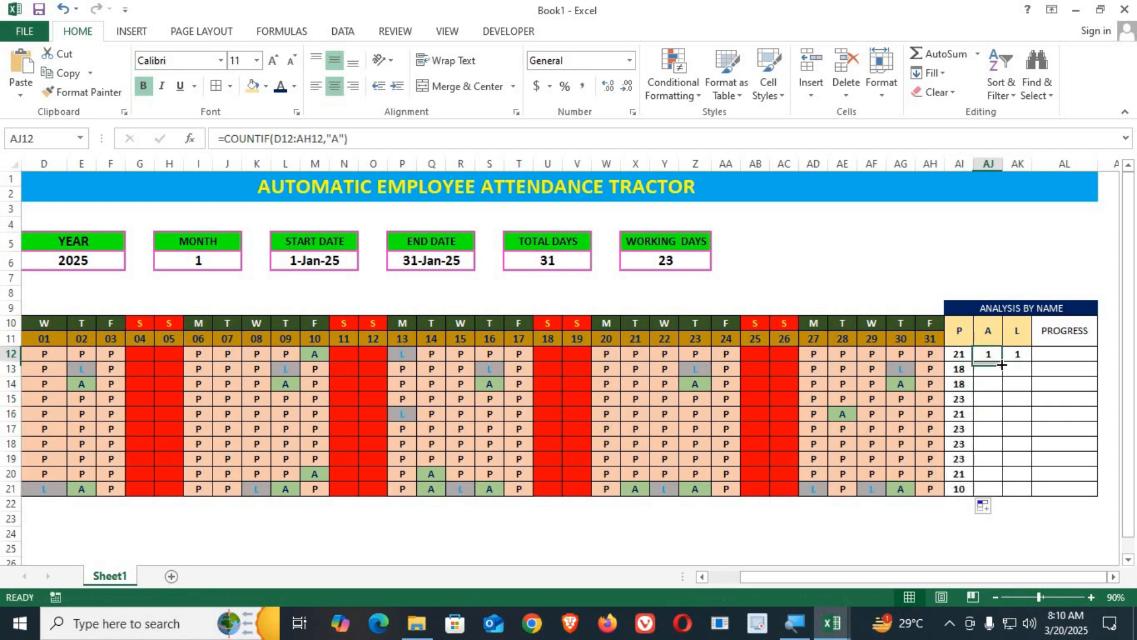
{"action": "double_click", "coordinate": [1003, 362]}
{"action": "left_click", "coordinate": [1022, 357]}
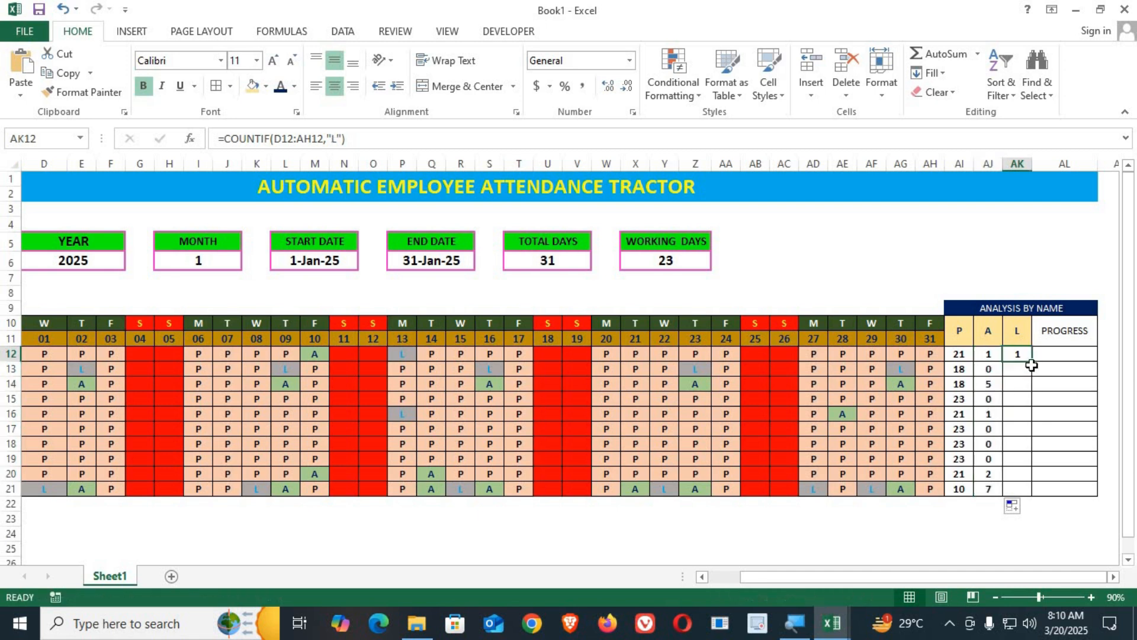
{"action": "double_click", "coordinate": [1031, 363]}
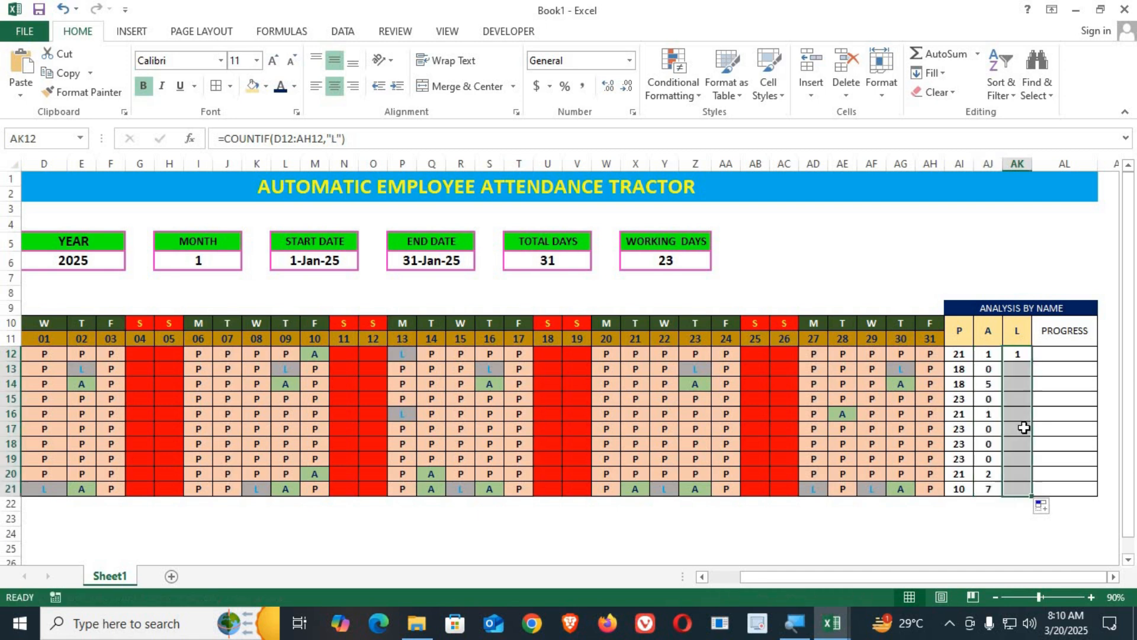
Calculate the first employee's progress in AL12 as present days divided by the fixed working-days cell: =AI12/$X$6.
{"action": "left_click", "coordinate": [1076, 356]}
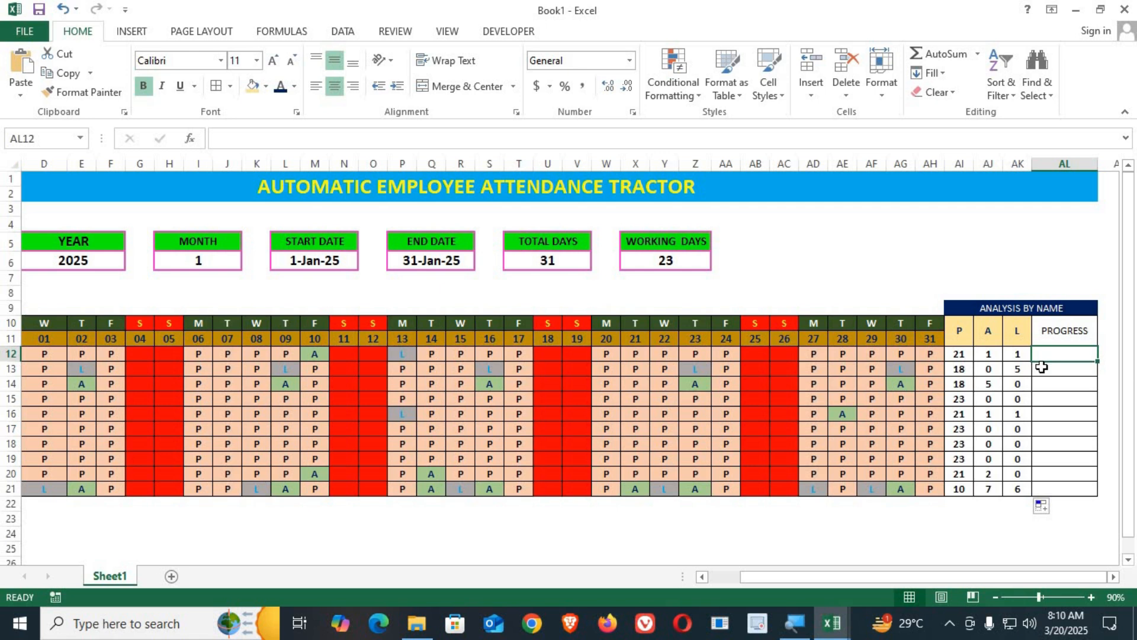
{"action": "type", "text": "="}
{"action": "left_click", "coordinate": [965, 356]}
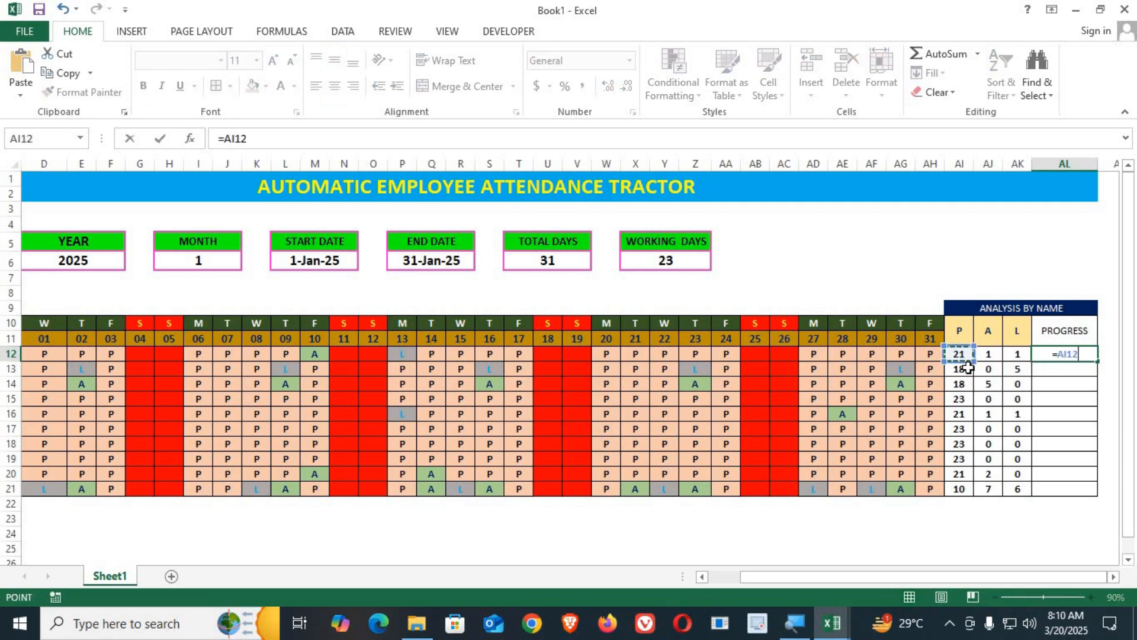
{"action": "type", "text": "/"}
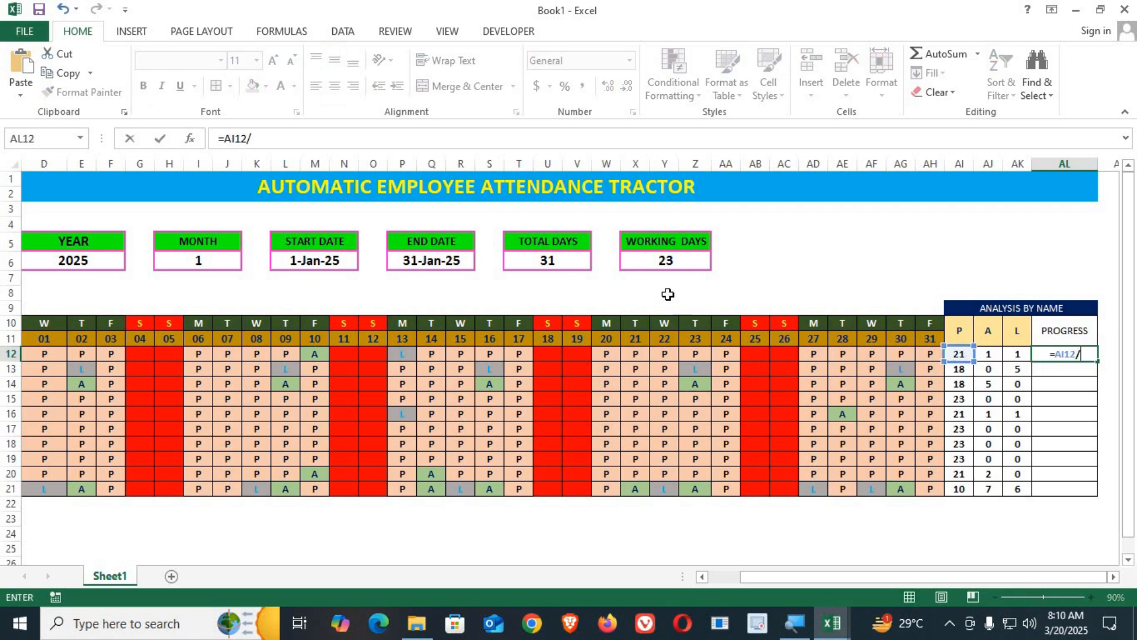
{"action": "left_click", "coordinate": [664, 263]}
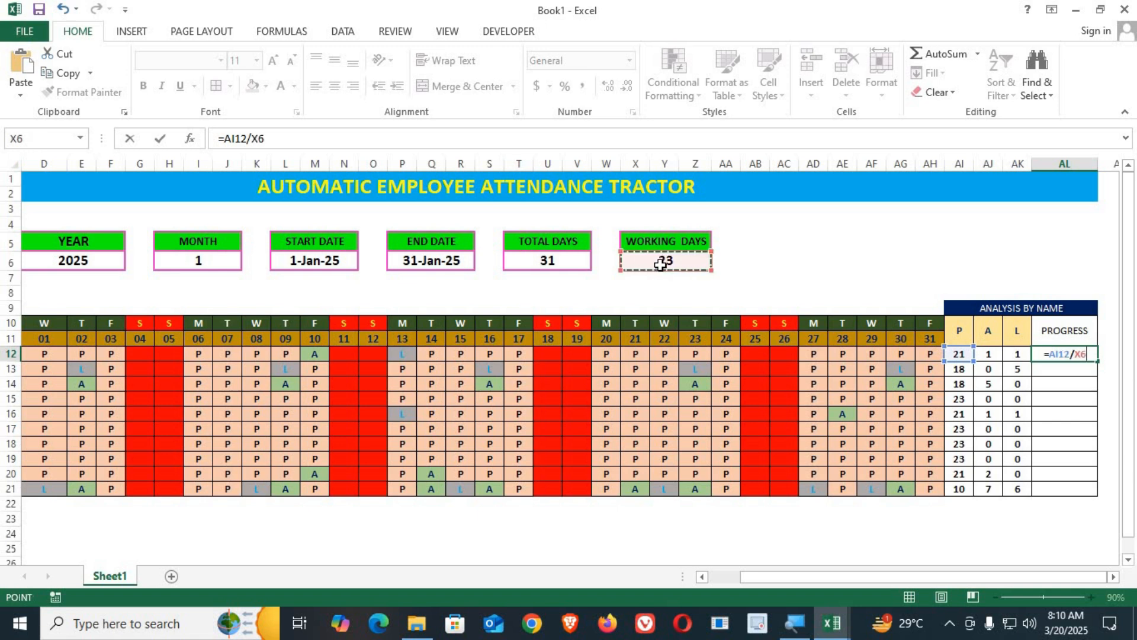
{"action": "key", "text": "F4"}
{"action": "key", "text": "Return"}
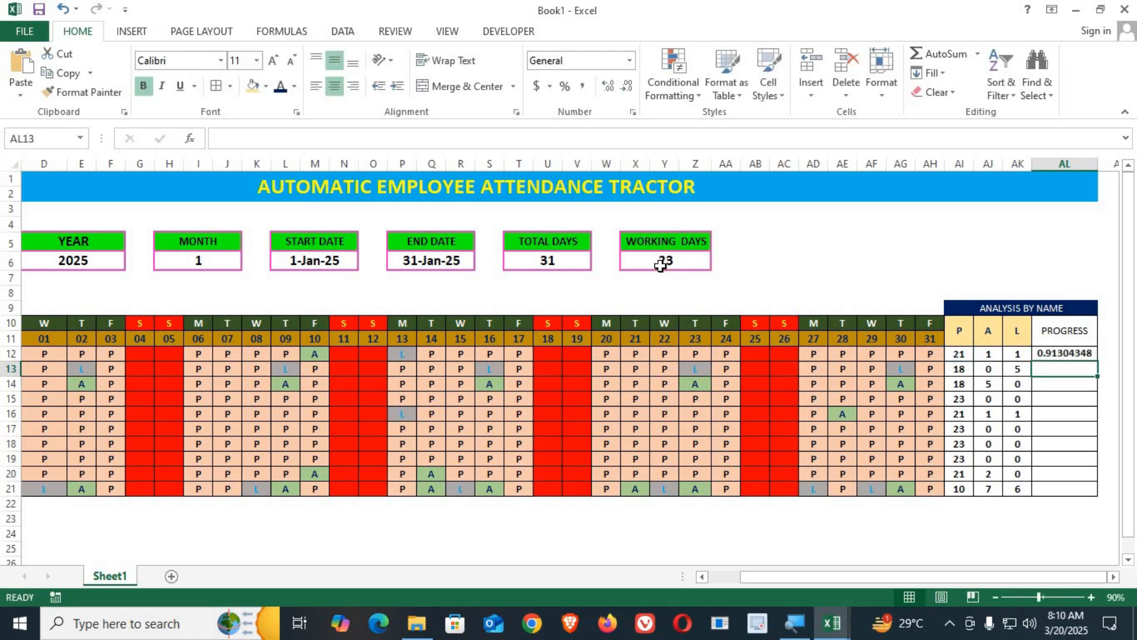
Fill the progress formula down to AL21 and format AL12:AL21 as percentages.
{"action": "left_click", "coordinate": [1084, 355]}
{"action": "double_click", "coordinate": [1098, 363]}
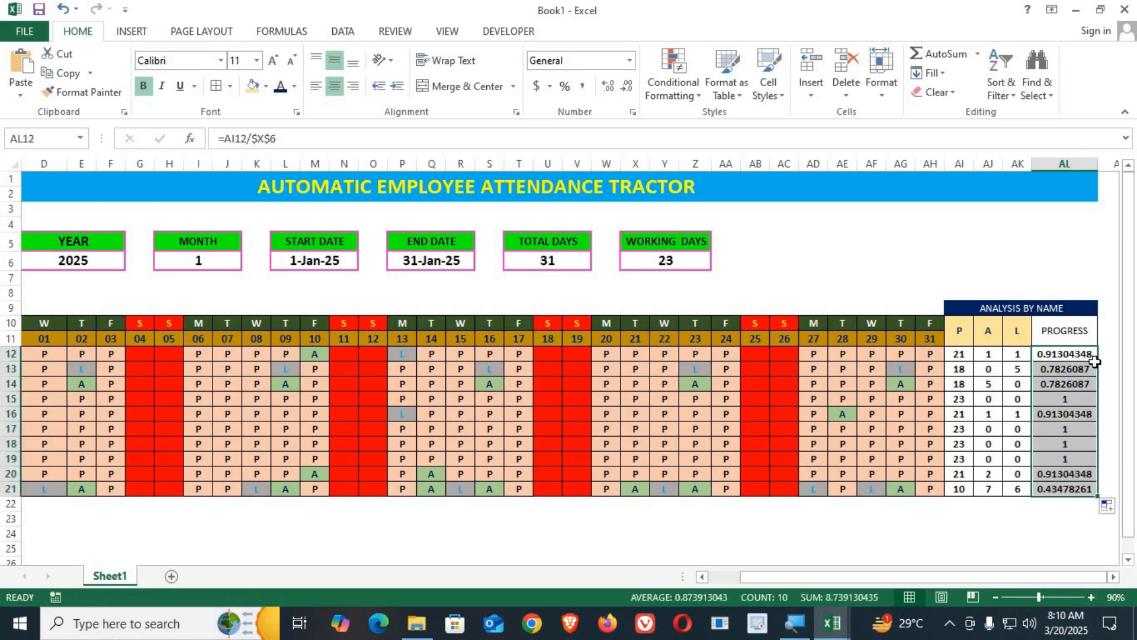
{"action": "double_click", "coordinate": [1073, 398]}
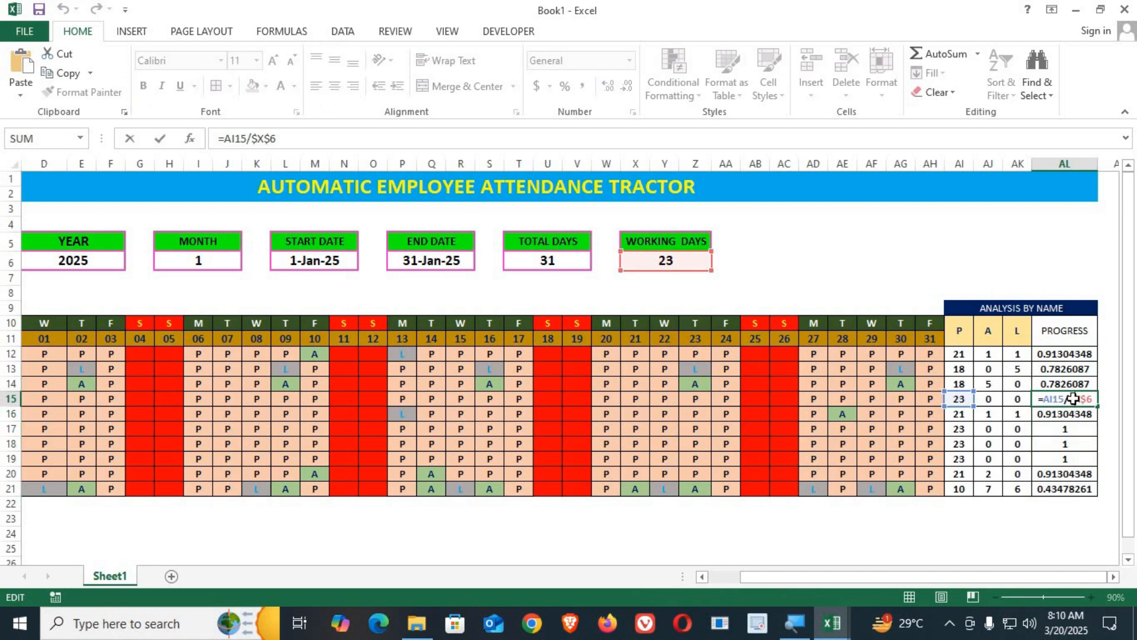
{"action": "key", "text": "Return"}
{"action": "left_click_drag", "start_coordinate": [1067, 349], "coordinate": [1075, 489]}
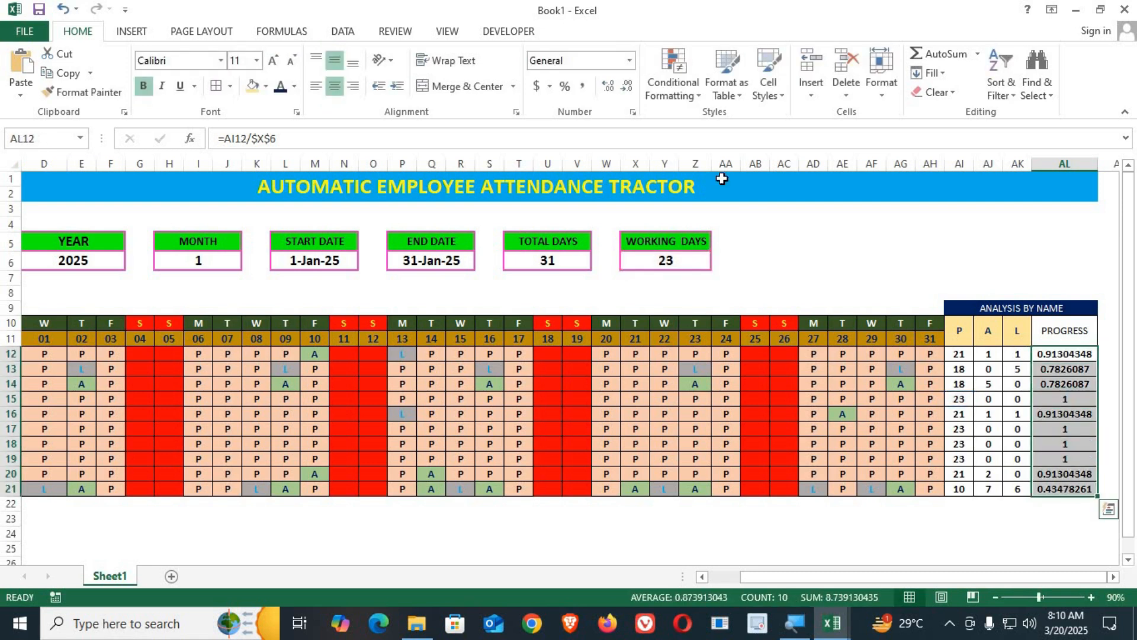
{"action": "left_click", "coordinate": [565, 87]}
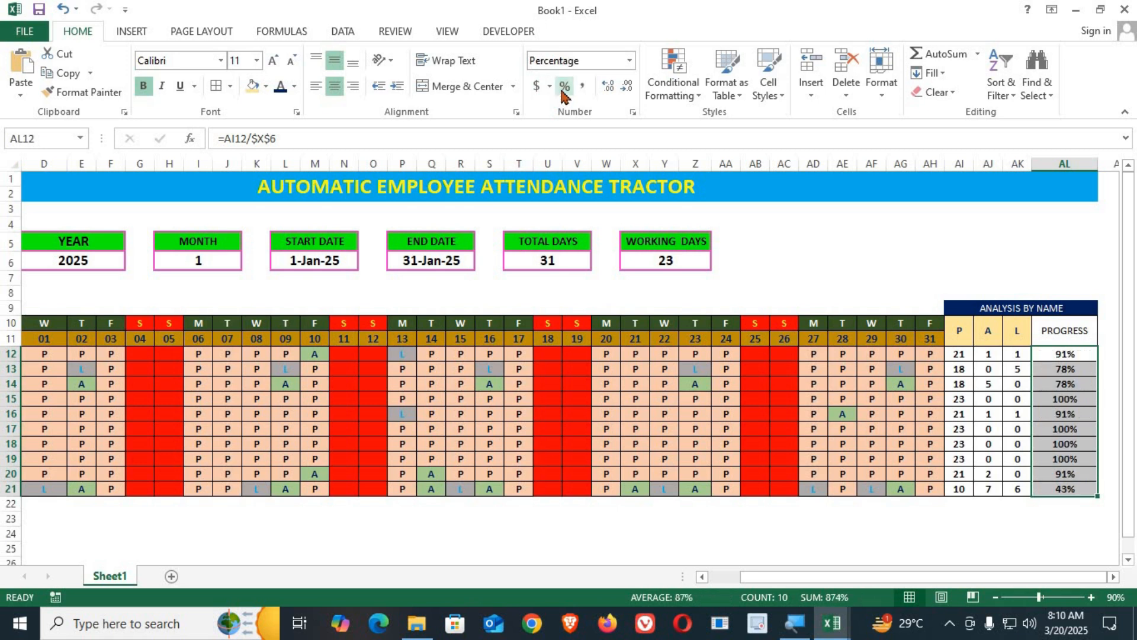
Add solid dark gold data bars to AL12:AL21 with a Number minimum of 0 and a Number maximum of 1.
{"action": "left_click", "coordinate": [699, 95]}
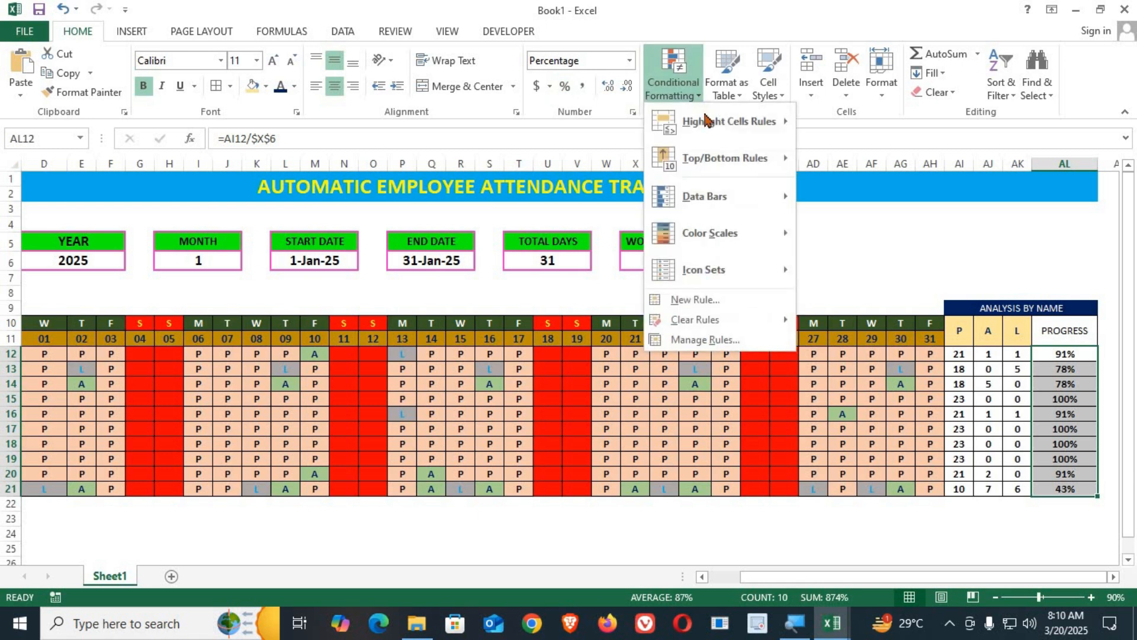
{"action": "mouse_move", "coordinate": [719, 198]}
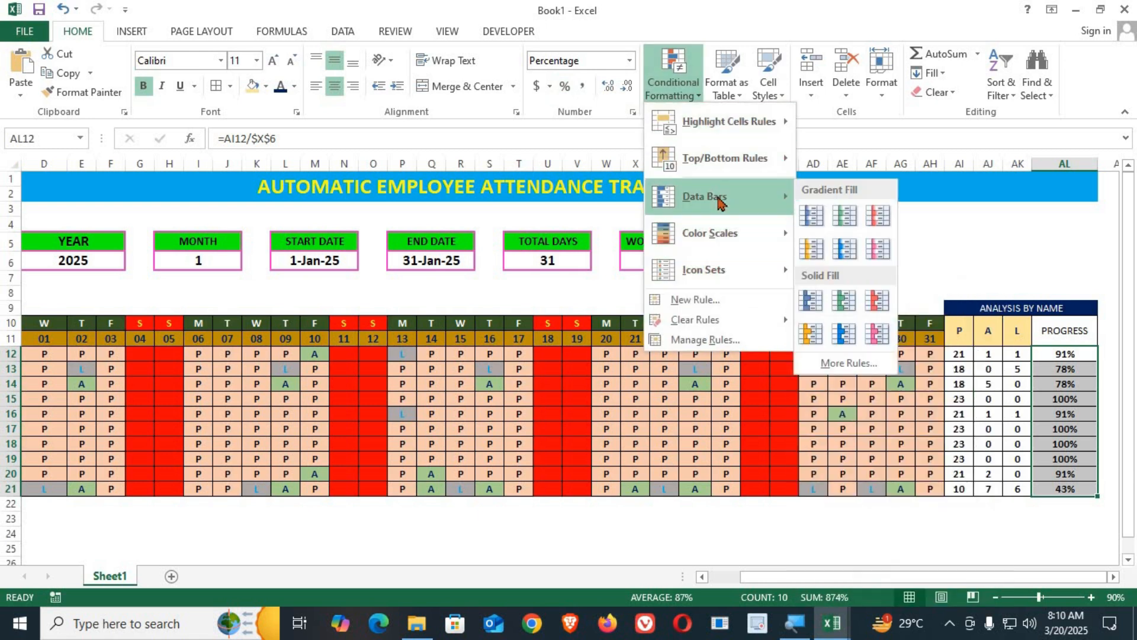
{"action": "left_click", "coordinate": [853, 362]}
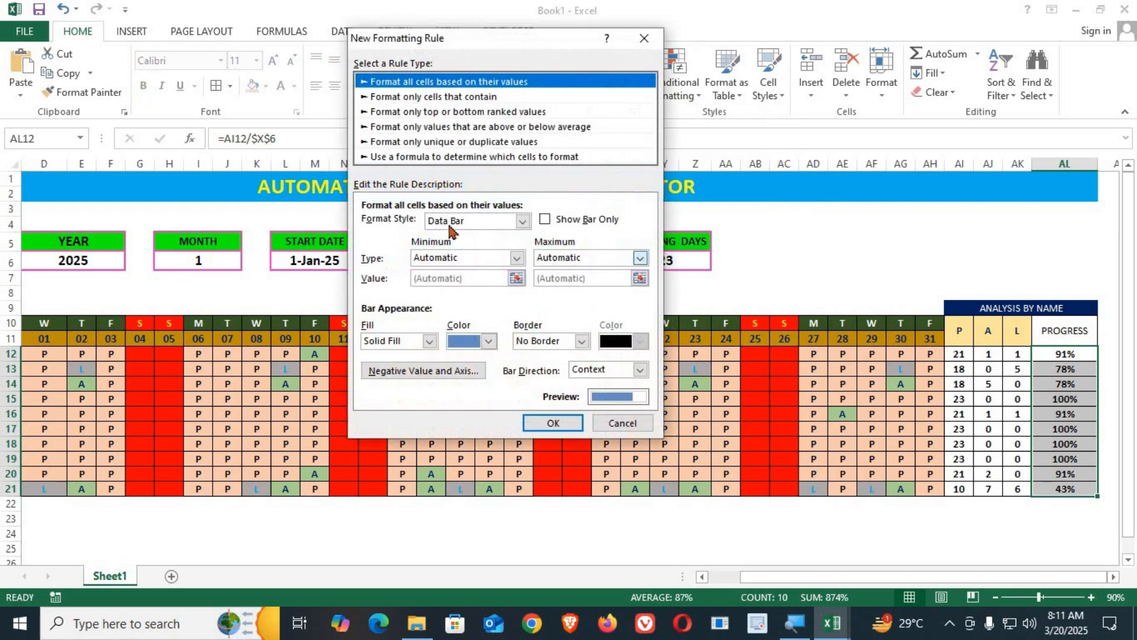
{"action": "left_click", "coordinate": [465, 258]}
{"action": "left_click", "coordinate": [465, 285]}
{"action": "left_click", "coordinate": [607, 261]}
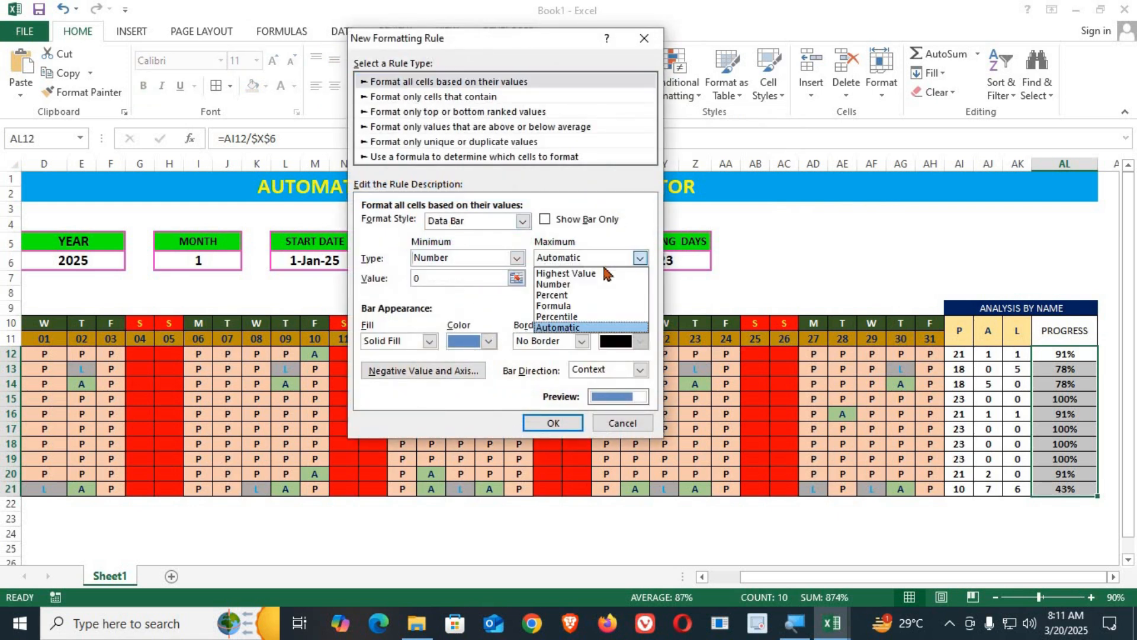
{"action": "left_click", "coordinate": [562, 284]}
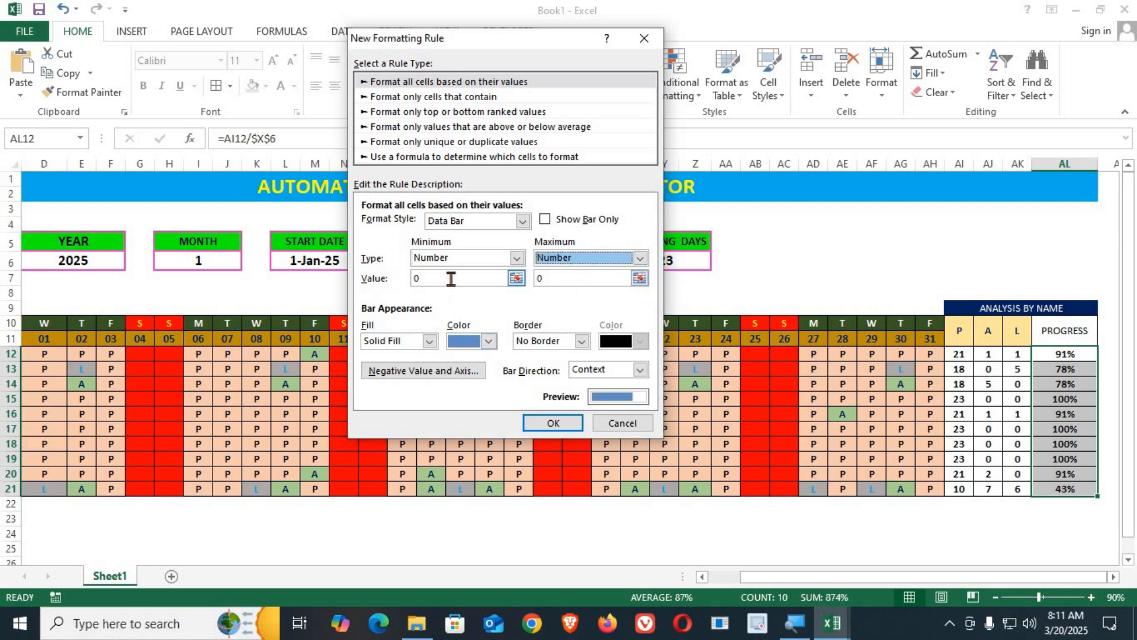
{"action": "left_click", "coordinate": [583, 276]}
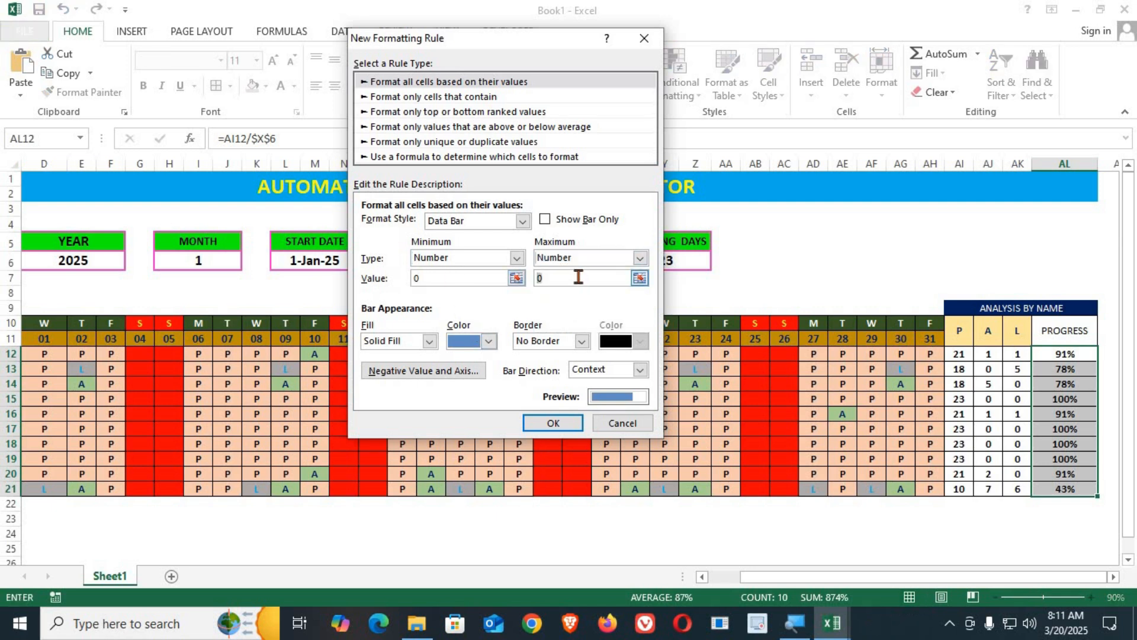
{"action": "type", "text": "1"}
{"action": "left_click", "coordinate": [490, 341]}
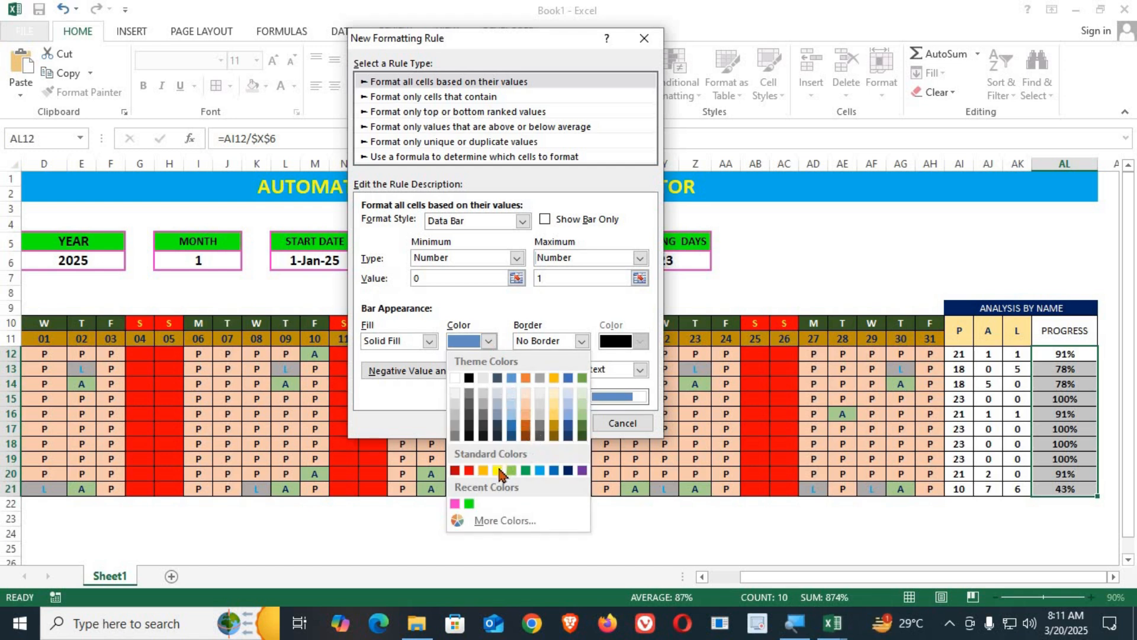
{"action": "left_click", "coordinate": [553, 427]}
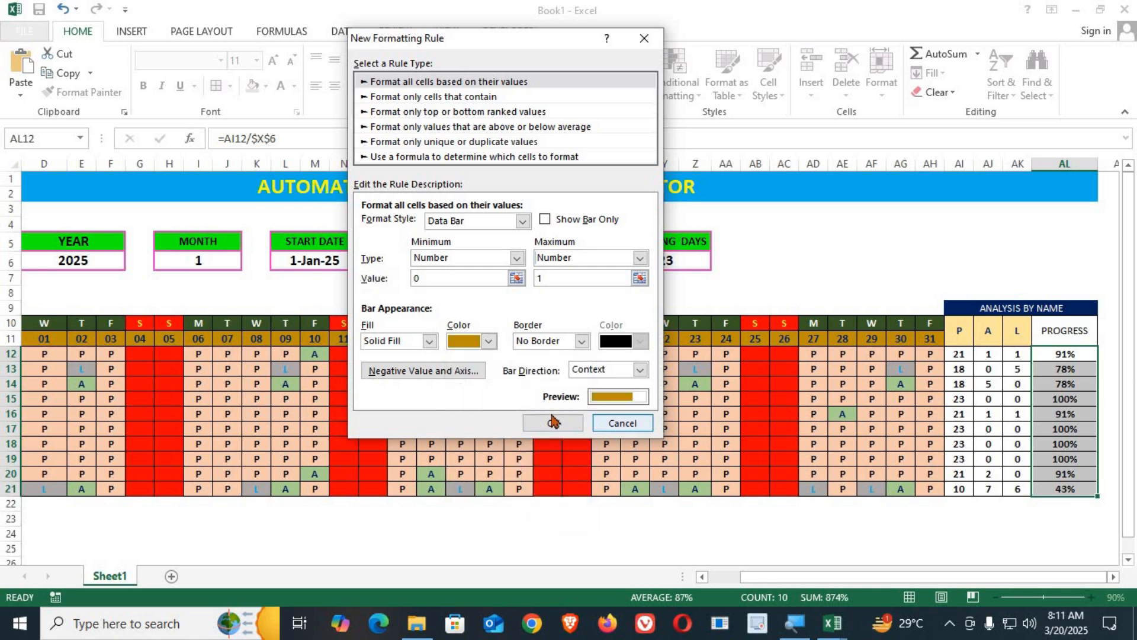
{"action": "left_click", "coordinate": [552, 421]}
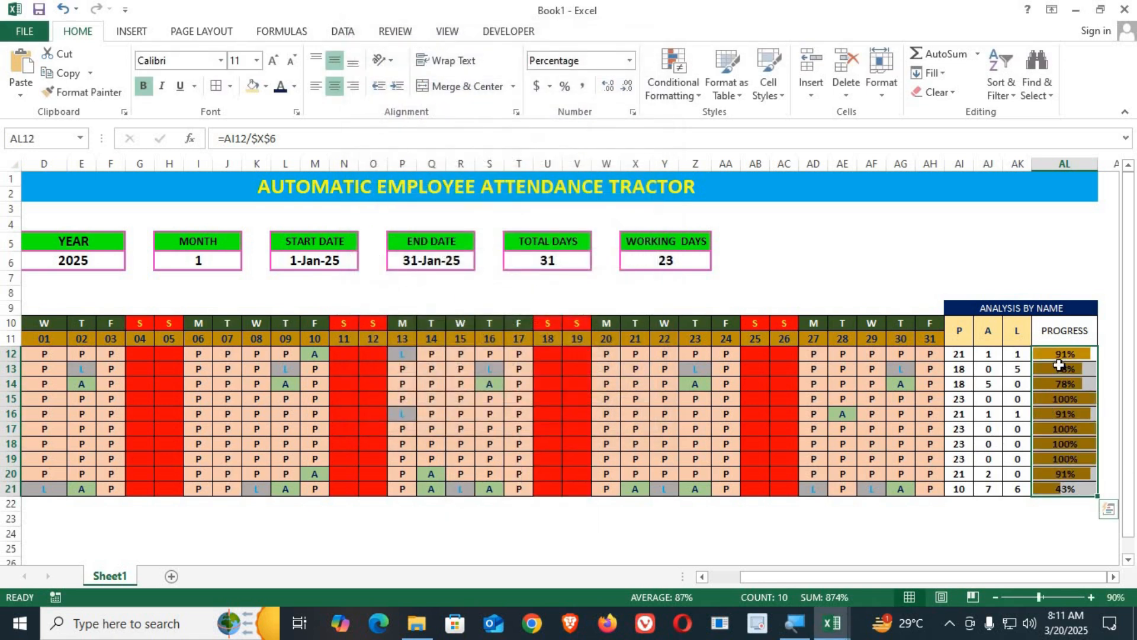
{"action": "left_click", "coordinate": [1064, 414]}
{"action": "left_click", "coordinate": [1064, 430]}
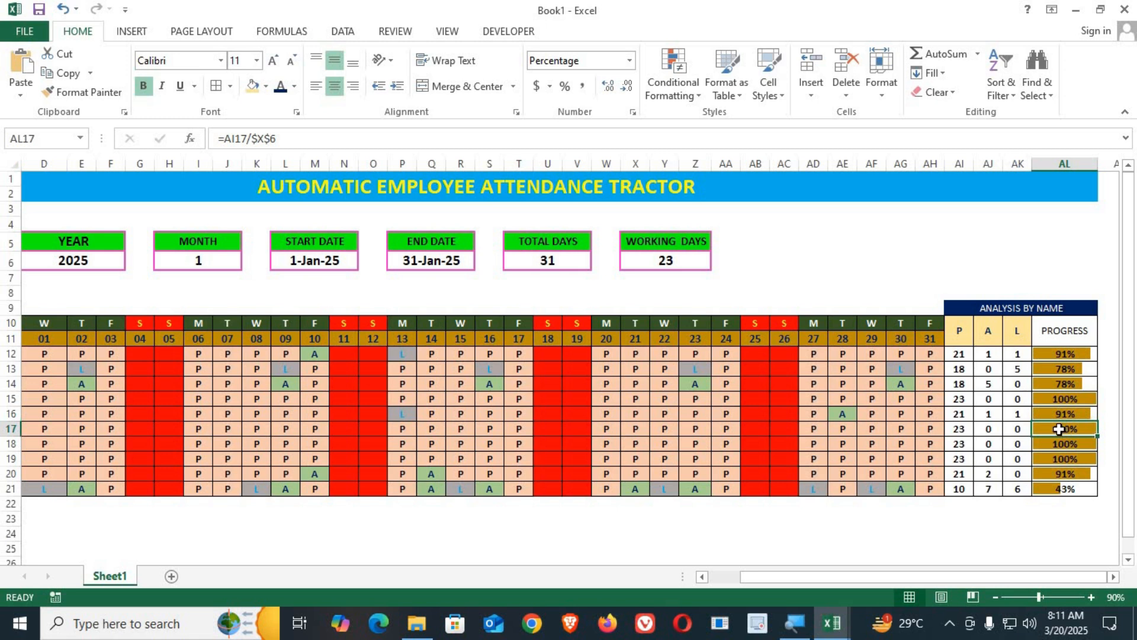
{"action": "left_click", "coordinate": [1074, 398]}
{"action": "left_click", "coordinate": [1073, 413]}
{"action": "left_click", "coordinate": [1072, 430]}
{"action": "left_click", "coordinate": [1067, 446]}
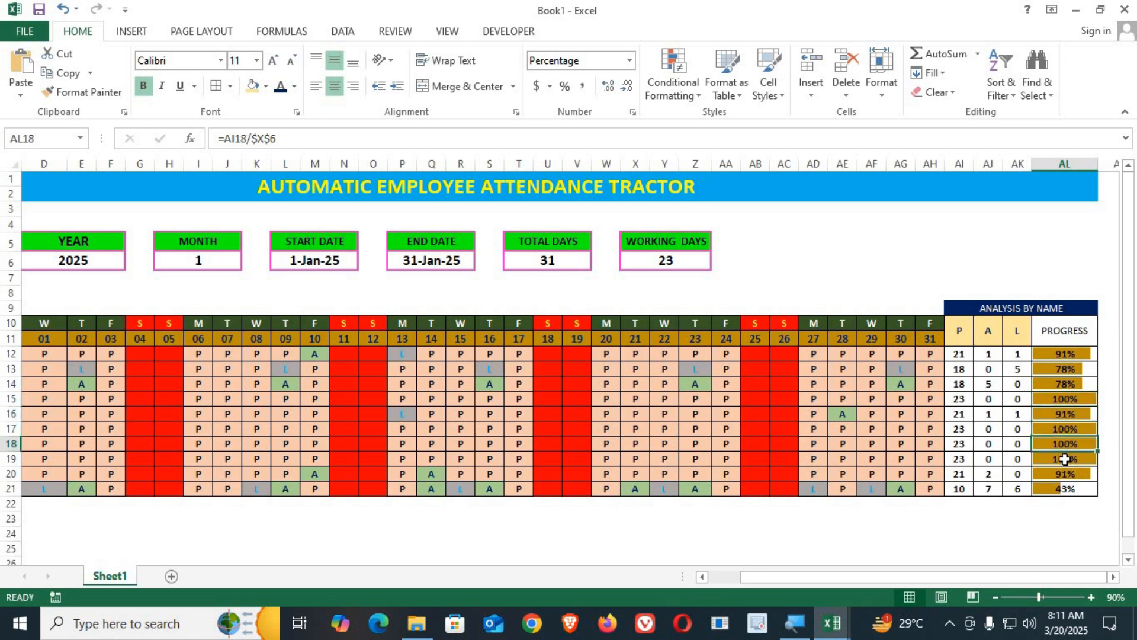
Give the PROGRESS heading a light green fill and make its text bold.
{"action": "left_click", "coordinate": [1072, 342]}
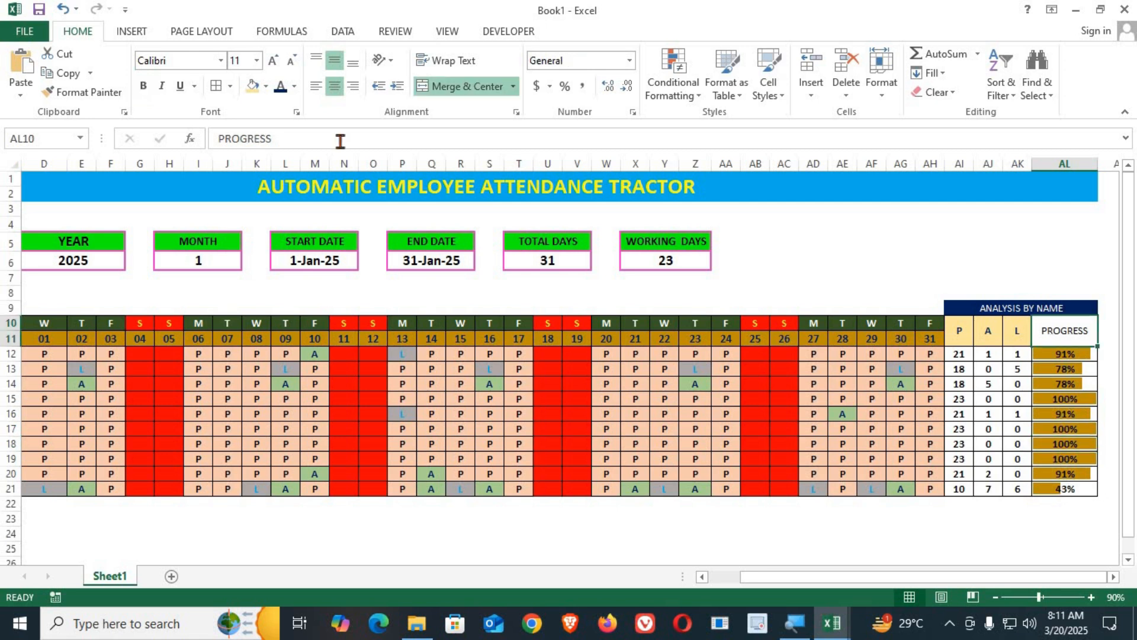
{"action": "left_click", "coordinate": [266, 86]}
{"action": "left_click", "coordinate": [378, 169]}
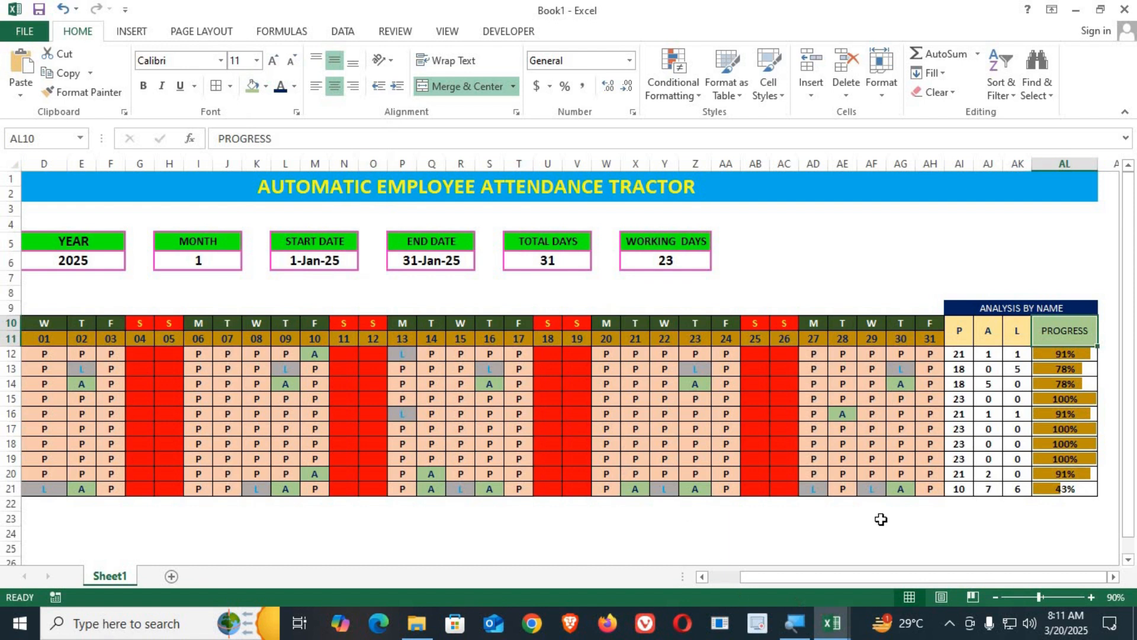
{"action": "left_click", "coordinate": [146, 88]}
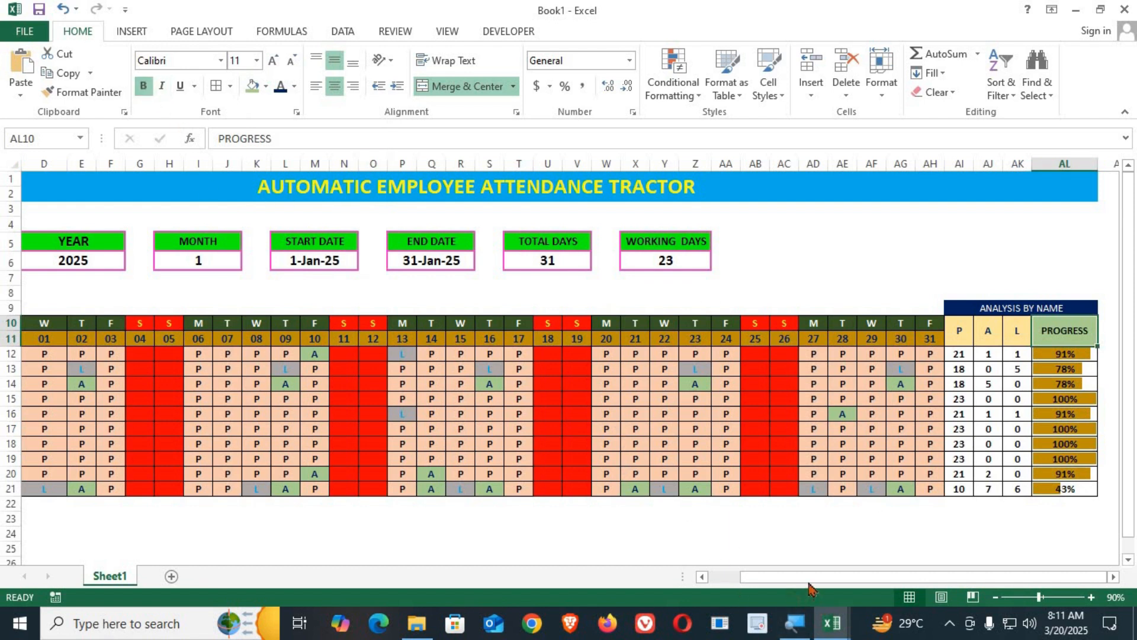
Start the first day's attendance formula in D9 by counting present marks: =COUNTIF(D12:D20,"P")/.
{"action": "left_click_drag", "start_coordinate": [808, 580], "coordinate": [510, 460]}
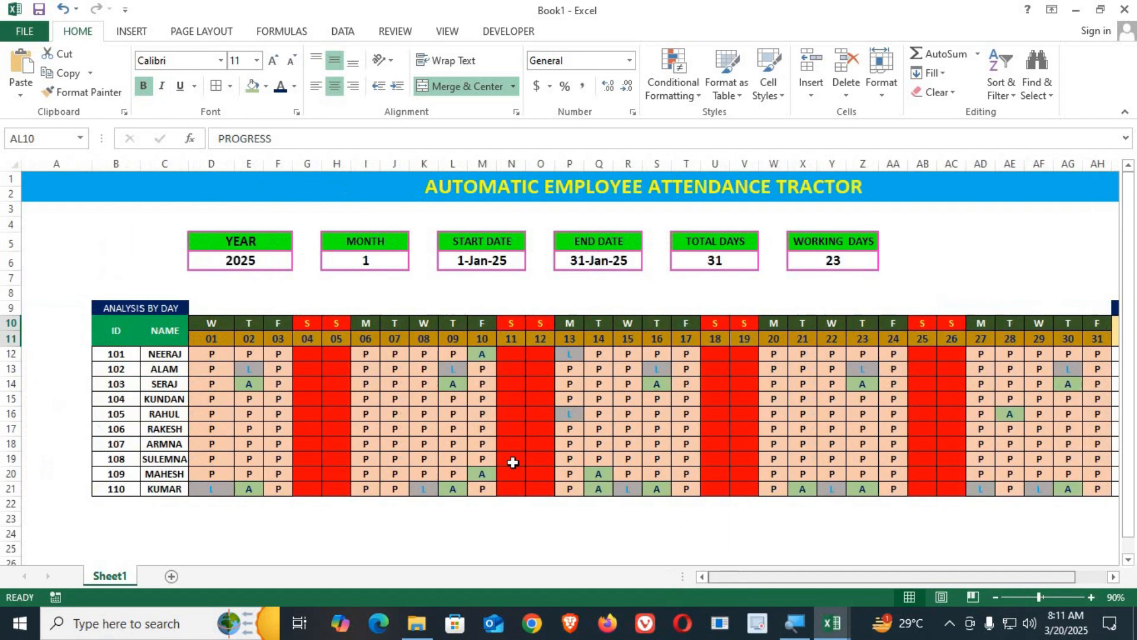
{"action": "left_click", "coordinate": [211, 306]}
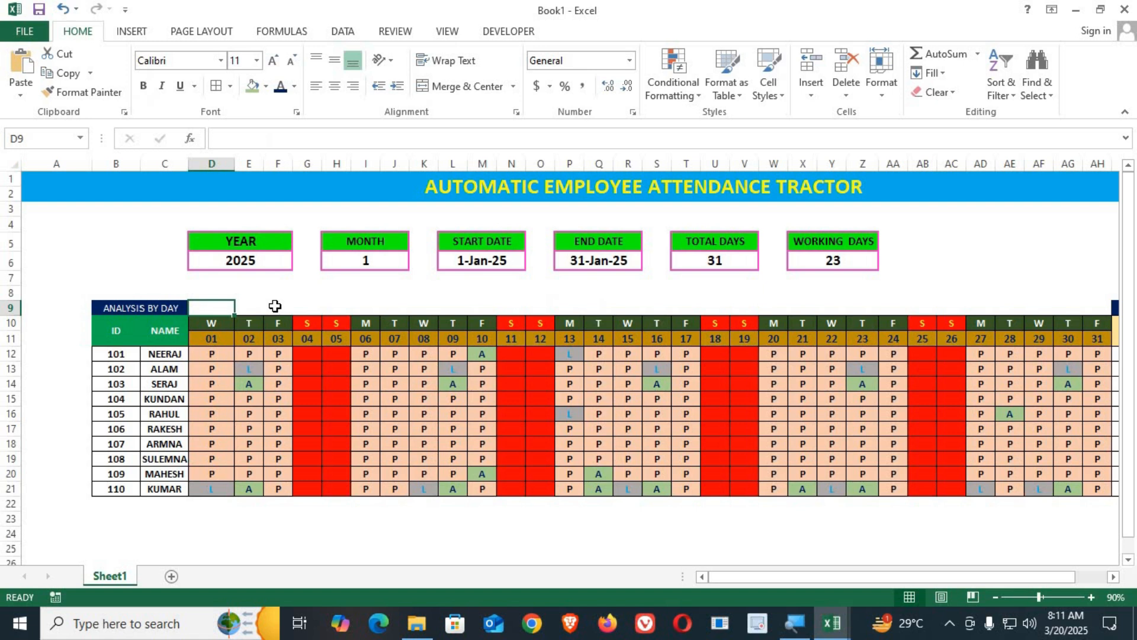
{"action": "type", "text": "="}
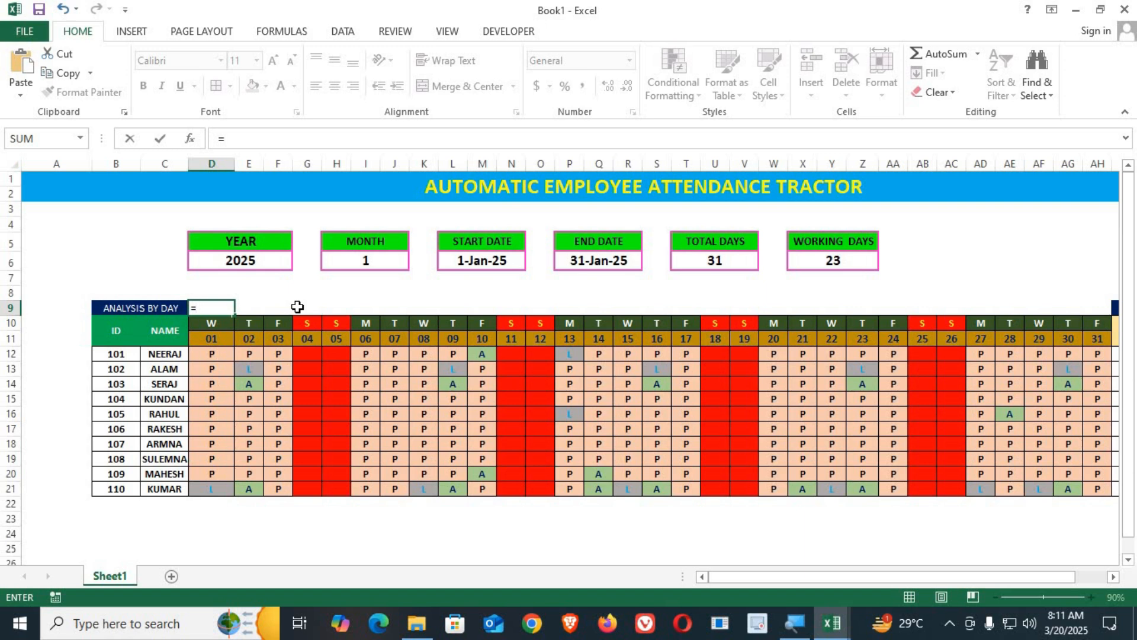
{"action": "type", "text": "COUN"}
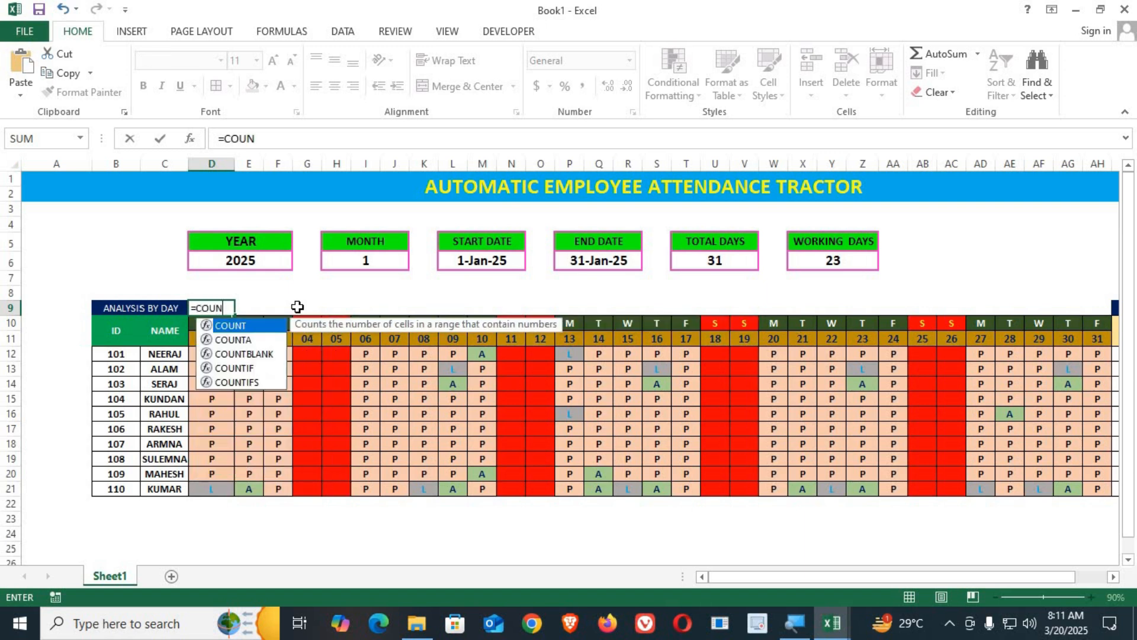
{"action": "type", "text": "T"}
{"action": "key", "text": "Down"}
{"action": "key", "text": "Down"}
{"action": "key", "text": "Down"}
{"action": "key", "text": "Tab"}
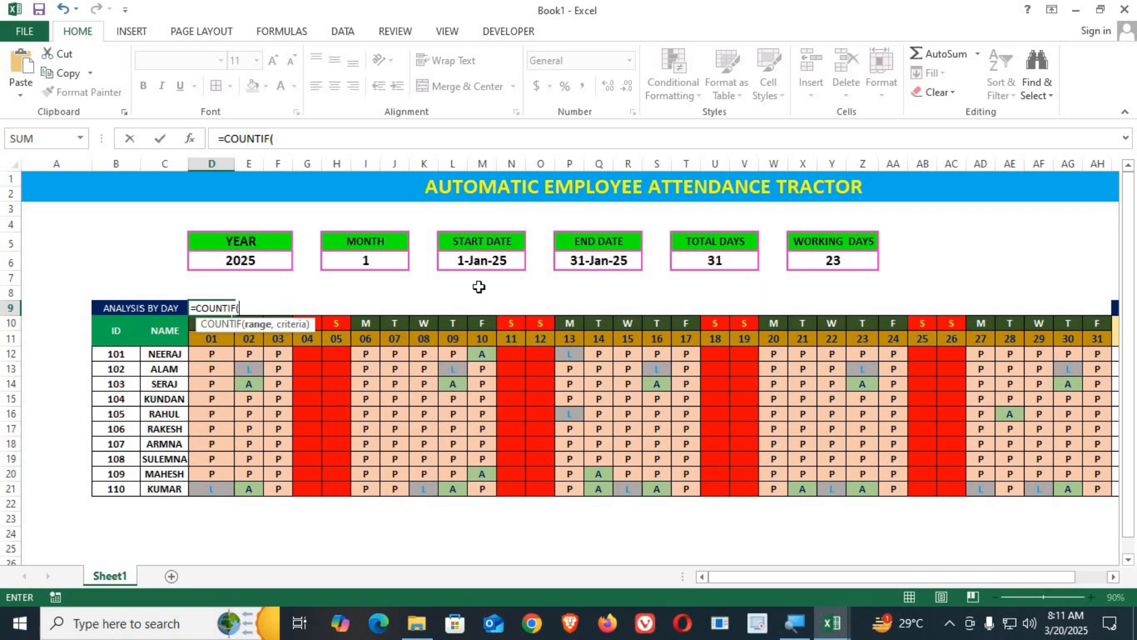
{"action": "left_click_drag", "start_coordinate": [211, 354], "coordinate": [211, 477]}
{"action": "type", "text": ")"}
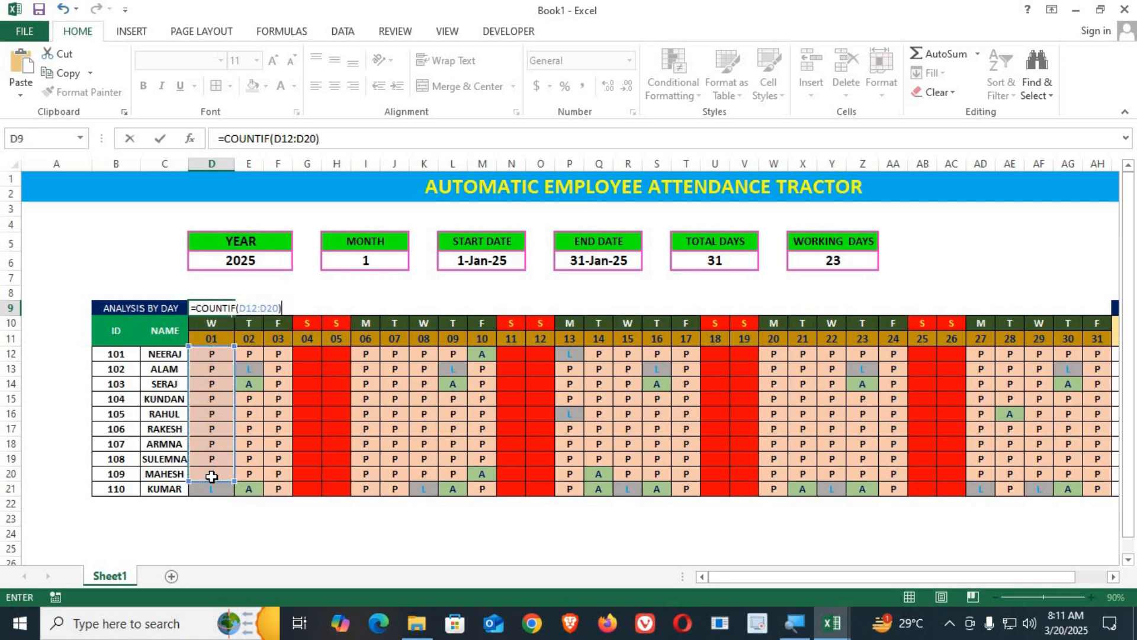
{"action": "key", "text": "BackSpace"}
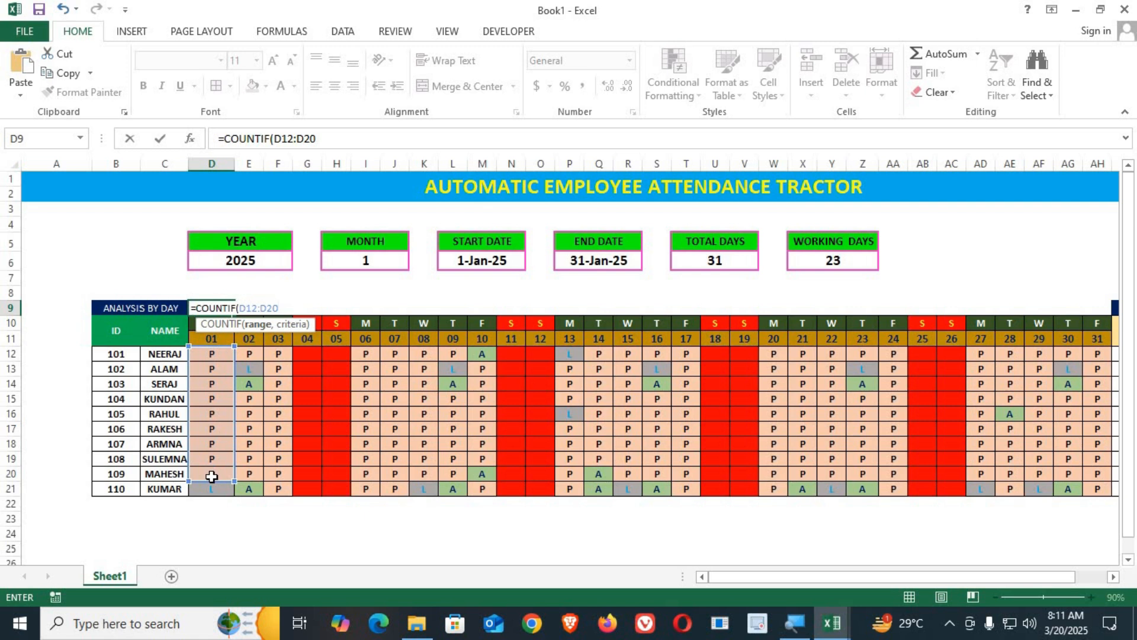
{"action": "type", "text": ",\"P\")/"}
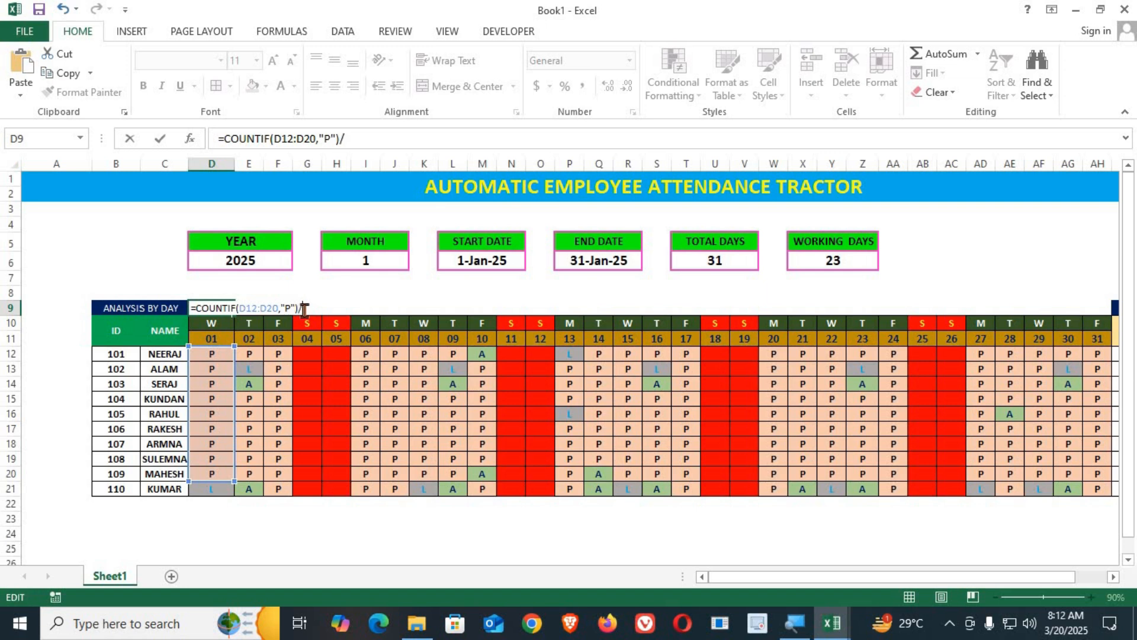
Correct the counted range and divide by the number of names, completing D9 as =COUNTIF(D12:D21,"P")/COUNTA(C12:C21).
{"action": "type", "text": "COUNT"}
{"action": "key", "text": "Down"}
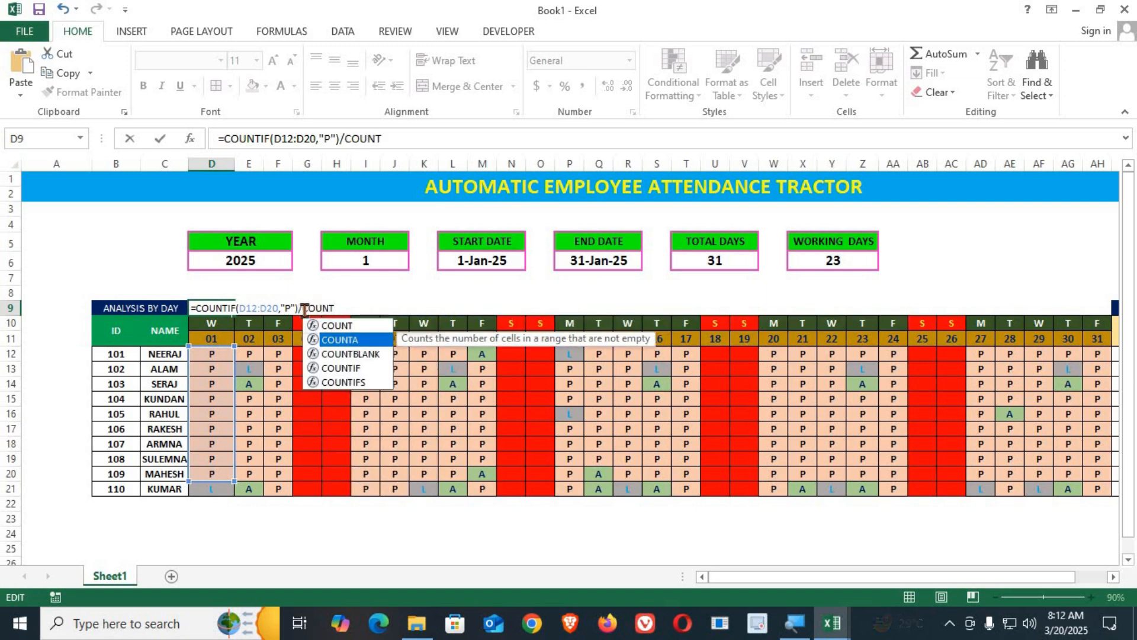
{"action": "key", "text": "Tab"}
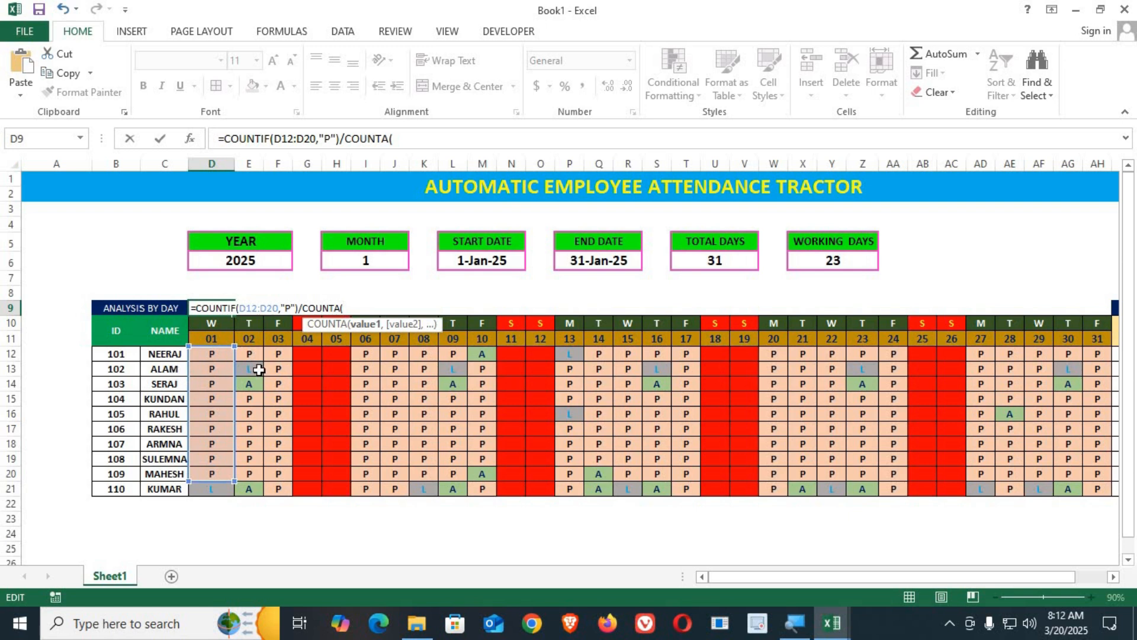
{"action": "left_click", "coordinate": [276, 308]}
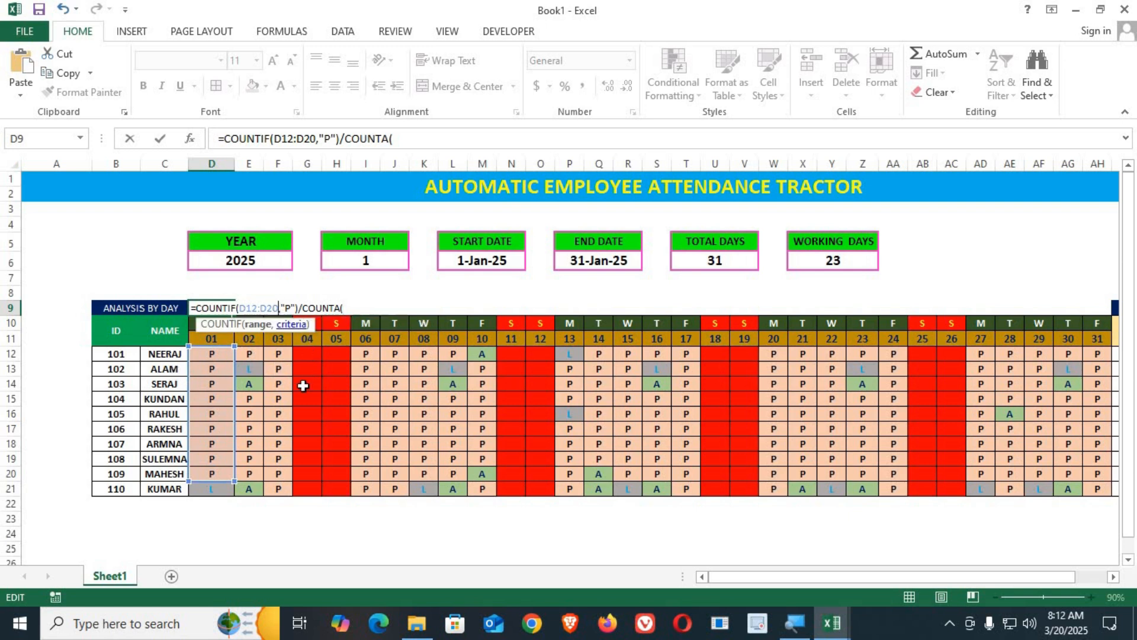
{"action": "key", "text": "BackSpace"}
{"action": "type", "text": "1"}
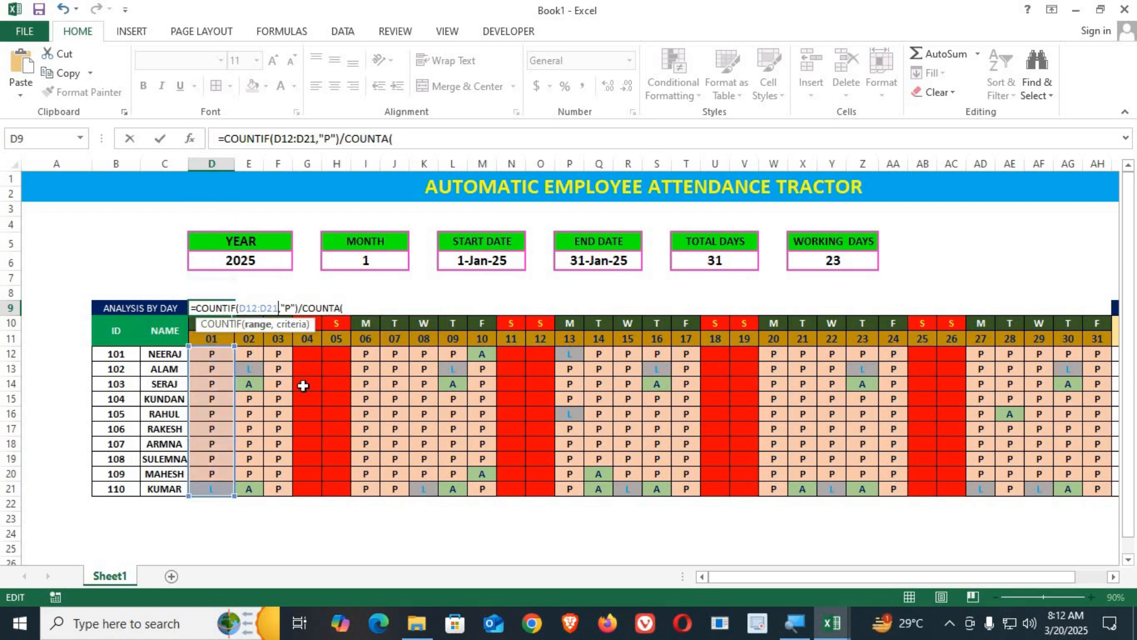
{"action": "key", "text": "Return"}
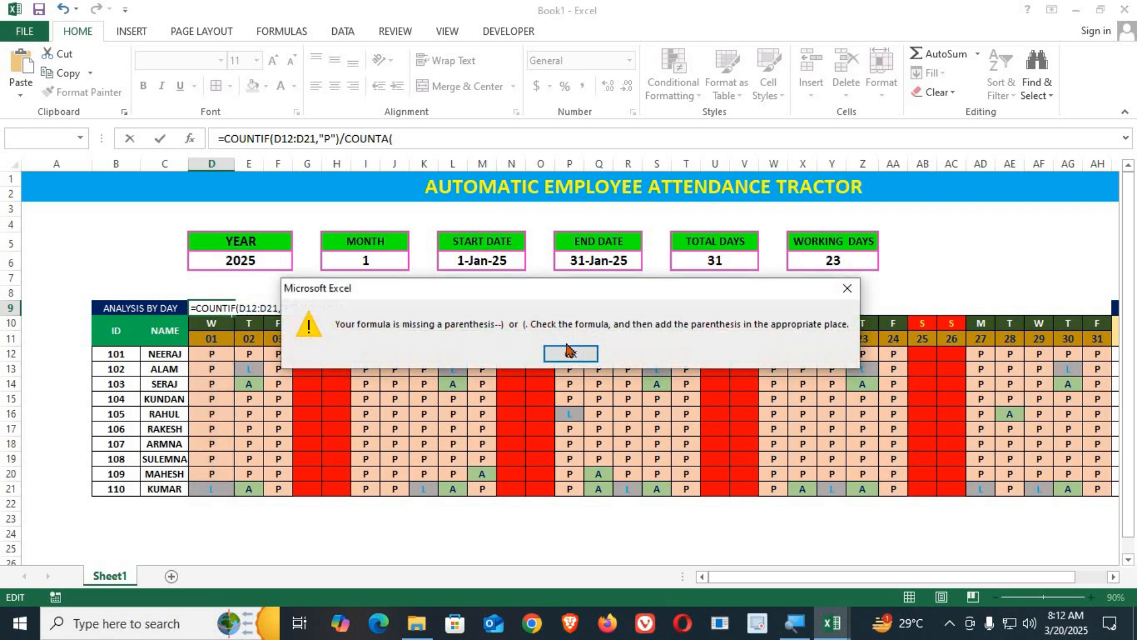
{"action": "left_click", "coordinate": [570, 354]}
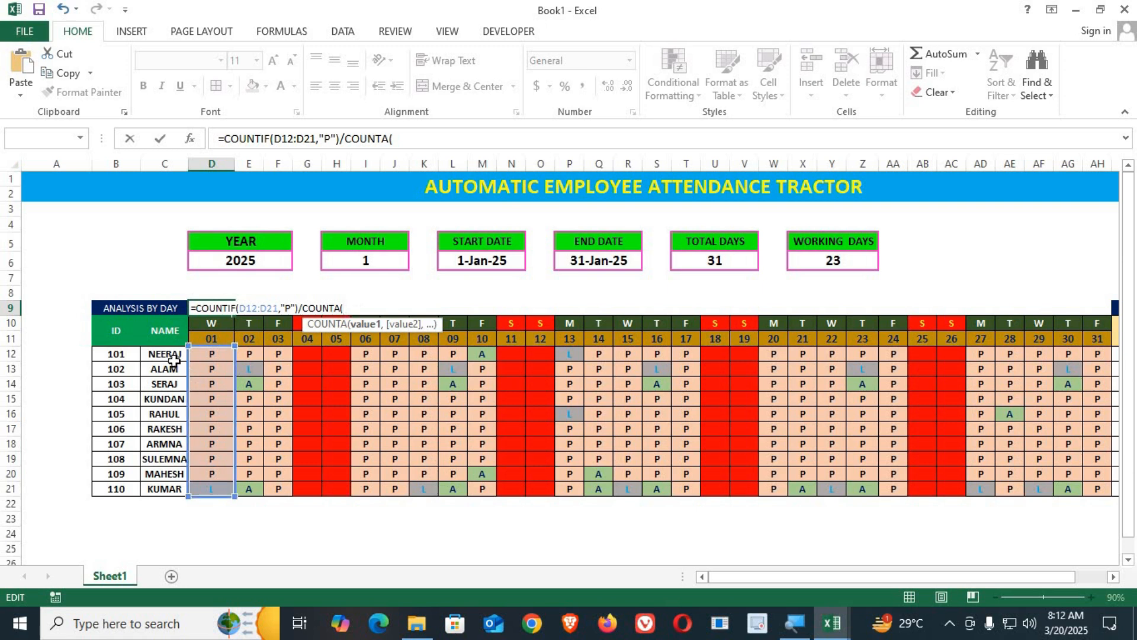
{"action": "left_click_drag", "start_coordinate": [165, 359], "coordinate": [158, 480]}
{"action": "key", "text": "Return"}
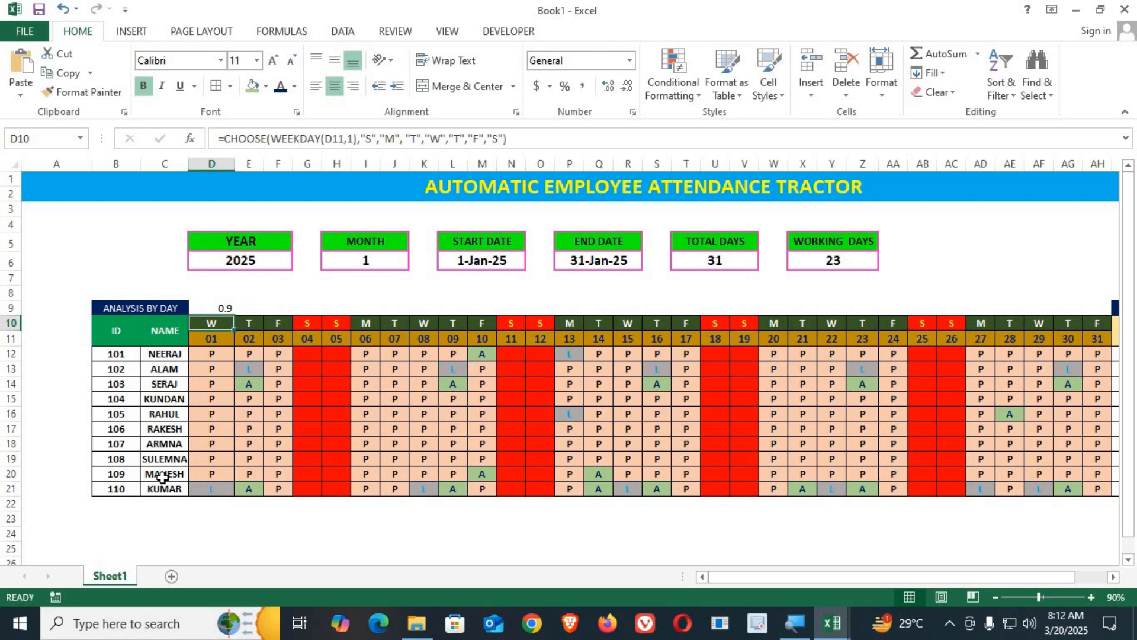
Format D9 as a percentage and fill its formula across the day columns to AH9.
{"action": "left_click", "coordinate": [220, 309]}
{"action": "left_click", "coordinate": [565, 88]}
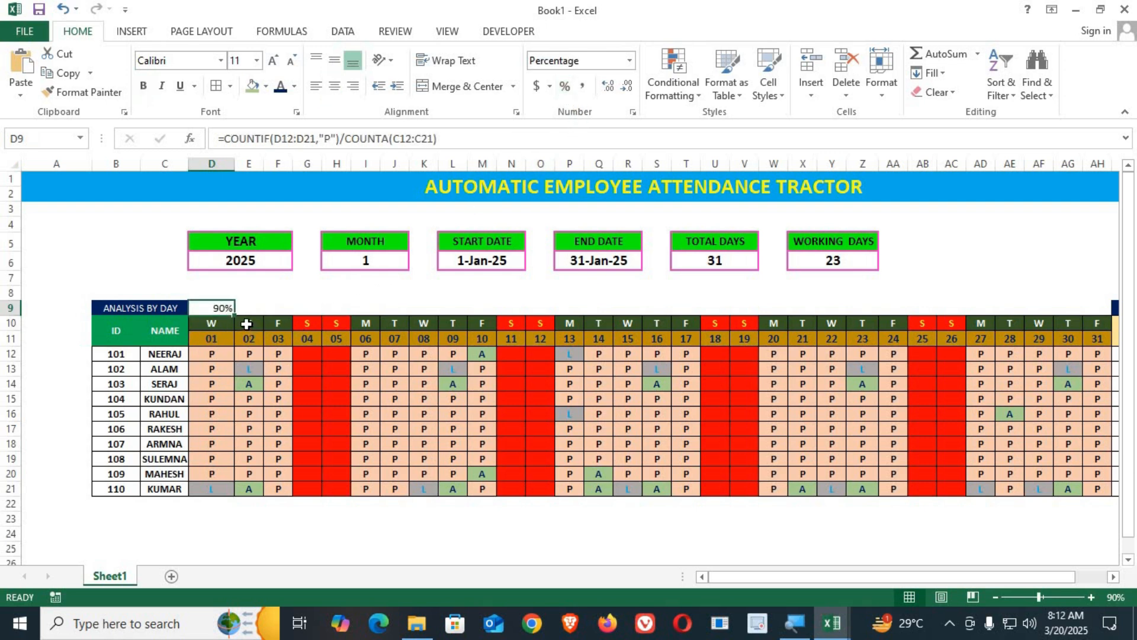
{"action": "left_click_drag", "start_coordinate": [234, 316], "coordinate": [1099, 308]}
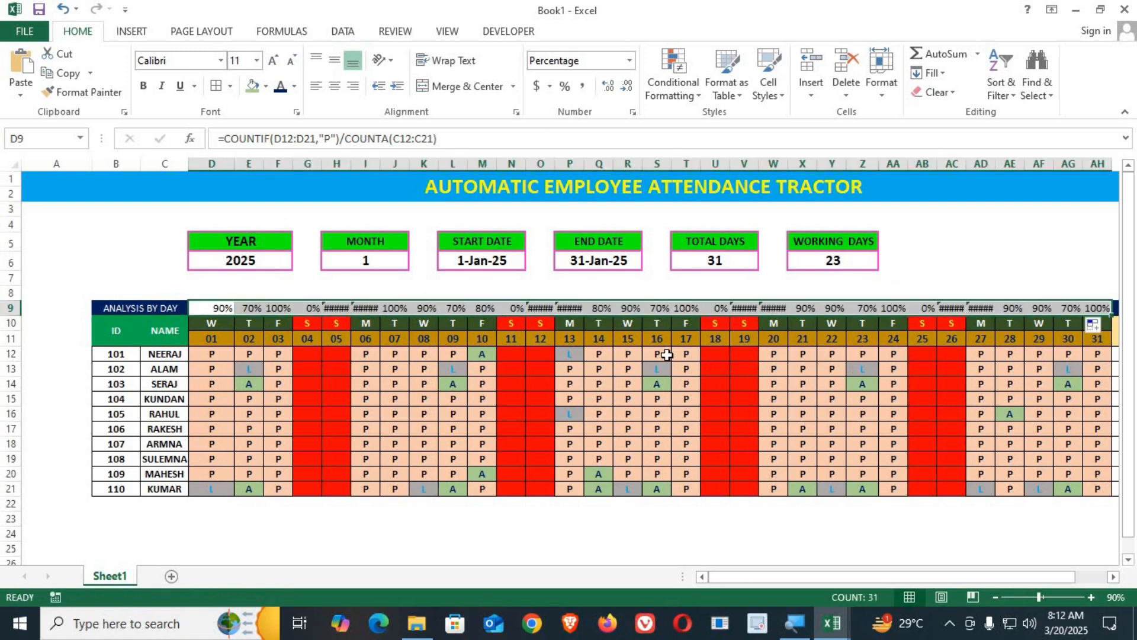
Widen columns D through AI to one equal width.
{"action": "left_click", "coordinate": [306, 340]}
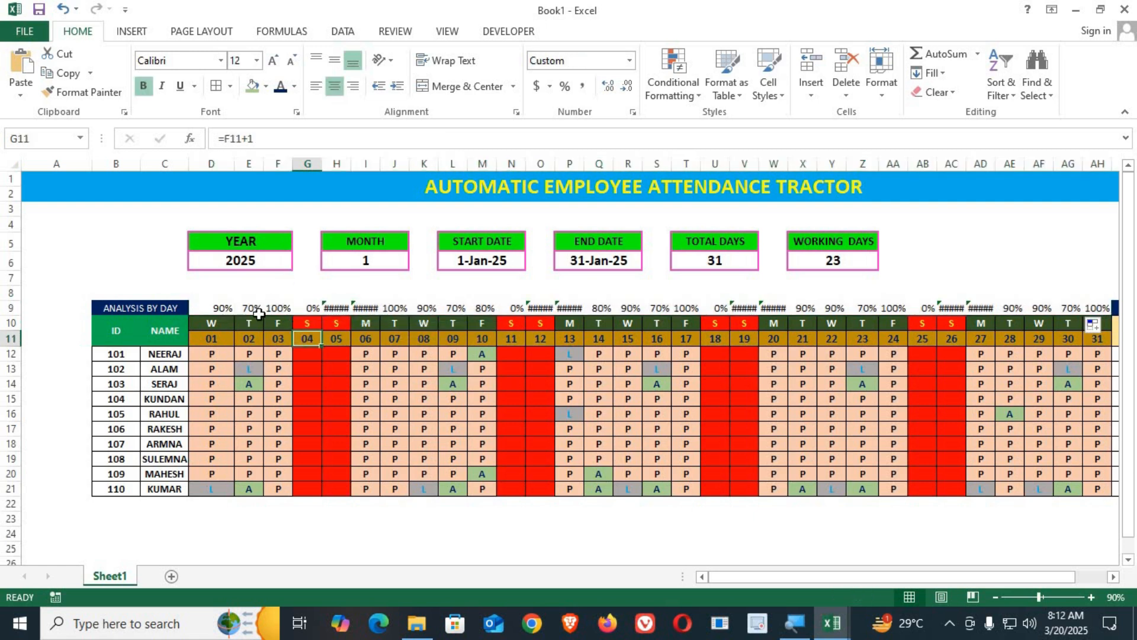
{"action": "left_click_drag", "start_coordinate": [212, 164], "coordinate": [1114, 178]}
{"action": "double_click", "coordinate": [908, 166]}
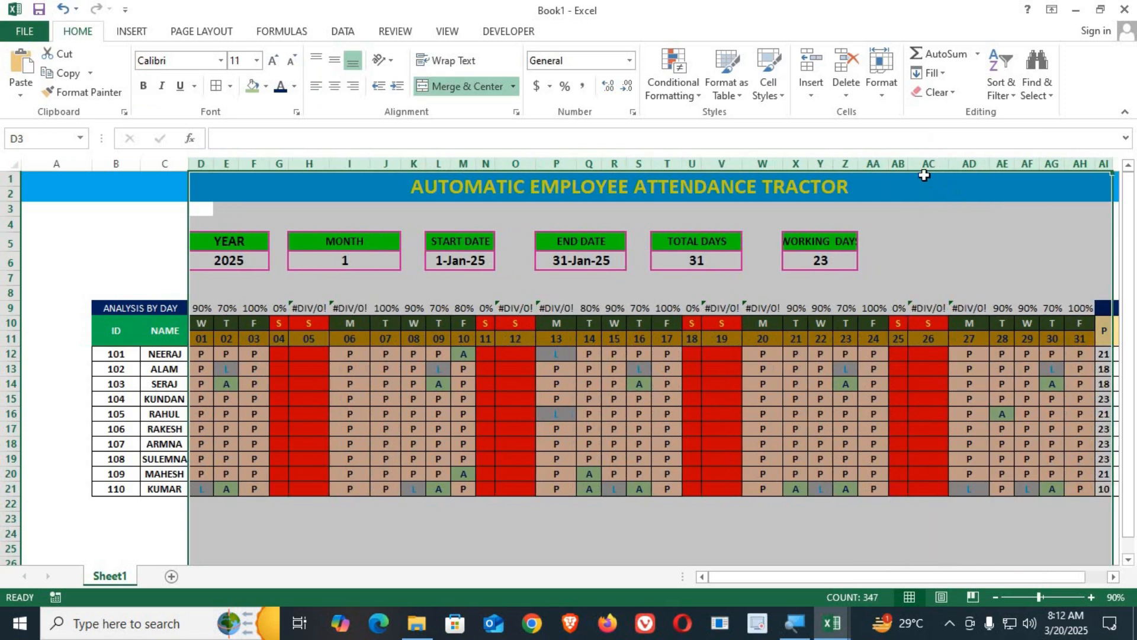
{"action": "left_click_drag", "start_coordinate": [886, 165], "coordinate": [905, 165]}
{"action": "left_click", "coordinate": [868, 314]}
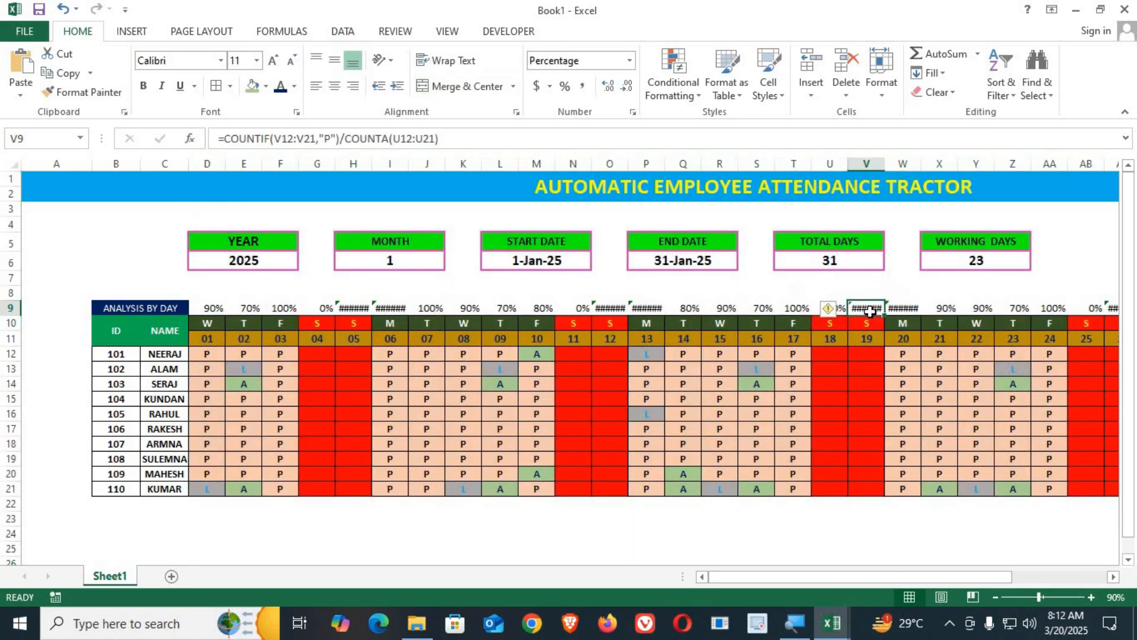
Give the daily percentages in D9:AH9 a light blue fill and make them bold.
{"action": "left_click", "coordinate": [603, 458]}
{"action": "left_click", "coordinate": [851, 314]}
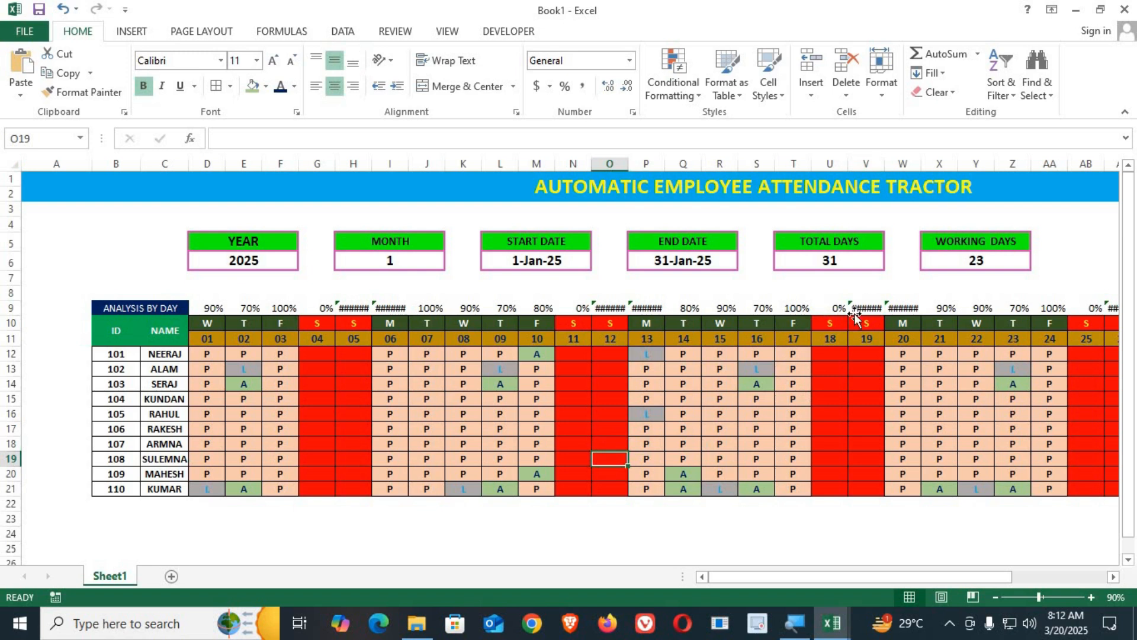
{"action": "left_click_drag", "start_coordinate": [213, 308], "coordinate": [1001, 315]}
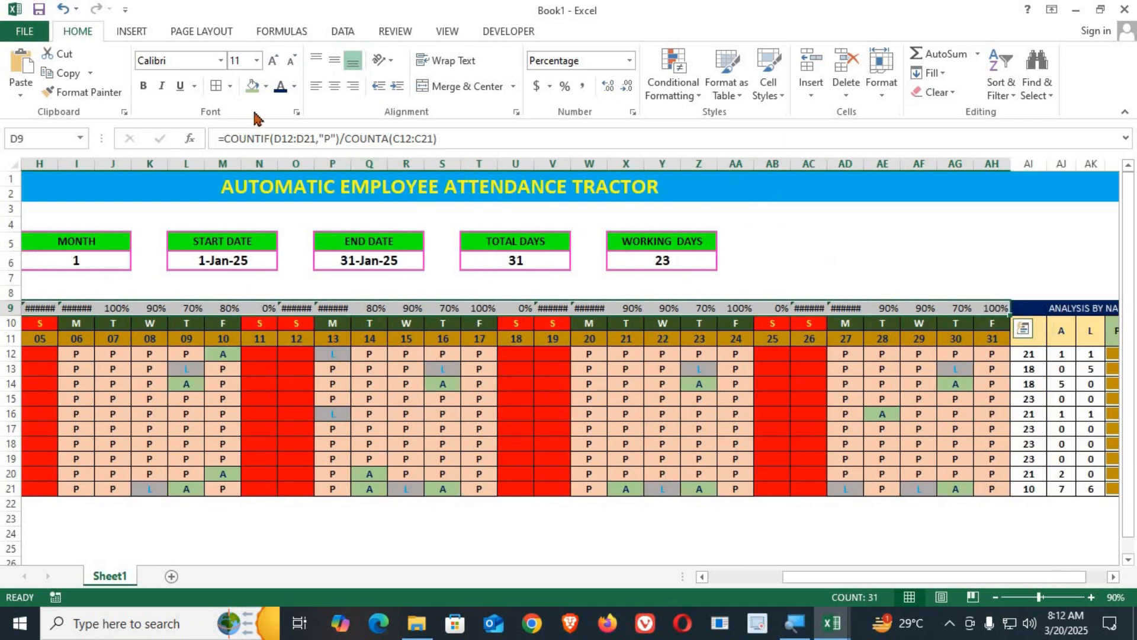
{"action": "left_click", "coordinate": [266, 87]}
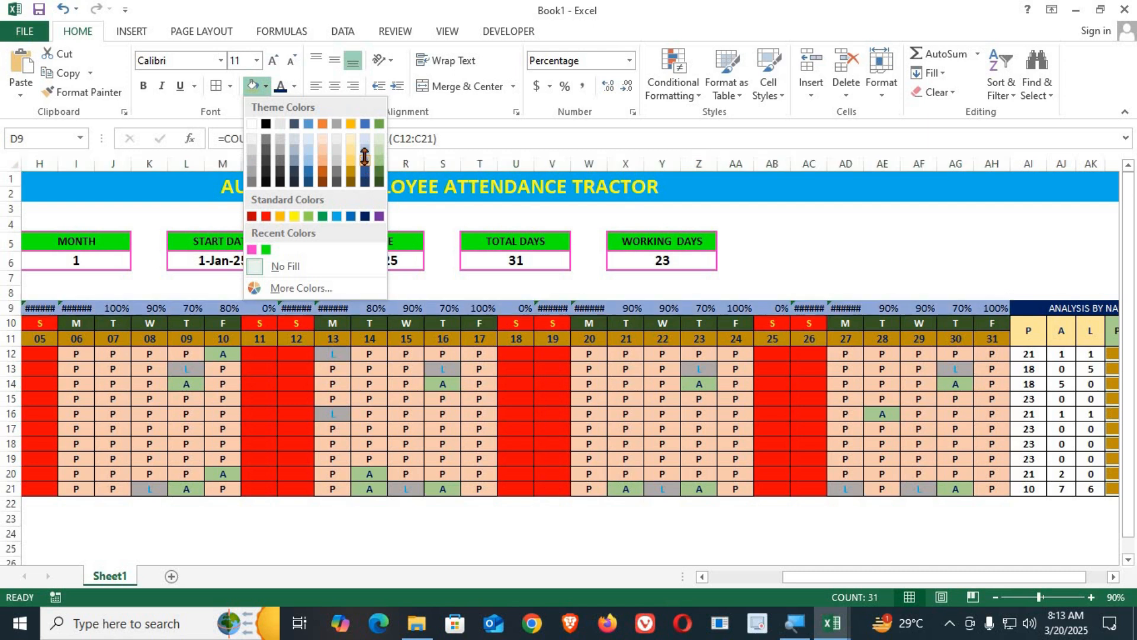
{"action": "left_click", "coordinate": [366, 163]}
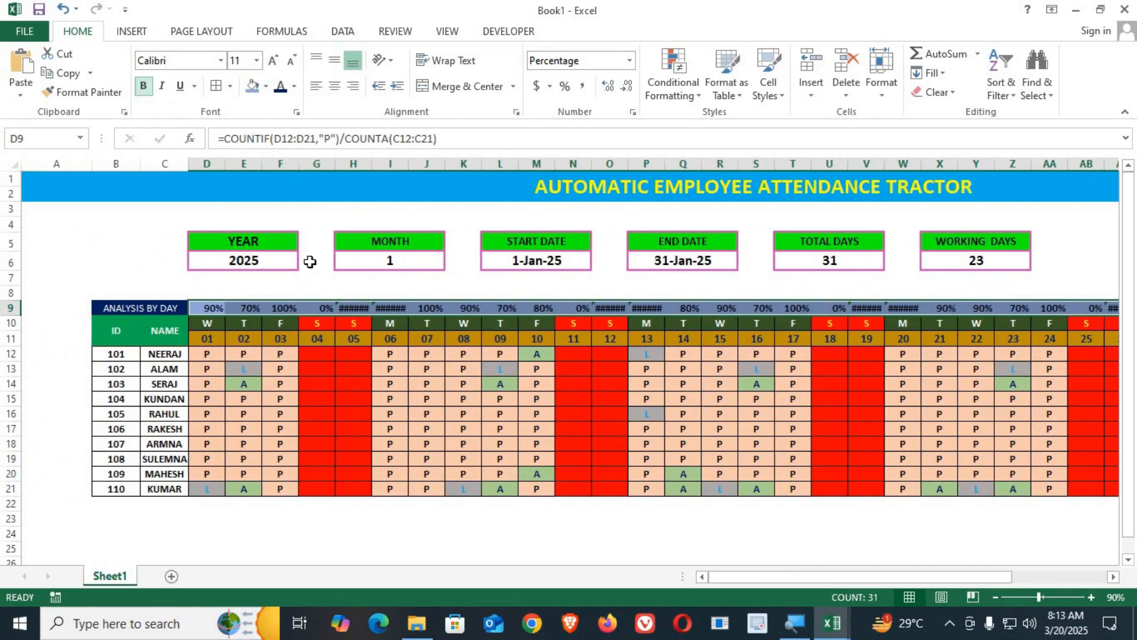
Widen column H slightly and inspect the cell references in the H9 formula.
{"action": "left_click", "coordinate": [355, 308]}
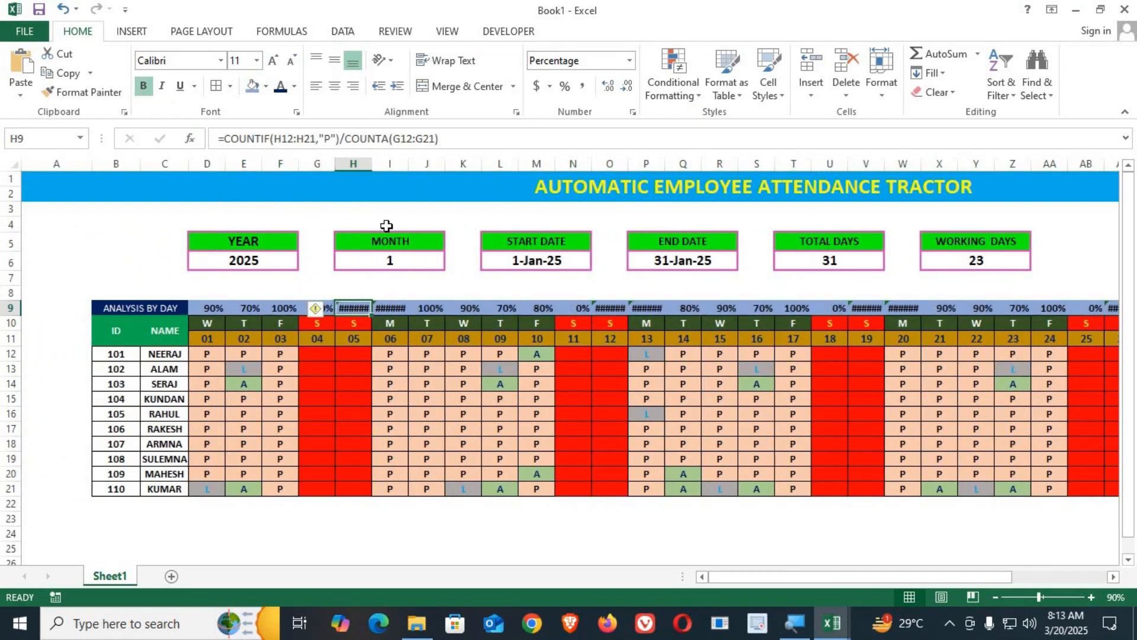
{"action": "left_click_drag", "start_coordinate": [371, 169], "coordinate": [382, 170]}
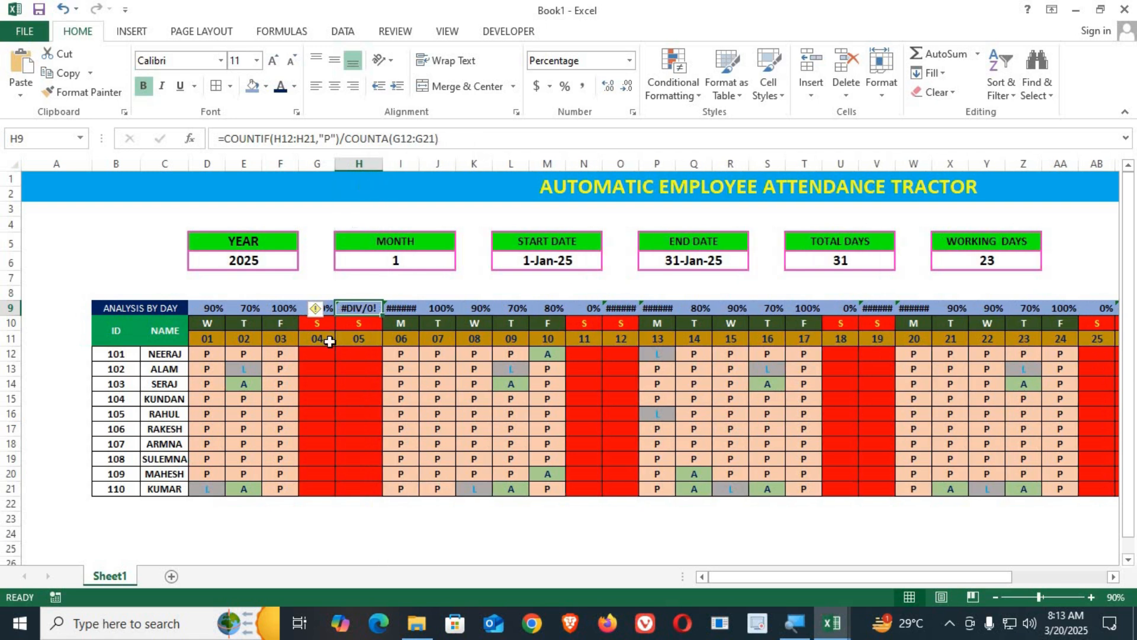
{"action": "left_click", "coordinate": [216, 307]}
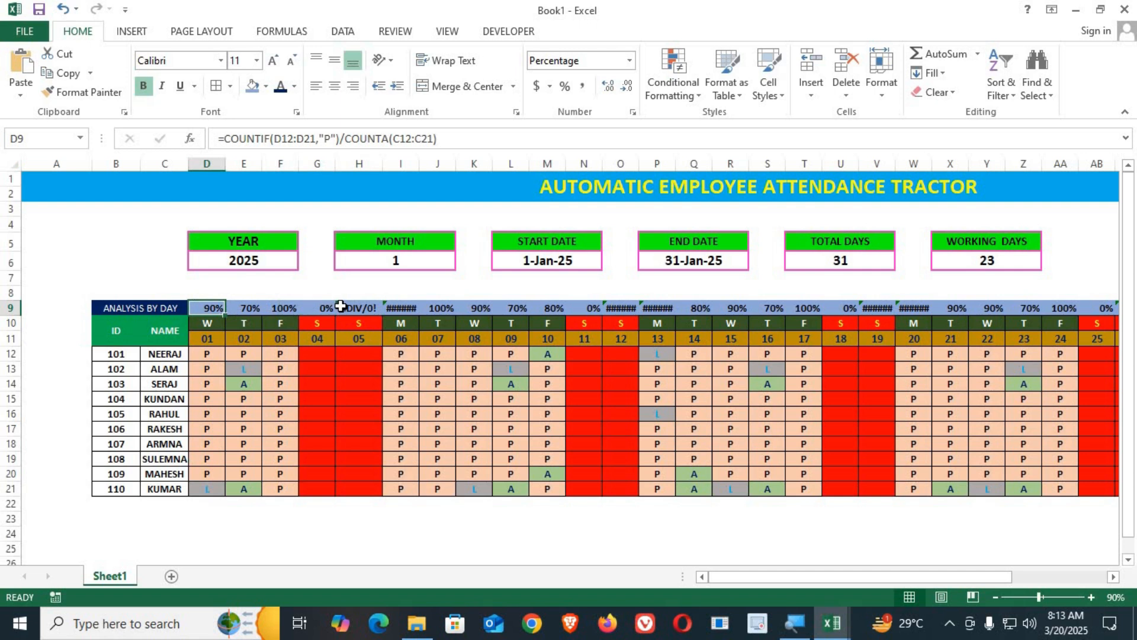
{"action": "double_click", "coordinate": [340, 306]}
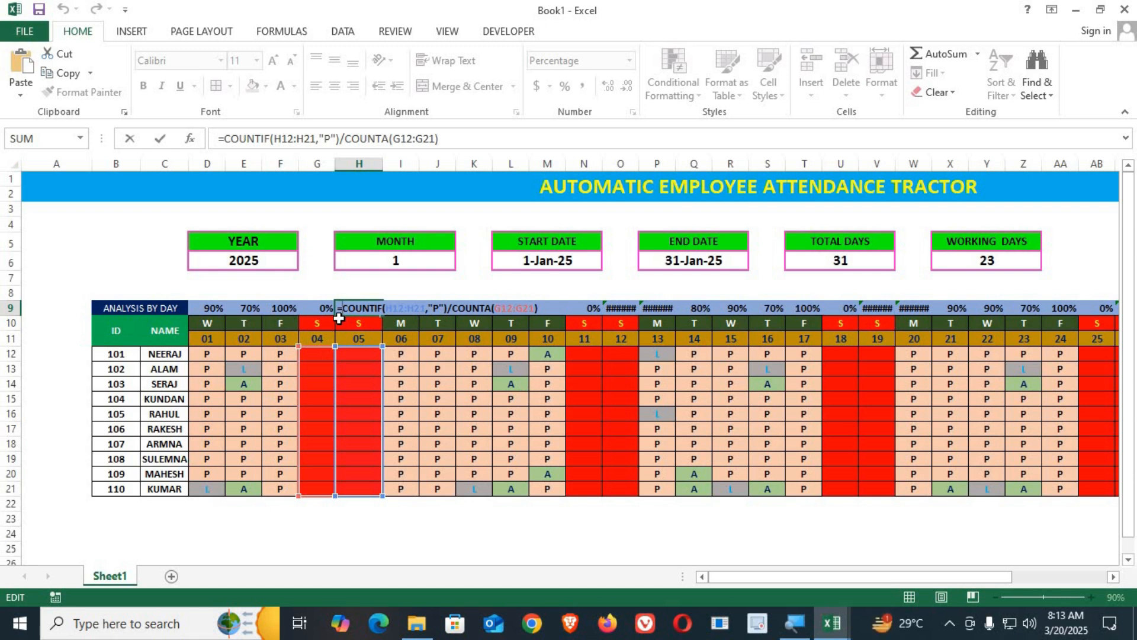
{"action": "key", "text": "Return"}
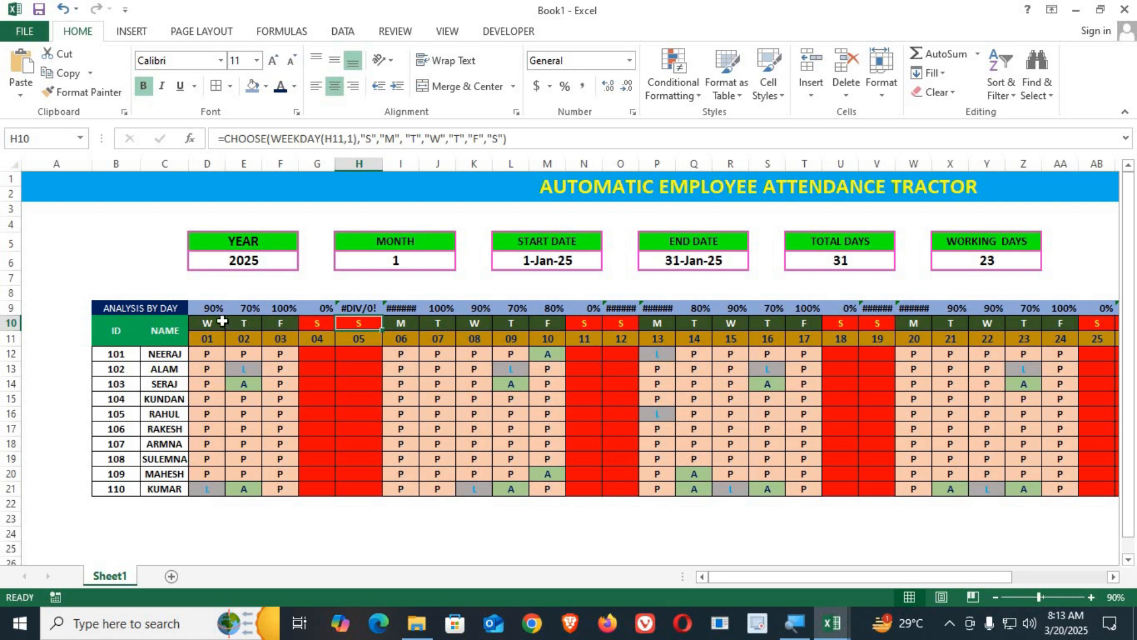
Make the COUNTA range in D9 absolute, so the formula reads =COUNTIF(D12:D21,"P")/COUNTA($C$12:$C$21).
{"action": "left_click", "coordinate": [210, 308]}
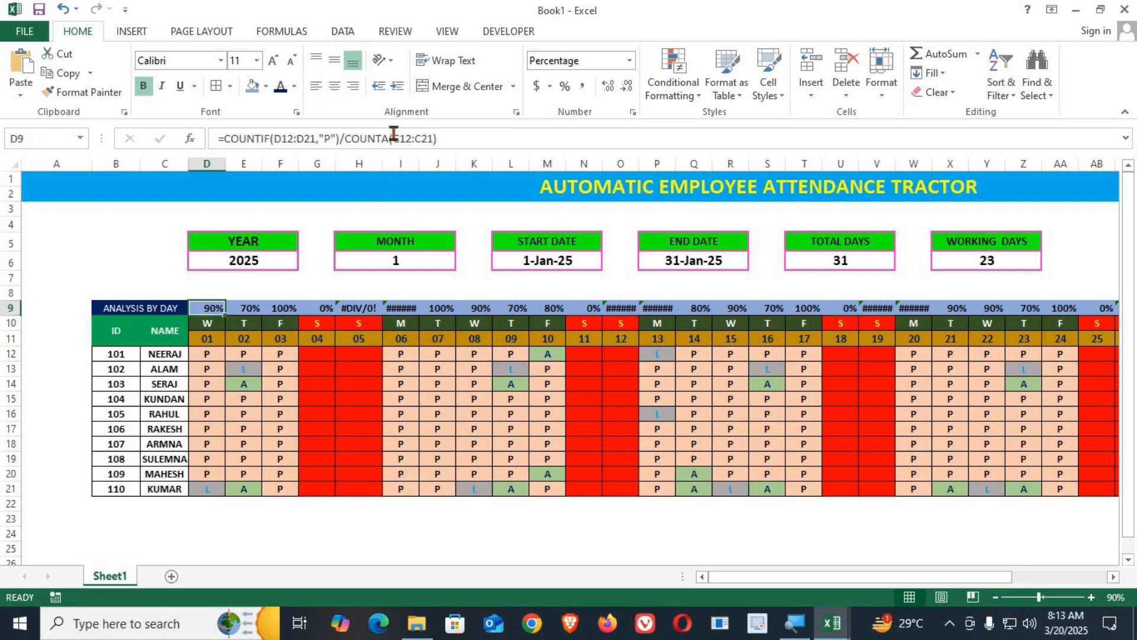
{"action": "left_click_drag", "start_coordinate": [394, 138], "coordinate": [430, 139]}
{"action": "key", "text": "shift+Right"}
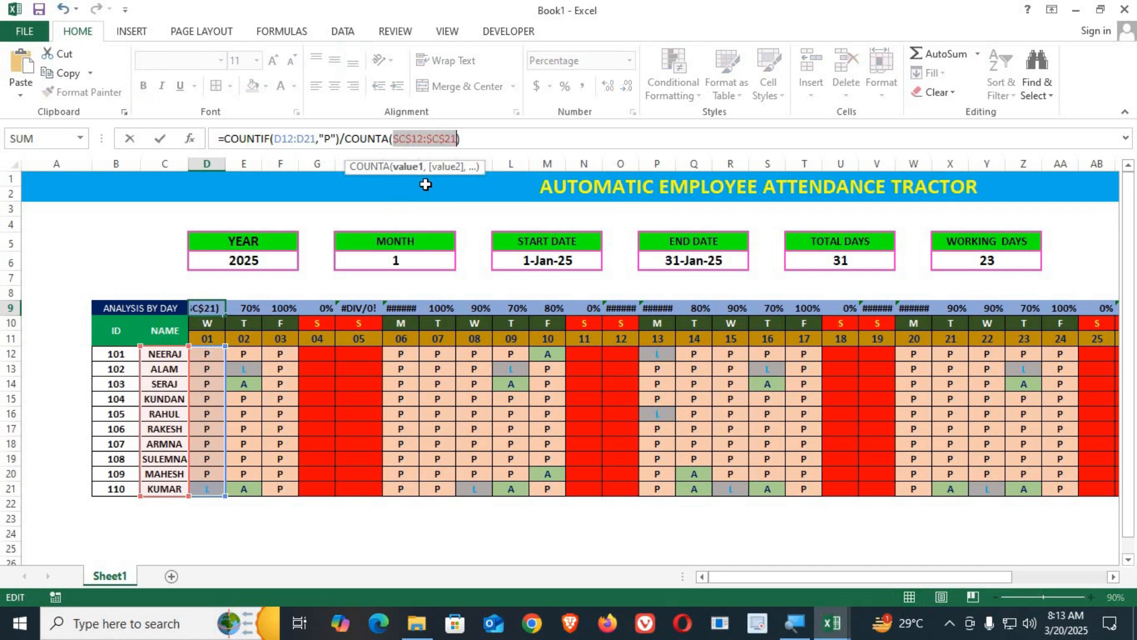
{"action": "key", "text": "Return"}
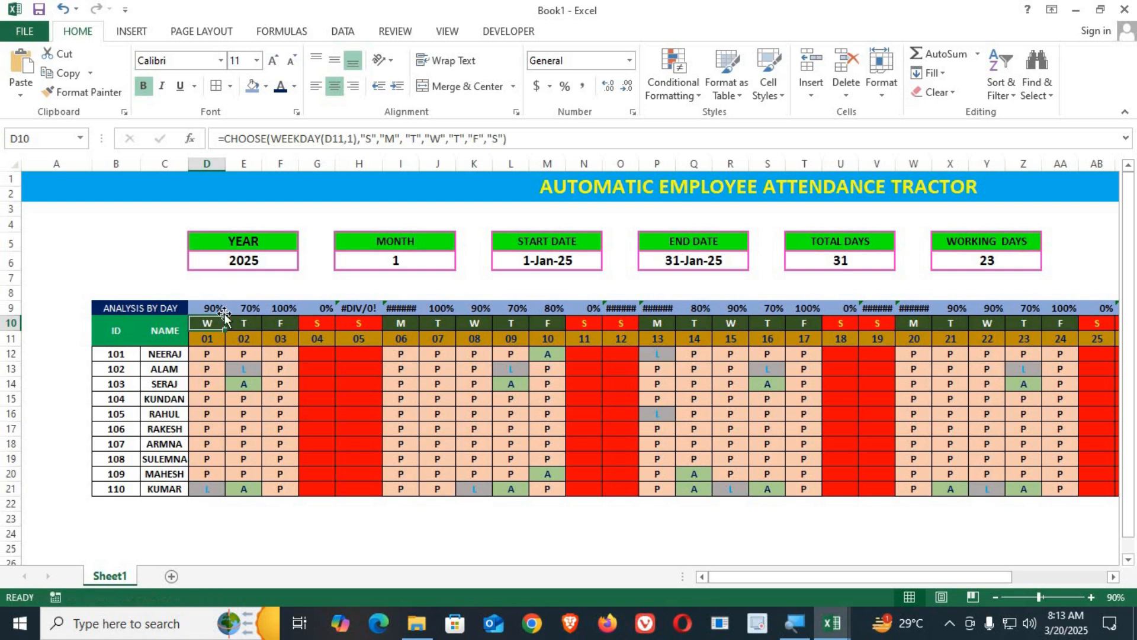
Fill the corrected D9 formula across the day columns to AH9.
{"action": "key", "text": "Up"}
{"action": "left_click_drag", "start_coordinate": [225, 314], "coordinate": [1010, 310]}
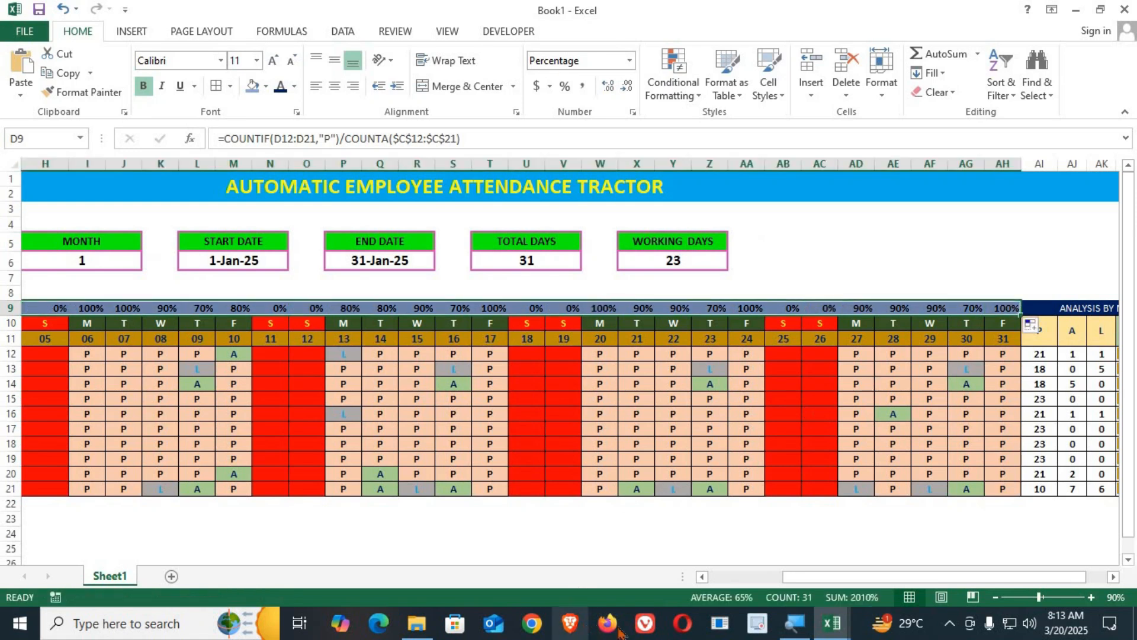
{"action": "left_click_drag", "start_coordinate": [788, 577], "coordinate": [626, 603]}
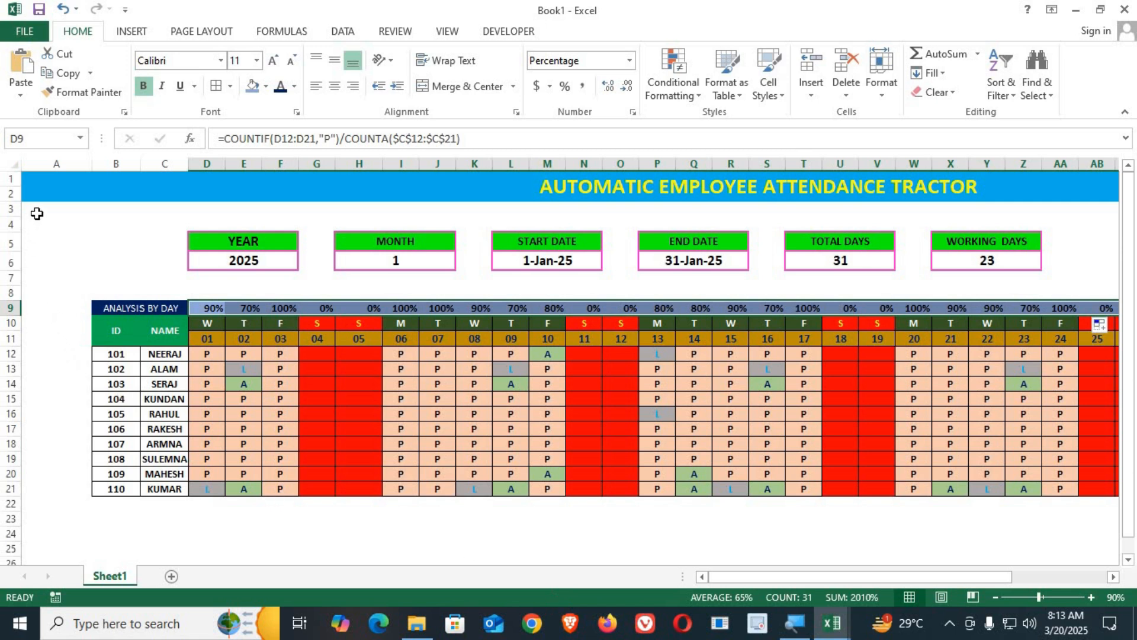
Increase the height of rows 11 to 18 in the attendance table.
{"action": "left_click_drag", "start_coordinate": [31, 205], "coordinate": [25, 500]}
{"action": "left_click_drag", "start_coordinate": [6, 340], "coordinate": [6, 446]}
{"action": "left_click_drag", "start_coordinate": [6, 353], "coordinate": [7, 367]}
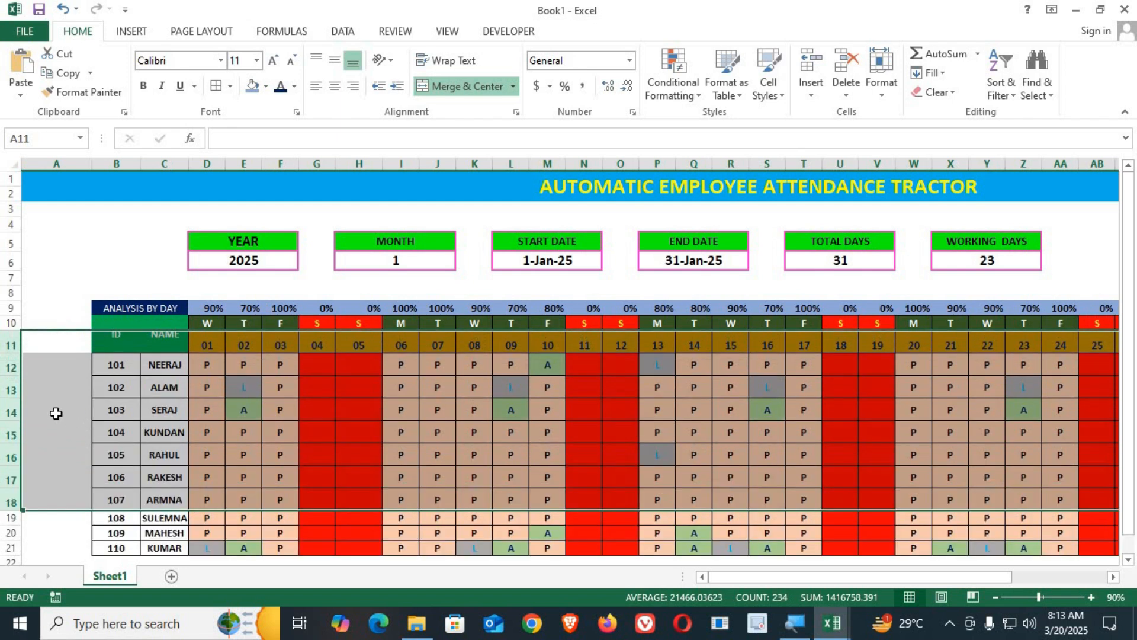
Increase the height of rows 19 to 21 in the attendance table.
{"action": "left_click", "coordinate": [55, 413]}
{"action": "scroll", "coordinate": [259, 435], "scroll_direction": "down", "scroll_amount": 3}
{"action": "scroll", "coordinate": [80, 471], "scroll_direction": "up", "scroll_amount": 3}
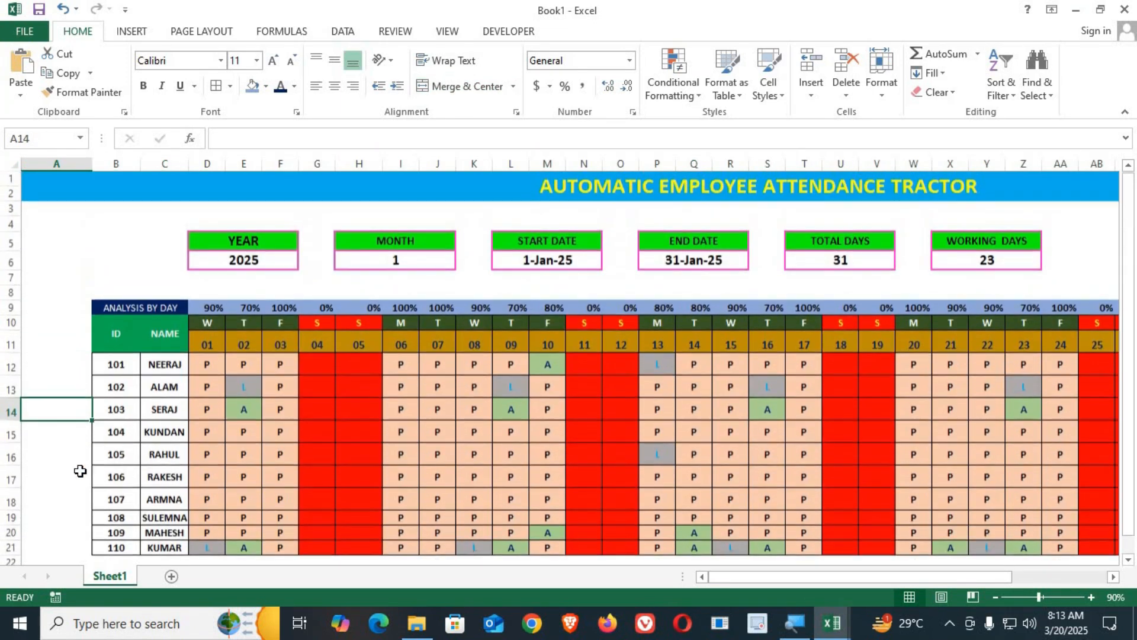
{"action": "left_click_drag", "start_coordinate": [3, 548], "coordinate": [21, 545]}
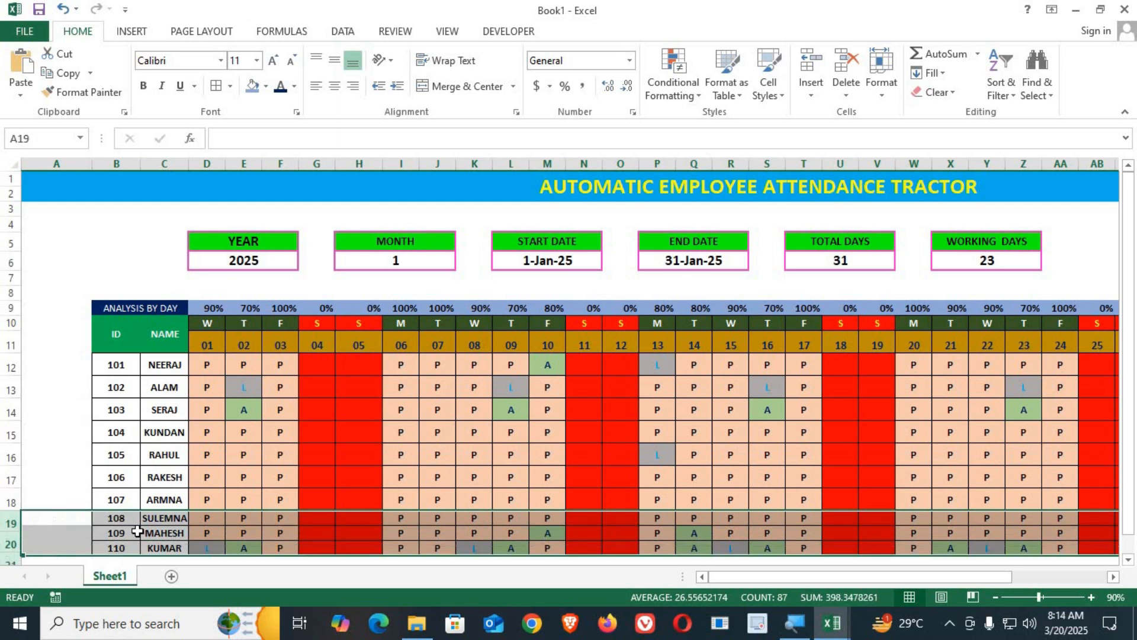
{"action": "scroll", "coordinate": [225, 515], "scroll_direction": "down", "scroll_amount": 2}
{"action": "scroll", "coordinate": [228, 521], "scroll_direction": "down", "scroll_amount": 1}
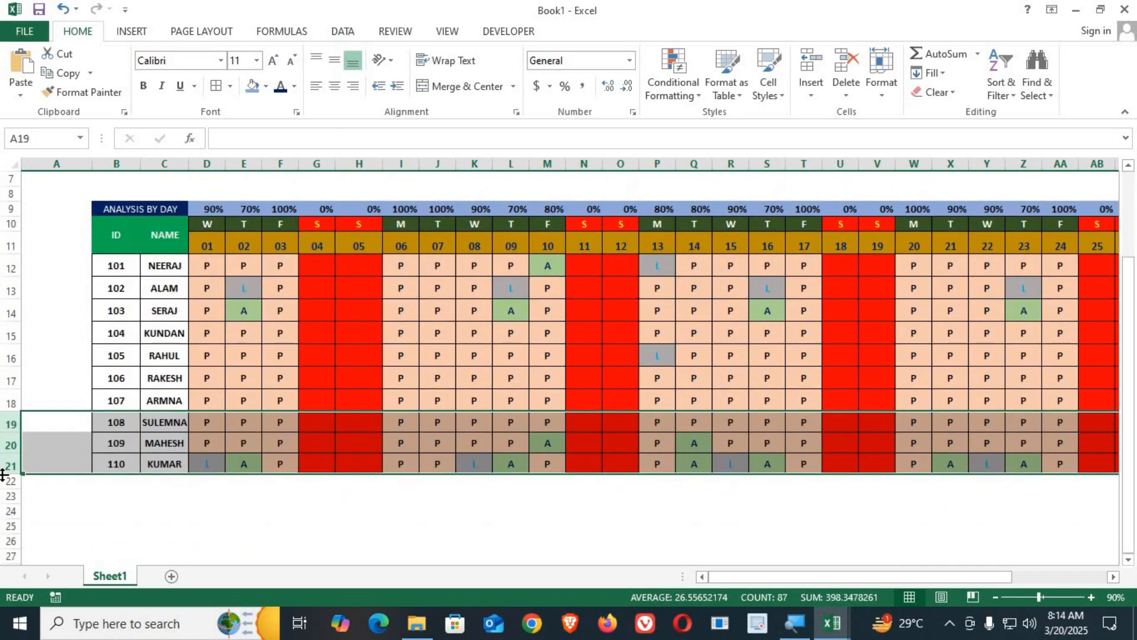
{"action": "left_click_drag", "start_coordinate": [8, 474], "coordinate": [9, 493]}
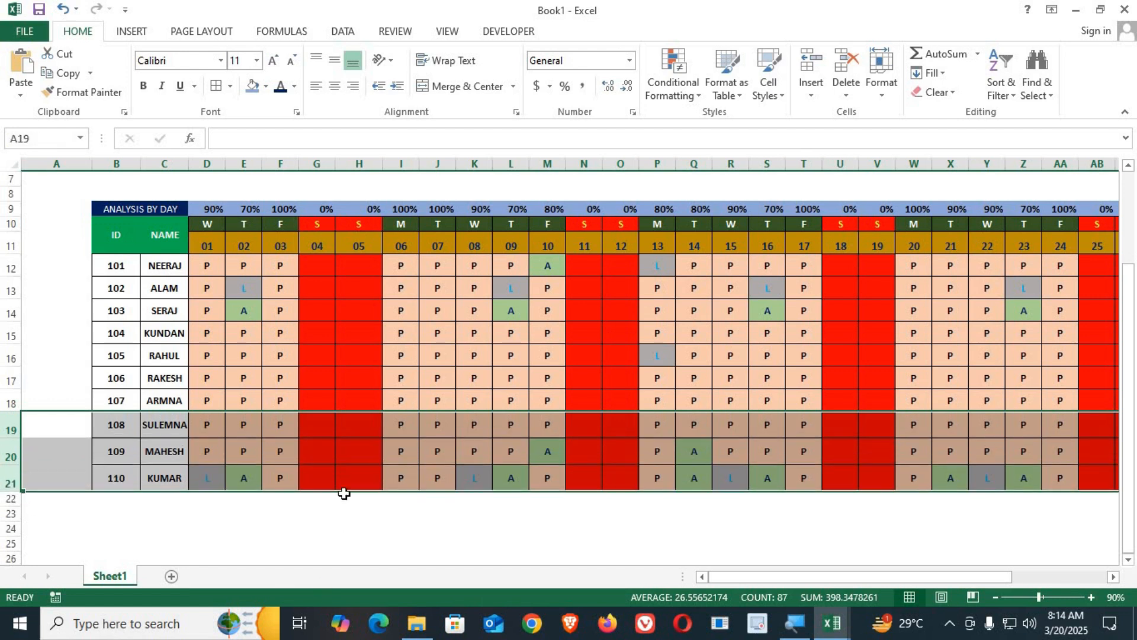
Fill cells A3:A21 beside the attendance table with the darker theme green.
{"action": "scroll", "coordinate": [346, 473], "scroll_direction": "up", "scroll_amount": 2}
{"action": "left_click_drag", "start_coordinate": [37, 208], "coordinate": [74, 444]}
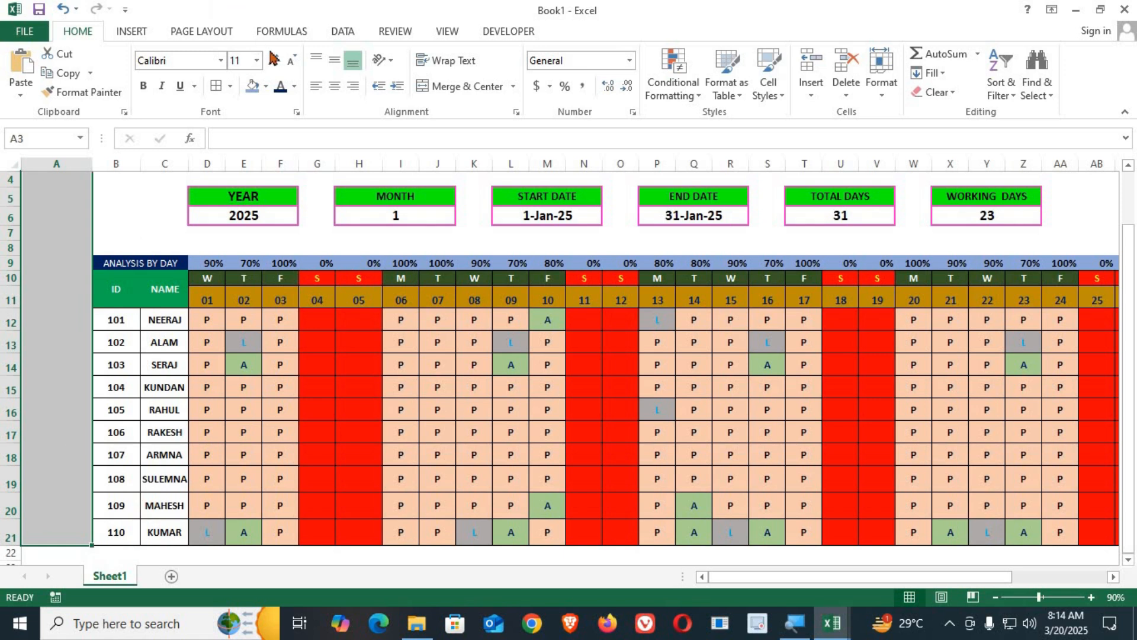
{"action": "left_click", "coordinate": [266, 86]}
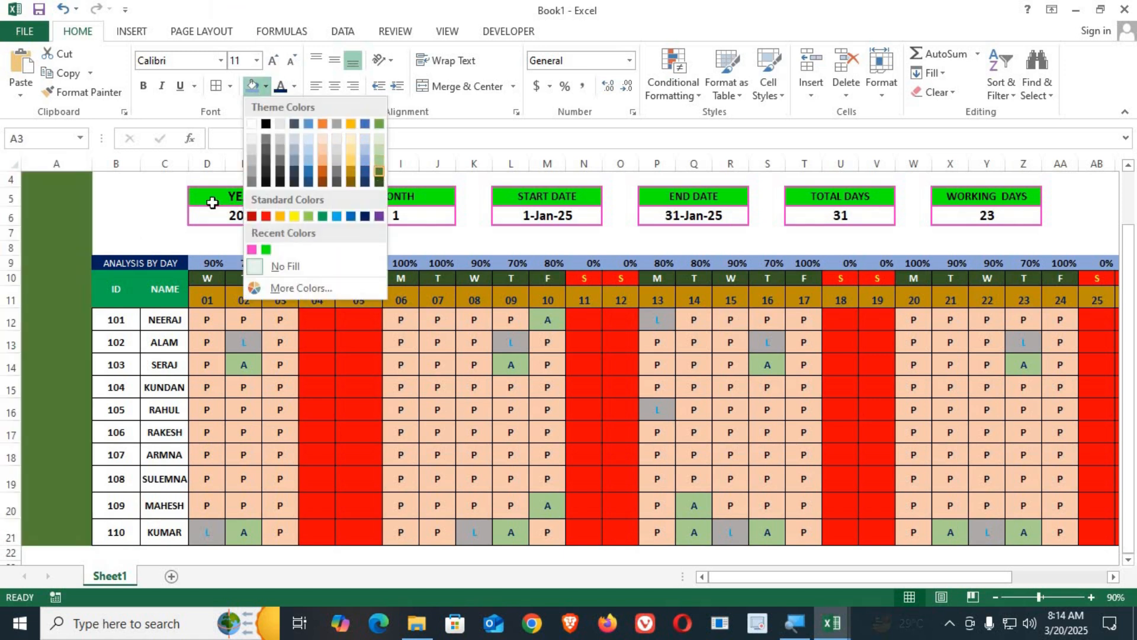
{"action": "left_click", "coordinate": [380, 180]}
Insert a new column before the ID column, narrow it to a thin strip and fill it dark blue from row 3 down.
{"action": "scroll", "coordinate": [129, 185], "scroll_direction": "up", "scroll_amount": 1}
{"action": "left_click", "coordinate": [116, 164]}
{"action": "right_click", "coordinate": [116, 166]}
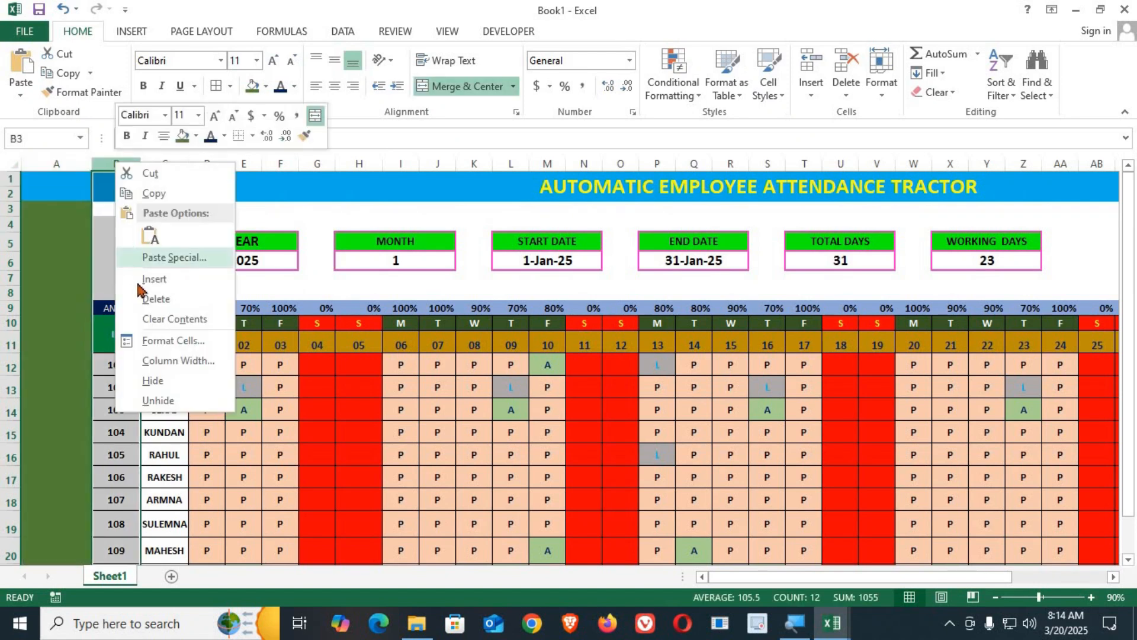
{"action": "left_click", "coordinate": [142, 285]}
{"action": "left_click_drag", "start_coordinate": [162, 166], "coordinate": [115, 172]}
{"action": "left_click", "coordinate": [265, 86]}
{"action": "left_click", "coordinate": [366, 211]}
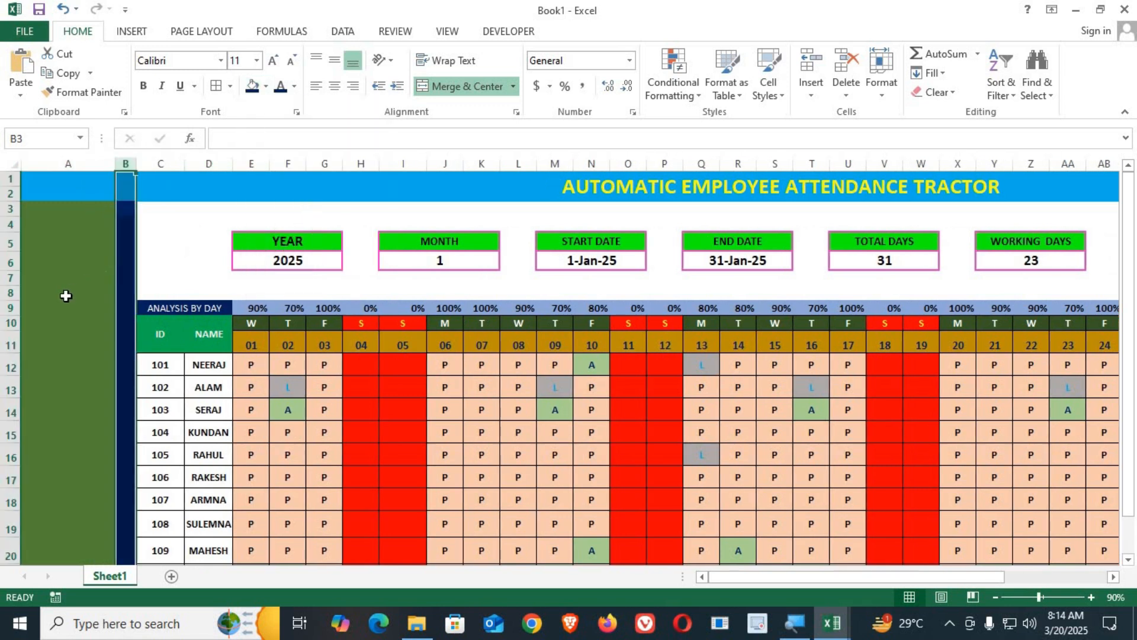
Insert WordArt in the plain black style with the text "JK TUTORIALS".
{"action": "left_click", "coordinate": [67, 293]}
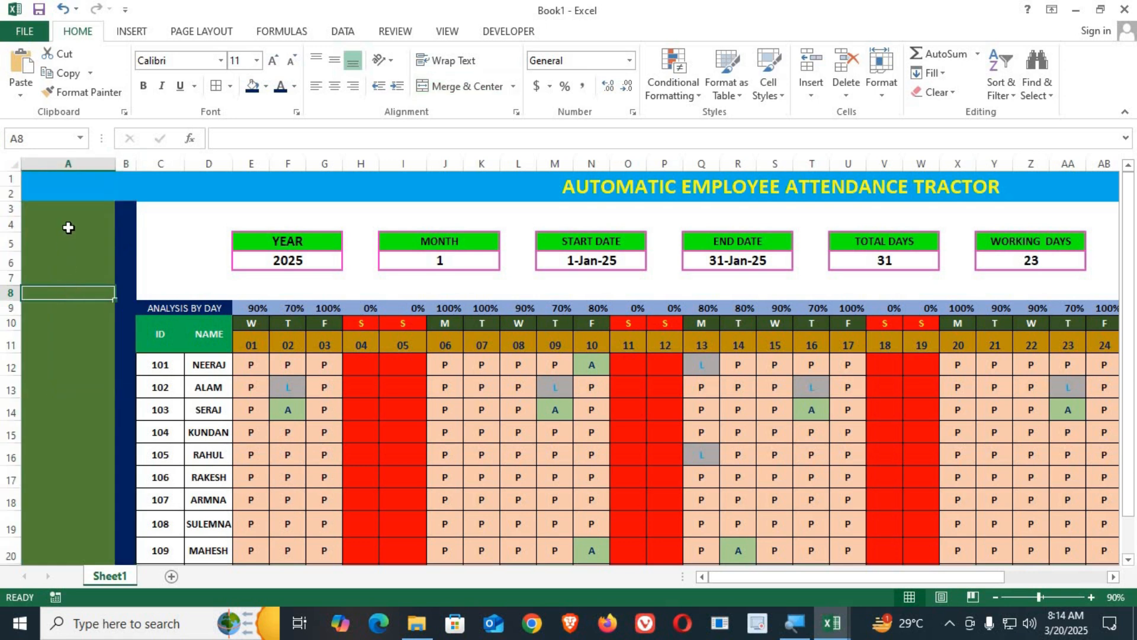
{"action": "left_click_drag", "start_coordinate": [42, 224], "coordinate": [171, 203]}
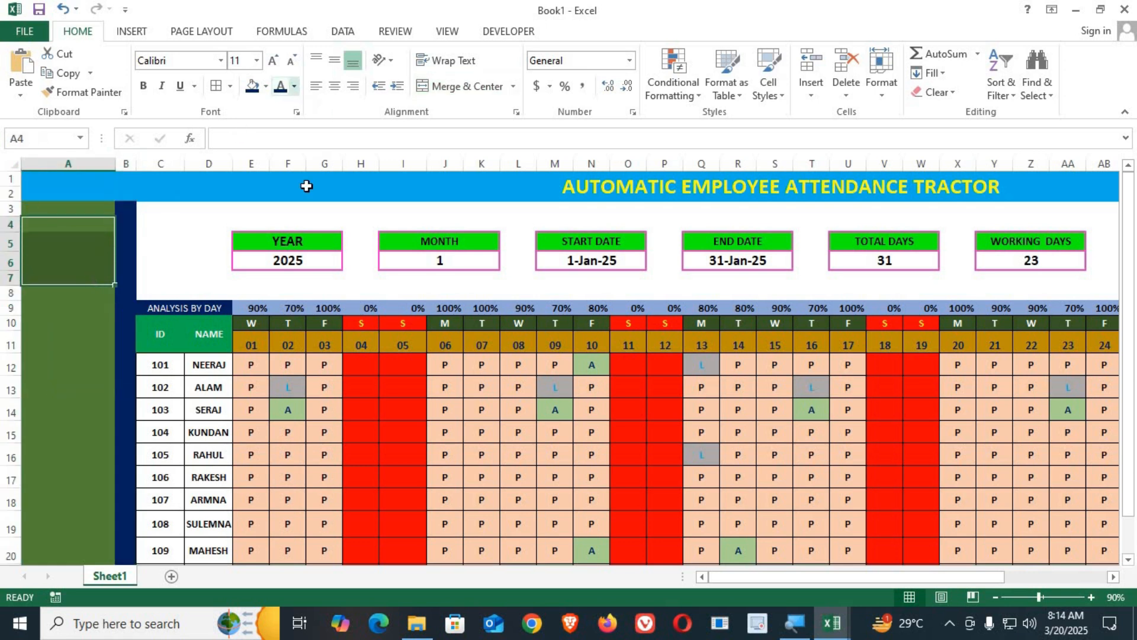
{"action": "left_click_drag", "start_coordinate": [35, 208], "coordinate": [89, 275]}
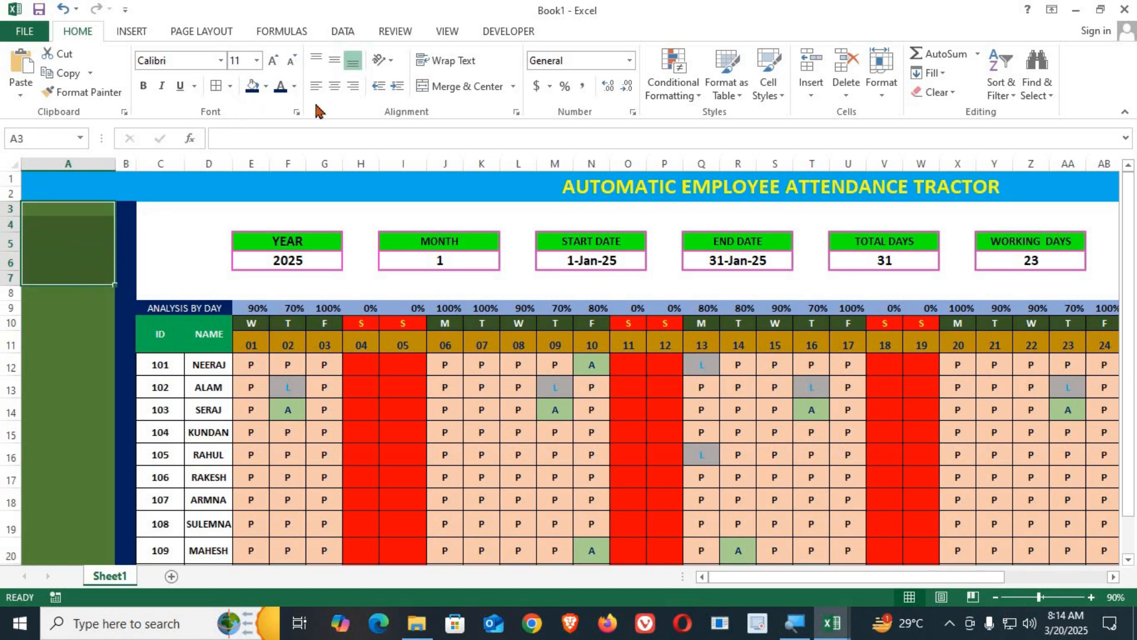
{"action": "left_click", "coordinate": [132, 31]}
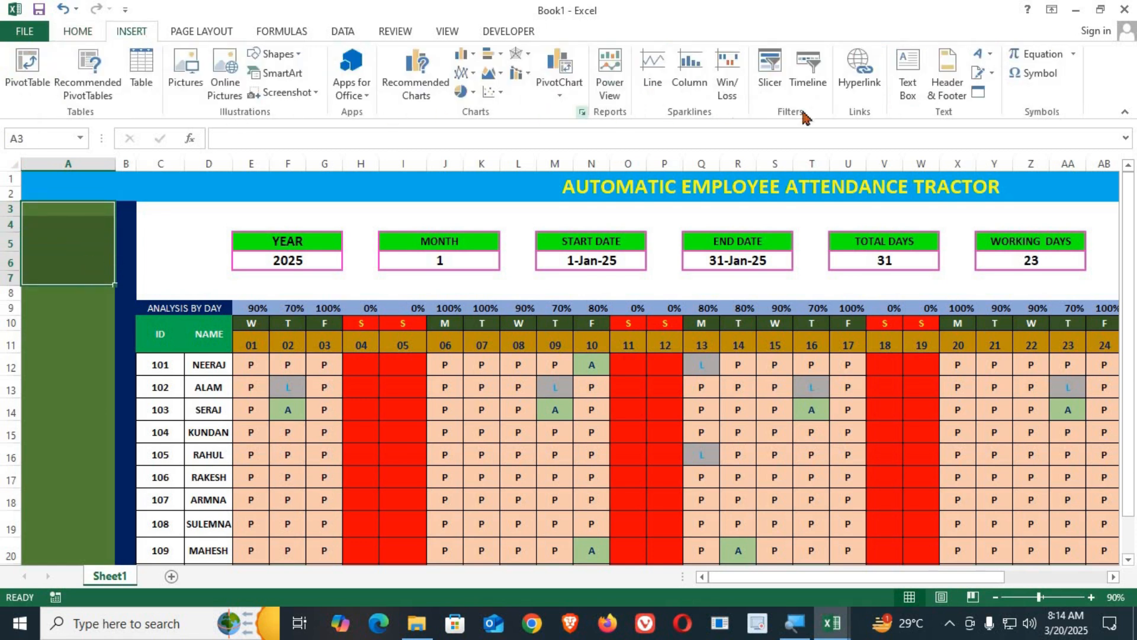
{"action": "left_click", "coordinate": [976, 55]}
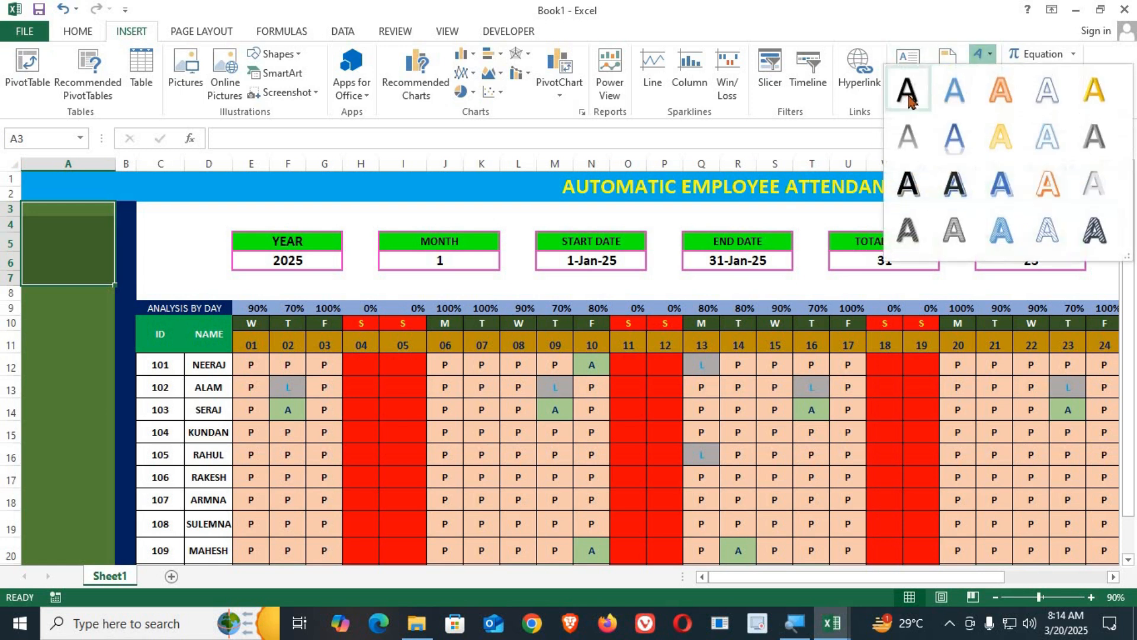
{"action": "left_click", "coordinate": [909, 87]}
{"action": "type", "text": "J"}
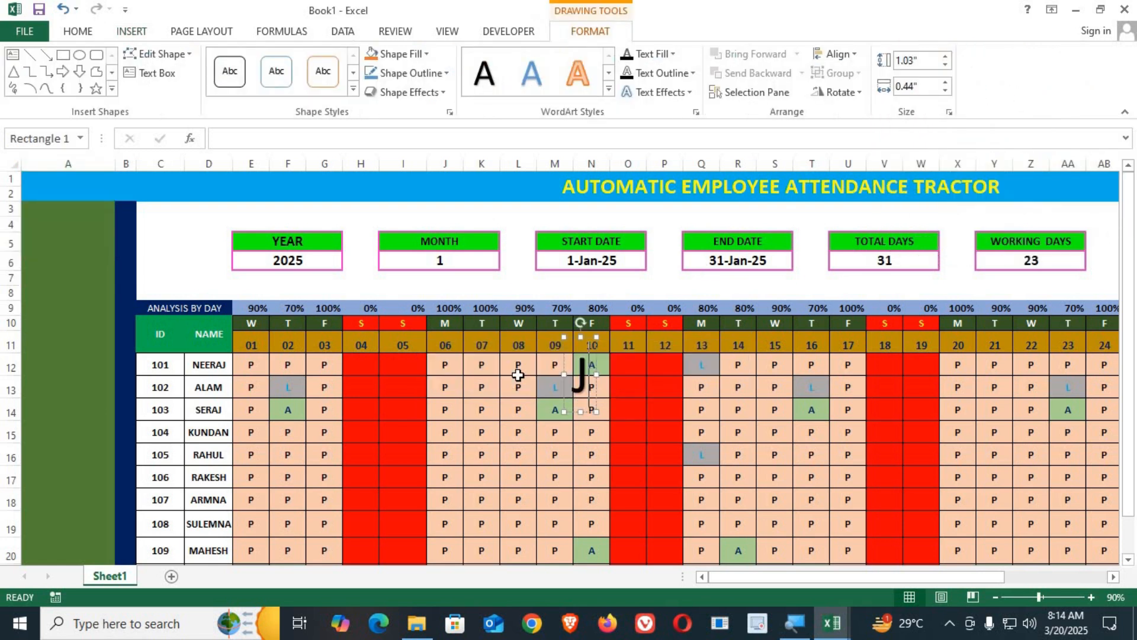
{"action": "type", "text": "K TUTORIALS"}
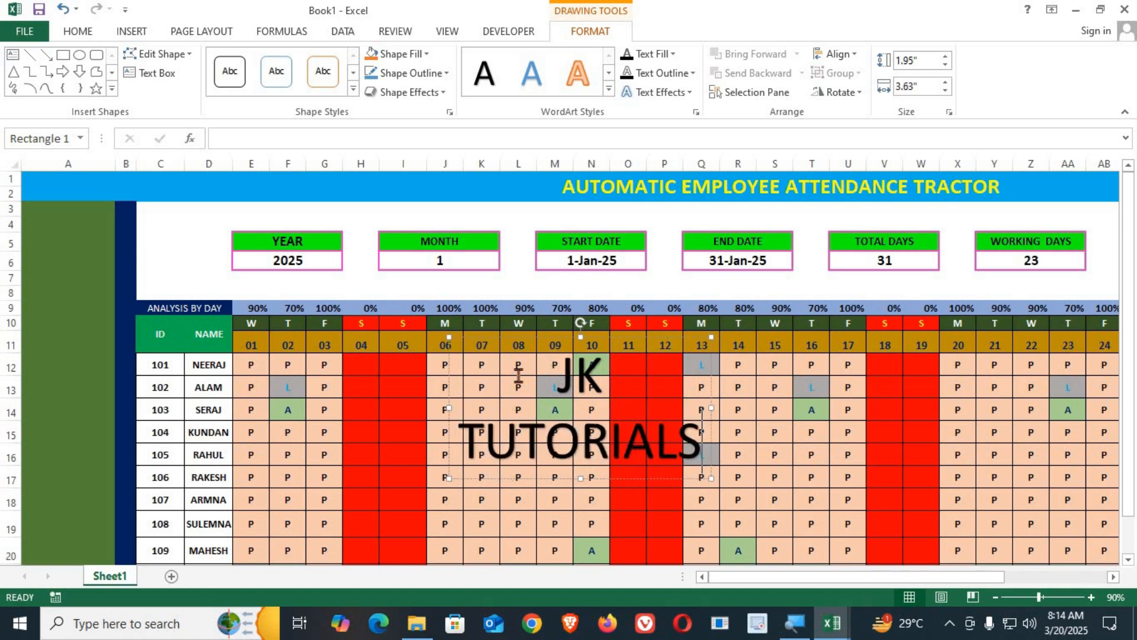
Move the WordArt up beside the YEAR box and format its text as bold 22 pt Impact.
{"action": "left_click_drag", "start_coordinate": [615, 483], "coordinate": [194, 351]}
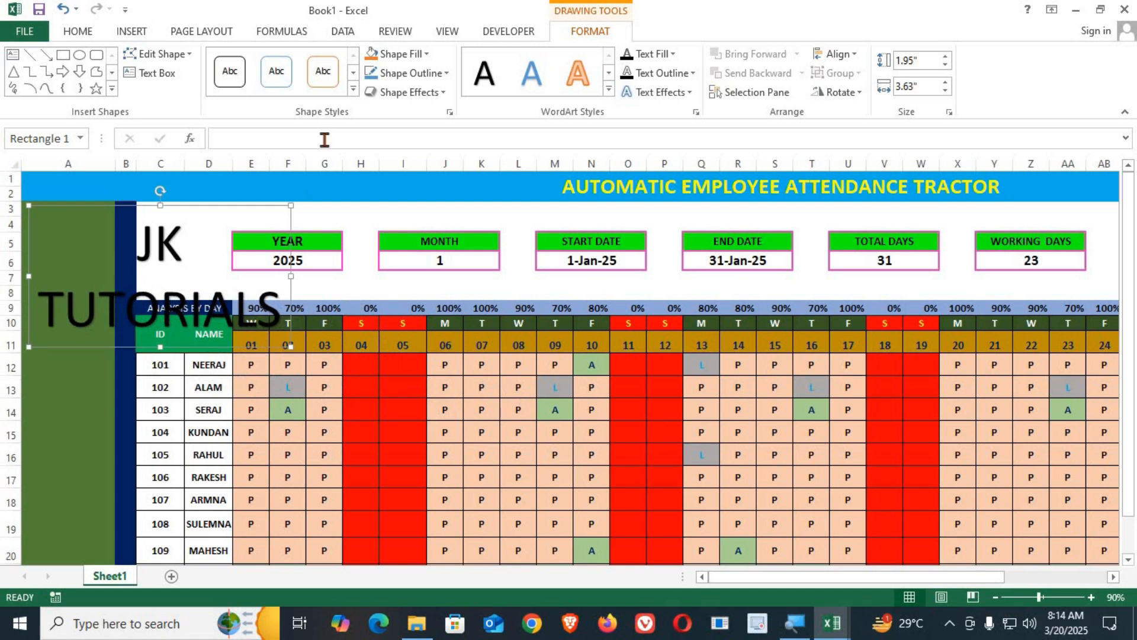
{"action": "left_click", "coordinate": [78, 32]}
{"action": "left_click", "coordinate": [248, 61]}
{"action": "type", "text": "22"}
{"action": "key", "text": "Return"}
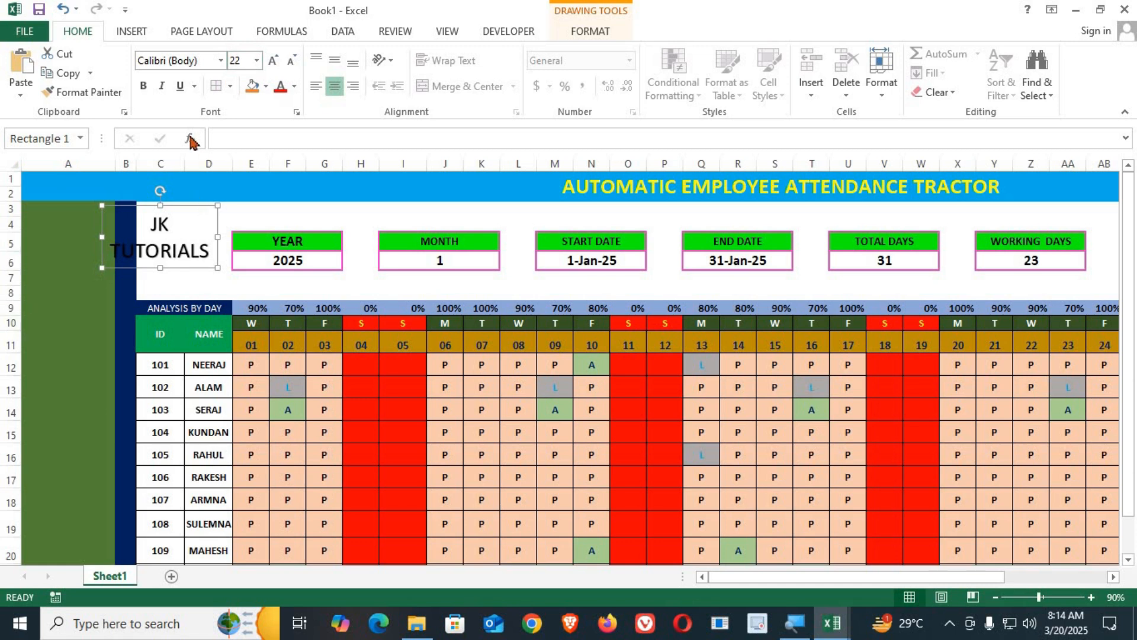
{"action": "left_click", "coordinate": [142, 86]}
{"action": "left_click", "coordinate": [160, 61]}
{"action": "type", "text": "Impact"}
{"action": "key", "text": "Return"}
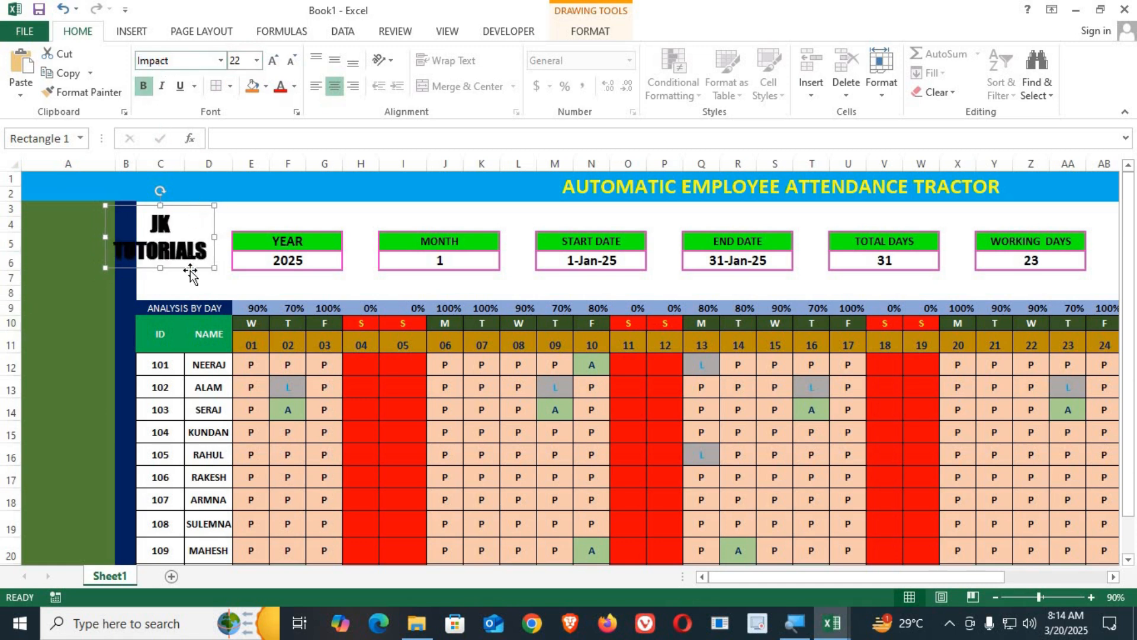
Place the WordArt at the top of green column A in white text, widening the column and the text box to fit it.
{"action": "left_click_drag", "start_coordinate": [190, 273], "coordinate": [116, 225]}
{"action": "left_click", "coordinate": [295, 86]}
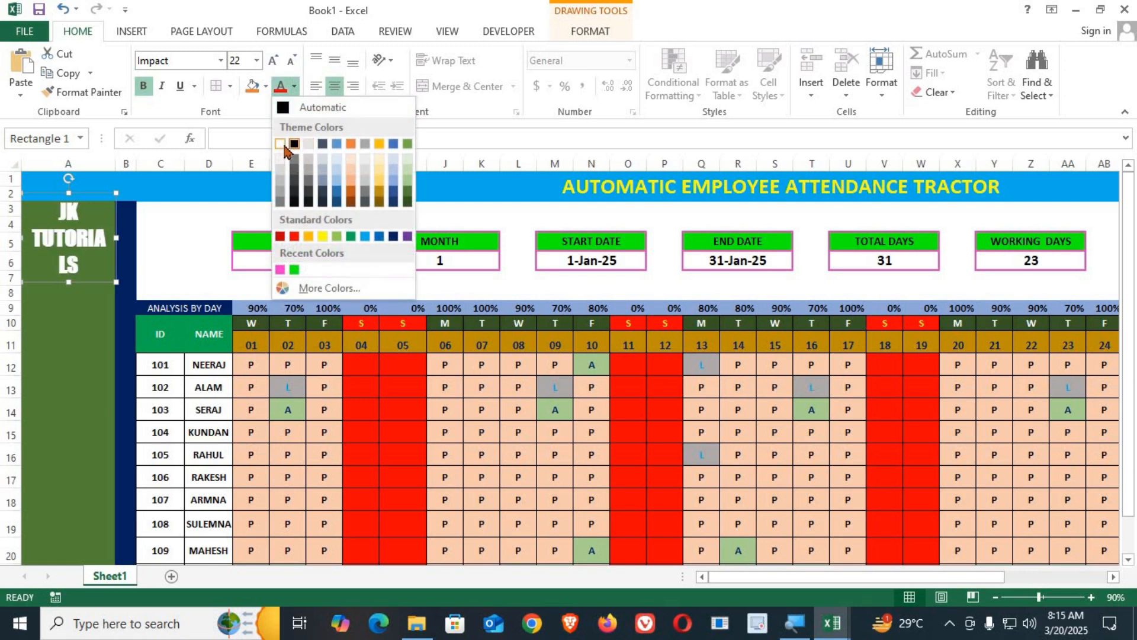
{"action": "left_click", "coordinate": [280, 144]}
{"action": "left_click_drag", "start_coordinate": [118, 169], "coordinate": [143, 170]}
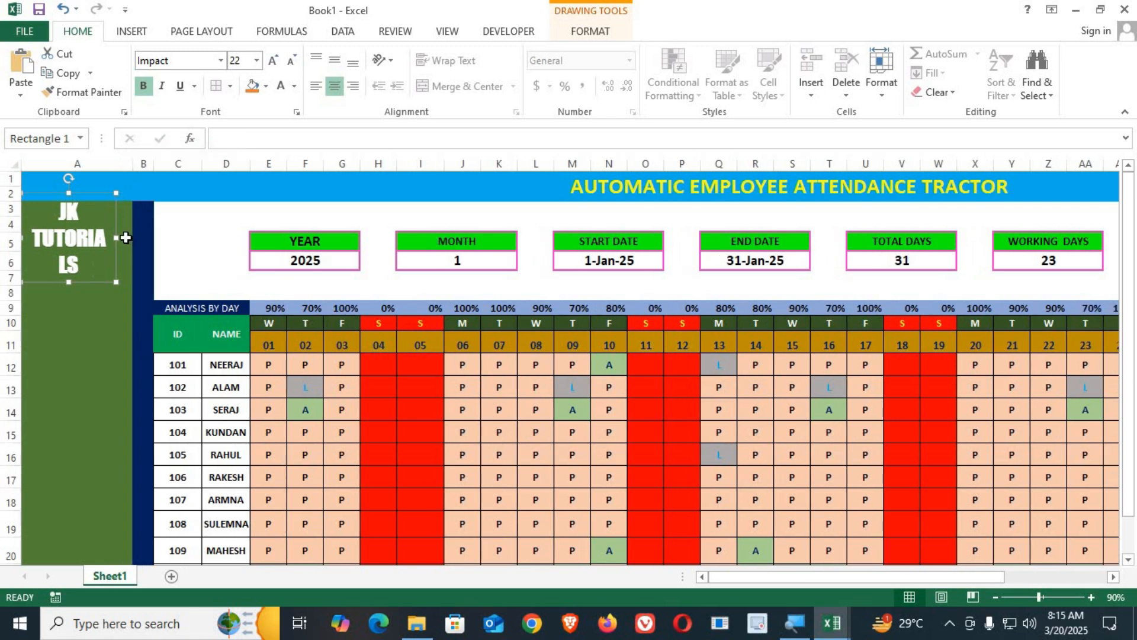
{"action": "left_click_drag", "start_coordinate": [116, 240], "coordinate": [129, 240]}
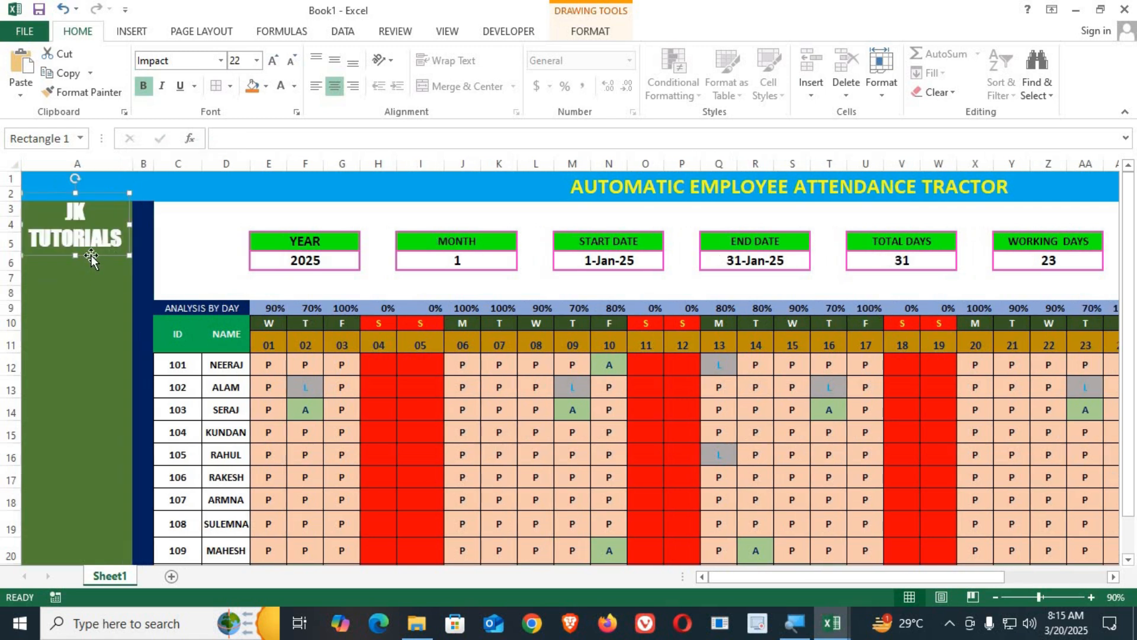
Change the WordArt font to Cambria and widen its text box so TUTORIALS fits on one line.
{"action": "left_click", "coordinate": [196, 60]}
{"action": "type", "text": "cam"}
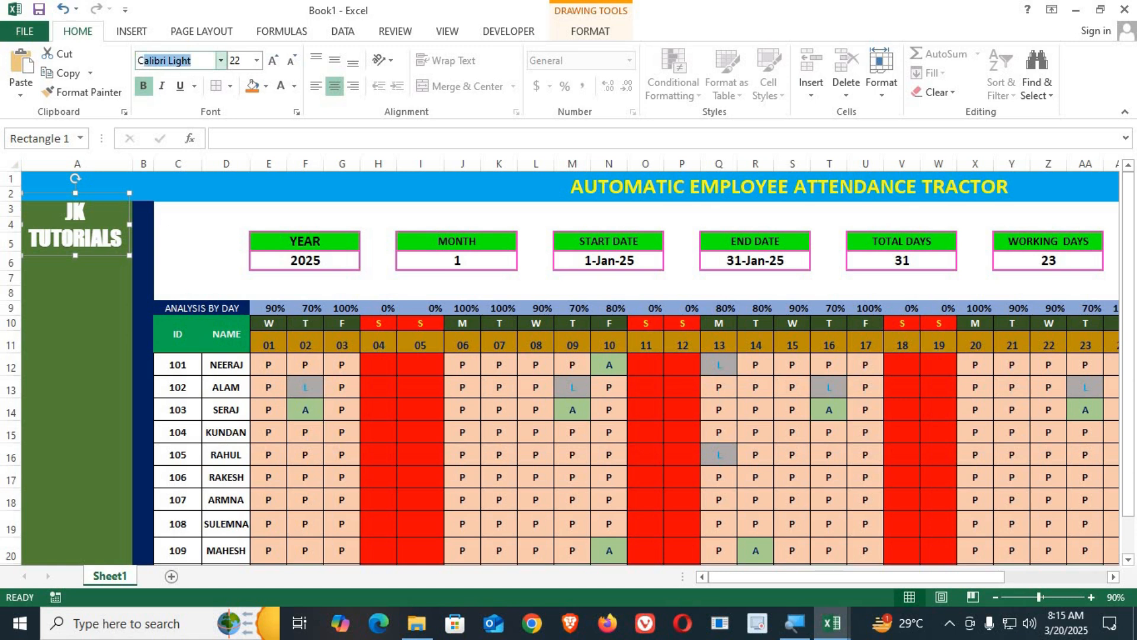
{"action": "key", "text": "Return"}
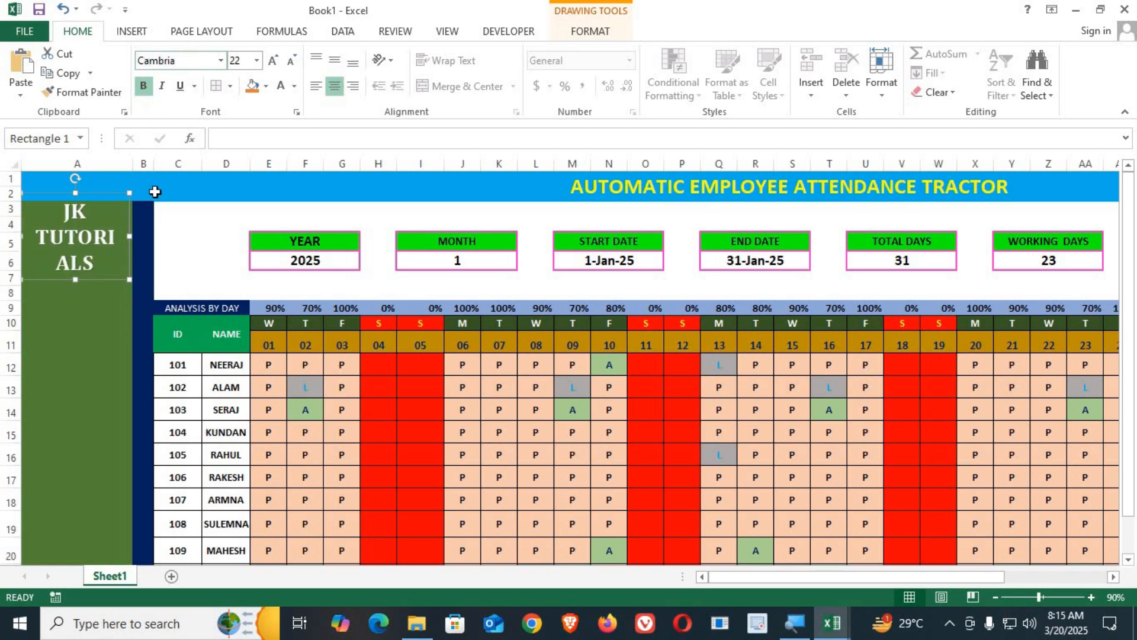
{"action": "left_click_drag", "start_coordinate": [129, 236], "coordinate": [158, 237]}
{"action": "left_click", "coordinate": [203, 238]}
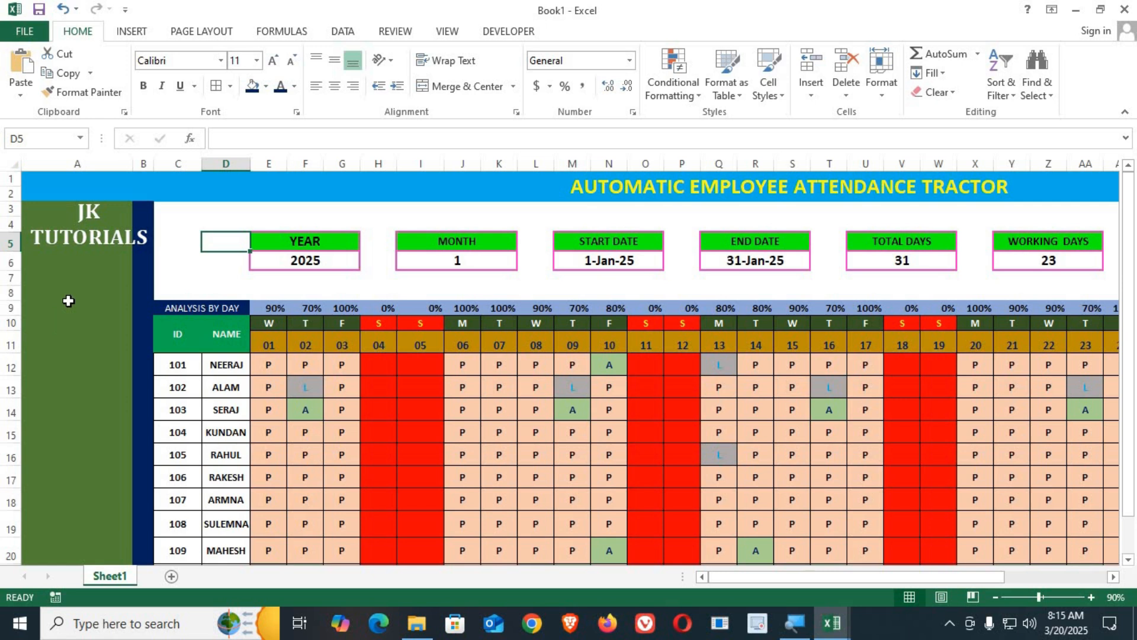
Draw a rounded rectangle about 0.42" high and 0.61" wide in column A at rows 10 and 11, with a matching copy beside it.
{"action": "left_click", "coordinate": [151, 31]}
{"action": "left_click", "coordinate": [274, 54]}
{"action": "left_click", "coordinate": [338, 94]}
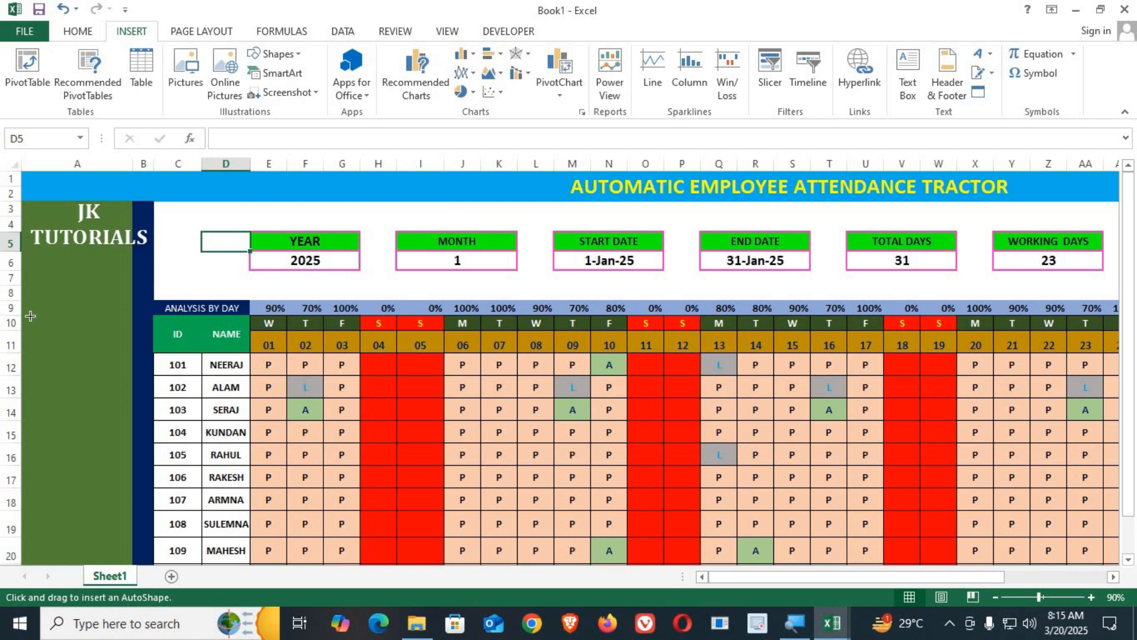
{"action": "mouse_move", "coordinate": [49, 327]}
{"action": "left_mouse_down"}
{"action": "mouse_move", "coordinate": [74, 347]}
{"action": "mouse_move", "coordinate": [104, 334]}
{"action": "left_mouse_up"}
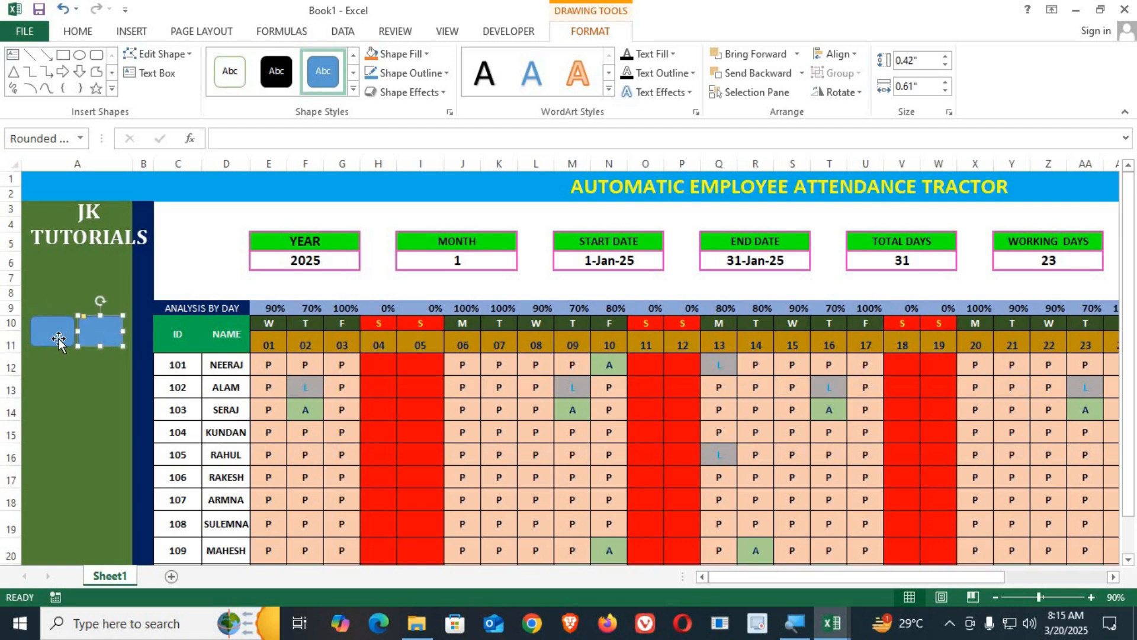
Widen both rounded rectangles in column A to about 0.69" so the pair spans the column.
{"action": "scroll", "coordinate": [13, 355], "scroll_direction": "up", "scroll_amount": 8, "text": "ctrl"}
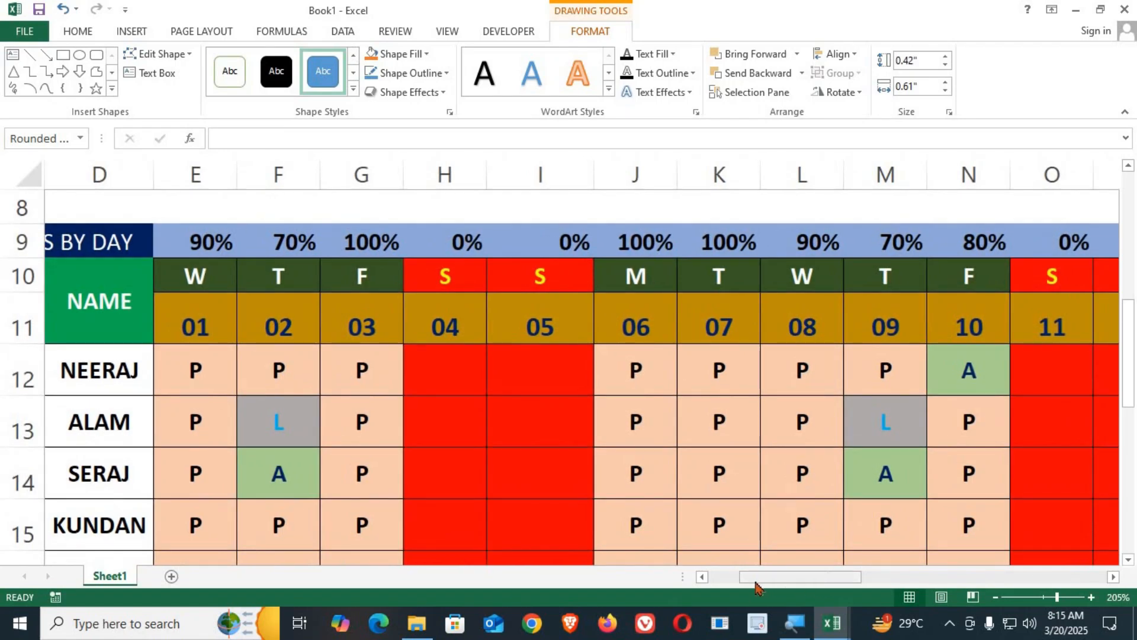
{"action": "left_click_drag", "start_coordinate": [756, 582], "coordinate": [639, 581]}
{"action": "left_click_drag", "start_coordinate": [111, 301], "coordinate": [166, 294]}
{"action": "left_click", "coordinate": [228, 302]}
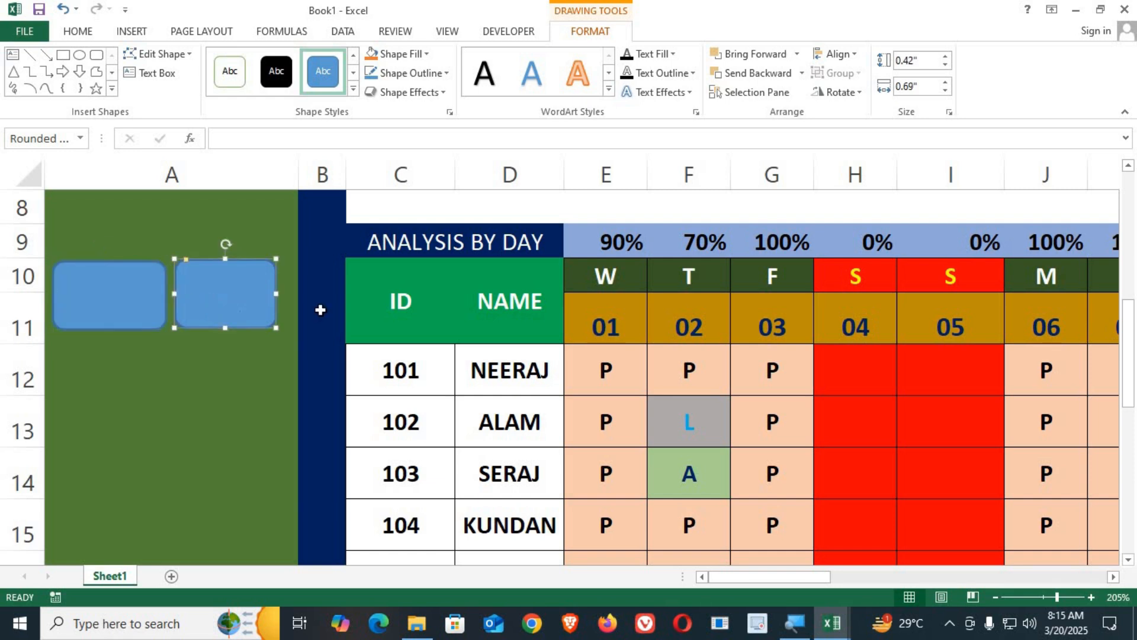
{"action": "left_click_drag", "start_coordinate": [278, 294], "coordinate": [287, 294]}
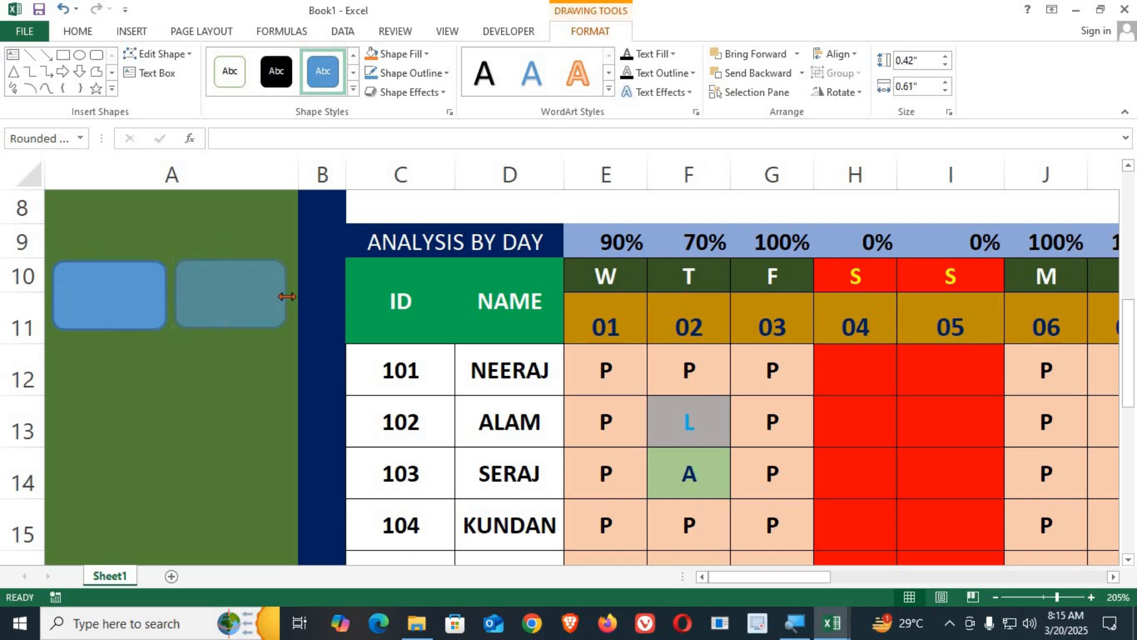
Duplicate the pair of rounded rectangles down column A to row 18, making six evenly spaced pairs.
{"action": "left_click", "coordinate": [99, 310], "text": "shift"}
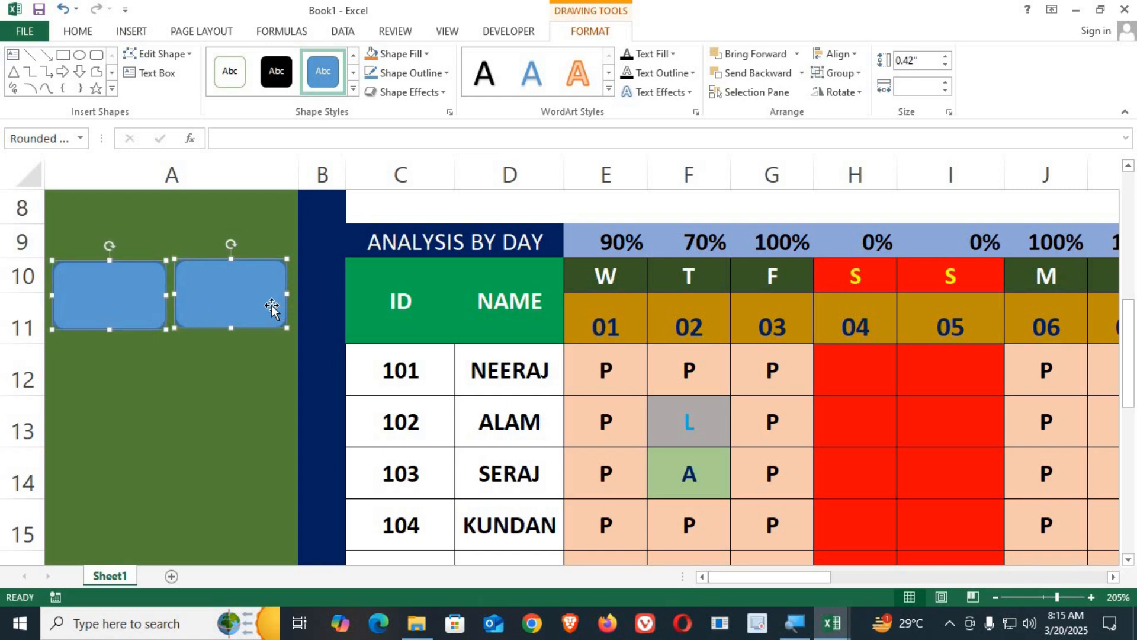
{"action": "left_click_drag", "start_coordinate": [267, 307], "coordinate": [212, 513]}
{"action": "scroll", "coordinate": [235, 401], "scroll_direction": "down", "scroll_amount": 3}
{"action": "scroll", "coordinate": [235, 401], "scroll_direction": "up", "scroll_amount": 2}
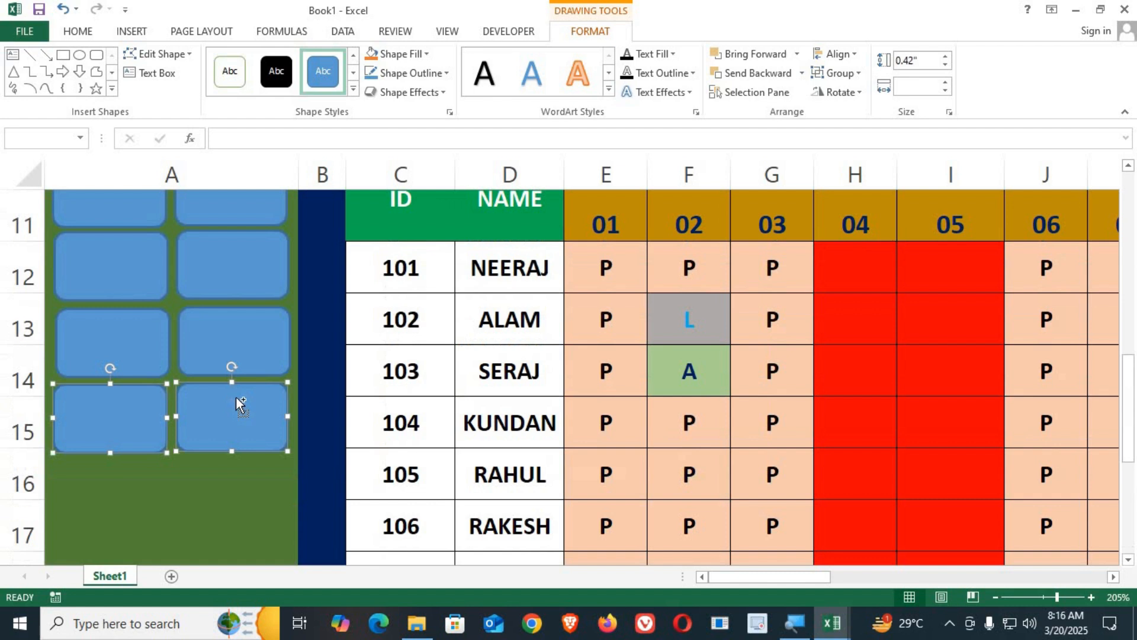
{"action": "left_click_drag", "start_coordinate": [237, 407], "coordinate": [225, 489]}
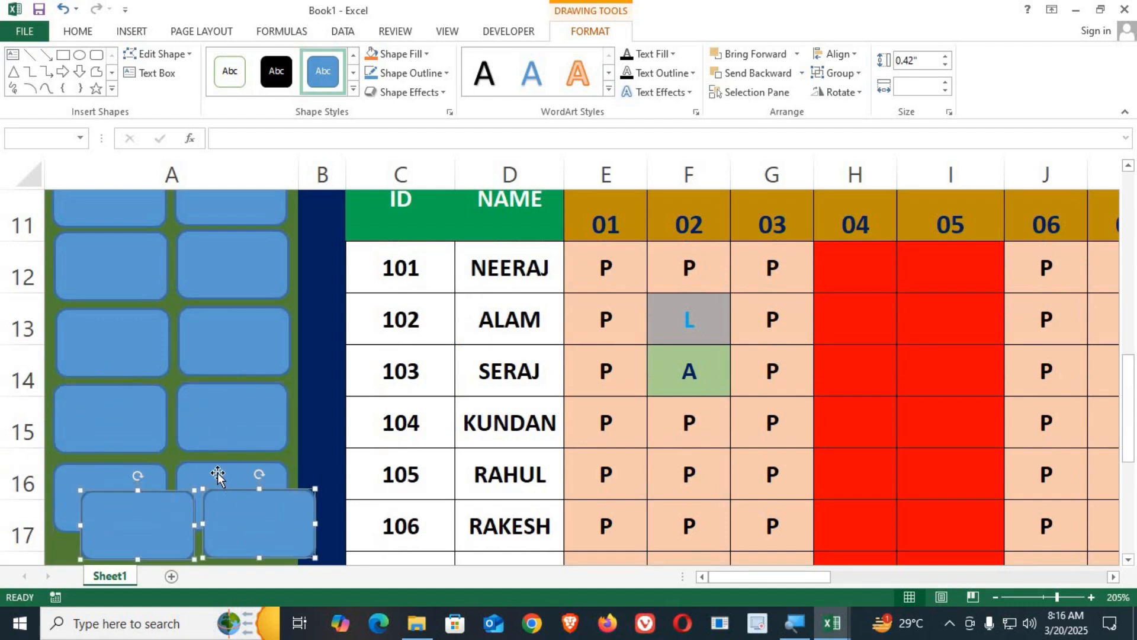
{"action": "scroll", "coordinate": [203, 335], "scroll_direction": "down", "scroll_amount": 2}
{"action": "left_click_drag", "start_coordinate": [269, 210], "coordinate": [245, 267]}
{"action": "scroll", "coordinate": [292, 341], "scroll_direction": "up", "scroll_amount": 5}
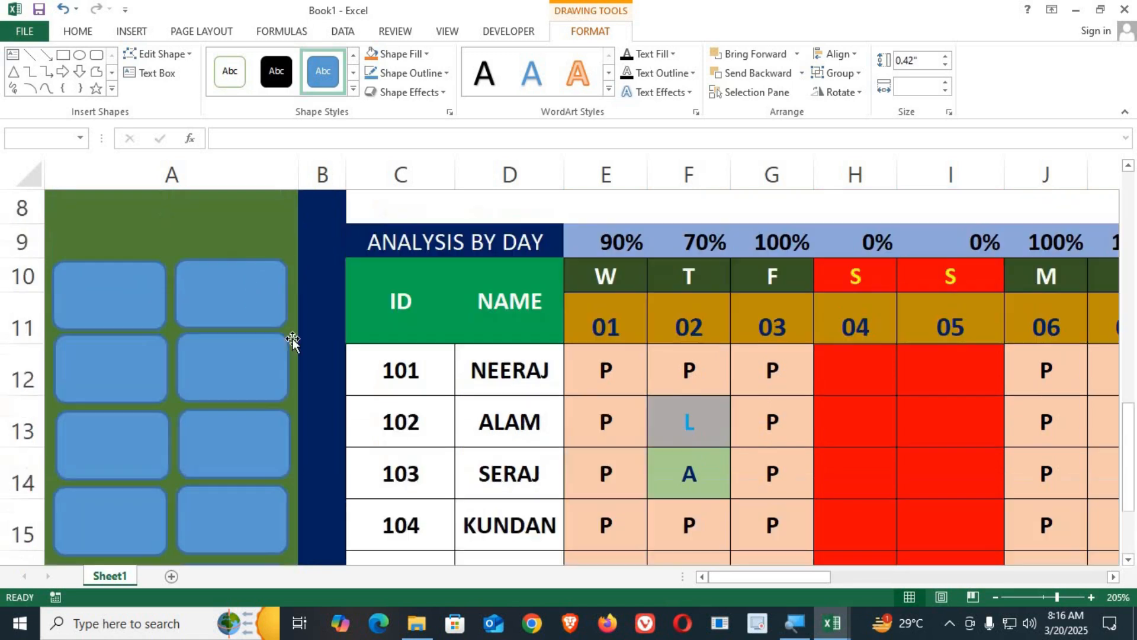
{"action": "scroll", "coordinate": [288, 342], "scroll_direction": "down", "scroll_amount": 1}
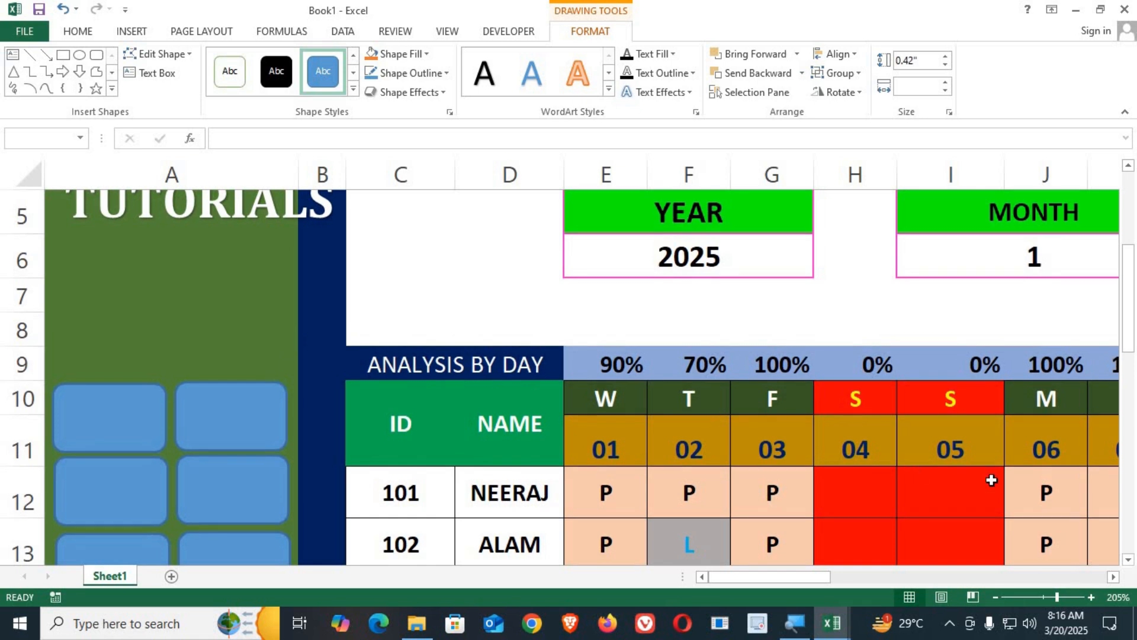
{"action": "left_click", "coordinate": [996, 597]}
{"action": "left_click", "coordinate": [996, 597]}
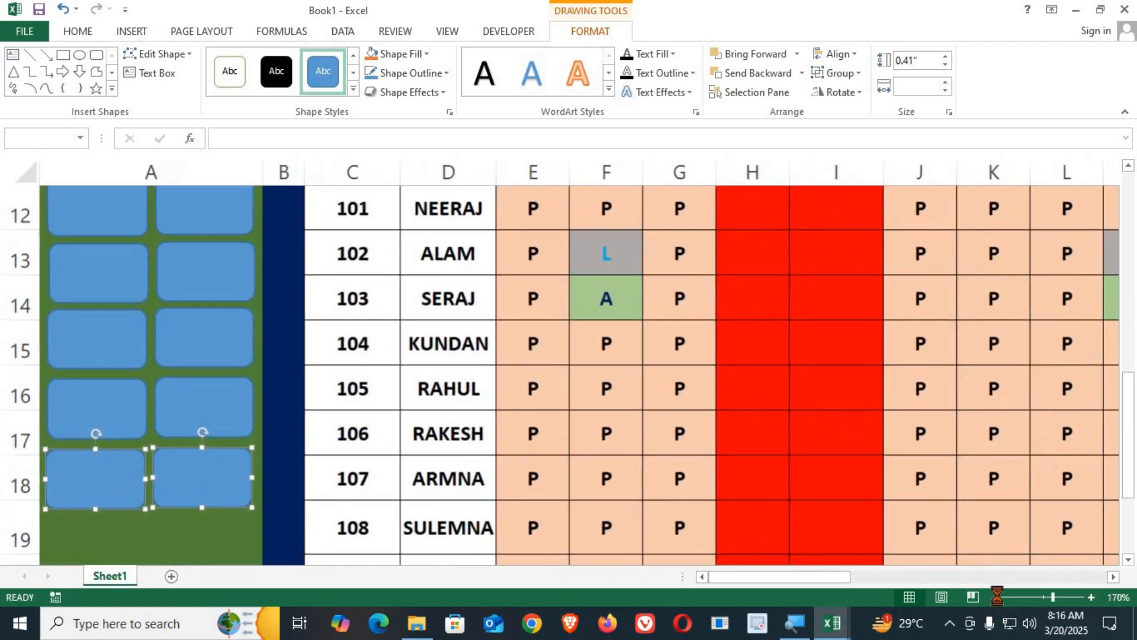
Label the top pair of rounded rectangles in column A JAN and FEB.
{"action": "left_click", "coordinate": [996, 597]}
{"action": "left_click", "coordinate": [996, 597]}
{"action": "left_click", "coordinate": [995, 597]}
{"action": "left_click", "coordinate": [996, 597]}
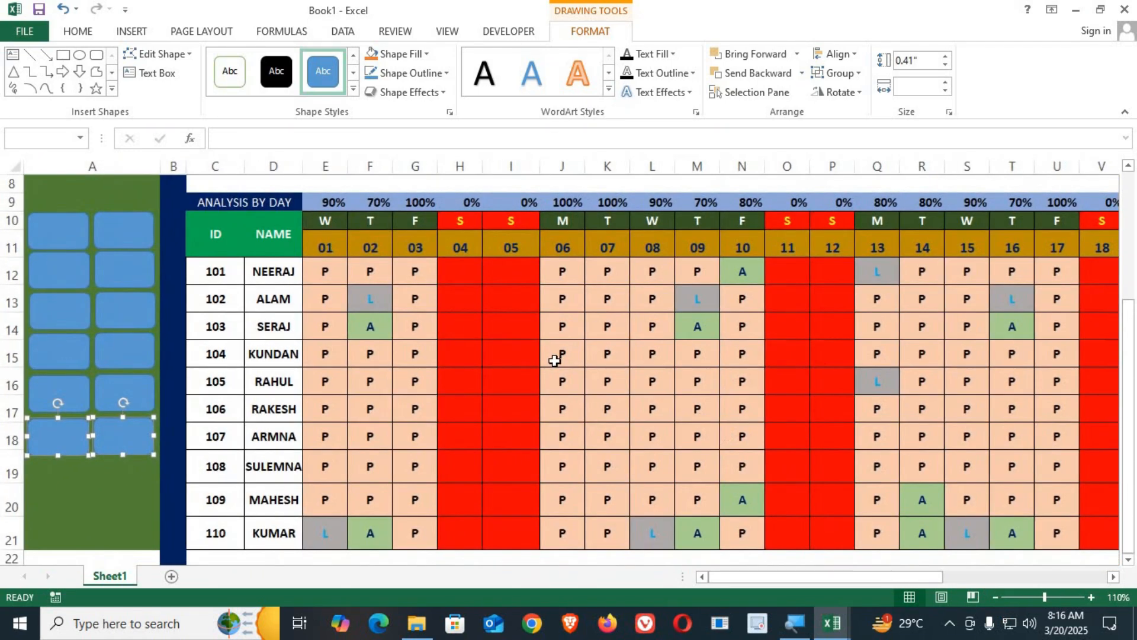
{"action": "scroll", "coordinate": [804, 492], "scroll_direction": "up", "scroll_amount": 2}
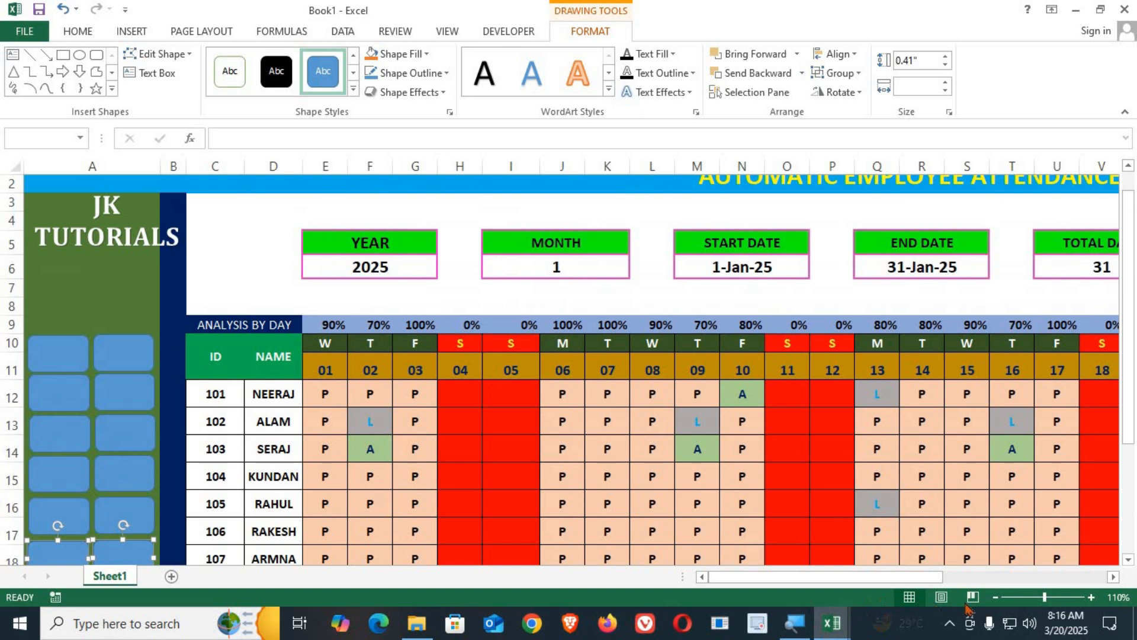
{"action": "left_click", "coordinate": [996, 597]}
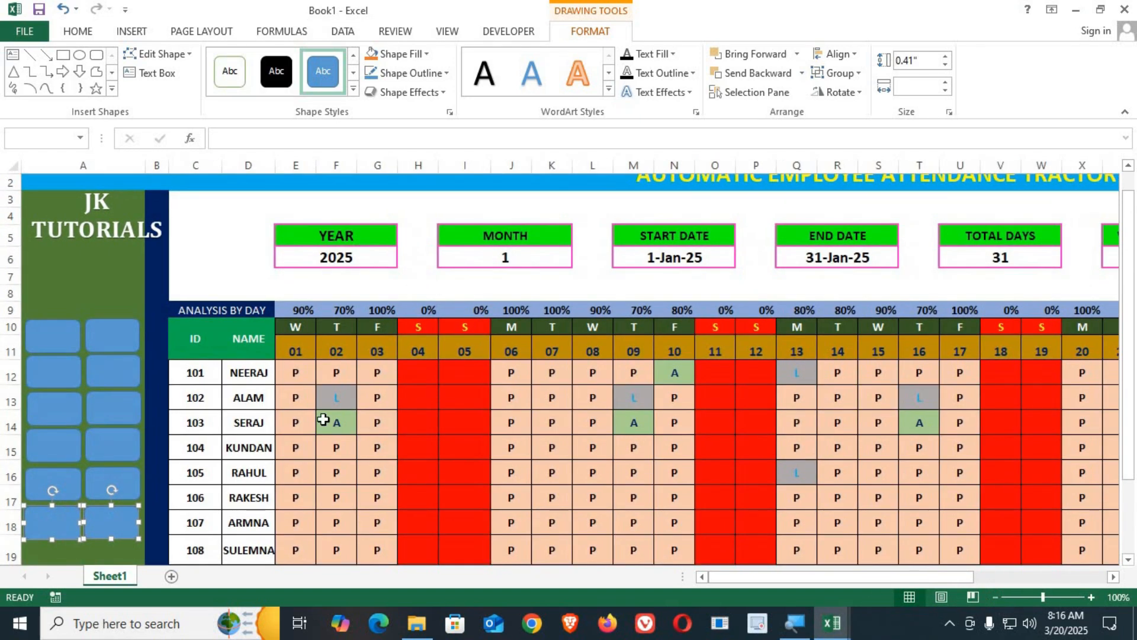
{"action": "left_click", "coordinate": [31, 334]}
{"action": "right_click", "coordinate": [32, 335]}
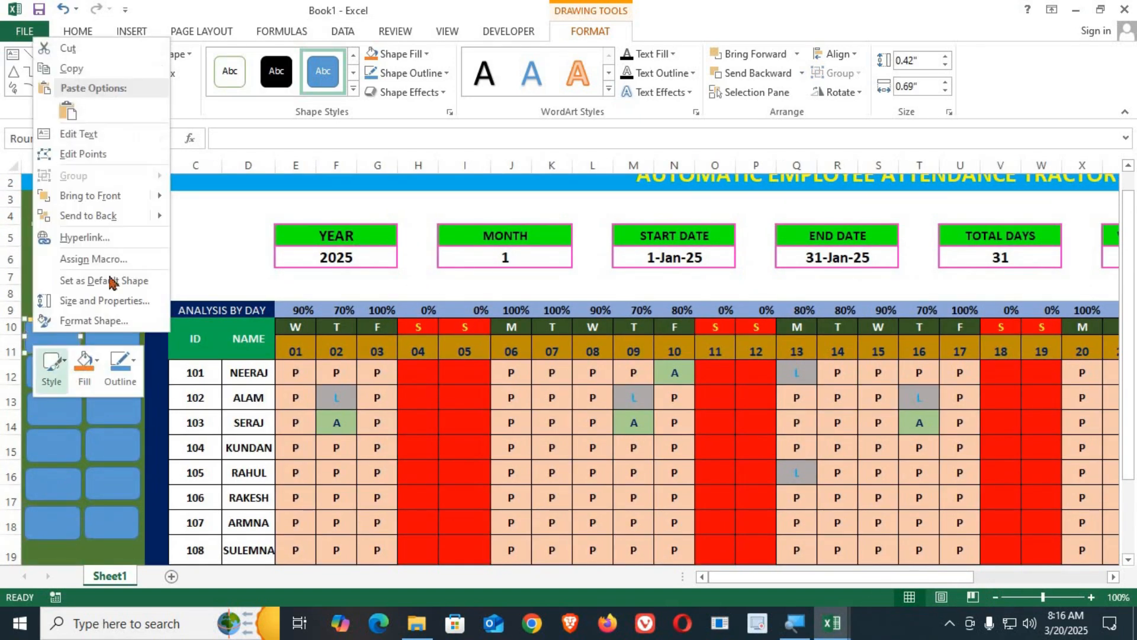
{"action": "left_click", "coordinate": [78, 134]}
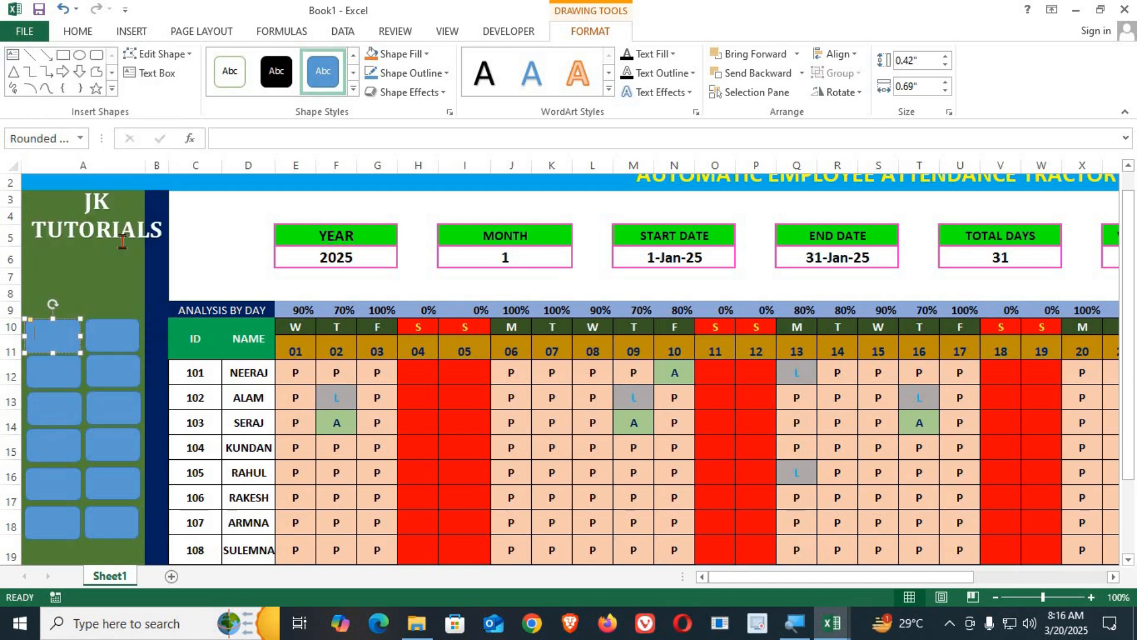
{"action": "right_click", "coordinate": [99, 334]}
{"action": "left_click", "coordinate": [155, 138]}
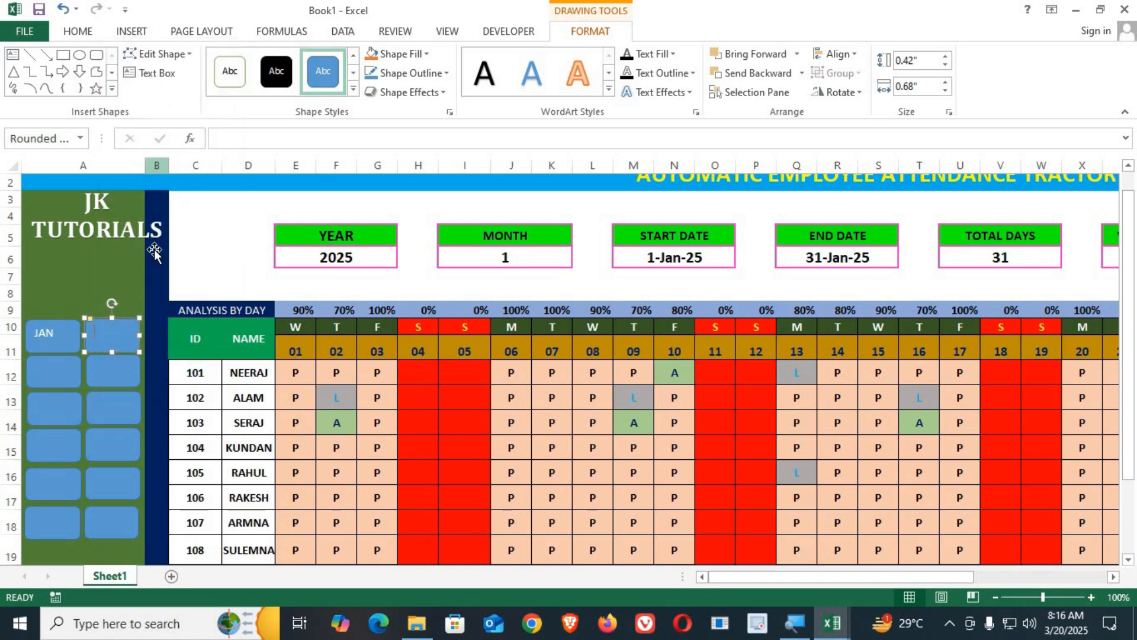
{"action": "type", "text": "FEB"}
Label the second pair of rounded rectangles MAR and APR.
{"action": "left_click", "coordinate": [55, 366]}
{"action": "right_click", "coordinate": [60, 365]}
{"action": "left_click", "coordinate": [109, 167]}
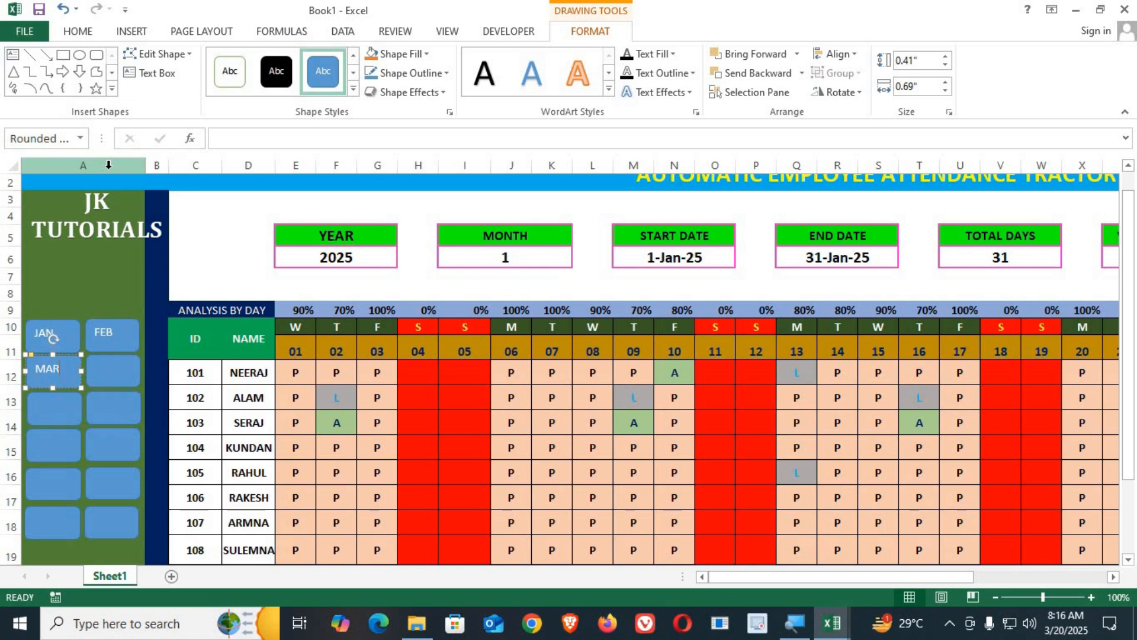
{"action": "right_click", "coordinate": [103, 370]}
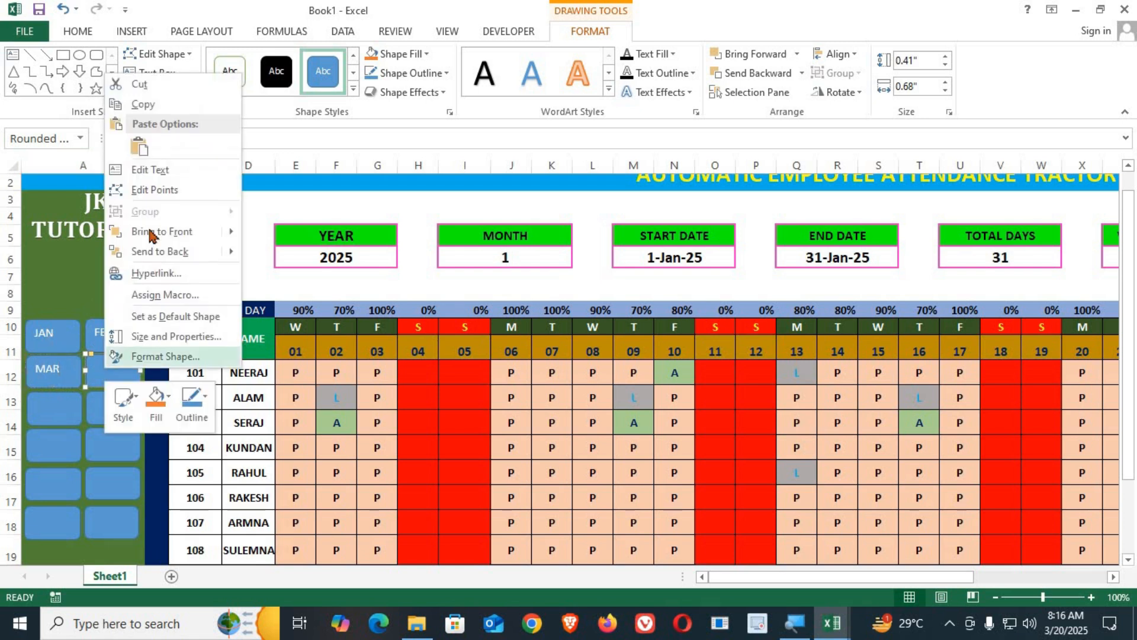
{"action": "left_click", "coordinate": [146, 171]}
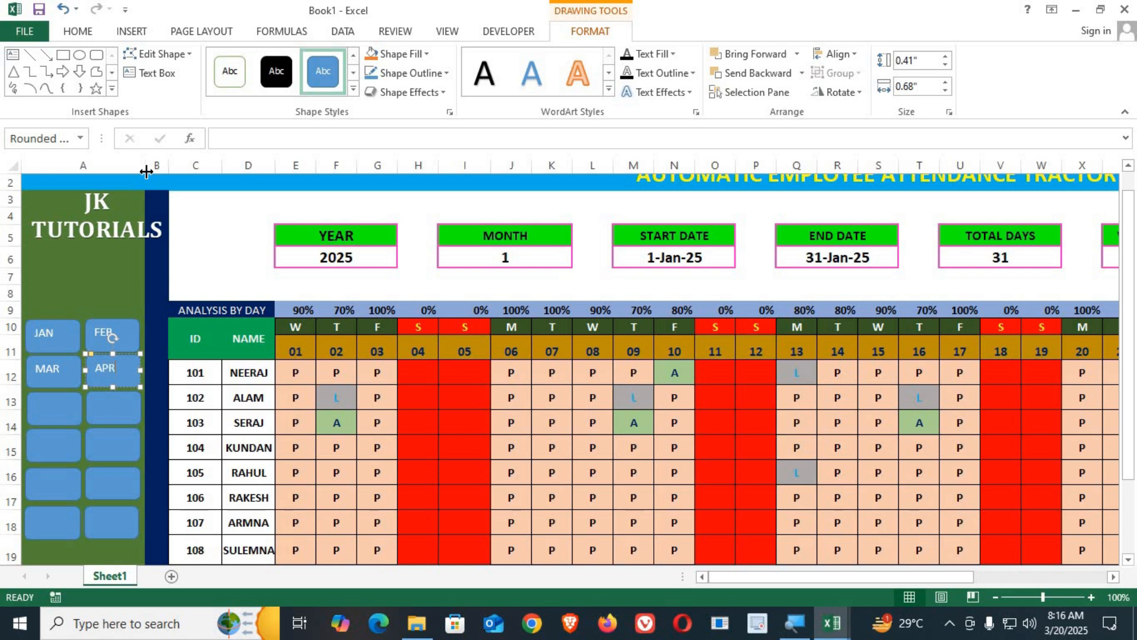
Label the third pair of rounded rectangles MAY and JUNE.
{"action": "right_click", "coordinate": [56, 406]}
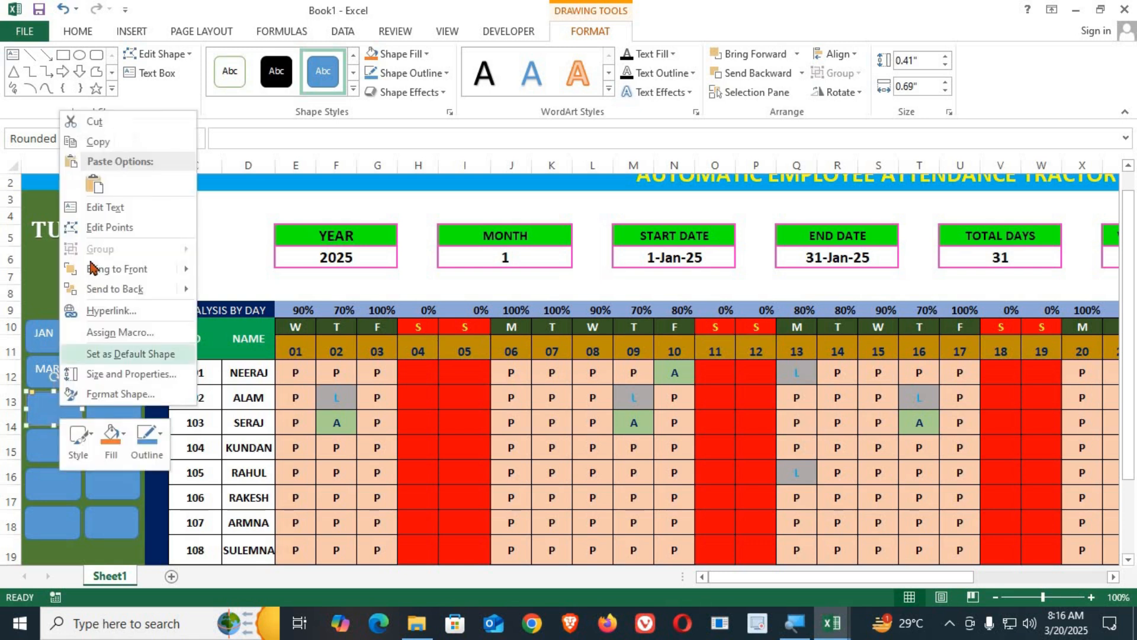
{"action": "left_click", "coordinate": [105, 209]}
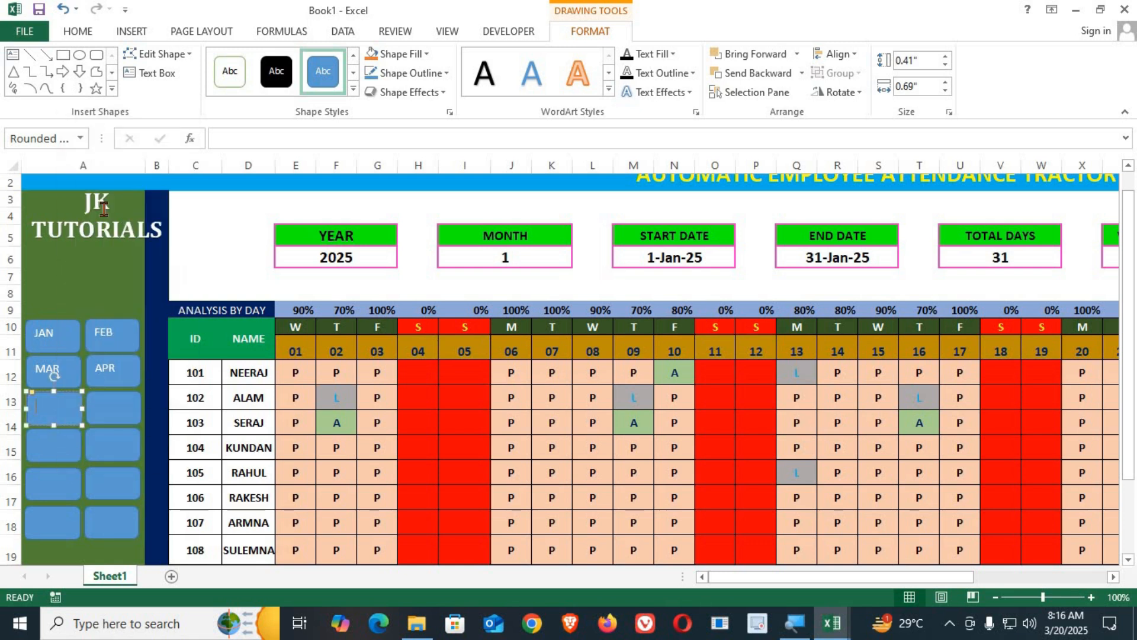
{"action": "right_click", "coordinate": [122, 415]}
{"action": "left_click", "coordinate": [167, 214]}
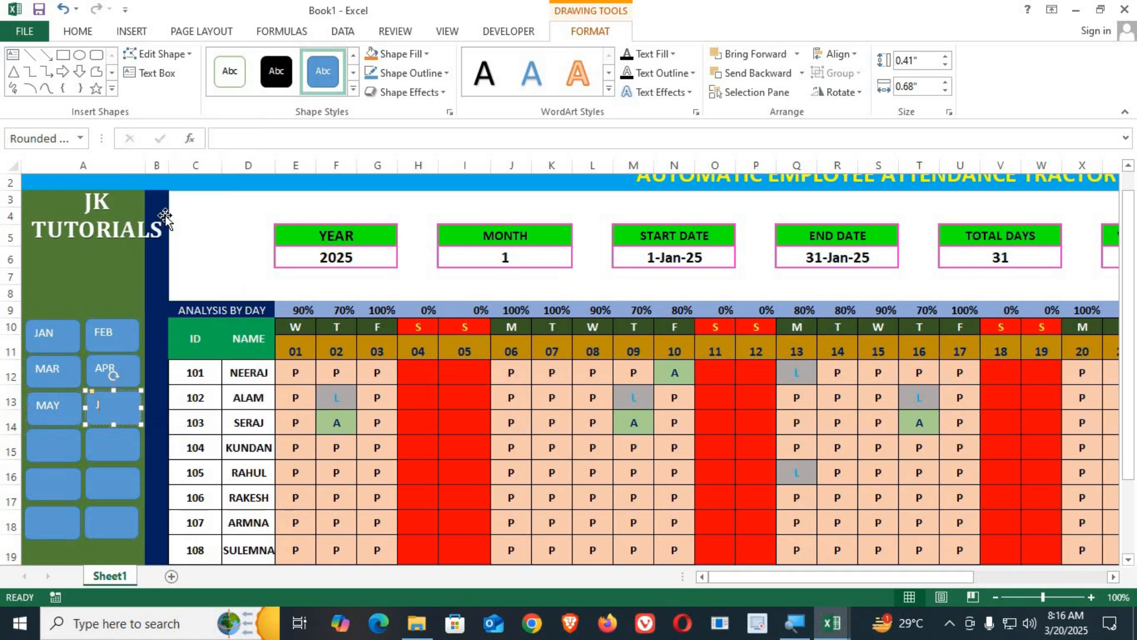
Label the fourth pair of rounded rectangles JUL and AUGT.
{"action": "left_click", "coordinate": [50, 438]}
{"action": "right_click", "coordinate": [52, 441]}
{"action": "left_click", "coordinate": [98, 249]}
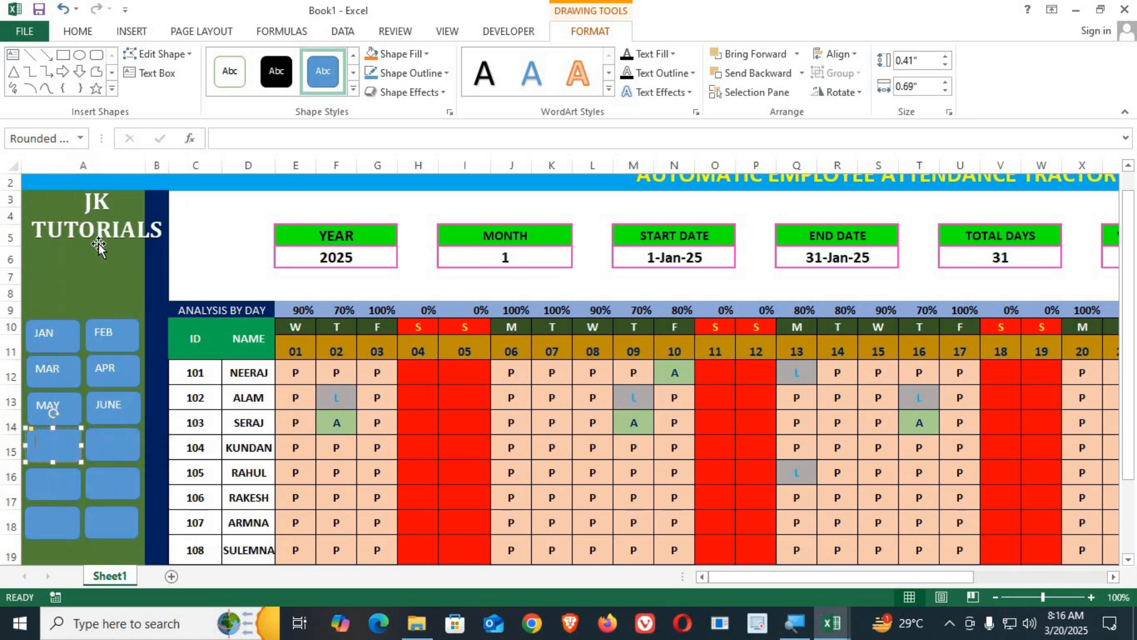
{"action": "right_click", "coordinate": [113, 453]}
{"action": "left_click", "coordinate": [162, 252]}
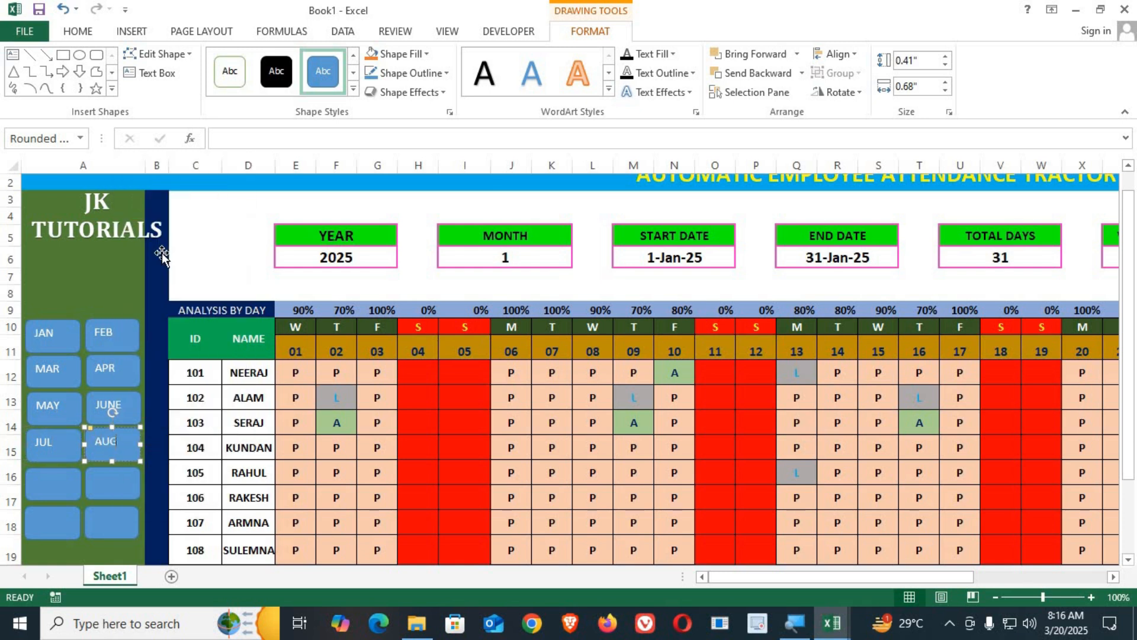
Label the fifth pair of rounded rectangles SEPT and OCT.
{"action": "right_click", "coordinate": [54, 481]}
{"action": "left_click", "coordinate": [102, 282]}
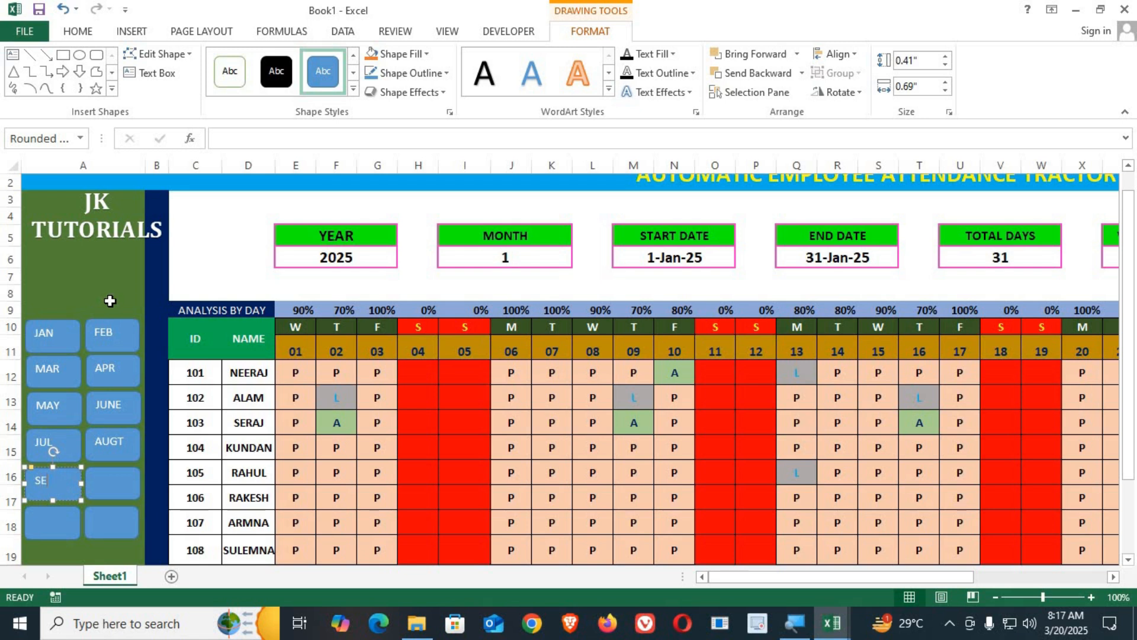
{"action": "left_click", "coordinate": [113, 481]}
{"action": "right_click", "coordinate": [114, 482]}
{"action": "left_click", "coordinate": [154, 283]}
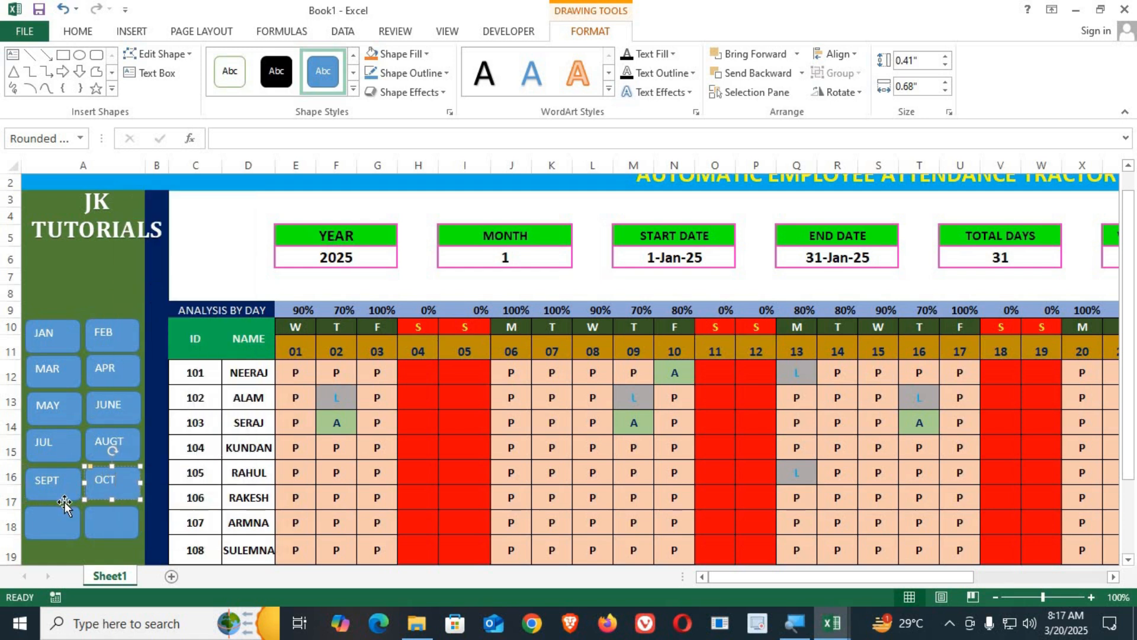
Label the last pair of rounded rectangles NOV and DEC, correcting the first label's text to NOV.
{"action": "right_click", "coordinate": [54, 520]}
{"action": "left_click", "coordinate": [112, 326]}
{"action": "type", "text": "DEC"}
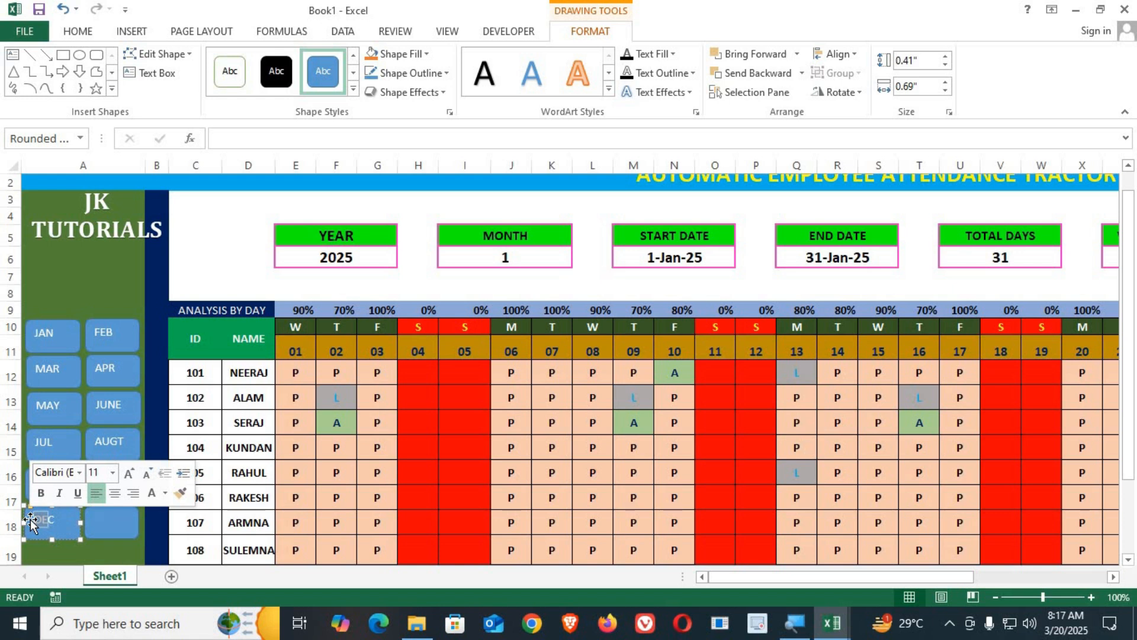
{"action": "left_click", "coordinate": [110, 533]}
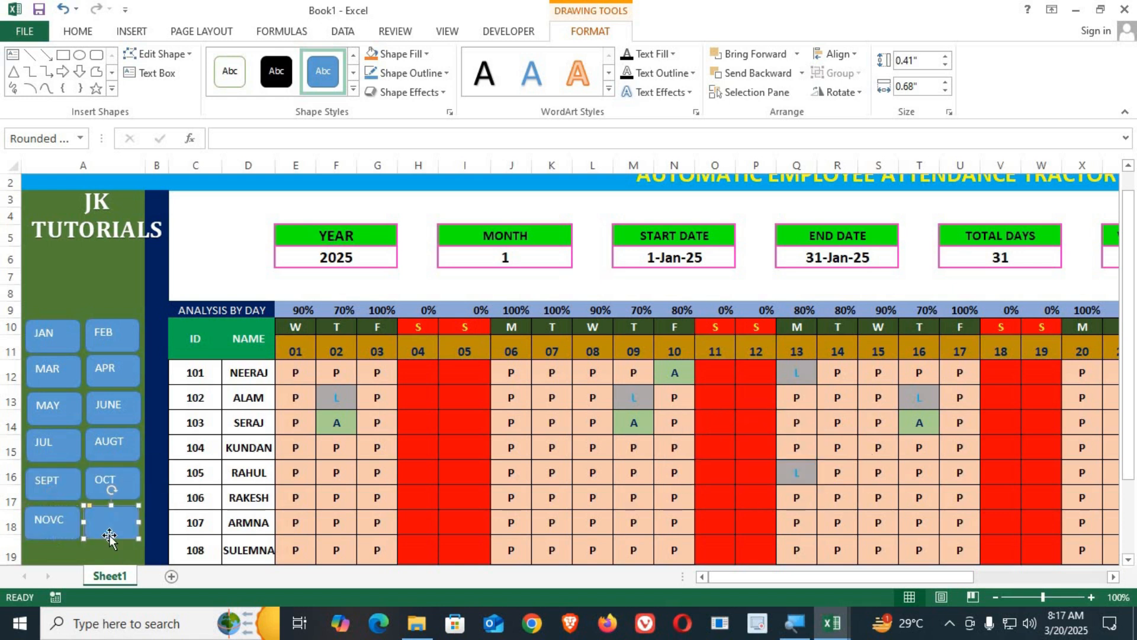
{"action": "right_click", "coordinate": [110, 533]}
{"action": "left_click", "coordinate": [175, 326]}
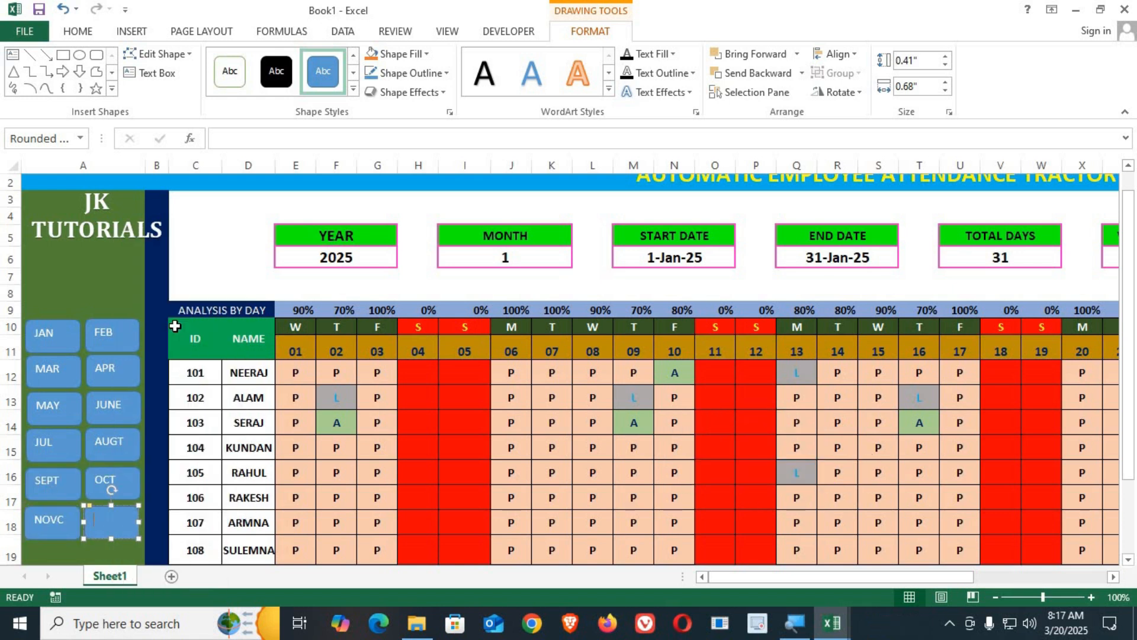
{"action": "left_click", "coordinate": [77, 530]}
{"action": "key", "text": "BackSpace"}
Make the labels of the JAN through SEPT shapes bold at font size 12, undoing any accidental move of the shapes.
{"action": "left_click", "coordinate": [50, 337]}
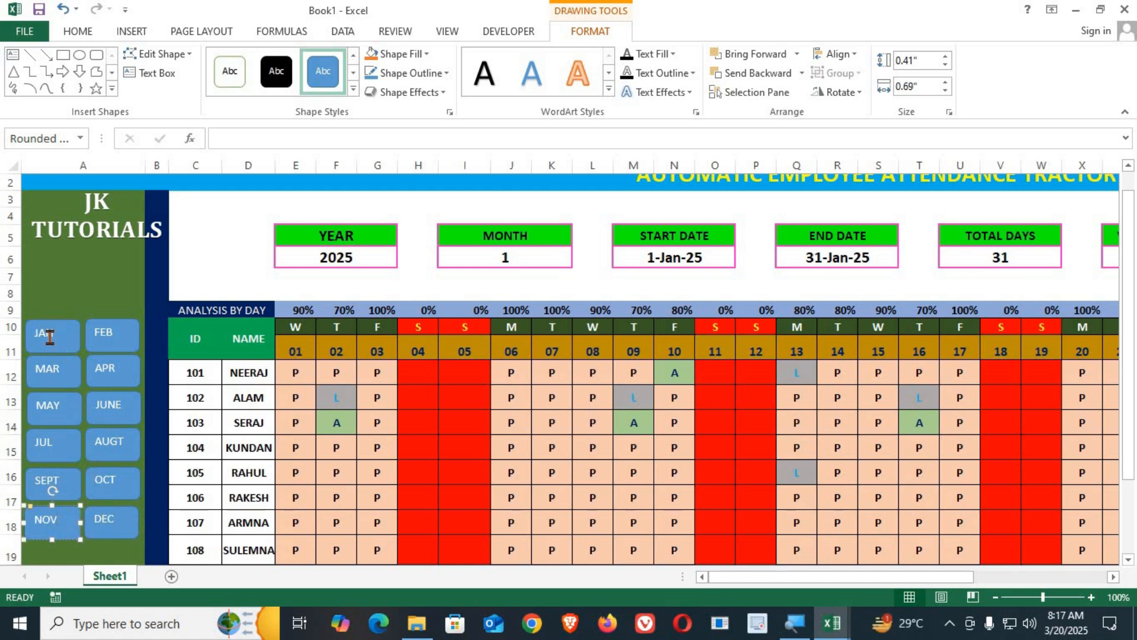
{"action": "left_click", "coordinate": [100, 344], "text": "ctrl"}
{"action": "left_click", "coordinate": [62, 376], "text": "ctrl"}
{"action": "left_click", "coordinate": [118, 376], "text": "ctrl"}
{"action": "left_click", "coordinate": [52, 412], "text": "ctrl"}
{"action": "left_click", "coordinate": [119, 413], "text": "ctrl"}
{"action": "left_click", "coordinate": [67, 449], "text": "ctrl"}
{"action": "left_click", "coordinate": [95, 455], "text": "ctrl"}
{"action": "left_click", "coordinate": [44, 491], "text": "ctrl"}
{"action": "left_click", "coordinate": [107, 487], "text": "ctrl"}
{"action": "left_click", "coordinate": [59, 526], "text": "ctrl"}
{"action": "left_click", "coordinate": [118, 533], "text": "ctrl"}
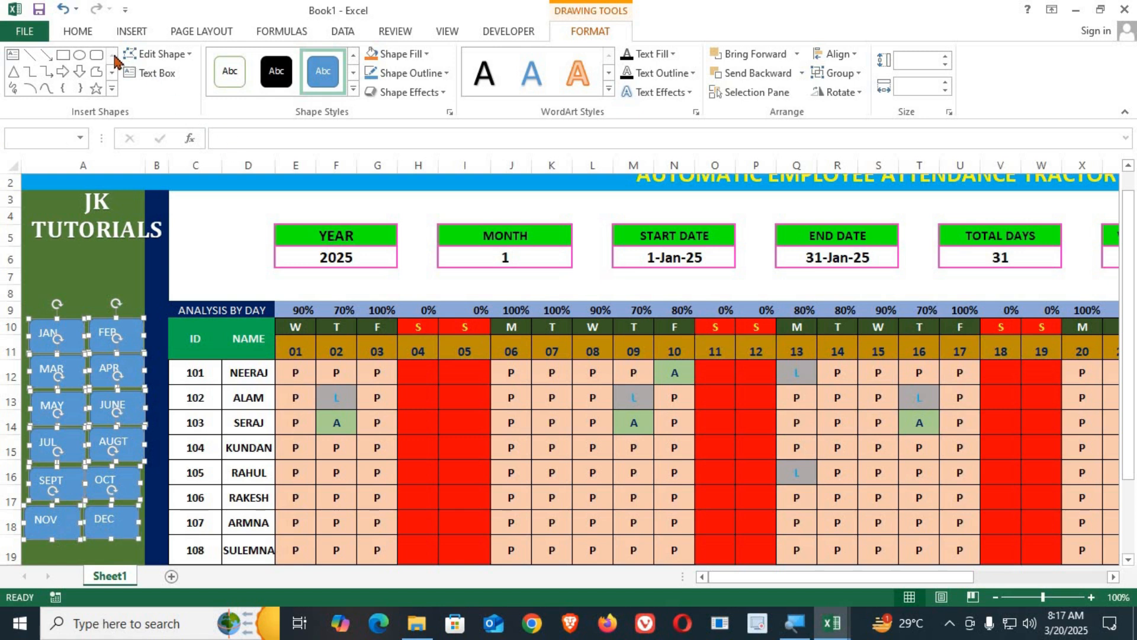
{"action": "key", "text": "ctrl+z"}
{"action": "left_click", "coordinate": [78, 33]}
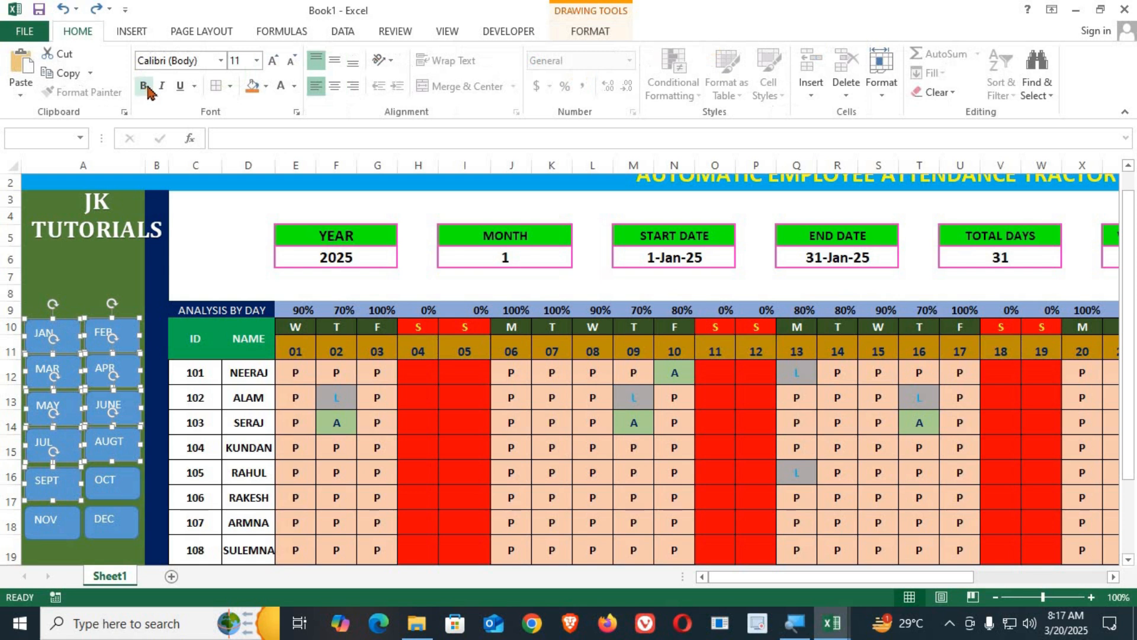
{"action": "left_click", "coordinate": [274, 62]}
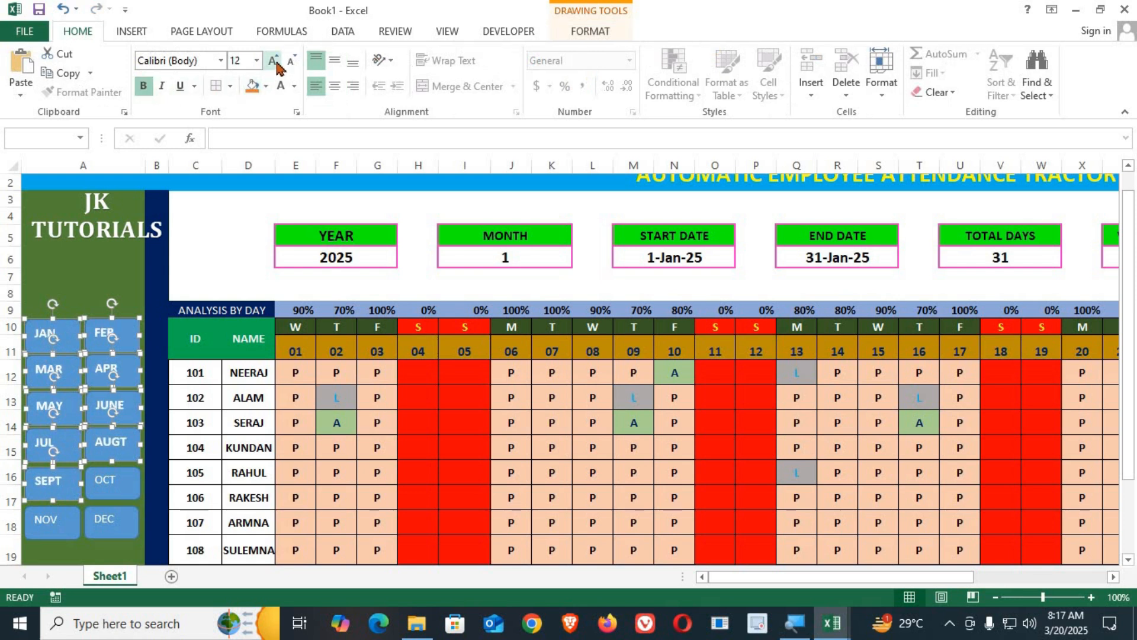
Center the JAN through SEPT labels horizontally and vertically and color their text dark blue.
{"action": "left_click", "coordinate": [335, 86]}
{"action": "left_click", "coordinate": [336, 60]}
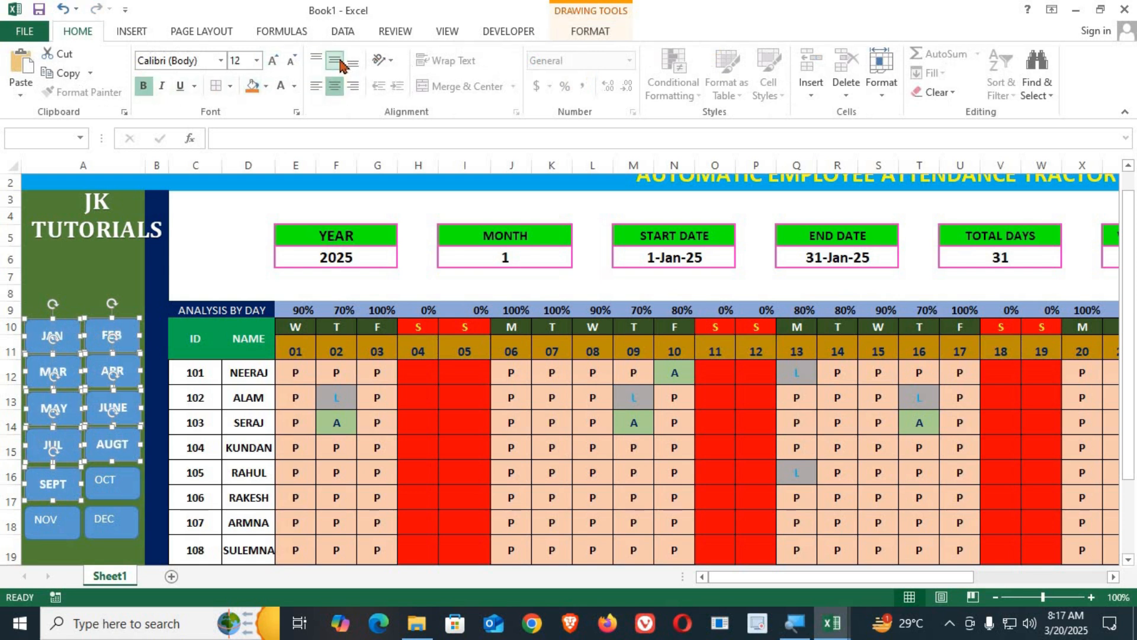
{"action": "left_click", "coordinate": [294, 86]}
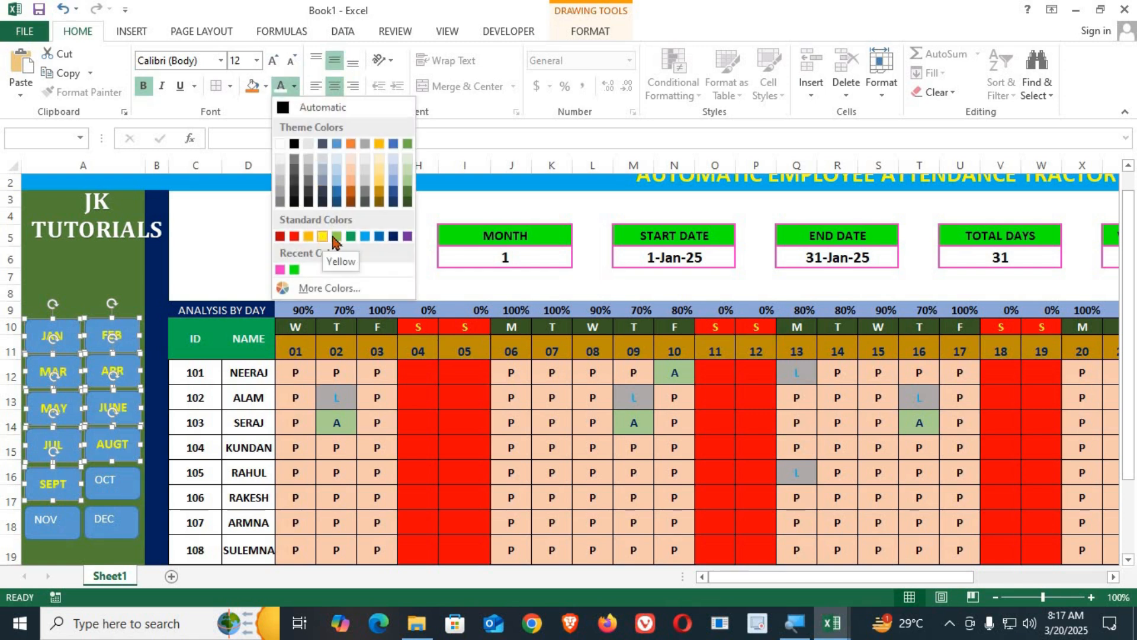
{"action": "left_click", "coordinate": [393, 237]}
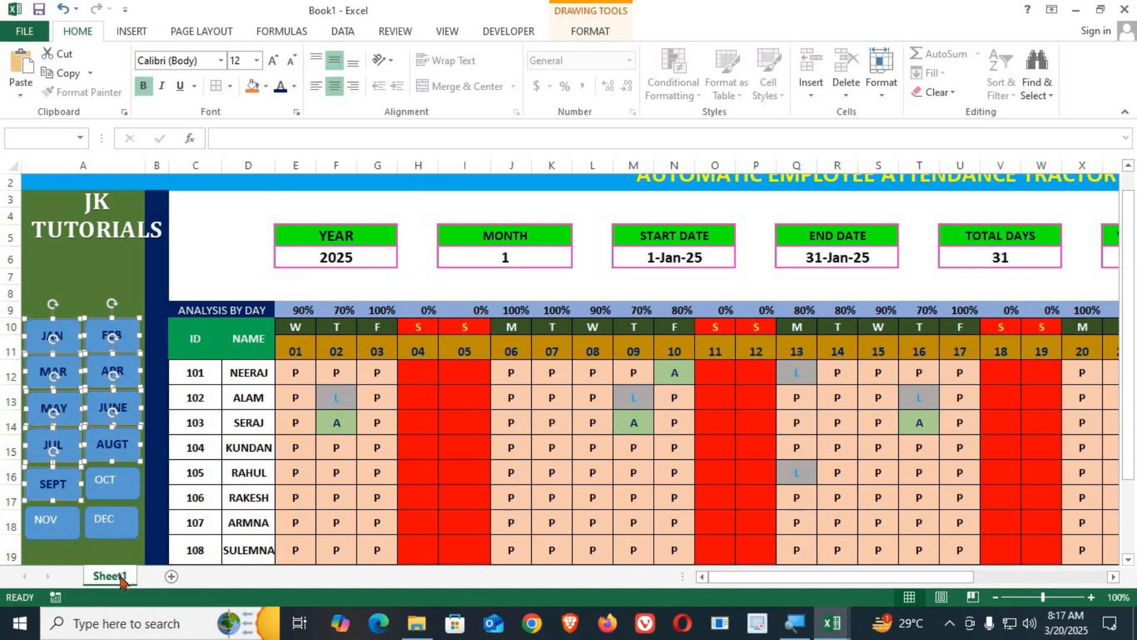
Make the OCT, NOV and DEC labels dark blue and bold.
{"action": "left_click", "coordinate": [66, 525]}
{"action": "left_click", "coordinate": [118, 524], "text": "ctrl"}
{"action": "left_click", "coordinate": [115, 483], "text": "ctrl"}
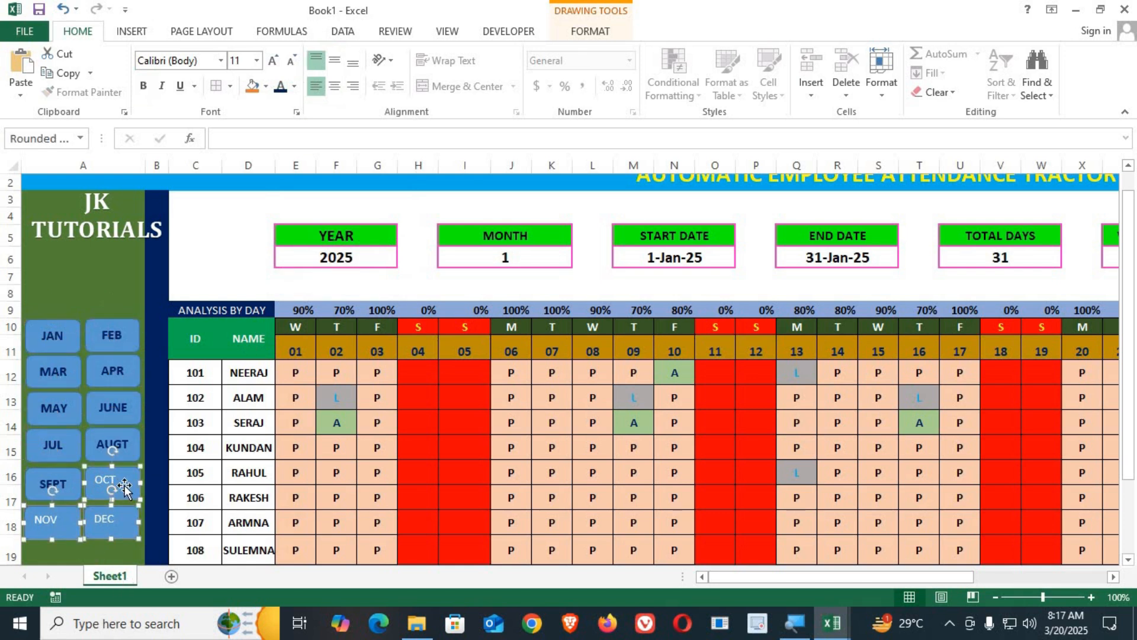
{"action": "left_click", "coordinate": [281, 90]}
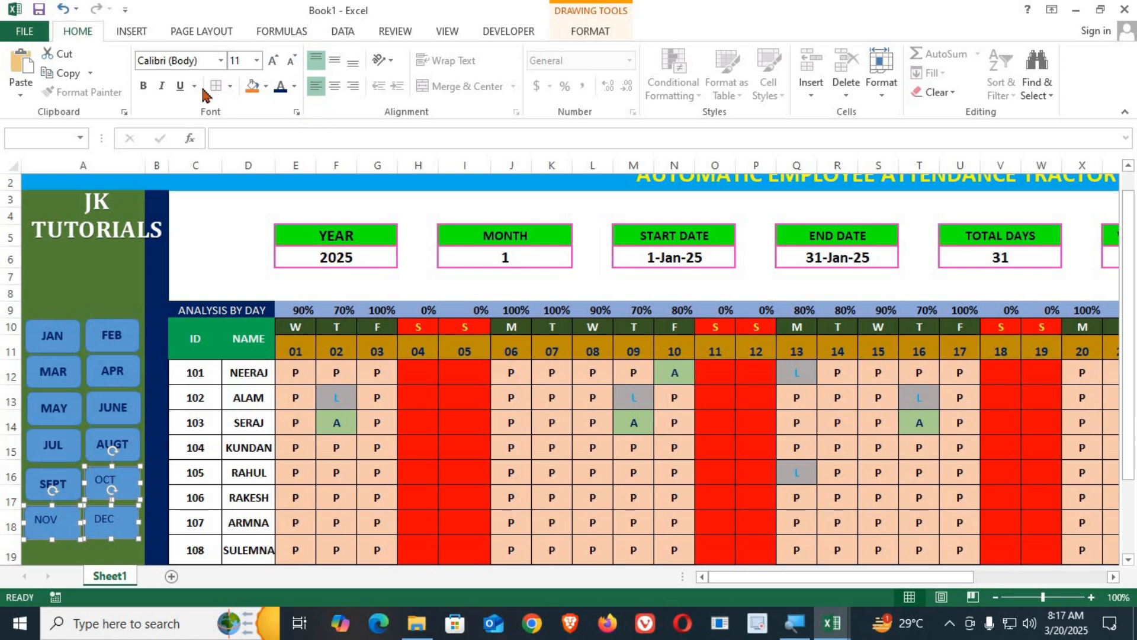
{"action": "left_click", "coordinate": [144, 86]}
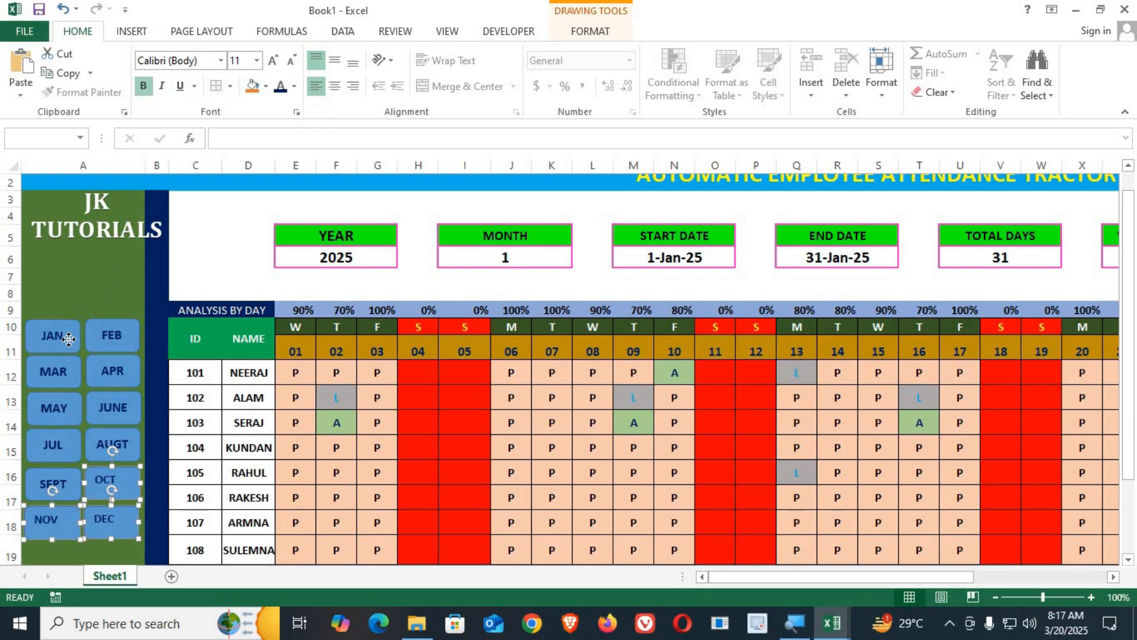
Give the JAN shape the first preset effect of the second preset row and a bright green fill.
{"action": "left_click", "coordinate": [69, 339]}
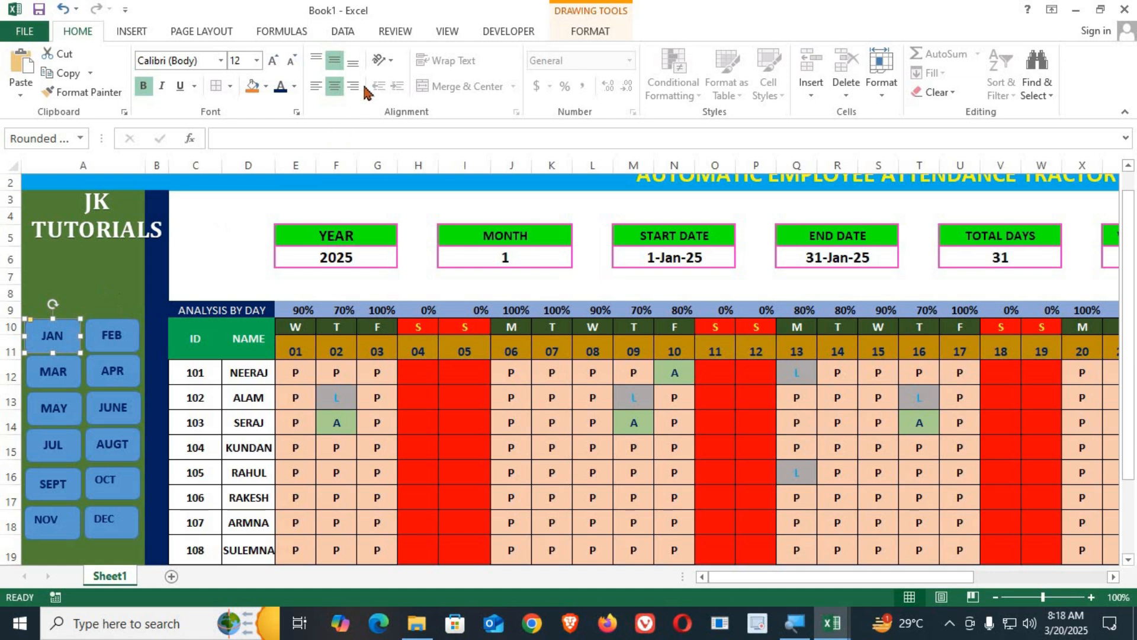
{"action": "left_click", "coordinate": [590, 31]}
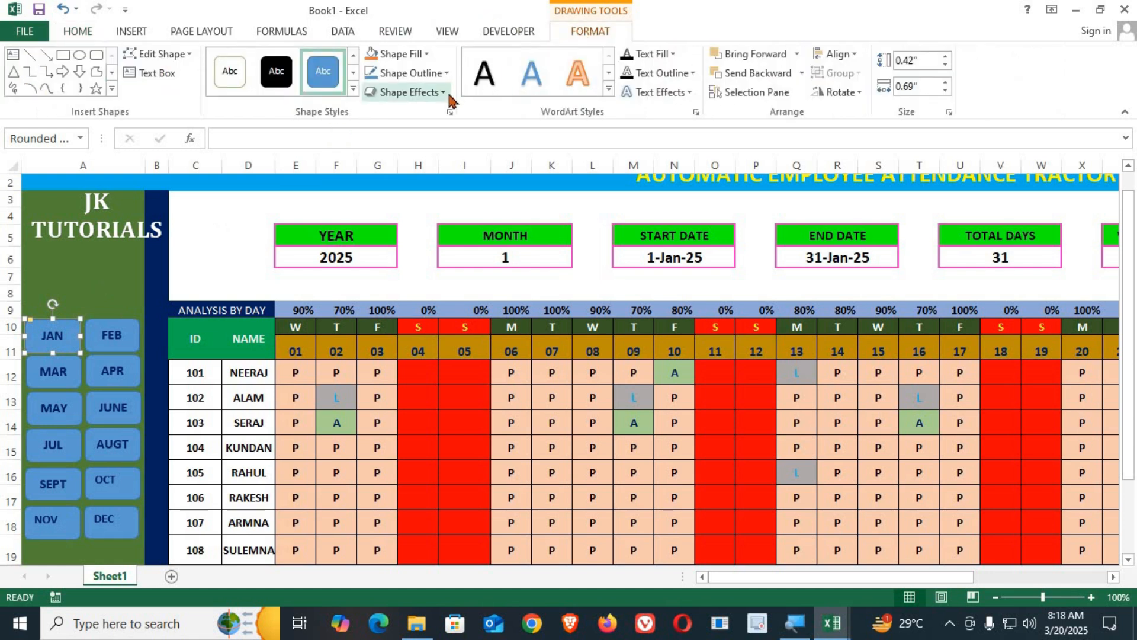
{"action": "left_click", "coordinate": [409, 92]}
{"action": "mouse_move", "coordinate": [444, 121]}
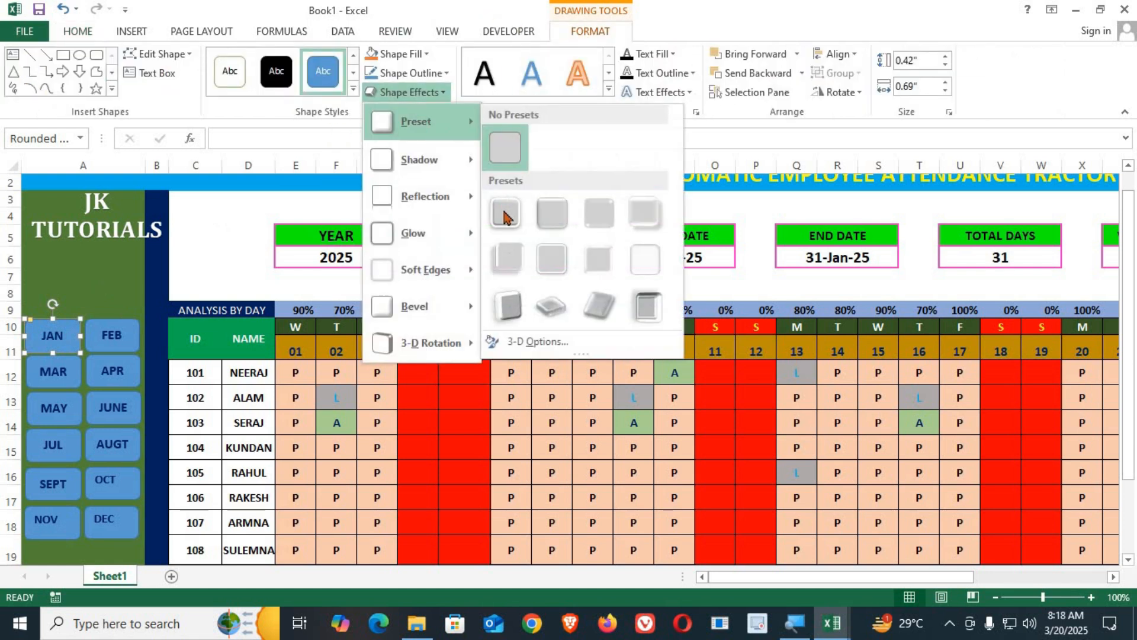
{"action": "left_click", "coordinate": [501, 252]}
{"action": "left_click", "coordinate": [401, 54]}
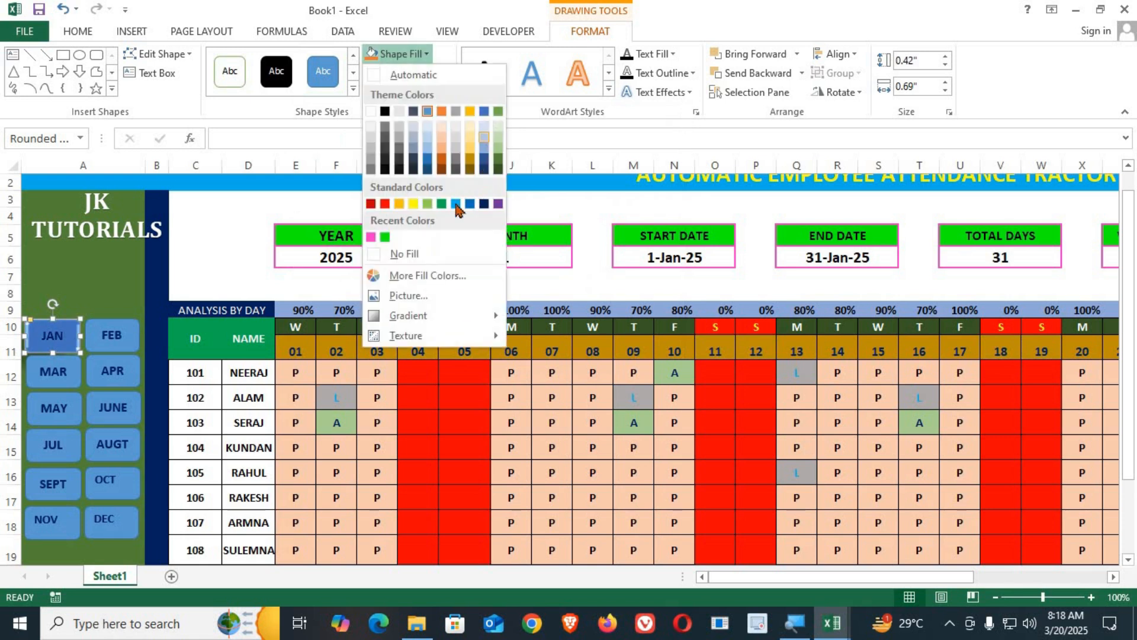
{"action": "left_click", "coordinate": [384, 237]}
Fill the FEB through DEC month shapes with the same bright green as the JAN shape.
{"action": "left_click", "coordinate": [122, 338]}
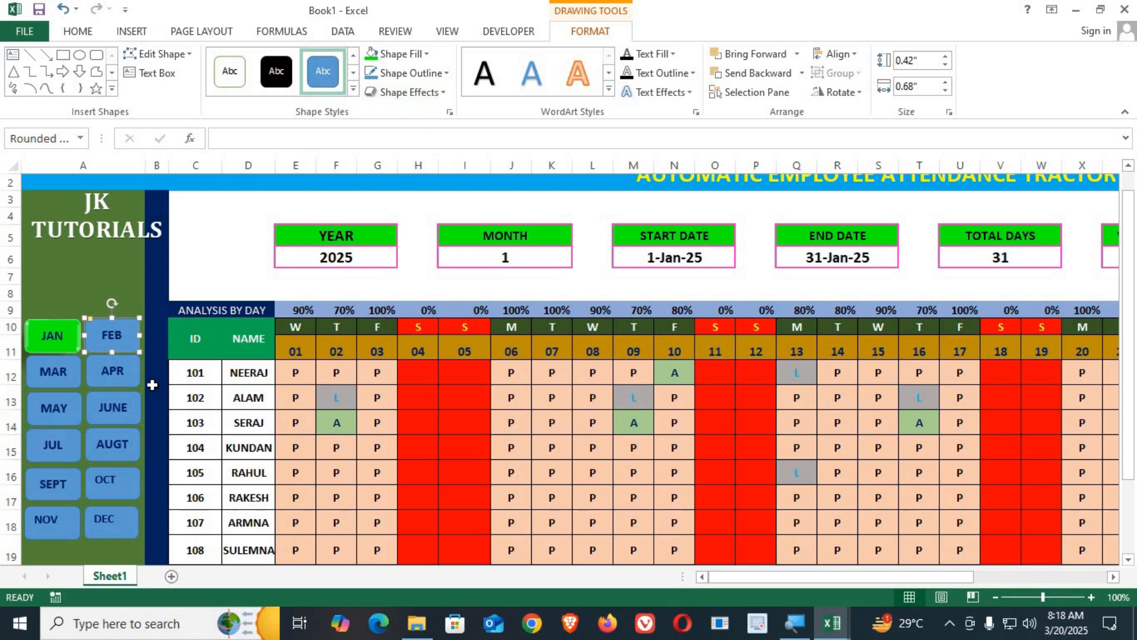
{"action": "left_click", "coordinate": [121, 373], "text": "ctrl"}
{"action": "left_click", "coordinate": [53, 372], "text": "ctrl"}
{"action": "left_click", "coordinate": [54, 408], "text": "ctrl"}
{"action": "left_click", "coordinate": [112, 407], "text": "ctrl"}
{"action": "left_click", "coordinate": [115, 445], "text": "ctrl"}
{"action": "left_click", "coordinate": [52, 445], "text": "ctrl"}
{"action": "left_click", "coordinate": [48, 483], "text": "ctrl"}
{"action": "left_click", "coordinate": [101, 481], "text": "ctrl"}
{"action": "left_click", "coordinate": [43, 526], "text": "ctrl"}
{"action": "left_click", "coordinate": [107, 528], "text": "ctrl"}
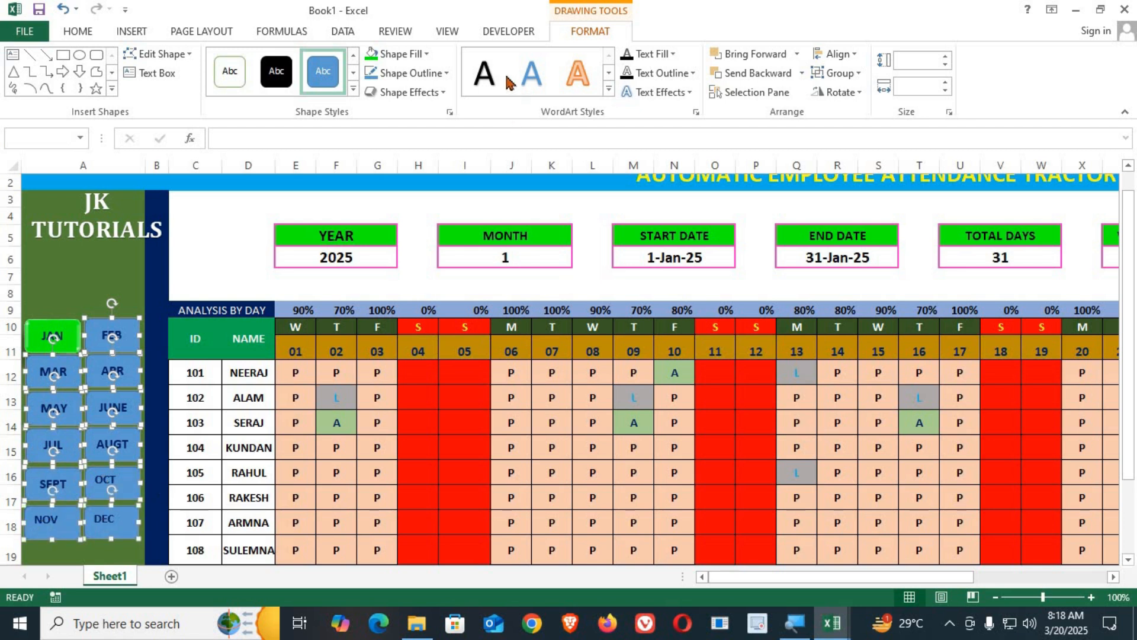
{"action": "left_click", "coordinate": [371, 56]}
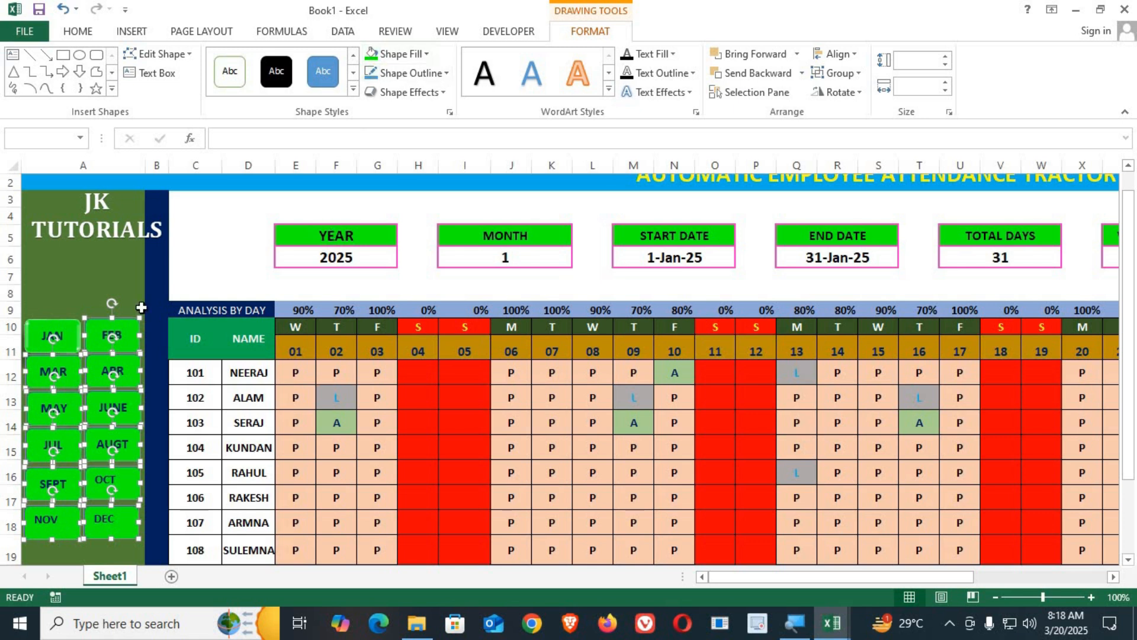
Widen column A slightly so the green side panel extends further beyond the month shapes.
{"action": "left_click", "coordinate": [103, 280]}
{"action": "left_click_drag", "start_coordinate": [147, 173], "coordinate": [165, 173]}
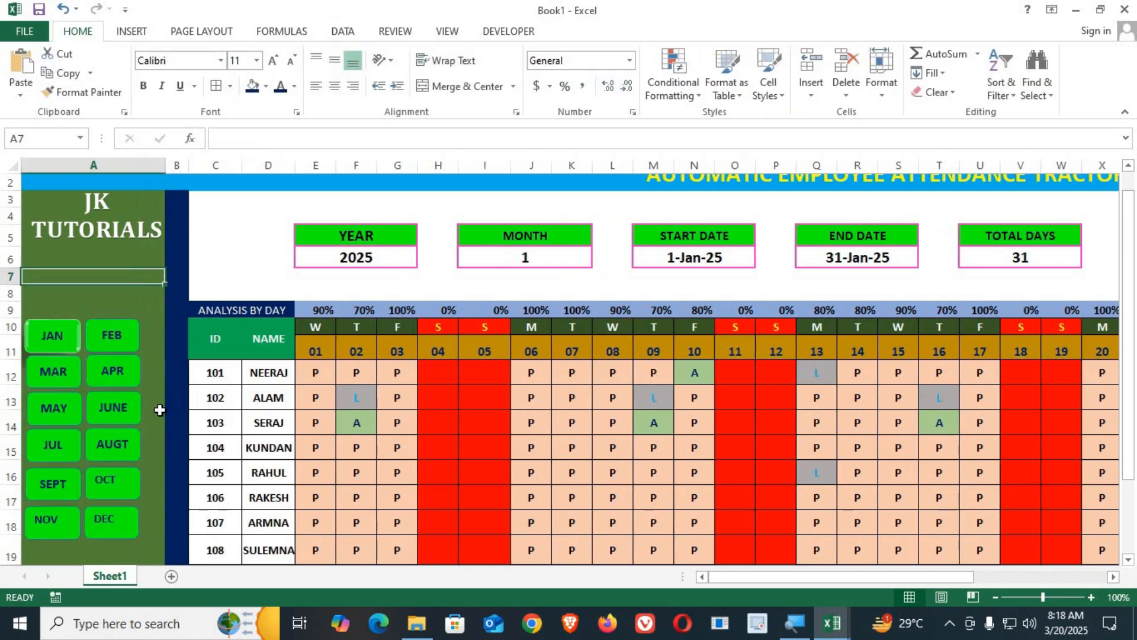
{"action": "left_click_drag", "start_coordinate": [165, 172], "coordinate": [162, 172]}
Reduce the JK TUTORIALS heading's font size by several steps and reposition the heading within the green side panel.
{"action": "left_click", "coordinate": [120, 234]}
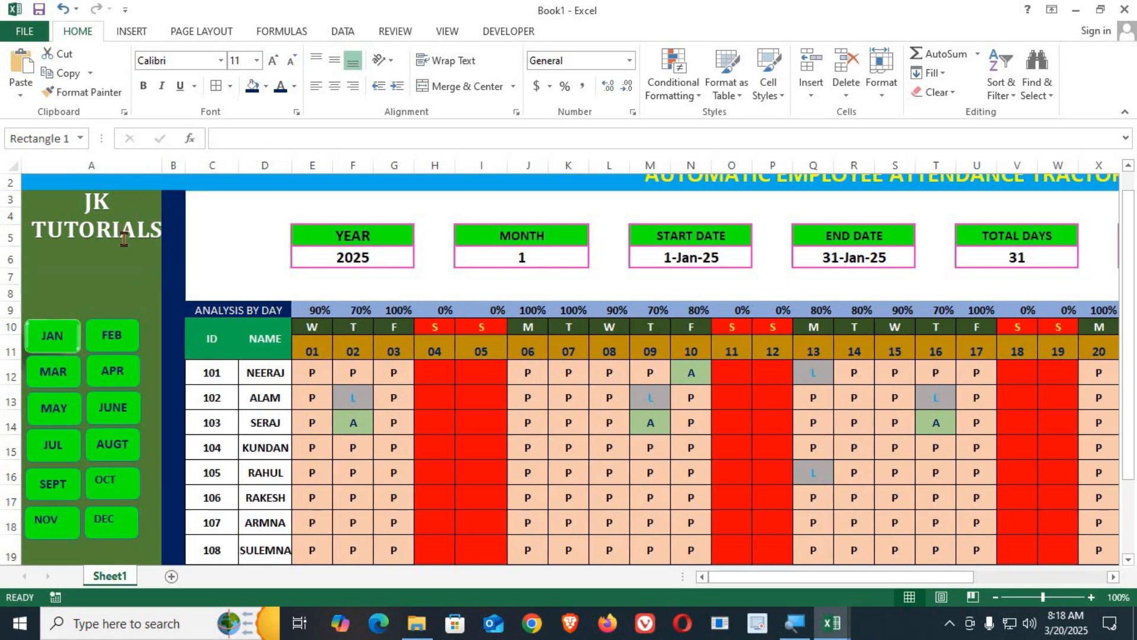
{"action": "left_click", "coordinate": [291, 60]}
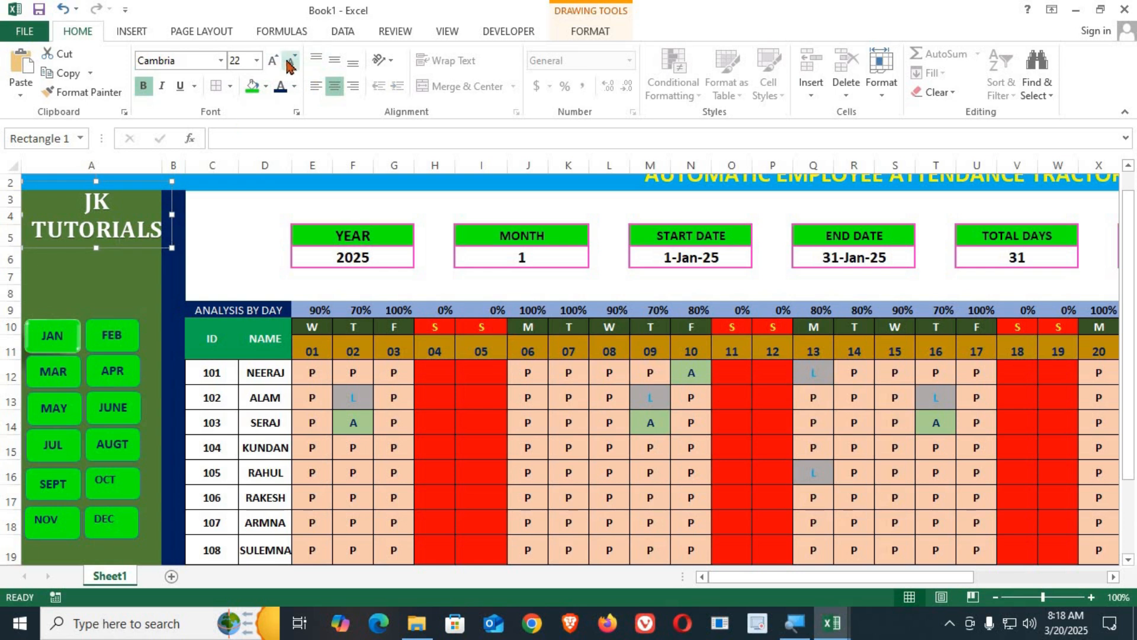
{"action": "left_click", "coordinate": [291, 60]}
{"action": "left_click", "coordinate": [291, 60]}
{"action": "left_click", "coordinate": [291, 60]}
{"action": "left_click_drag", "start_coordinate": [136, 229], "coordinate": [128, 245]}
{"action": "left_click", "coordinate": [232, 258]}
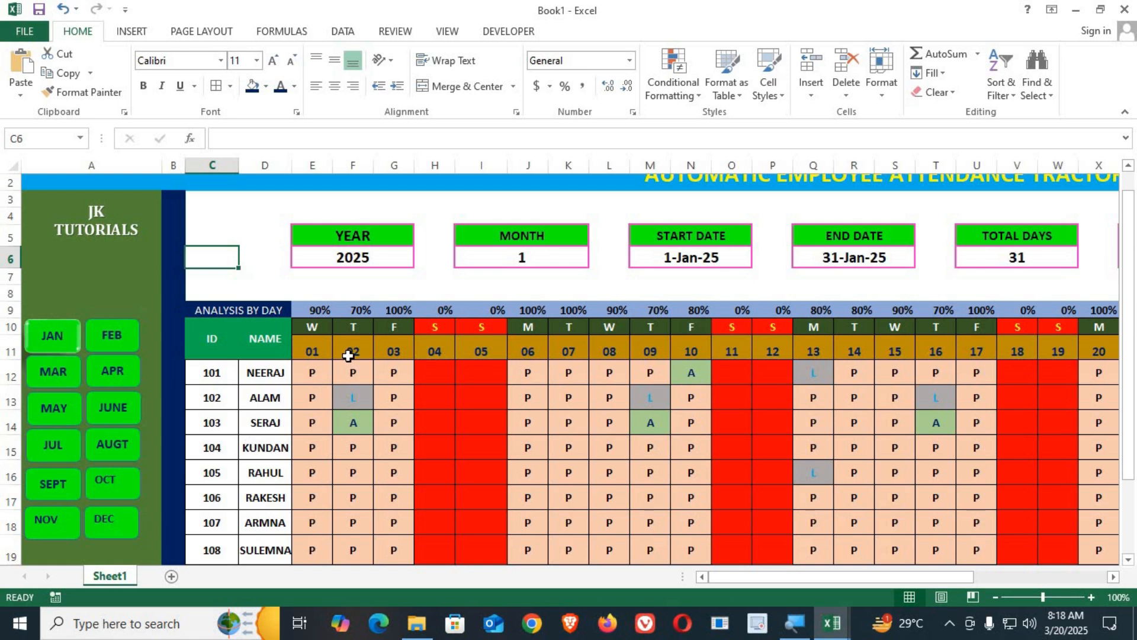
Create a copy of Sheet1 at the end of the Book1 workbook.
{"action": "left_click_drag", "start_coordinate": [781, 577], "coordinate": [956, 580]}
{"action": "left_click", "coordinate": [797, 578]}
{"action": "right_click", "coordinate": [124, 576]}
{"action": "left_click", "coordinate": [158, 445]}
{"action": "left_click", "coordinate": [89, 420]}
{"action": "left_click", "coordinate": [71, 501]}
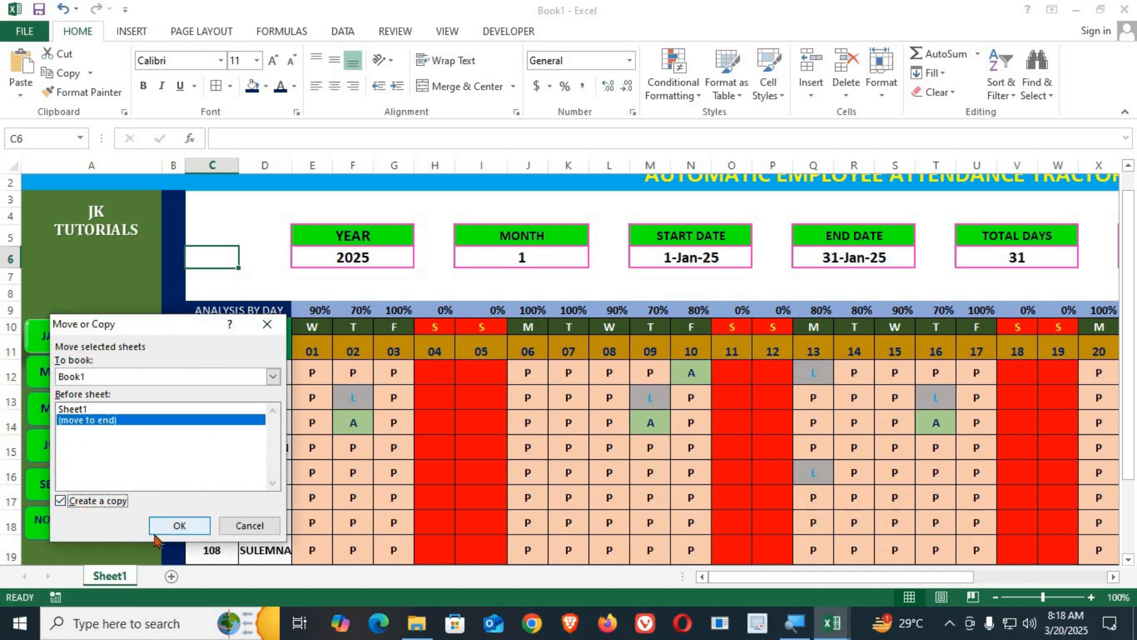
{"action": "left_click", "coordinate": [172, 526]}
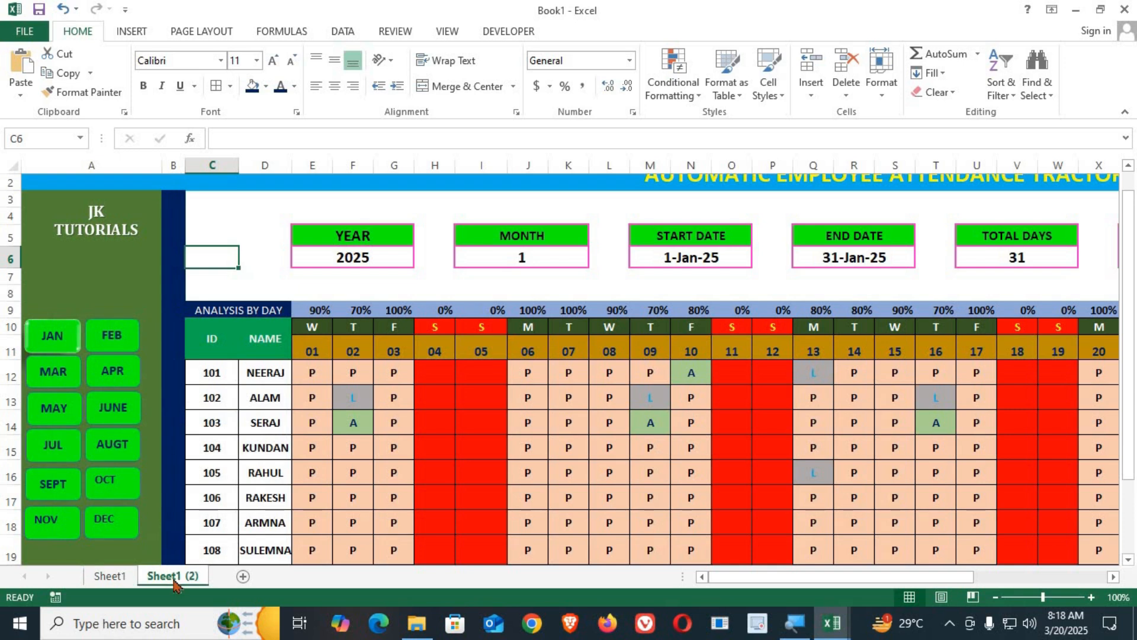
Create a copy of Sheet1 (2) at the end of the workbook.
{"action": "right_click", "coordinate": [175, 582]}
{"action": "left_click", "coordinate": [215, 445]}
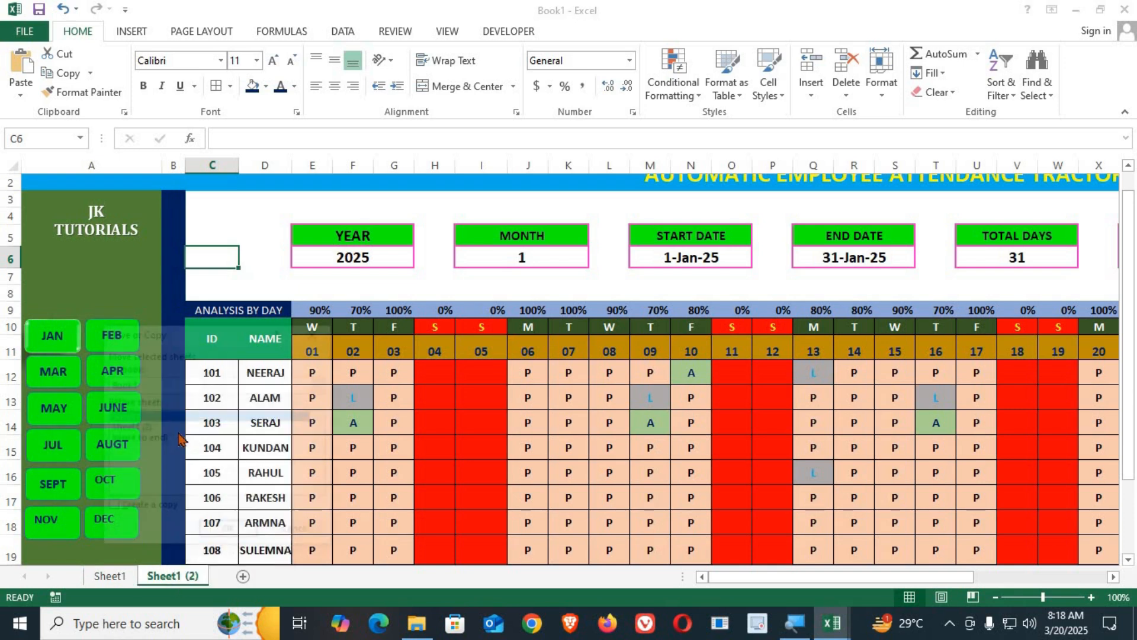
{"action": "left_click", "coordinate": [157, 438]}
{"action": "left_click", "coordinate": [125, 508]}
{"action": "left_click", "coordinate": [230, 533]}
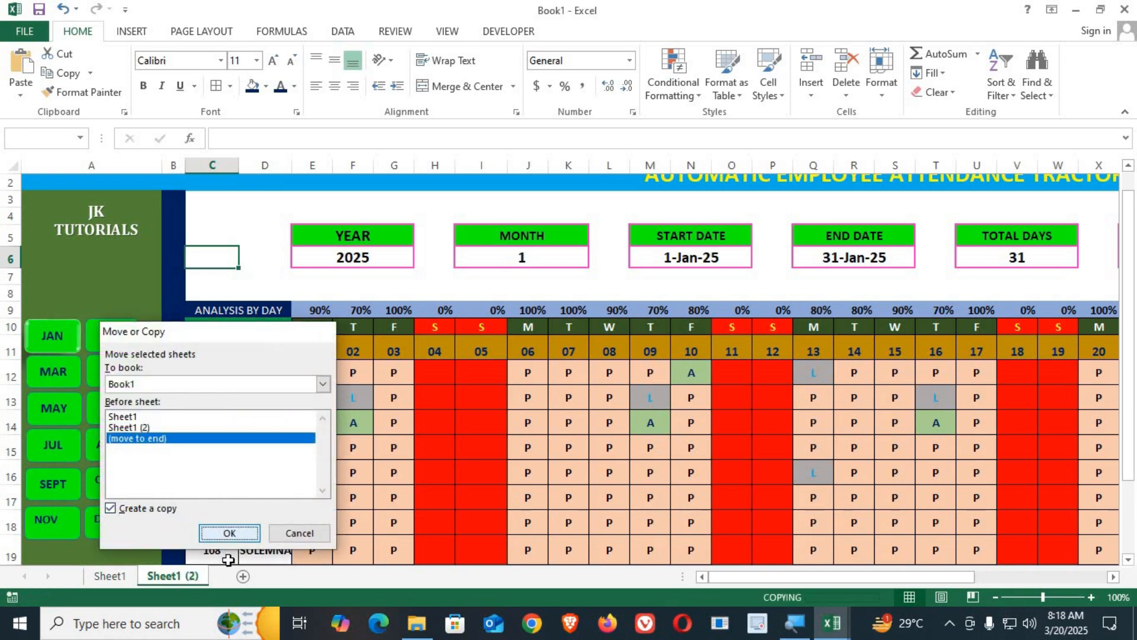
Create a copy of Sheet1 (3) at the end of the workbook.
{"action": "right_click", "coordinate": [220, 578]}
{"action": "left_click", "coordinate": [239, 443]}
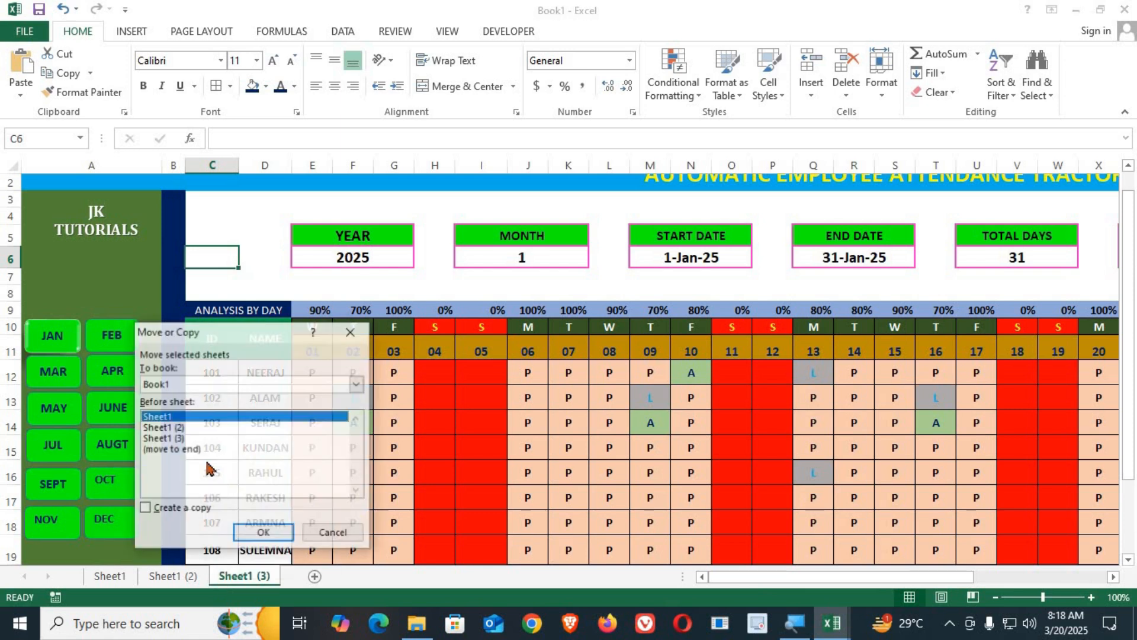
{"action": "left_click", "coordinate": [171, 449]}
{"action": "left_click", "coordinate": [147, 507]}
{"action": "left_click", "coordinate": [264, 532]}
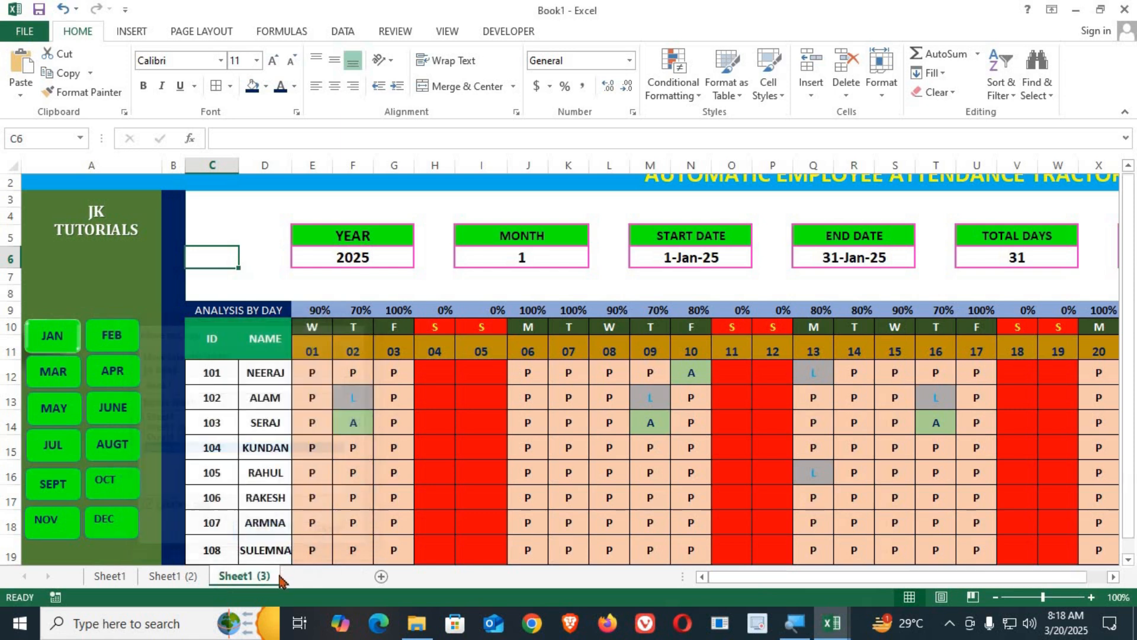
Create a copy of Sheet1 (4) at the end of the workbook.
{"action": "right_click", "coordinate": [280, 583]}
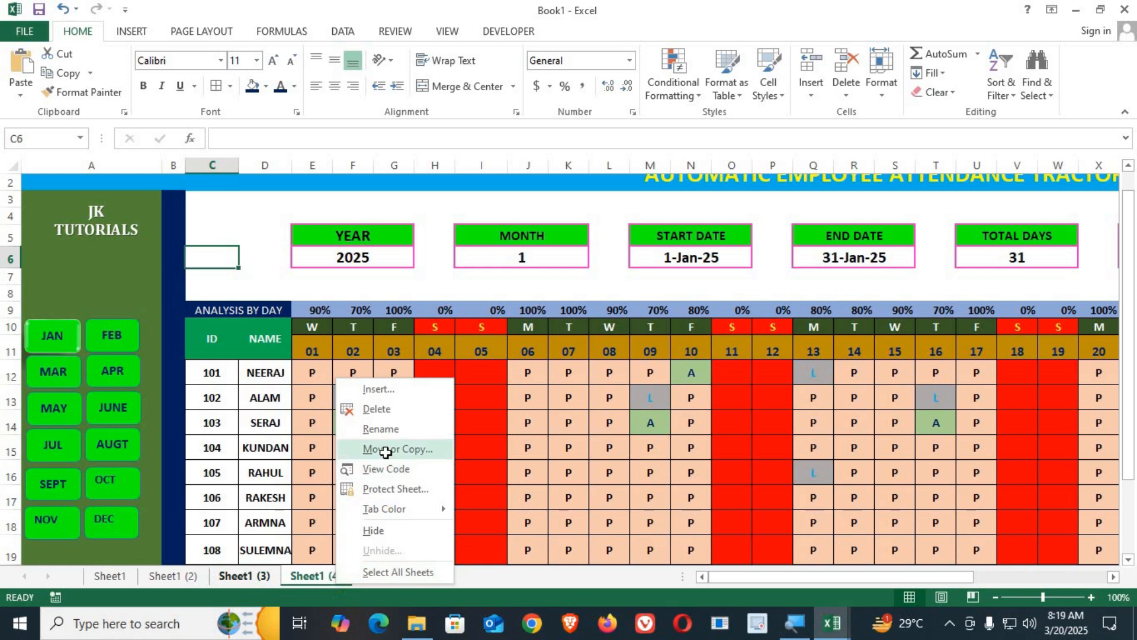
{"action": "left_click", "coordinate": [362, 442]}
{"action": "left_click", "coordinate": [320, 467]}
{"action": "left_click", "coordinate": [278, 515]}
{"action": "left_click", "coordinate": [396, 539]}
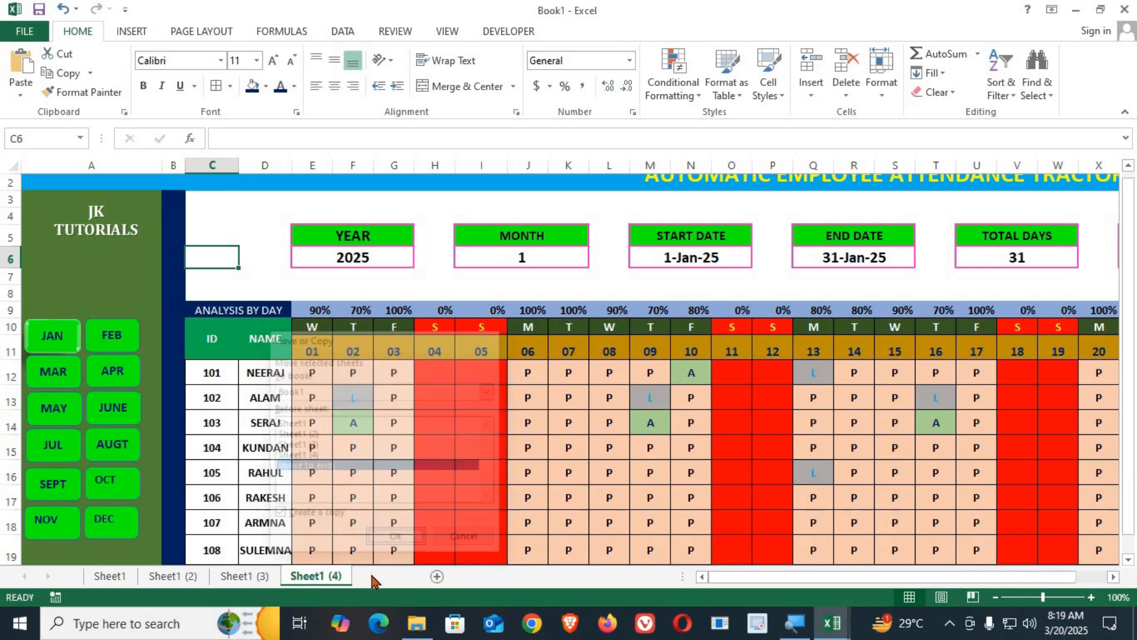
Create a copy of Sheet1 (5) at the end of the workbook.
{"action": "right_click", "coordinate": [379, 576]}
{"action": "left_click", "coordinate": [421, 444]}
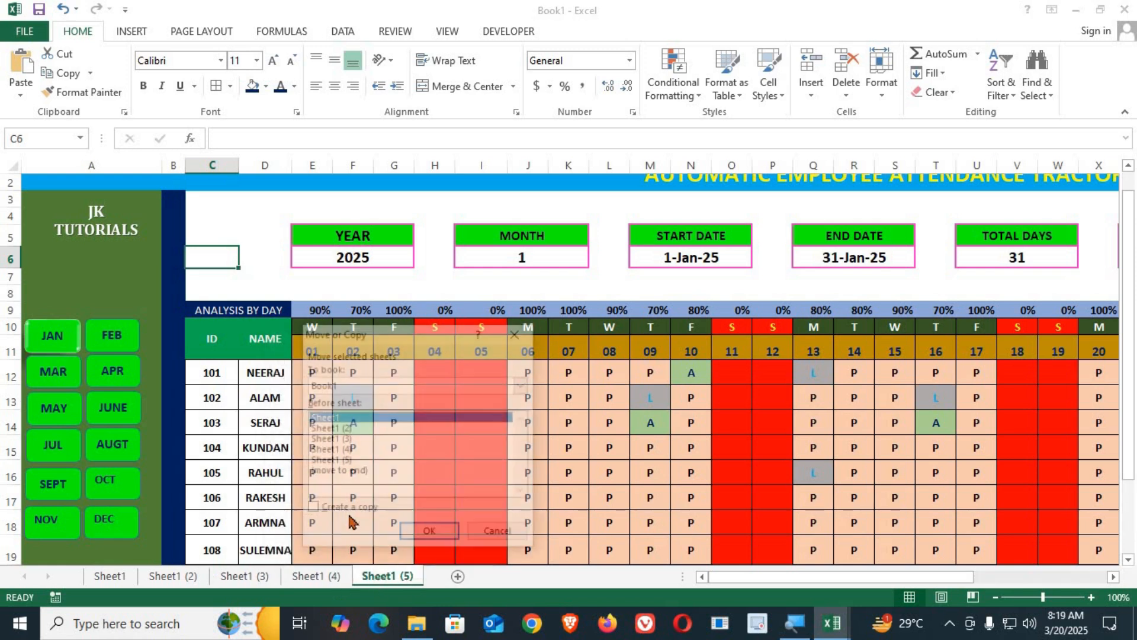
{"action": "left_click", "coordinate": [322, 472]}
{"action": "left_click", "coordinate": [311, 509]}
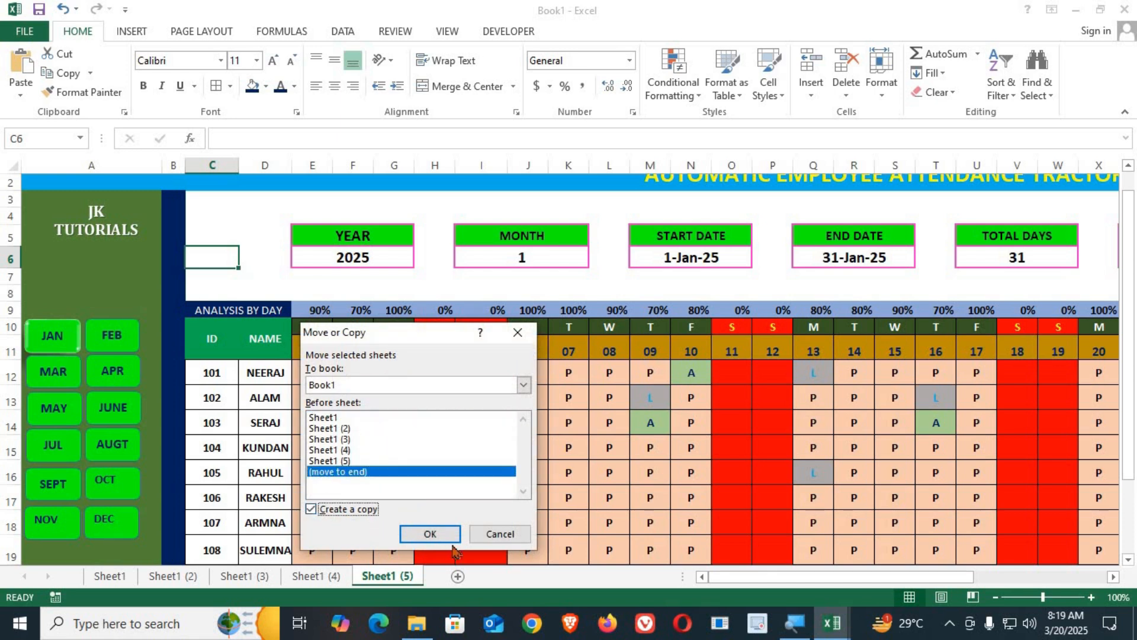
{"action": "left_click", "coordinate": [444, 533]}
Create a copy of Sheet1 (6) at the end of the workbook.
{"action": "right_click", "coordinate": [472, 580]}
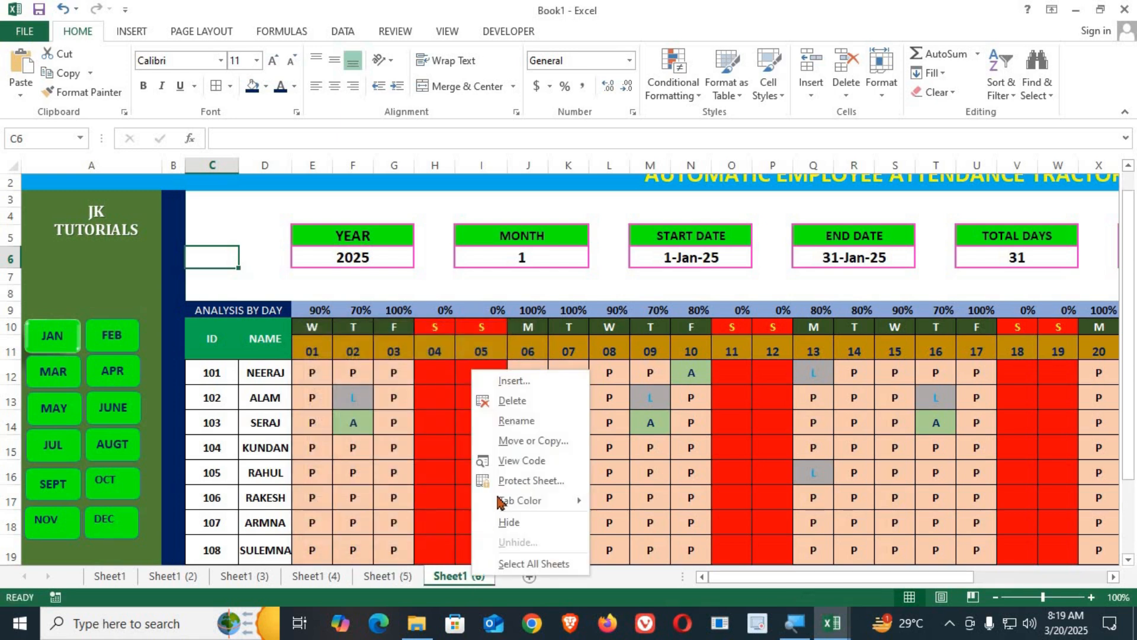
{"action": "left_click", "coordinate": [536, 445]}
{"action": "left_click", "coordinate": [452, 478]}
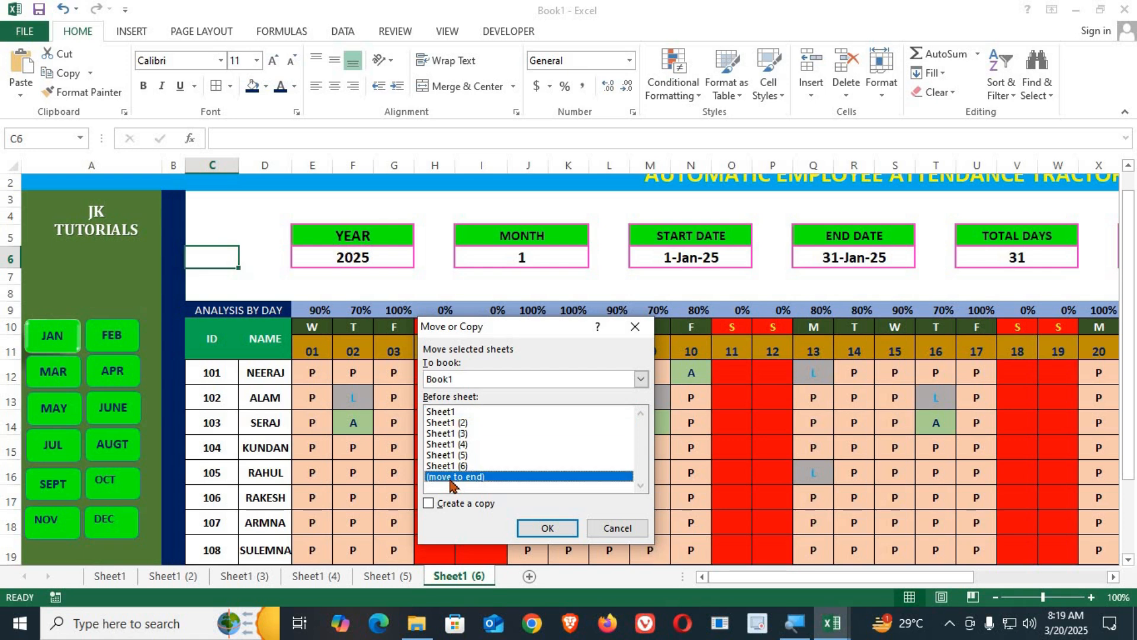
{"action": "left_click", "coordinate": [445, 505]}
{"action": "left_click", "coordinate": [547, 528]}
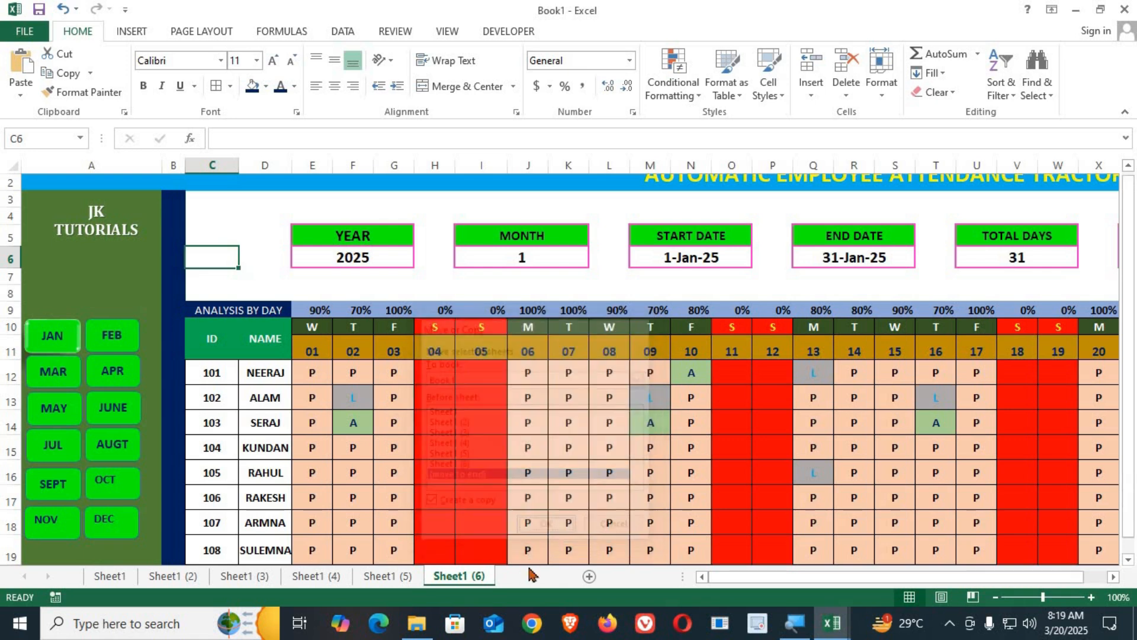
Create a copy of Sheet1 (7) at the end of the workbook.
{"action": "right_click", "coordinate": [519, 583]}
{"action": "left_click", "coordinate": [527, 439]}
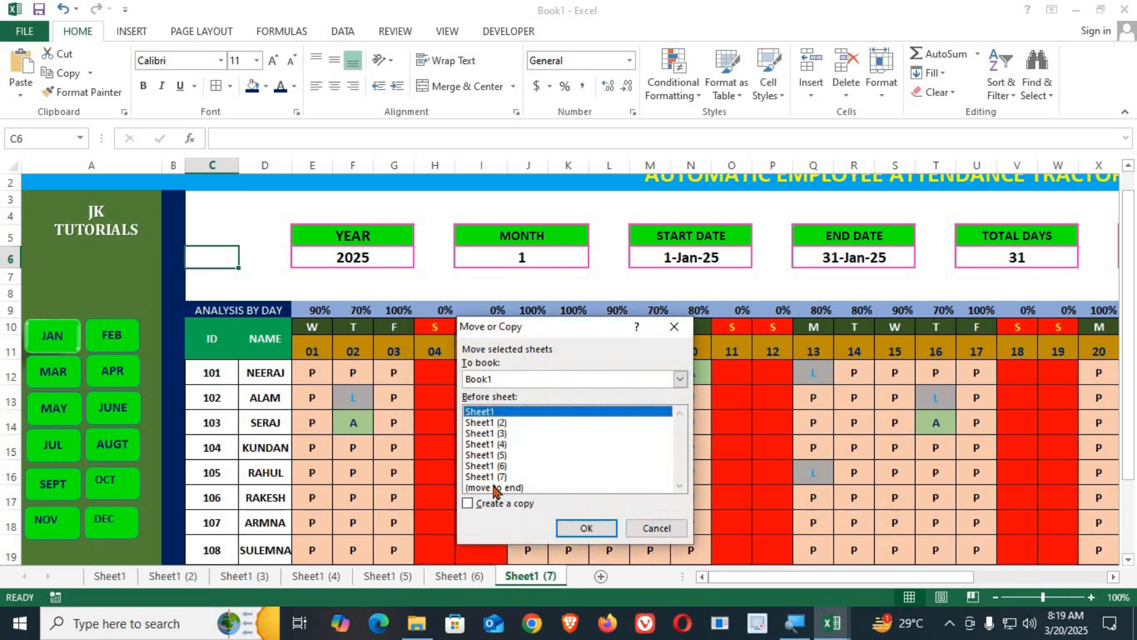
{"action": "left_click", "coordinate": [494, 489]}
{"action": "left_click", "coordinate": [527, 505]}
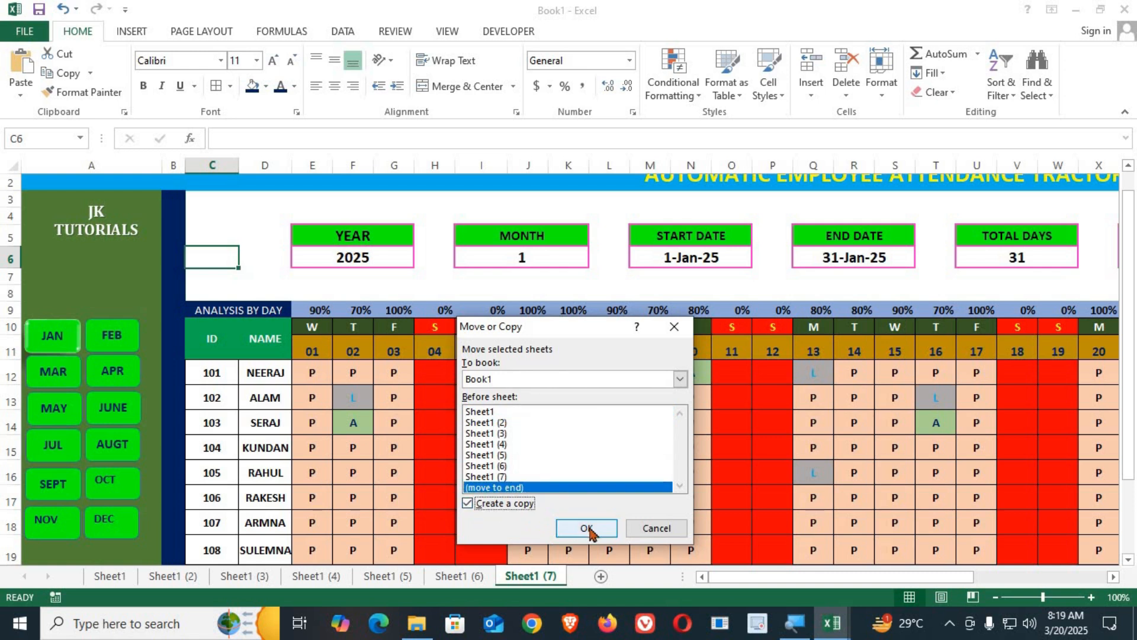
{"action": "left_click", "coordinate": [586, 527]}
Create a copy of Sheet1 (8) at the end of the workbook.
{"action": "right_click", "coordinate": [544, 576]}
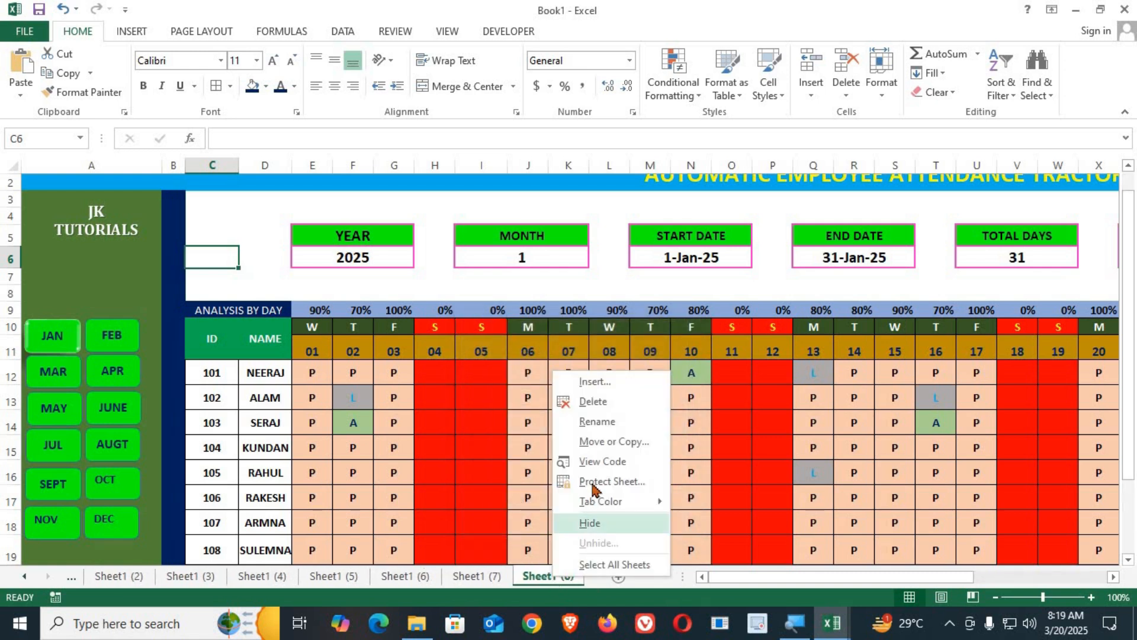
{"action": "left_click", "coordinate": [592, 442]}
{"action": "scroll", "coordinate": [508, 495], "scroll_direction": "down", "scroll_amount": 1}
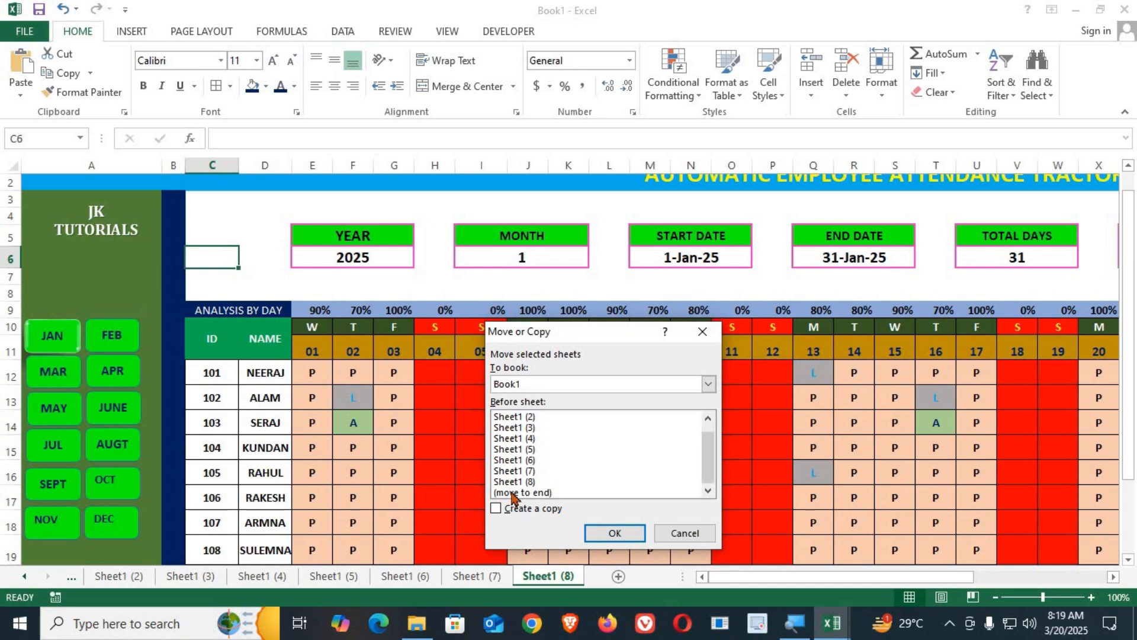
{"action": "left_click", "coordinate": [513, 494]}
{"action": "left_click", "coordinate": [516, 509]}
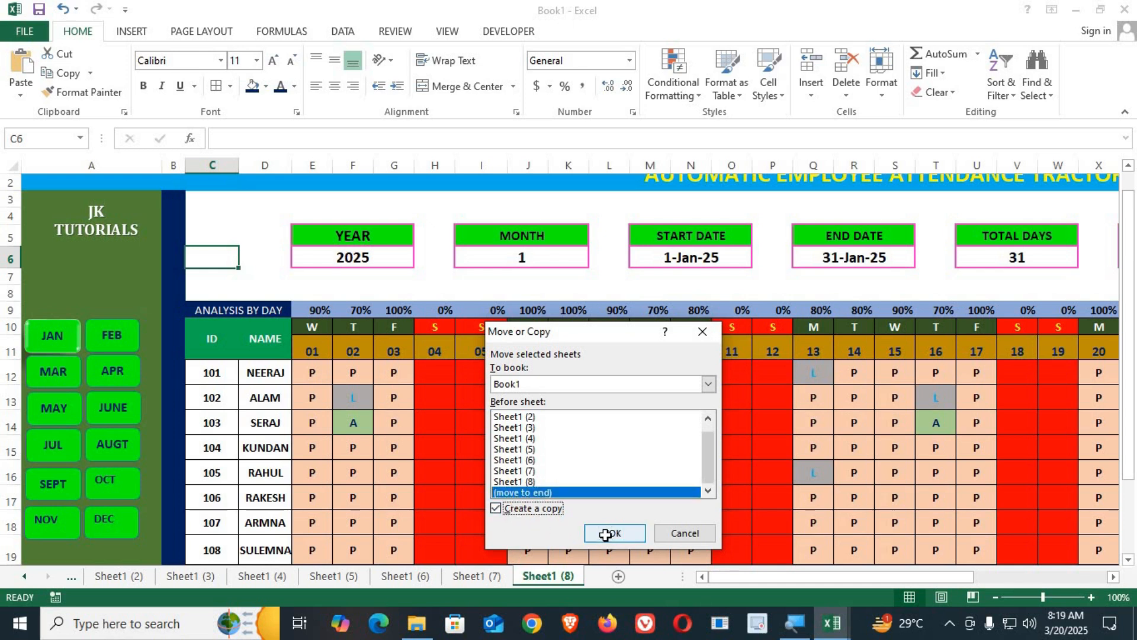
{"action": "left_click", "coordinate": [605, 535]}
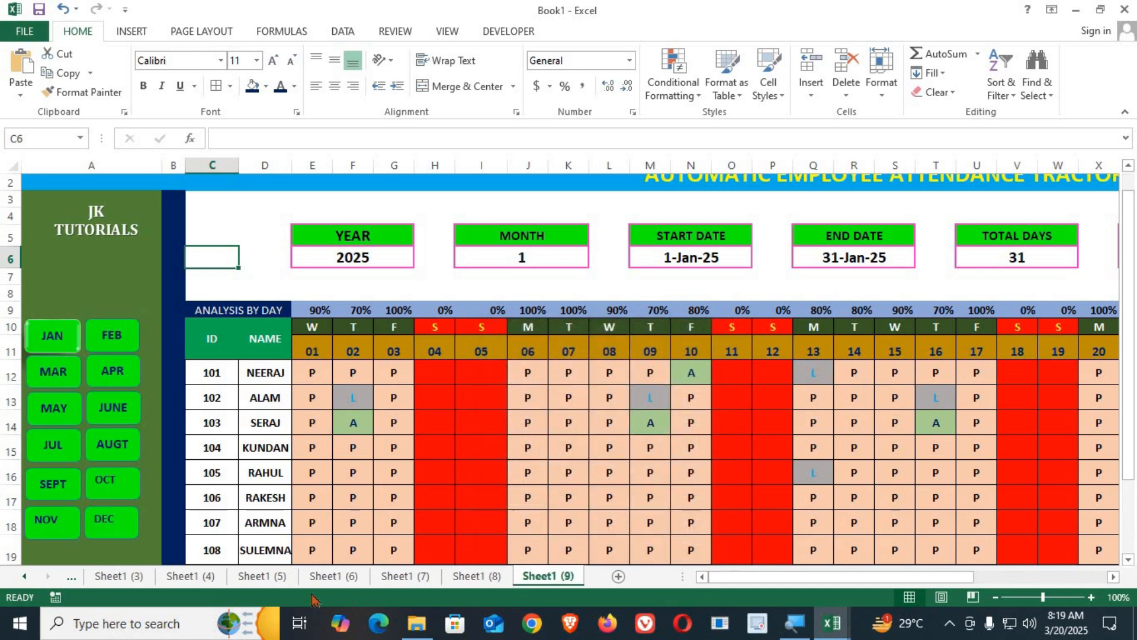
Create a copy of Sheet1 (9) at the end of the workbook.
{"action": "right_click", "coordinate": [557, 581]}
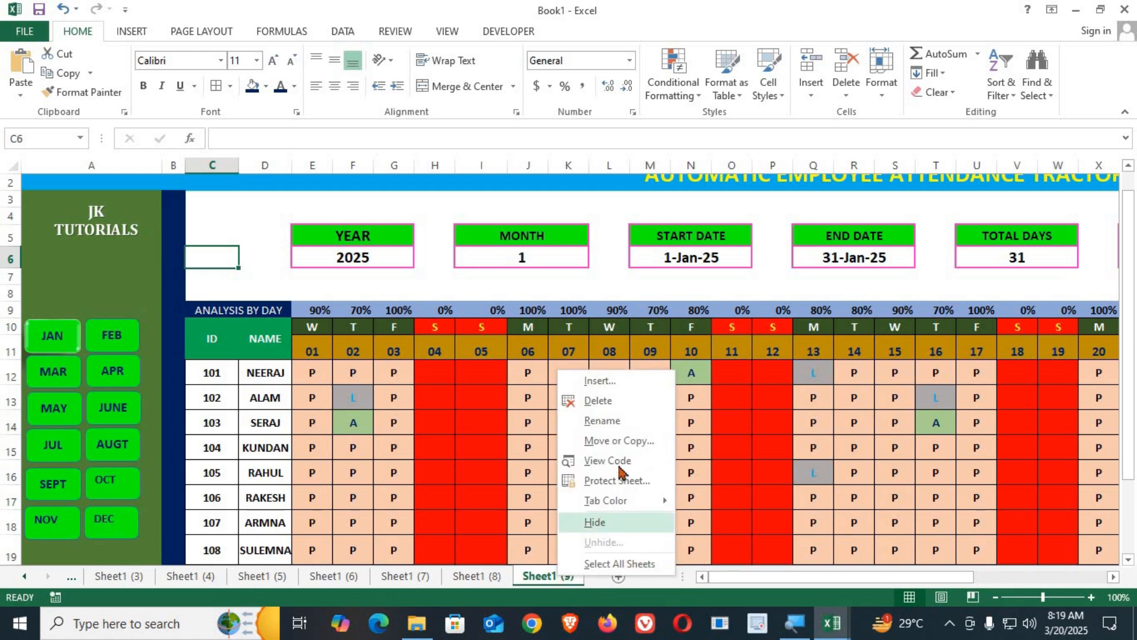
{"action": "left_click", "coordinate": [593, 440]}
{"action": "scroll", "coordinate": [541, 478], "scroll_direction": "down", "scroll_amount": 1}
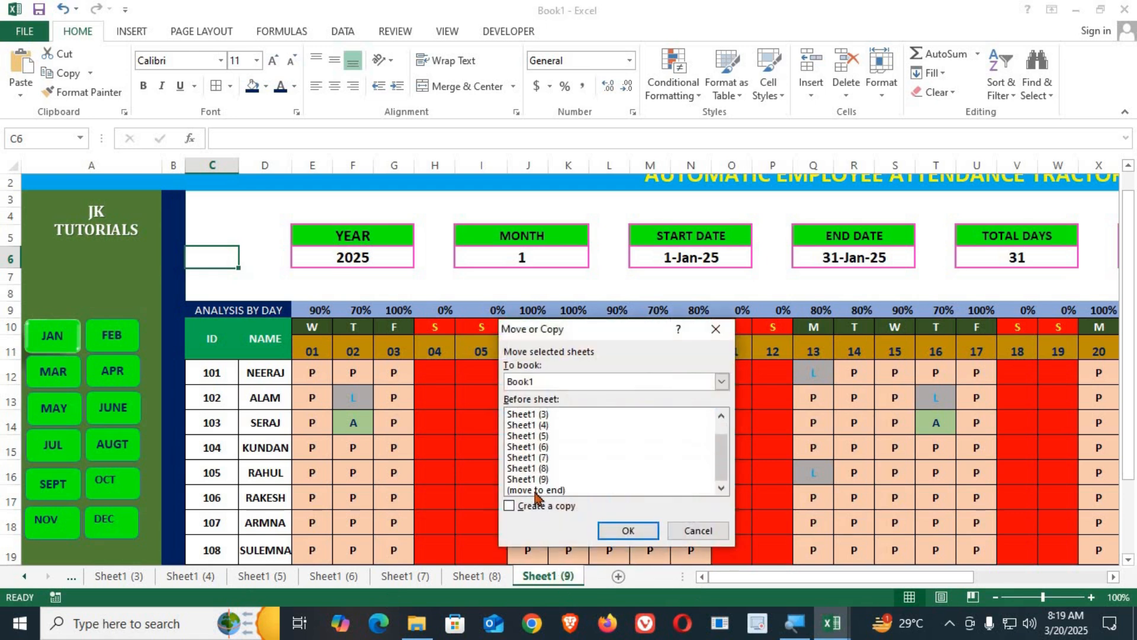
{"action": "left_click", "coordinate": [533, 490]}
{"action": "left_click", "coordinate": [510, 505]}
{"action": "key", "text": "Return"}
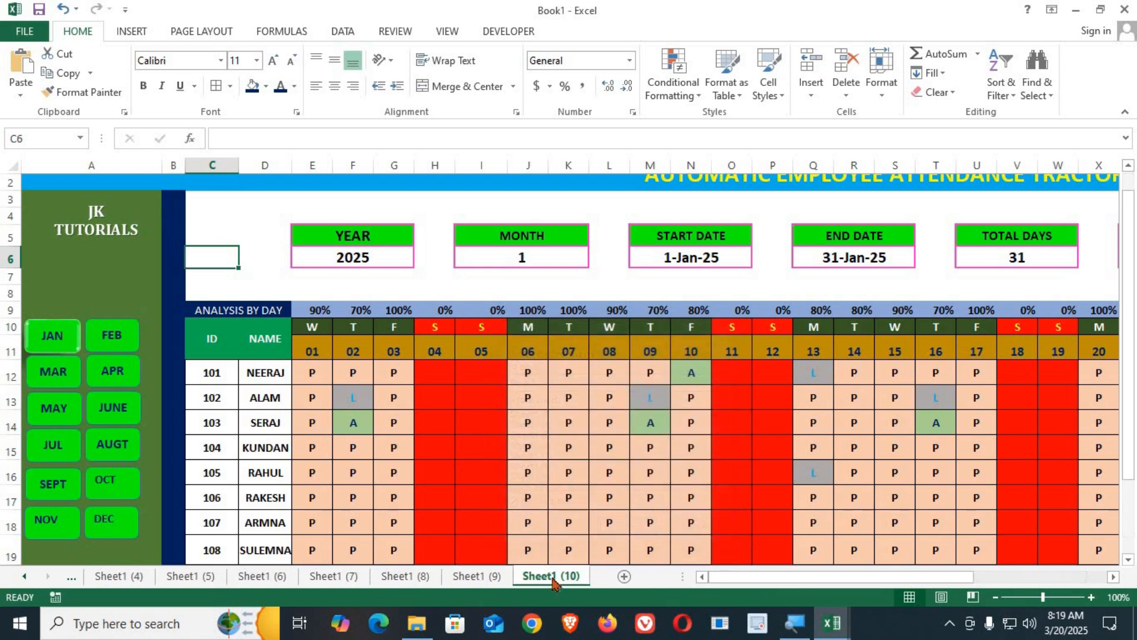
Create a copy of Sheet1 (10) at the end of the workbook.
{"action": "right_click", "coordinate": [554, 577]}
{"action": "left_click", "coordinate": [606, 443]}
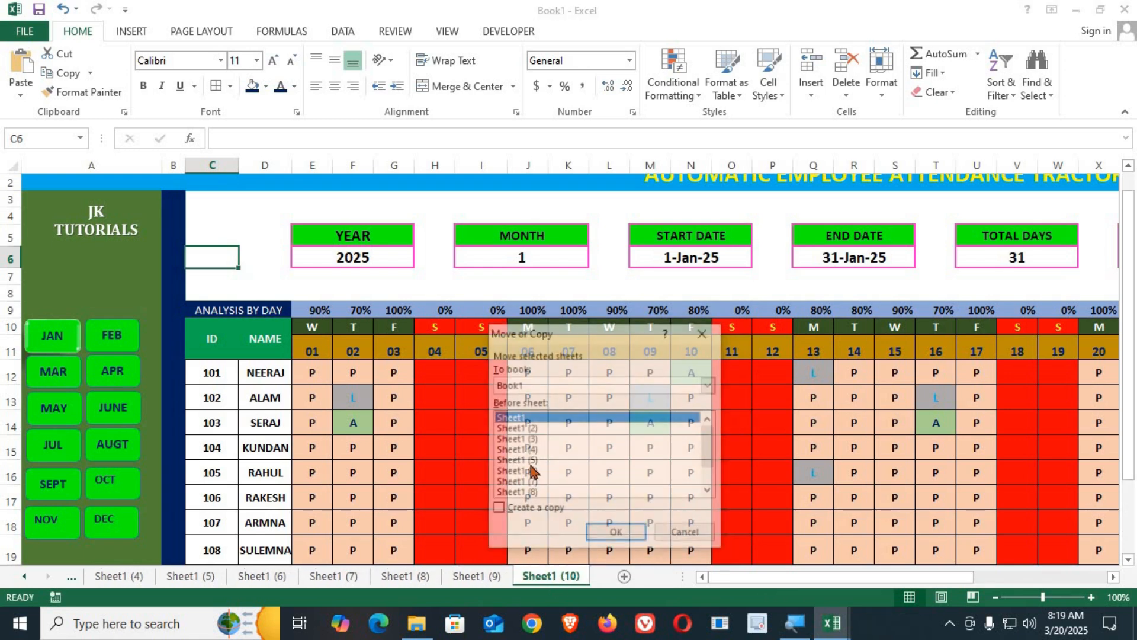
{"action": "scroll", "coordinate": [524, 486], "scroll_direction": "down", "scroll_amount": 1}
{"action": "left_click", "coordinate": [520, 493]}
{"action": "left_click", "coordinate": [500, 510]}
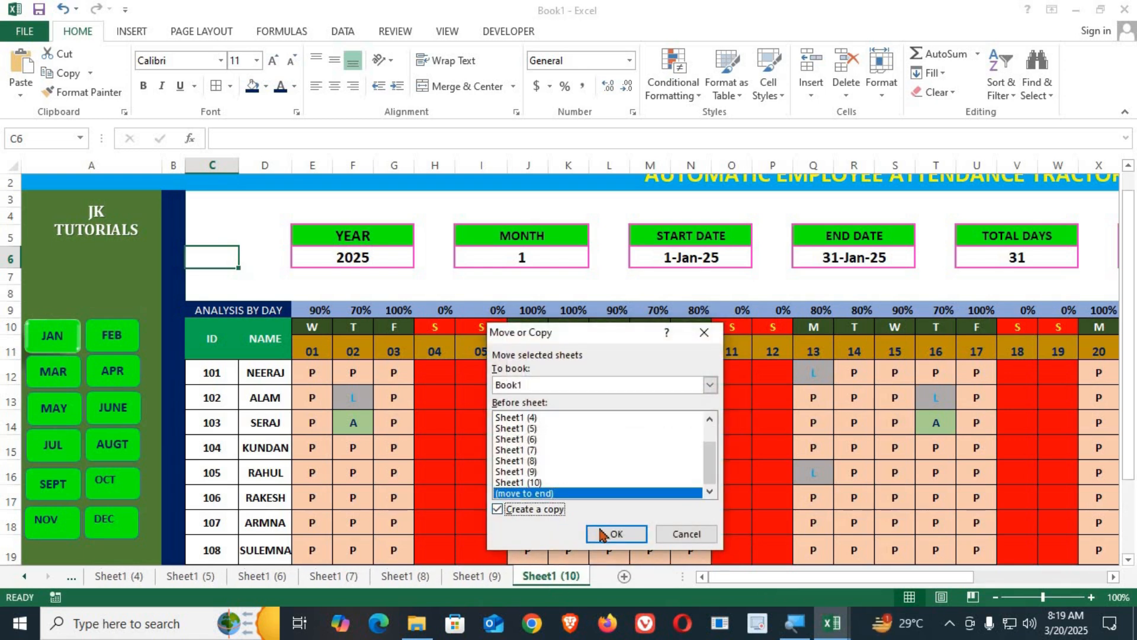
{"action": "left_click", "coordinate": [616, 534]}
Create a copy of Sheet1 (11) at the end of the workbook to complete twelve monthly sheets.
{"action": "right_click", "coordinate": [554, 577]}
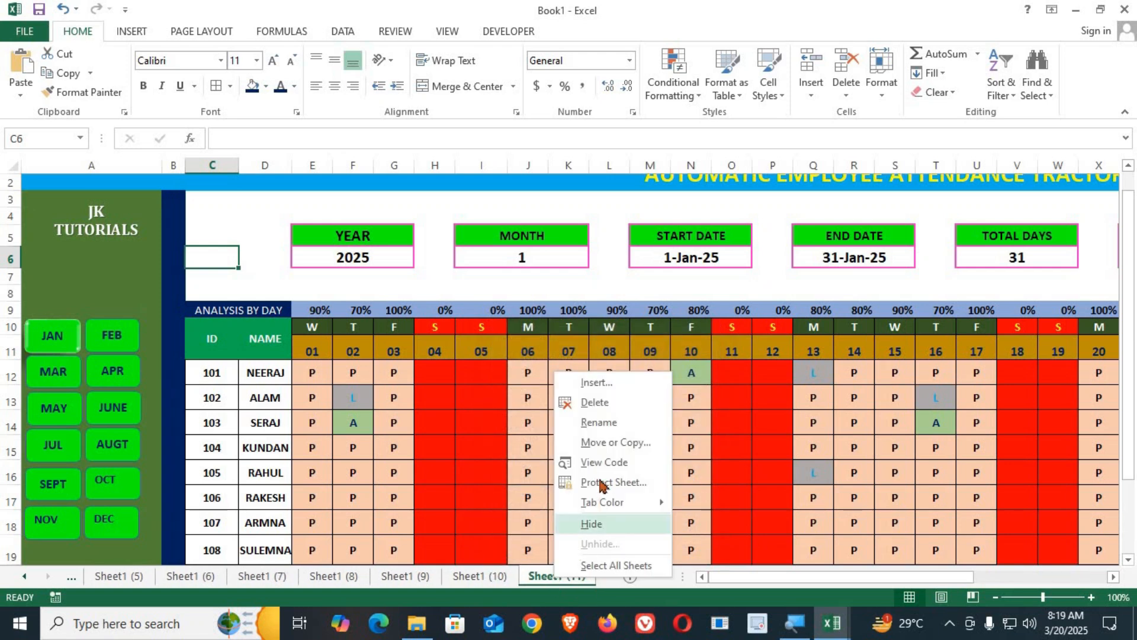
{"action": "left_click", "coordinate": [606, 443]}
{"action": "scroll", "coordinate": [526, 497], "scroll_direction": "down", "scroll_amount": 2}
{"action": "left_click", "coordinate": [521, 496]}
{"action": "left_click", "coordinate": [498, 511]}
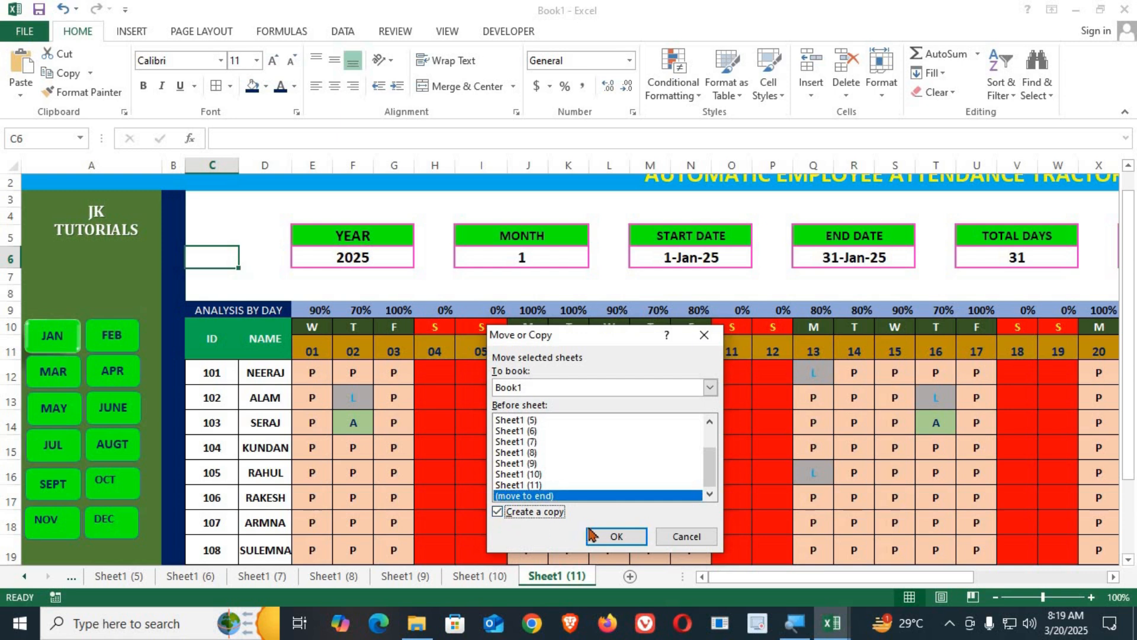
{"action": "left_click", "coordinate": [616, 536]}
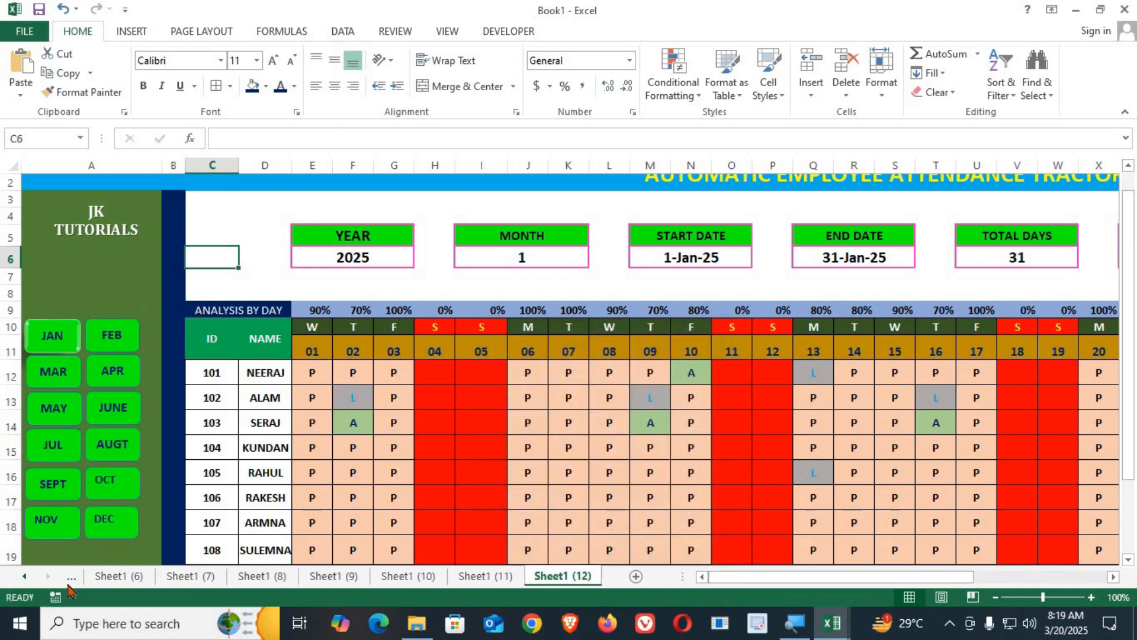
Rename the first sheet, Sheet1, as JAN.
{"action": "left_click", "coordinate": [23, 579]}
{"action": "left_click", "coordinate": [23, 579]}
{"action": "left_click", "coordinate": [23, 578]}
{"action": "left_click", "coordinate": [23, 578]}
{"action": "left_click", "coordinate": [24, 579]}
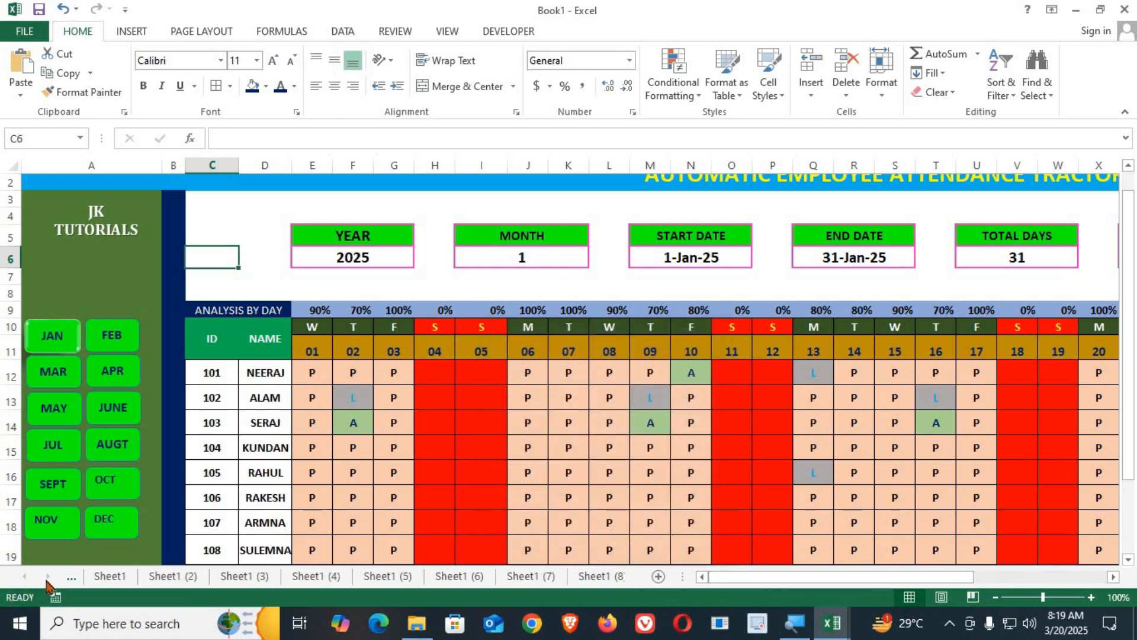
{"action": "right_click", "coordinate": [115, 585]}
{"action": "left_click", "coordinate": [170, 428]}
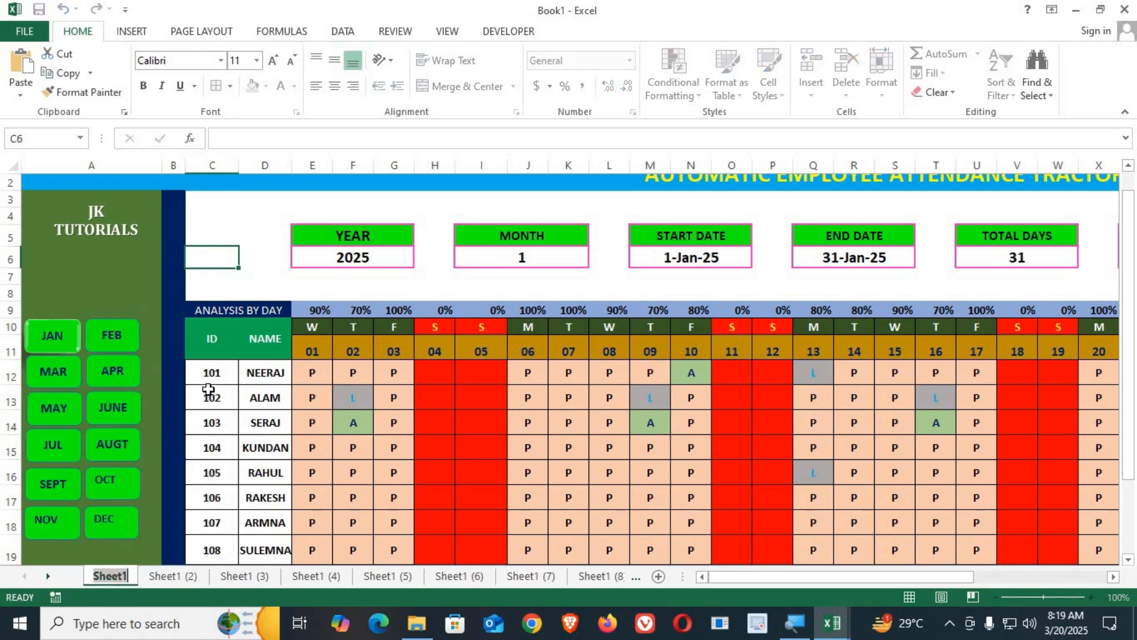
{"action": "type", "text": "JAN"}
{"action": "key", "text": "Return"}
Rename Sheet1 (2) as FEB and Sheet1 (3) as MAR.
{"action": "left_click", "coordinate": [149, 576]}
{"action": "right_click", "coordinate": [149, 575]}
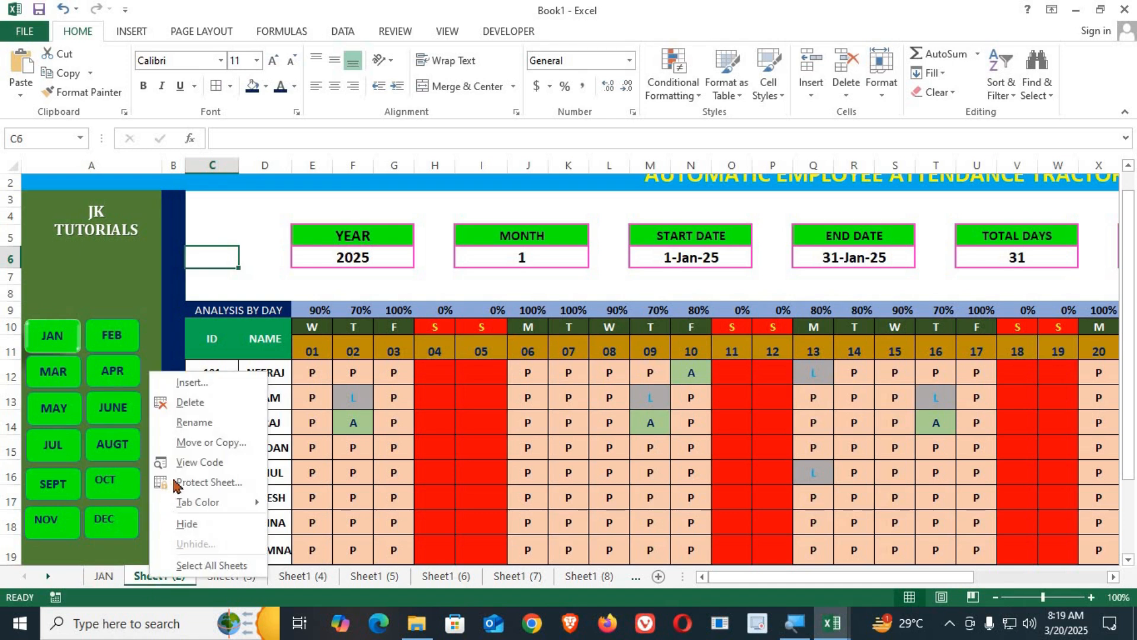
{"action": "left_click", "coordinate": [194, 422]}
{"action": "type", "text": "FEB"}
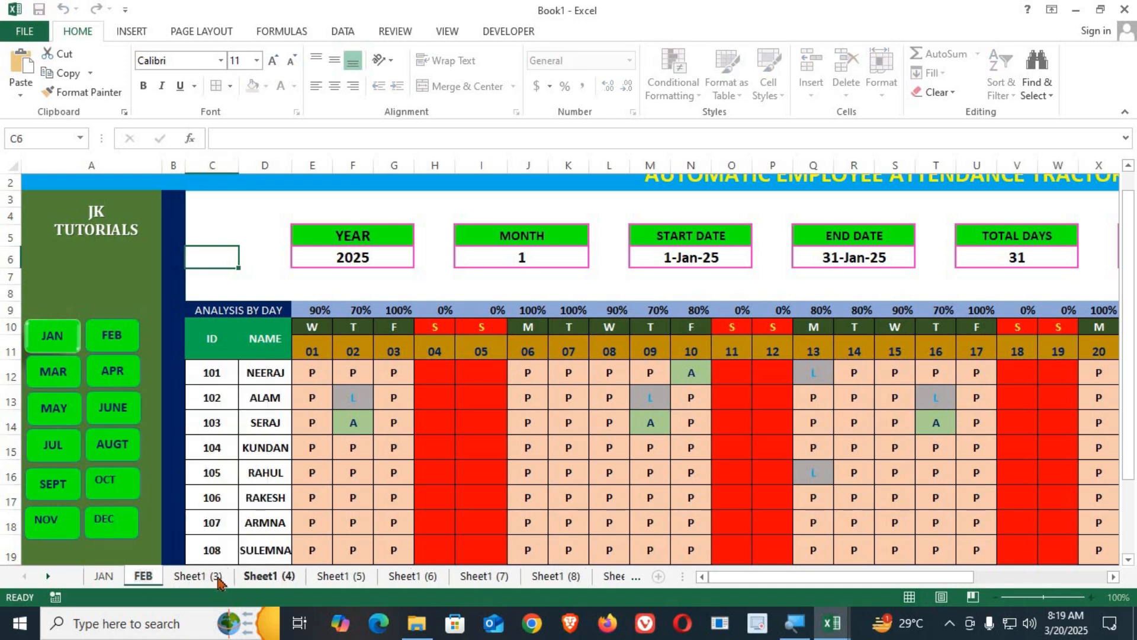
{"action": "left_click", "coordinate": [220, 576]}
{"action": "right_click", "coordinate": [221, 576]}
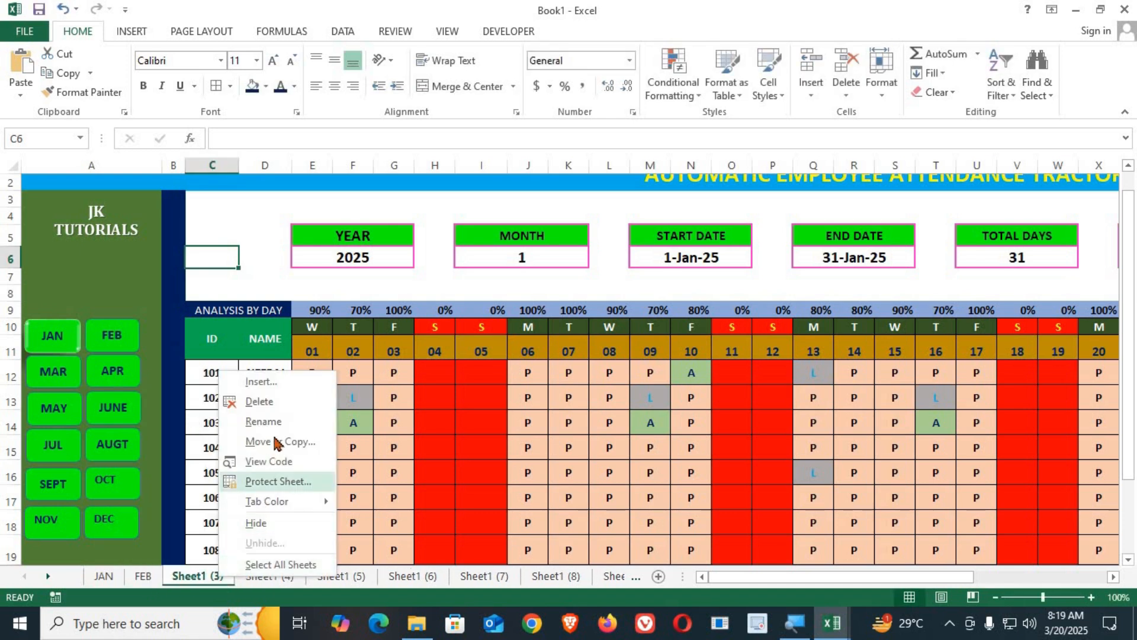
{"action": "left_click", "coordinate": [274, 424]}
{"action": "type", "text": "MAR"}
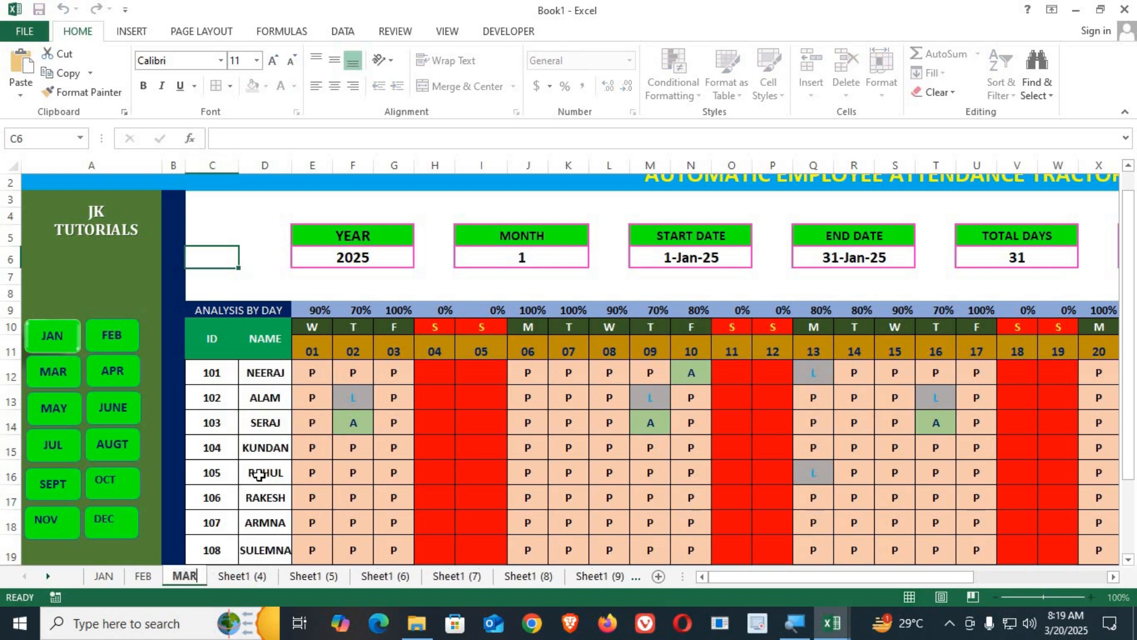
Rename Sheet1 (4) as APR and Sheet1 (5) as MAY.
{"action": "left_click", "coordinate": [234, 580]}
{"action": "right_click", "coordinate": [234, 581]}
{"action": "left_click", "coordinate": [278, 423]}
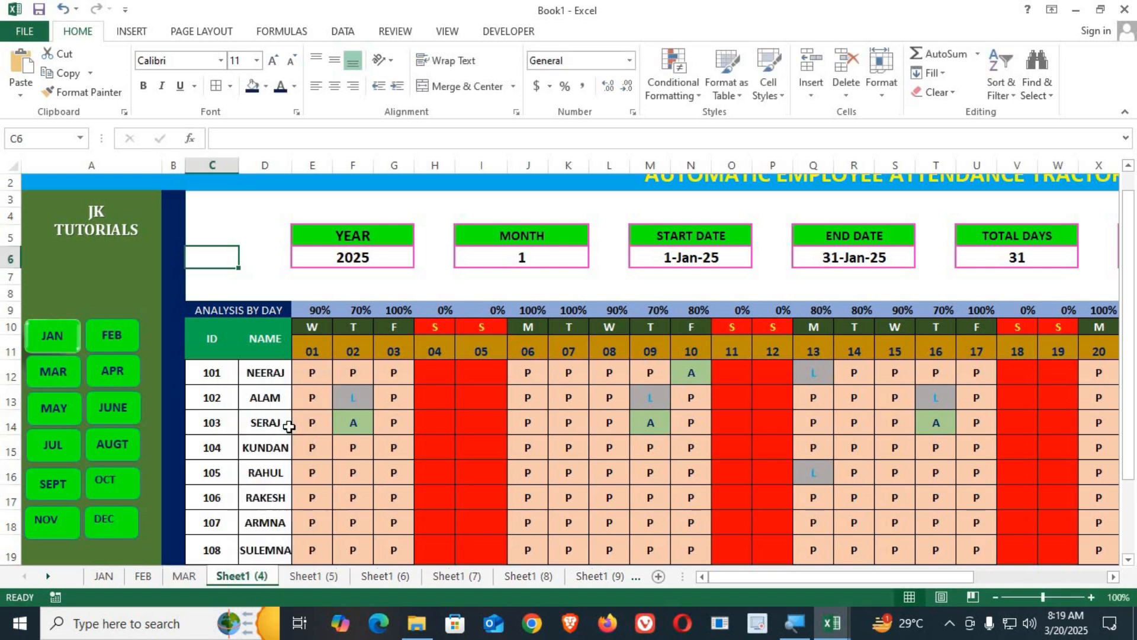
{"action": "type", "text": "APR"}
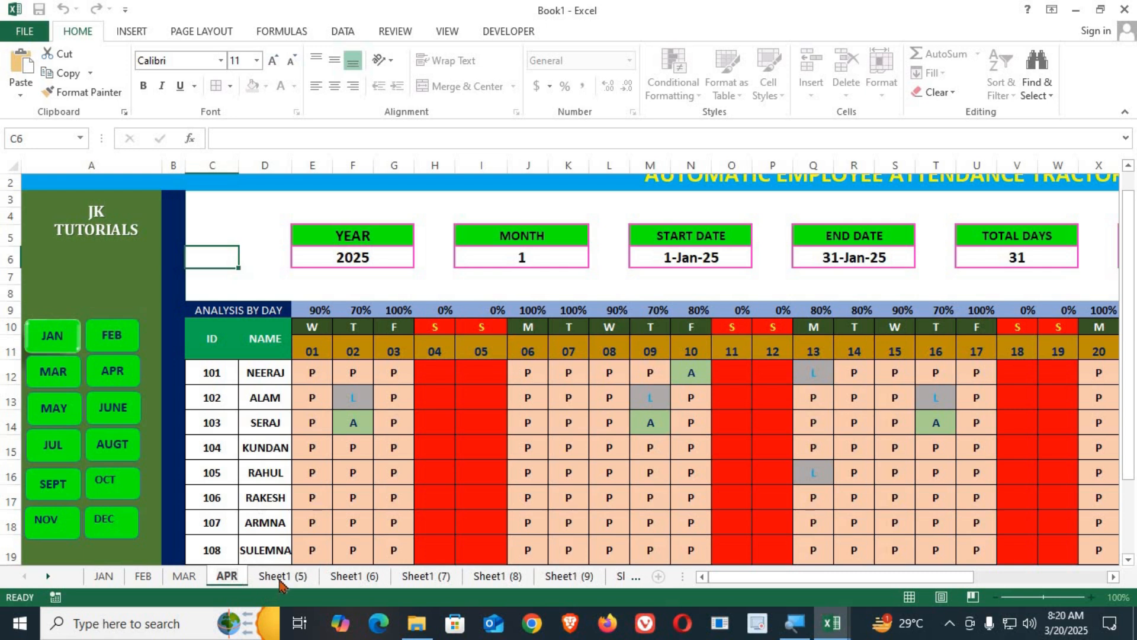
{"action": "left_click", "coordinate": [278, 580]}
{"action": "right_click", "coordinate": [279, 580]}
{"action": "left_click", "coordinate": [329, 424]}
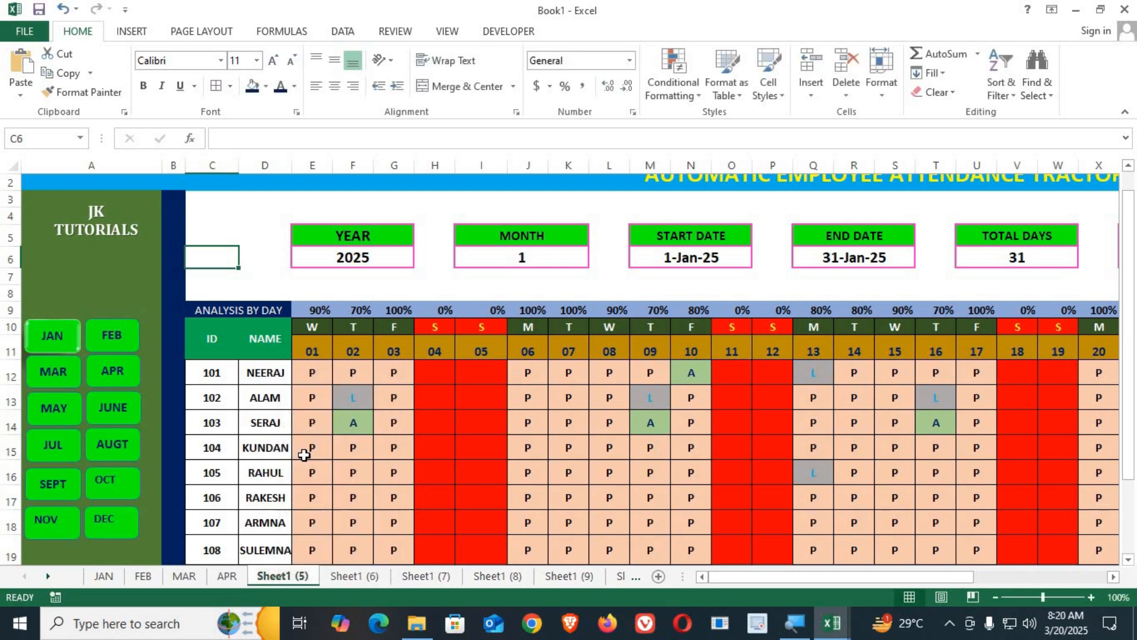
{"action": "type", "text": "MAY"}
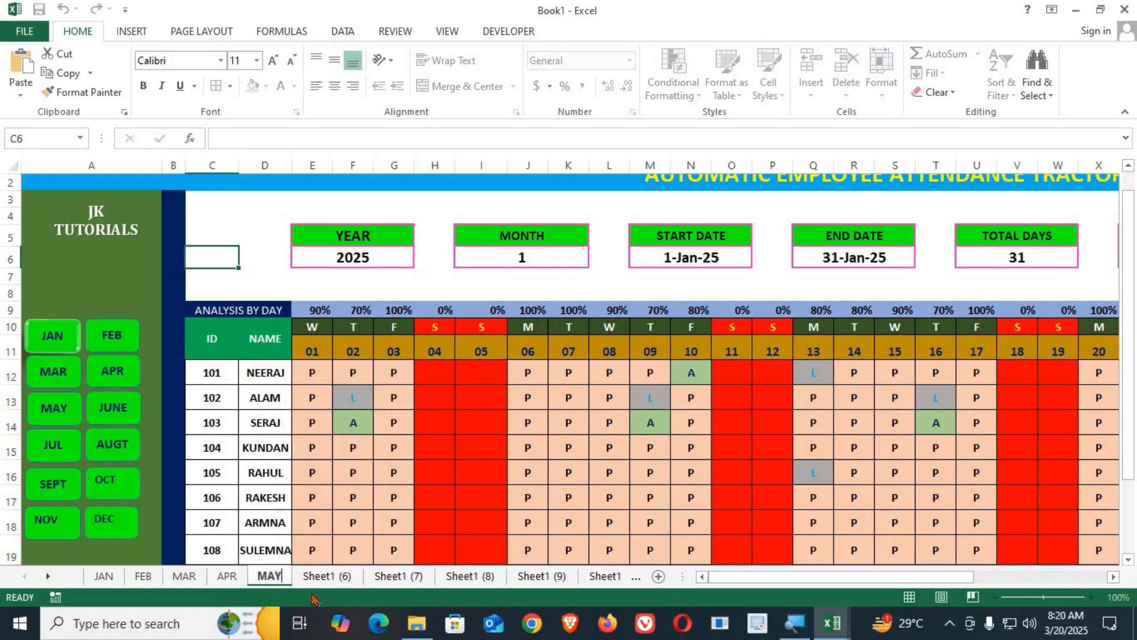
Rename Sheet1 (6) as JUN and Sheet1 (7) as JULY.
{"action": "right_click", "coordinate": [326, 578]}
{"action": "left_click", "coordinate": [378, 424]}
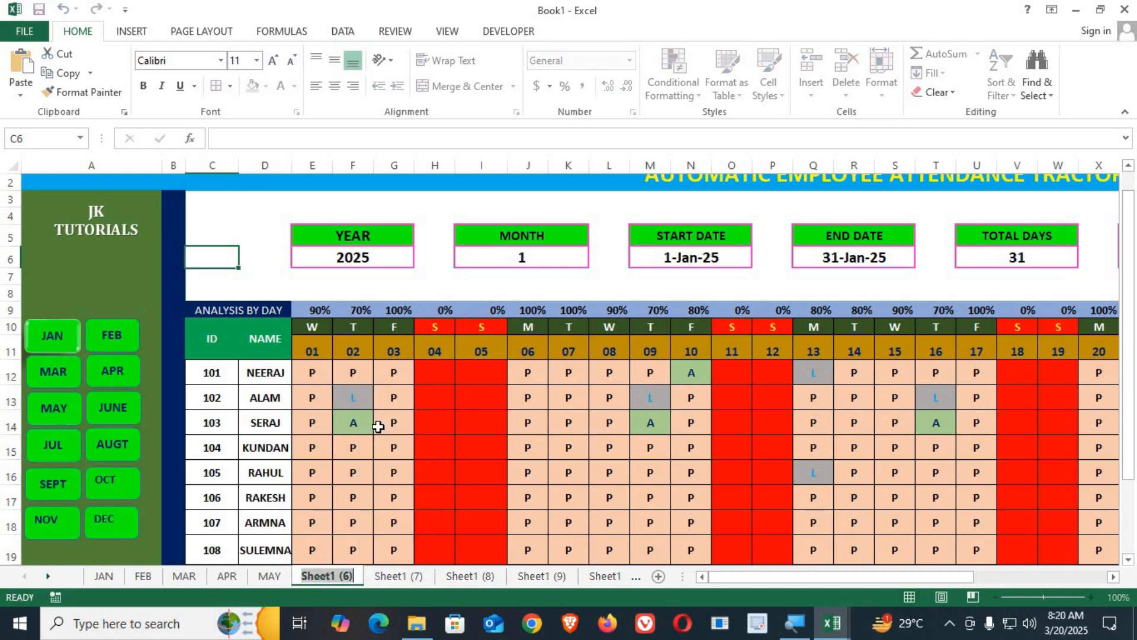
{"action": "type", "text": "JUN"}
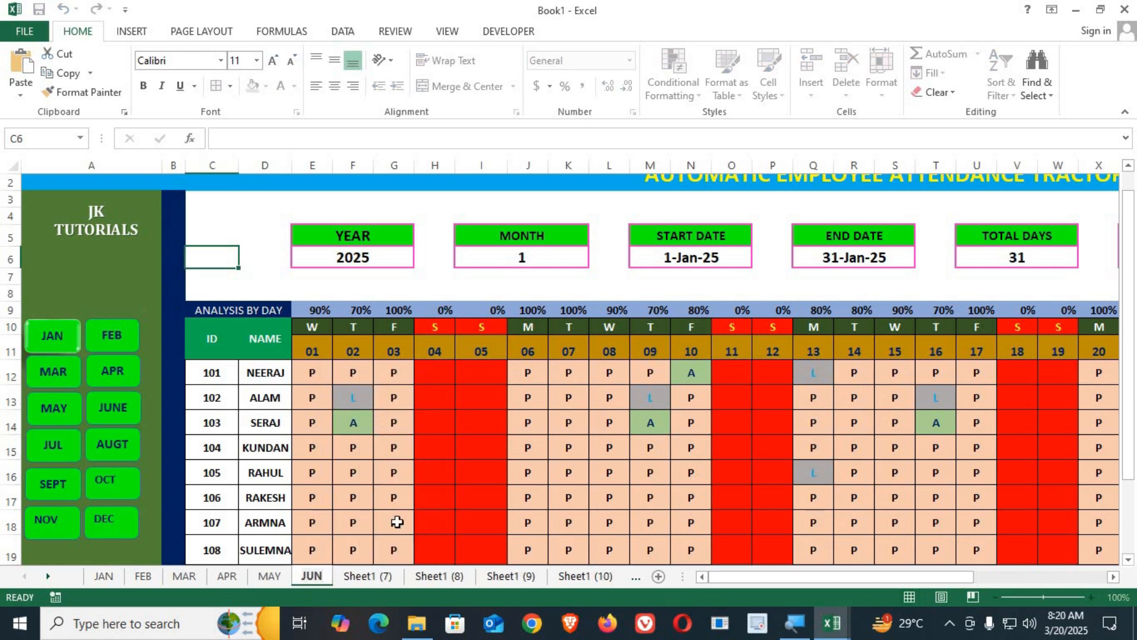
{"action": "right_click", "coordinate": [367, 574]}
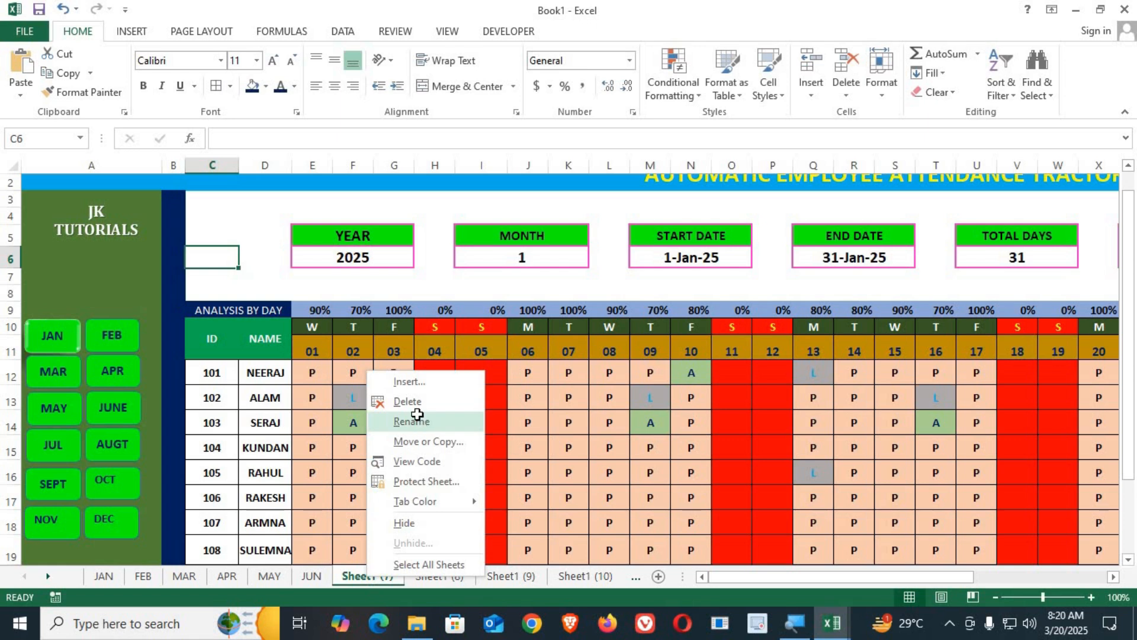
{"action": "left_click", "coordinate": [417, 415]}
{"action": "type", "text": "JULY"}
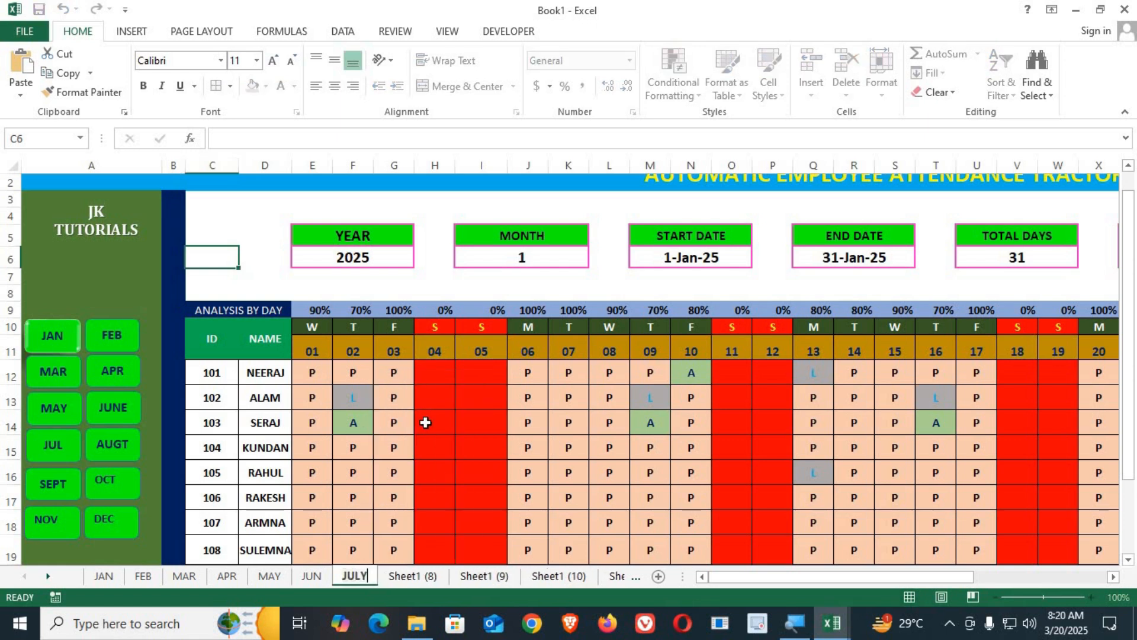
Rename Sheet1 (8) as AUG and Sheet1 (9) as SEP.
{"action": "right_click", "coordinate": [426, 584]}
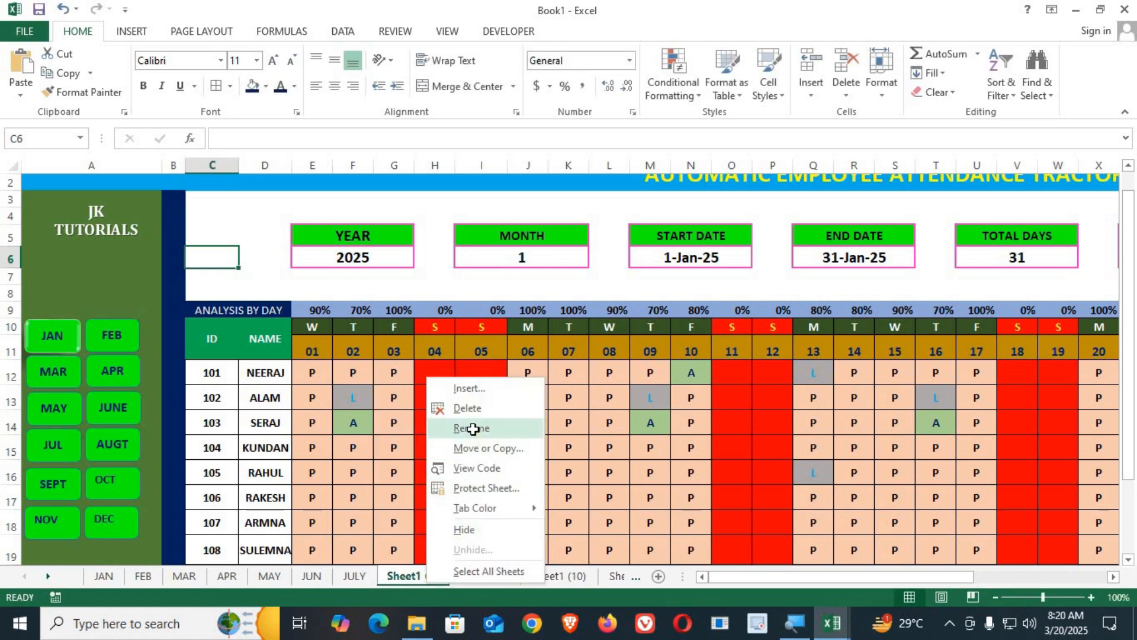
{"action": "left_click", "coordinate": [472, 428]}
{"action": "type", "text": "AUG"}
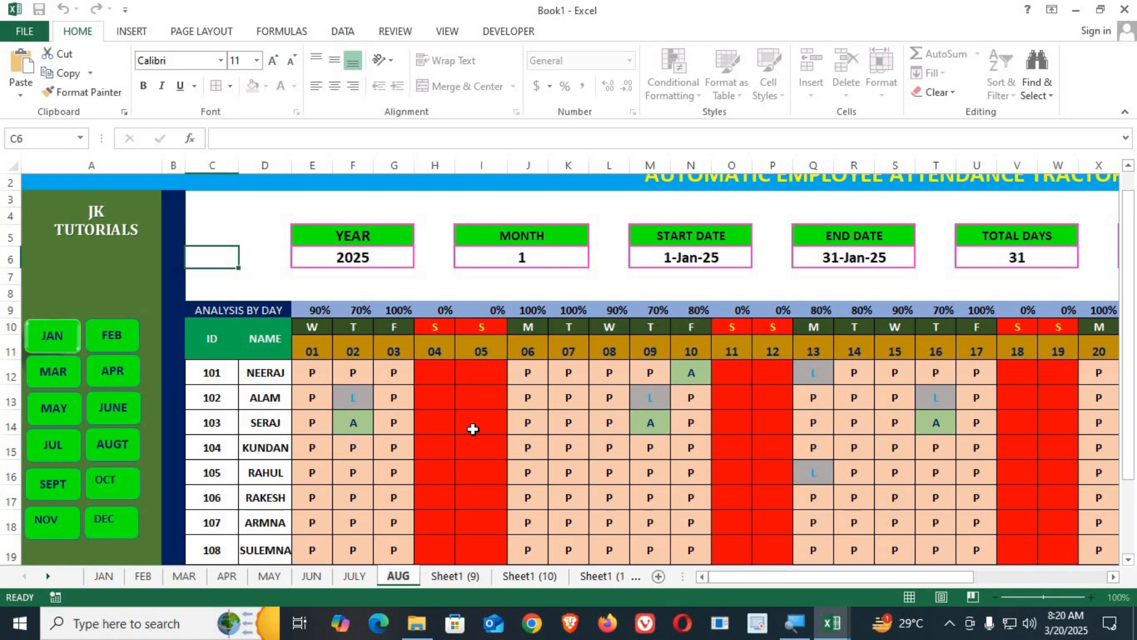
{"action": "right_click", "coordinate": [453, 579]}
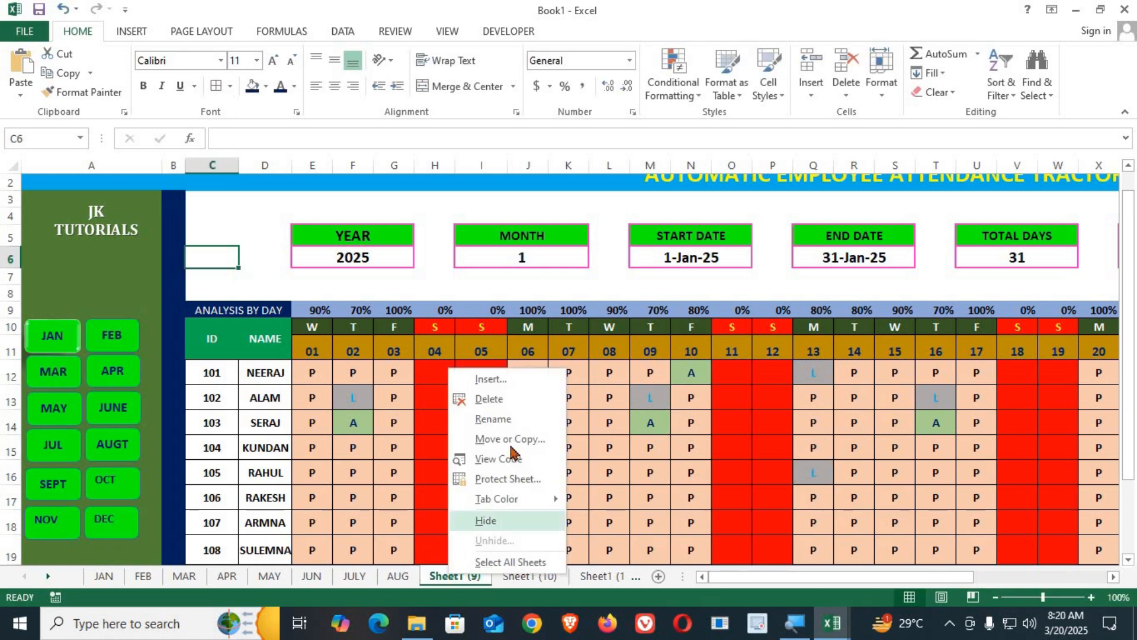
{"action": "left_click", "coordinate": [494, 420]}
{"action": "type", "text": "SEP"}
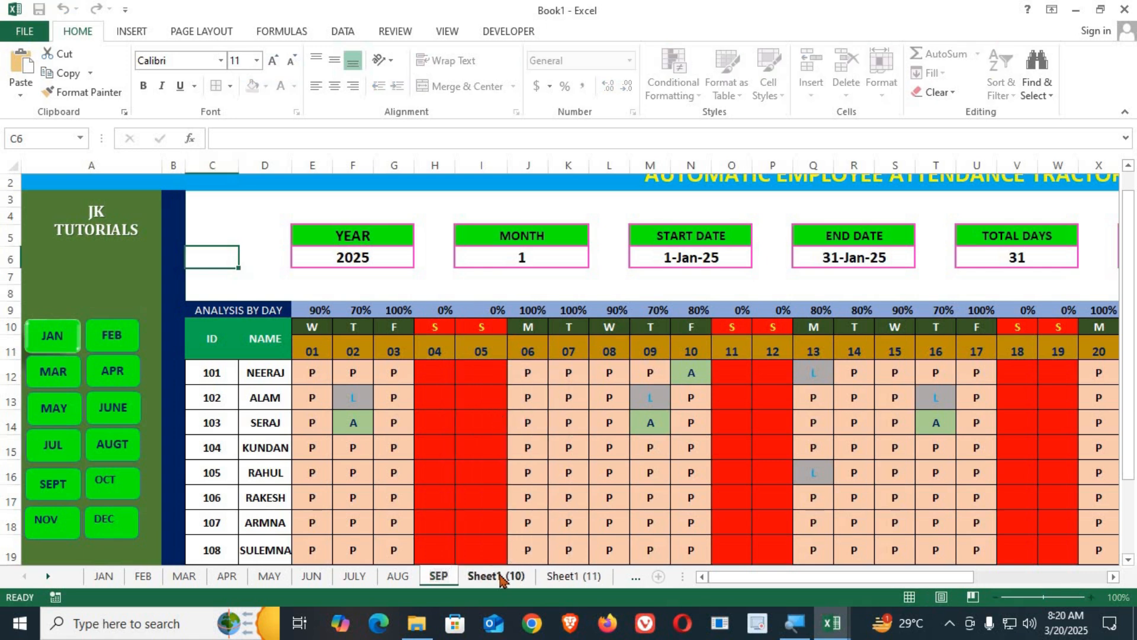
Rename Sheet1 (10) as OCT.
{"action": "right_click", "coordinate": [501, 578]}
{"action": "left_click", "coordinate": [557, 421]}
{"action": "type", "text": "OCT"}
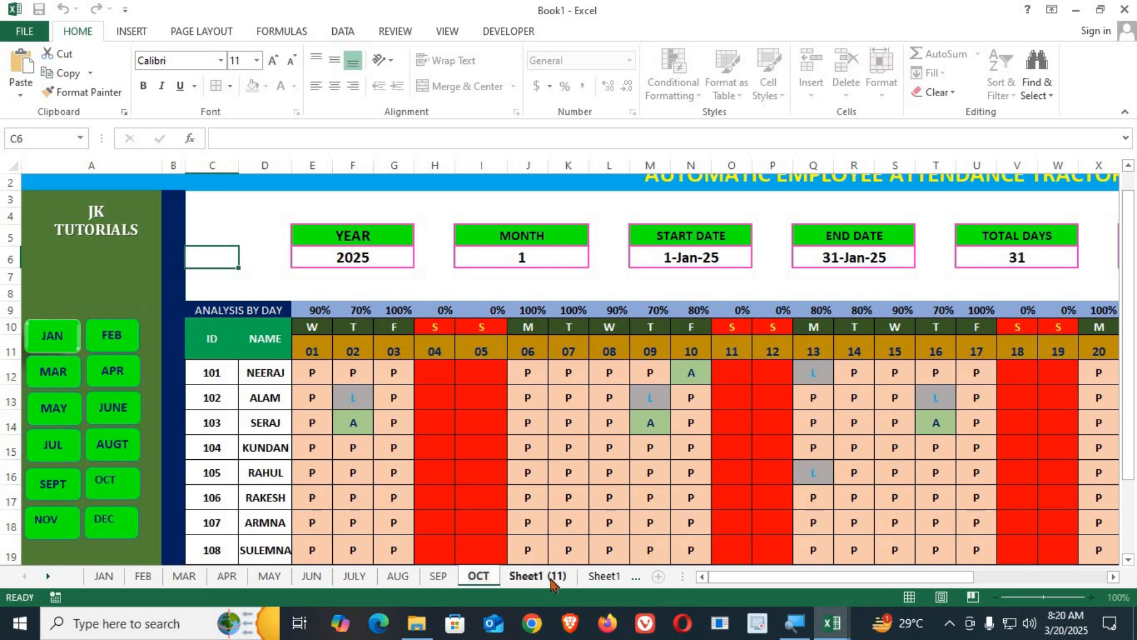
Rename Sheet1 (11) as NOV and Sheet1 (12) as DEC.
{"action": "right_click", "coordinate": [554, 576]}
{"action": "left_click", "coordinate": [596, 423]}
{"action": "type", "text": "NOV"}
{"action": "key", "text": "Return"}
{"action": "right_click", "coordinate": [592, 574]}
{"action": "left_click", "coordinate": [632, 429]}
{"action": "type", "text": "DEC"}
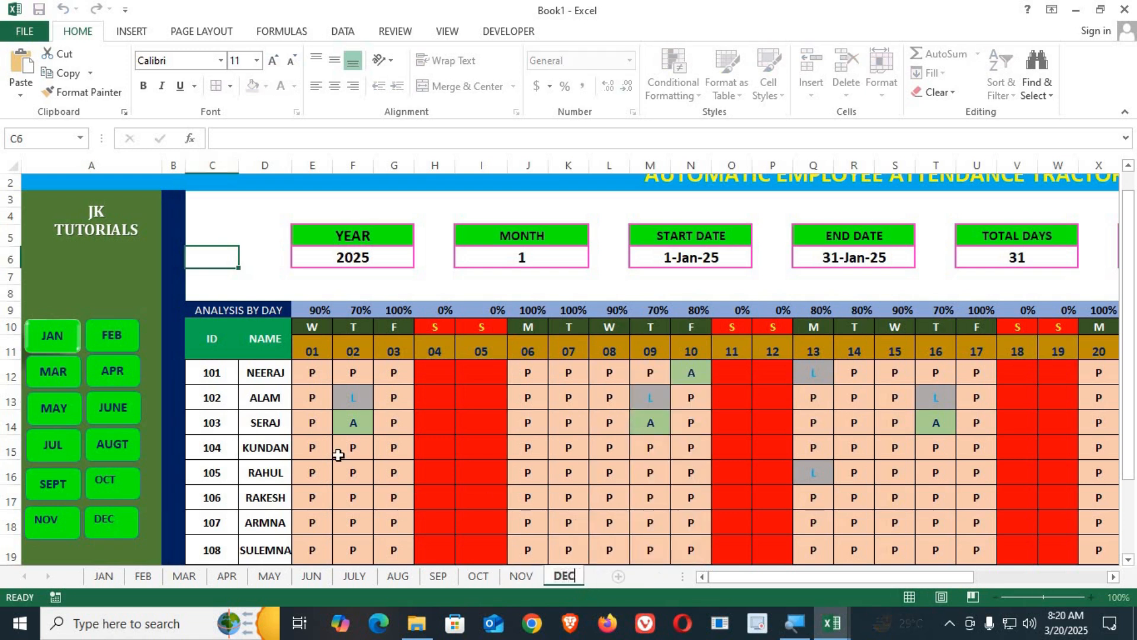
{"action": "left_click", "coordinate": [244, 219]}
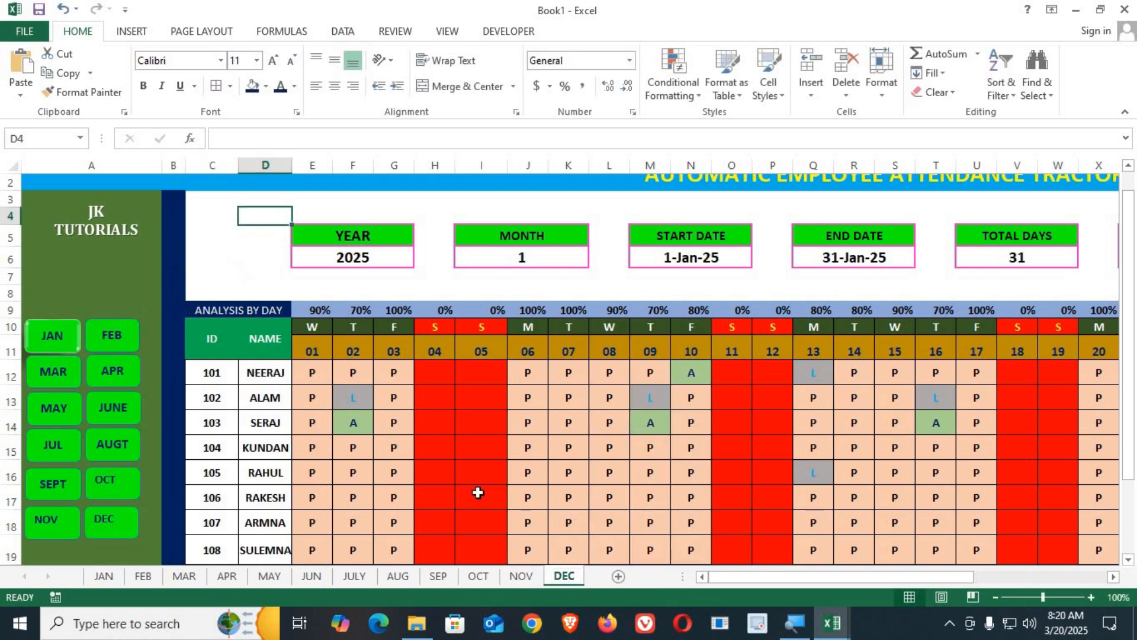
Set the MONTH value to 2 on the FEB sheet and to 3 on the MAR sheet.
{"action": "left_click", "coordinate": [105, 578]}
{"action": "left_click", "coordinate": [143, 575]}
{"action": "left_click", "coordinate": [502, 260]}
{"action": "type", "text": "2"}
{"action": "left_click", "coordinate": [183, 576]}
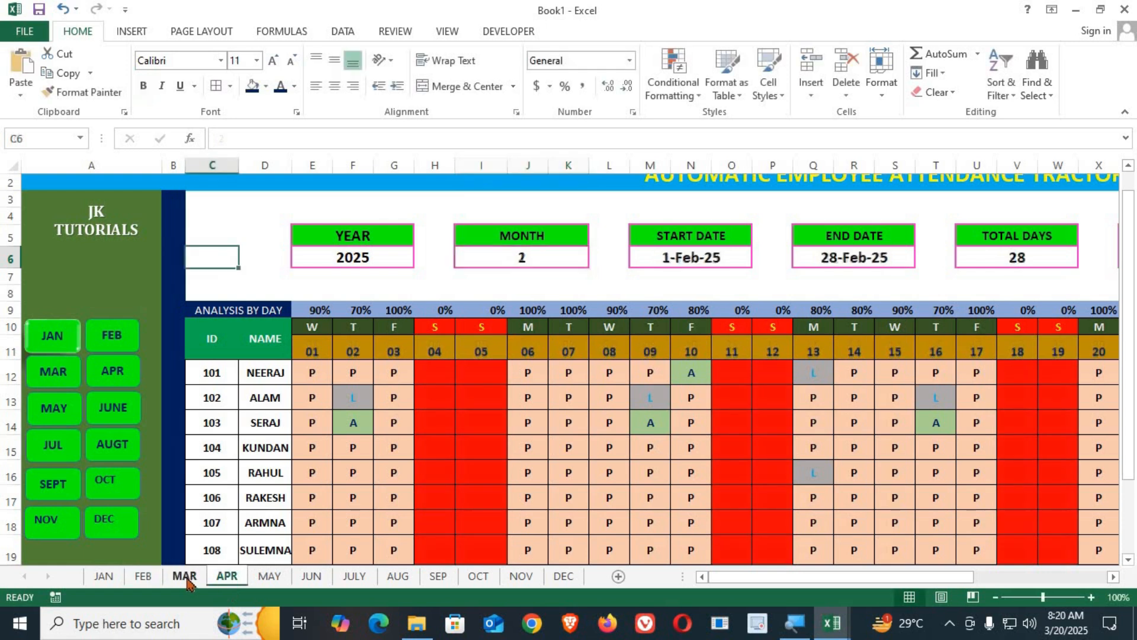
{"action": "type", "text": "3"}
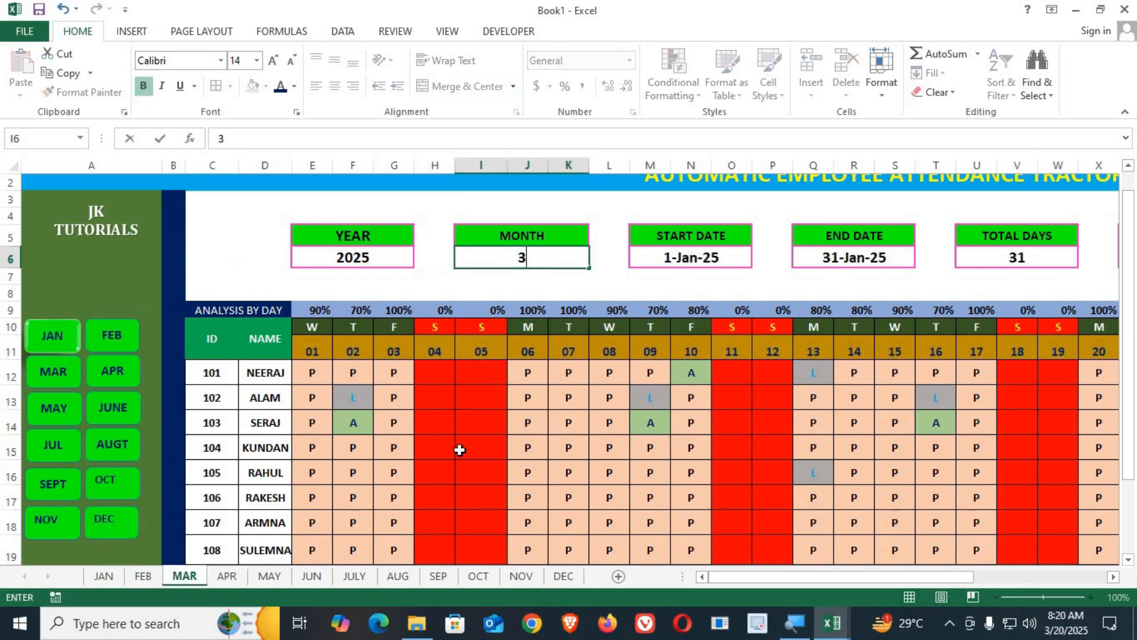
Set the MONTH value to 4 on the APR sheet and to 5 on the MAY sheet.
{"action": "left_click", "coordinate": [230, 580]}
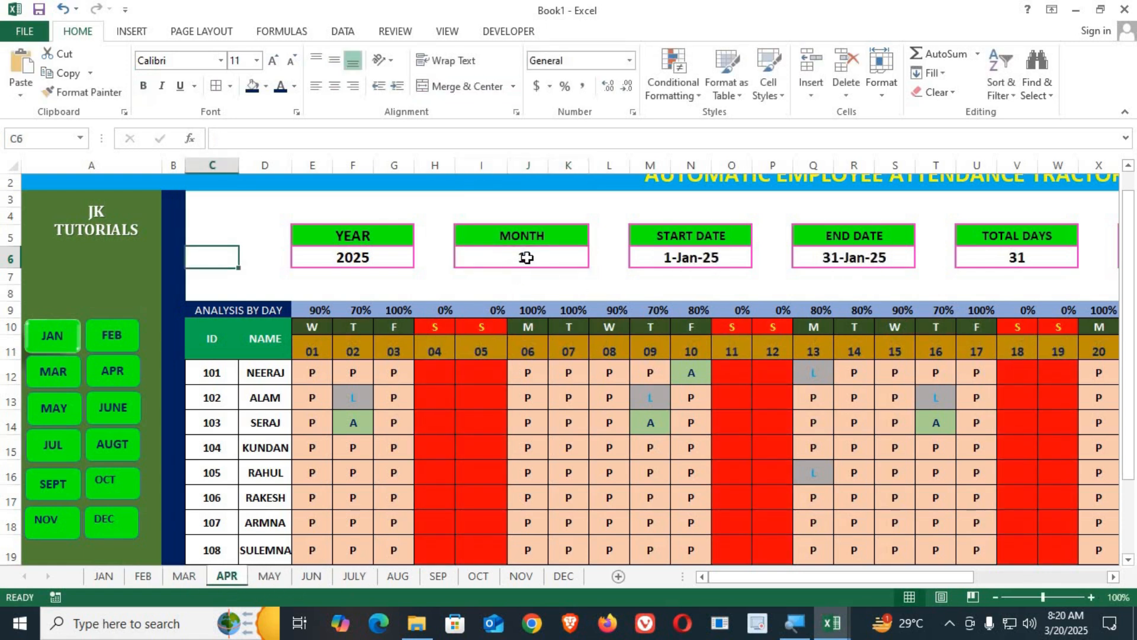
{"action": "type", "text": "4"}
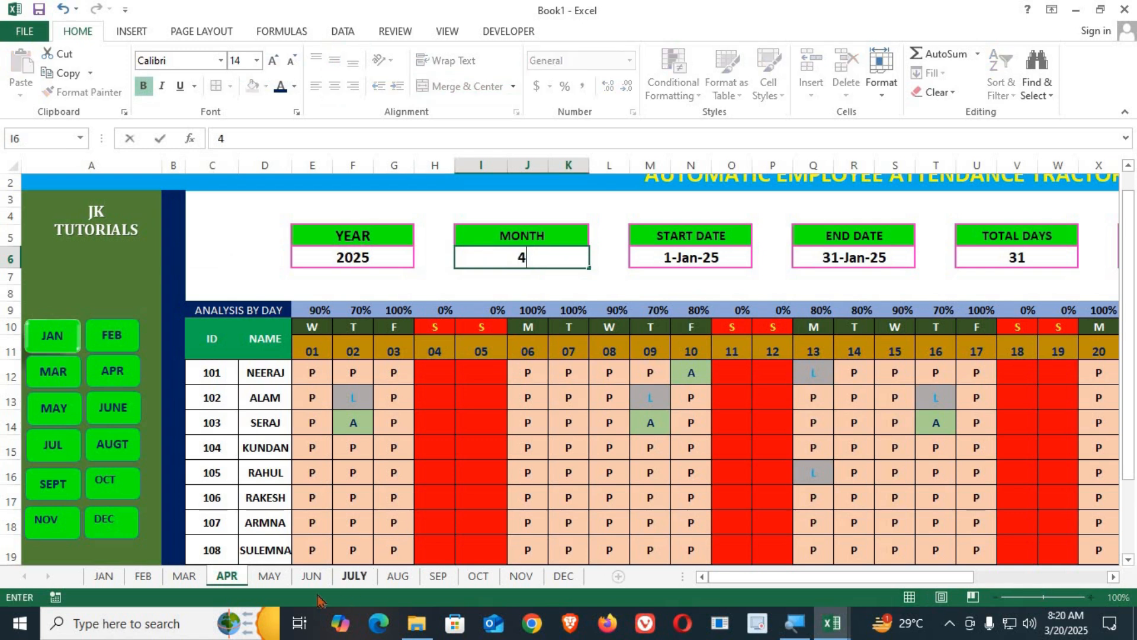
{"action": "left_click", "coordinate": [269, 576]}
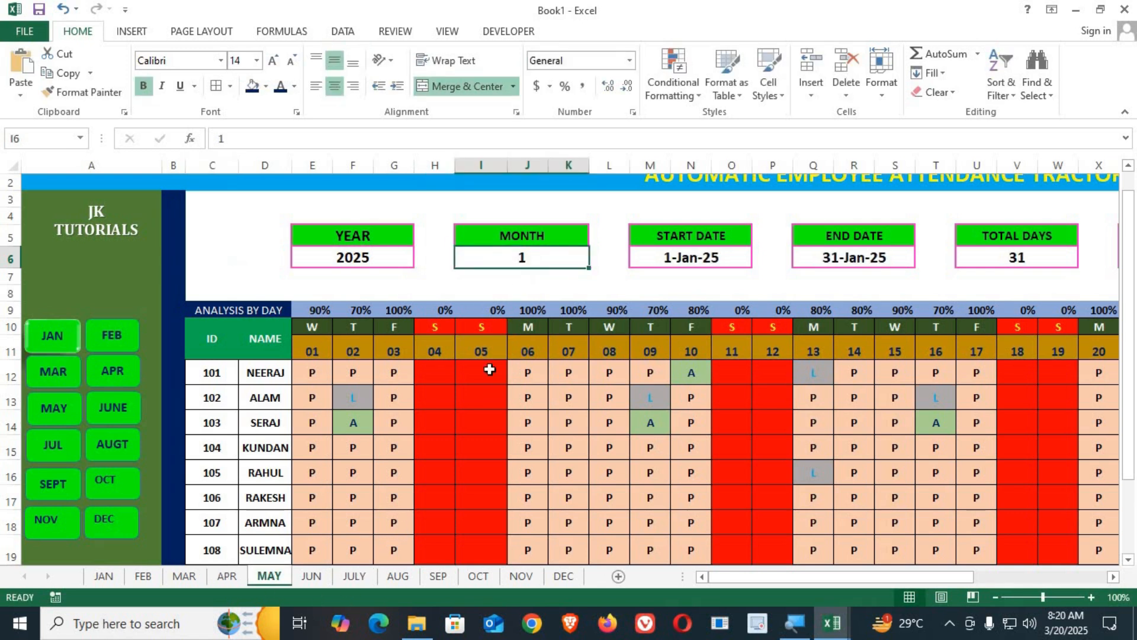
{"action": "type", "text": "5"}
Set the MONTH value to 6 on the JUN sheet and to 7 on the JULY sheet.
{"action": "left_click", "coordinate": [312, 576]}
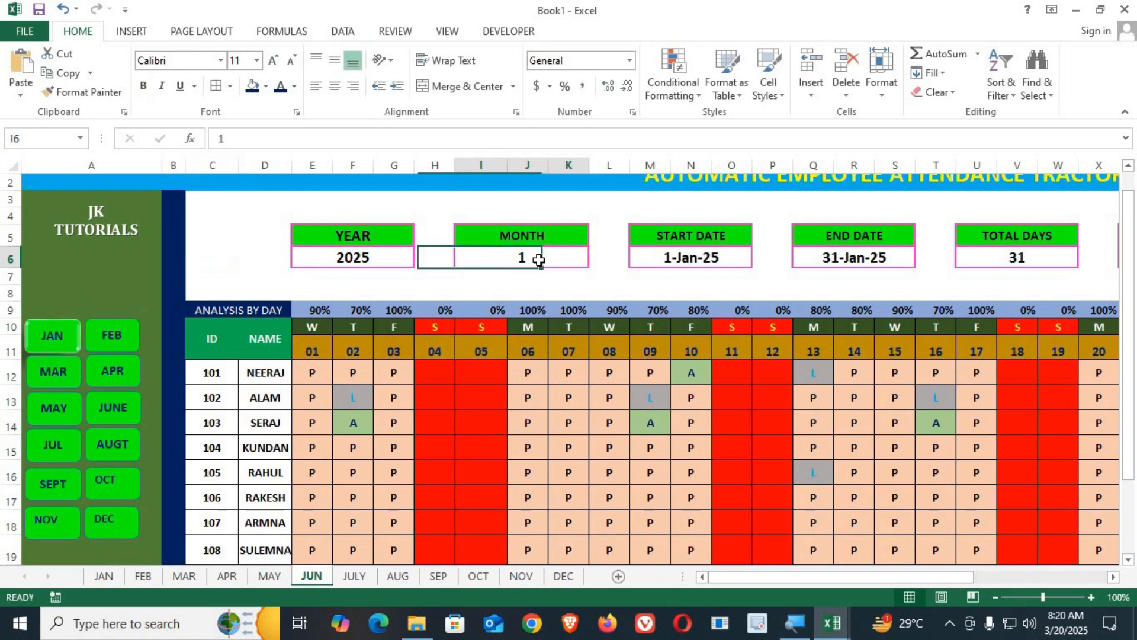
{"action": "type", "text": "6"}
{"action": "left_click", "coordinate": [353, 576]}
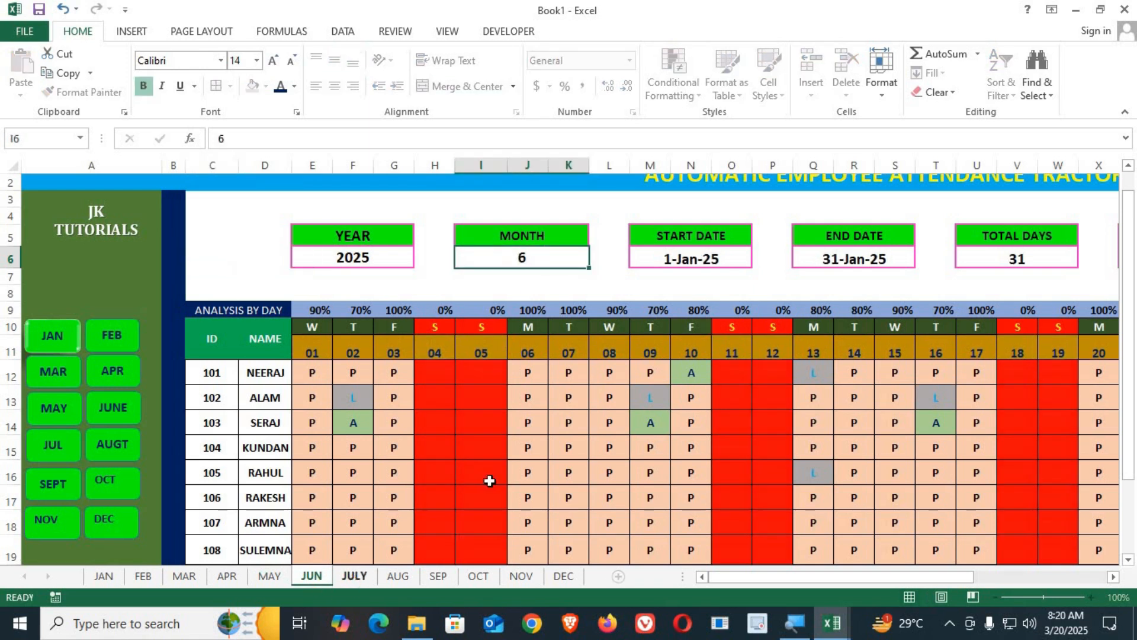
{"action": "left_click", "coordinate": [541, 260]}
{"action": "type", "text": "7"}
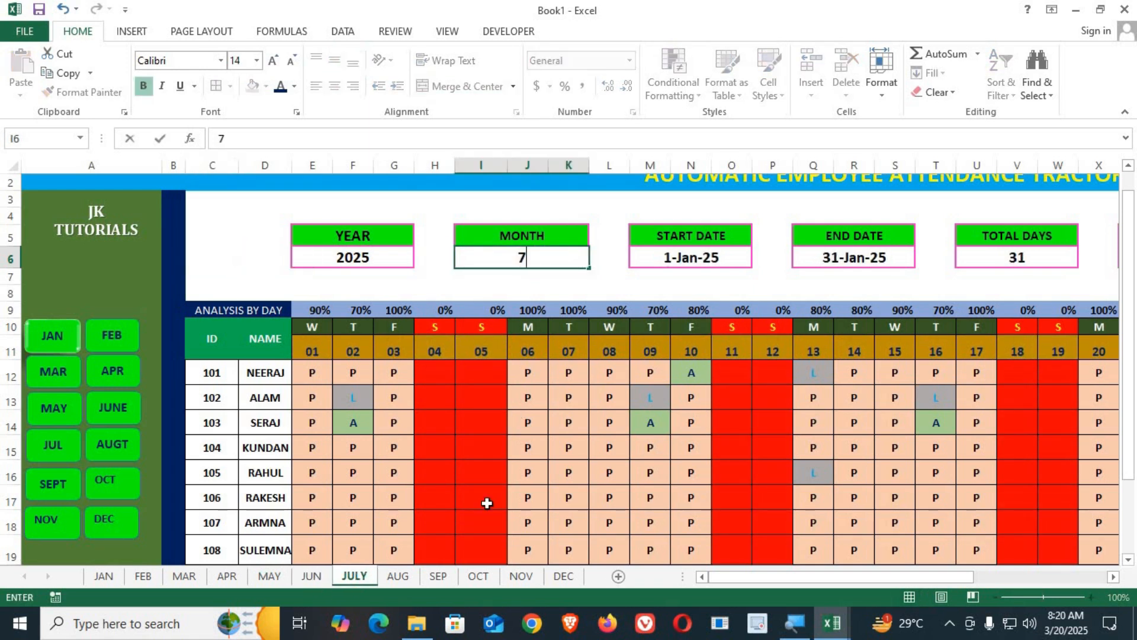
Set the MONTH value to 7 on the AUG sheet and to 9 on the SEP sheet.
{"action": "left_click", "coordinate": [398, 576]}
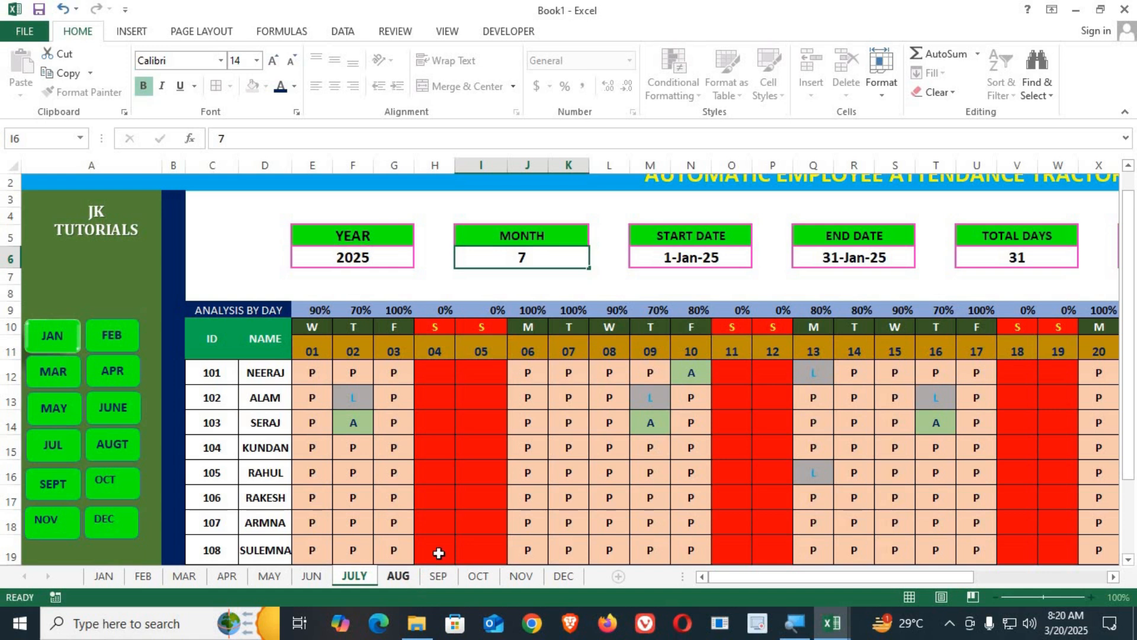
{"action": "left_click", "coordinate": [546, 259]}
{"action": "type", "text": "7"}
{"action": "left_click", "coordinate": [439, 575]}
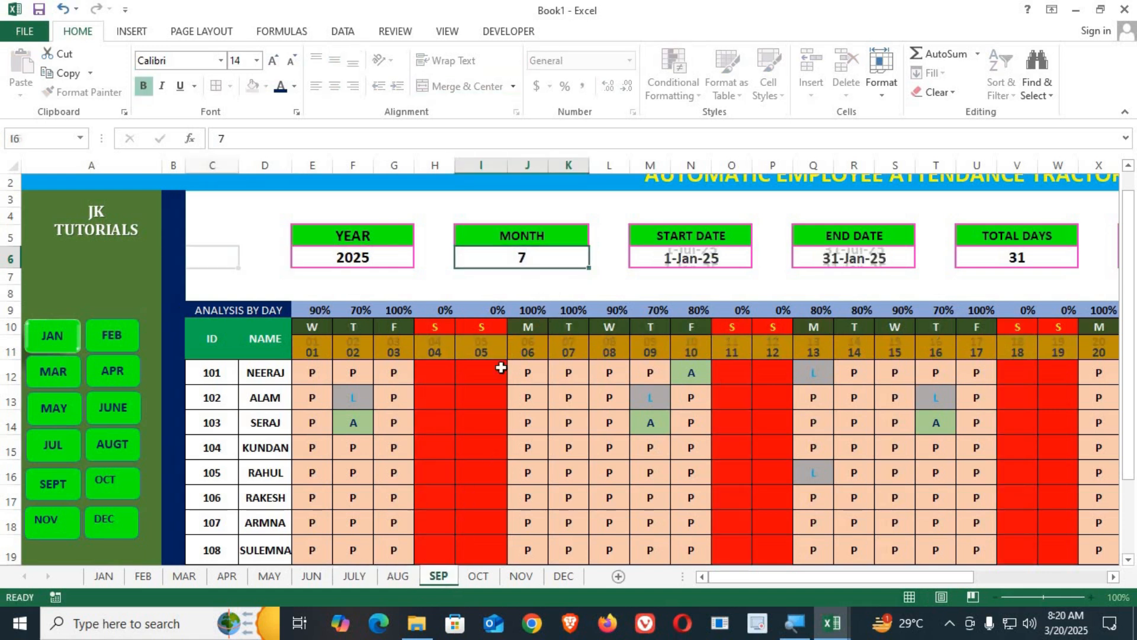
{"action": "left_click", "coordinate": [529, 251]}
{"action": "type", "text": "8"}
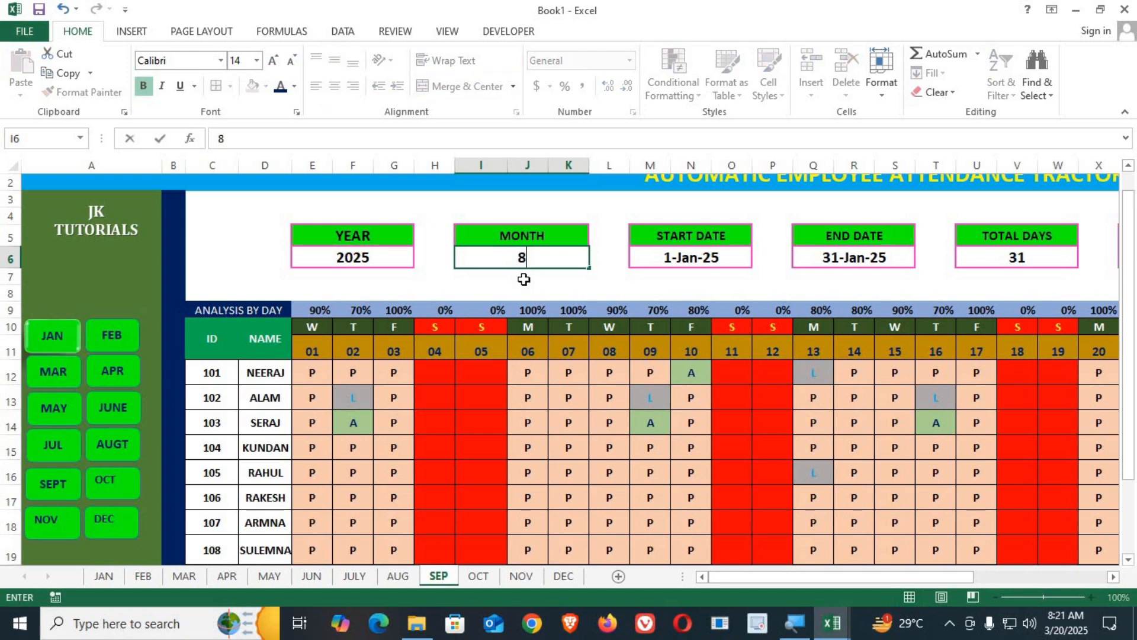
{"action": "type", "text": "9"}
Update the MONTH value on the OCT sheet and set it to 11 on the NOV sheet.
{"action": "left_click", "coordinate": [478, 576]}
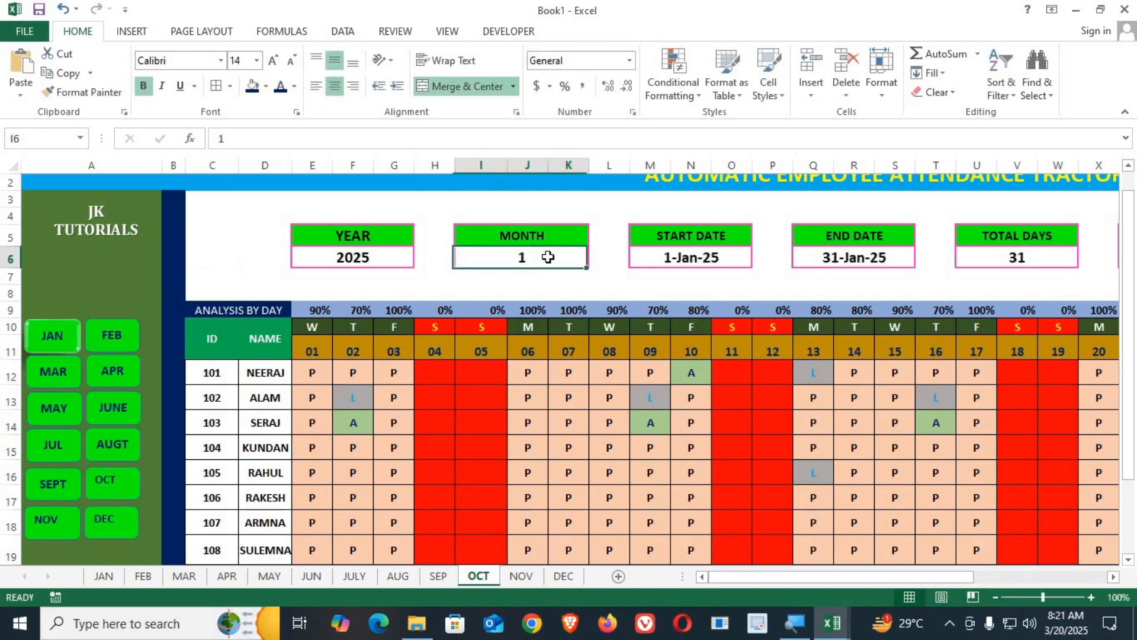
{"action": "left_click", "coordinate": [520, 575]}
{"action": "left_click", "coordinate": [528, 260]}
{"action": "type", "text": "11"}
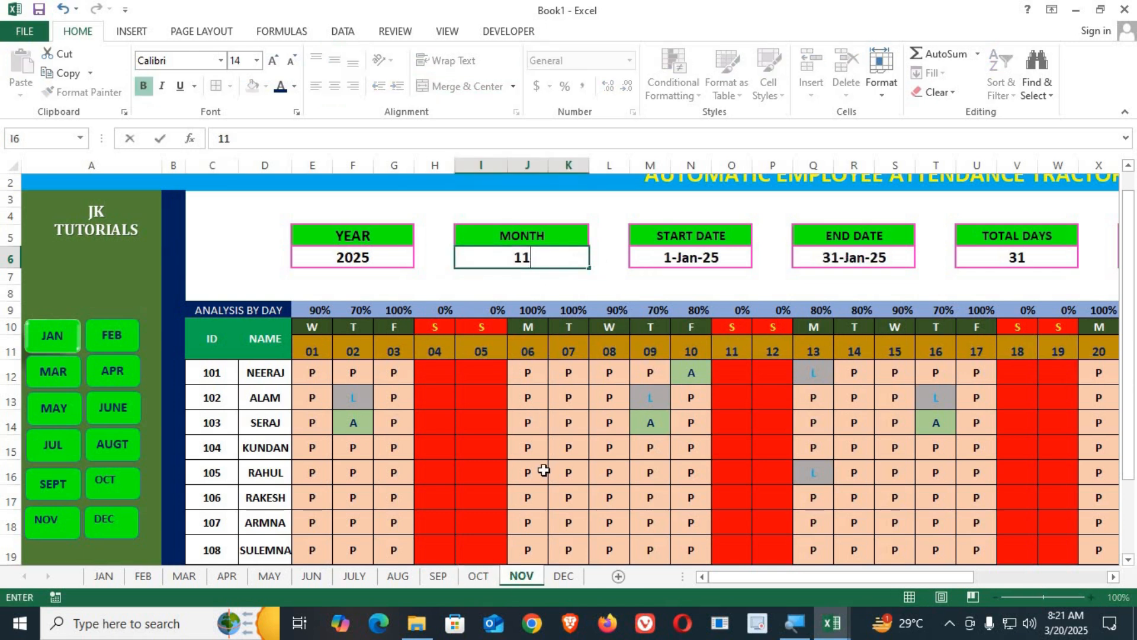
Set the MONTH value to 12 on the DEC sheet.
{"action": "left_click", "coordinate": [563, 576]}
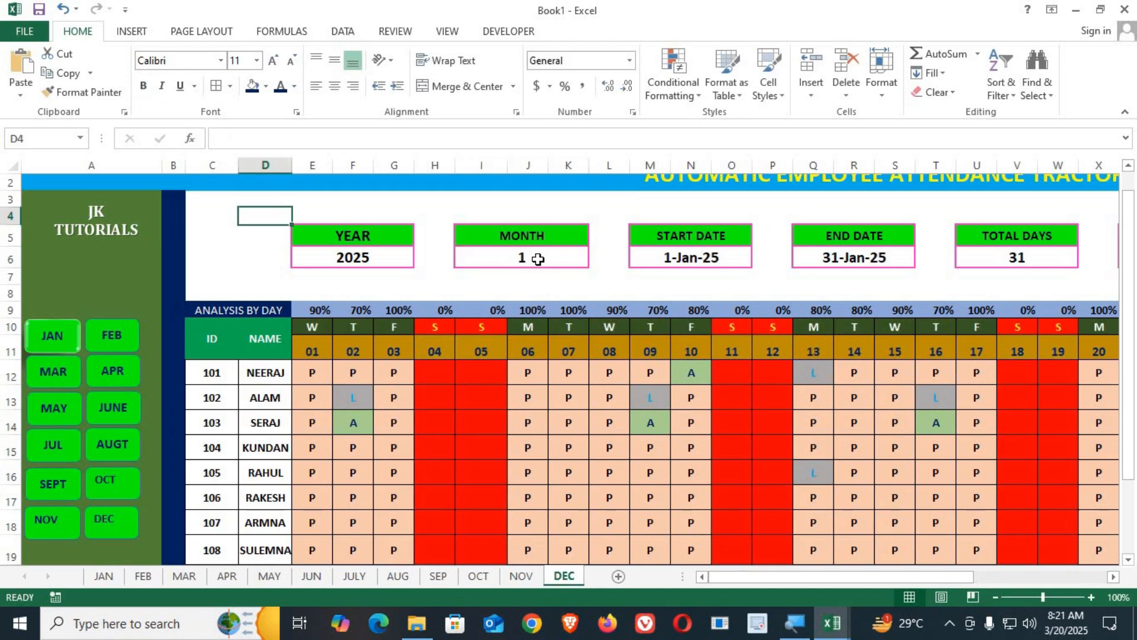
{"action": "type", "text": "12"}
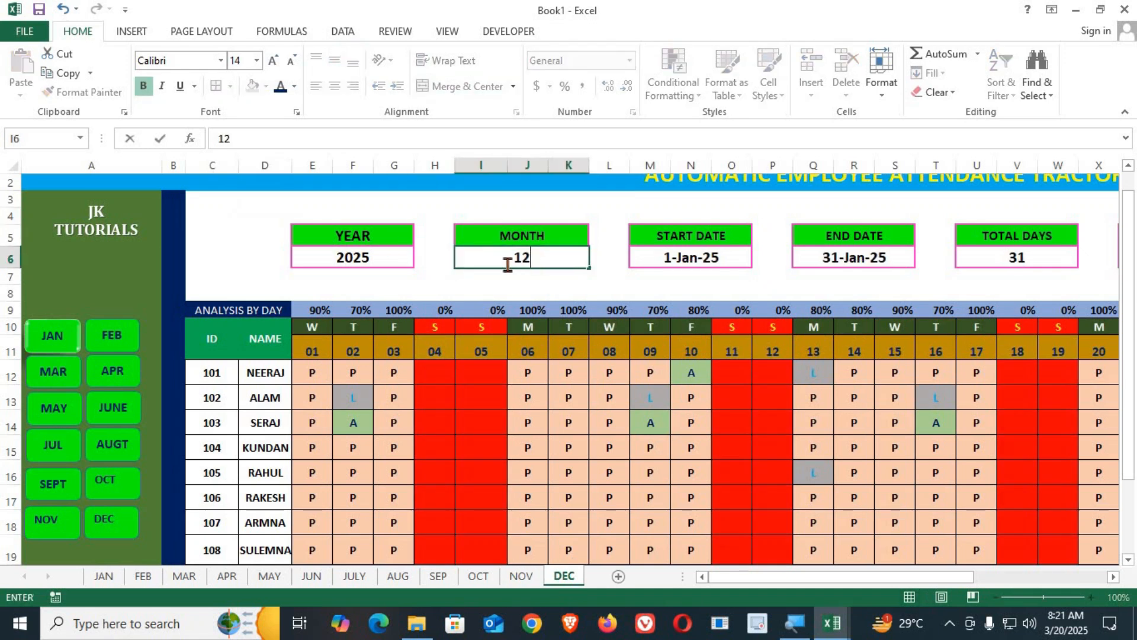
{"action": "left_click", "coordinate": [392, 288]}
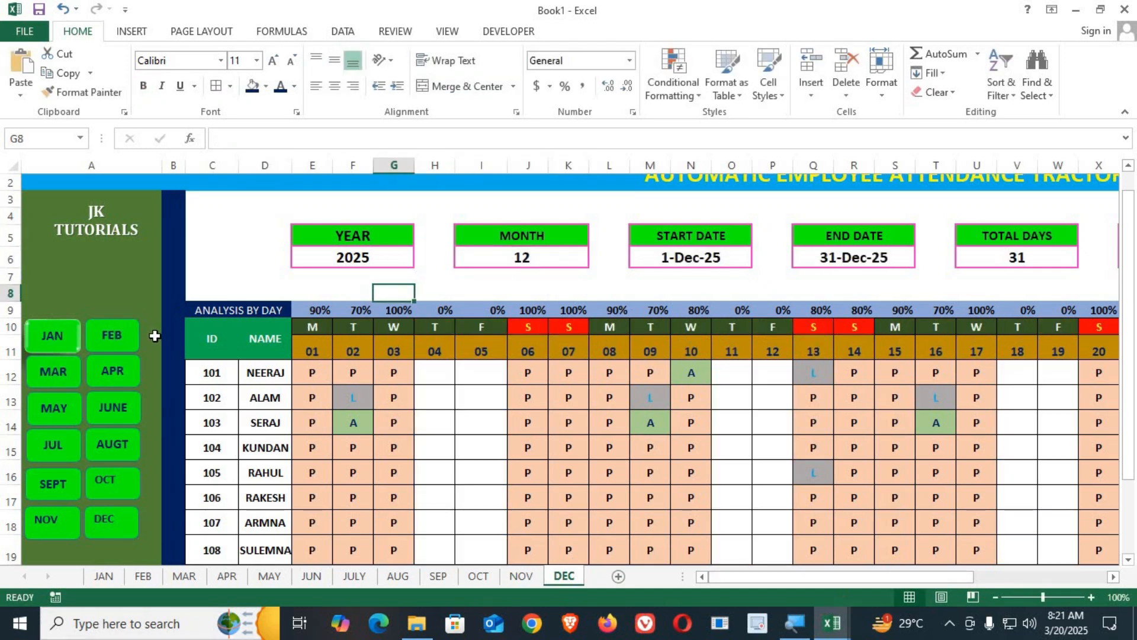
Hyperlink the JAN button on the DEC sheet to cell A1 of the JAN sheet in this document.
{"action": "left_click", "coordinate": [59, 338]}
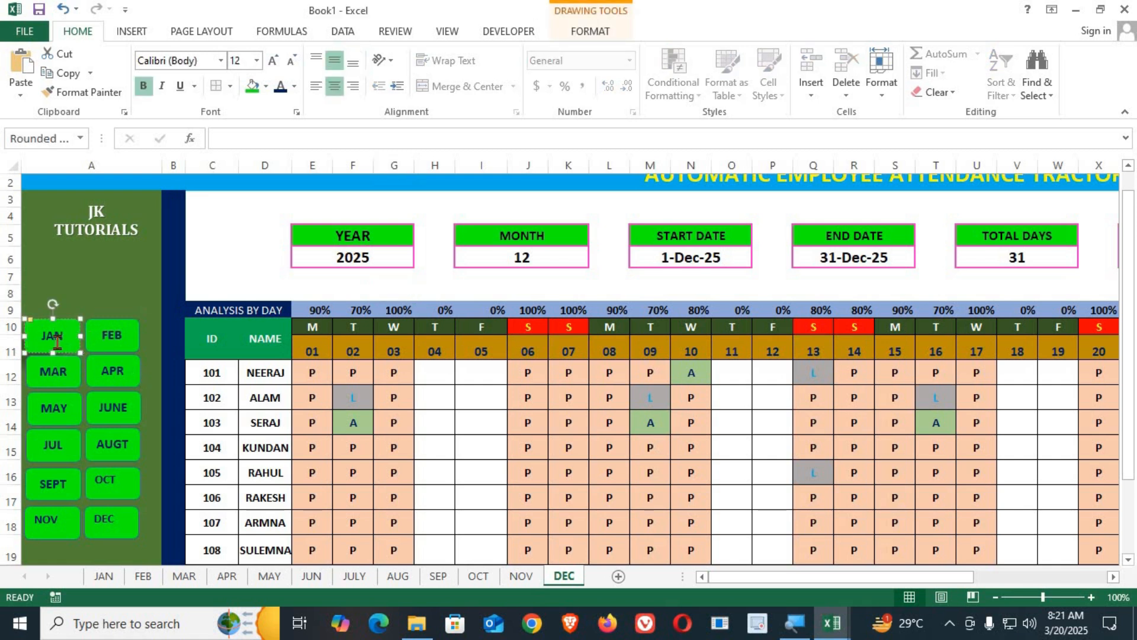
{"action": "right_click", "coordinate": [59, 344]}
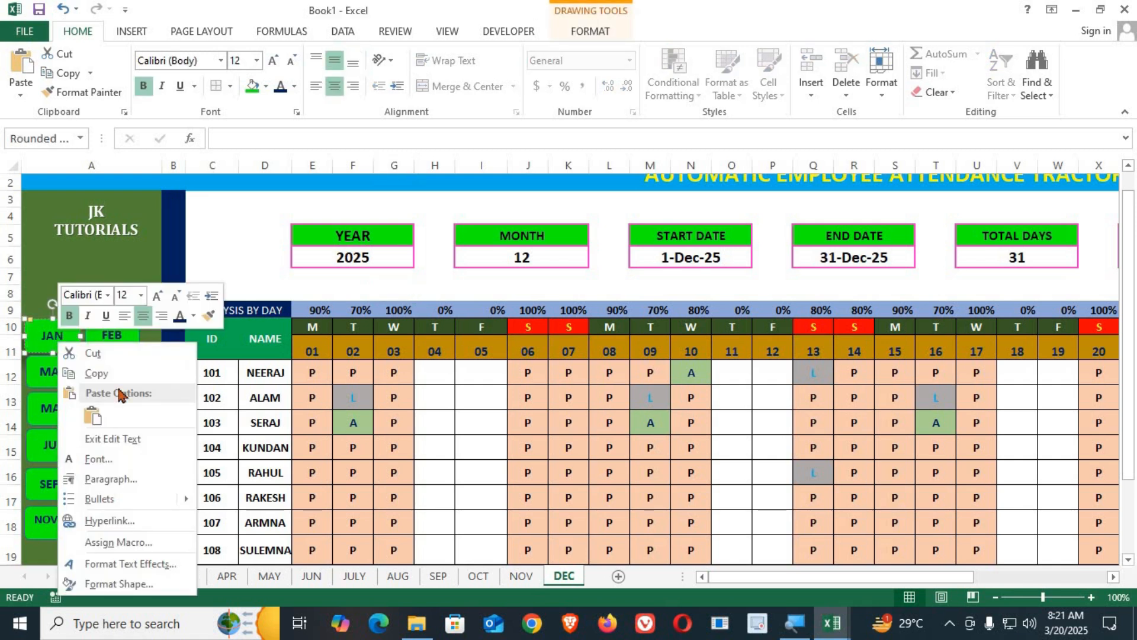
{"action": "left_click", "coordinate": [120, 514]}
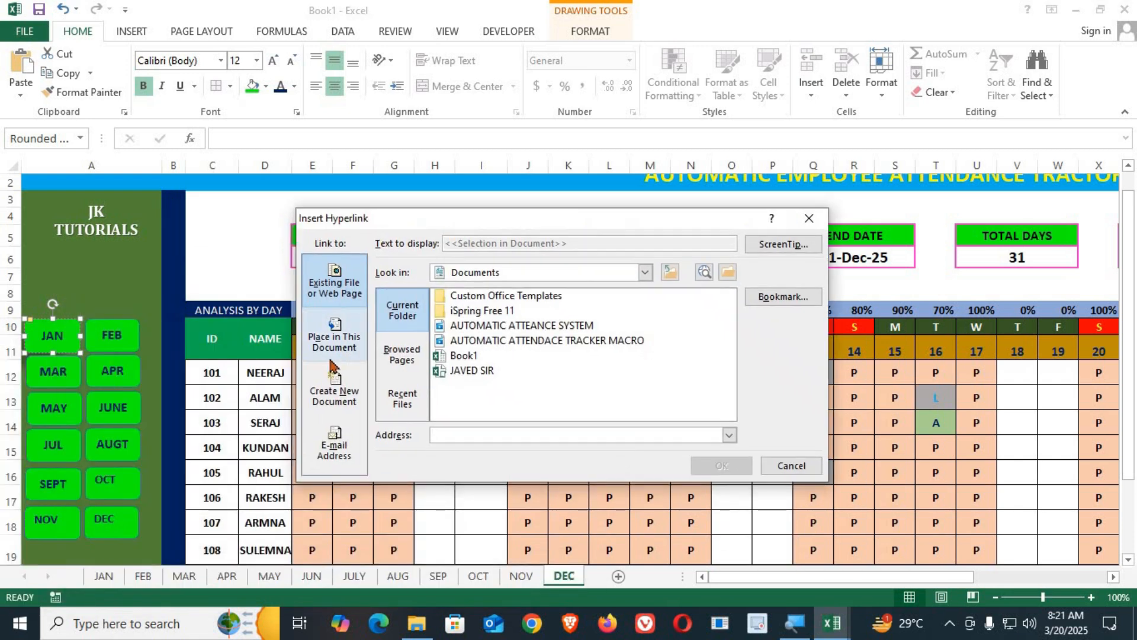
{"action": "left_click", "coordinate": [333, 349]}
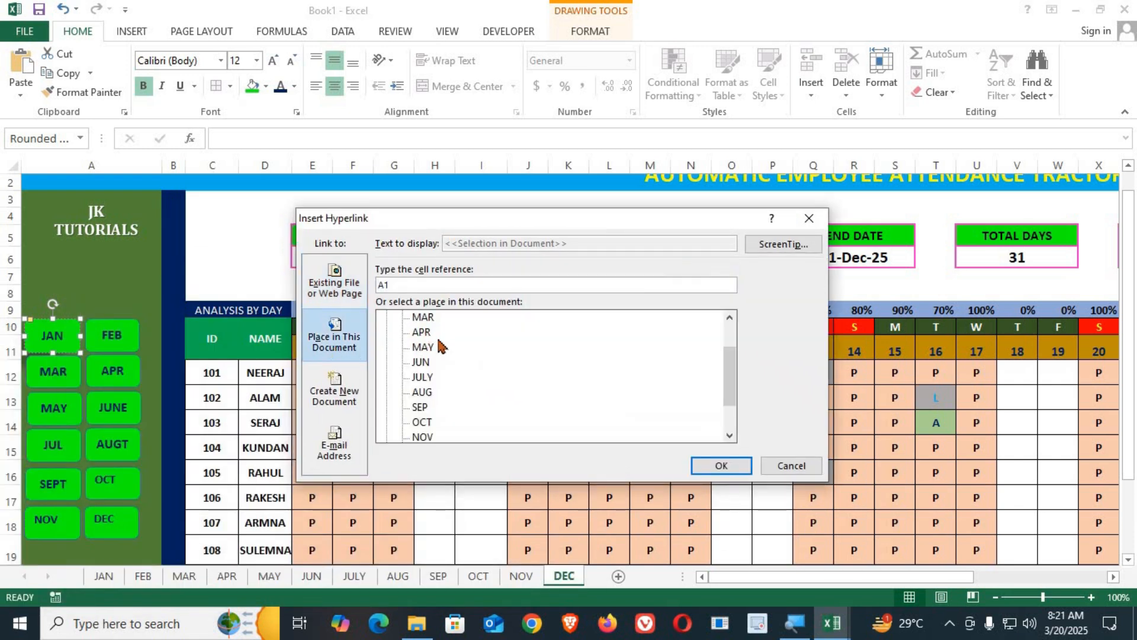
{"action": "scroll", "coordinate": [440, 347], "scroll_direction": "up", "scroll_amount": 1}
{"action": "left_click", "coordinate": [428, 333]}
{"action": "left_click", "coordinate": [722, 467]}
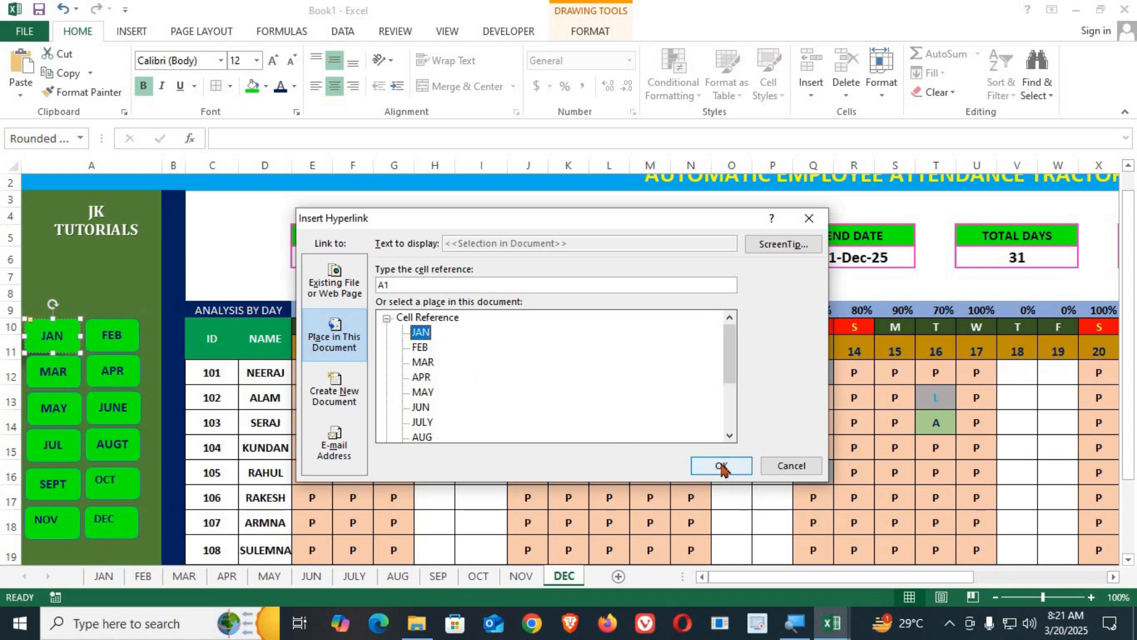
On the JAN sheet, hyperlink the FEB button to cell A1 of the FEB sheet.
{"action": "left_click", "coordinate": [144, 578]}
{"action": "left_click", "coordinate": [104, 576]}
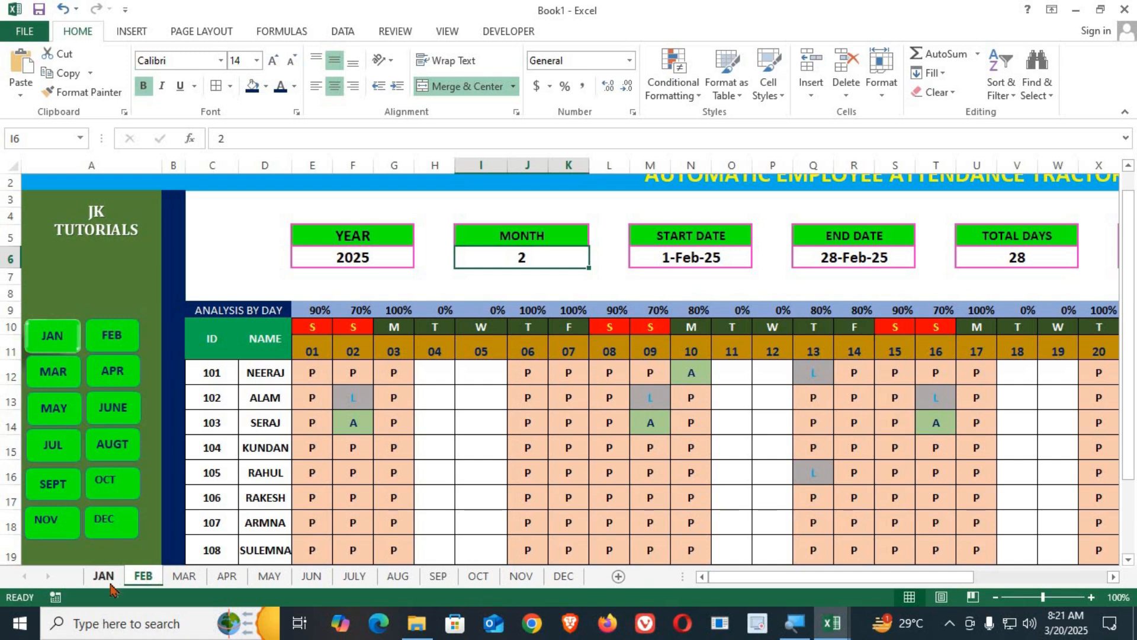
{"action": "right_click", "coordinate": [114, 337]}
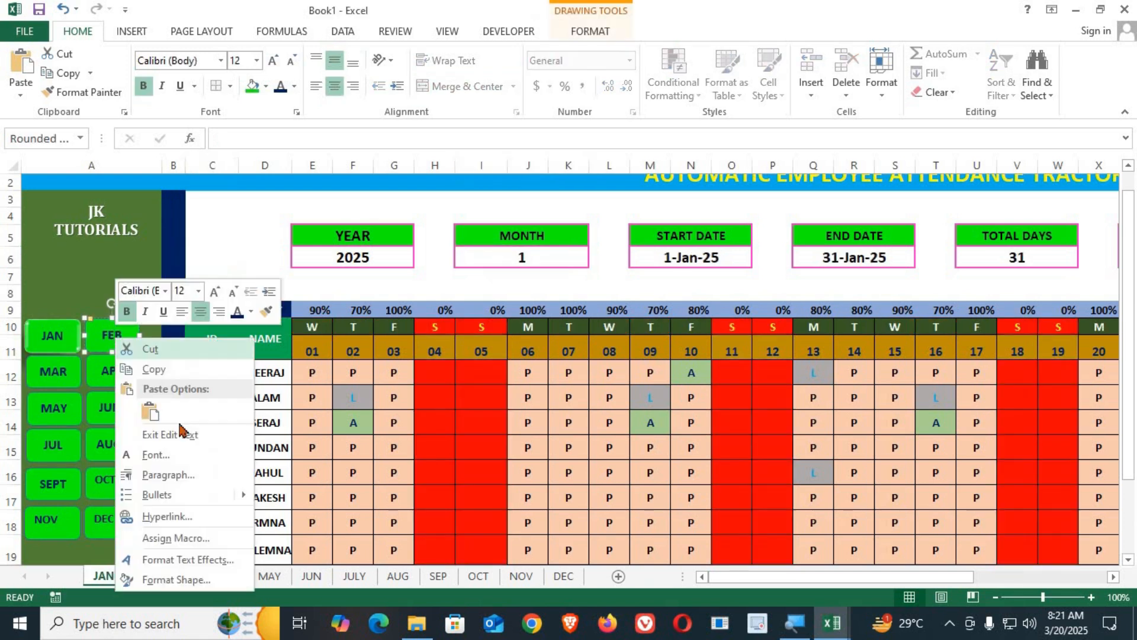
{"action": "left_click", "coordinate": [167, 516]}
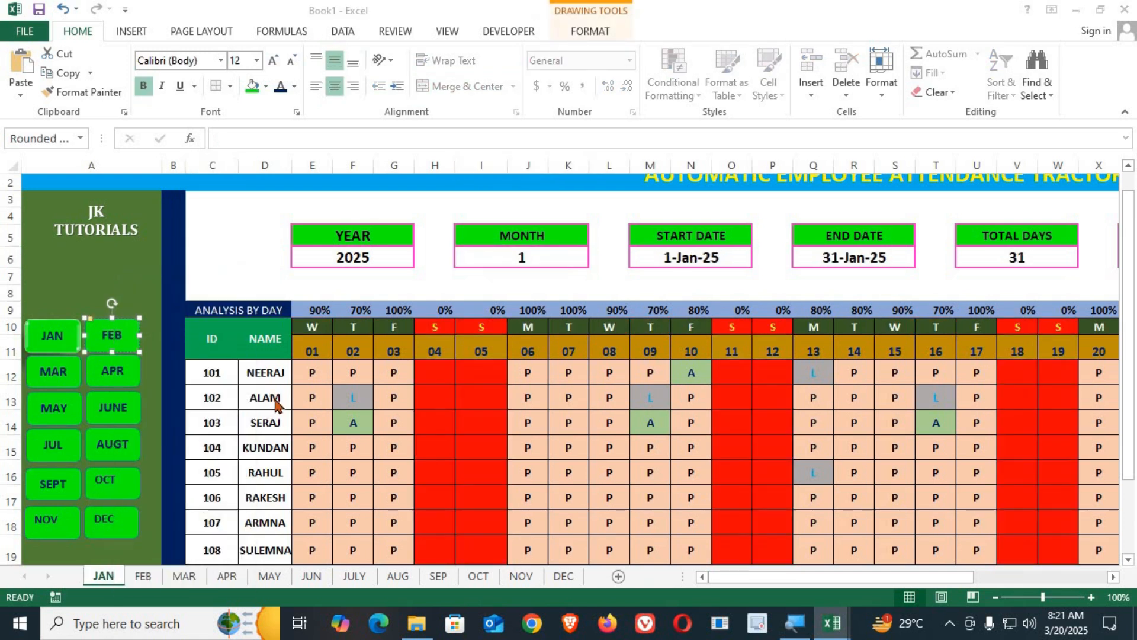
{"action": "left_click", "coordinate": [124, 471]}
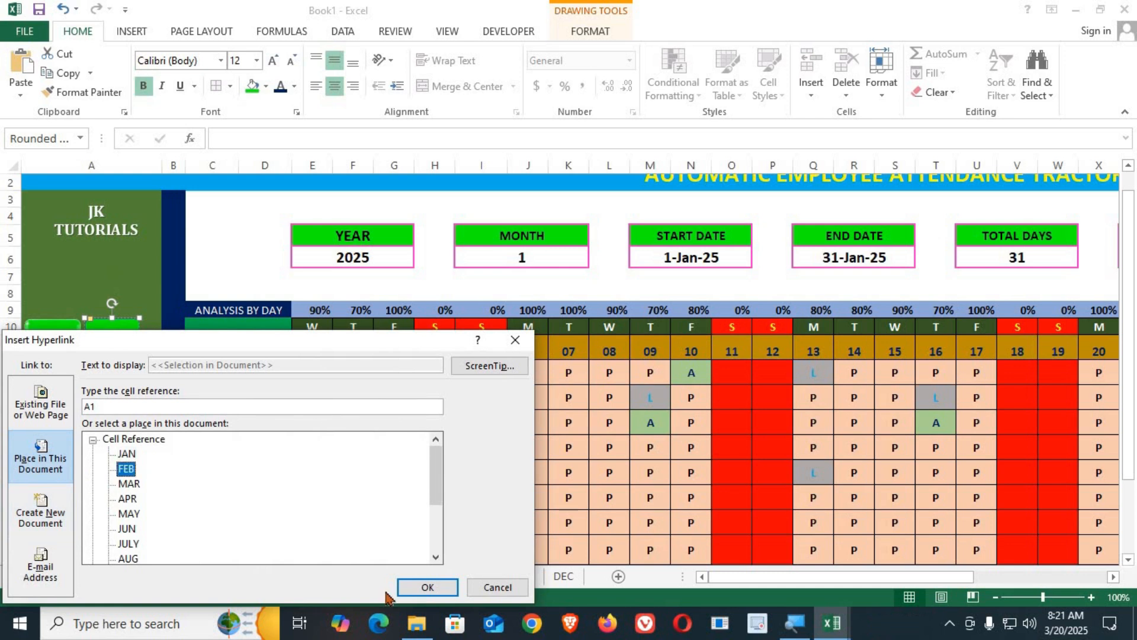
{"action": "left_click", "coordinate": [421, 590]}
Hyperlink the MAR button on the JAN sheet to cell A1 of the MAR sheet.
{"action": "left_click", "coordinate": [73, 378]}
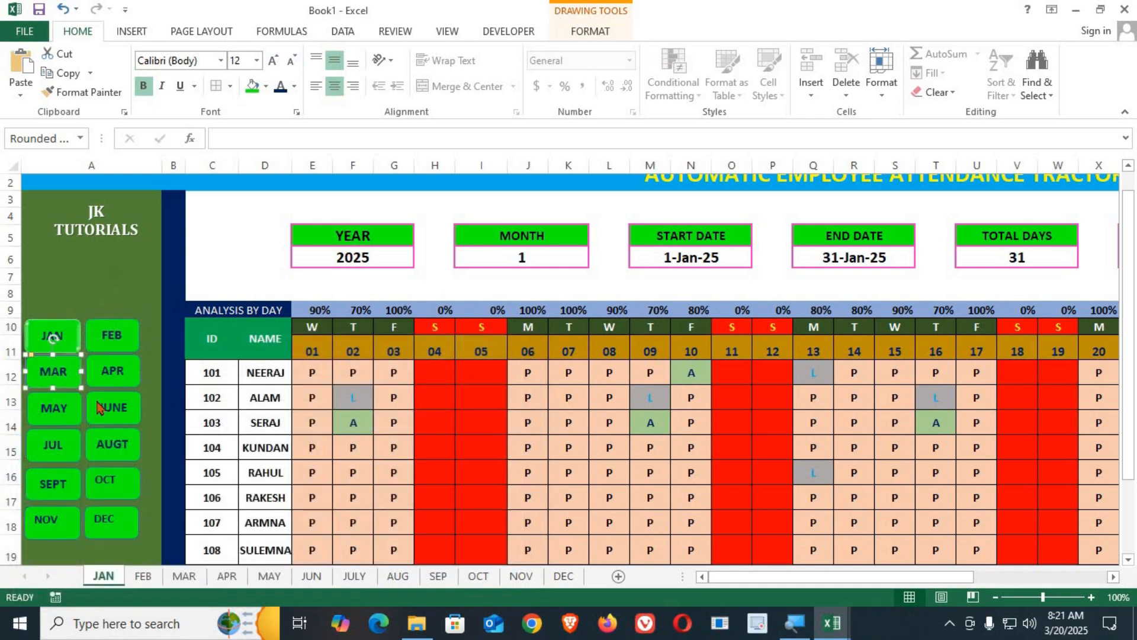
{"action": "right_click", "coordinate": [71, 380]}
{"action": "left_click", "coordinate": [121, 282]}
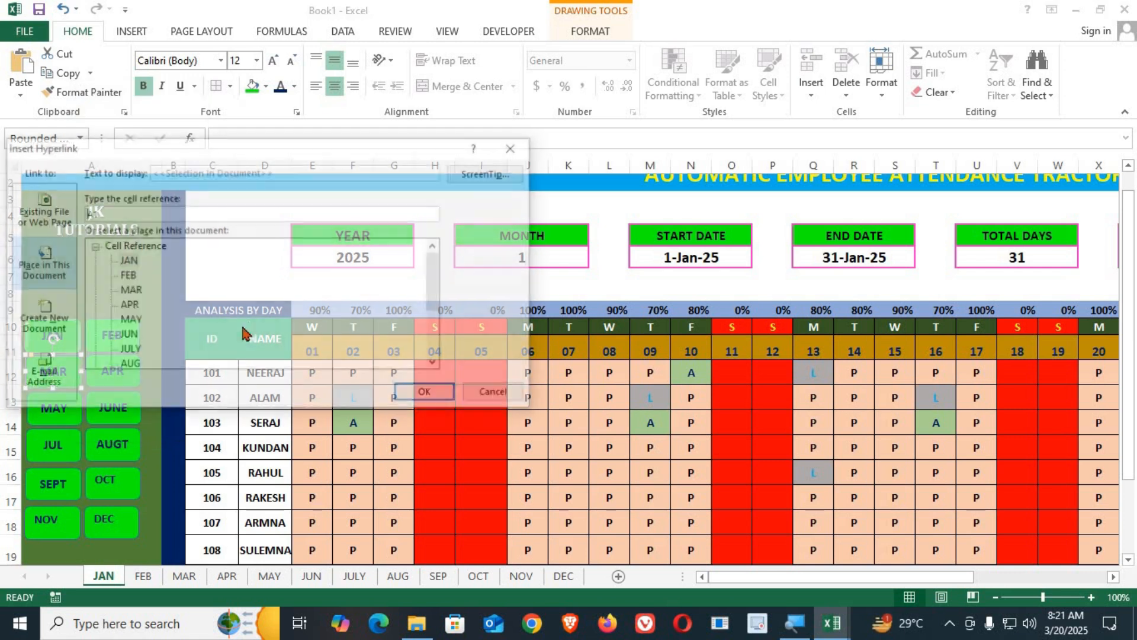
{"action": "left_click", "coordinate": [128, 290]}
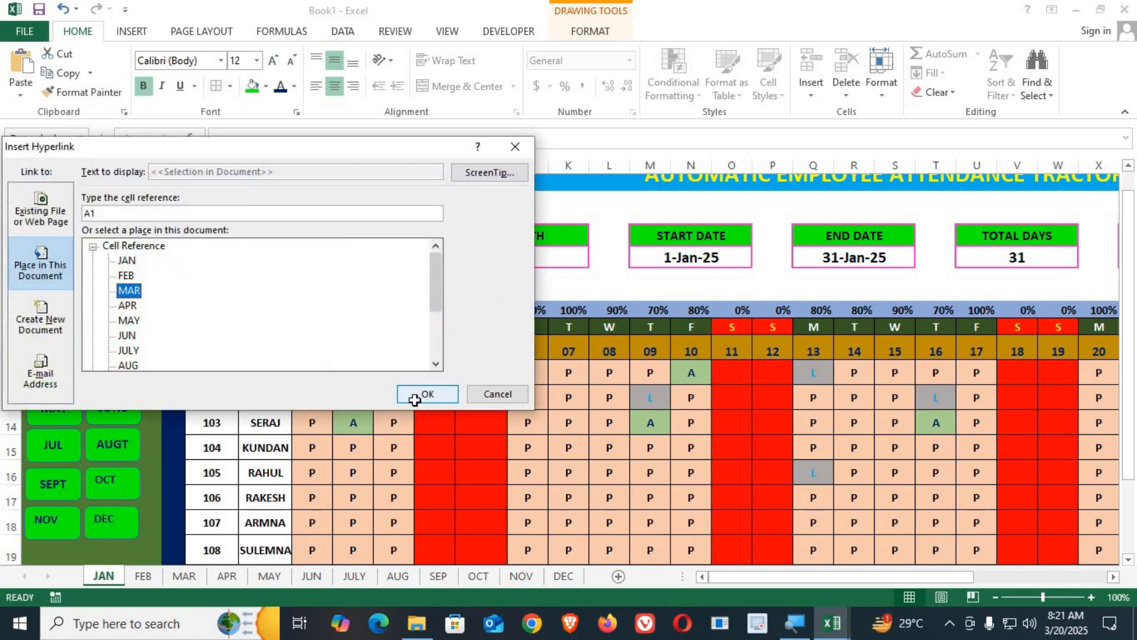
{"action": "left_click", "coordinate": [417, 394]}
Hyperlink the APR button on the JAN sheet to the APR sheet and deselect the button.
{"action": "right_click", "coordinate": [122, 377]}
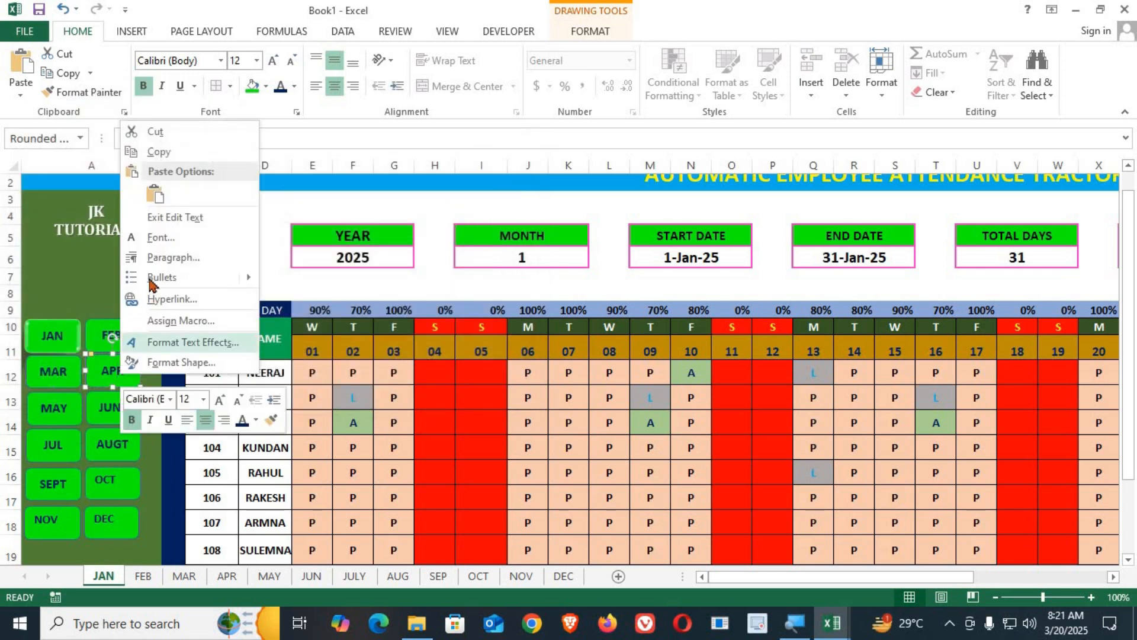
{"action": "left_click", "coordinate": [180, 302]}
{"action": "left_click", "coordinate": [127, 326]}
{"action": "left_click", "coordinate": [413, 415]}
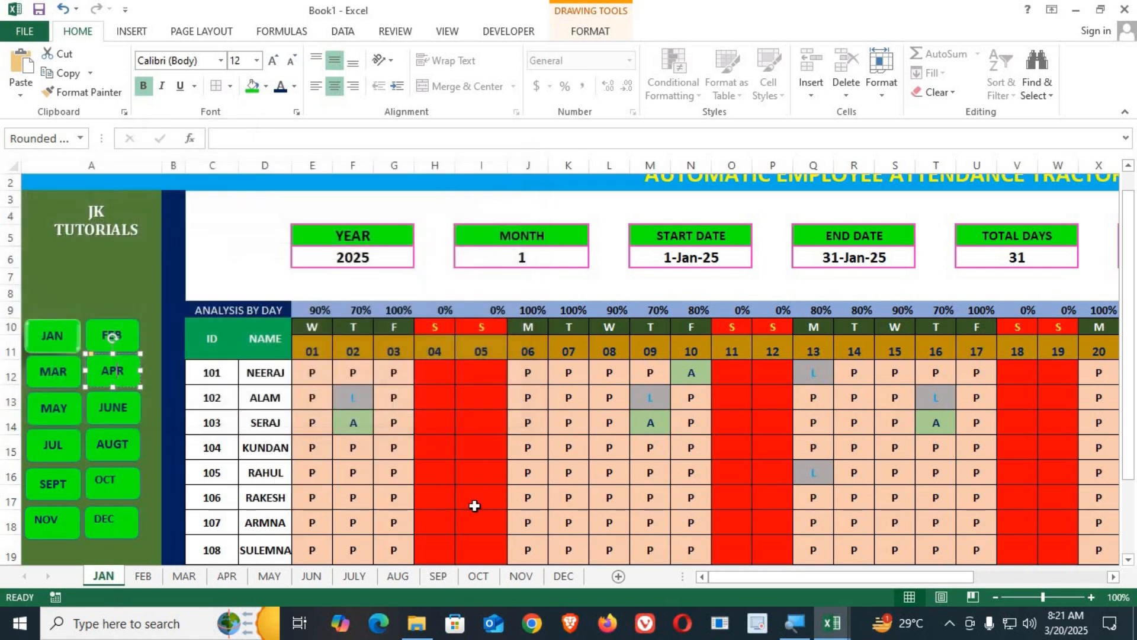
{"action": "left_click", "coordinate": [225, 260]}
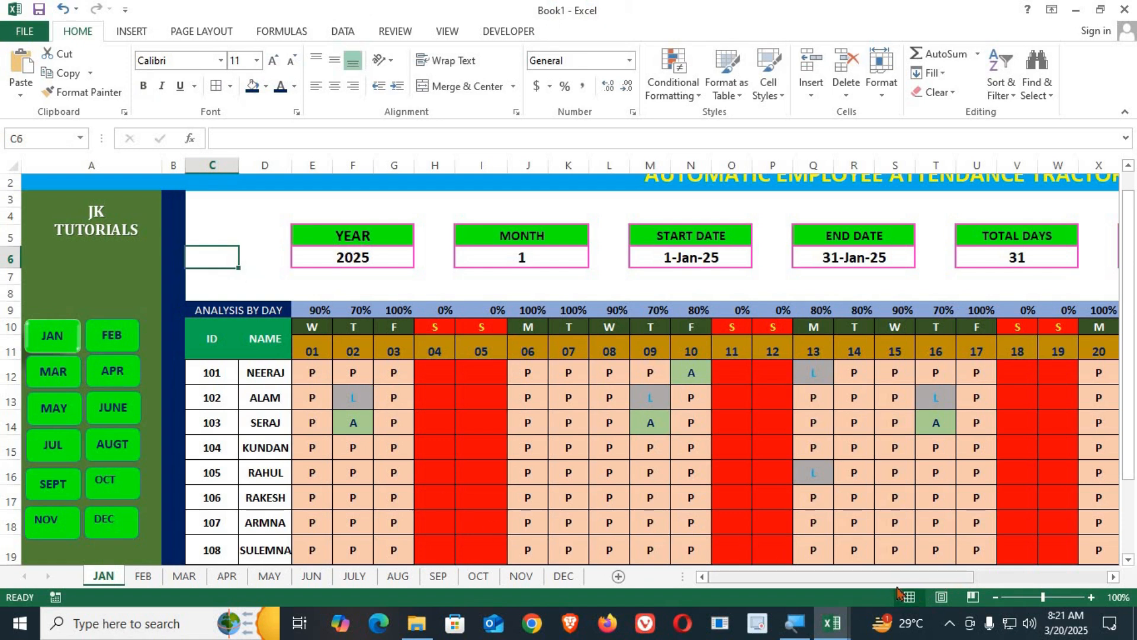
{"action": "scroll", "coordinate": [927, 585], "scroll_direction": "right", "scroll_amount": 5}
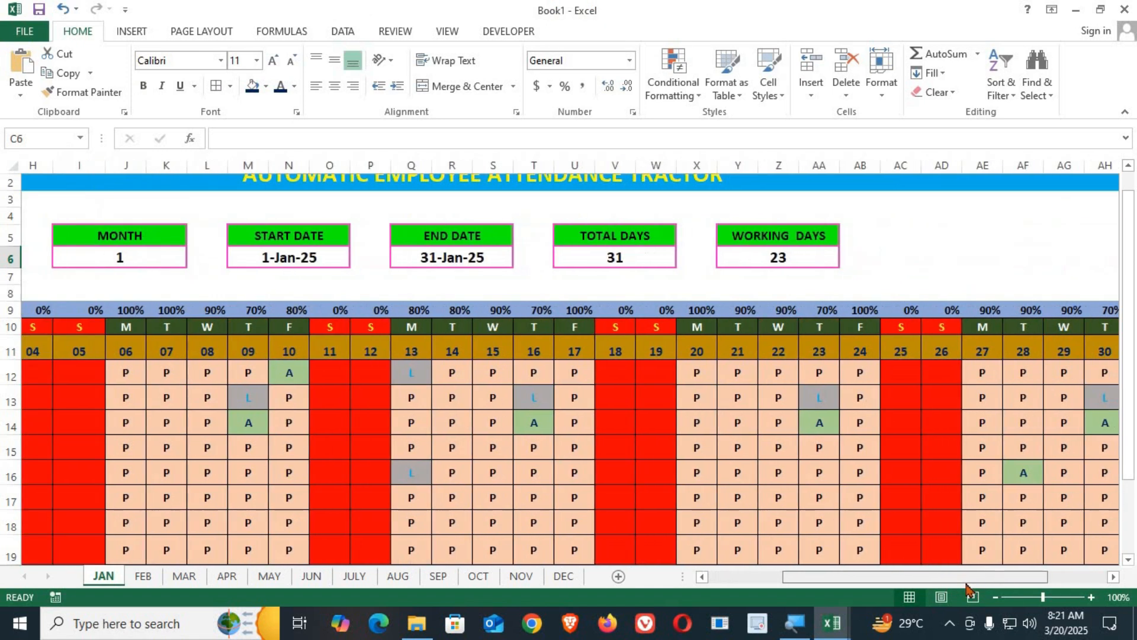
{"action": "scroll", "coordinate": [901, 593], "scroll_direction": "left", "scroll_amount": 4}
{"action": "scroll", "coordinate": [900, 594], "scroll_direction": "left", "scroll_amount": 2}
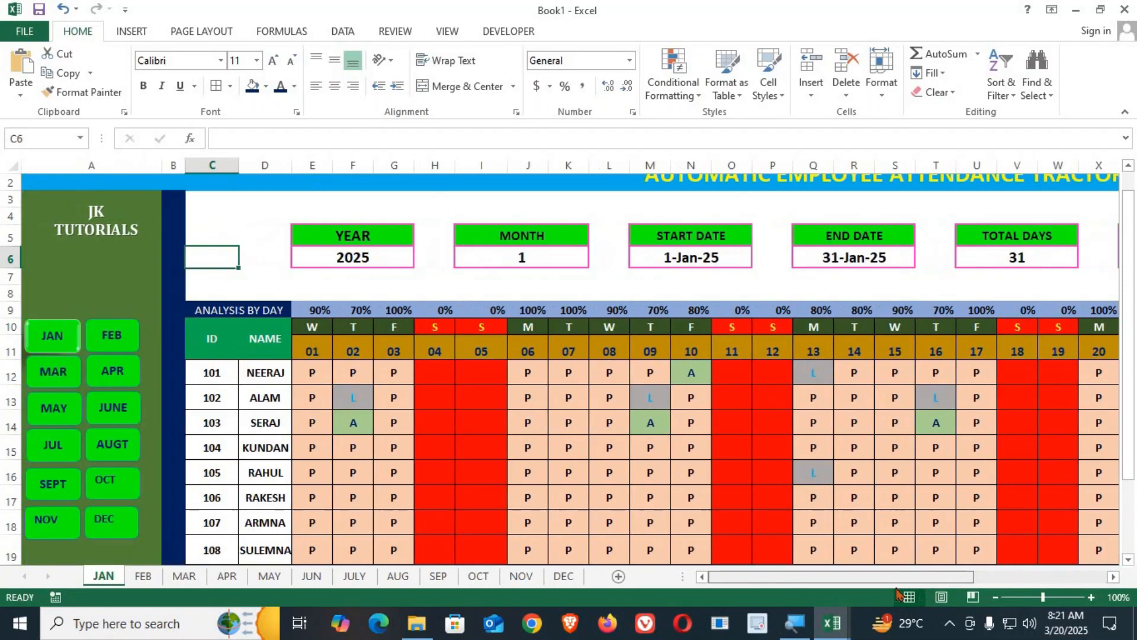
{"action": "scroll", "coordinate": [948, 592], "scroll_direction": "right", "scroll_amount": 4}
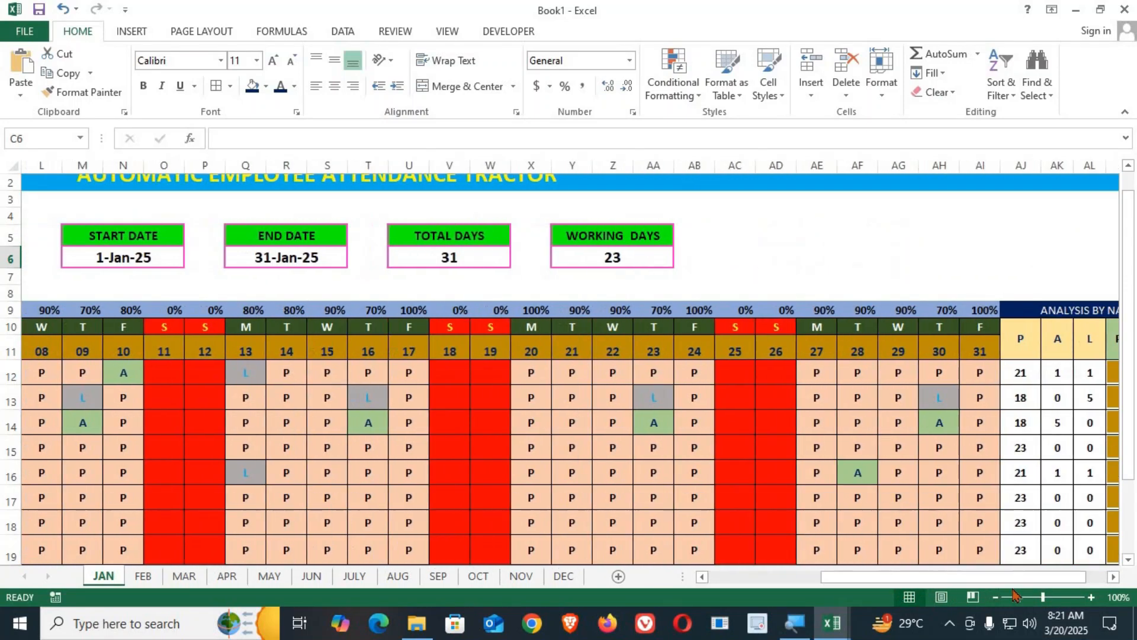